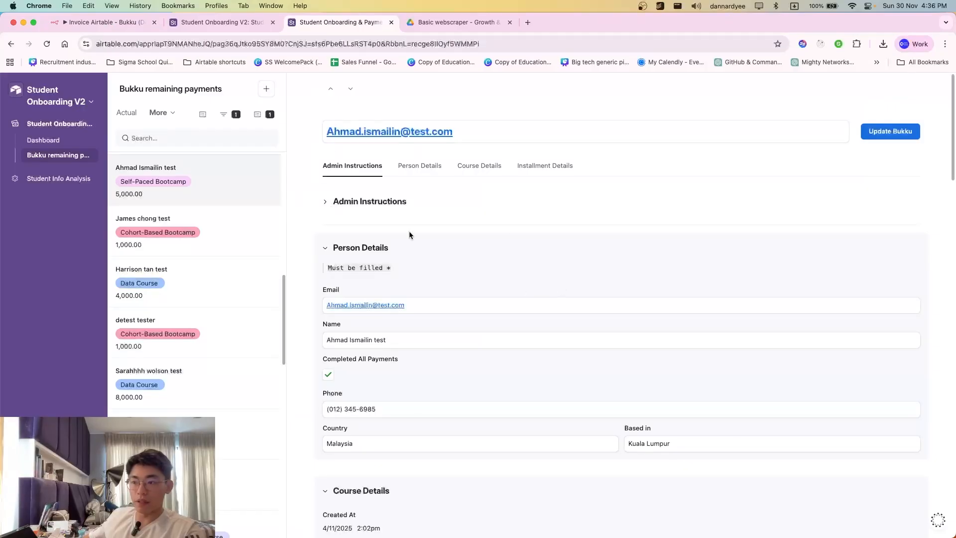
- Trigger Update Bukku on the Airtable payment record, dismiss the confirmation, and return to the n8n workflow
left_click(895, 135)
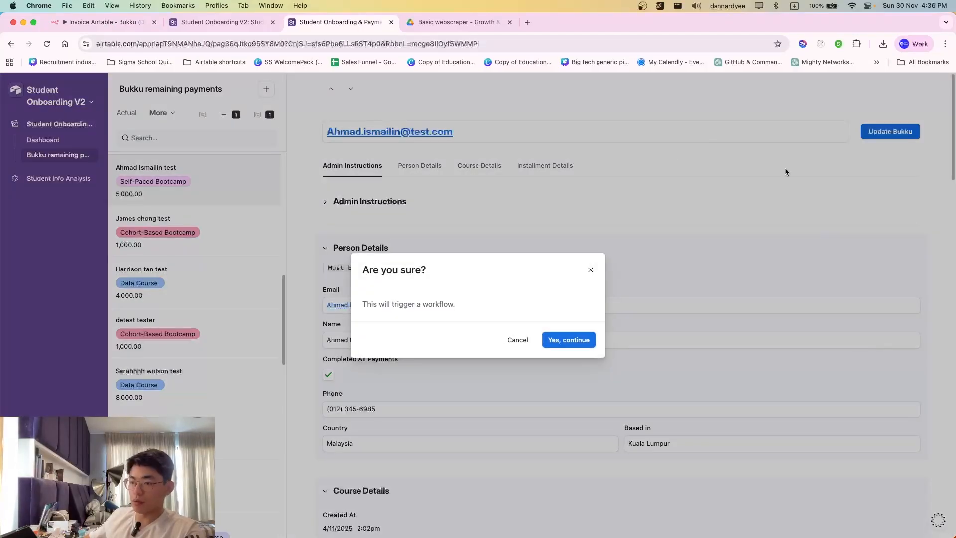
left_click(593, 269)
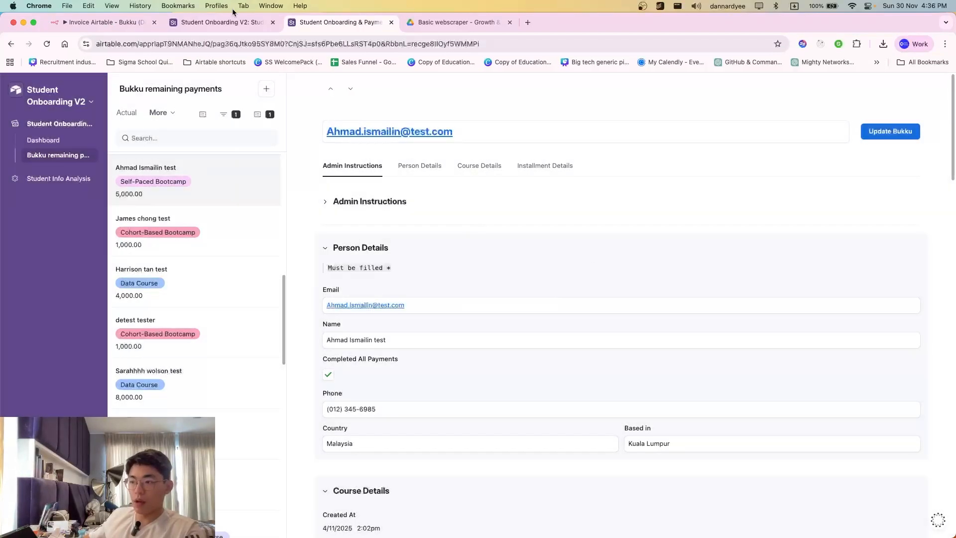
left_click(102, 23)
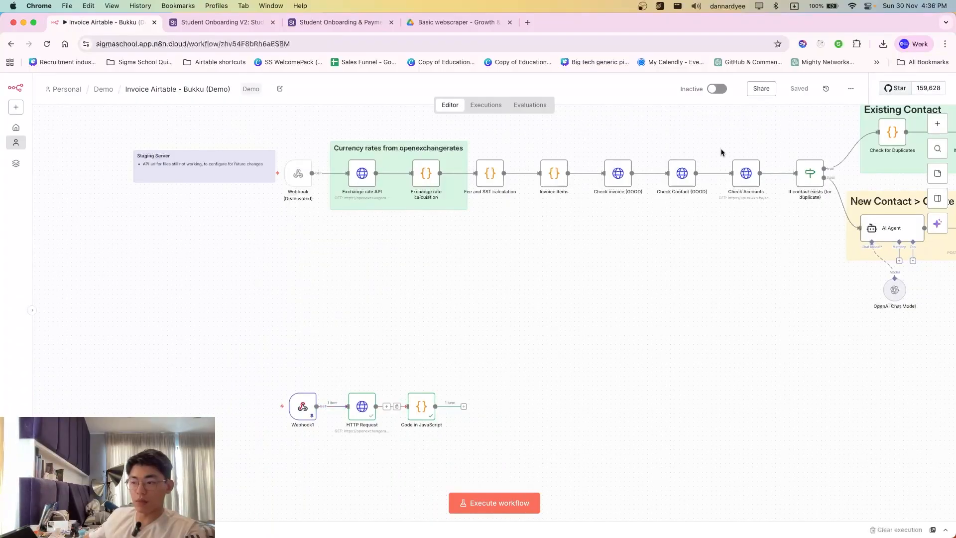
- Scroll across the Invoice Airtable - Bukku canvas to review it, then bring up the other browser window
scroll(562, 392, "down", 1)
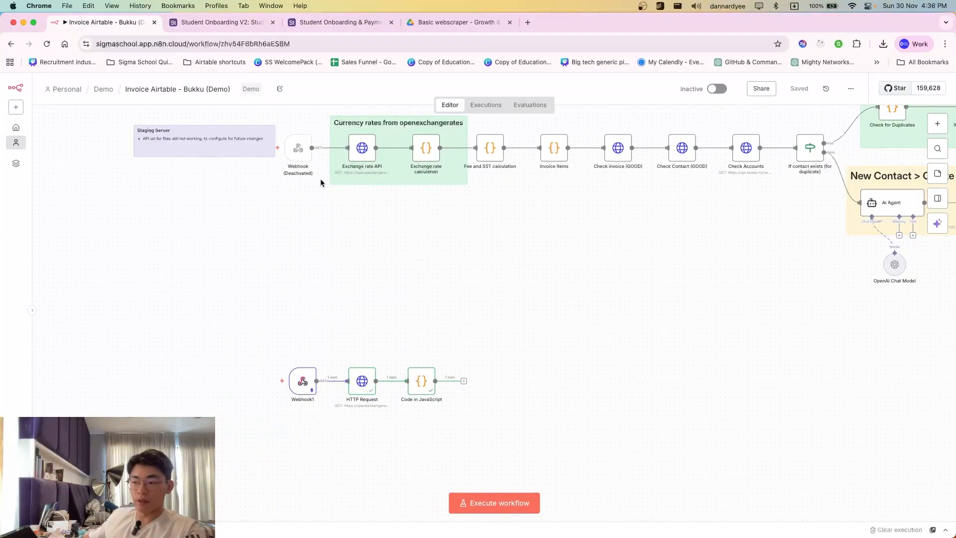
scroll(248, 157, "down", 1)
scroll(305, 259, "down", 1)
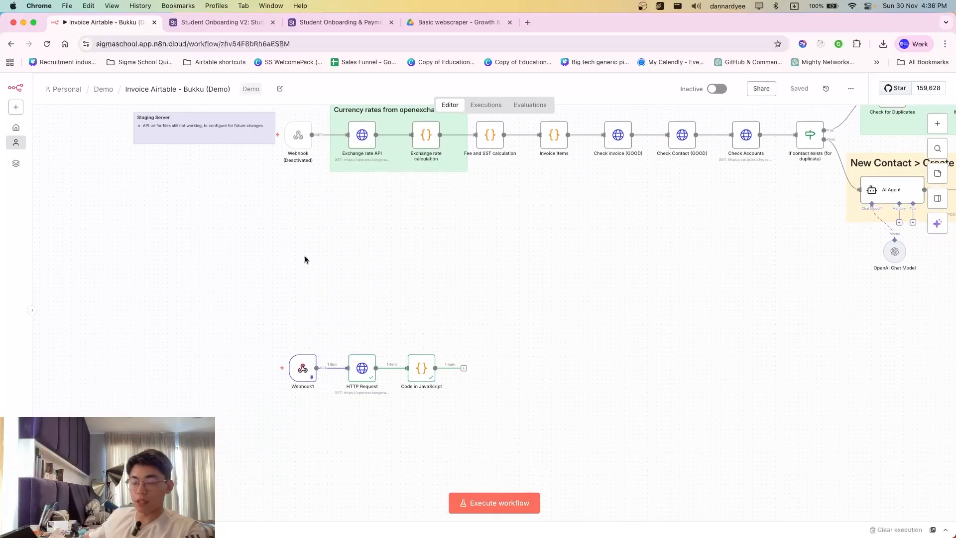
scroll(387, 399, "right", 1)
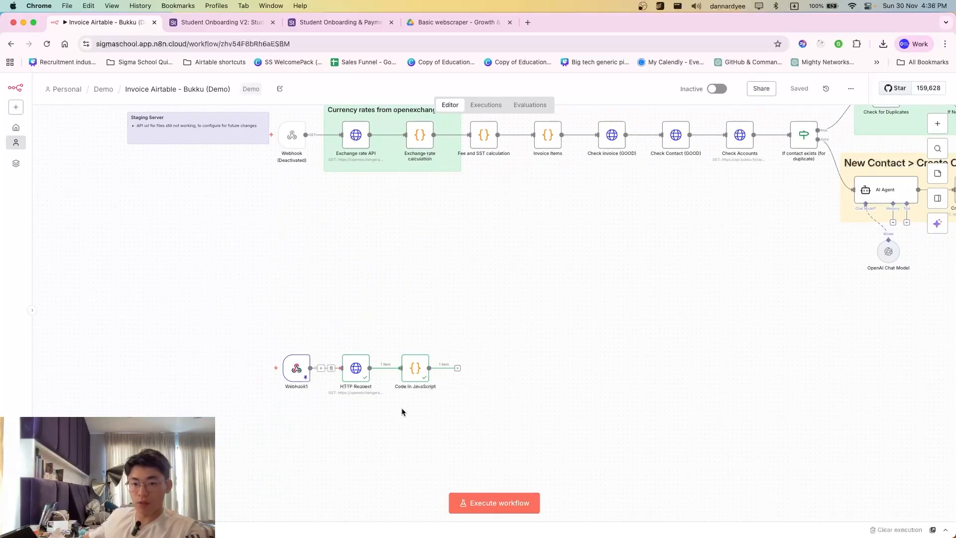
scroll(381, 408, "right", 1)
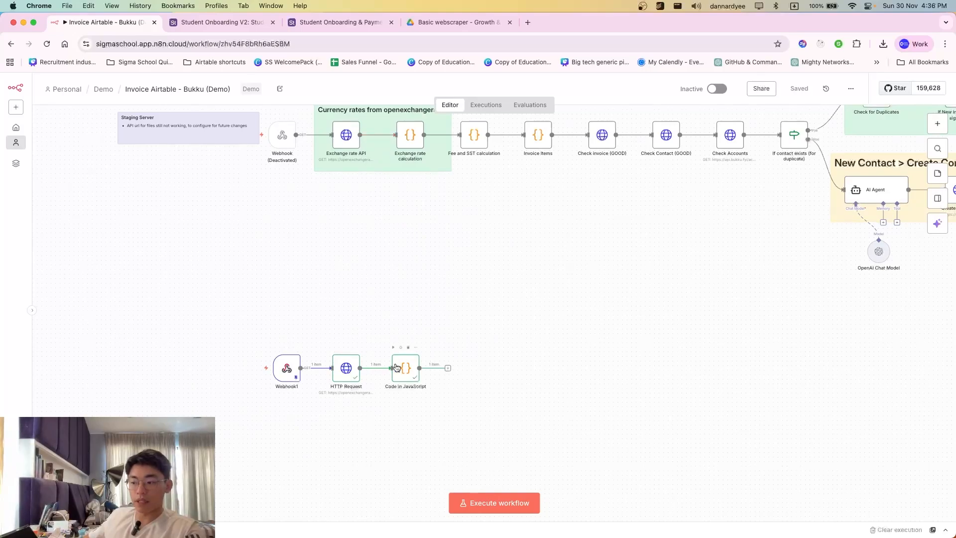
scroll(423, 391, "right", 2)
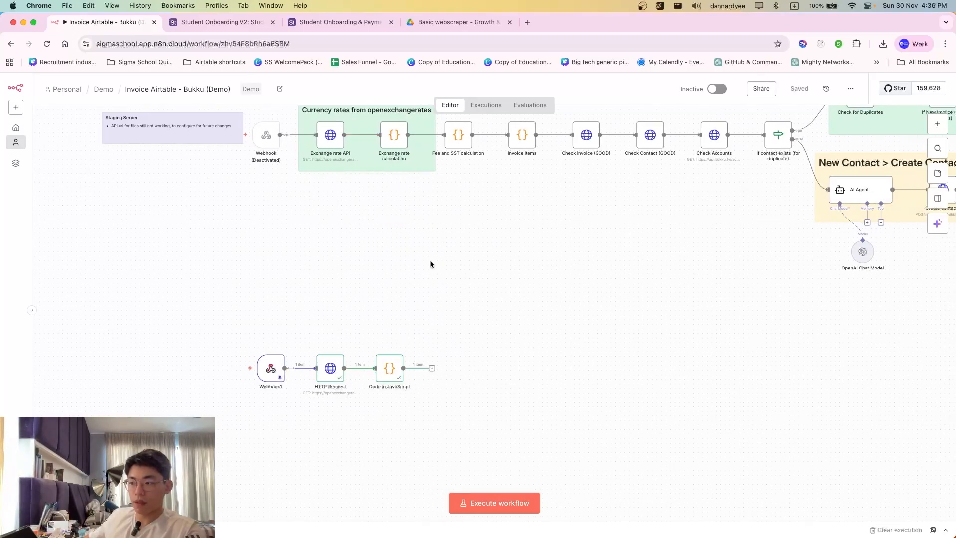
scroll(448, 143, "up", 1)
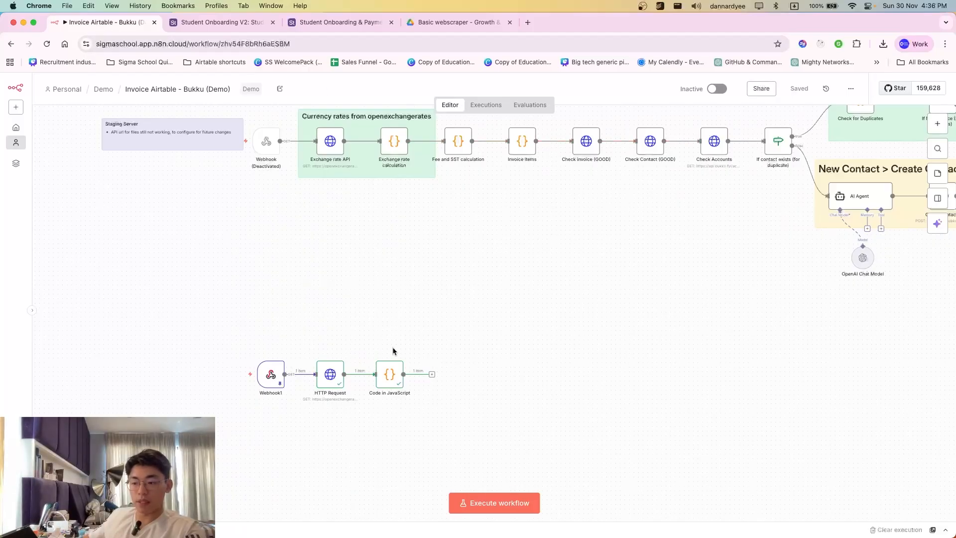
key("super+grave")
- Review the Bukku - Invoice Handling flowchart in Whimsical, then bring the n8n workflow back
left_click(421, 23)
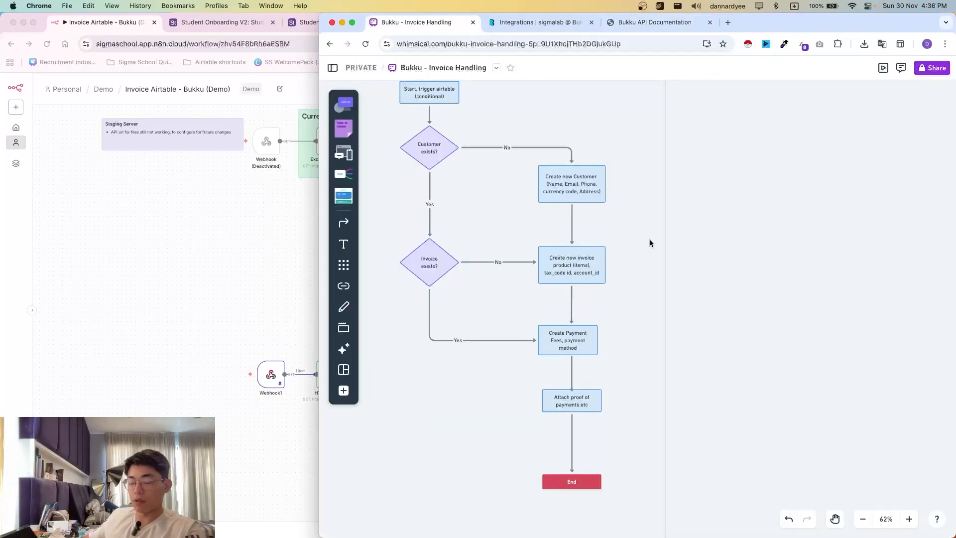
scroll(585, 307, "up", 1)
scroll(621, 289, "left", 3)
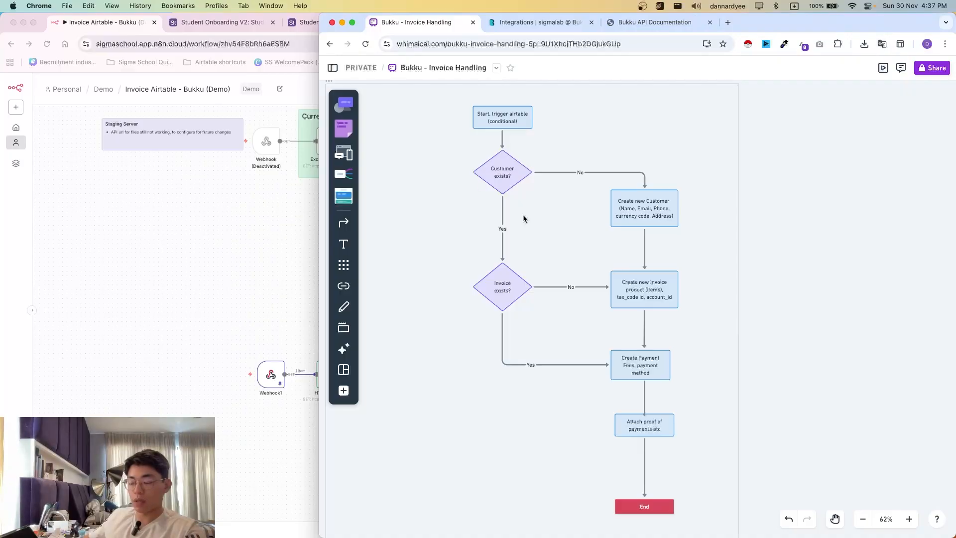
left_click(263, 341)
- Add an HTTP Request node after Code in JavaScript, then bring the Bukku window forward
scroll(417, 382, "right", 1)
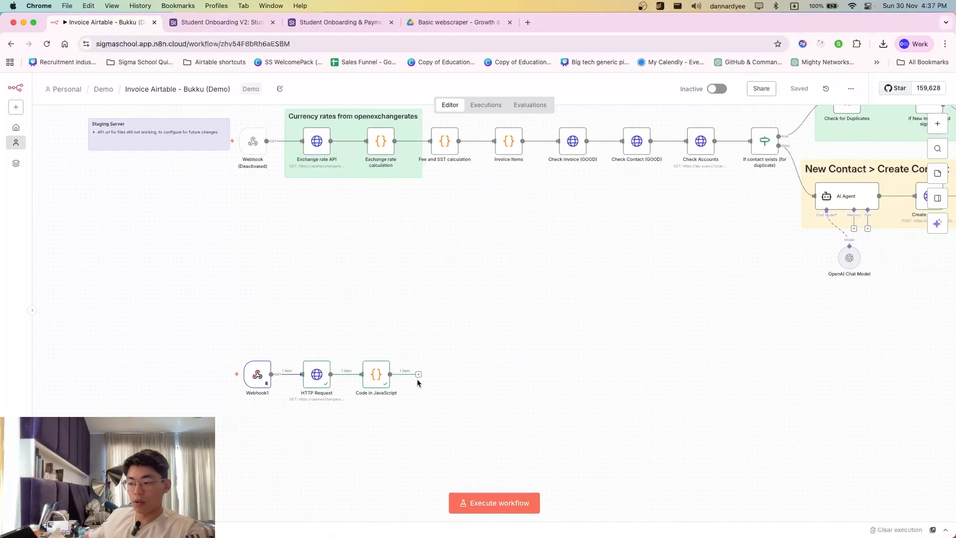
left_click(419, 375)
type("http")
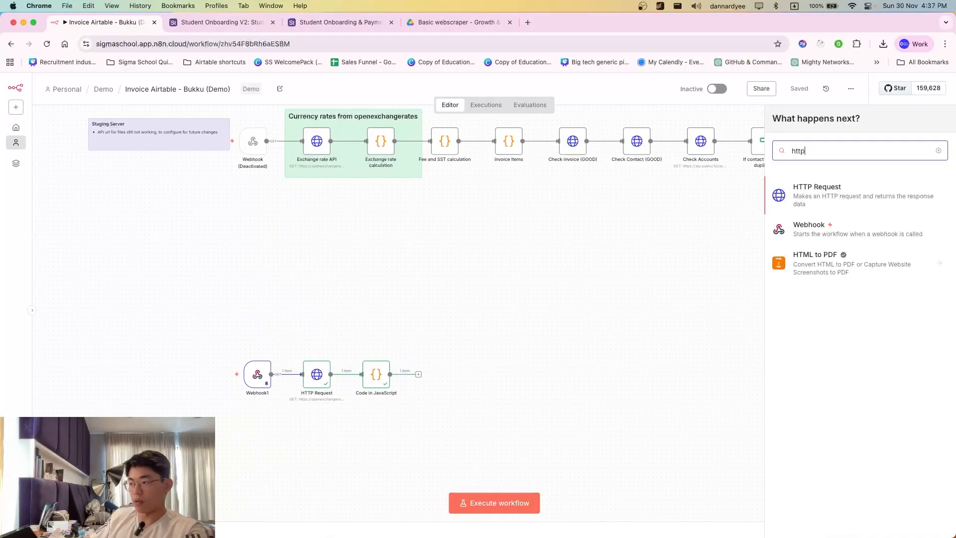
key("Return")
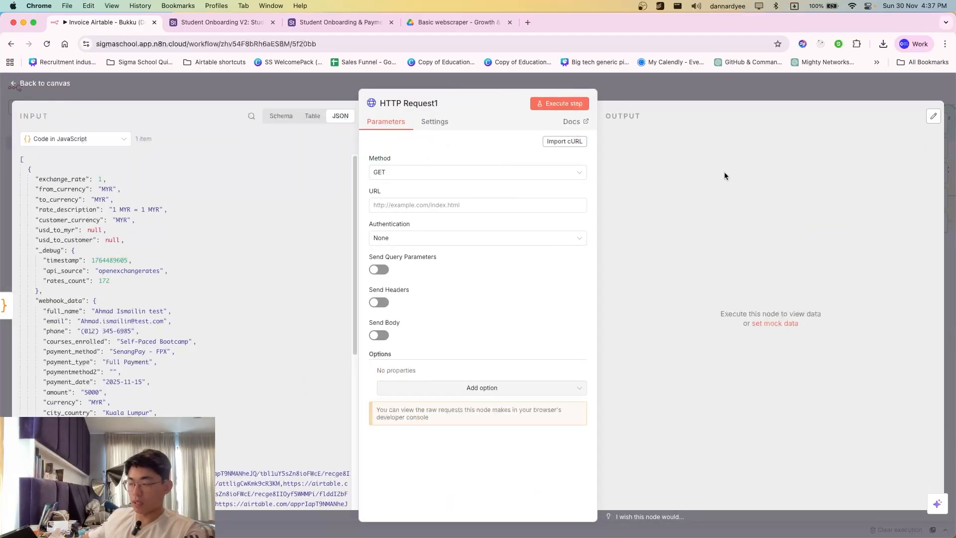
key("super+grave")
- Place Bukku's API Integrations page and the n8n HTTP Request1 editor side by side
left_click(496, 22)
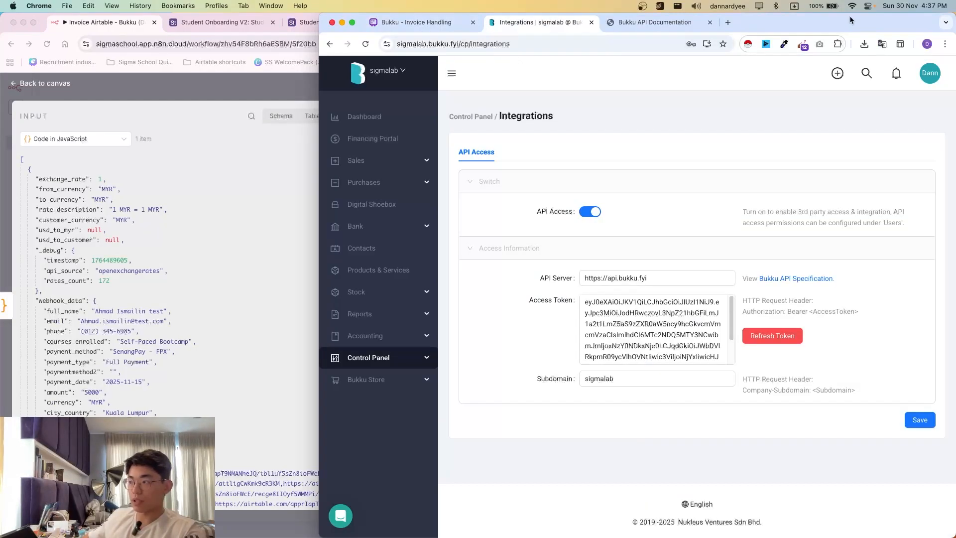
left_click_drag(850, 20, 603, 5)
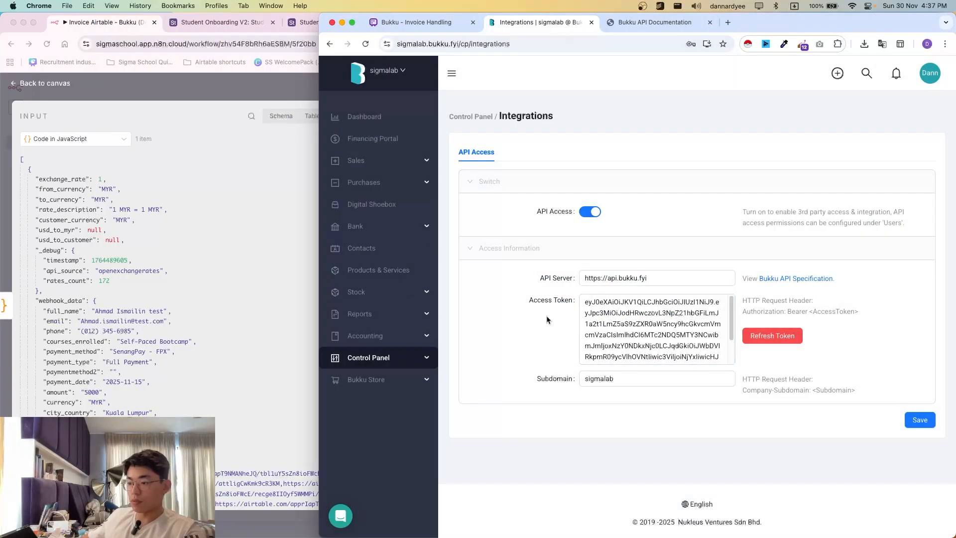
left_click(359, 357)
left_click(285, 360)
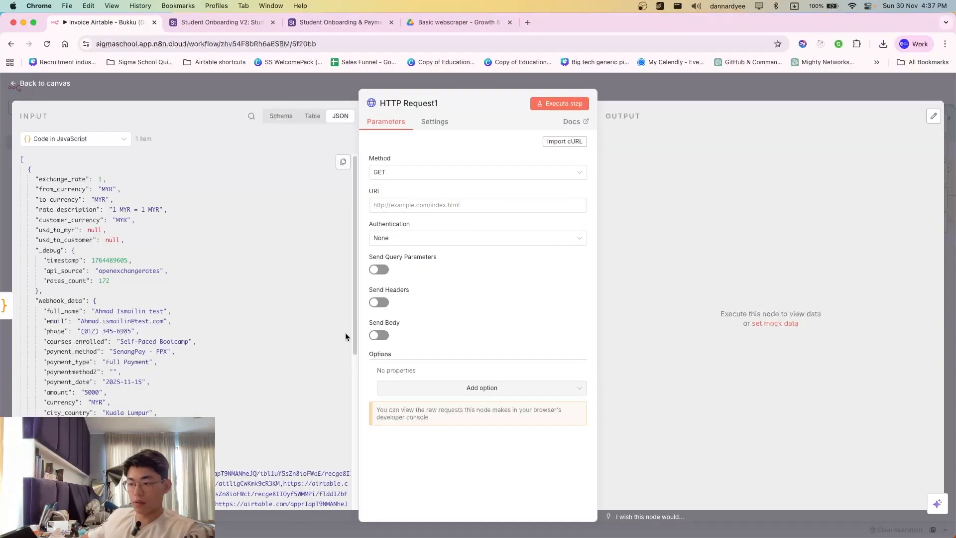
key("super+grave")
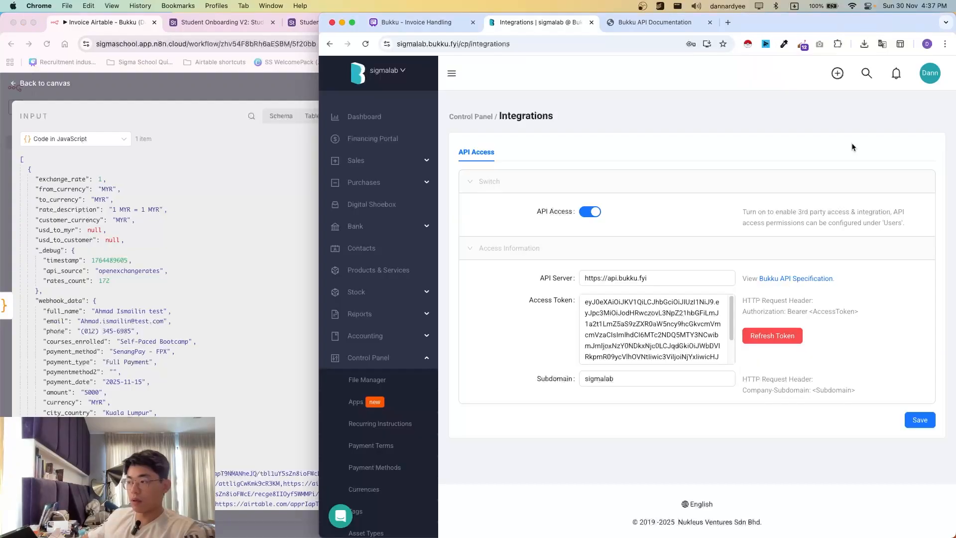
left_click(597, 384)
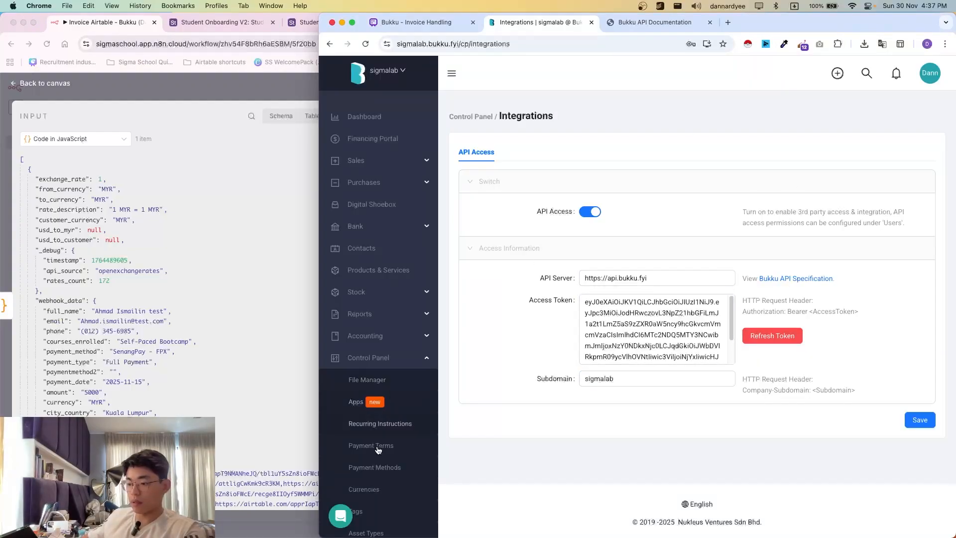
scroll(390, 468, "down", 10)
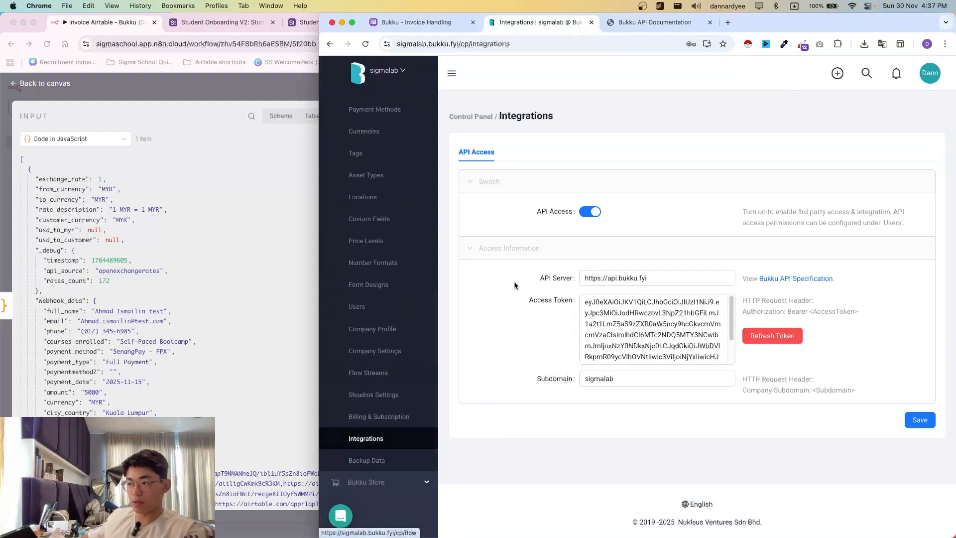
left_click(99, 89)
left_click_drag(572, 19, 456, 1)
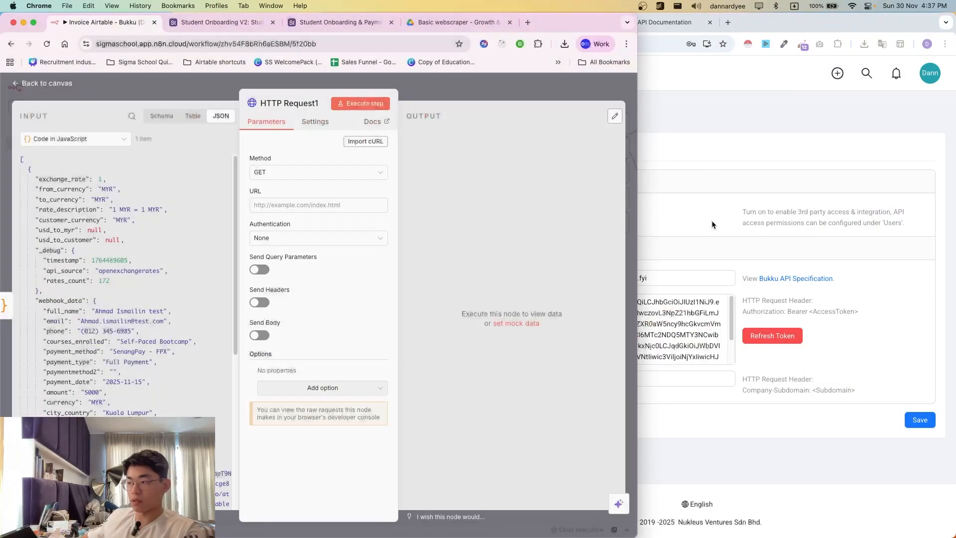
- Consult the invoice-handling flowchart and open the Bukku API documentation beside the n8n canvas
left_click(654, 219)
left_click(254, 211)
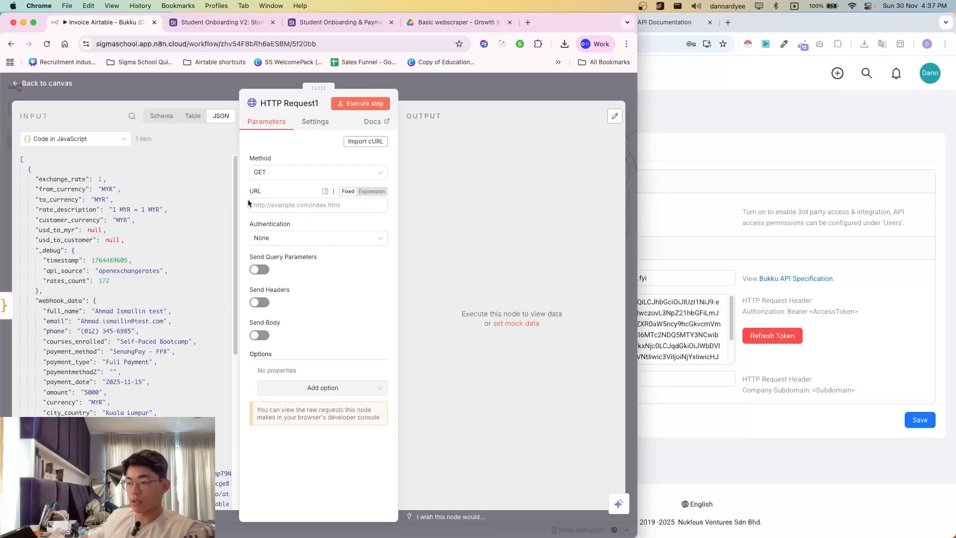
left_click(268, 203)
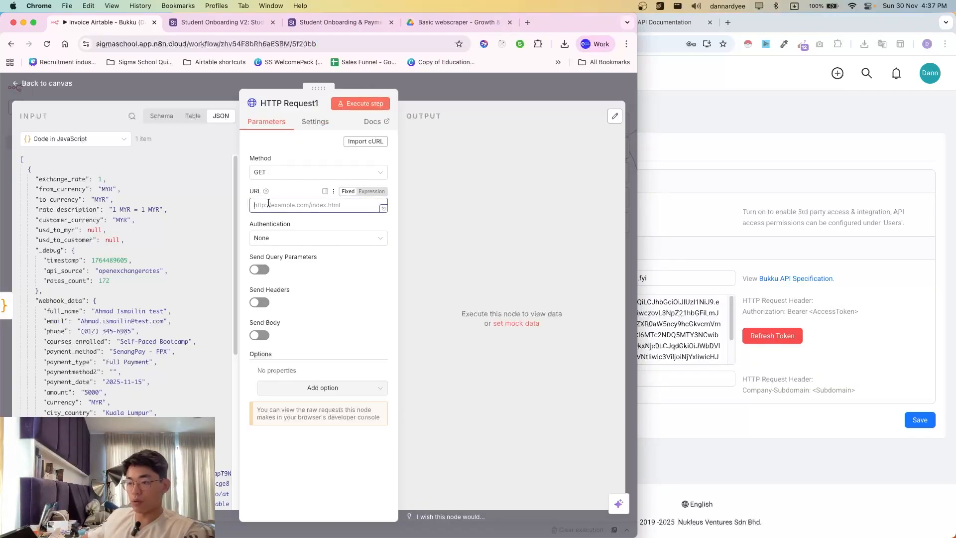
left_click(663, 99)
left_click(417, 26)
scroll(468, 187, "up", 1)
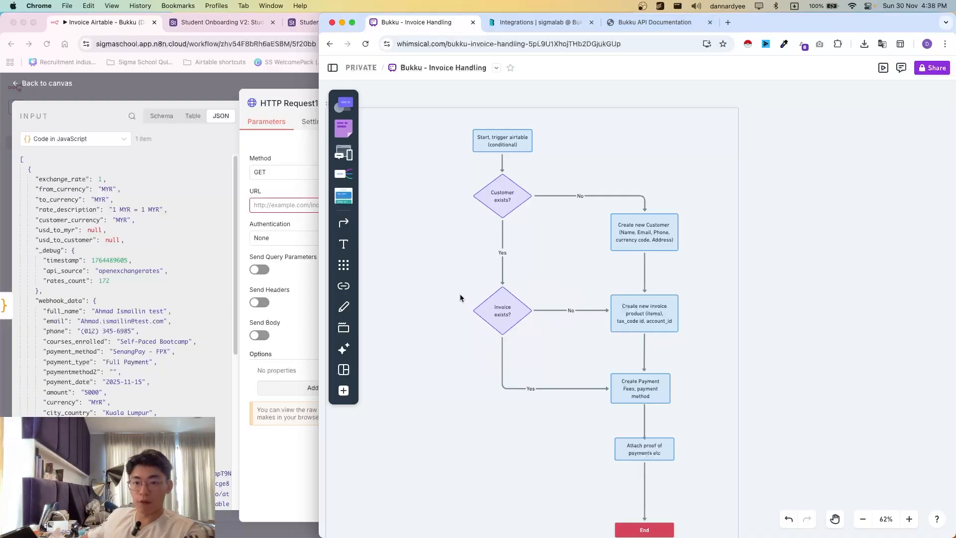
left_click(658, 24)
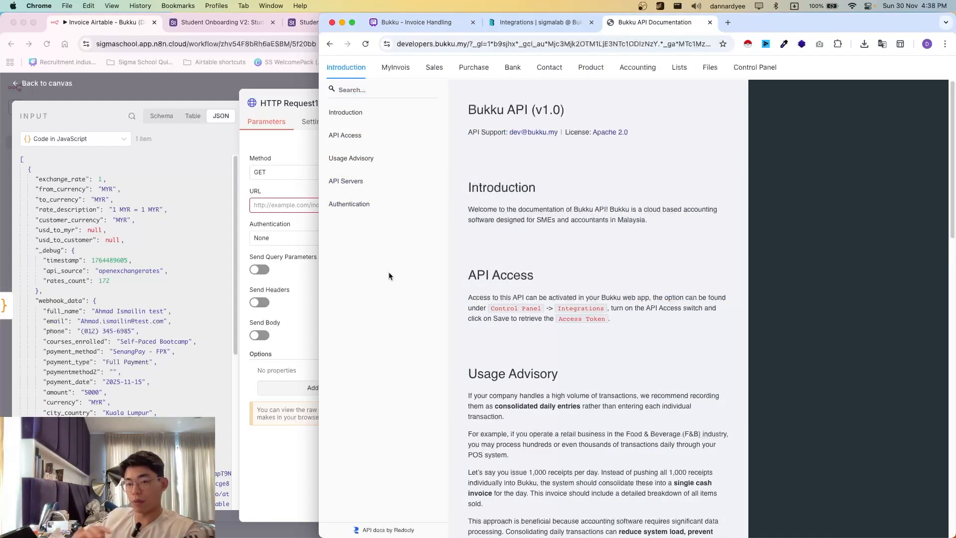
left_click(160, 98)
- Return to the n8n canvas and scroll around the workflow
left_click(159, 98)
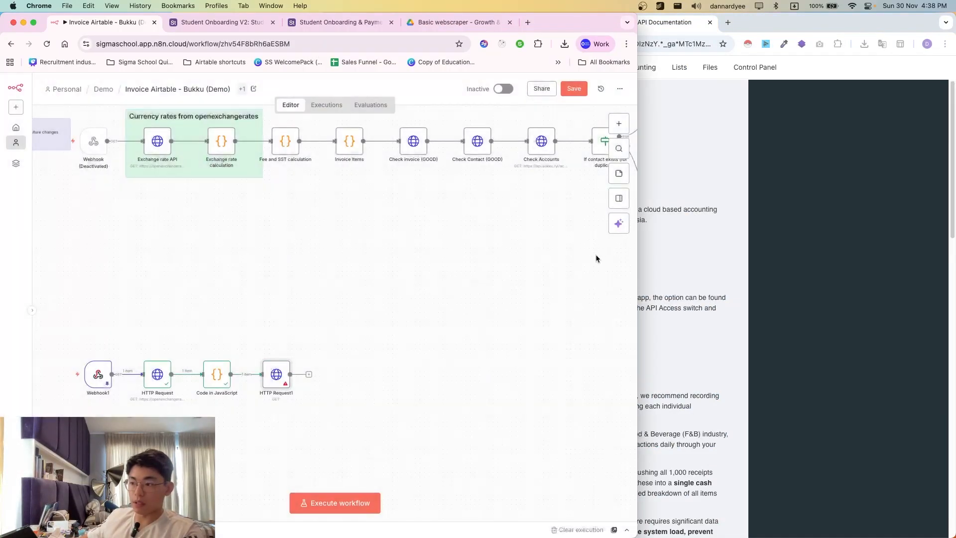
scroll(547, 274, "up", 5)
scroll(478, 324, "right", 3)
scroll(472, 349, "down", 2)
scroll(451, 358, "right", 5)
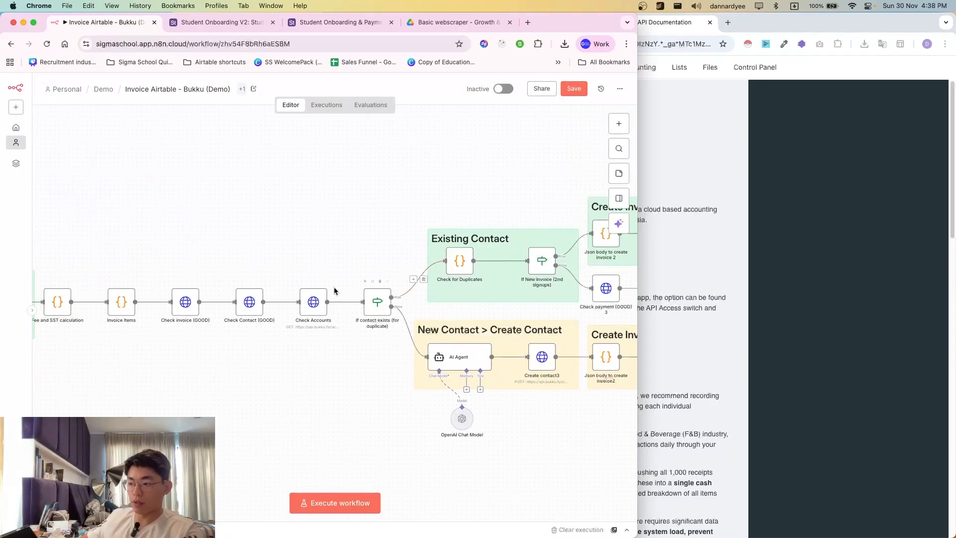
scroll(411, 307, "right", 1)
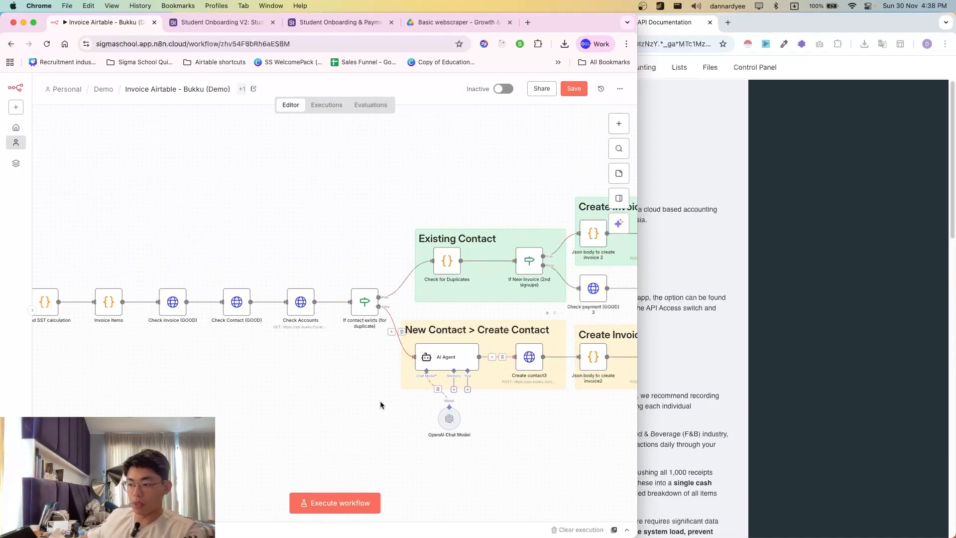
scroll(384, 402, "left", 5)
scroll(380, 401, "down", 7)
scroll(266, 386, "left", 4)
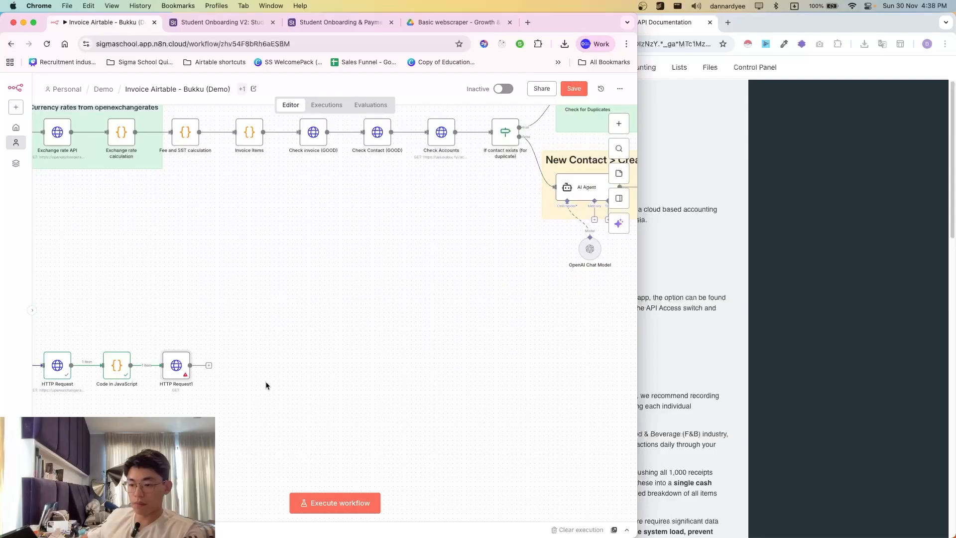
- Read the bearer-token authentication instructions in the Bukku docs, then reopen HTTP Request1
left_click(790, 316)
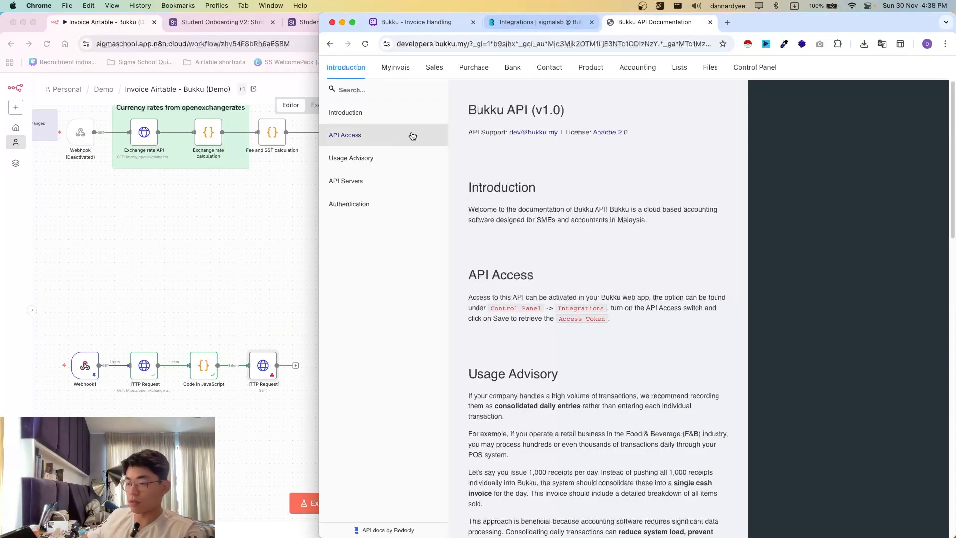
scroll(509, 269, "down", 3)
scroll(508, 269, "down", 10)
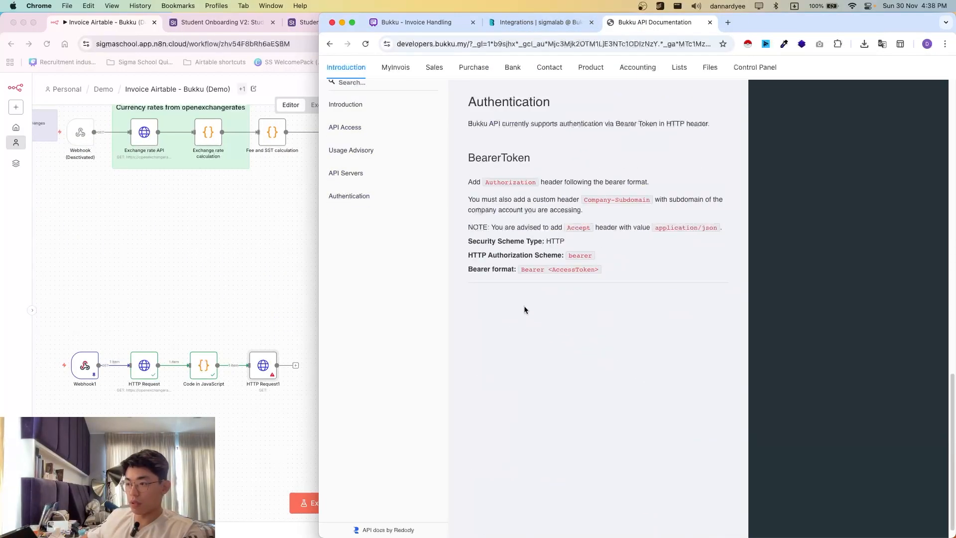
left_click_drag(471, 209, 636, 313)
left_click(635, 314)
left_click(287, 379)
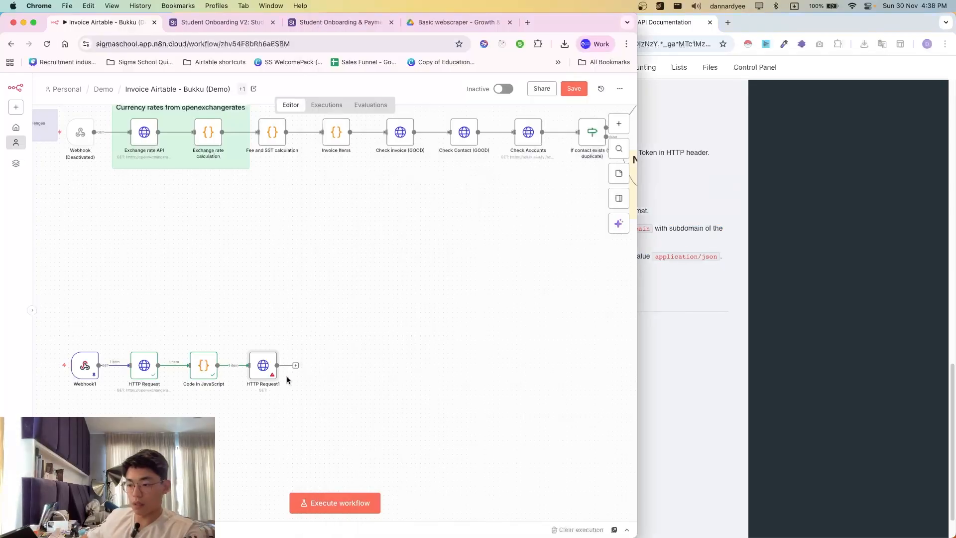
double_click(262, 366)
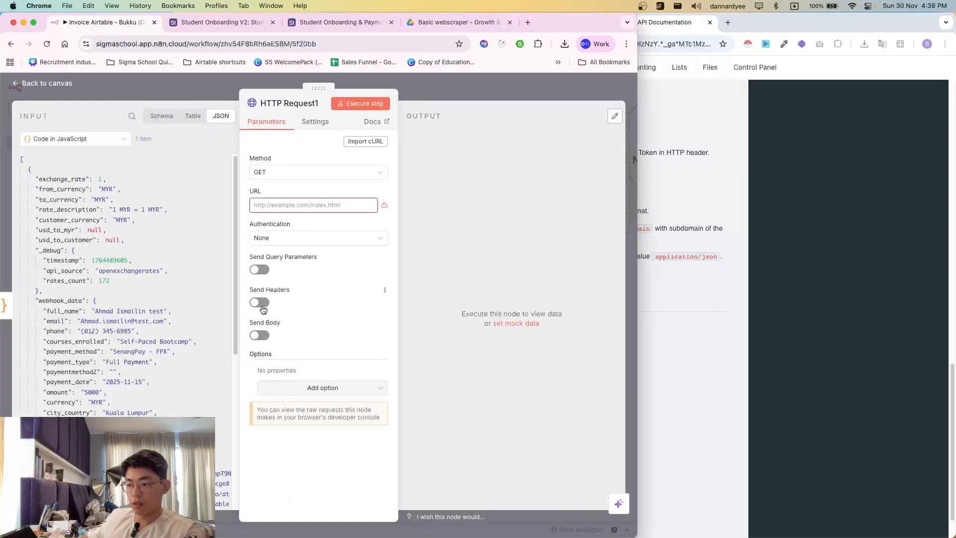
- Enable Send Headers and add an Authorization header starting with 'Bearer'
left_click(260, 303)
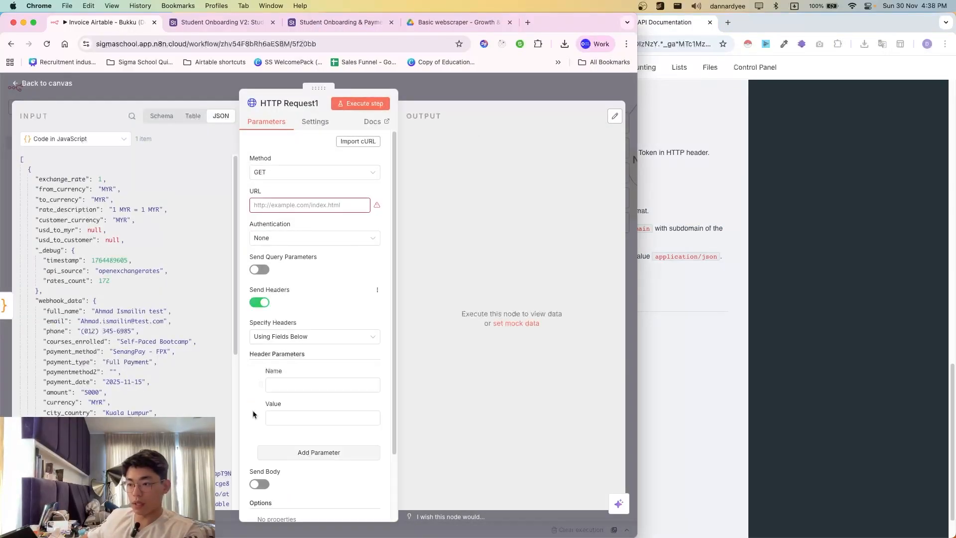
left_click(280, 389)
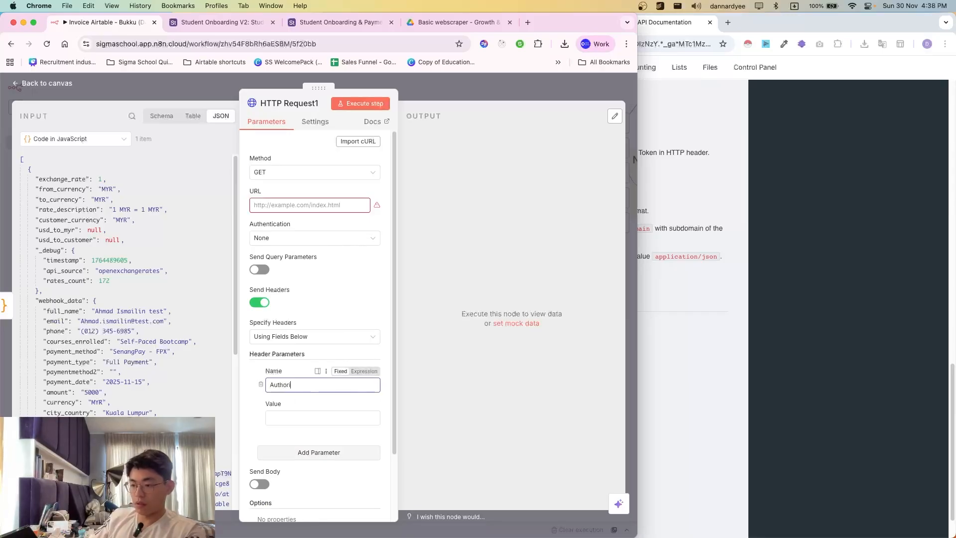
left_click(293, 417)
left_click(693, 260)
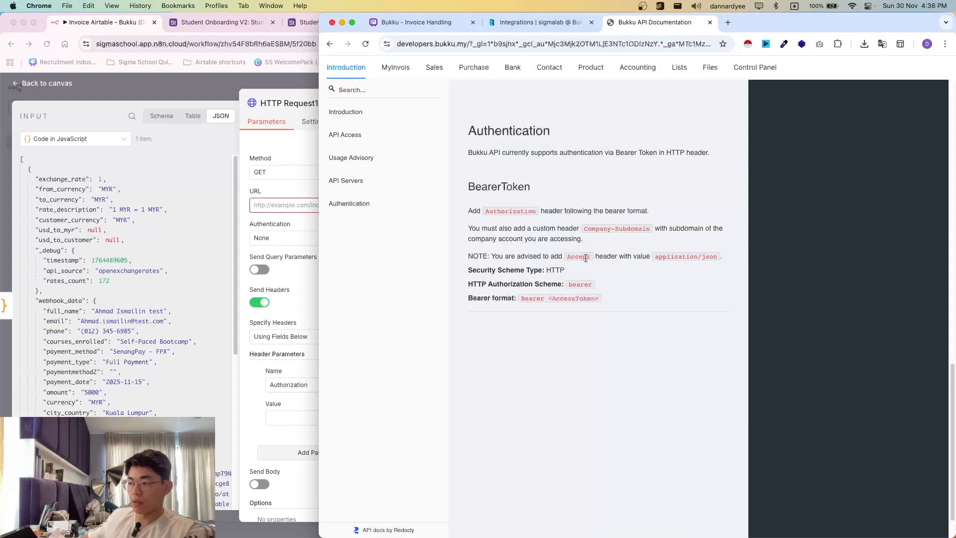
left_click(278, 416)
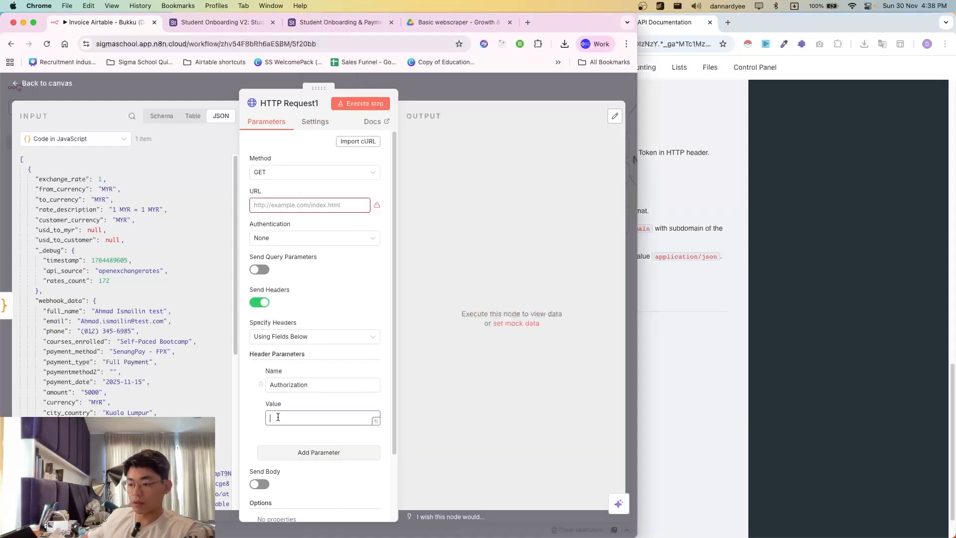
type("Bearer")
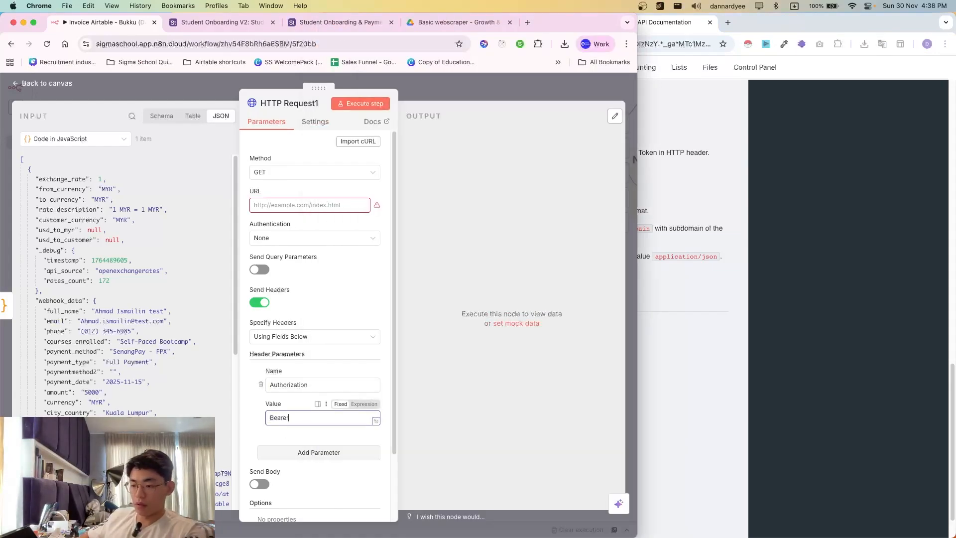
- Copy the Bukku access token and paste it after 'Bearer' in the Authorization value
left_click(670, 292)
left_click(542, 22)
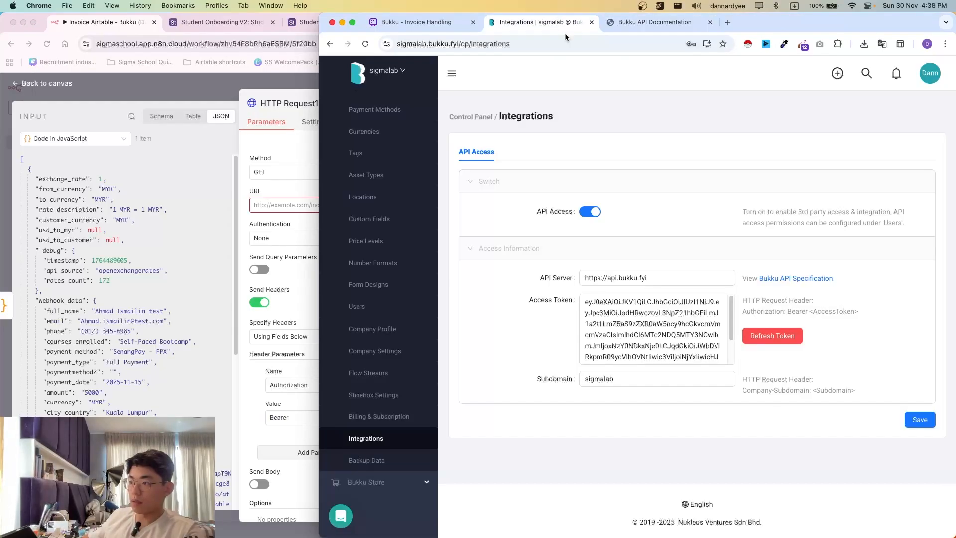
triple_click(596, 310)
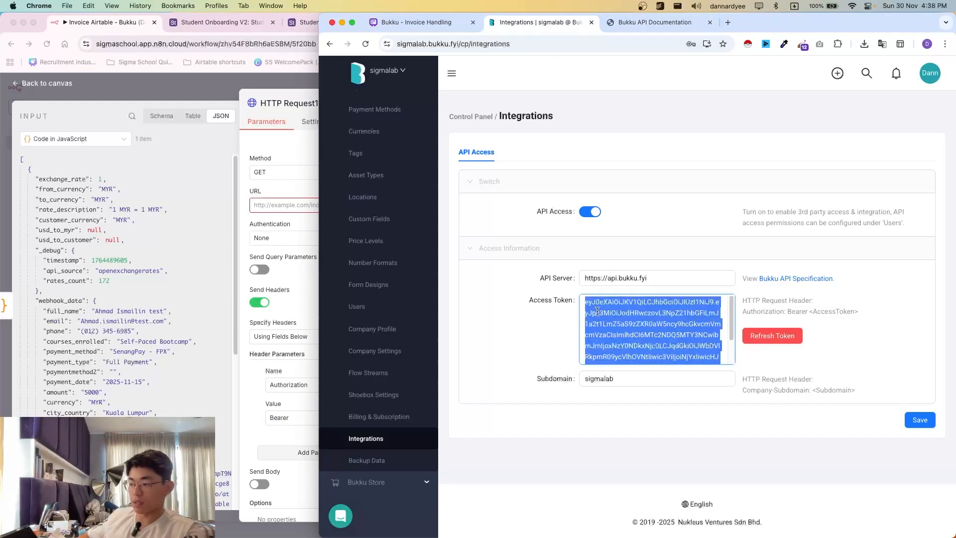
scroll(597, 310, "down", 2)
left_click(596, 311)
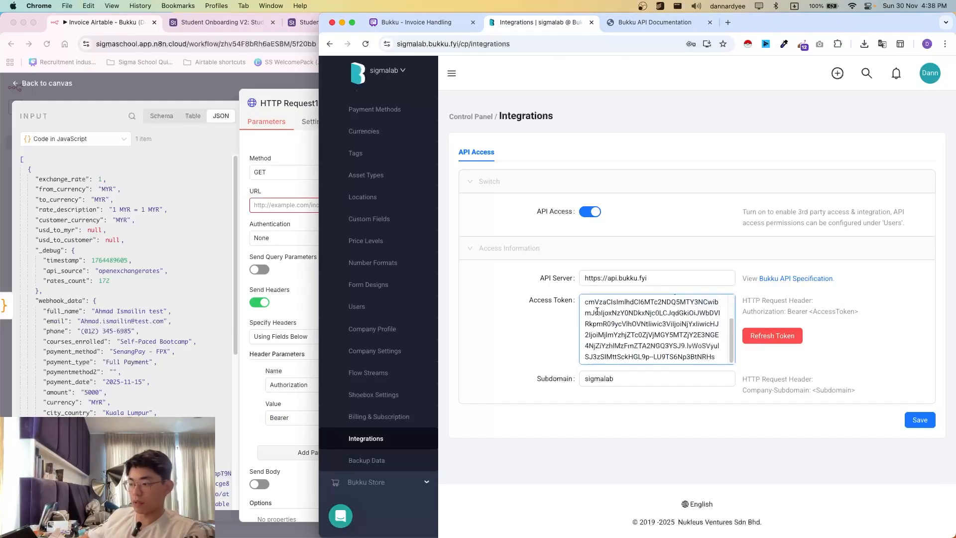
triple_click(662, 339)
key("super+c")
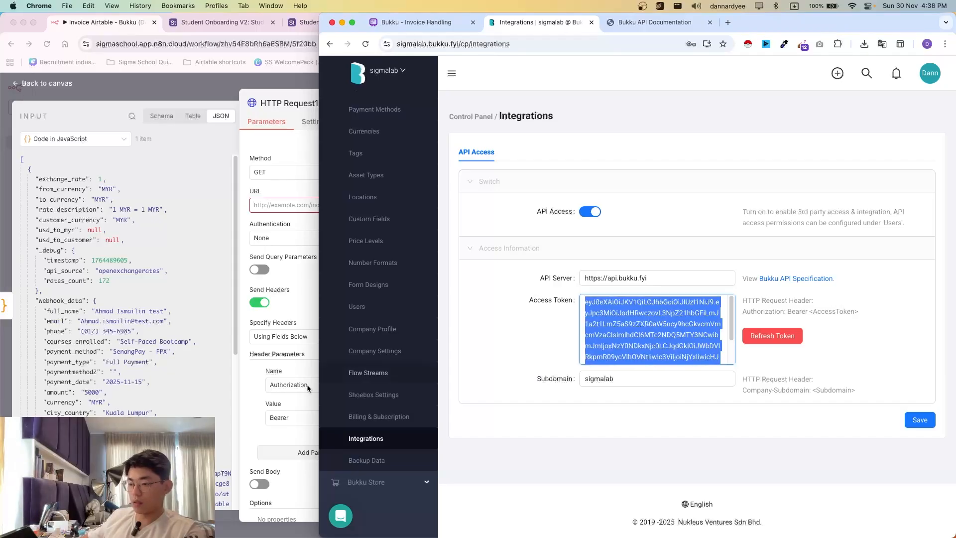
left_click(311, 423)
key("super+v")
- Add a Company-Subdomain header set to the company subdomain copied from Bukku
scroll(349, 264, "down", 2)
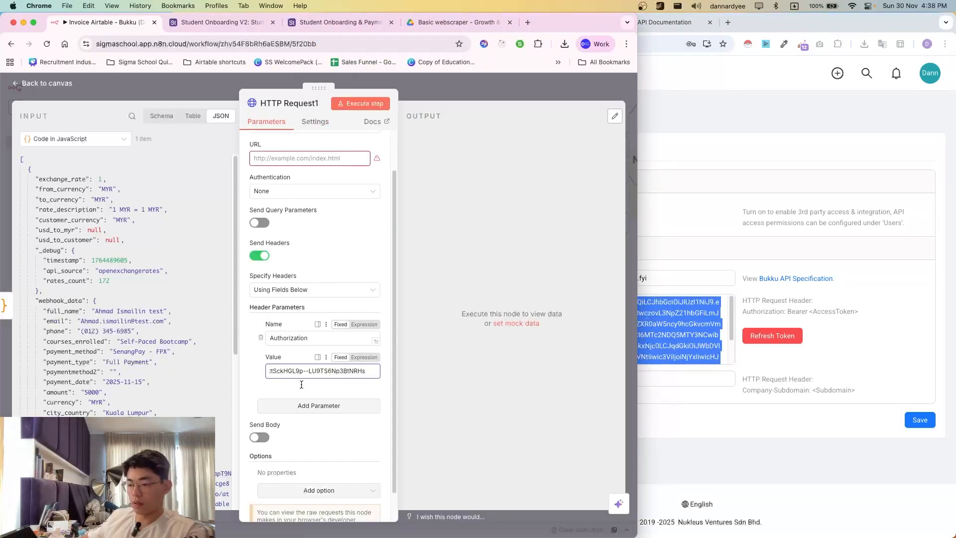
left_click(639, 49)
left_click(639, 25)
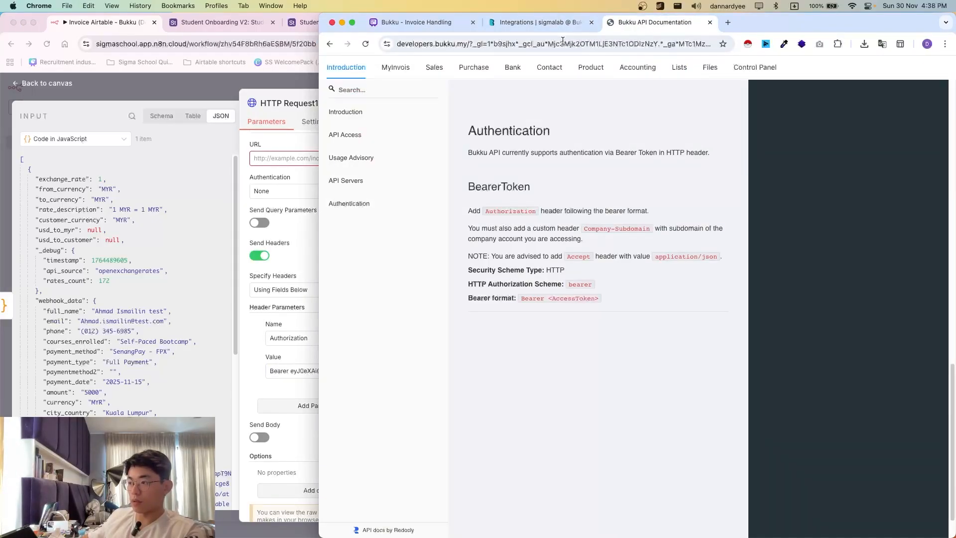
left_click_drag(585, 230, 655, 235)
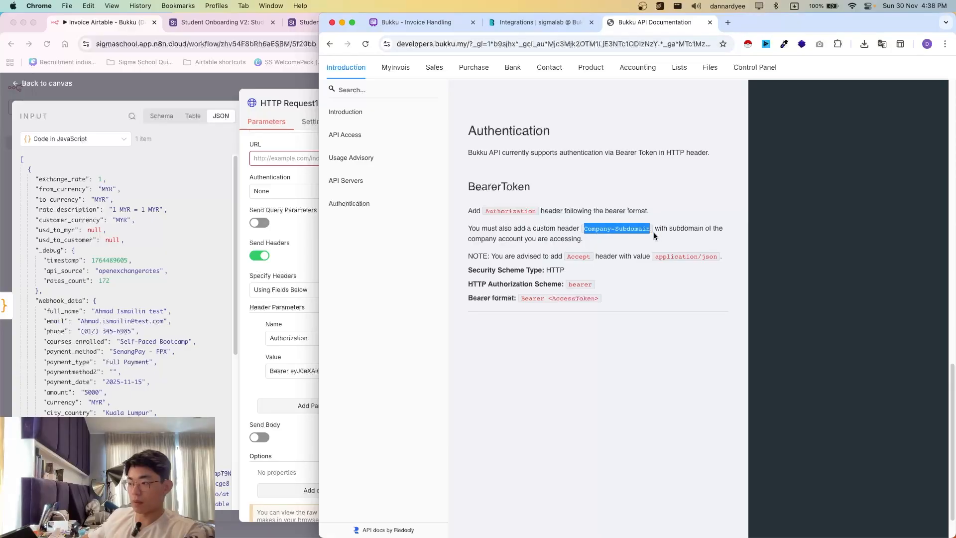
left_click(268, 415)
left_click(298, 406)
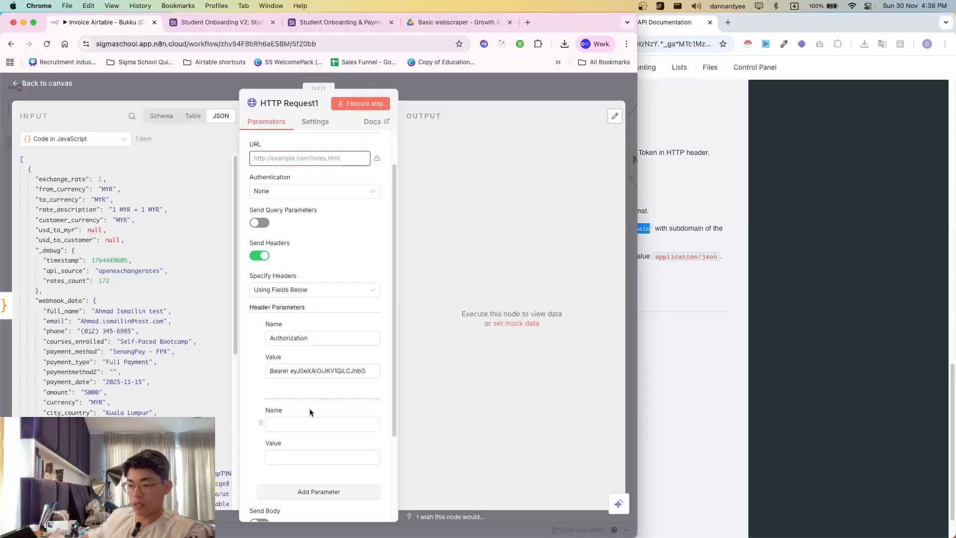
left_click(293, 421)
key("super+v")
left_click(289, 458)
left_click(651, 285)
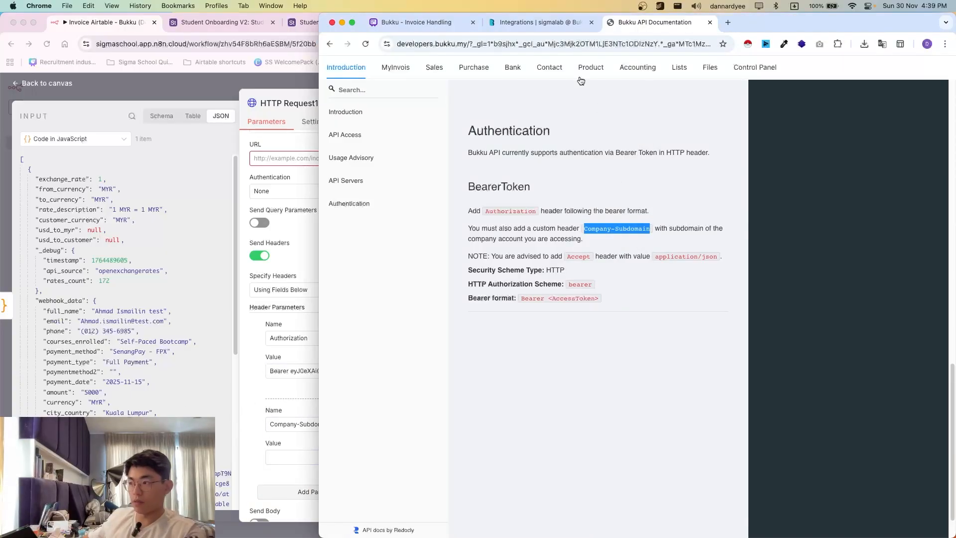
left_click(558, 26)
key("Tab")
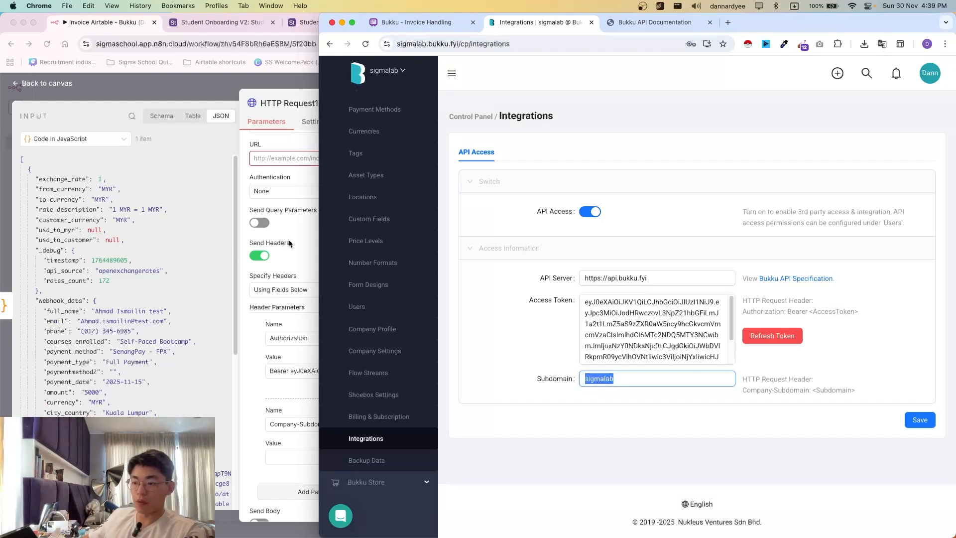
left_click(291, 456)
key("super+v")
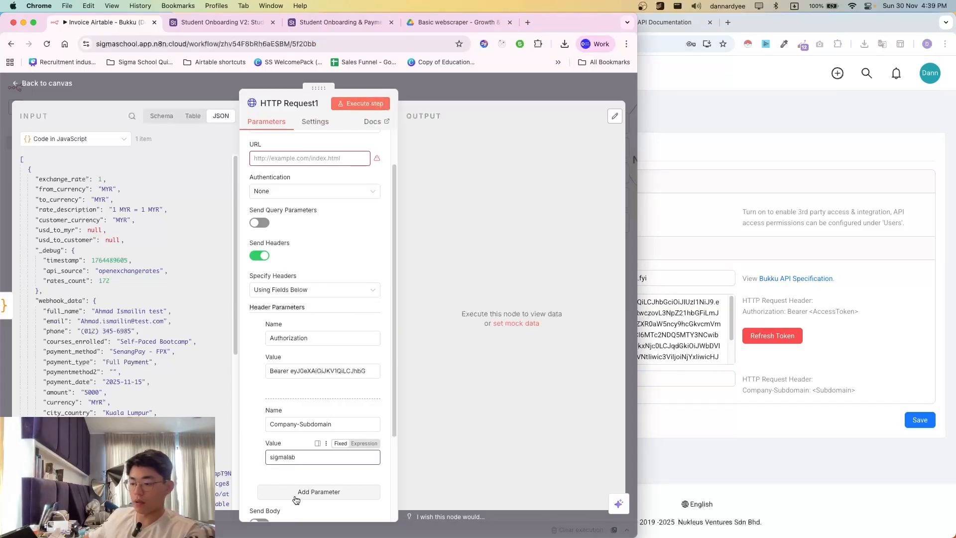
- Add an Accept header with value application/json, copied from the Bukku docs
left_click(314, 491)
scroll(316, 454, "down", 5)
left_click(782, 143)
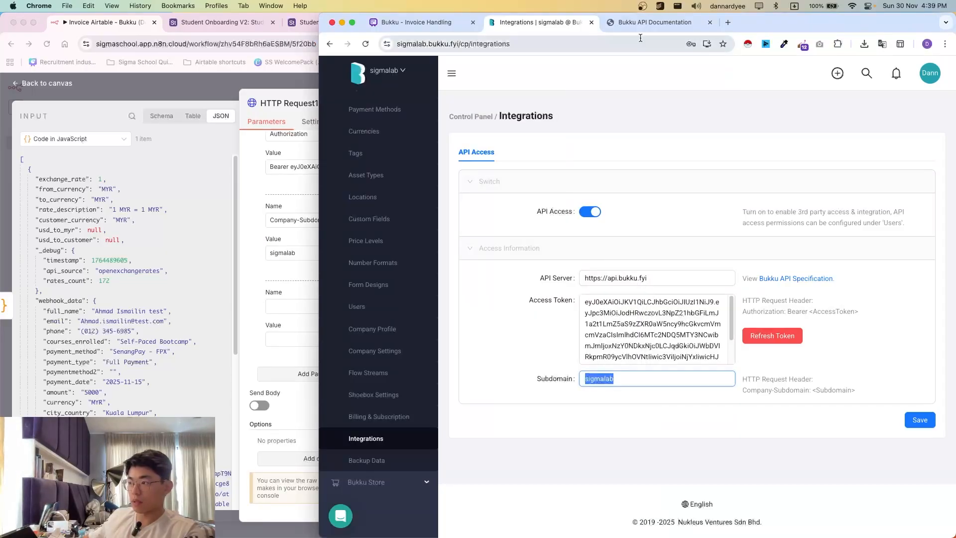
left_click(655, 22)
scroll(518, 236, "down", 1)
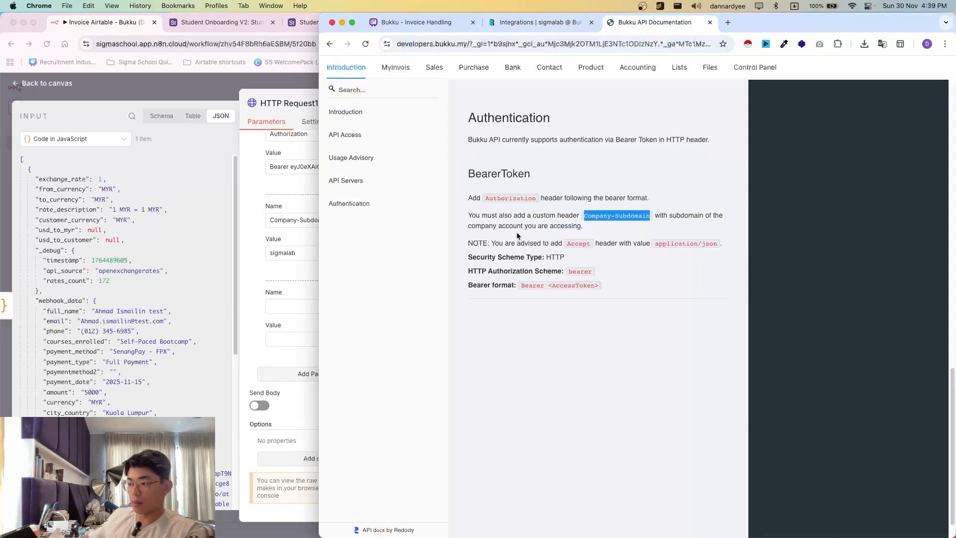
double_click(578, 243)
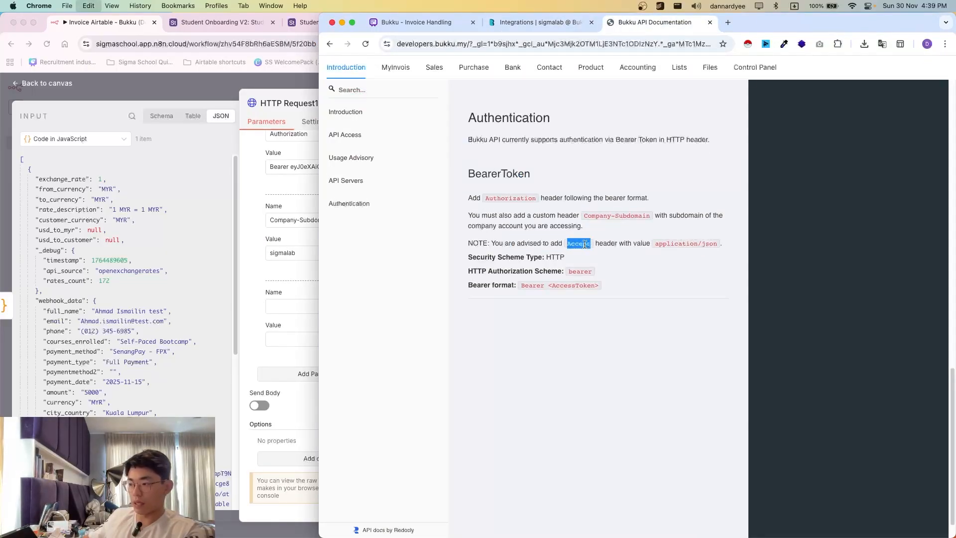
left_click(282, 387)
left_click(299, 307)
key("super+v")
left_click(676, 239)
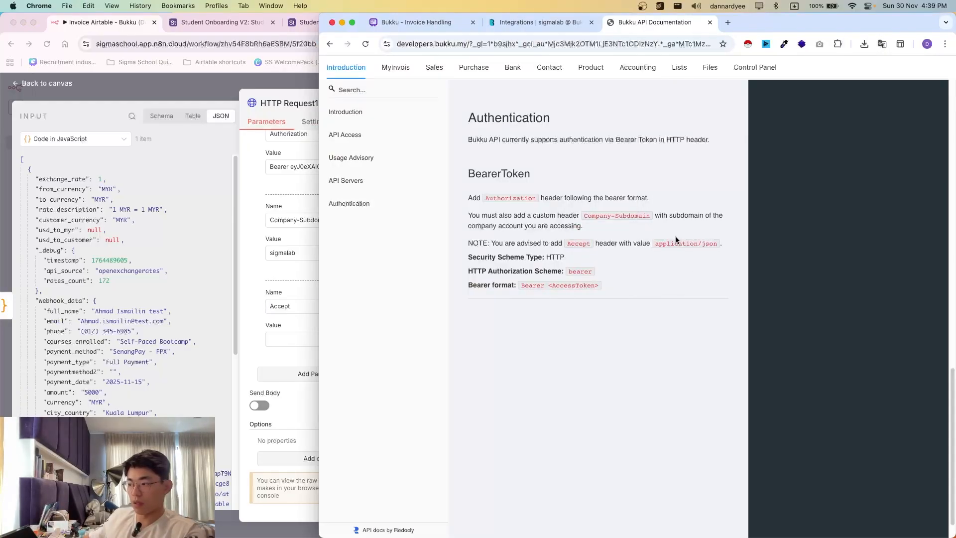
left_click_drag(655, 244, 720, 247)
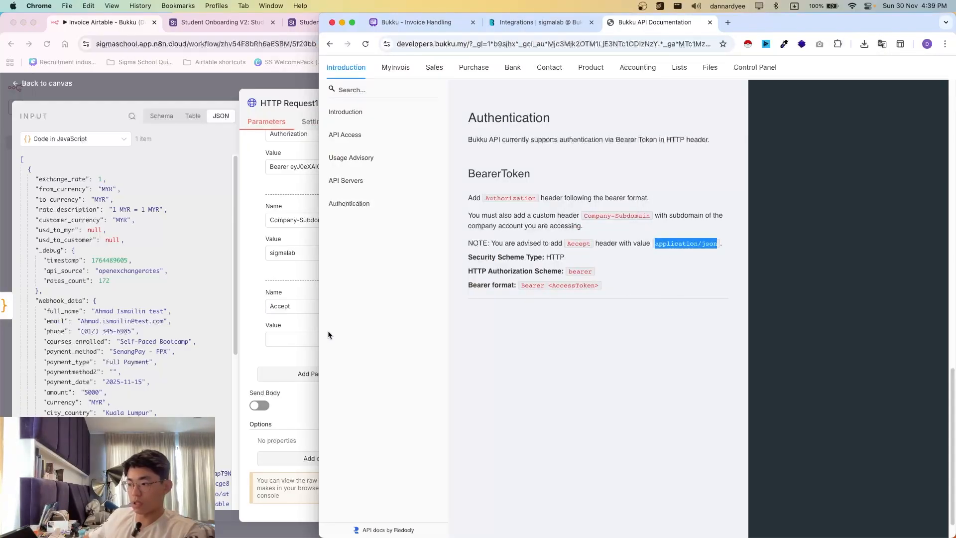
left_click(293, 376)
left_click(291, 341)
key("super+v")
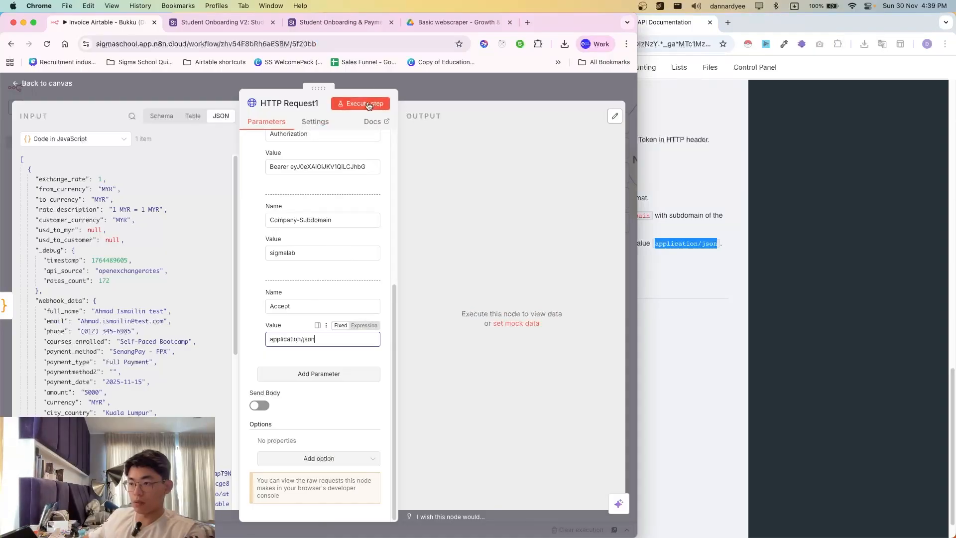
scroll(342, 259, "up", 5)
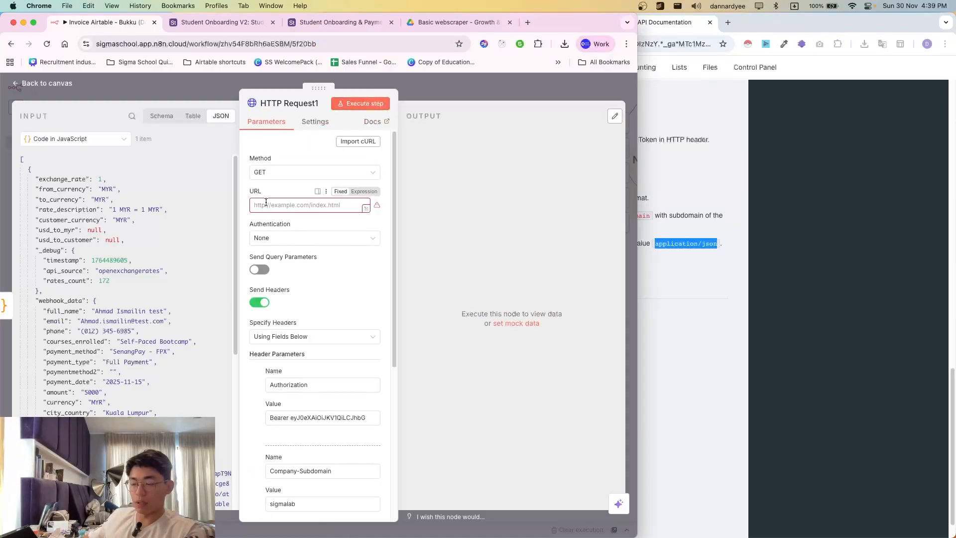
left_click(666, 120)
left_click(531, 28)
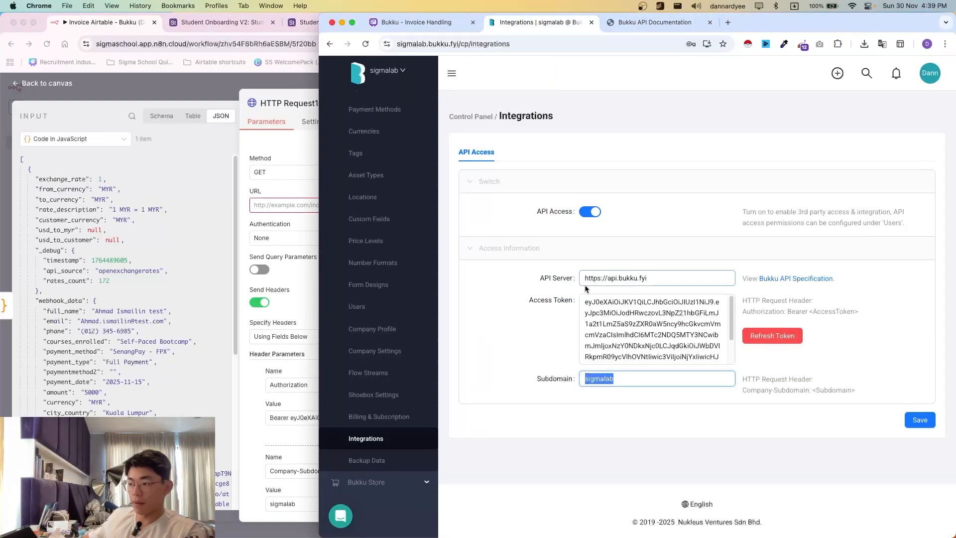
double_click(605, 282)
triple_click(605, 281)
key("super+c")
left_click(284, 204)
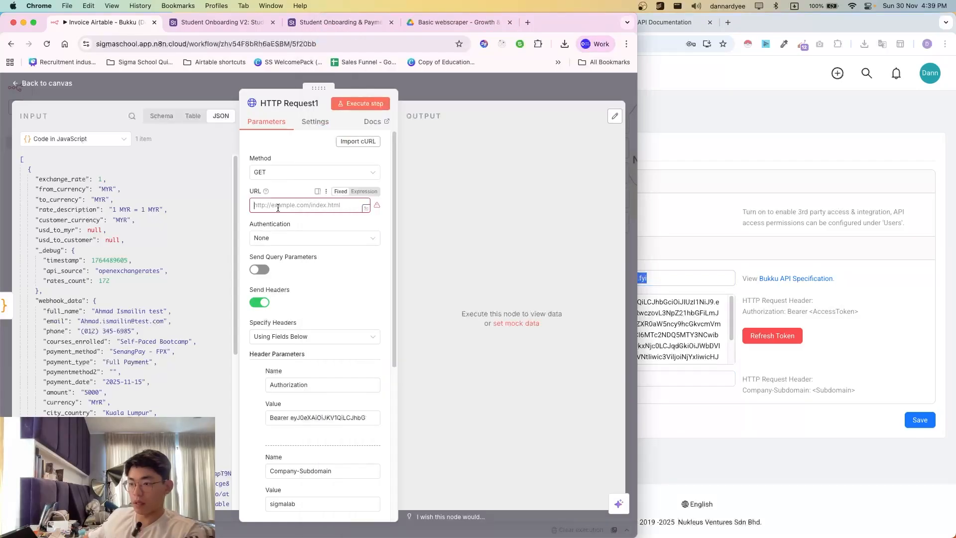
key("super+v")
left_click(360, 103)
- Check the Hello World output, then bring the Bukku API documentation forward
left_click(682, 46)
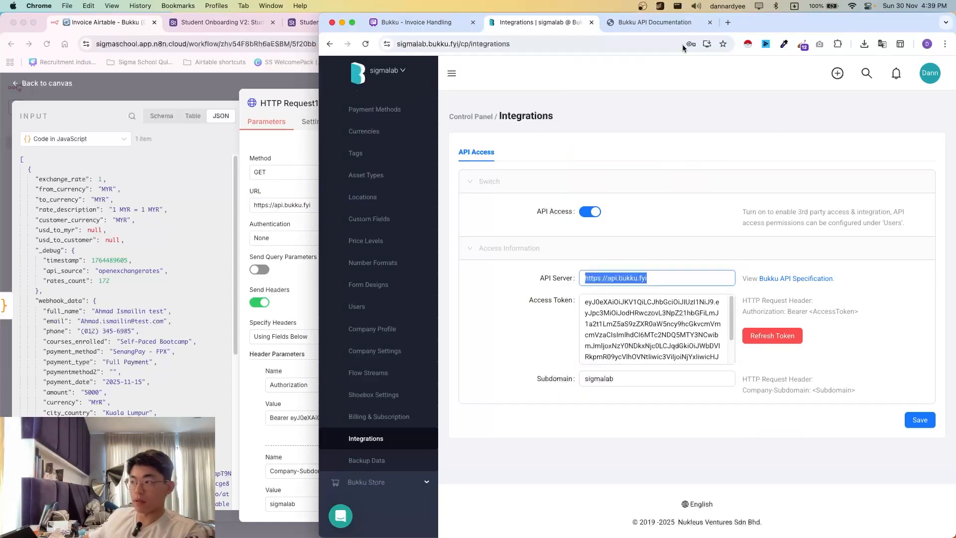
left_click(660, 28)
left_click(289, 192)
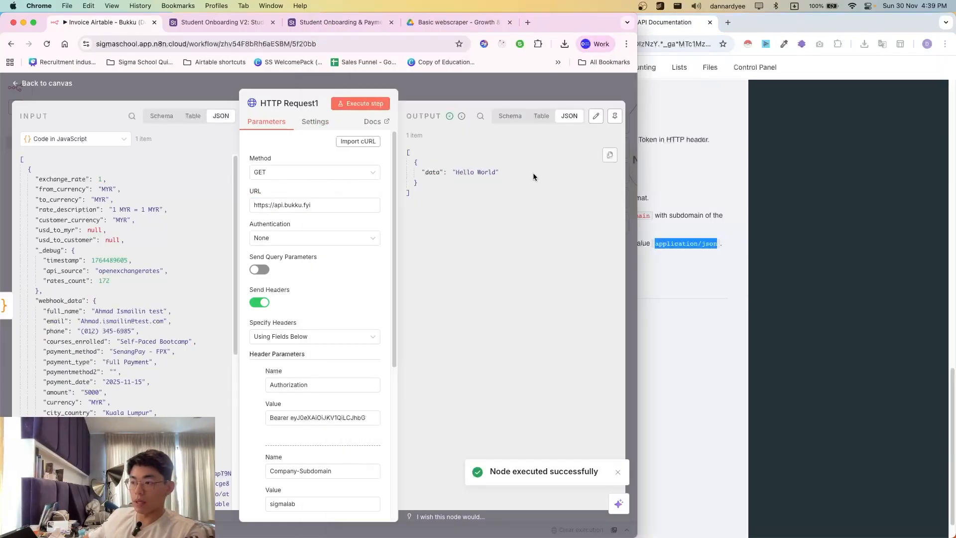
left_click_drag(473, 163, 462, 218)
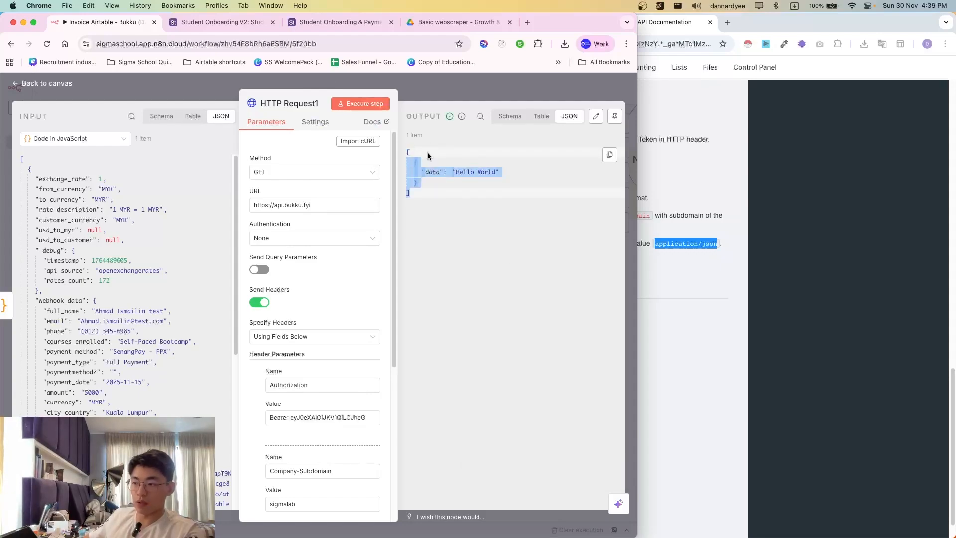
left_click(698, 176)
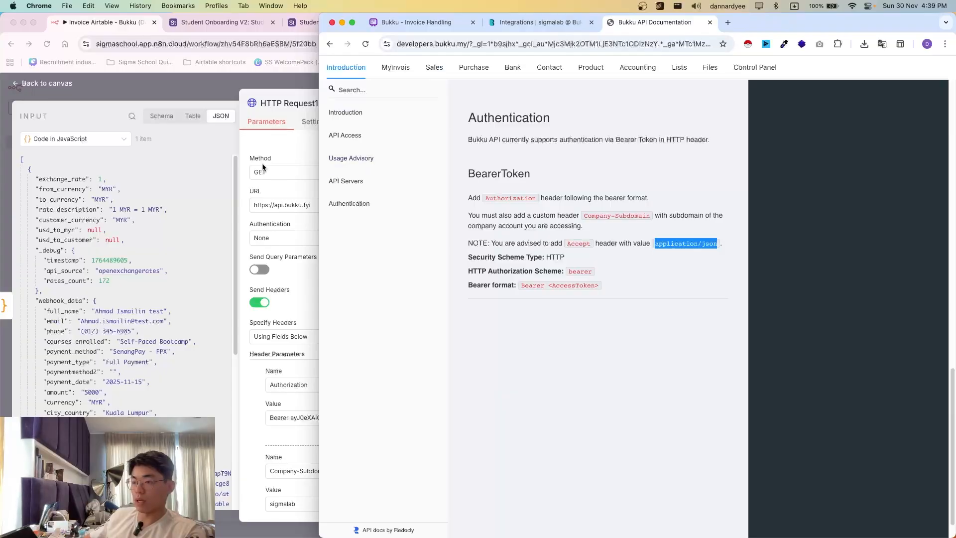
- Locate Sales > Invoice > Read Invoice List in the Bukku docs and copy its staging URL
left_click(395, 90)
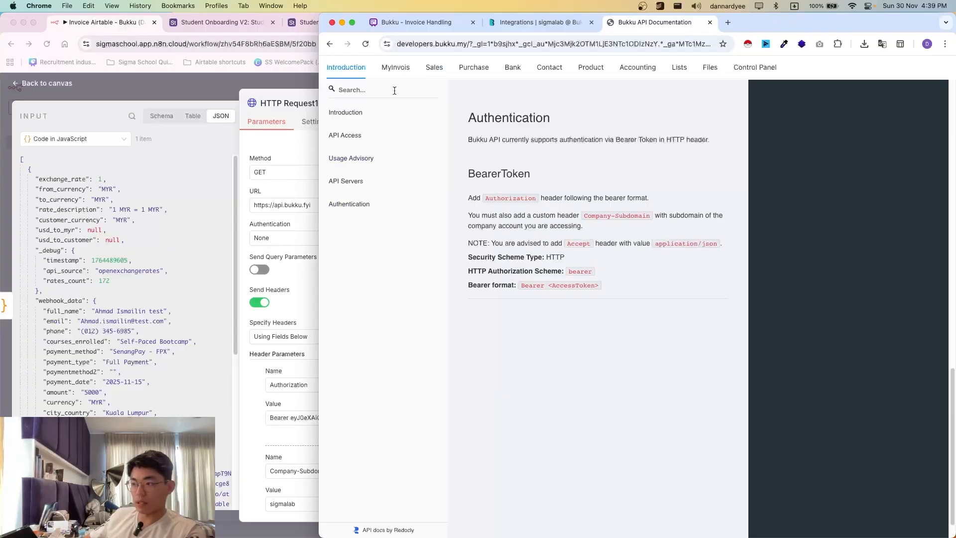
left_click(435, 77)
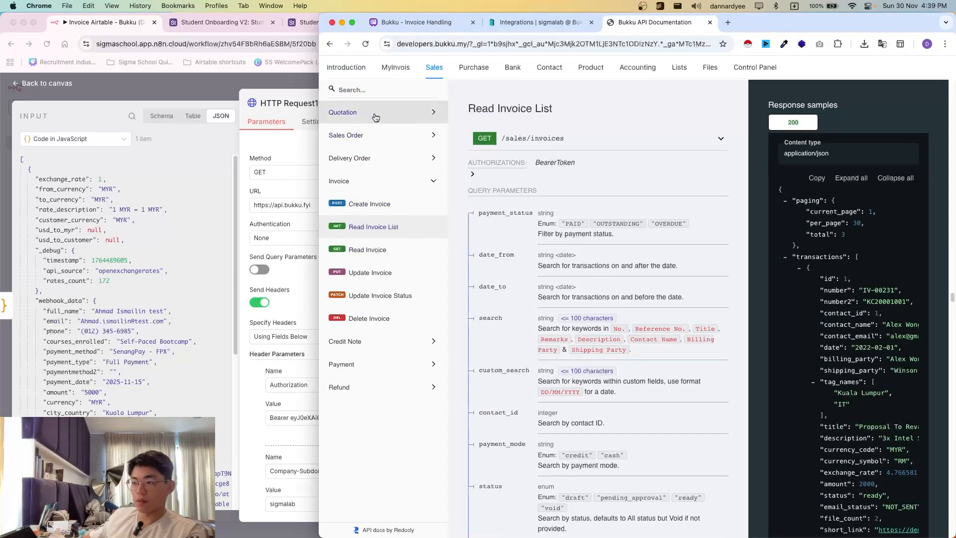
left_click(400, 112)
left_click(356, 322)
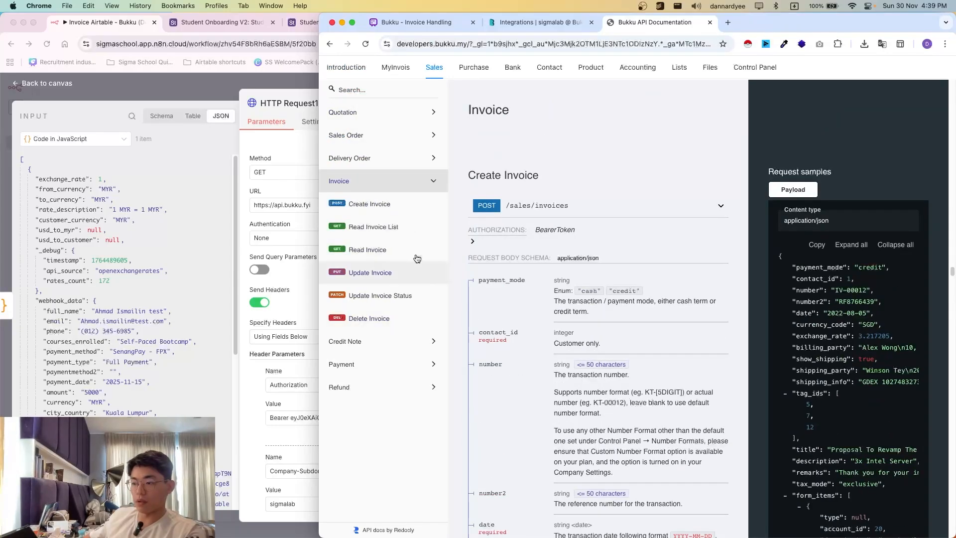
left_click(393, 227)
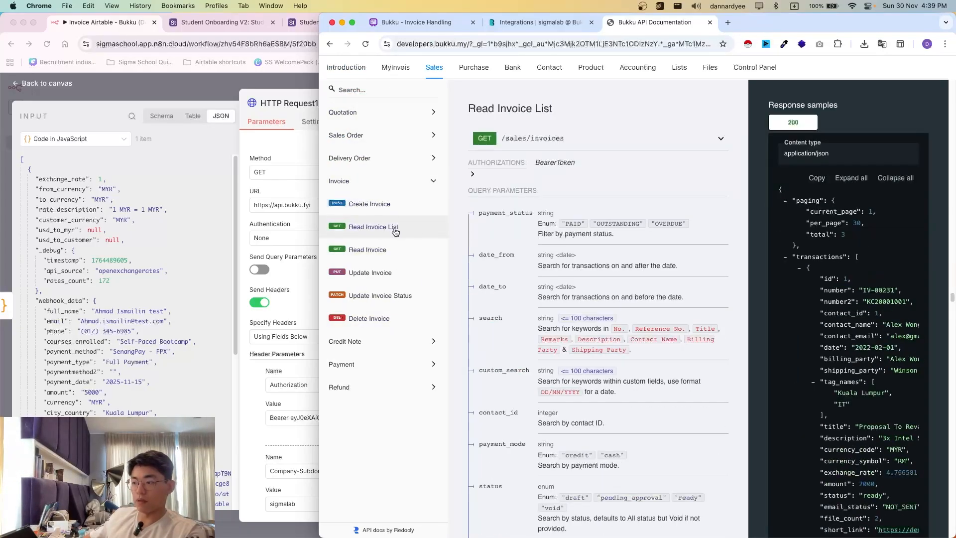
left_click(557, 141)
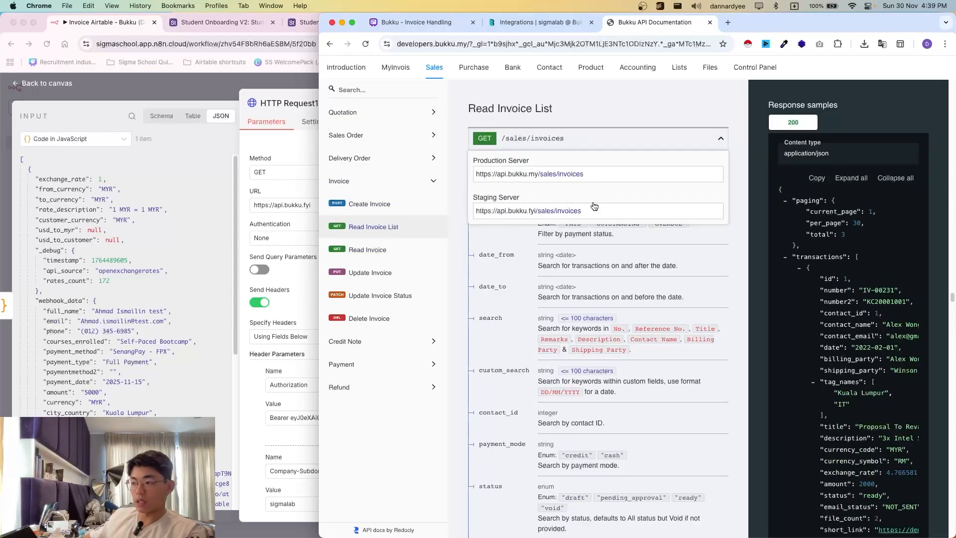
left_click(604, 213)
left_click(286, 205)
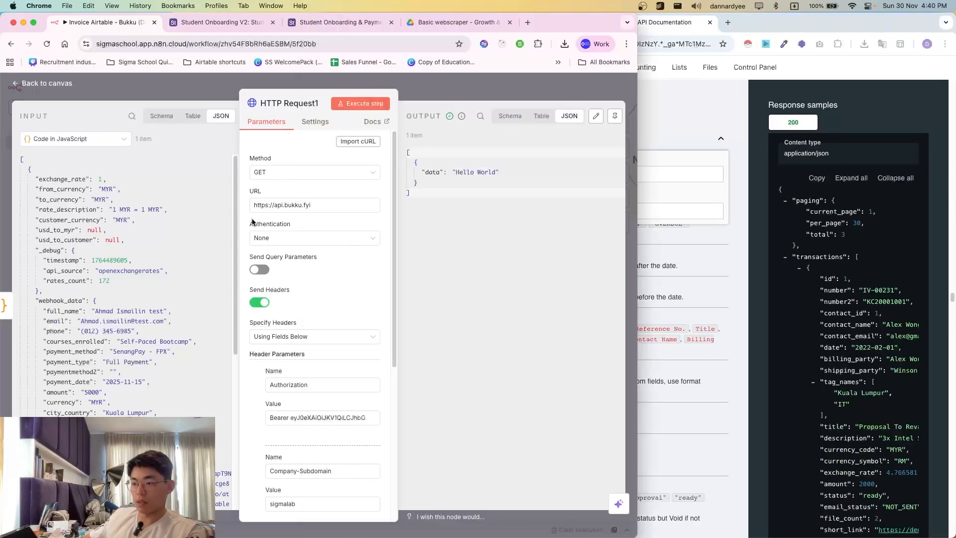
key("cmd+a")
key("cmd+v")
left_click(358, 106)
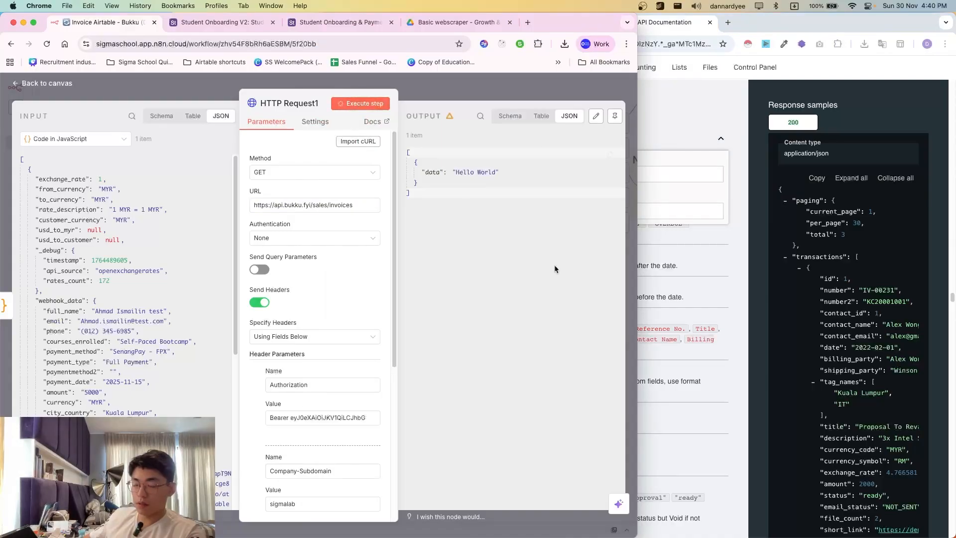
scroll(493, 274, "down", 3)
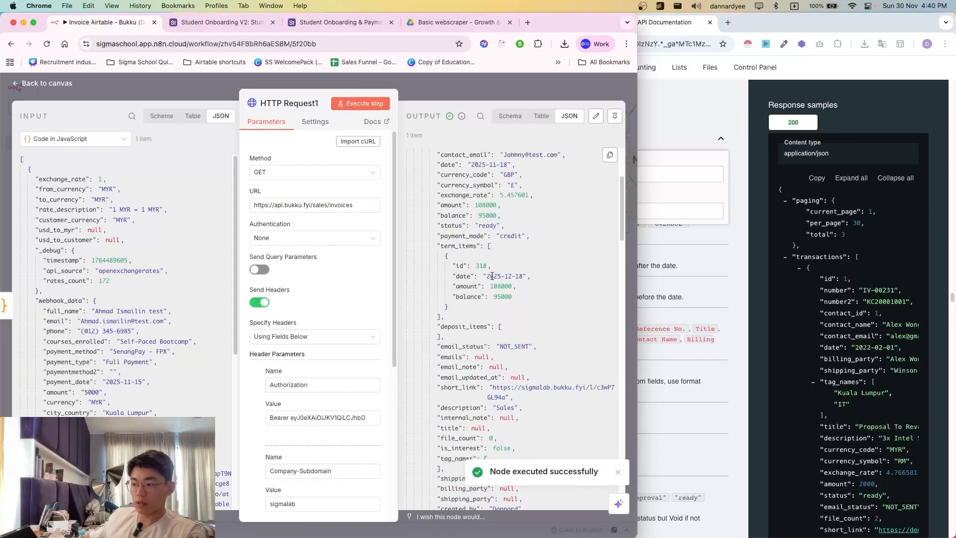
scroll(503, 281, "up", 3)
scroll(498, 284, "down", 6)
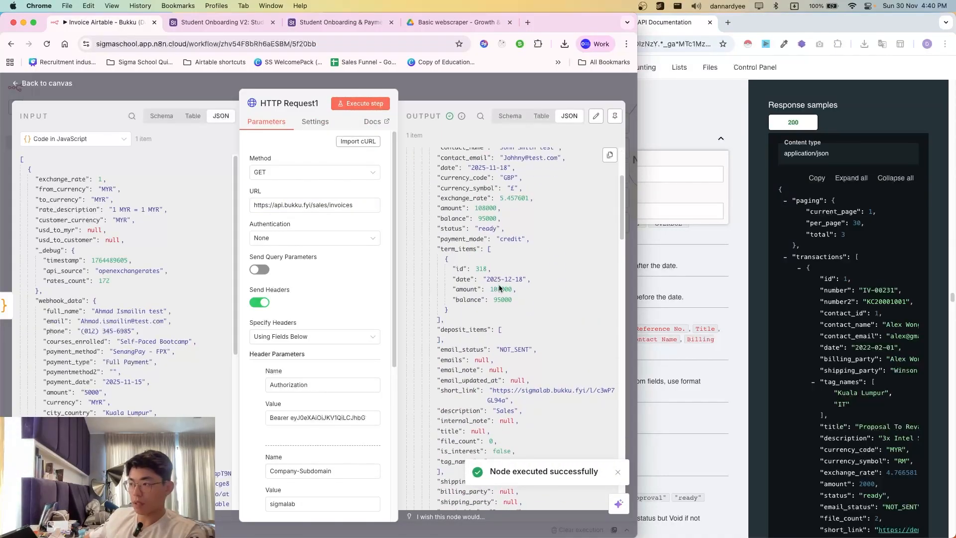
left_click(726, 171)
left_click(538, 22)
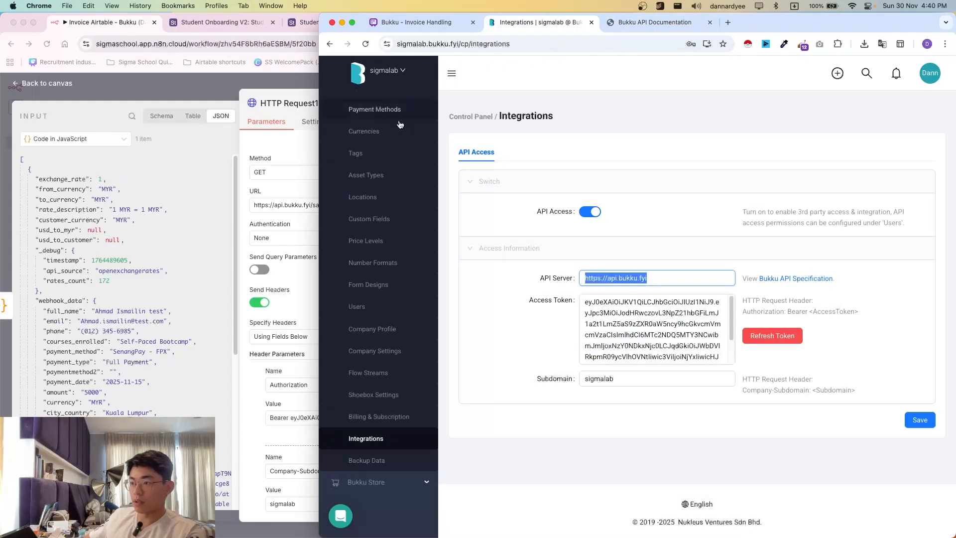
left_click(355, 160)
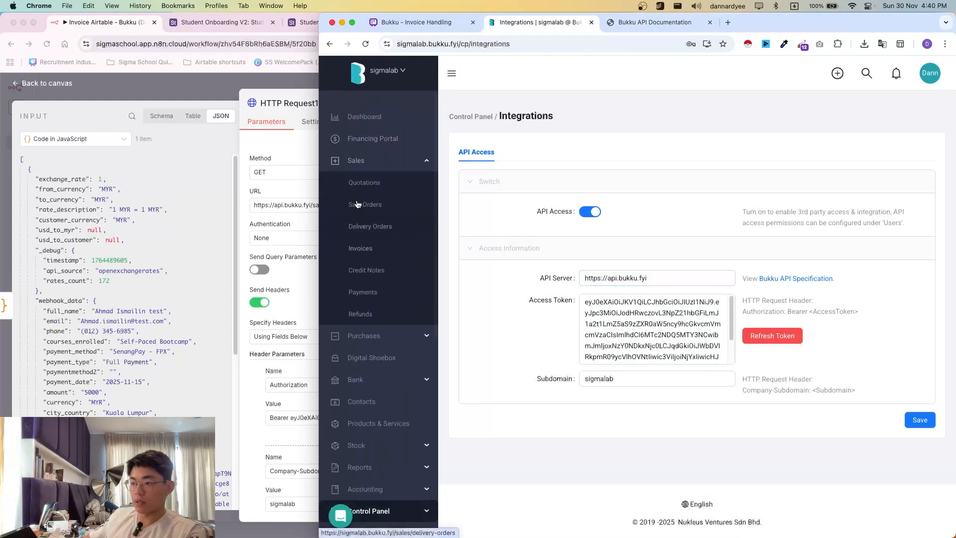
left_click(360, 248)
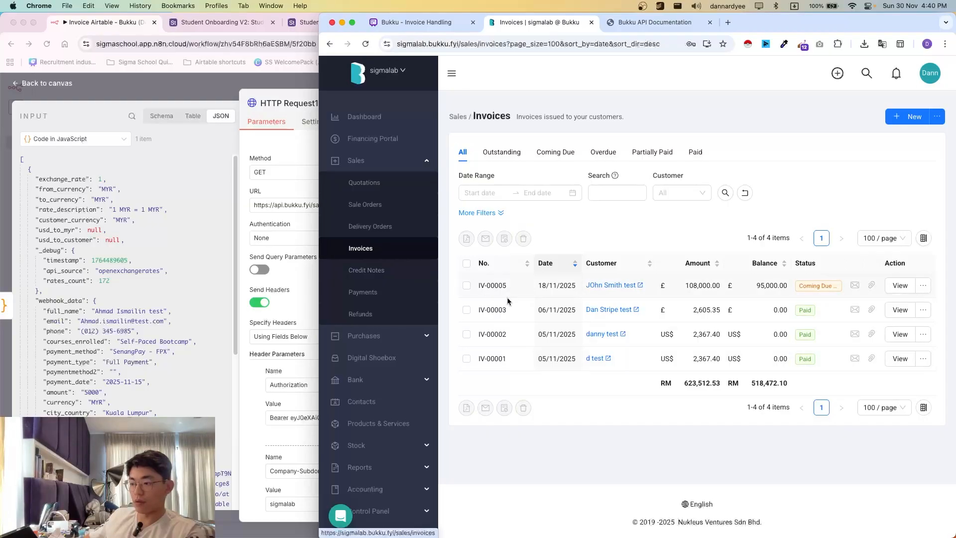
key("super+grave")
scroll(540, 315, "down", 10)
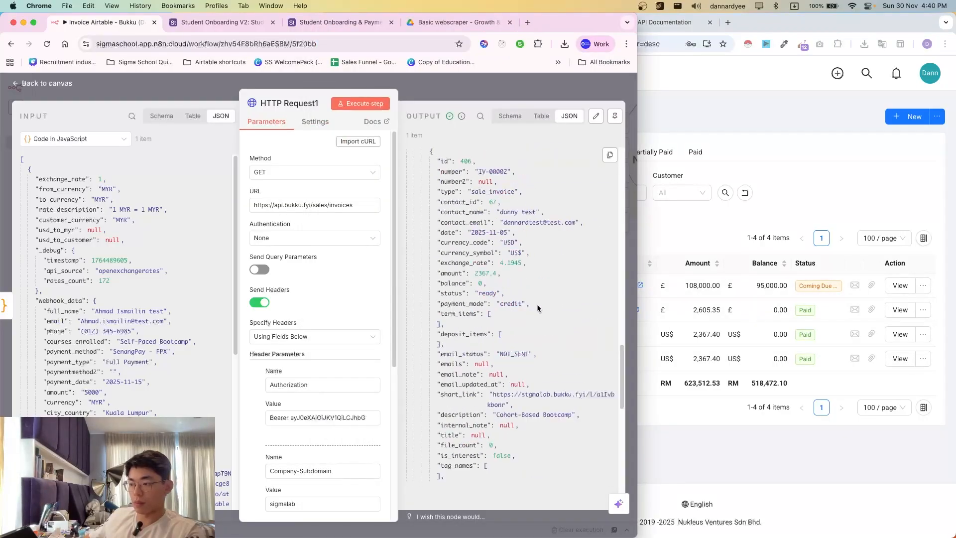
scroll(498, 299, "down", 7)
scroll(495, 337, "up", 5)
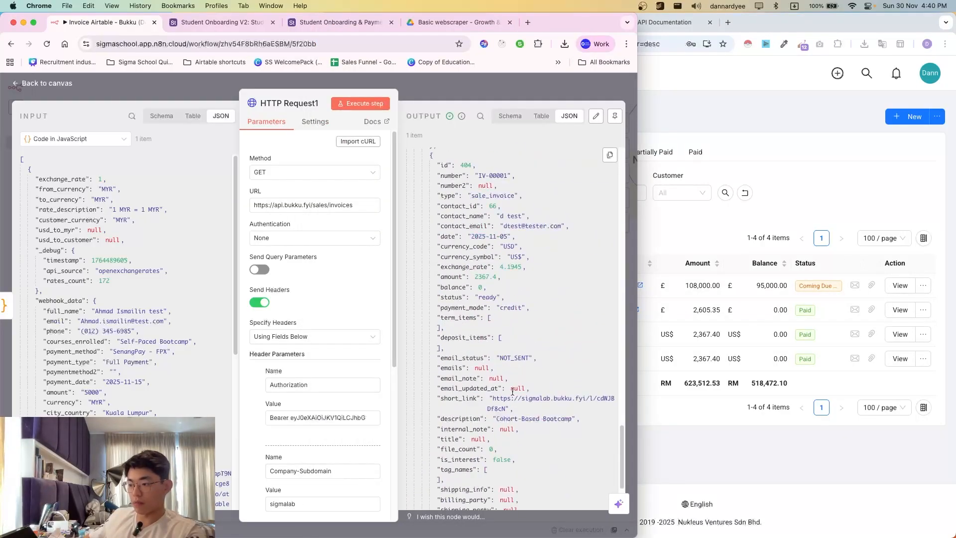
scroll(496, 337, "up", 3)
scroll(497, 407, "up", 9)
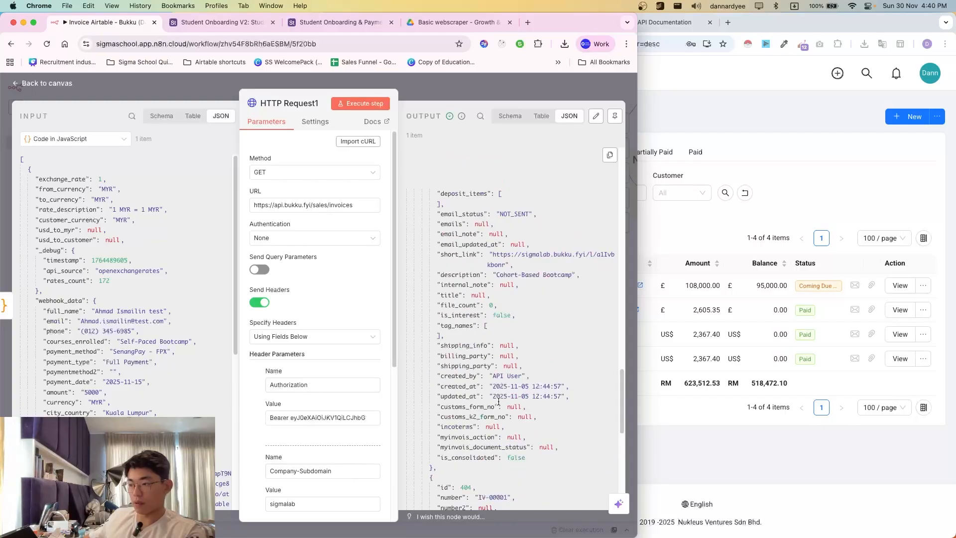
left_click(523, 263)
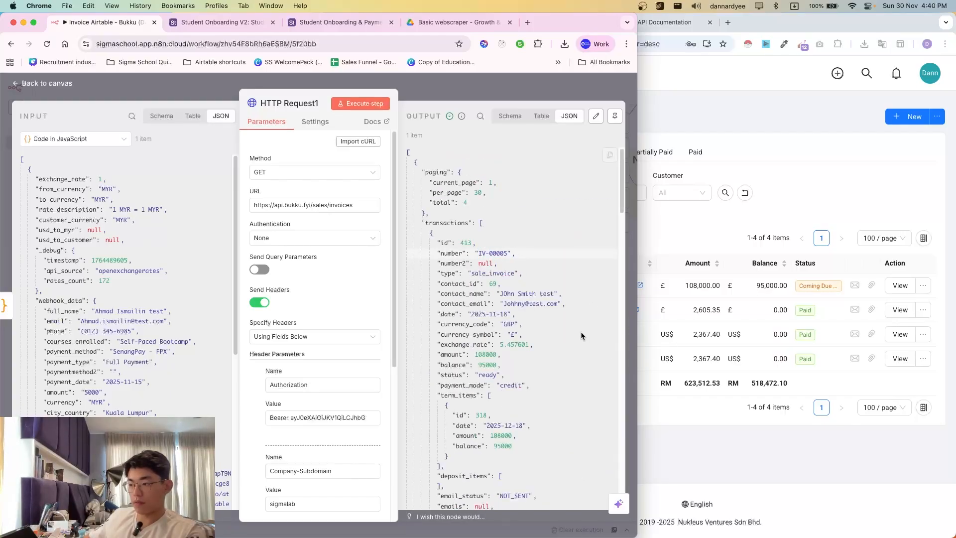
left_click_drag(503, 294, 540, 298)
left_click(667, 302)
left_click(301, 267)
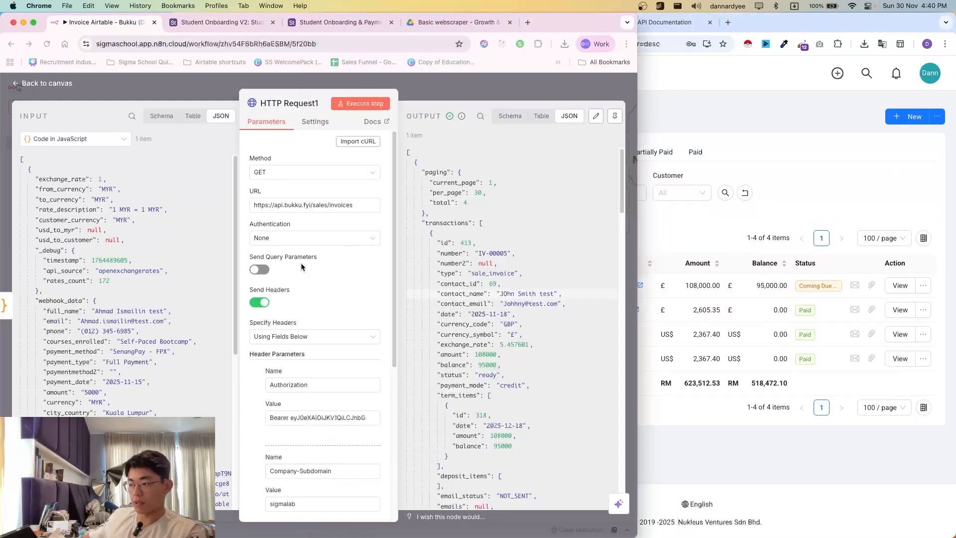
left_click(670, 263)
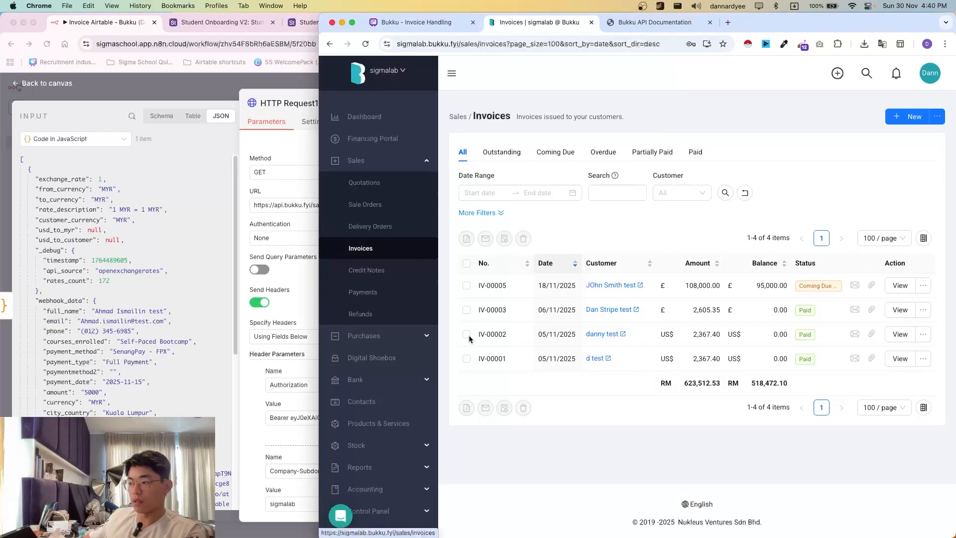
left_click(299, 262)
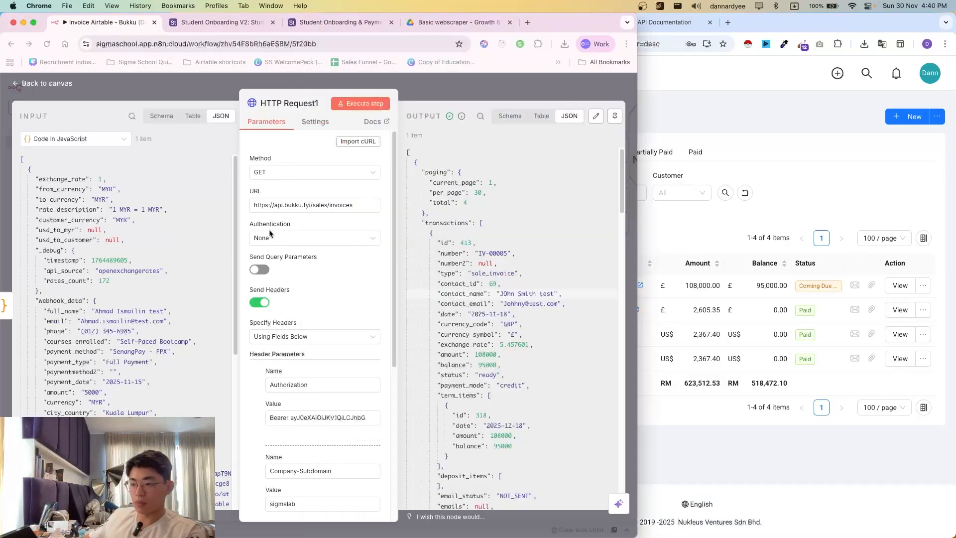
- Switch the INPUT panel to show Webhook1's data
left_click(355, 207)
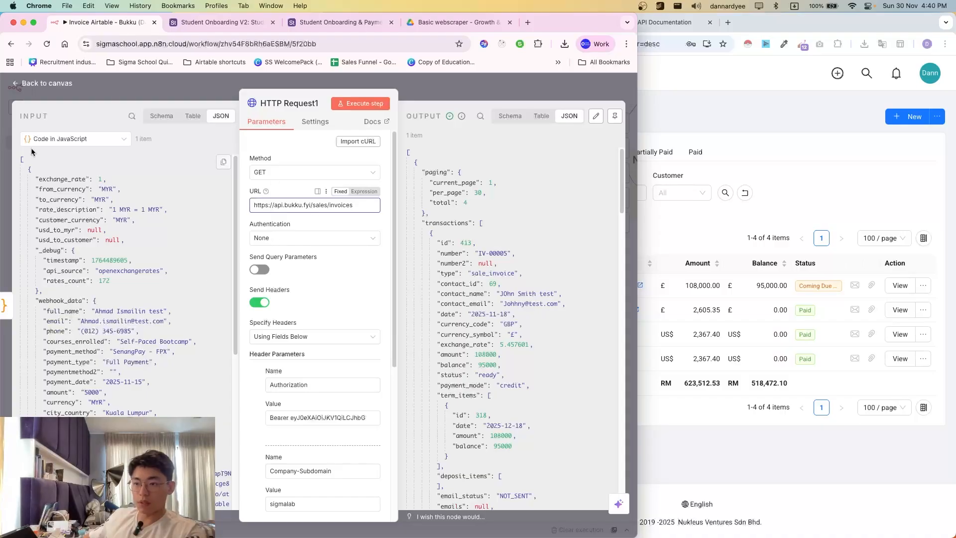
left_click(74, 138)
left_click(57, 199)
scroll(47, 276, "down", 5)
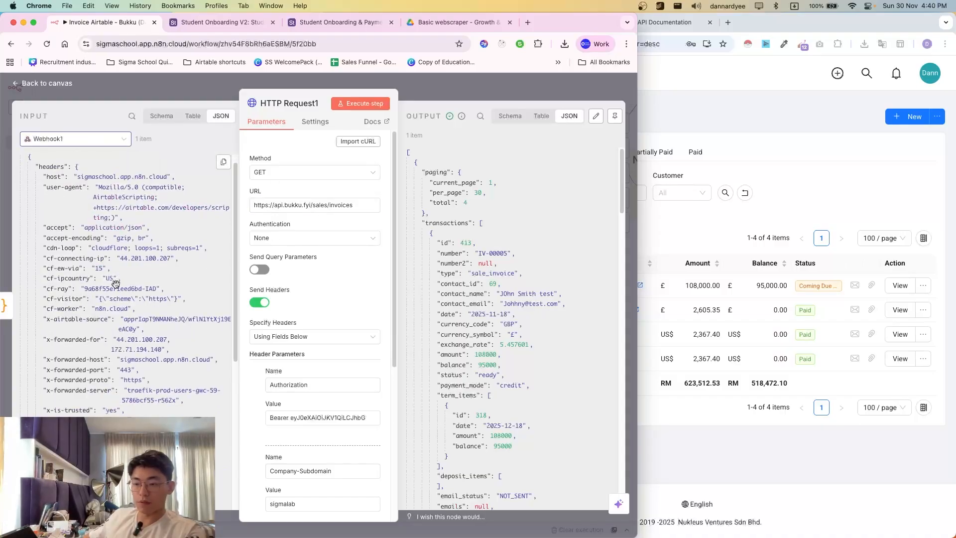
- Append ?search= to the invoice URL and map Webhook1's query.full_name into it
left_click(353, 205)
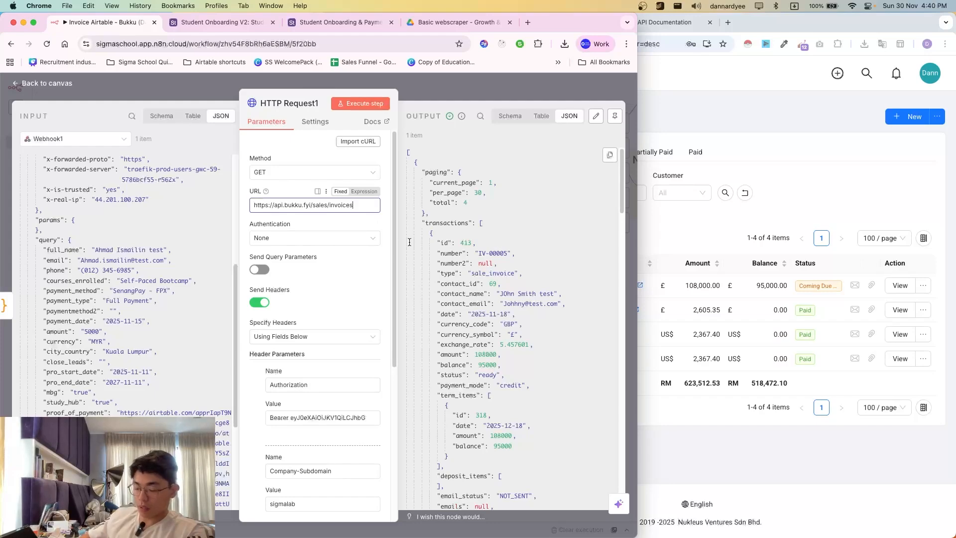
type("sear")
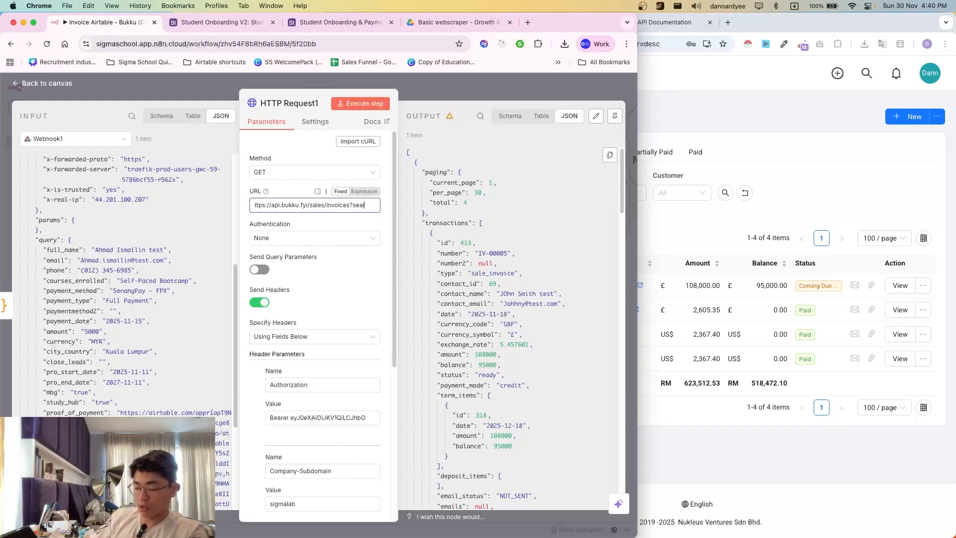
type("ch=")
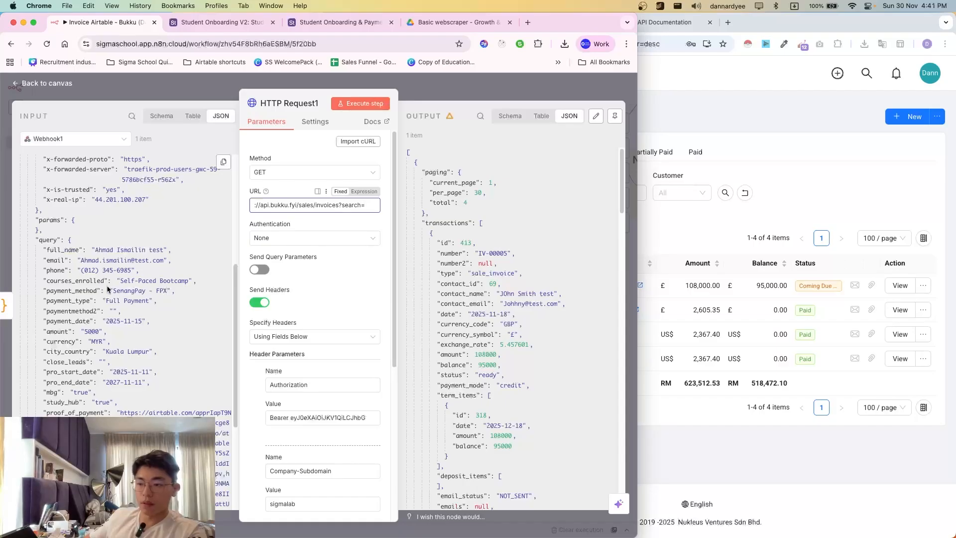
scroll(107, 289, "down", 1)
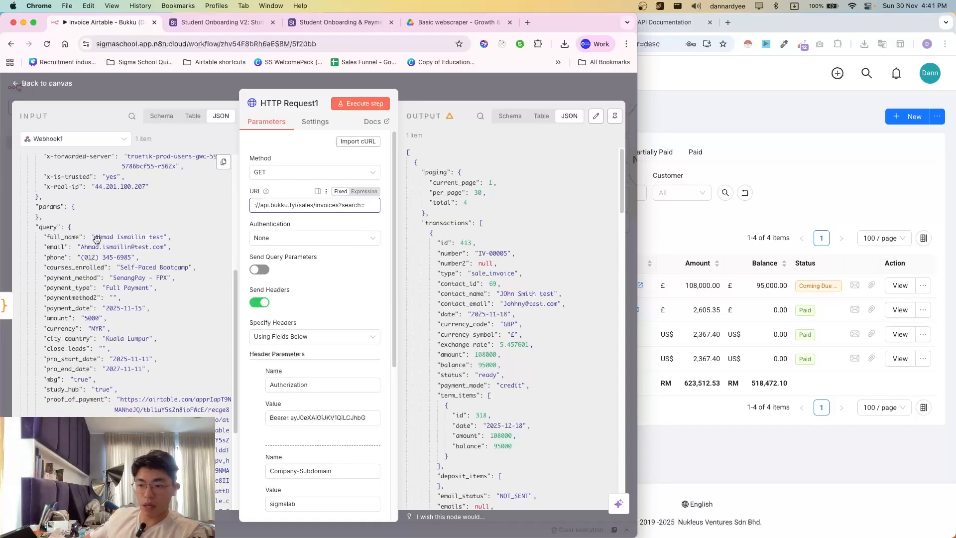
left_click(760, 244)
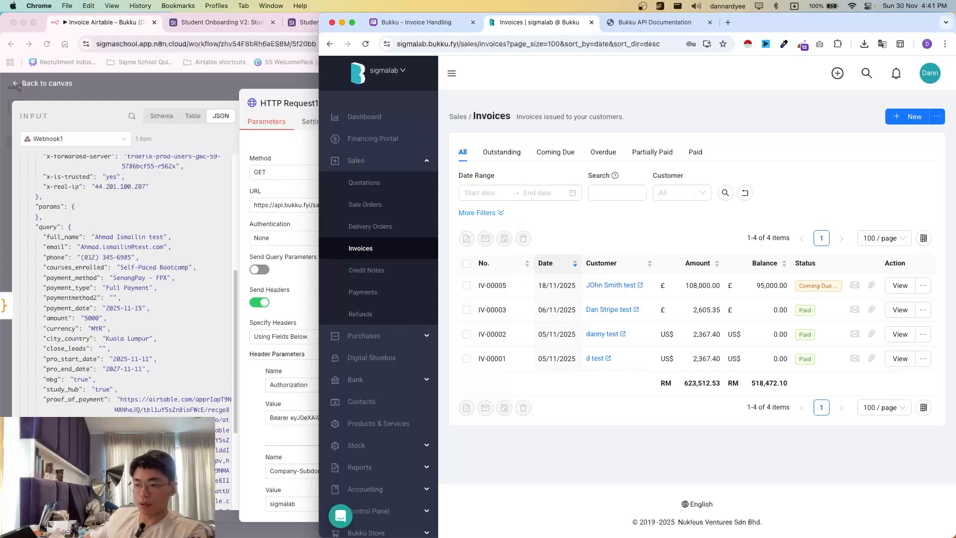
left_click(73, 259)
left_click_drag(70, 237, 360, 205)
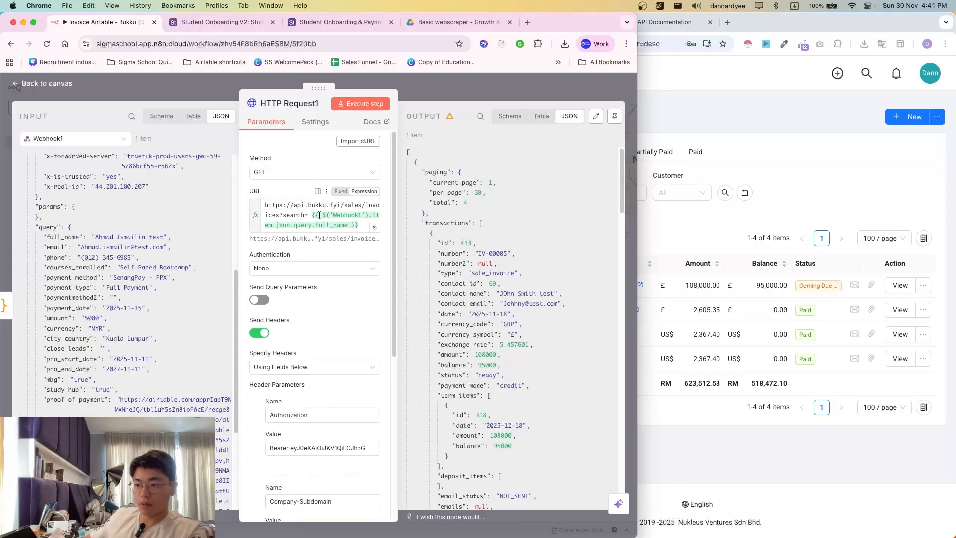
left_click(310, 215)
- Run the full_name search request and compare the returned invoices with Bukku's invoice list
key("BackSpace")
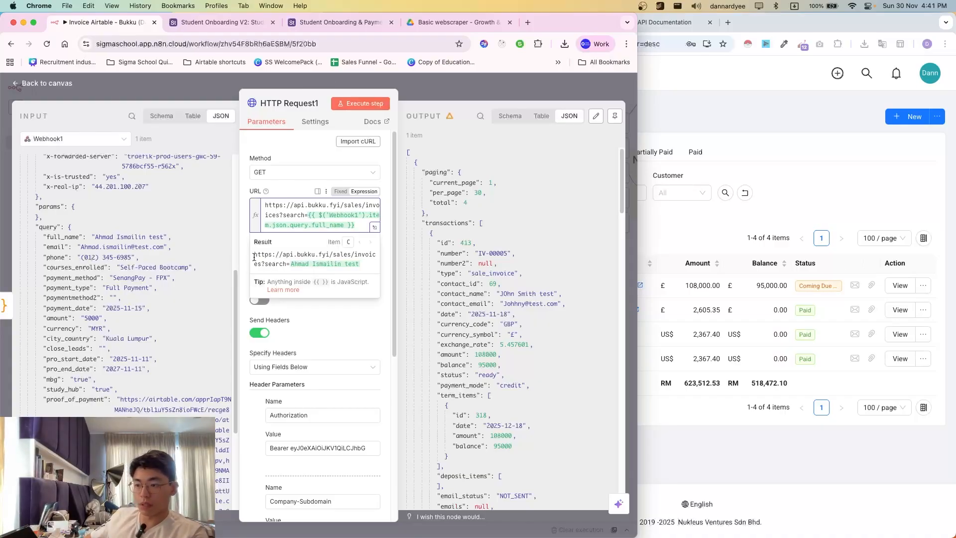
left_click_drag(291, 264, 347, 266)
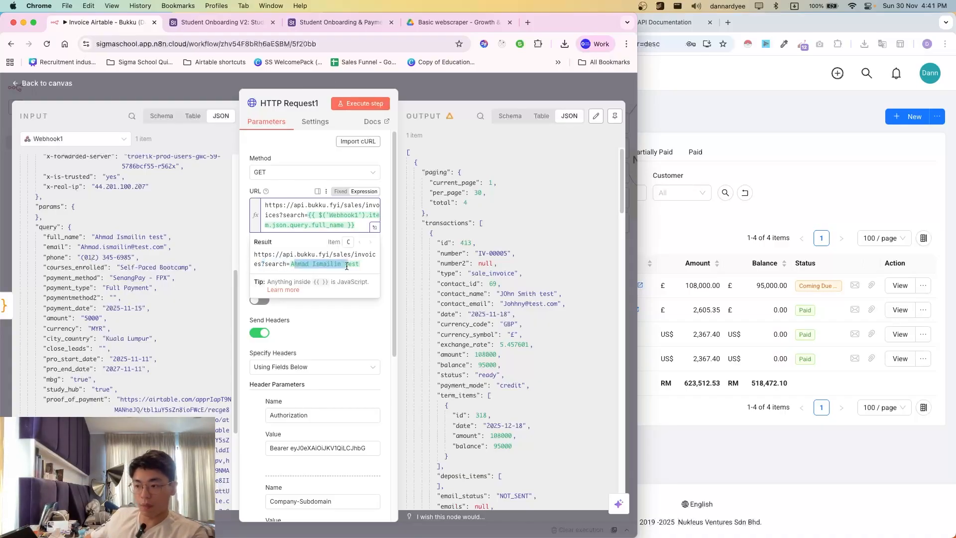
left_click(361, 103)
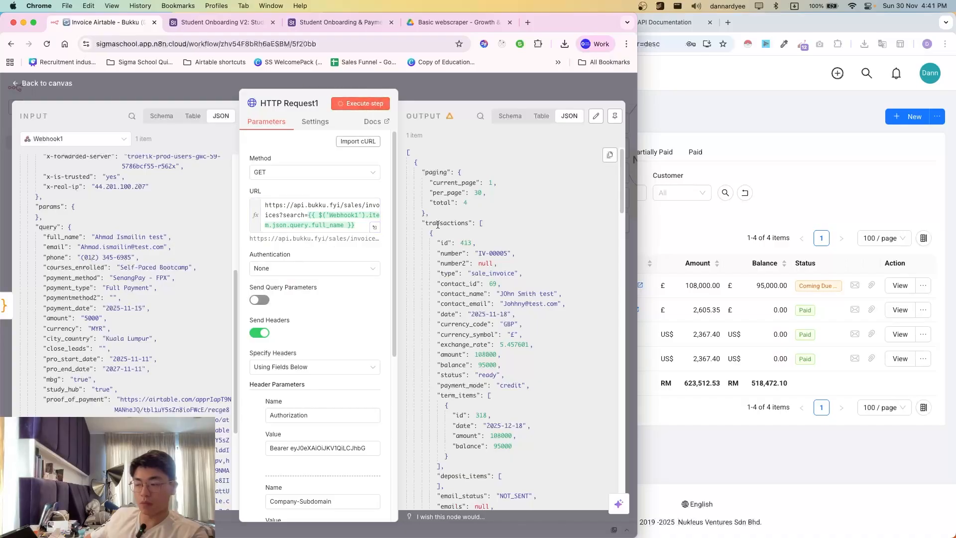
left_click_drag(475, 278, 413, 171)
left_click(297, 290)
left_click(788, 287)
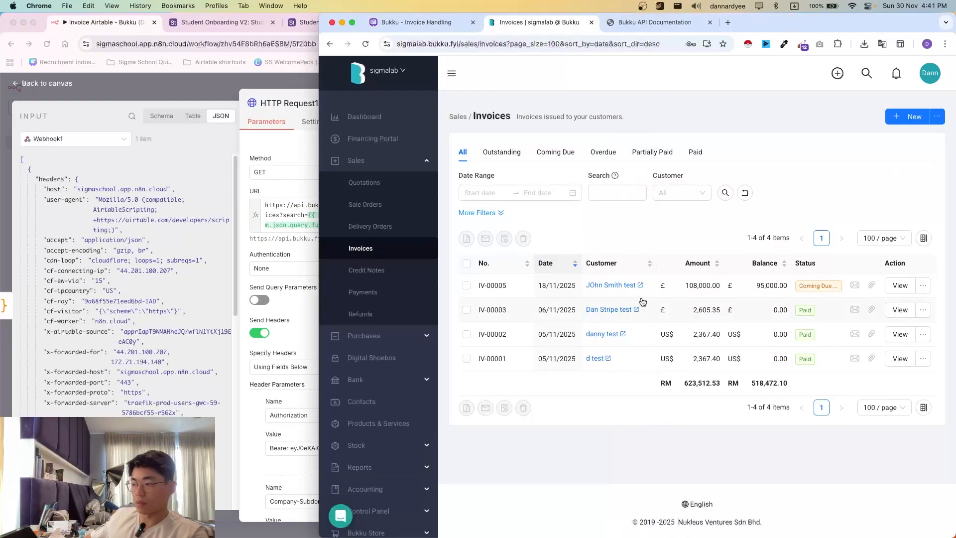
left_click(256, 267)
- Replace the URL search expression with the test customer's name and execute the request
left_click(293, 212)
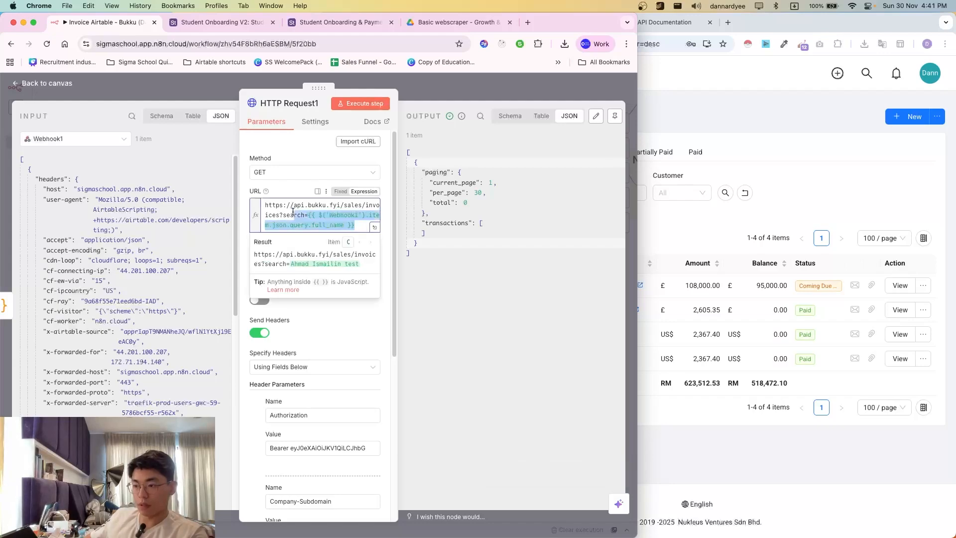
type("John")
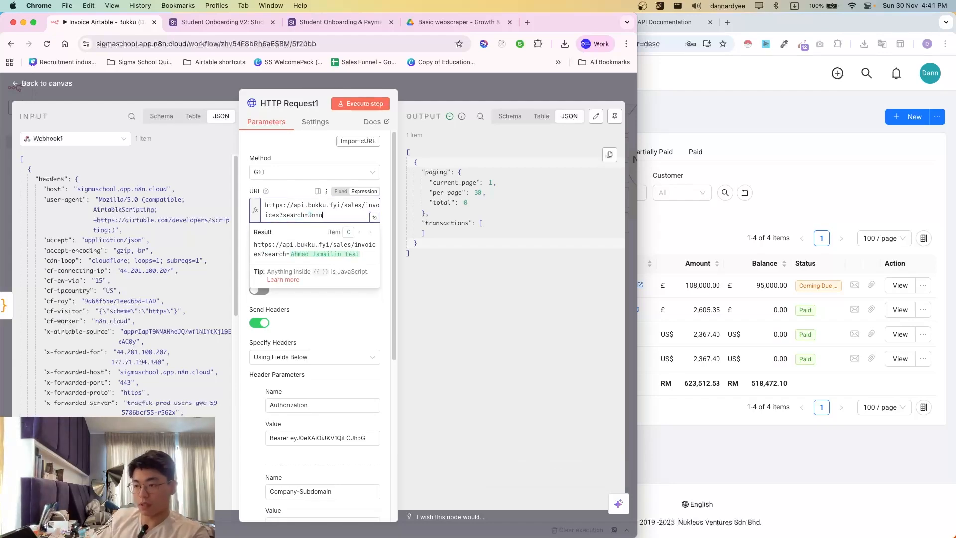
key("BackSpace")
key("BackSpace")
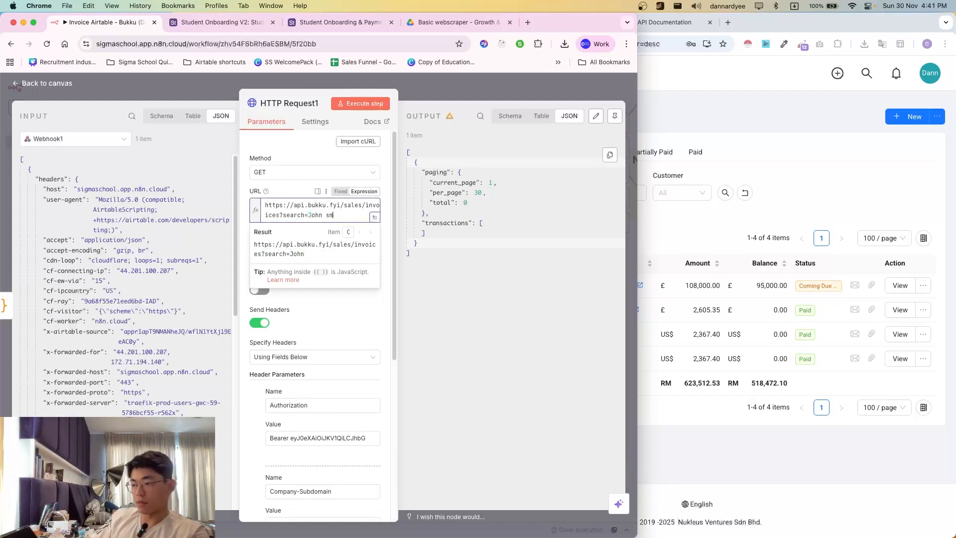
type("smith test")
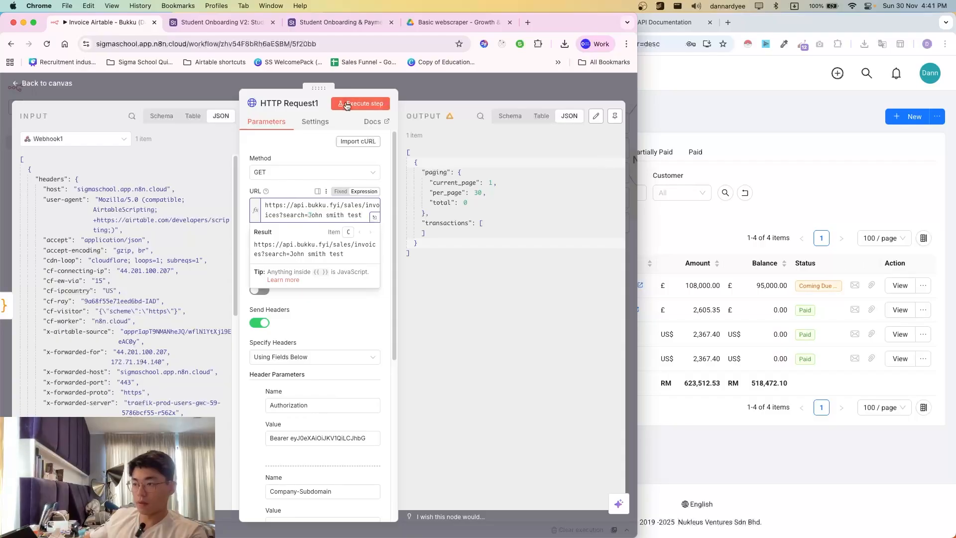
left_click(346, 103)
- Inspect the single matching invoice in the output JSON, checking its amount and status fields
left_click(675, 254)
key("super+grave")
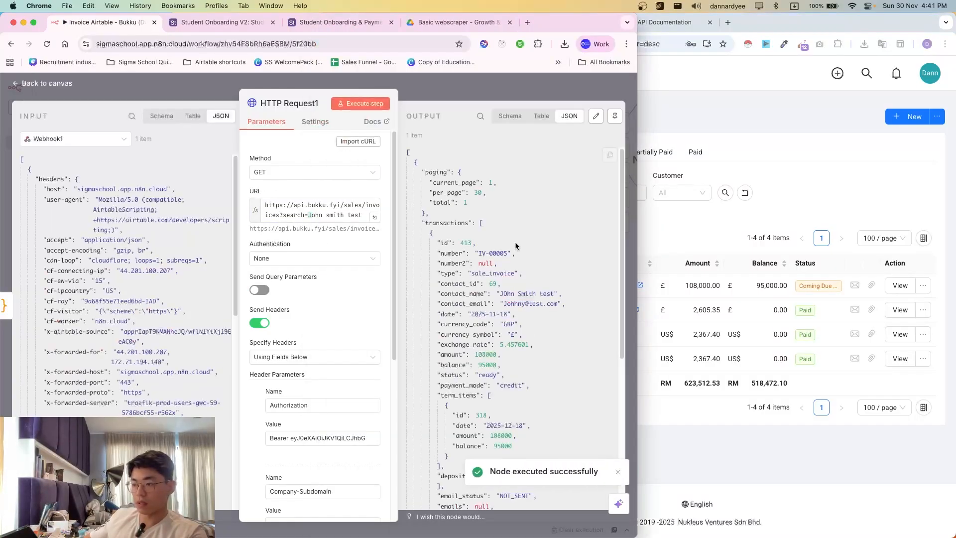
scroll(510, 309, "down", 1)
scroll(509, 308, "down", 5)
scroll(510, 308, "up", 7)
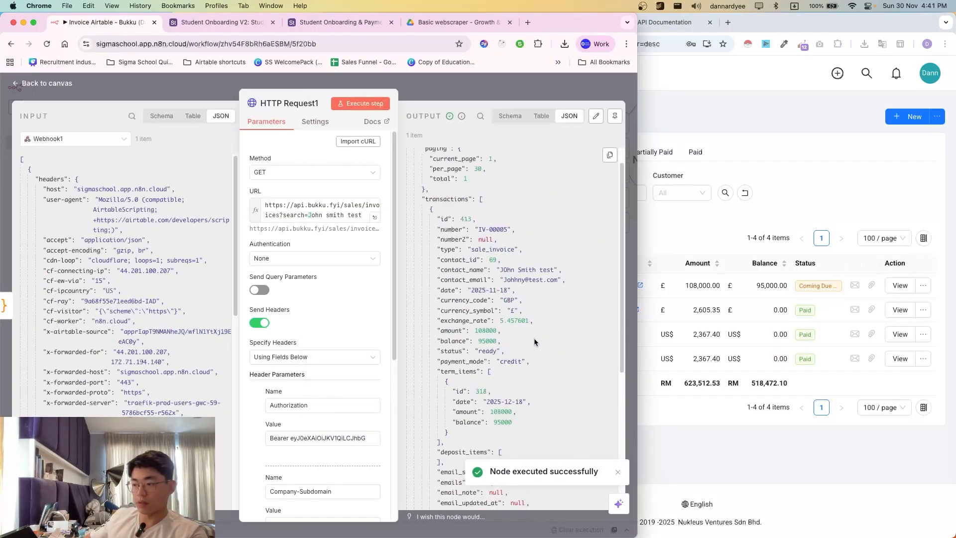
left_click_drag(451, 243, 515, 382)
left_click(521, 392)
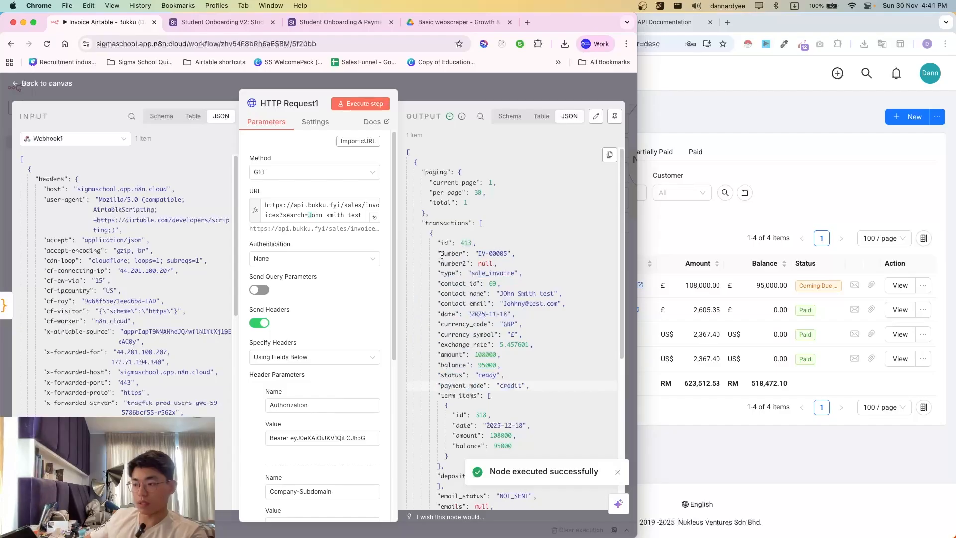
left_click_drag(441, 255, 458, 243)
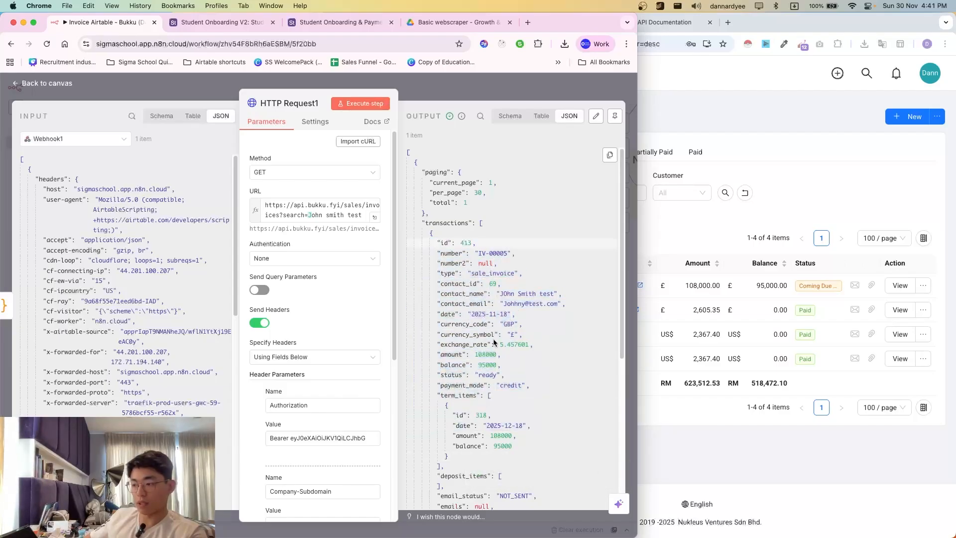
scroll(495, 342, "down", 5)
left_click_drag(457, 172, 556, 304)
left_click(556, 302)
scroll(511, 321, "down", 1)
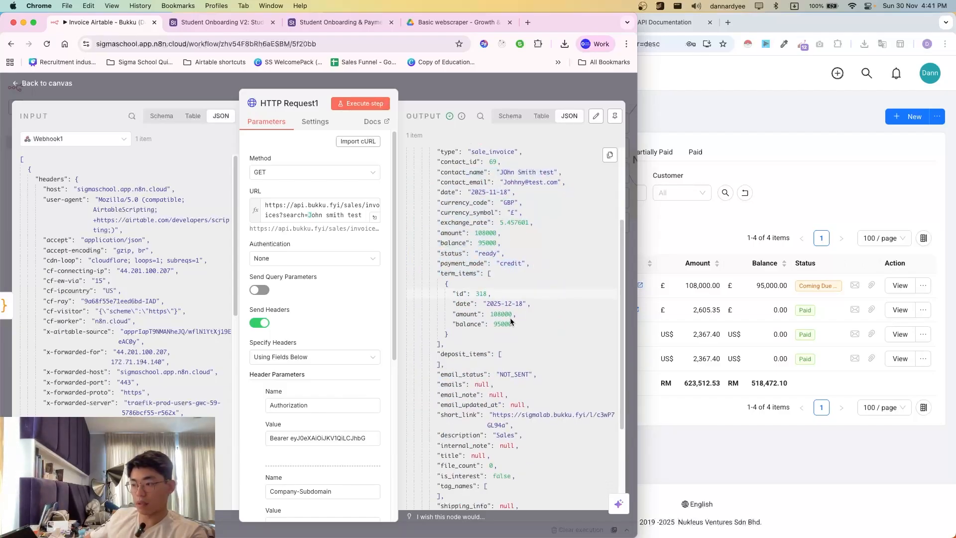
left_click_drag(451, 222, 554, 253)
- Rename the HTTP Request1 node to 'Check invoice list'
left_click(553, 253)
key("Escape")
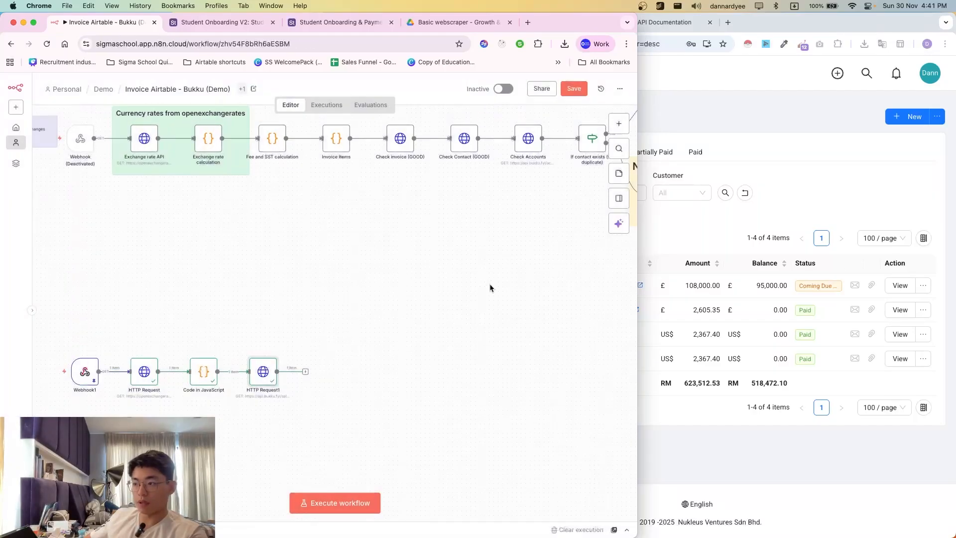
scroll(466, 299, "right", 6)
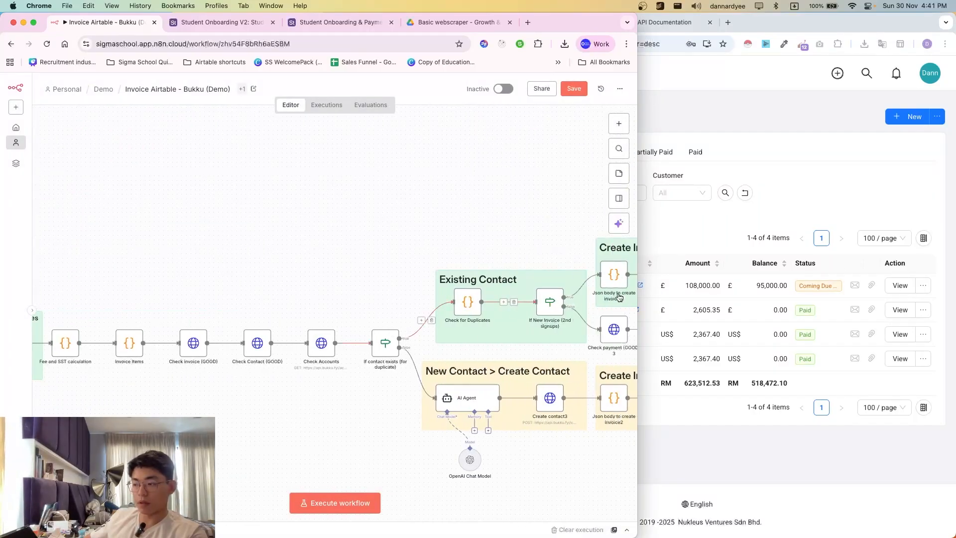
scroll(475, 339, "right", 3)
scroll(331, 397, "down", 5)
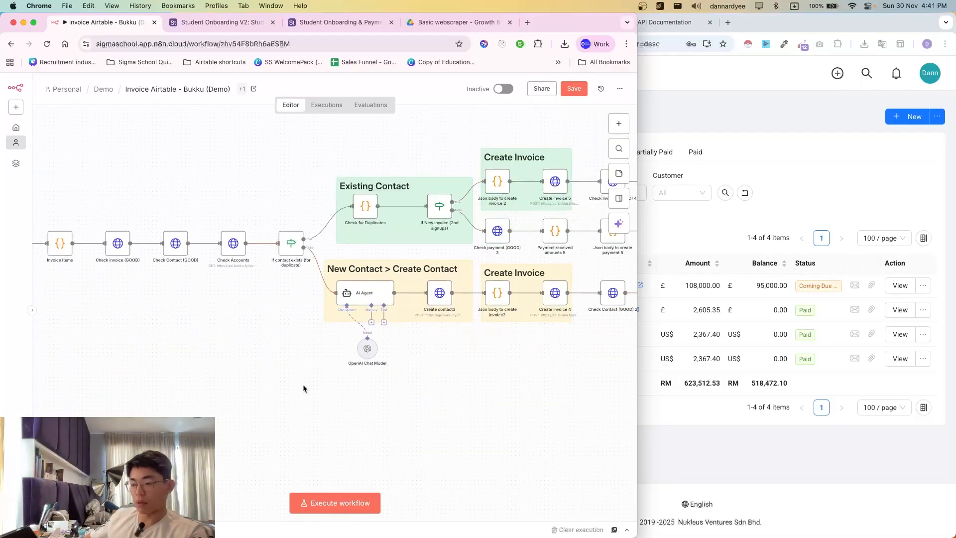
scroll(305, 386, "down", 5)
scroll(351, 388, "left", 6)
scroll(346, 365, "up", 2)
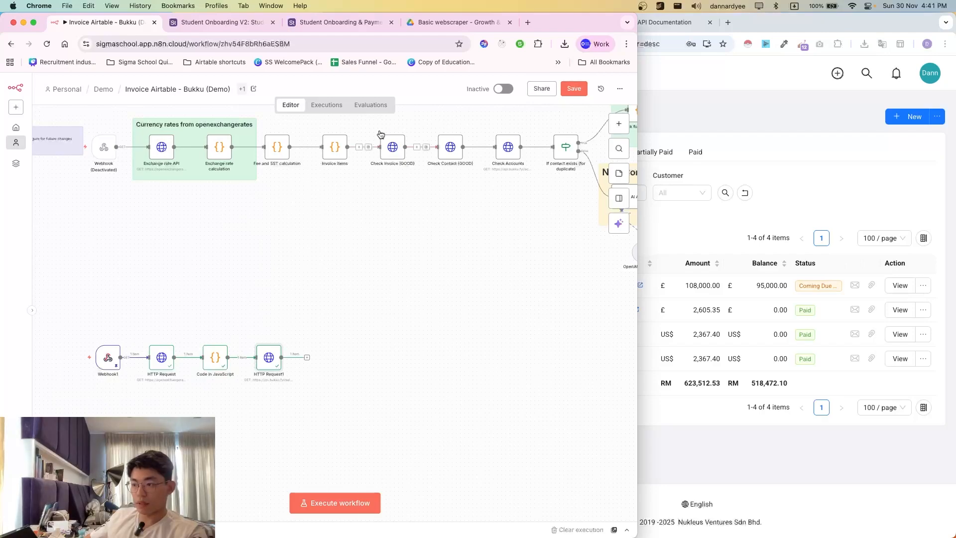
double_click(279, 361)
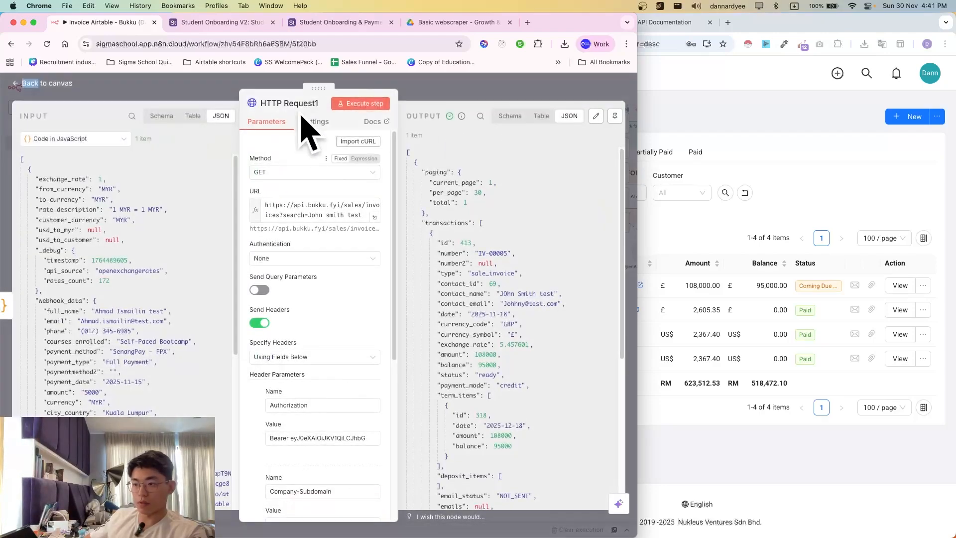
left_click(298, 103)
type("Chec")
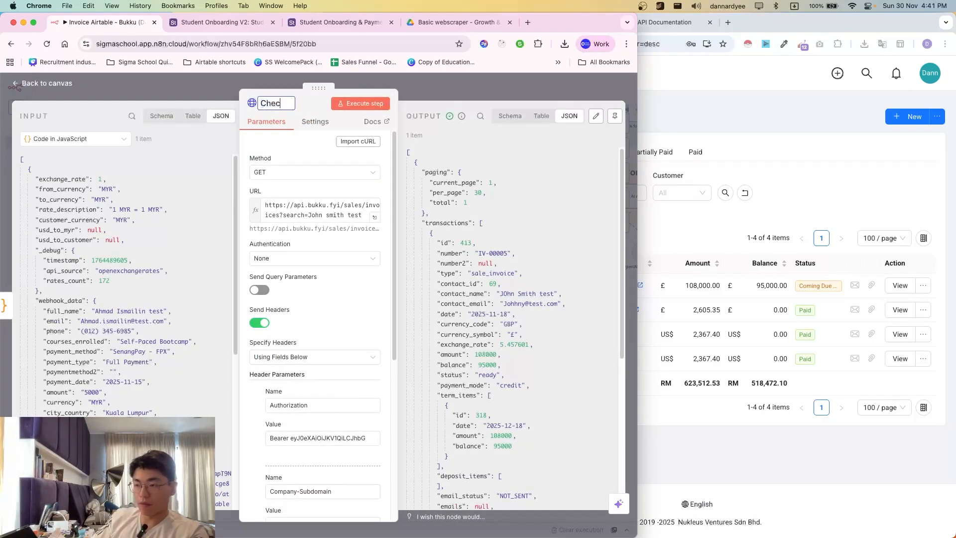
type("k invoice list")
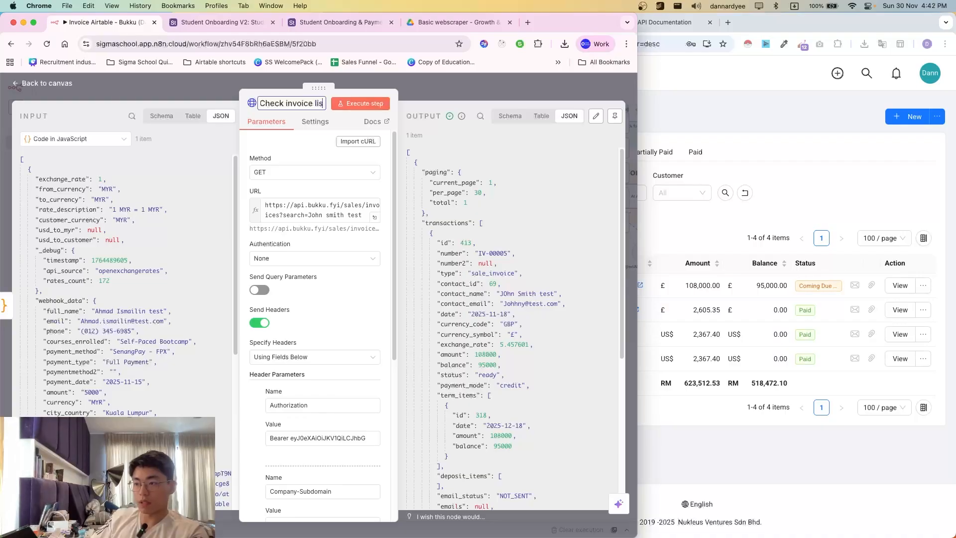
left_click(446, 94)
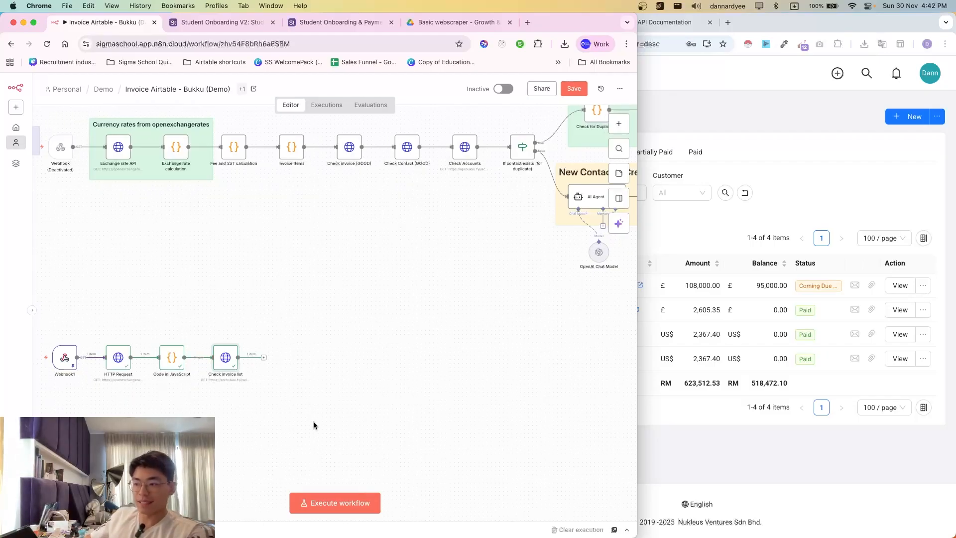
- Copy and paste the node, placing the 'Check invoice list1' copy to its right
scroll(351, 203, "right", 2)
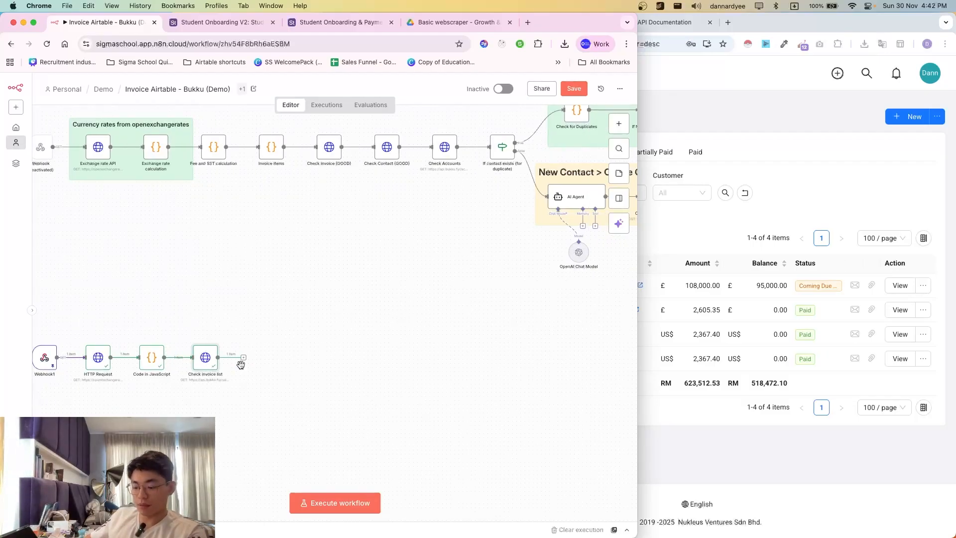
key("ctrl+c")
key("ctrl+v")
left_click_drag(228, 391, 254, 360)
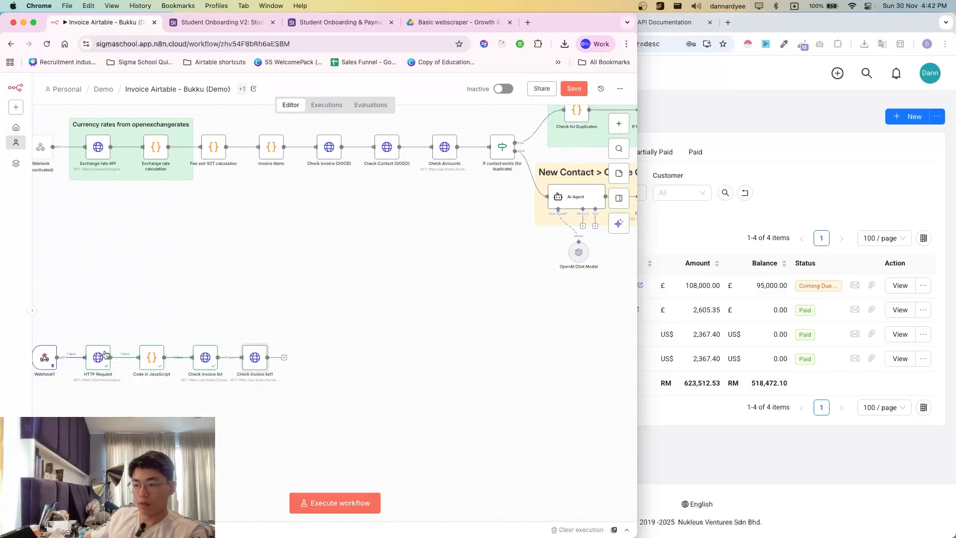
left_click(687, 211)
key("ctrl+shift+Tab")
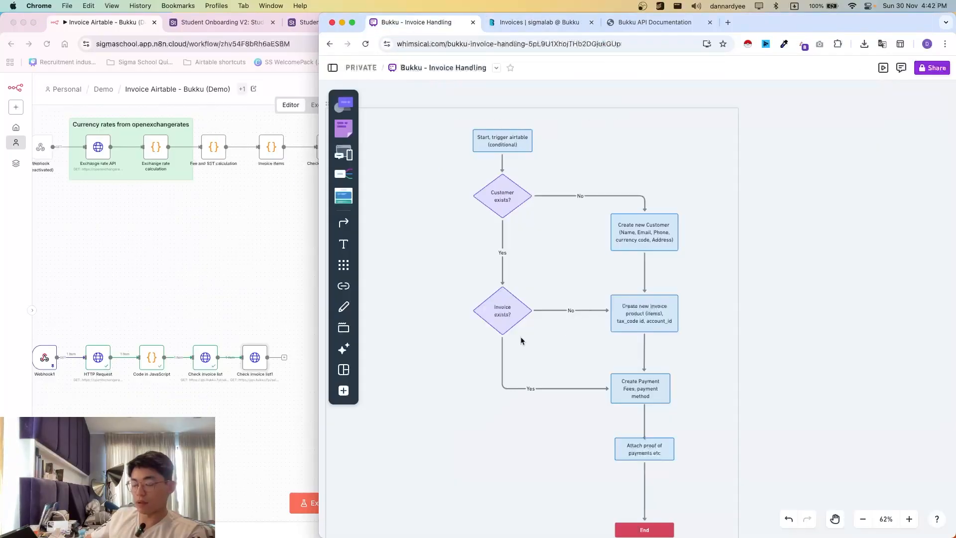
scroll(521, 340, "down", 2)
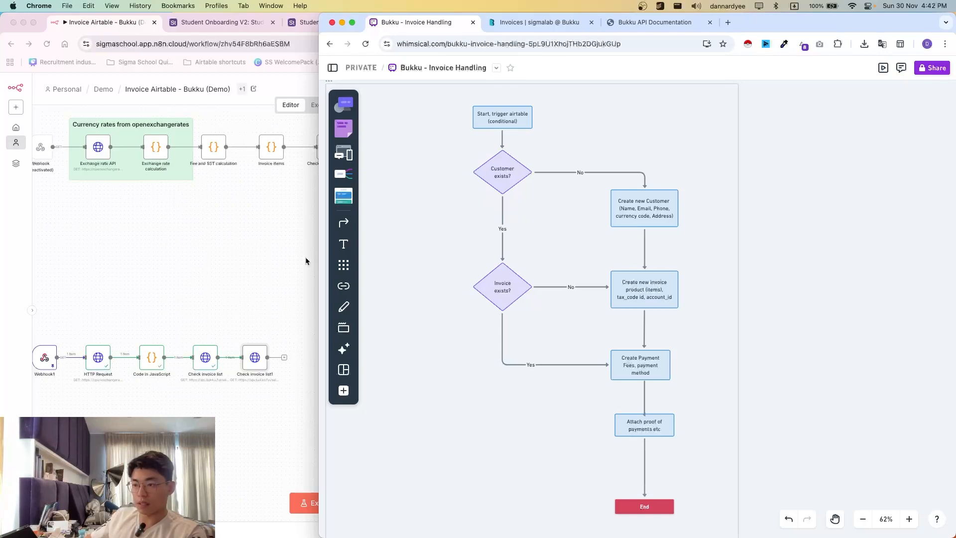
left_click(647, 23)
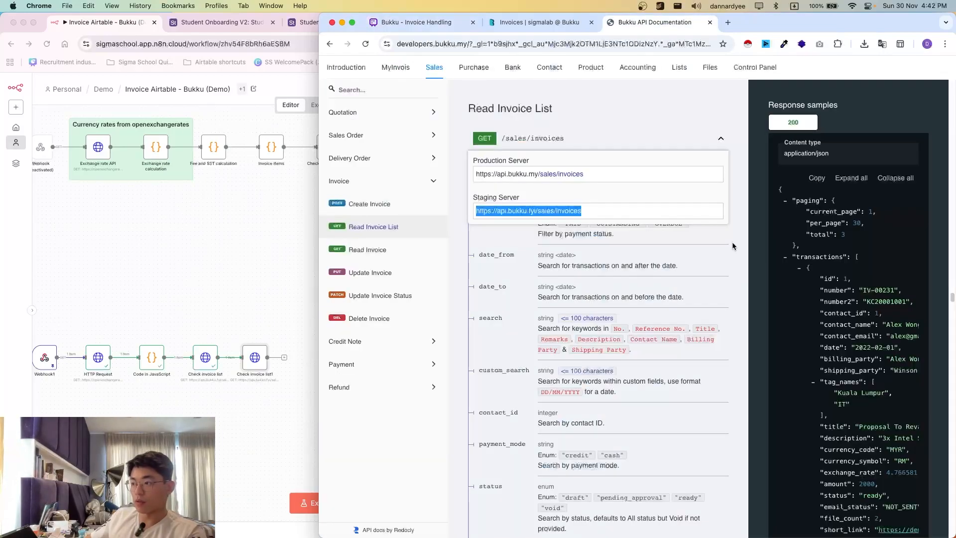
left_click(549, 68)
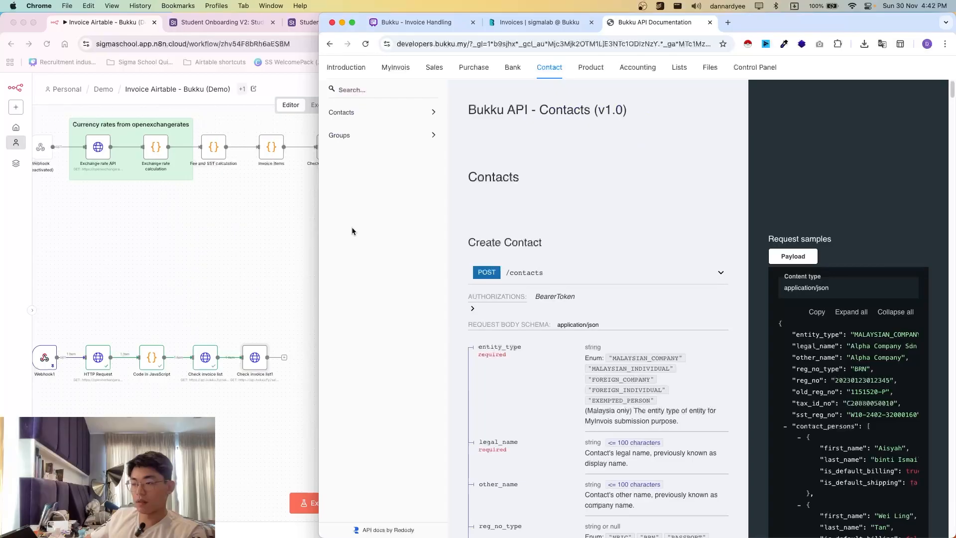
left_click(370, 113)
left_click(374, 159)
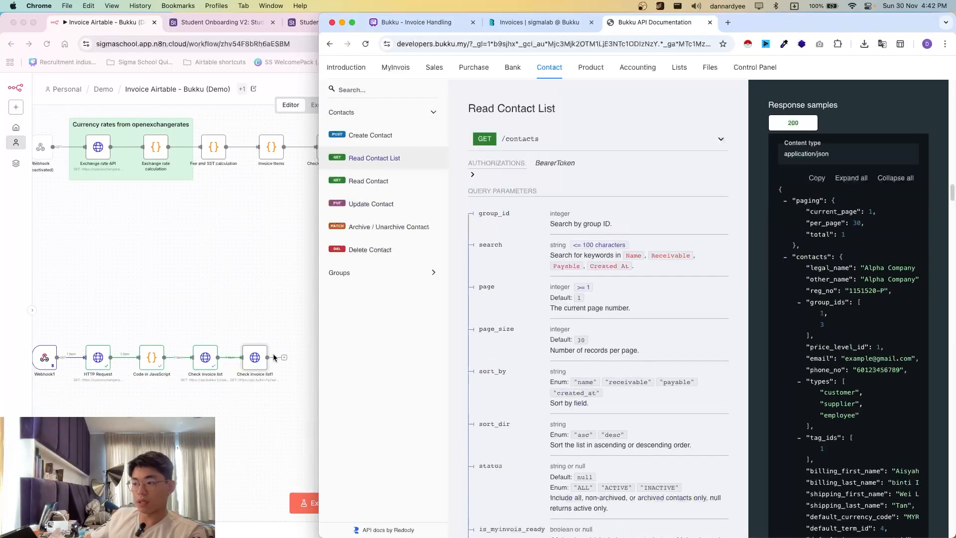
left_click(566, 144)
left_click(571, 215)
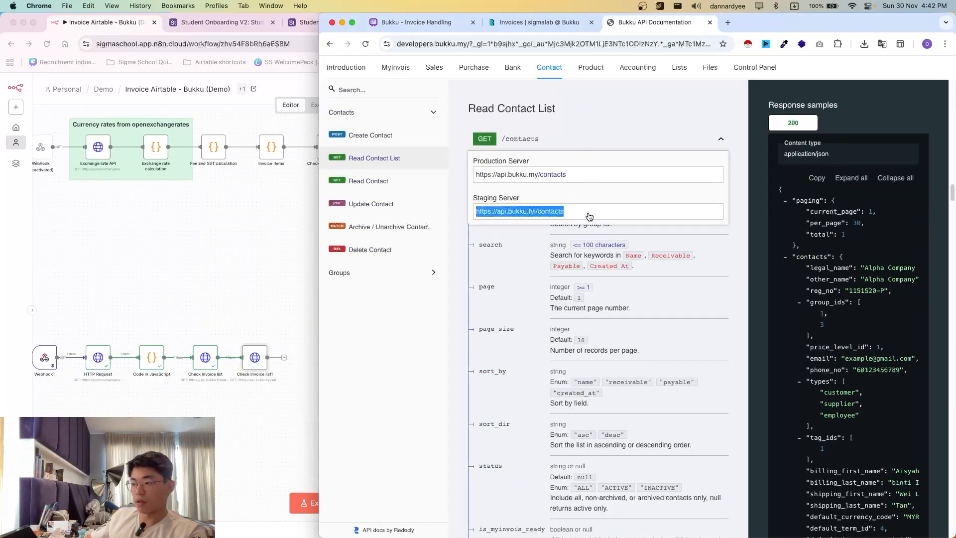
left_click(268, 364)
double_click(254, 357)
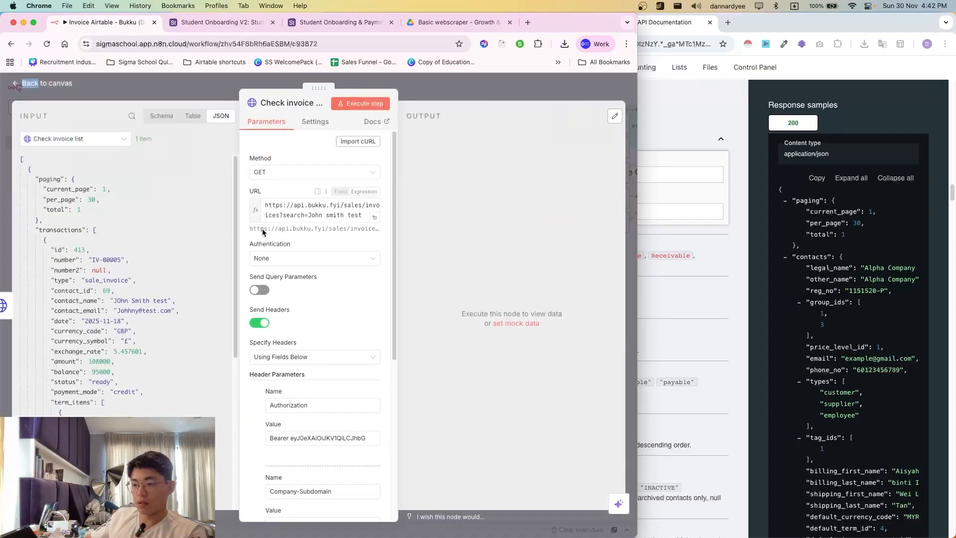
left_click(315, 211)
key("ctrl+a")
key("ctrl+v")
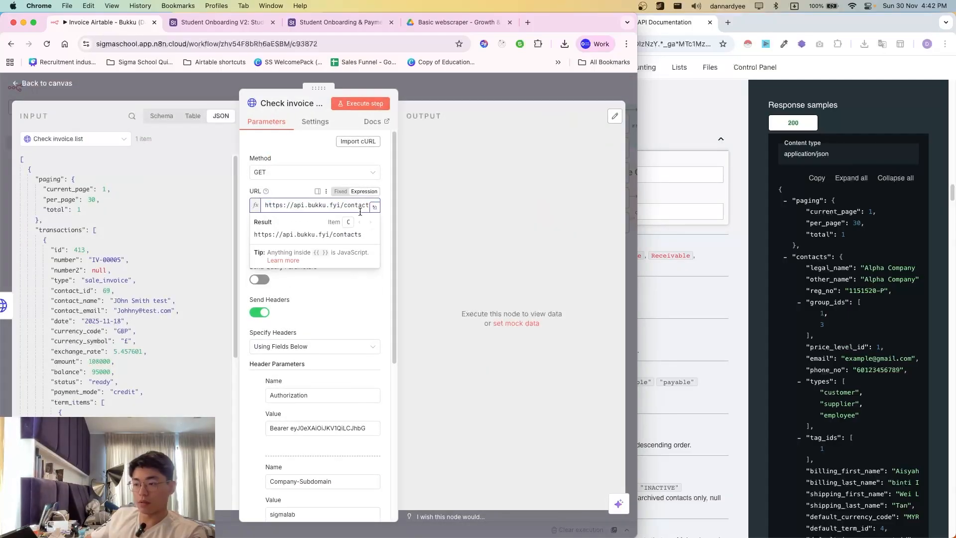
left_click(362, 104)
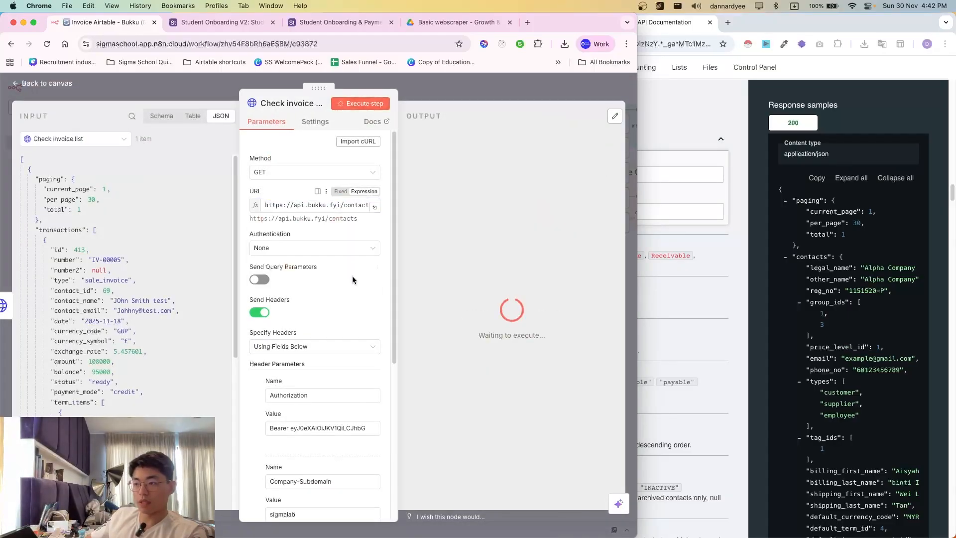
scroll(502, 222, "down", 15)
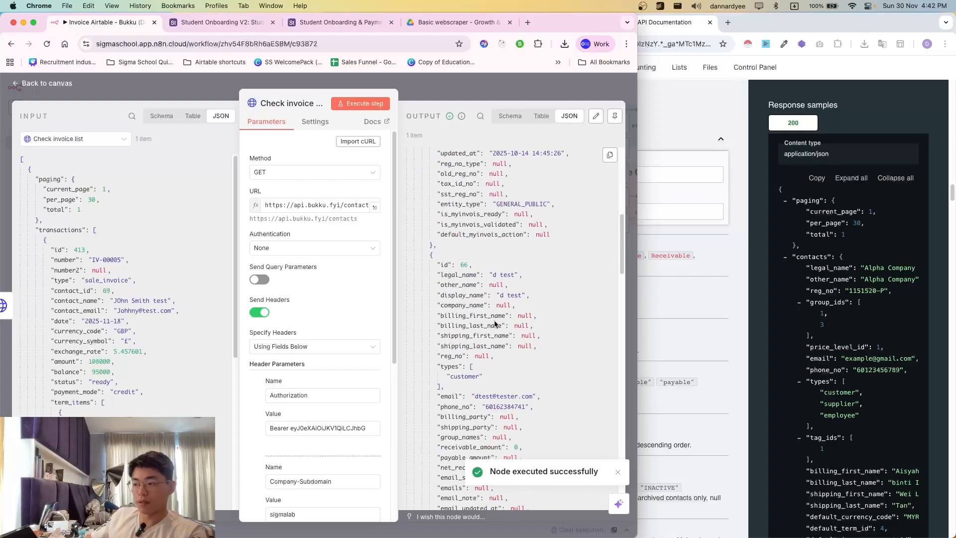
scroll(508, 193, "up", 3)
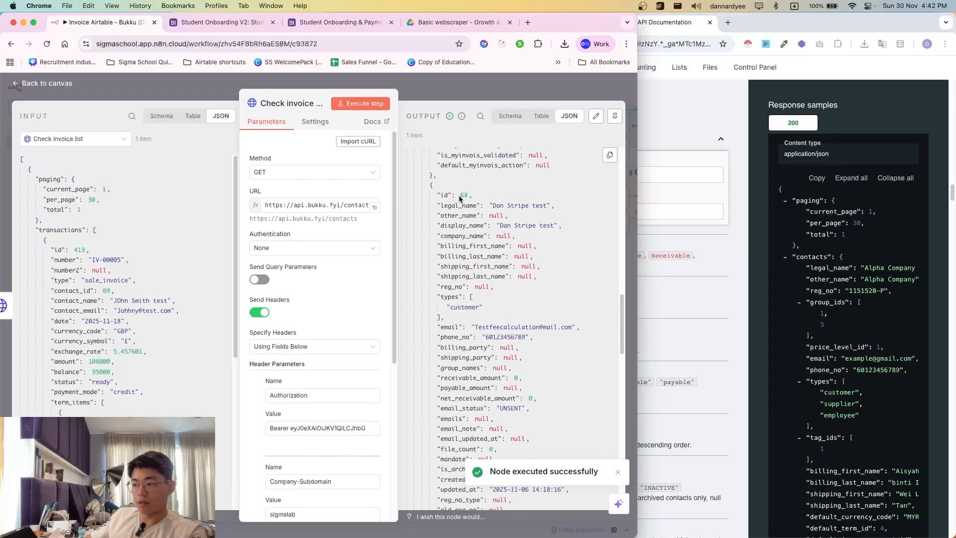
left_click_drag(459, 196, 555, 338)
left_click(485, 326)
left_click_drag(487, 326, 540, 338)
left_click(558, 375)
scroll(543, 368, "up", 6)
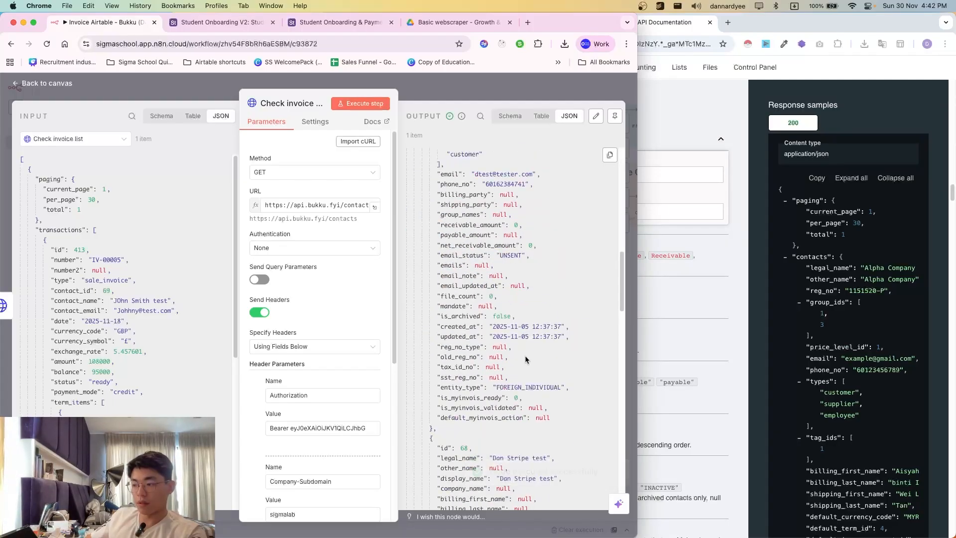
- Compare the returned contacts against Bukku's Contacts page
left_click(670, 299)
left_click(406, 25)
left_click(551, 25)
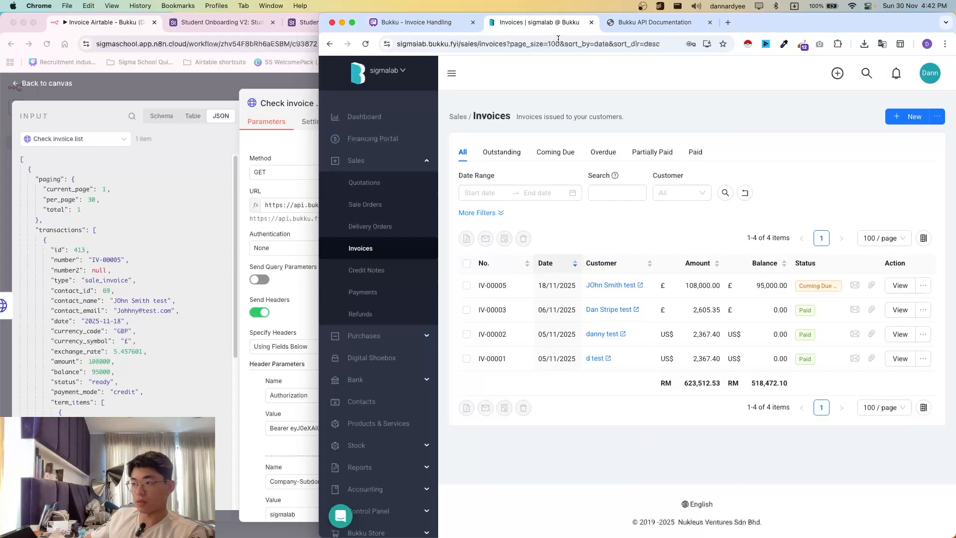
left_click(382, 403)
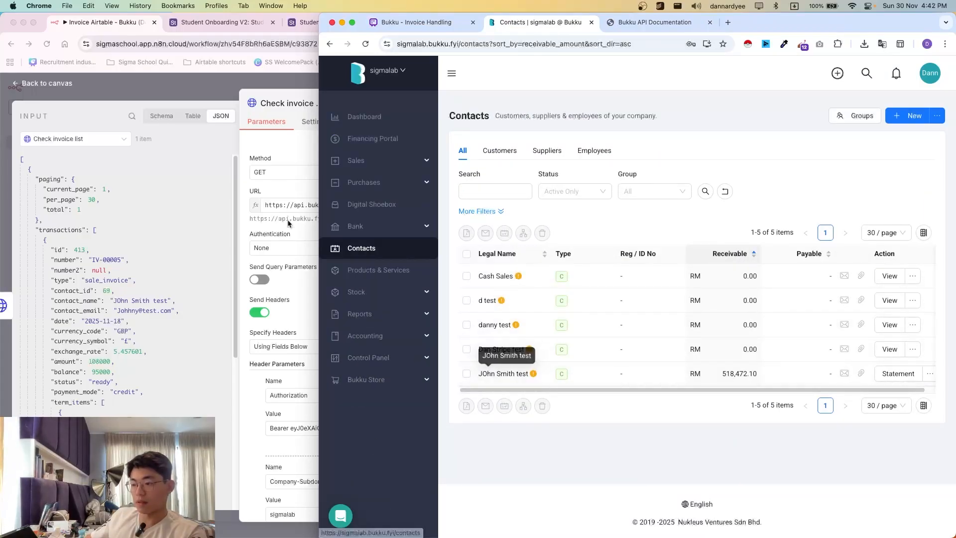
scroll(139, 333, "down", 3)
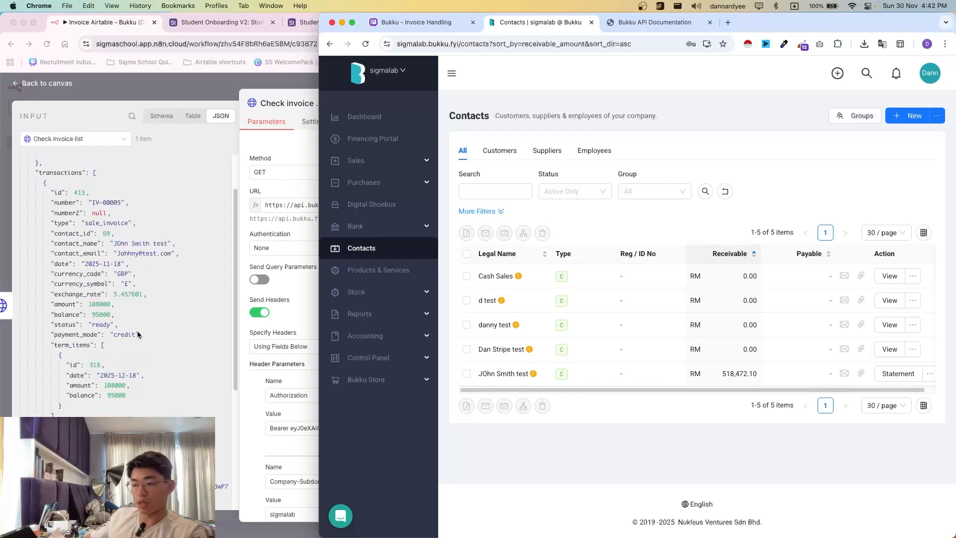
left_click(291, 242)
left_click(352, 206)
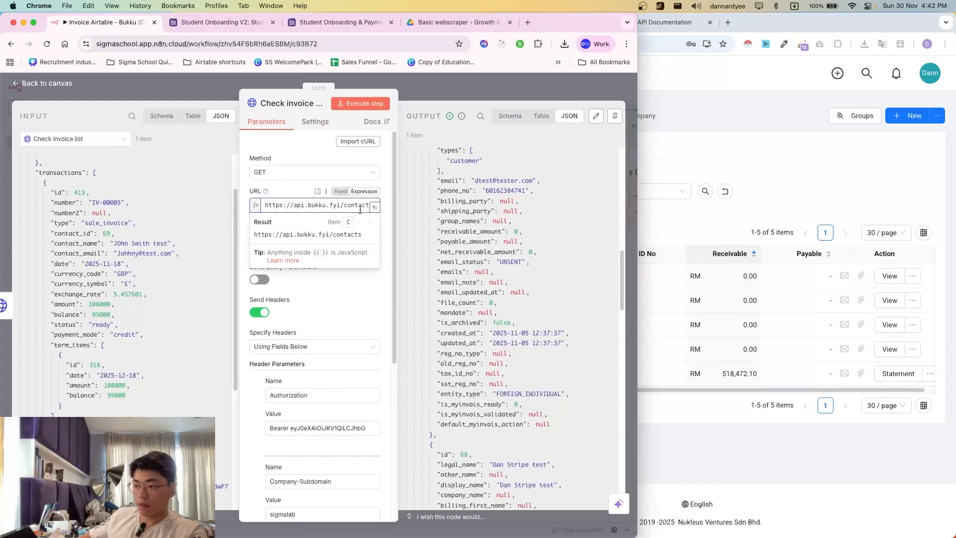
- Append ?search= with the test customer's name to the contacts URL and run it, returning one contact
left_click(375, 209)
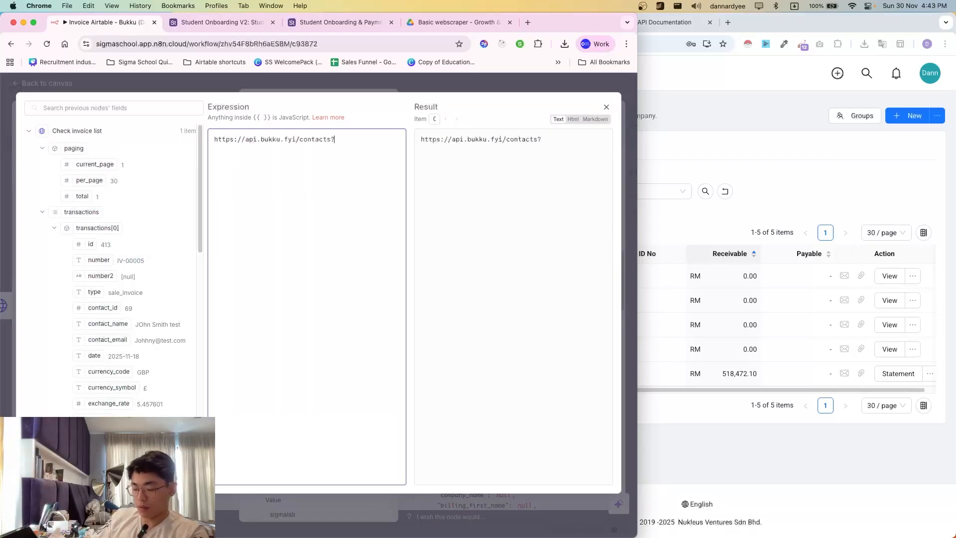
type("search=John Smith test")
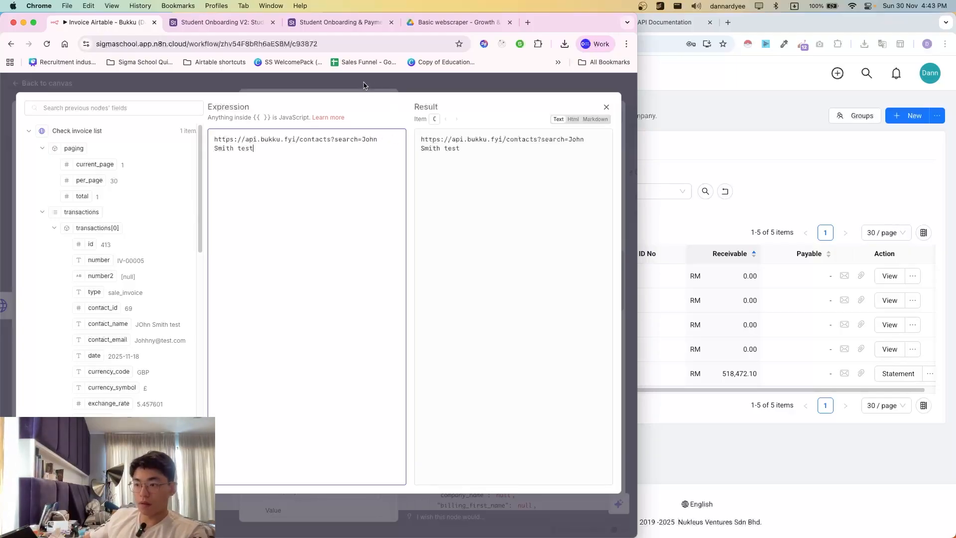
left_click(364, 85)
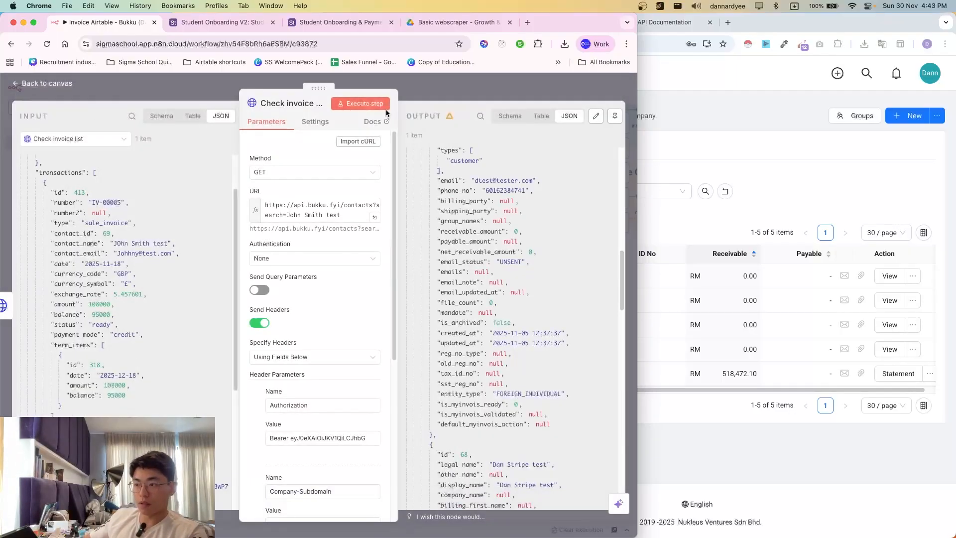
left_click(360, 103)
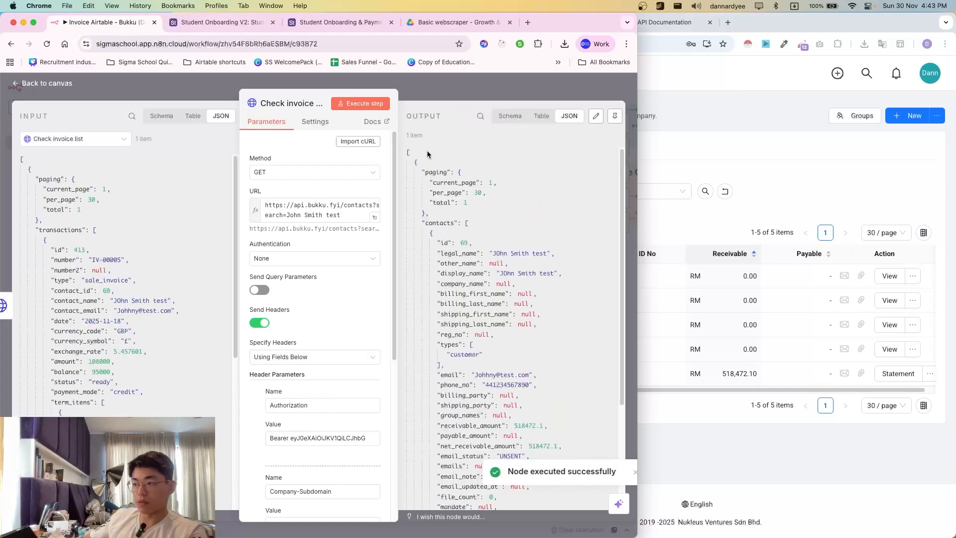
scroll(499, 317, "down", 5)
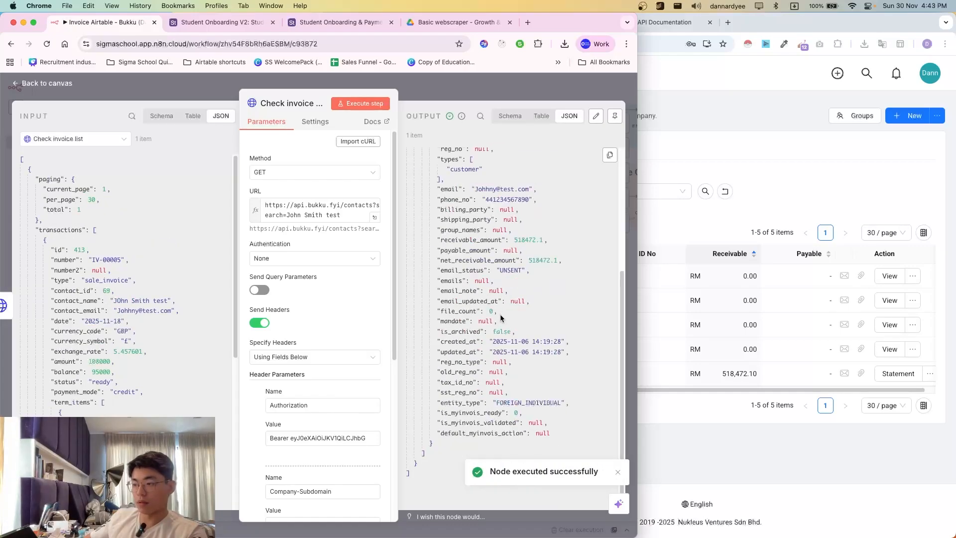
scroll(500, 317, "up", 5)
key("BackSpace")
key("BackSpace")
key("BackSpace")
key("BackSpace")
key("BackSpace")
key("BackSpace")
key("BackSpace")
key("BackSpace")
key("BackSpace")
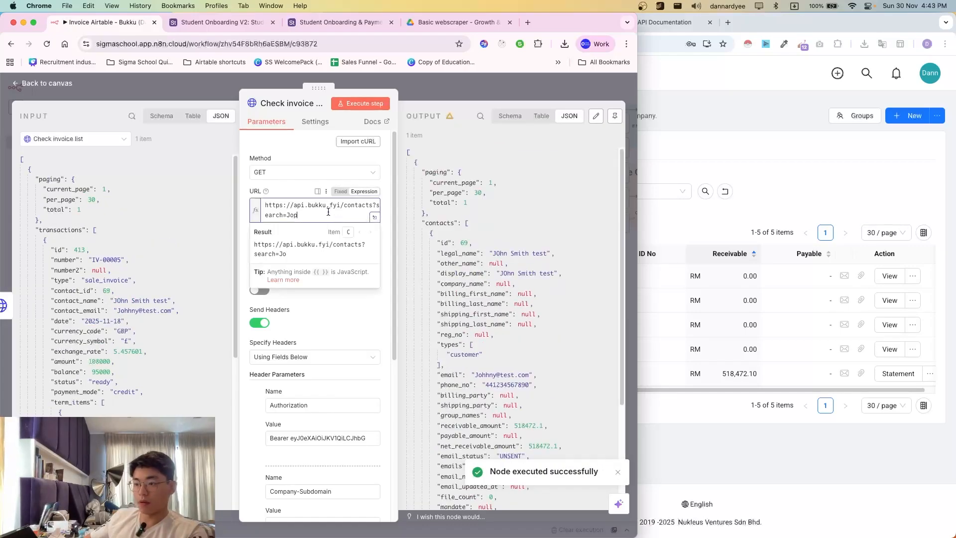
- Run the request unfiltered, restore the name search, and check the 518,472.10 receivable in Bukku
left_click(366, 103)
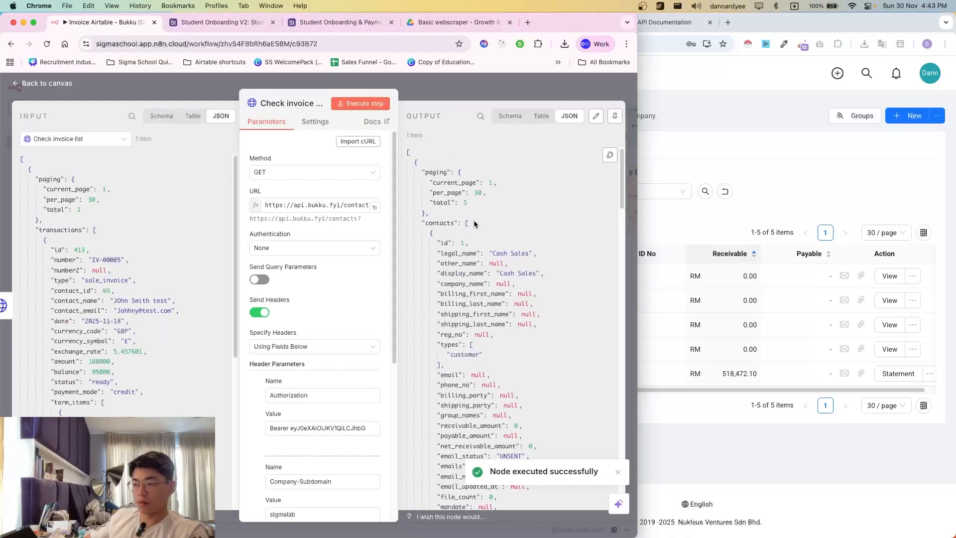
scroll(475, 239, "down", 10)
scroll(479, 275, "down", 15)
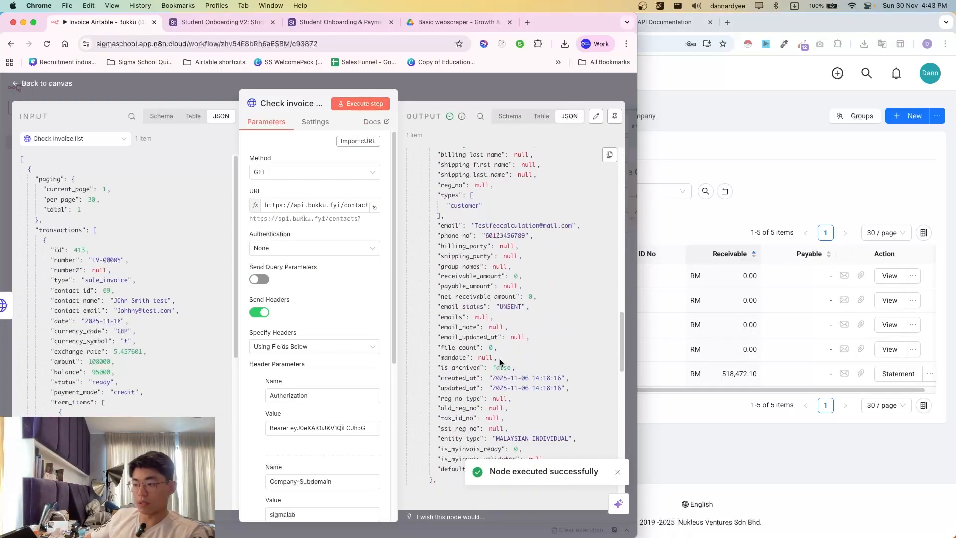
scroll(449, 323, "down", 5)
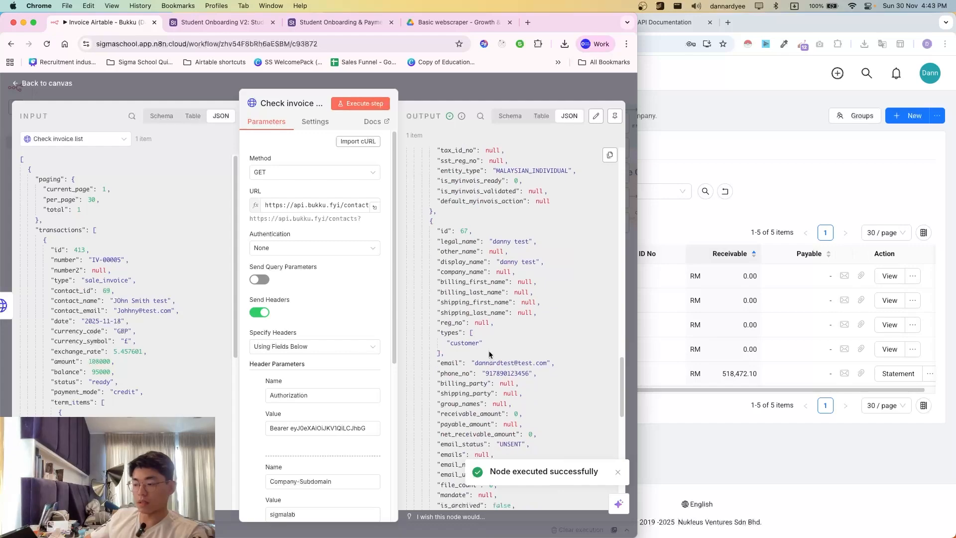
left_click(326, 208)
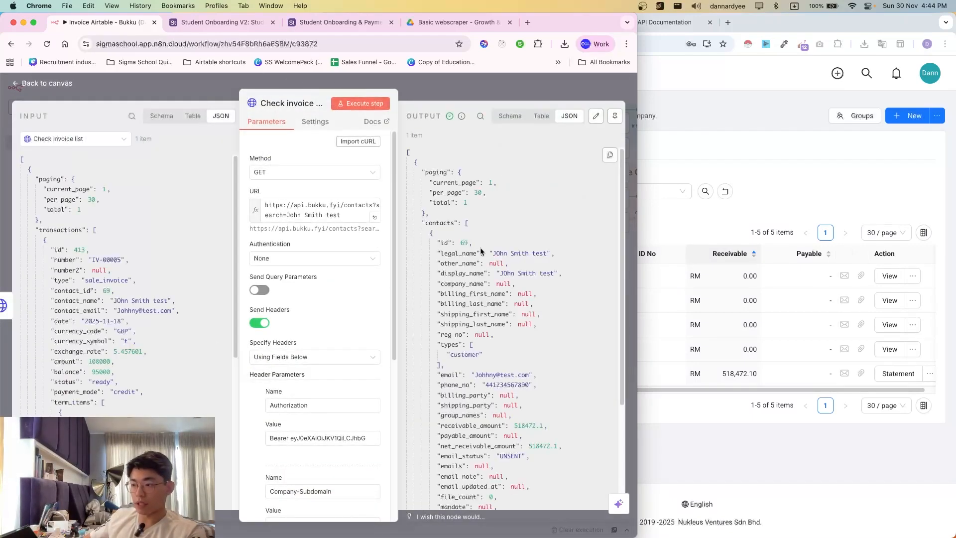
scroll(508, 358, "down", 5)
scroll(508, 357, "up", 5)
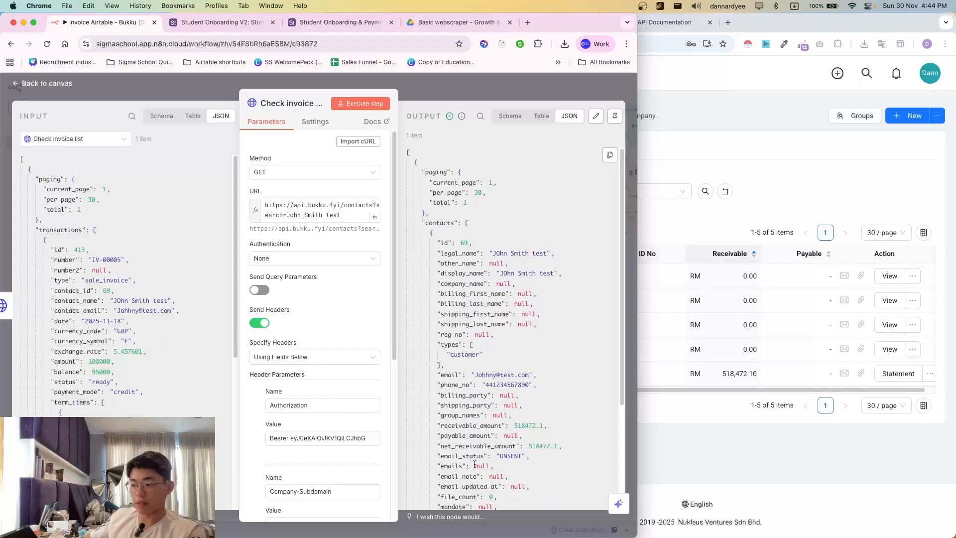
scroll(474, 464, "down", 2)
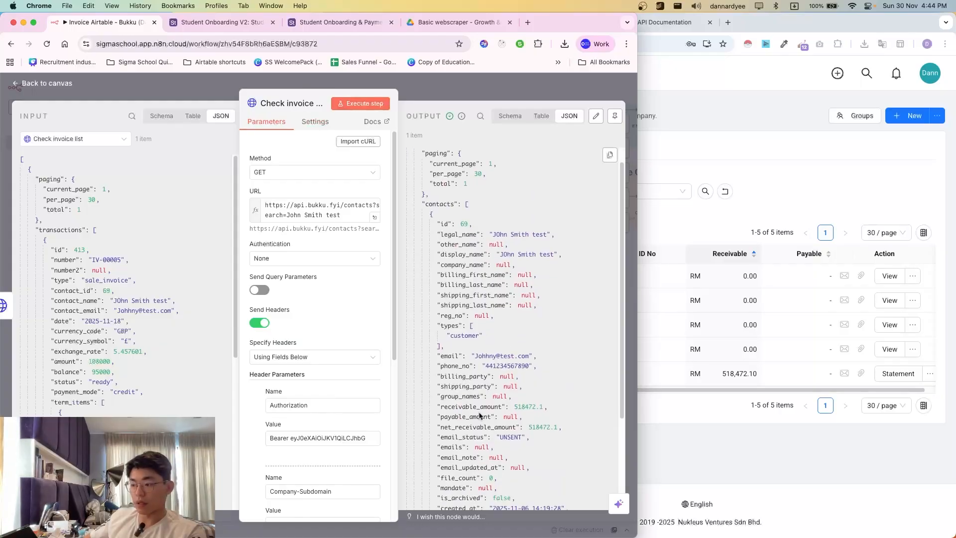
scroll(480, 416, "down", 3)
left_click(763, 319)
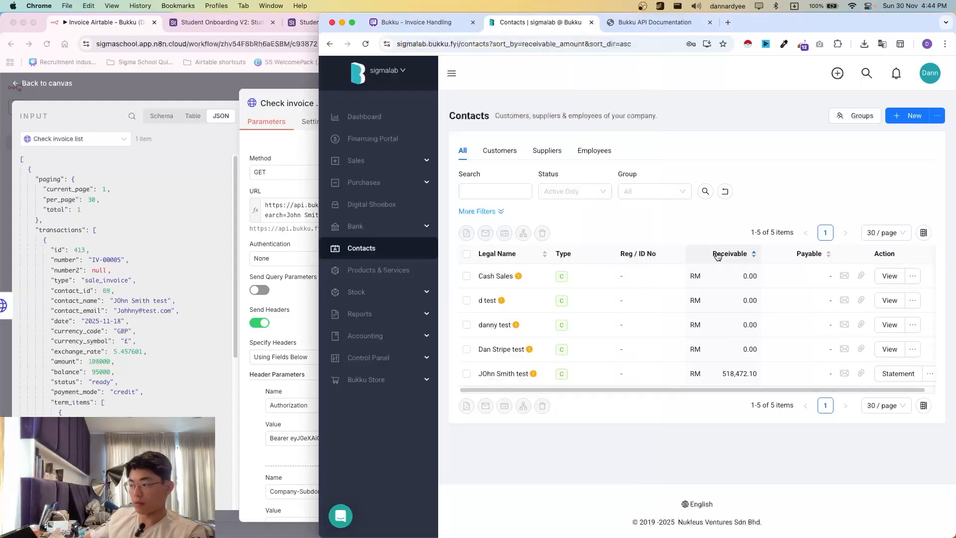
left_click_drag(707, 377, 758, 374)
left_click(305, 324)
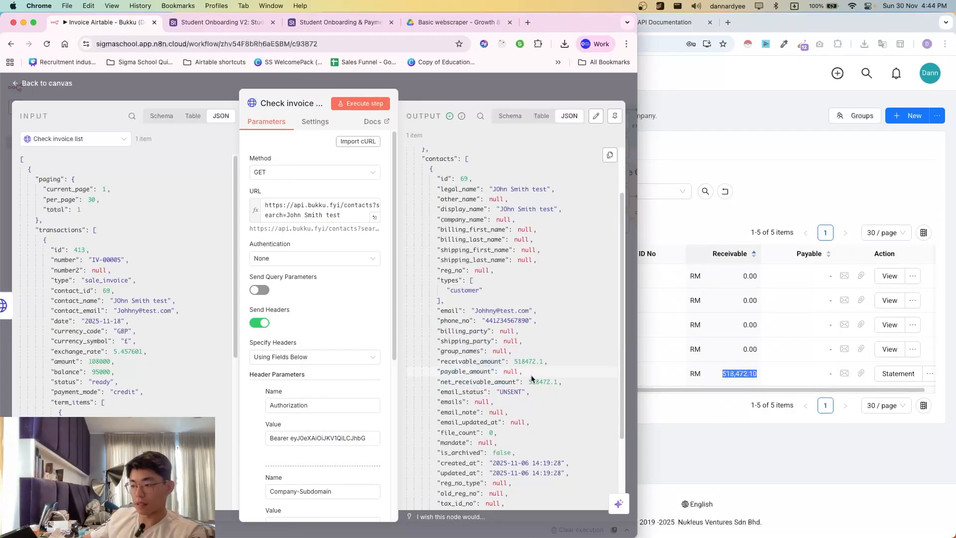
- Rename the node to 'Check contact list'
left_click(295, 105)
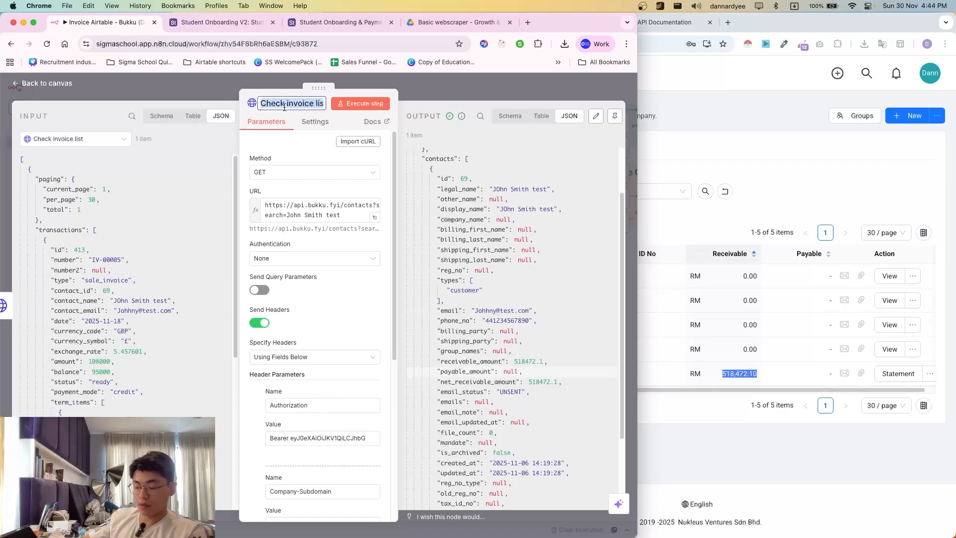
type("Check")
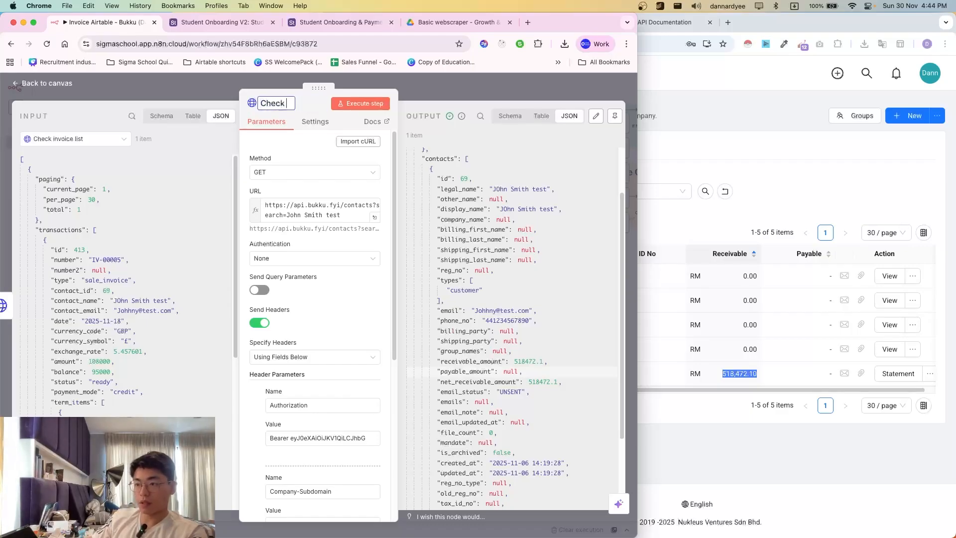
type(" contact list")
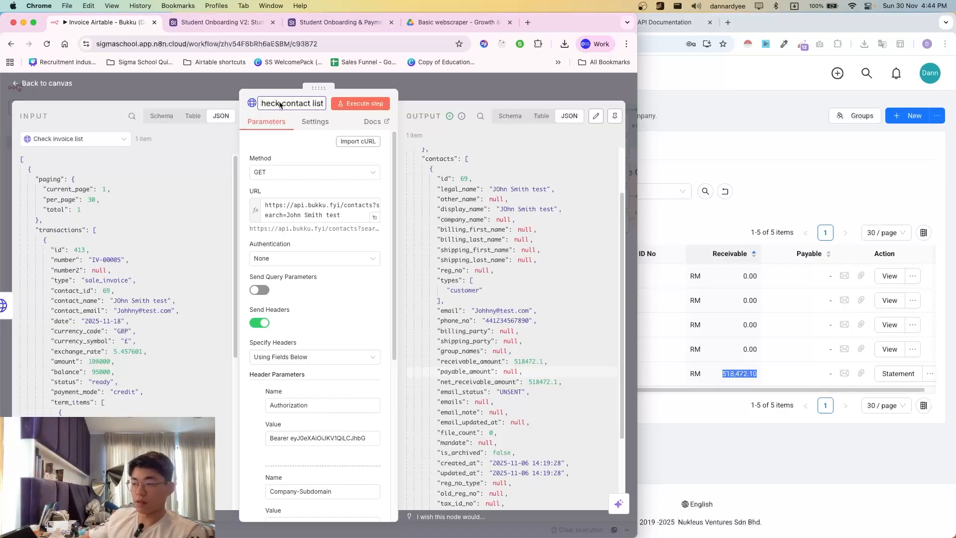
left_click(432, 92)
- Add a new HTTP Request node after Check contact list
scroll(299, 322, "right", 1)
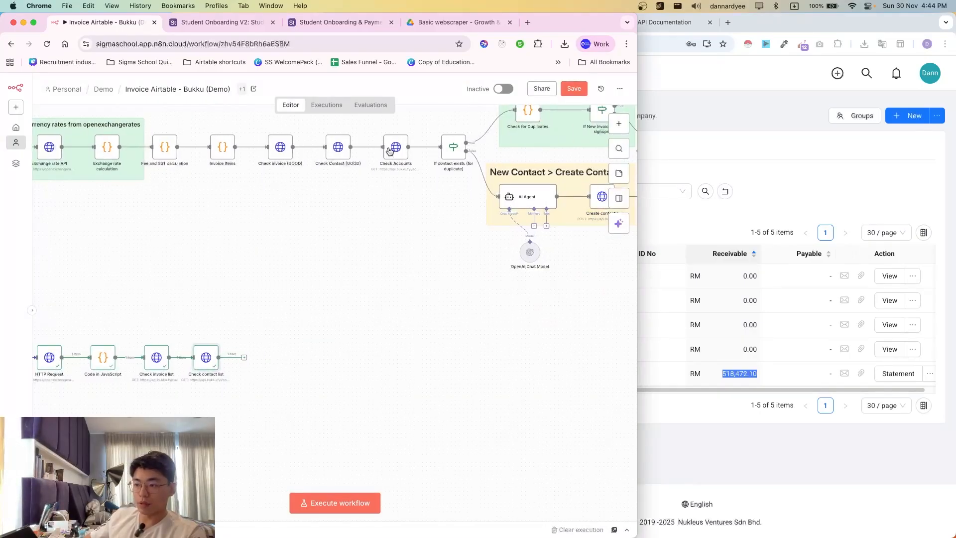
scroll(374, 330, "right", 1)
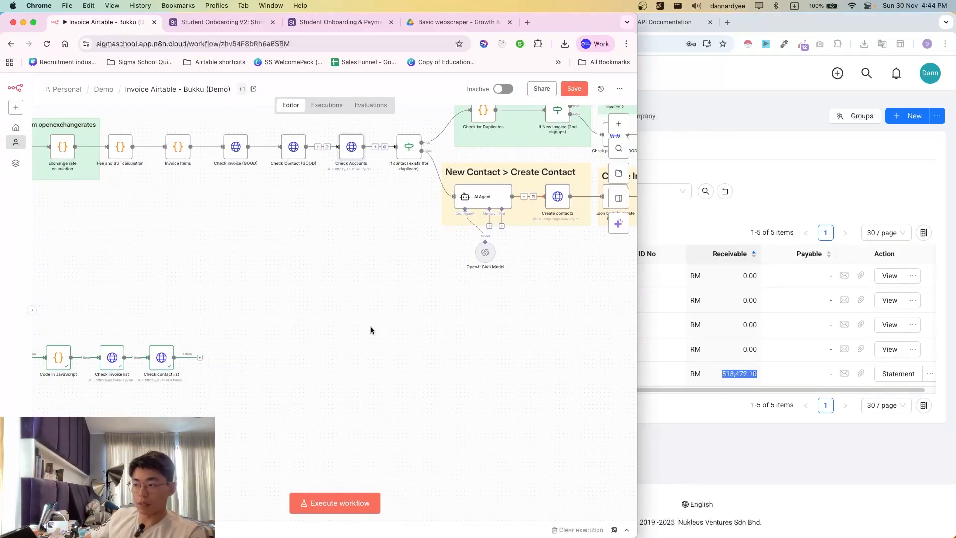
left_click_drag(315, 116, 382, 218)
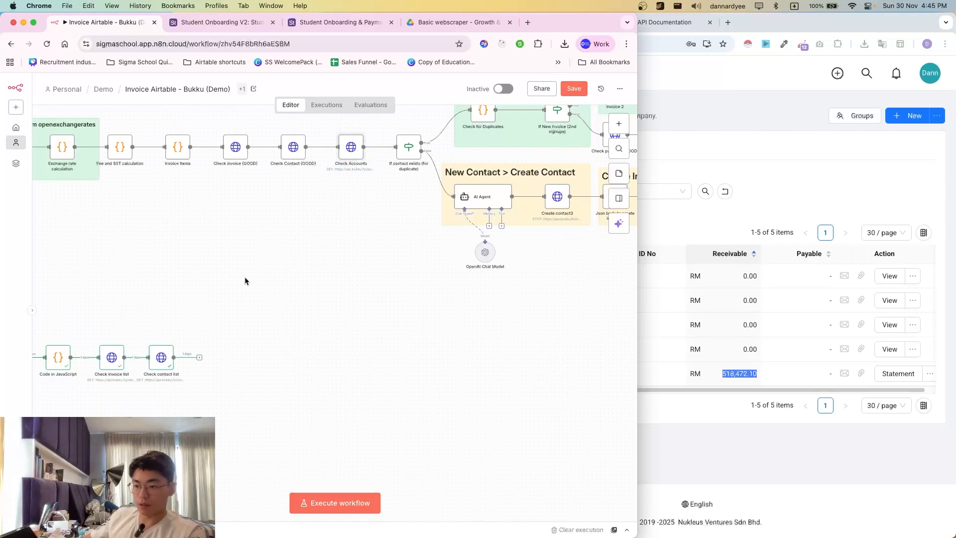
left_click(200, 357)
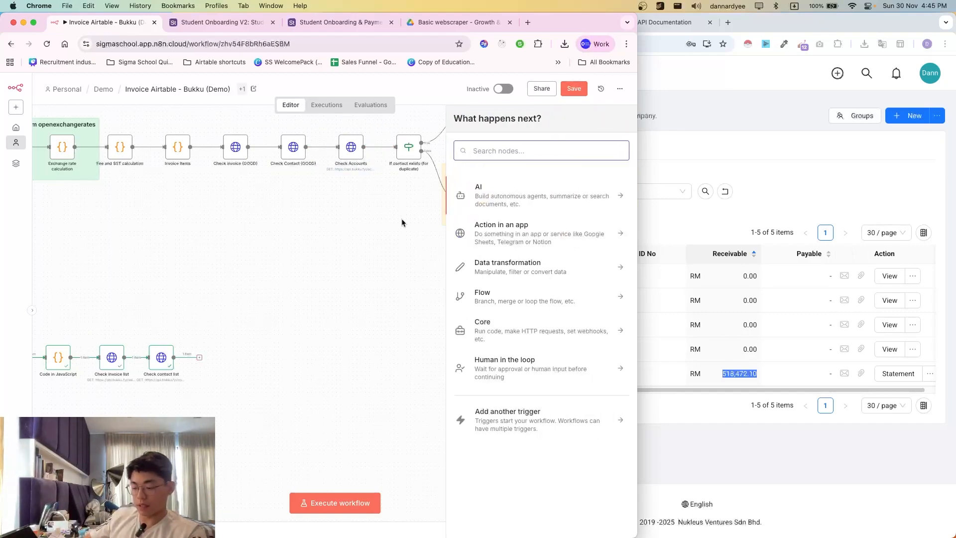
type("hyt")
key("BackSpace")
key("BackSpace")
key("BackSpace")
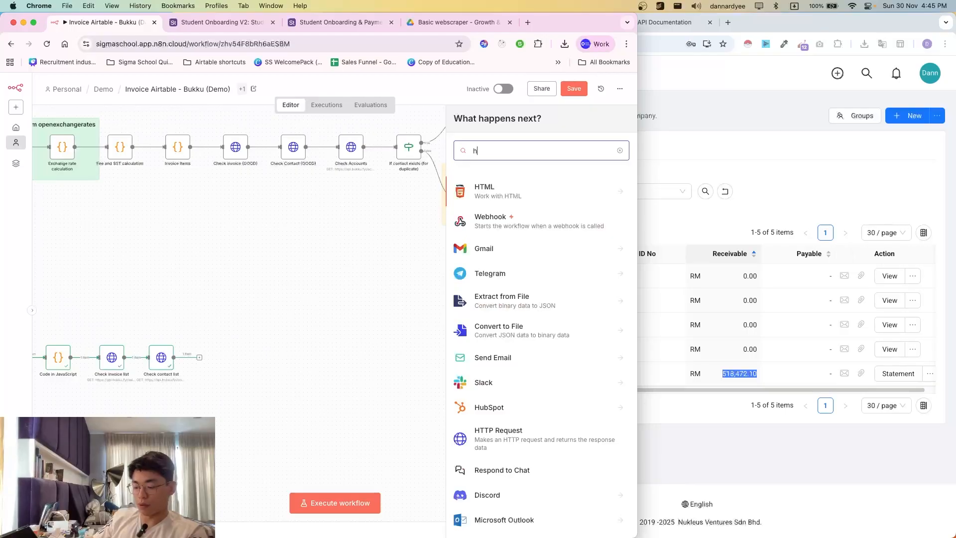
type("ttp")
key("Return")
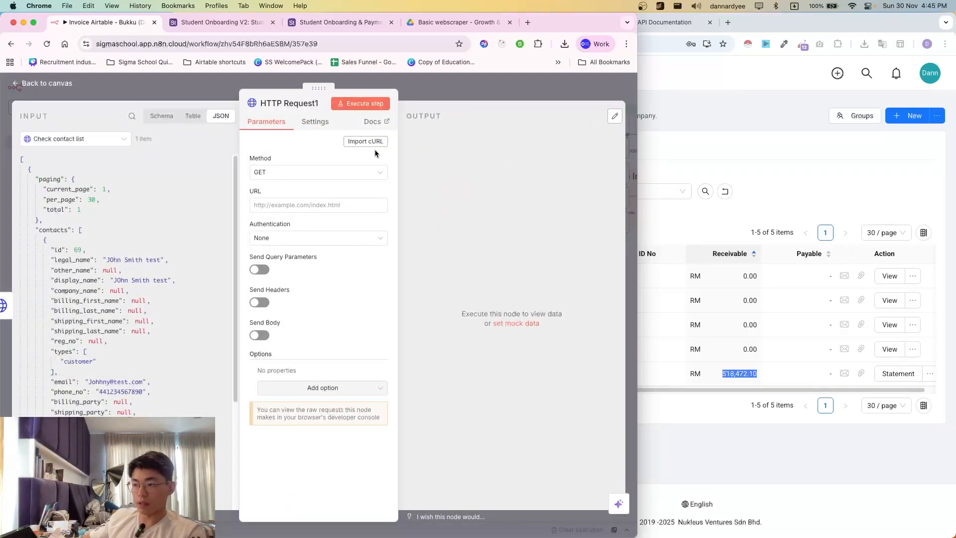
left_click(419, 97)
- Select the staging accounts URL under Accounting > Read Account List in Bukku's API docs
left_click(735, 242)
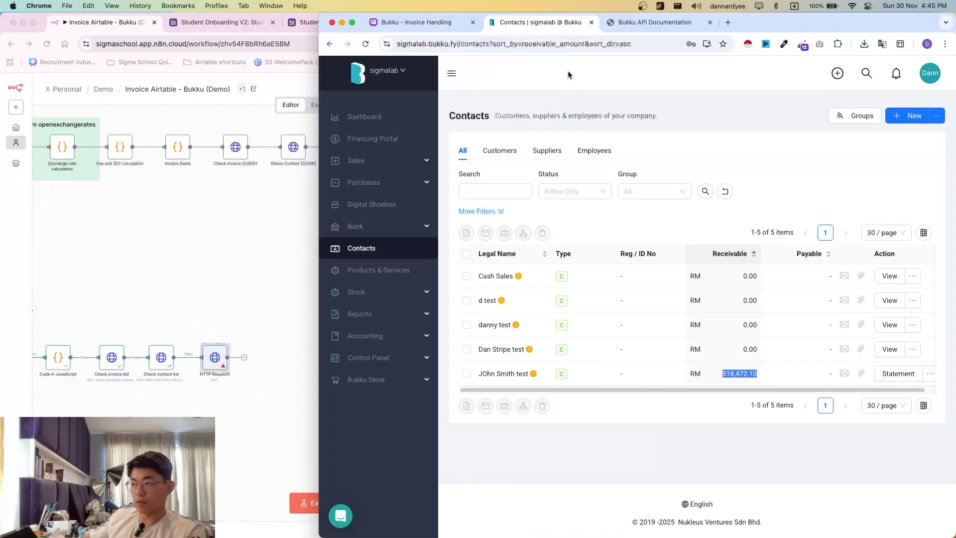
left_click(652, 22)
left_click(638, 68)
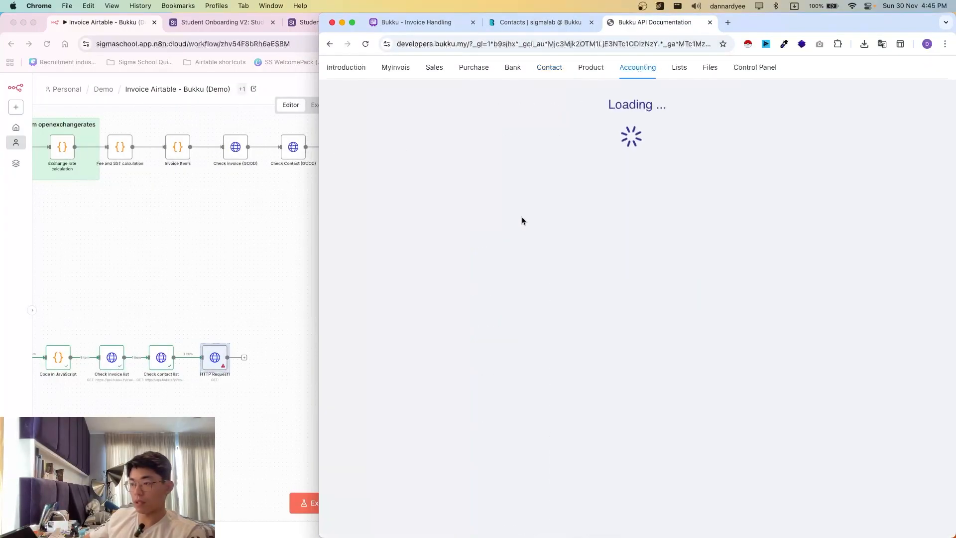
left_click(367, 142)
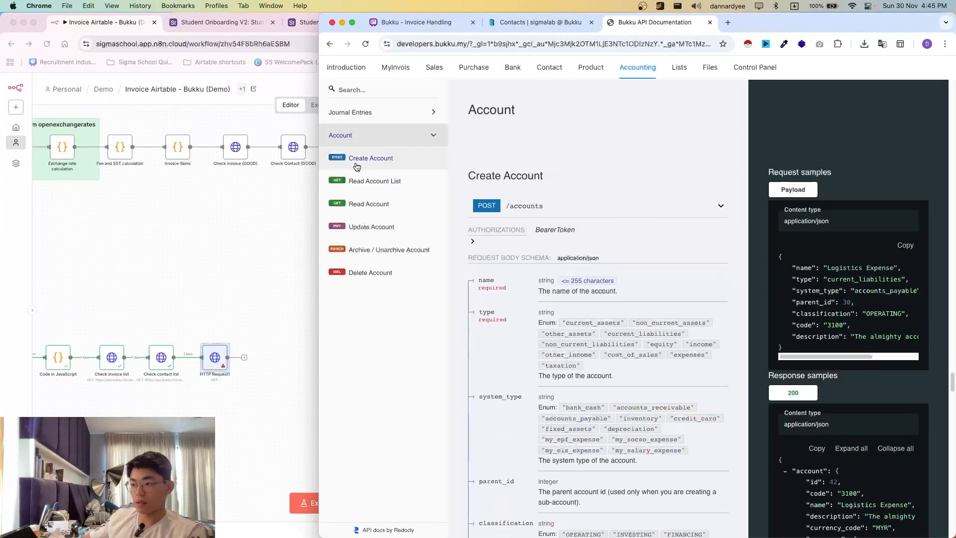
left_click(366, 190)
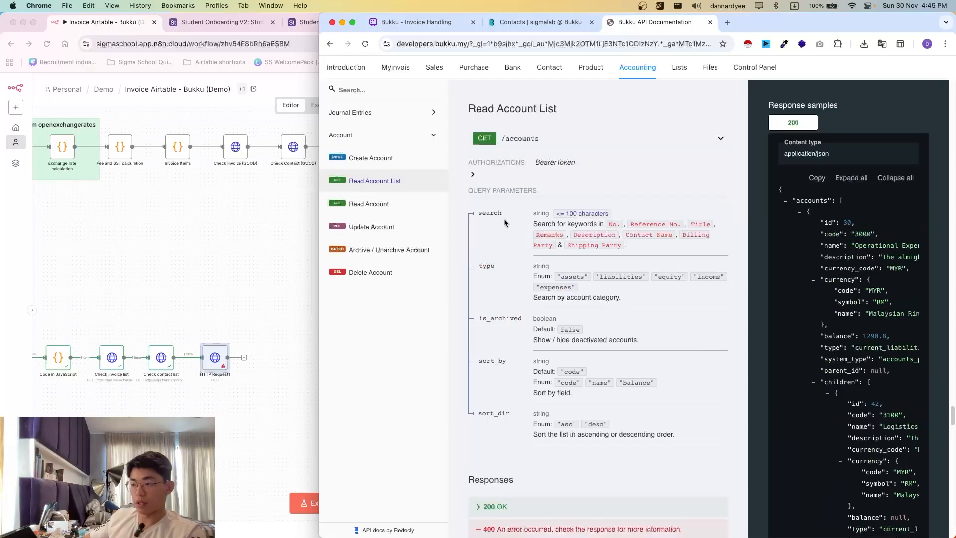
left_click(547, 151)
left_click(554, 179)
left_click(578, 209)
key("super+c")
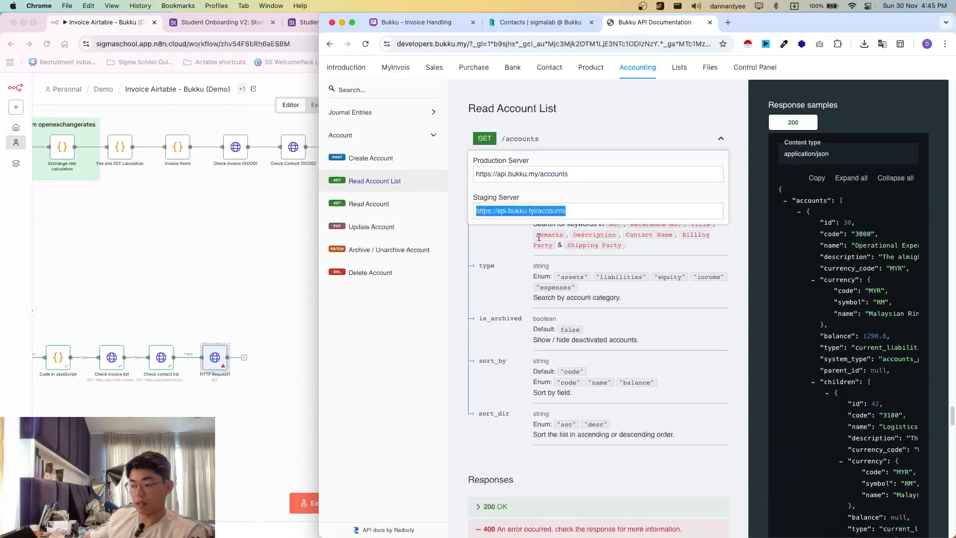
left_click(299, 247)
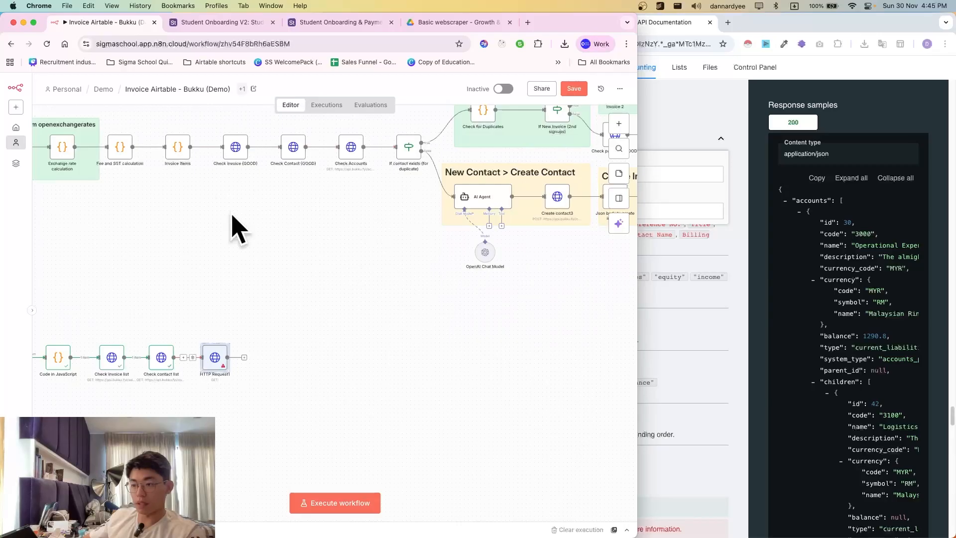
- Paste the accounts URL into HTTP Request1, then delete that blank node
double_click(215, 357)
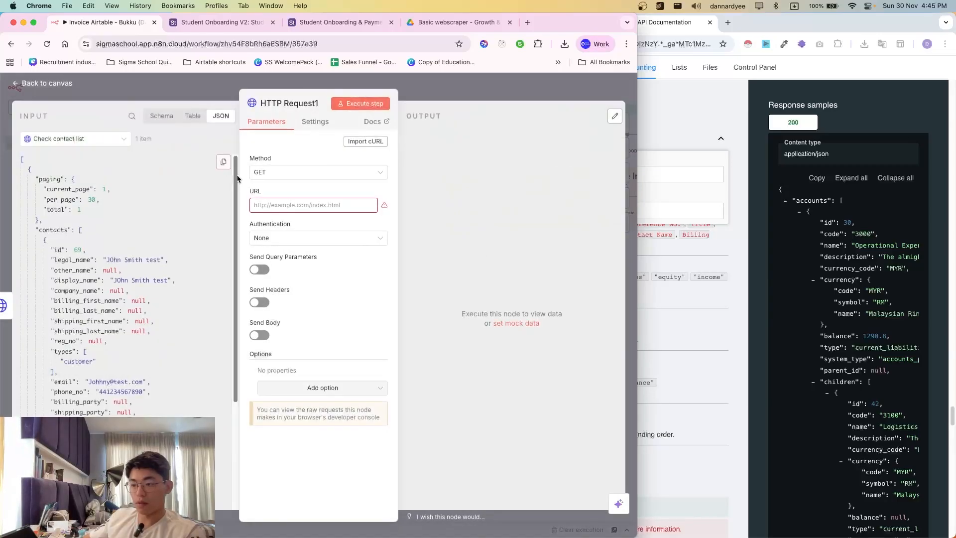
left_click(272, 205)
key("super+v")
key("Escape")
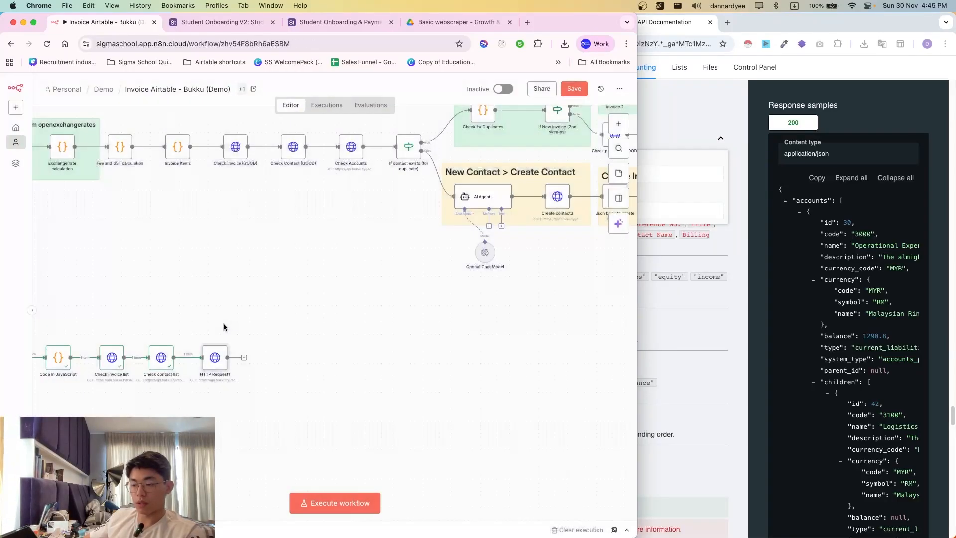
left_click(217, 339)
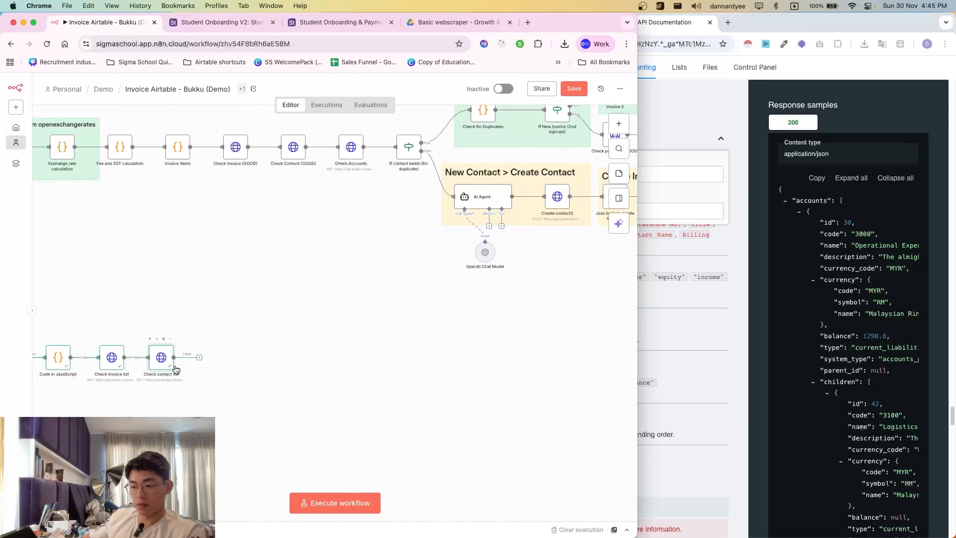
key("super+d")
left_click_drag(180, 389, 211, 360)
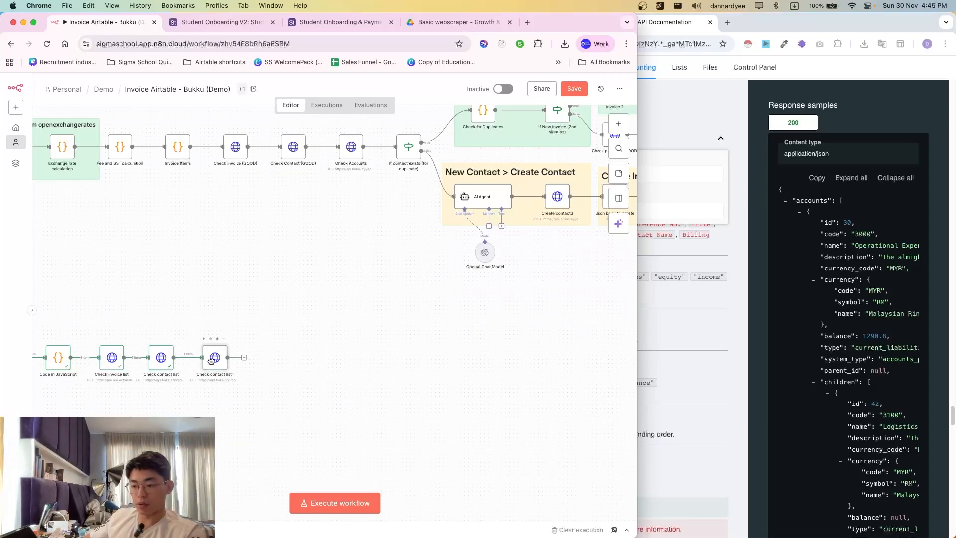
double_click(212, 362)
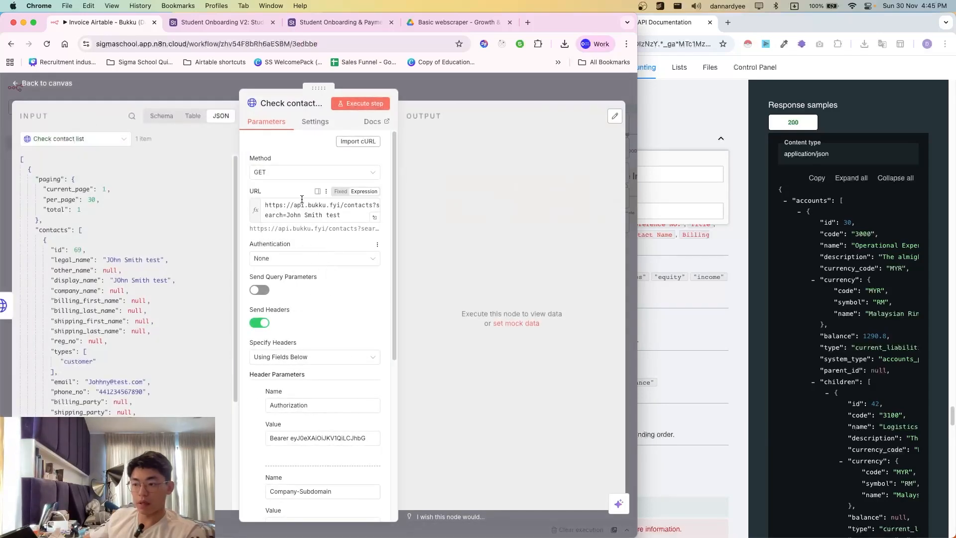
left_click(293, 204)
key("super+a")
key("super+v")
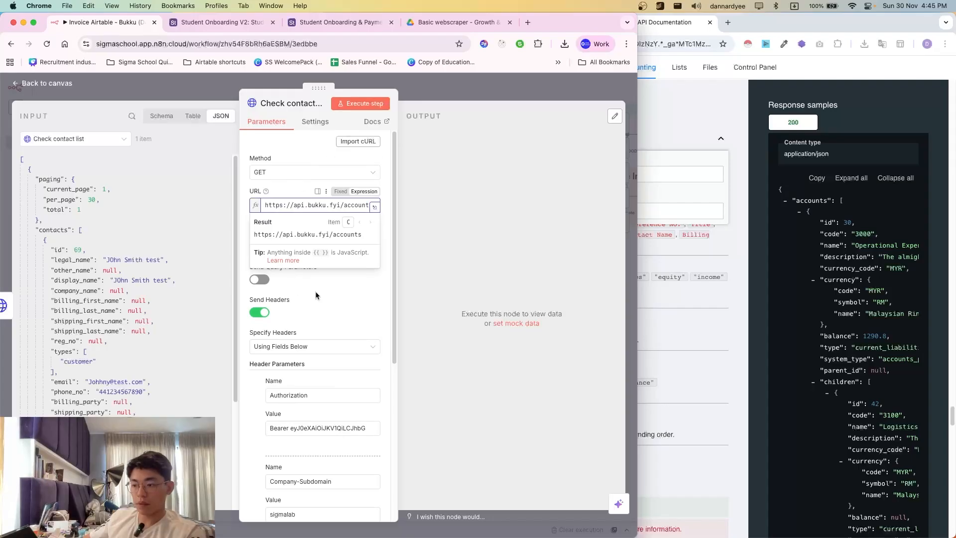
left_click(317, 294)
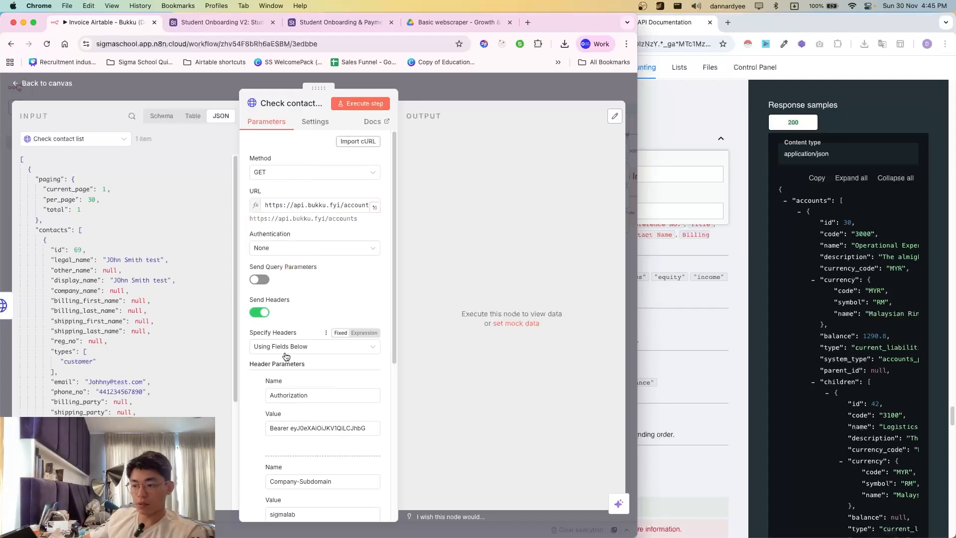
left_click(287, 249)
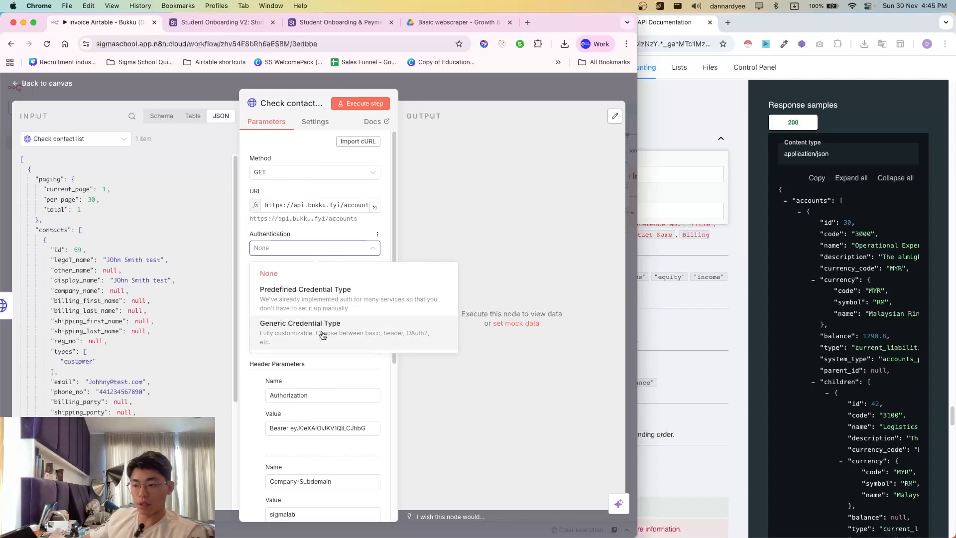
left_click(478, 131)
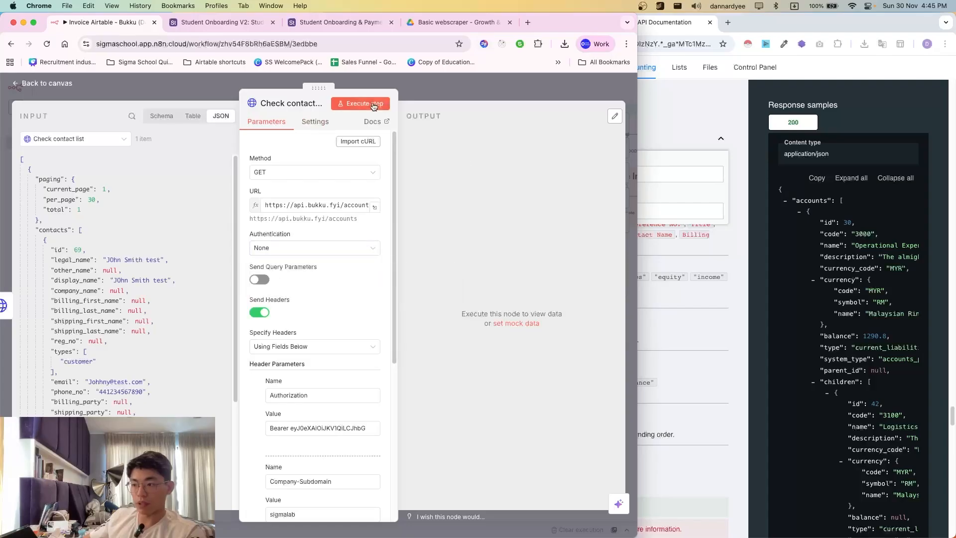
left_click(362, 105)
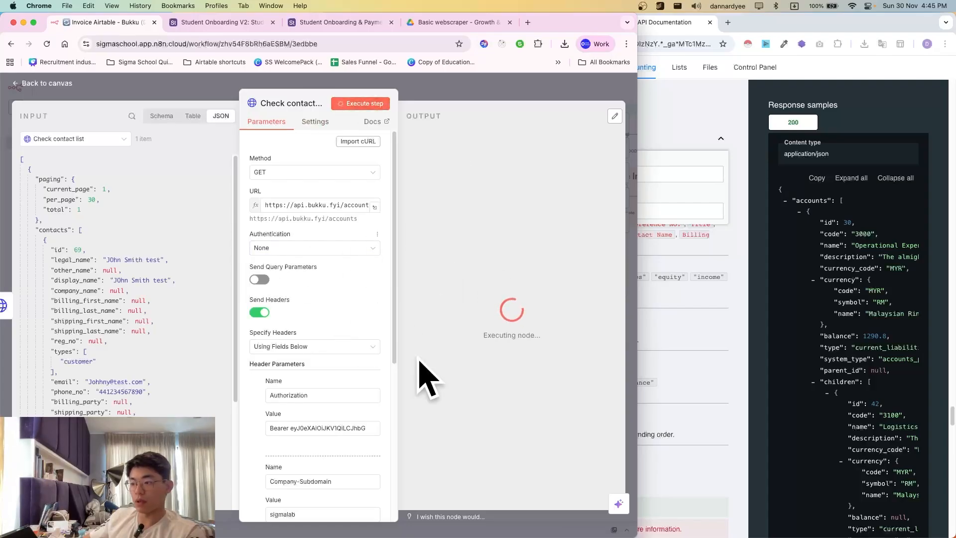
scroll(458, 341, "down", 3)
scroll(458, 342, "up", 5)
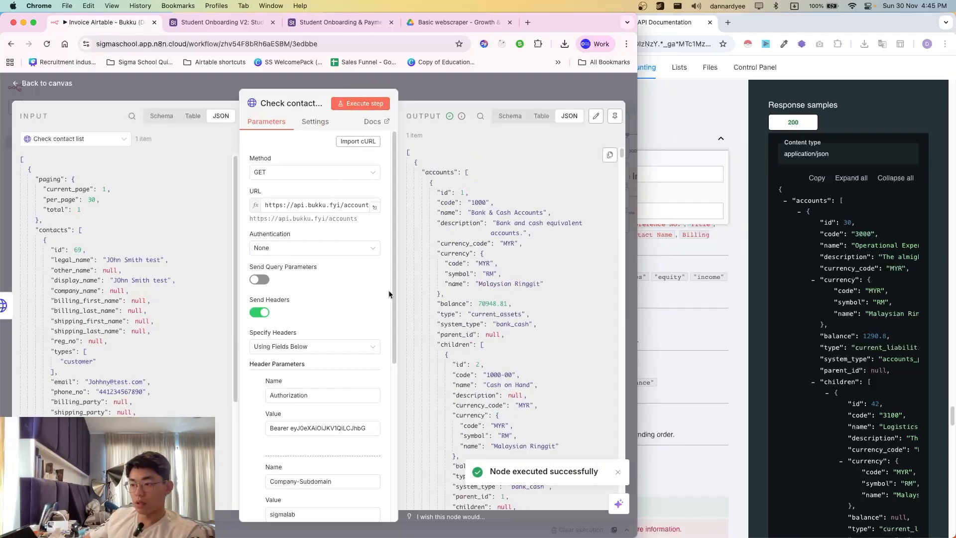
- Review the accounts response from the Bukku API and locate the Stripe account's id 51
left_click(696, 324)
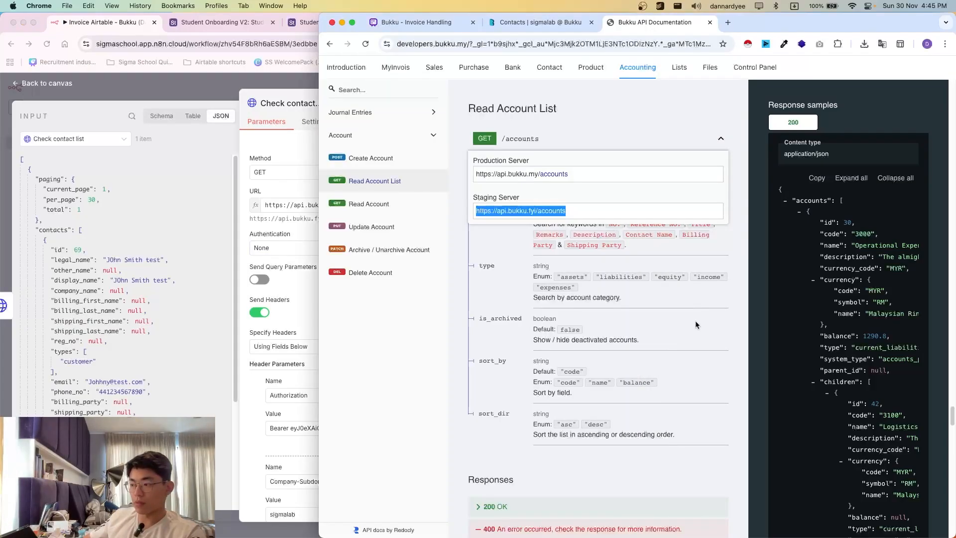
left_click(271, 230)
scroll(492, 330, "down", 5)
scroll(506, 260, "down", 3)
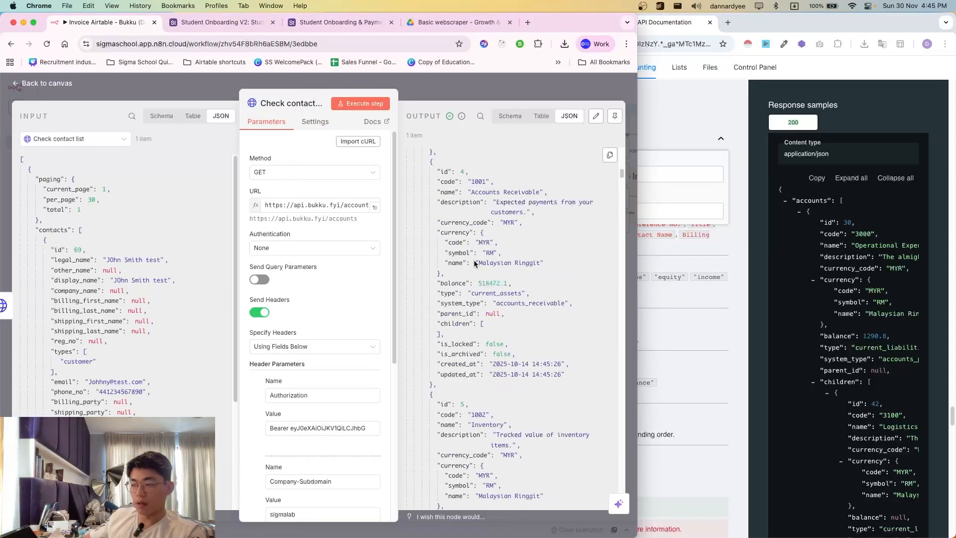
left_click_drag(476, 231, 520, 235)
left_click(520, 237)
scroll(509, 348, "down", 5)
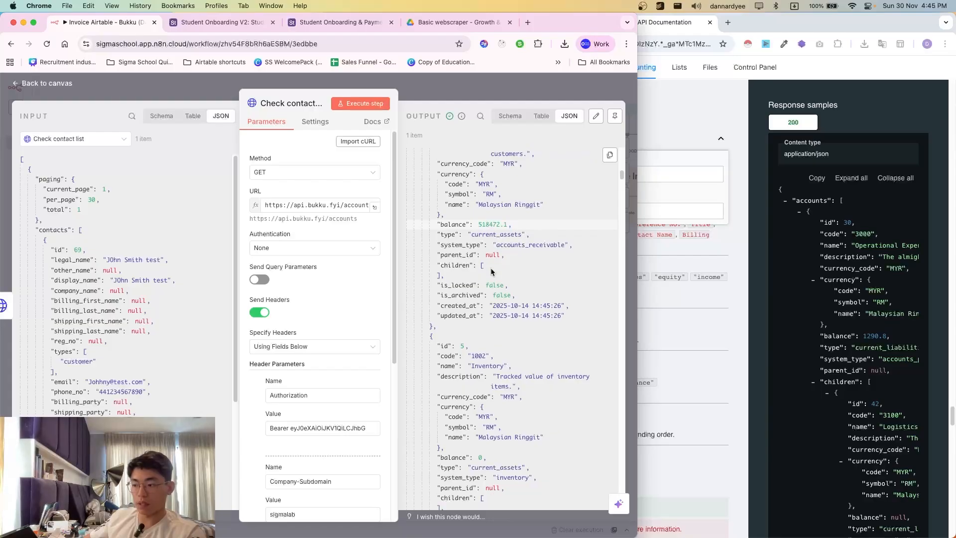
scroll(505, 241, "down", 4)
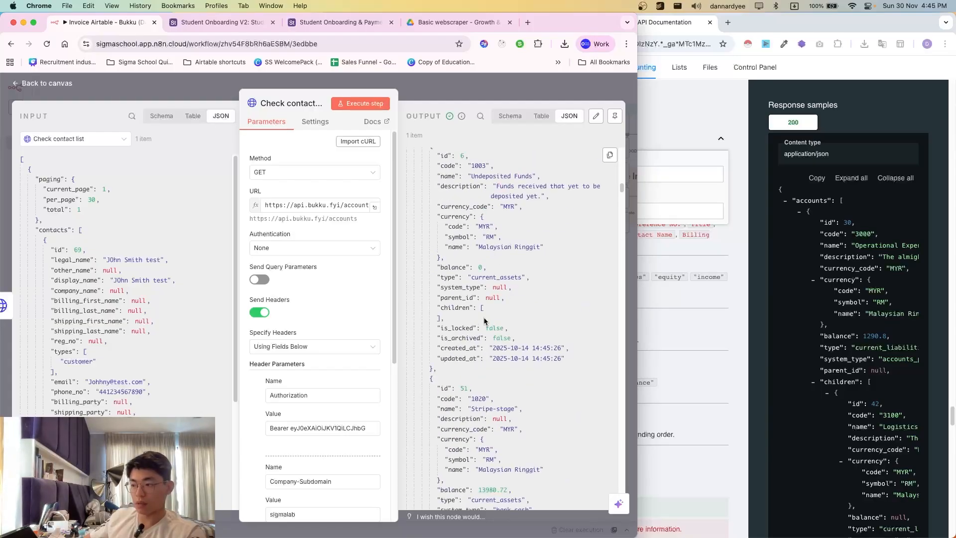
scroll(507, 341, "down", 1)
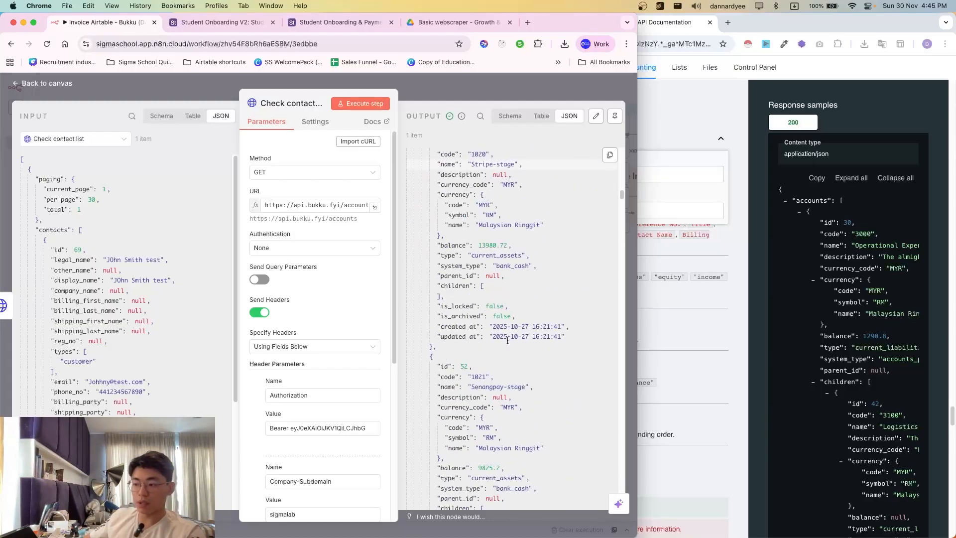
scroll(518, 359, "down", 1)
left_click_drag(464, 345, 507, 364)
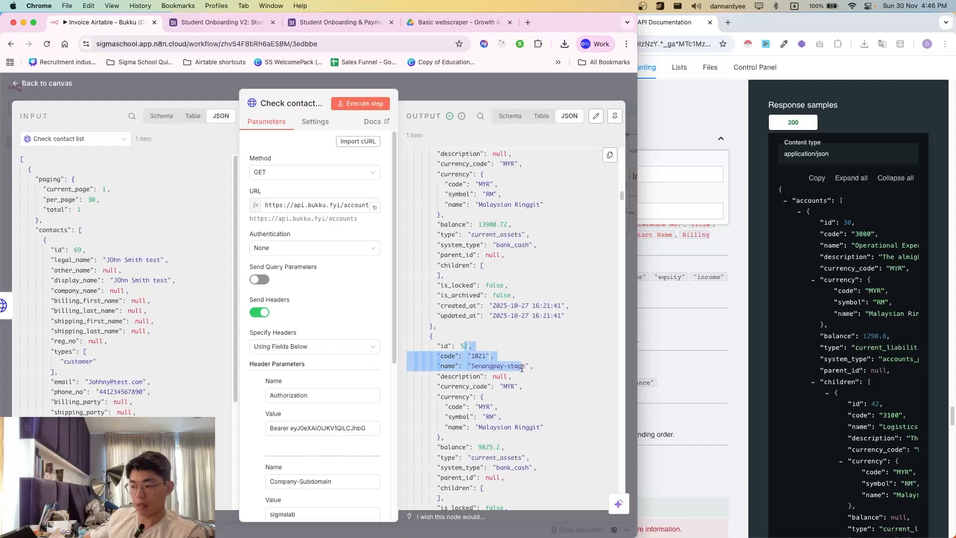
left_click(521, 368)
scroll(518, 349, "up", 2)
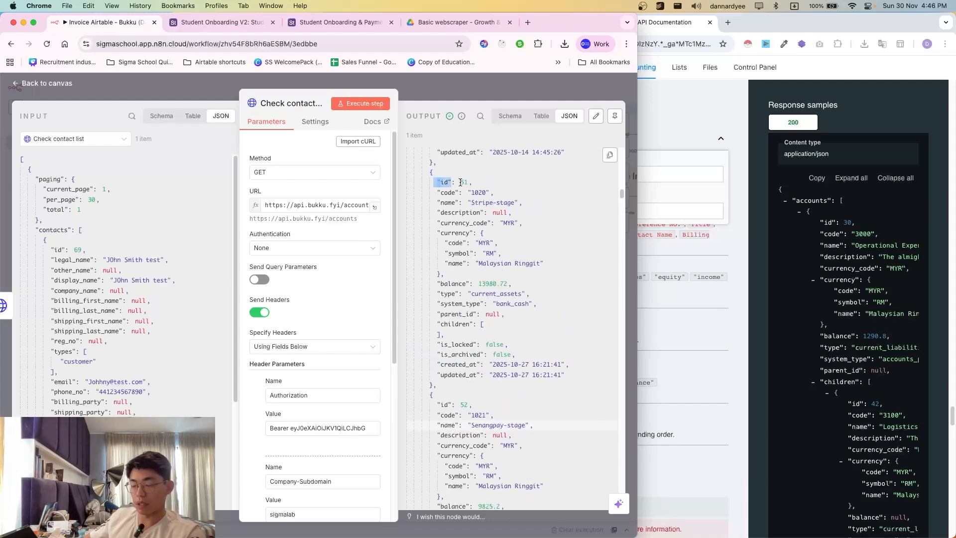
left_click_drag(461, 182, 475, 190)
left_click(478, 187)
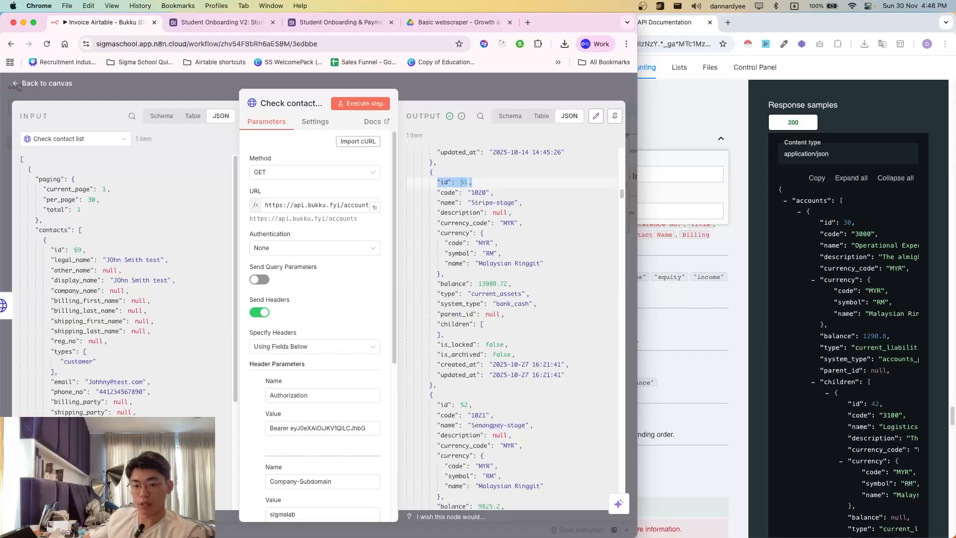
- Rename the accounts request node to 'Read account list' and return to the canvas
key("super+grave")
key("super+grave")
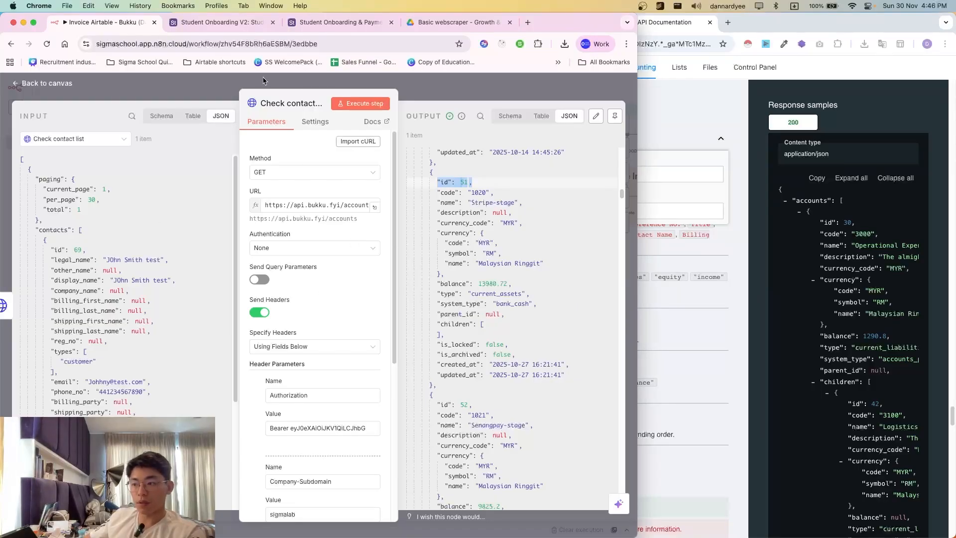
left_click(288, 104)
type("Reac")
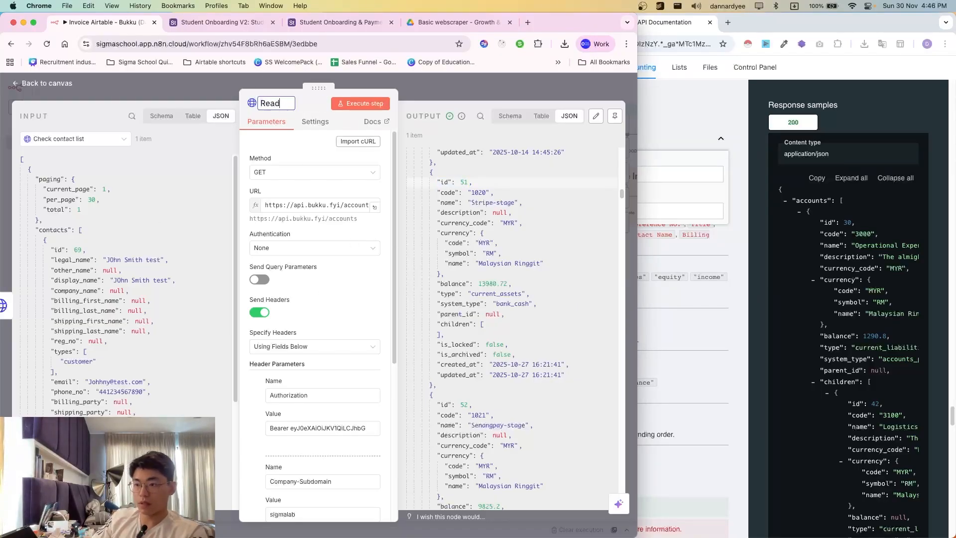
type(" acc")
key("BackSpace")
key("BackSpace")
key("BackSpace")
key("BackSpace")
key("BackSpace")
key("BackSpace")
key("BackSpace")
key("BackSpace")
type("R")
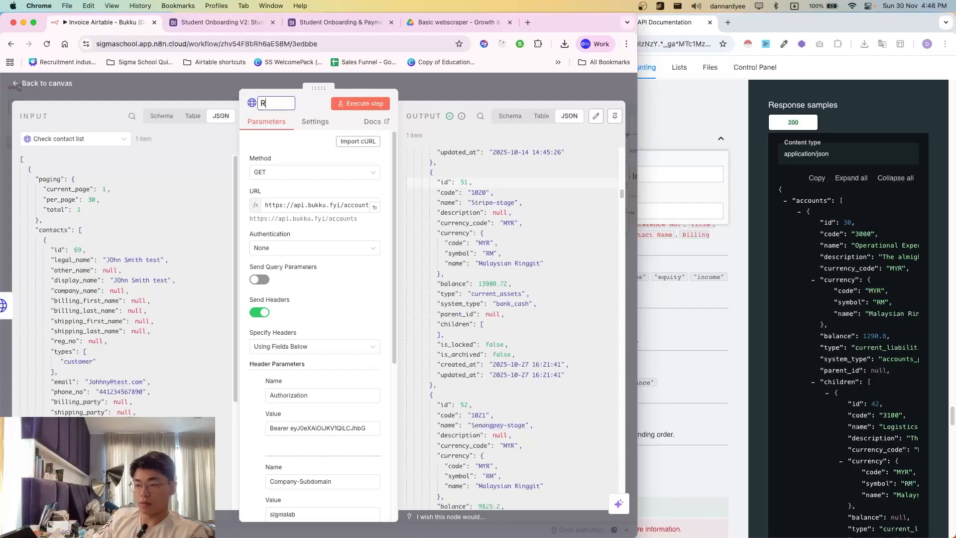
type("ead account list")
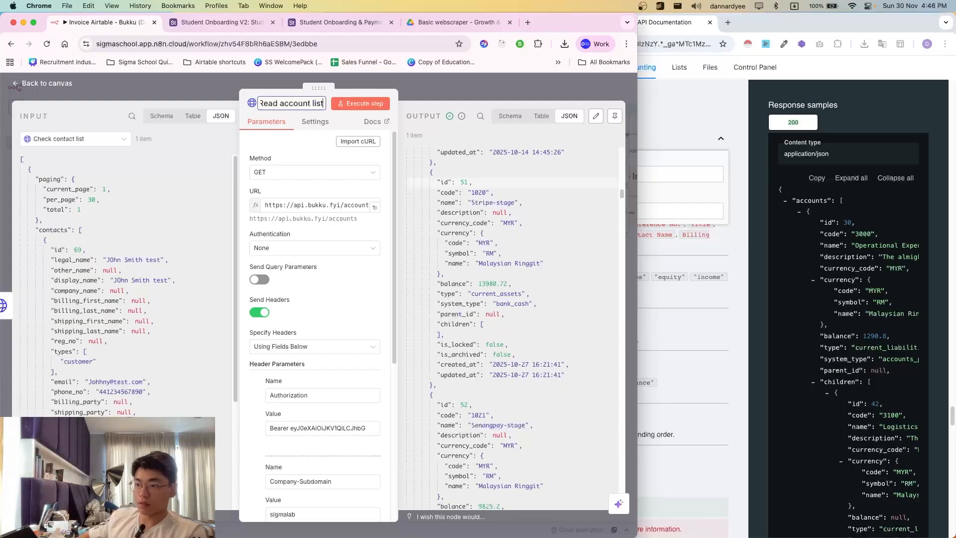
left_click(445, 97)
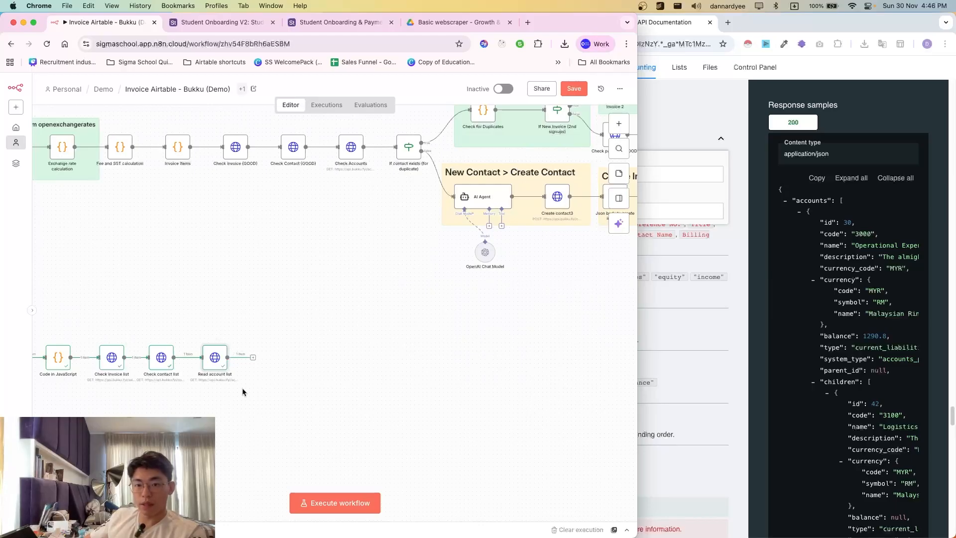
- Inspect the Check contact list node's output, then return to the canvas
left_click_drag(379, 118, 439, 204)
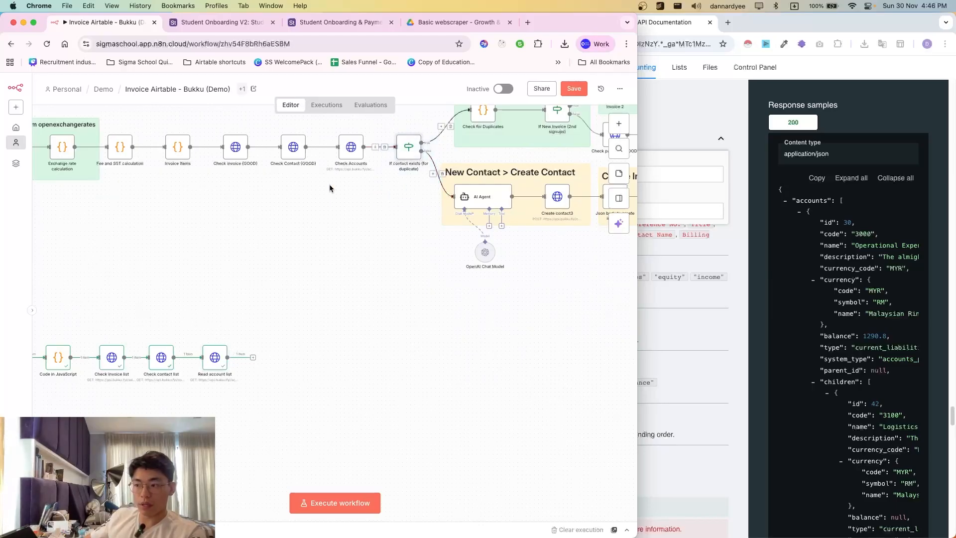
left_click(266, 324)
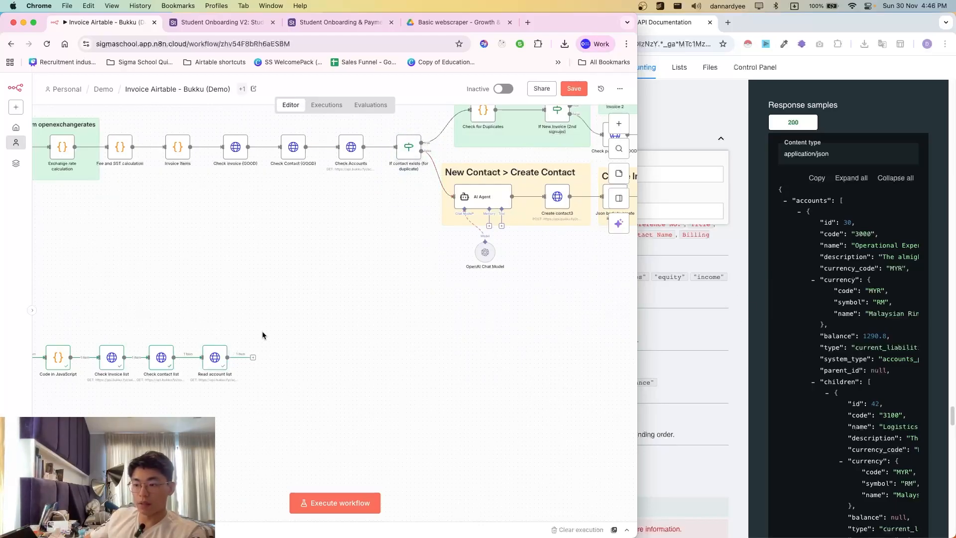
double_click(156, 361)
left_click_drag(479, 253, 533, 315)
left_click(533, 315)
left_click(432, 92)
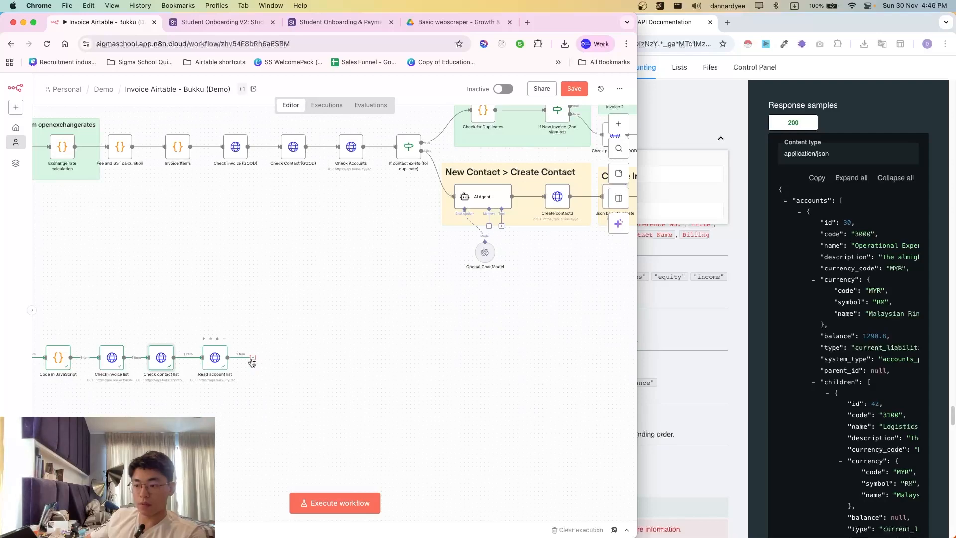
- Add an If node after Read account list and focus its first condition value
left_click(252, 358)
type("if")
key("Return")
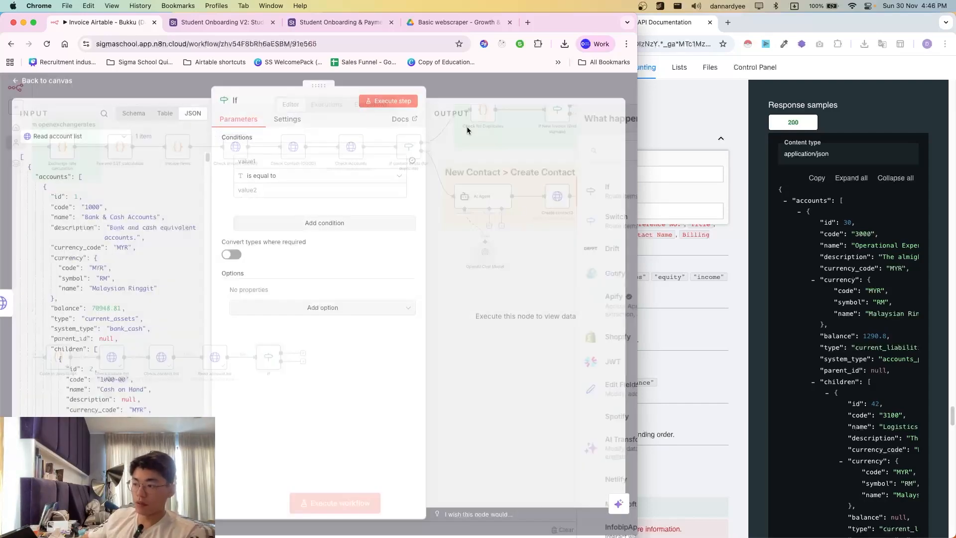
left_click(294, 165)
scroll(99, 253, "down", 3)
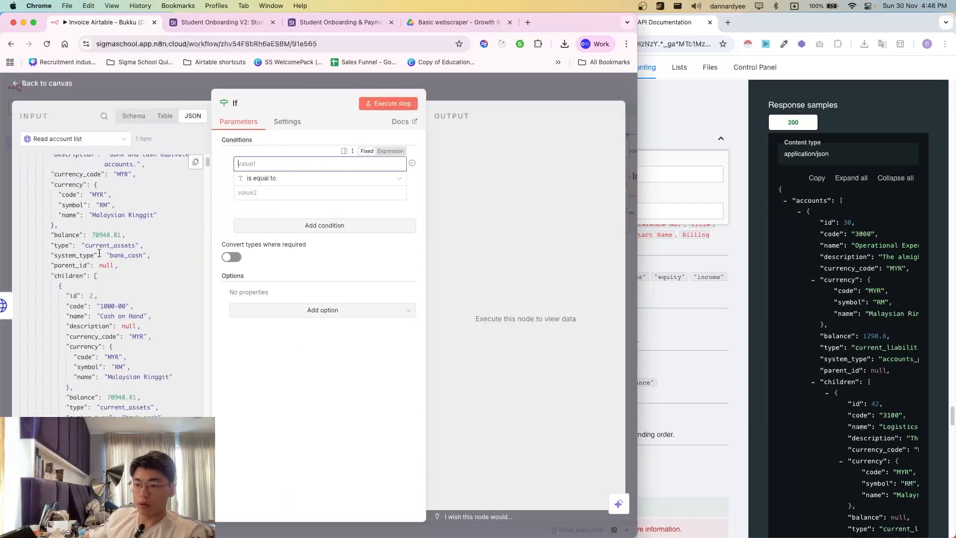
scroll(105, 265, "up", 4)
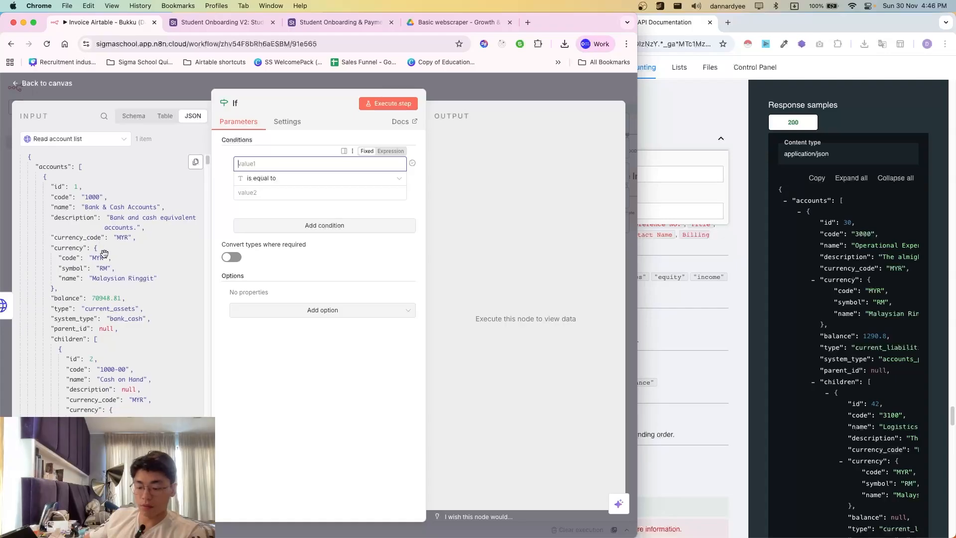
left_click(335, 252)
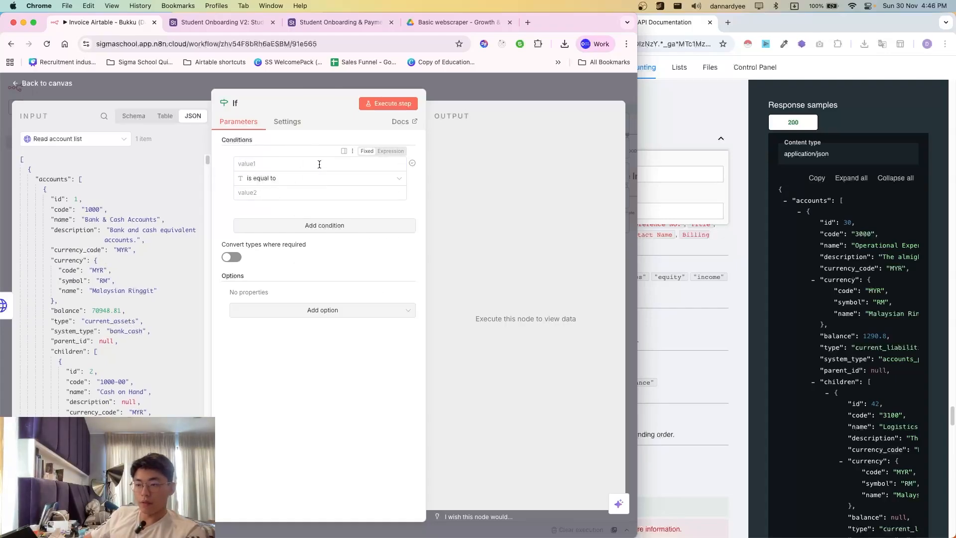
left_click(259, 164)
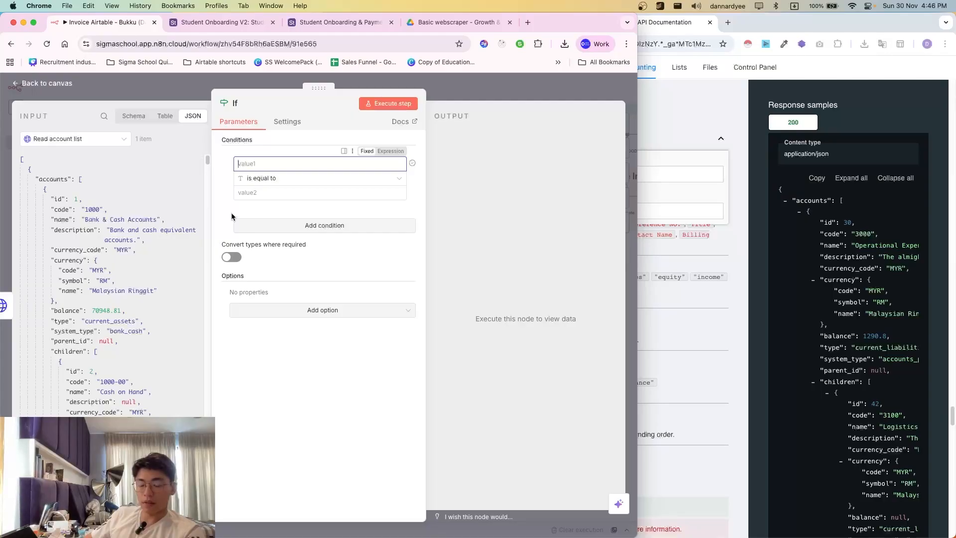
- Switch to the Bukku contacts list and look over the test customer's entry
left_click(647, 91)
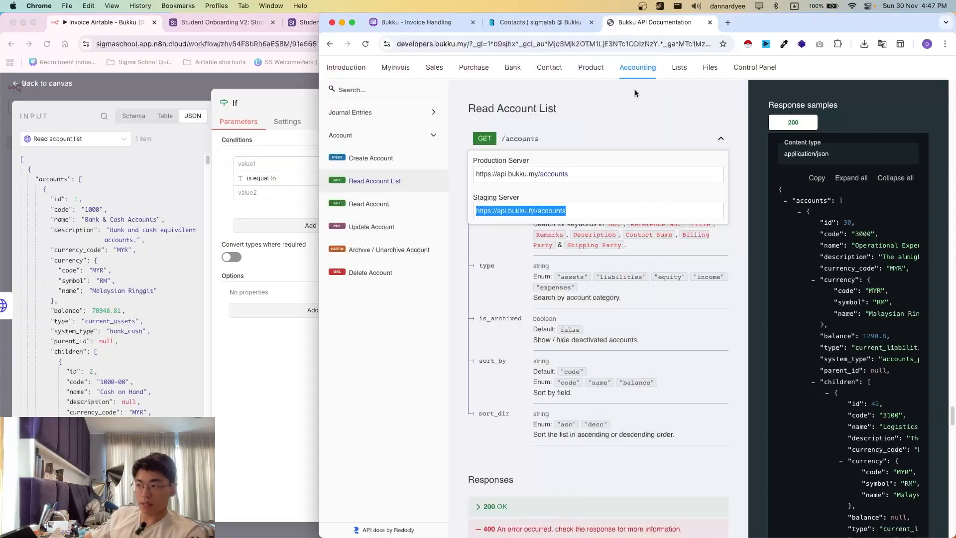
left_click(526, 29)
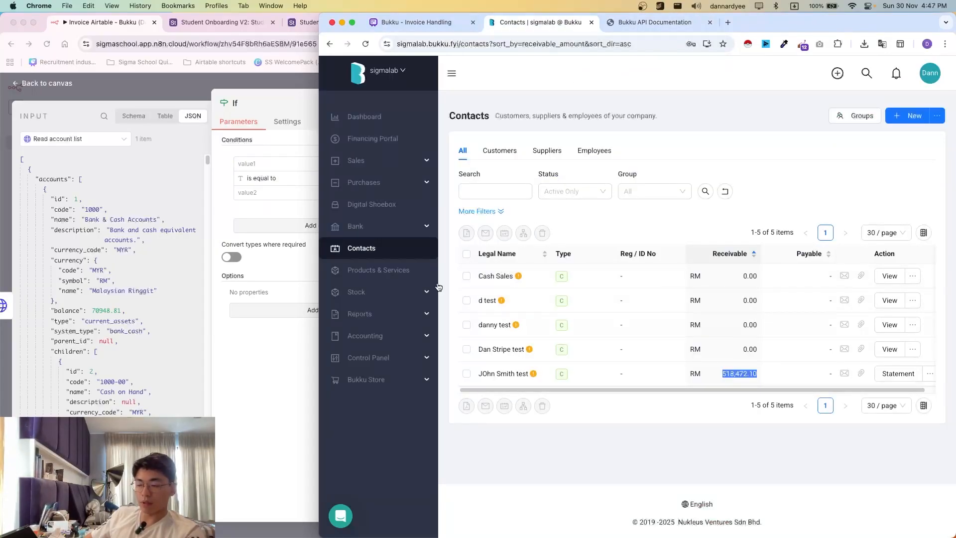
left_click(504, 374)
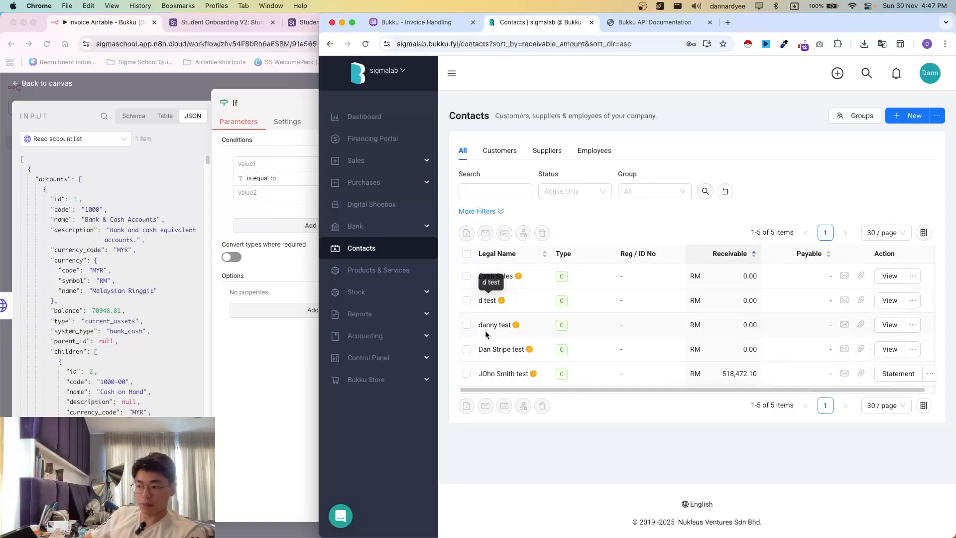
left_click_drag(479, 324, 518, 329)
left_click_drag(480, 302, 497, 304)
left_click(507, 309)
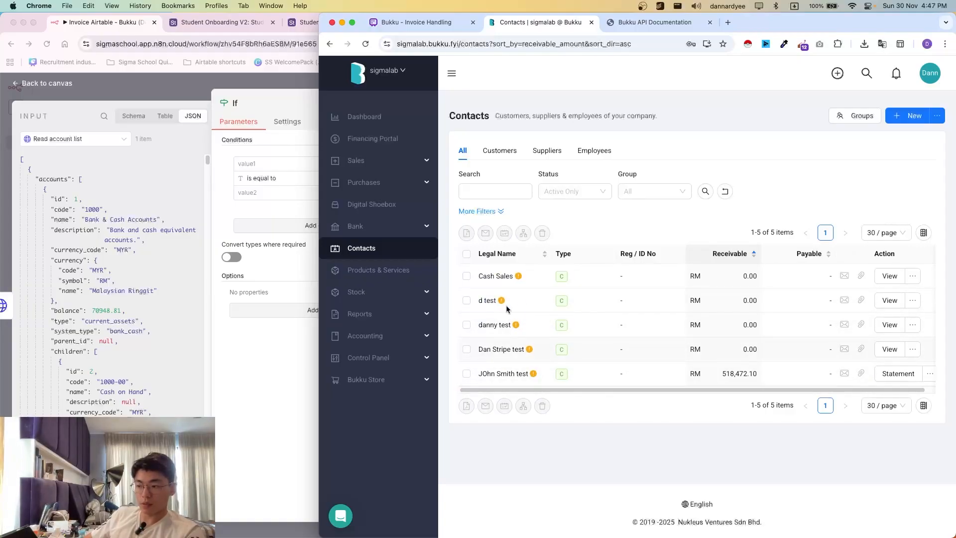
- View the test customer's contact record, check its email, and return to n8n
left_click(935, 376)
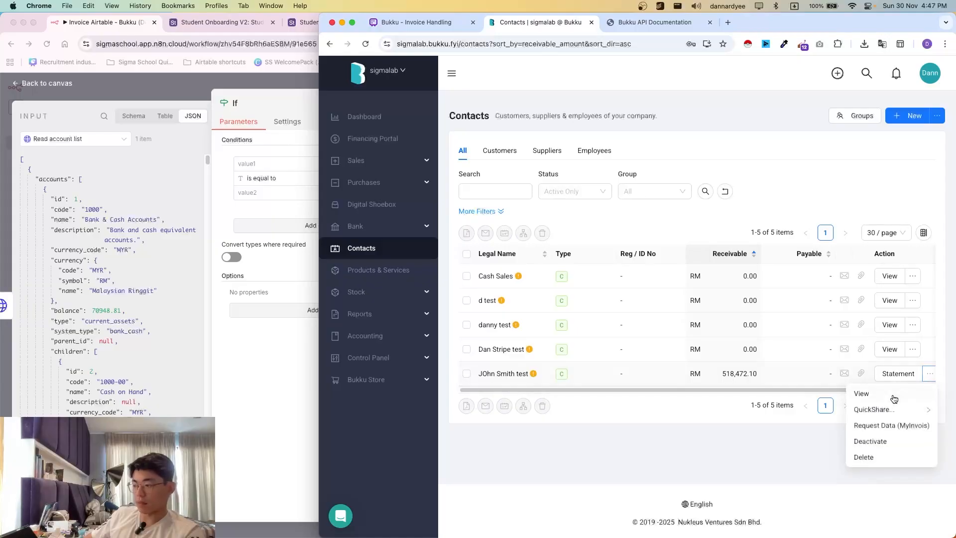
left_click(879, 409)
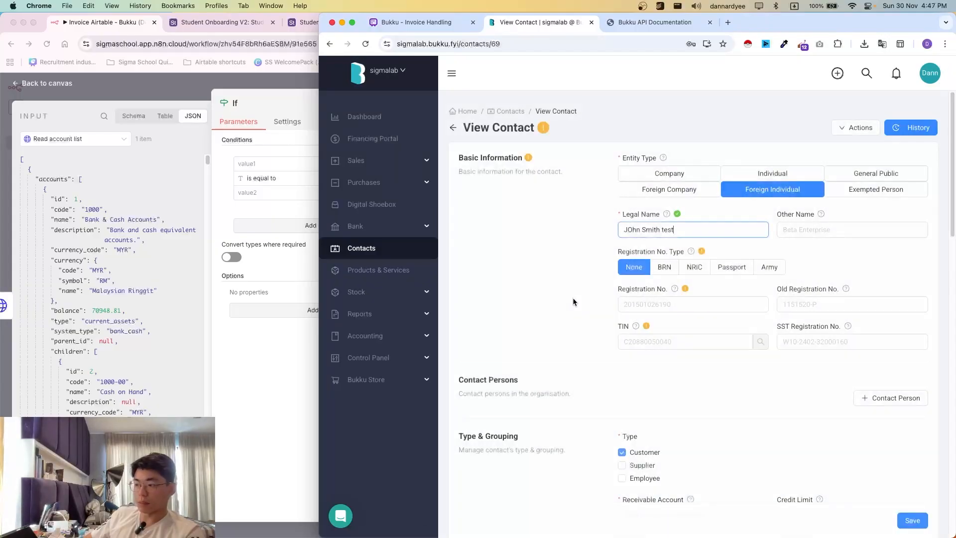
scroll(642, 339, "down", 3)
scroll(740, 294, "up", 2)
scroll(741, 293, "down", 3)
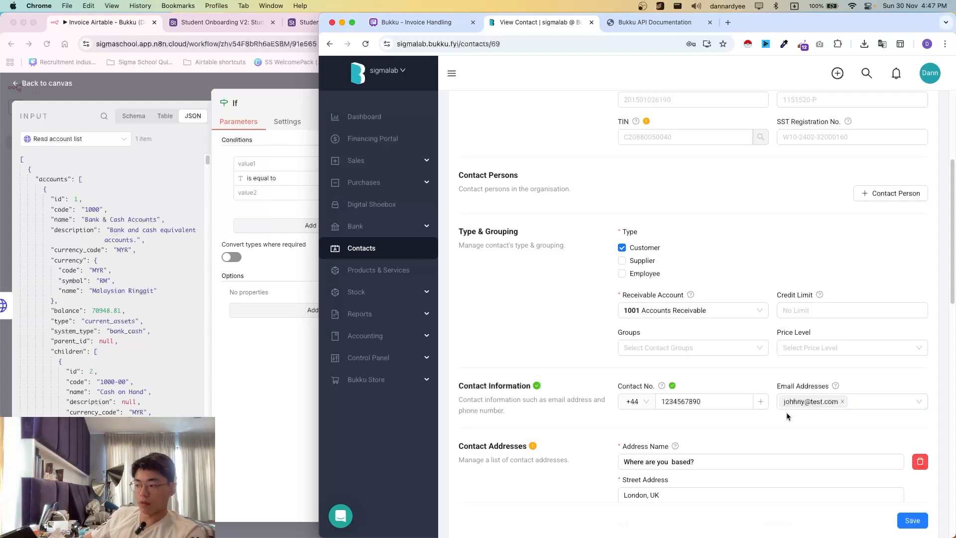
left_click(222, 216)
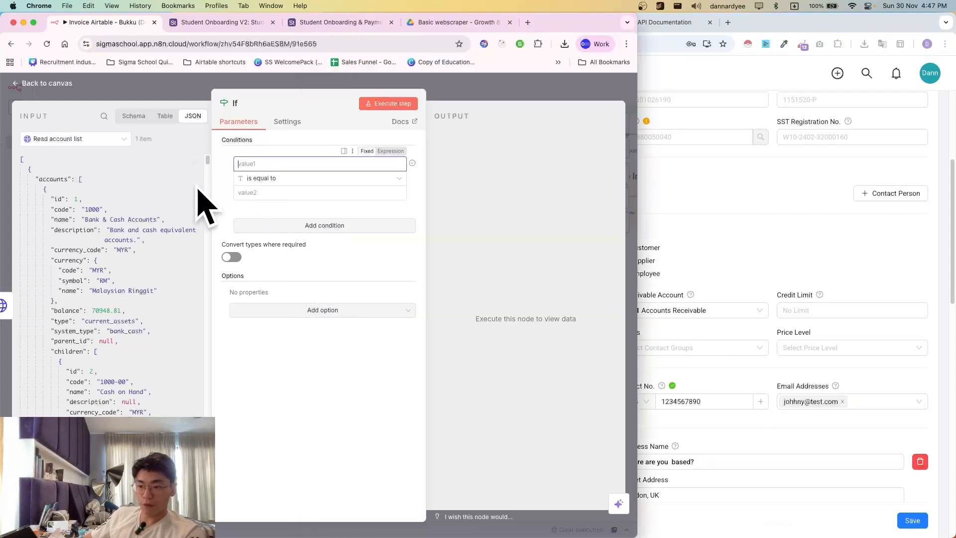
- Show Webhook1 as the input and drag query.email into the condition's value1
left_click(90, 140)
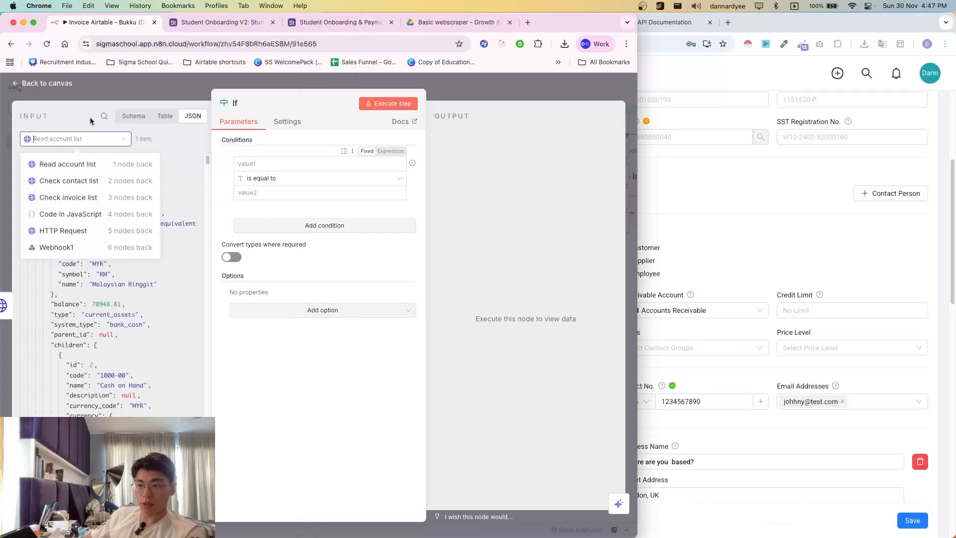
left_click(64, 252)
scroll(101, 283, "down", 10)
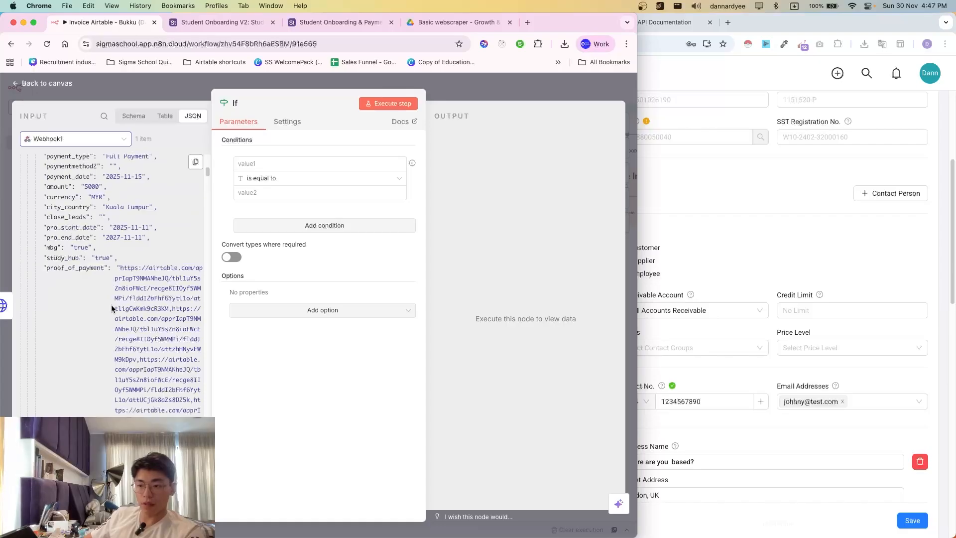
scroll(123, 251, "up", 8)
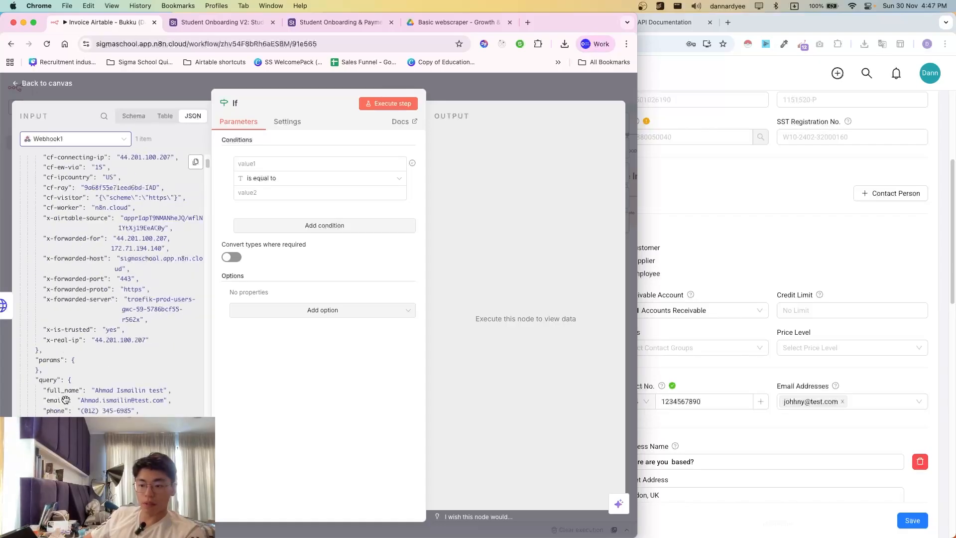
left_click_drag(57, 399, 259, 166)
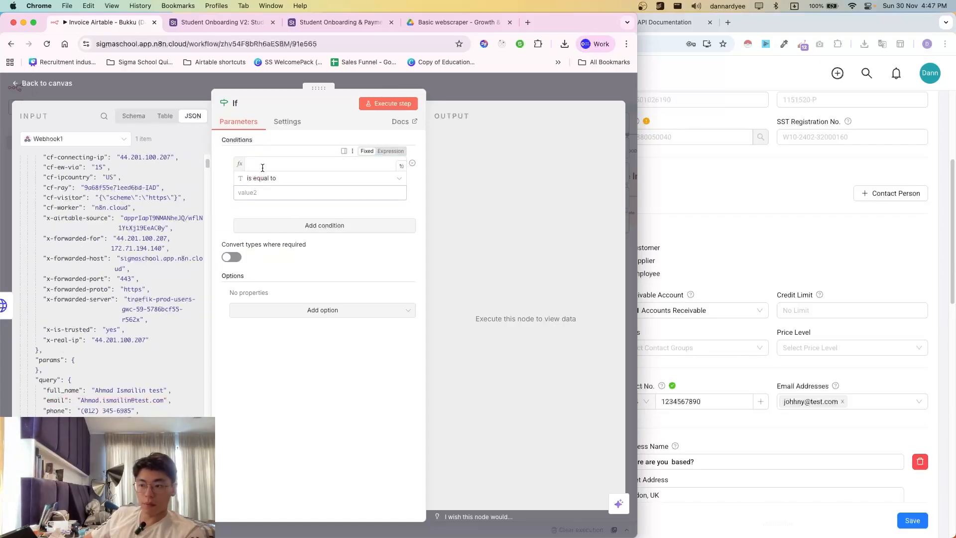
- Set the comparison operator to String › exists and review the True-branch result
left_click(297, 188)
left_click(381, 182)
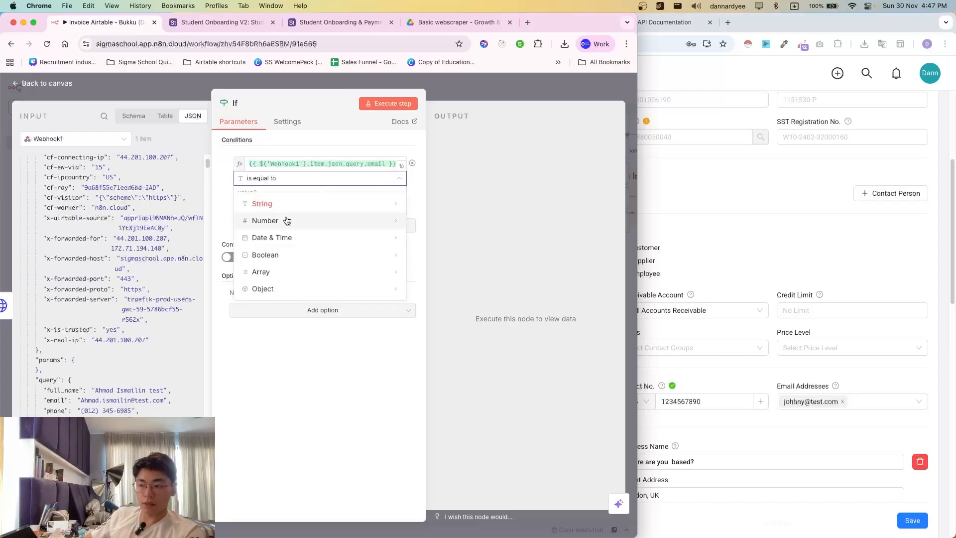
mouse_move(286, 205)
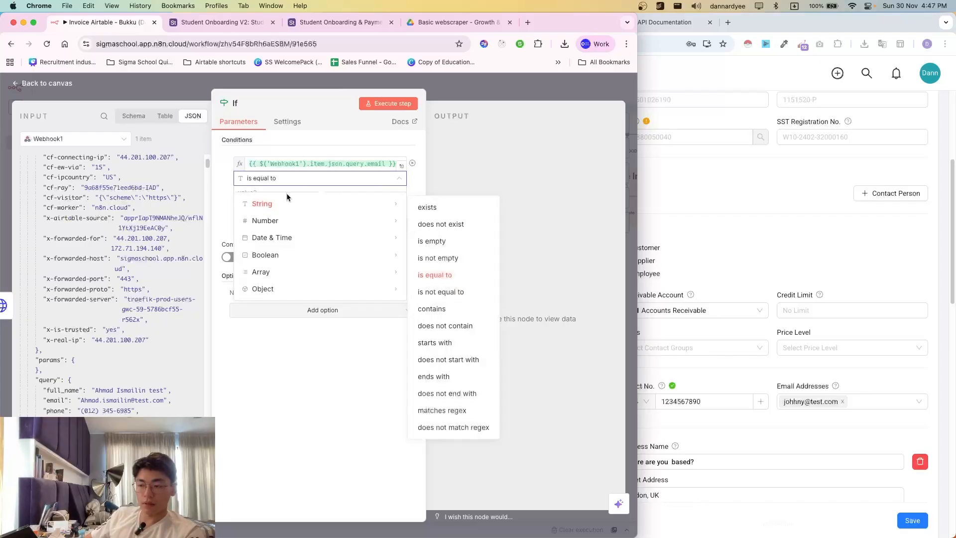
left_click(436, 210)
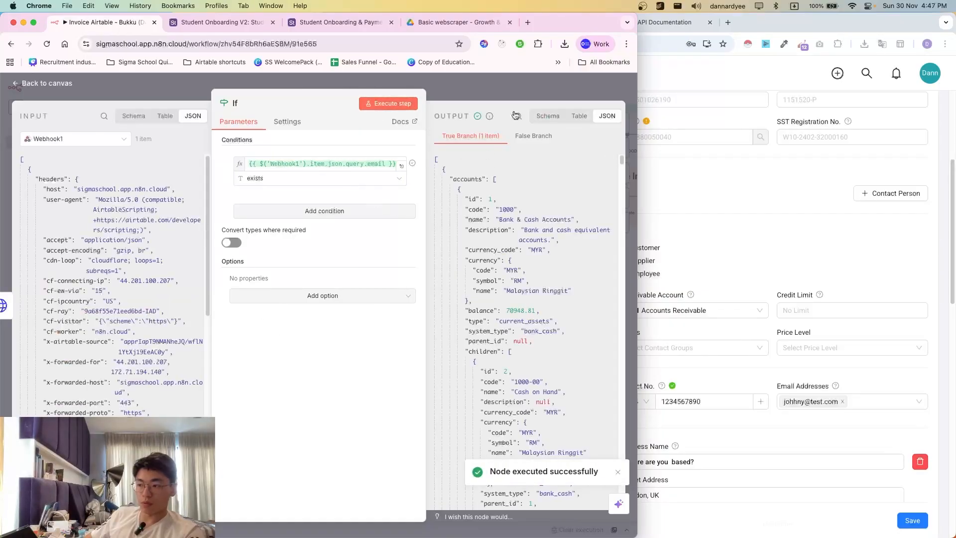
scroll(498, 388, "down", 10)
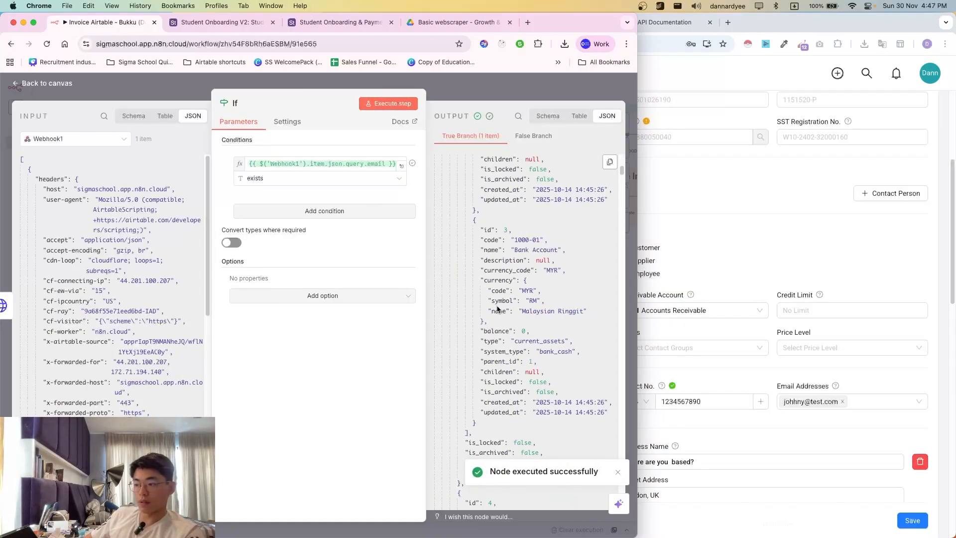
scroll(497, 306, "down", 12)
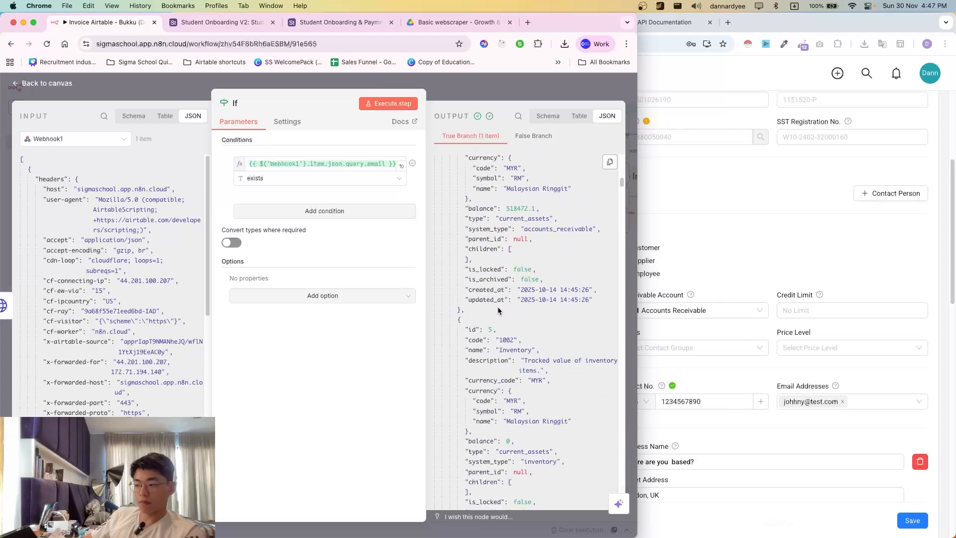
scroll(499, 312, "down", 20)
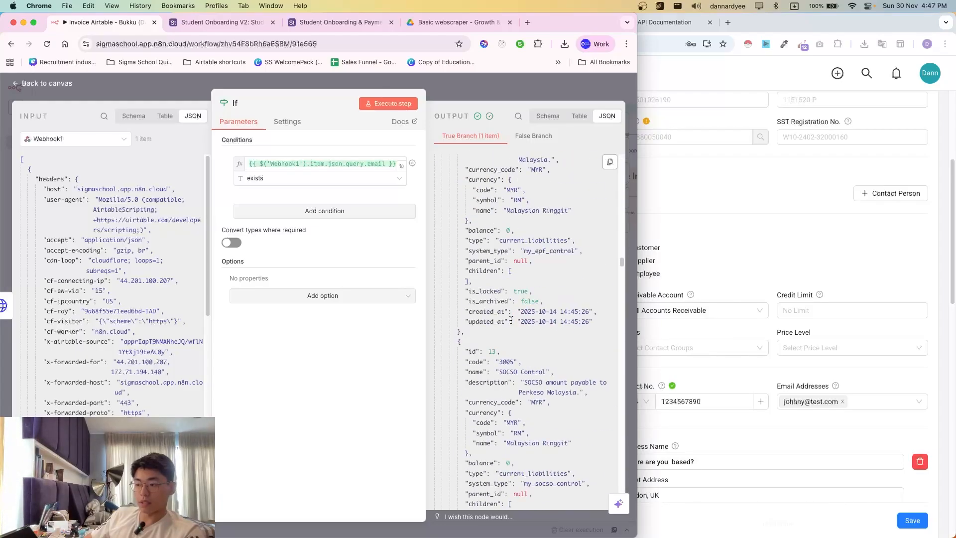
scroll(510, 321, "up", 20)
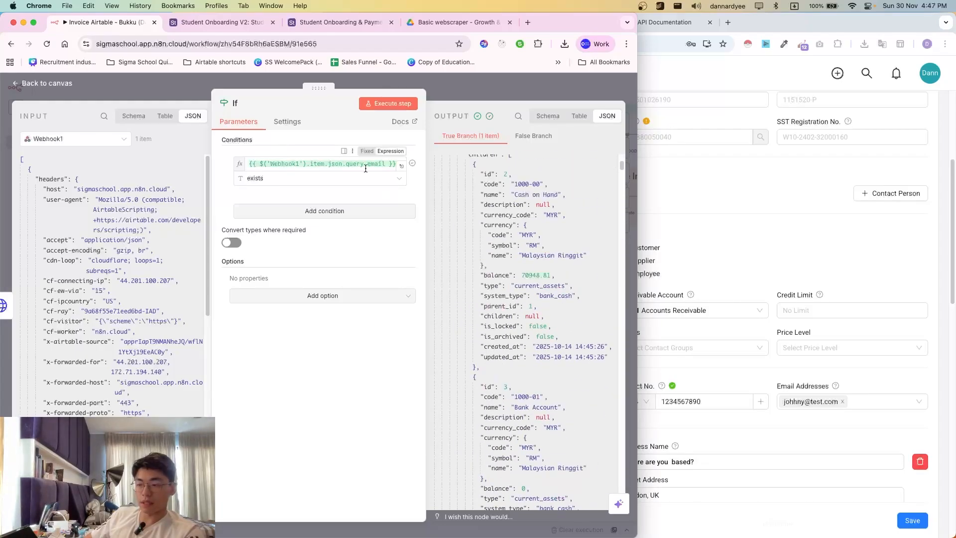
scroll(497, 219, "up", 1)
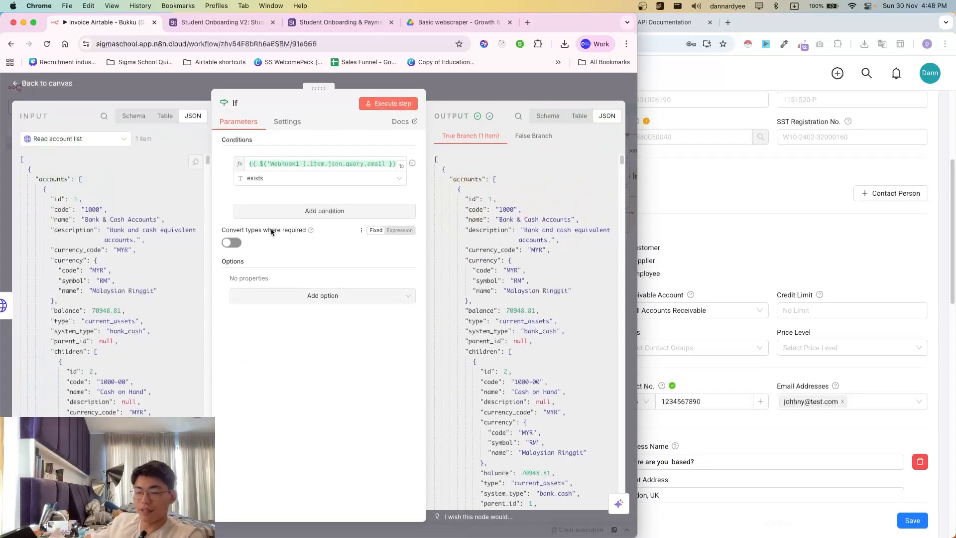
- Replace the If condition with Check contact list's contacts[0].email
left_click(306, 164)
key("super+a")
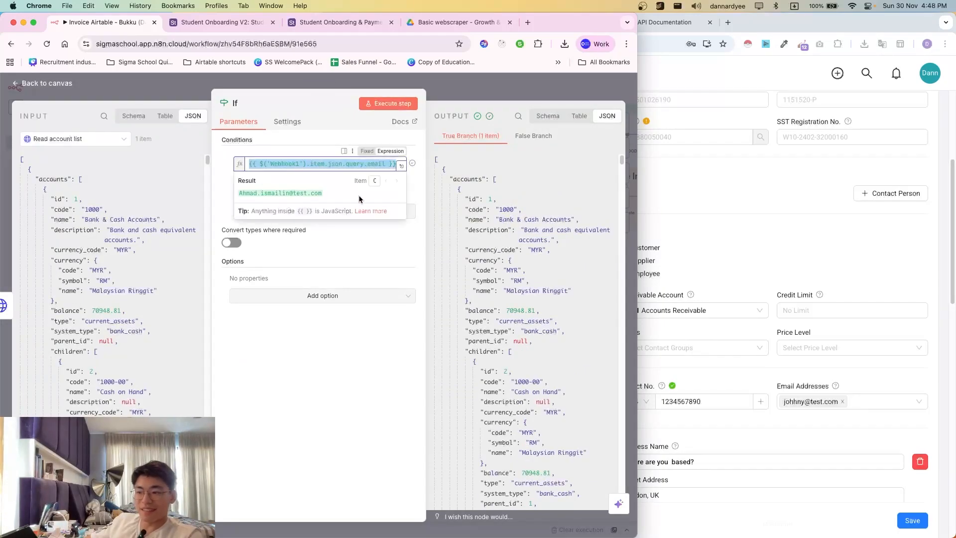
key("BackSpace")
left_click(71, 139)
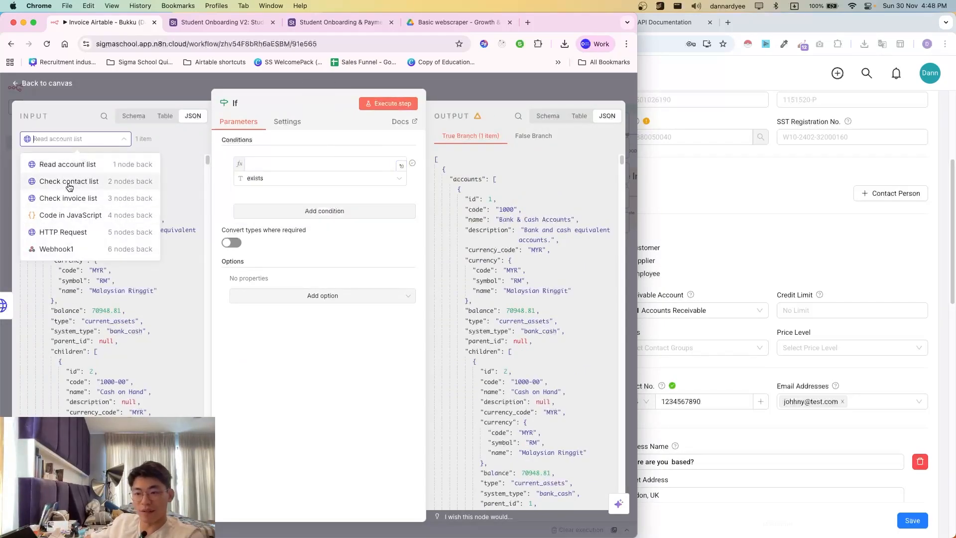
left_click(69, 182)
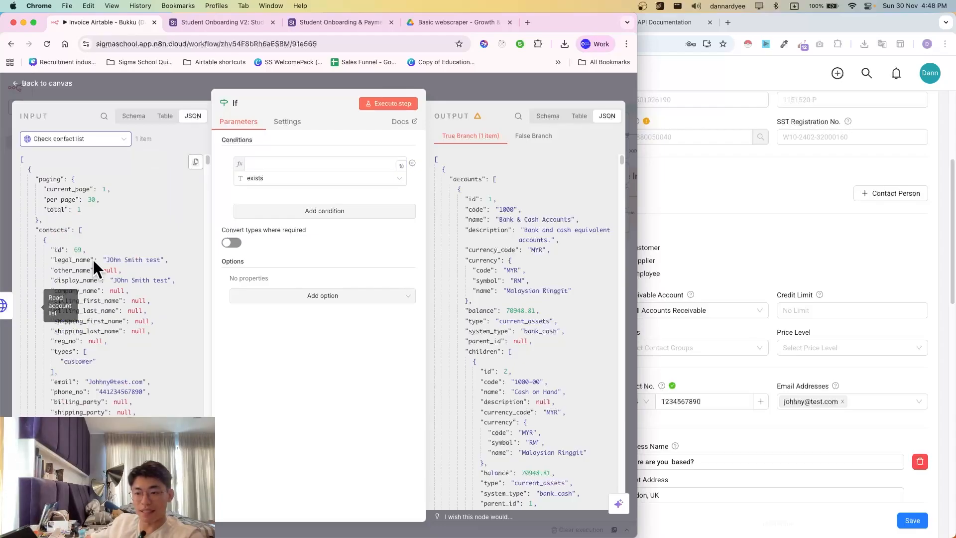
scroll(80, 331, "down", 3)
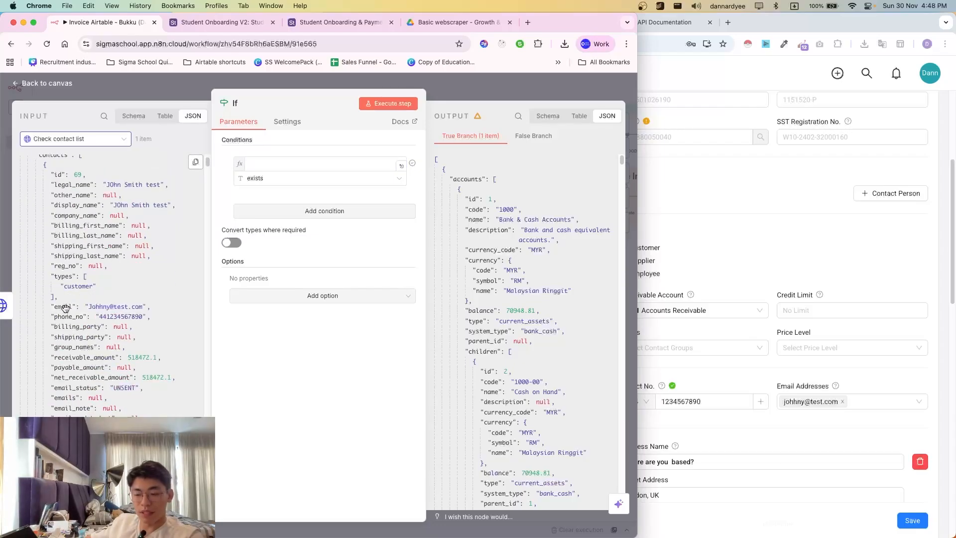
left_click_drag(65, 308, 278, 167)
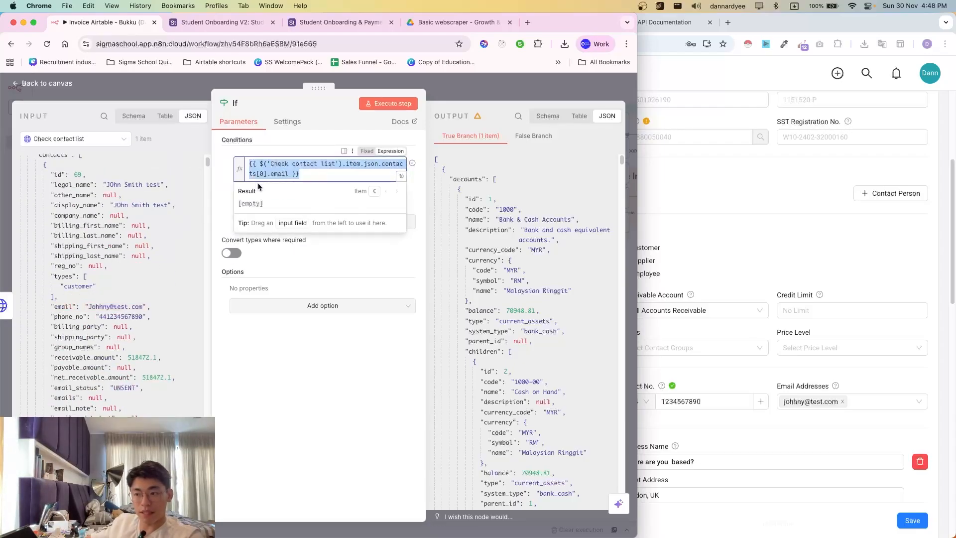
scroll(75, 278, "up", 3)
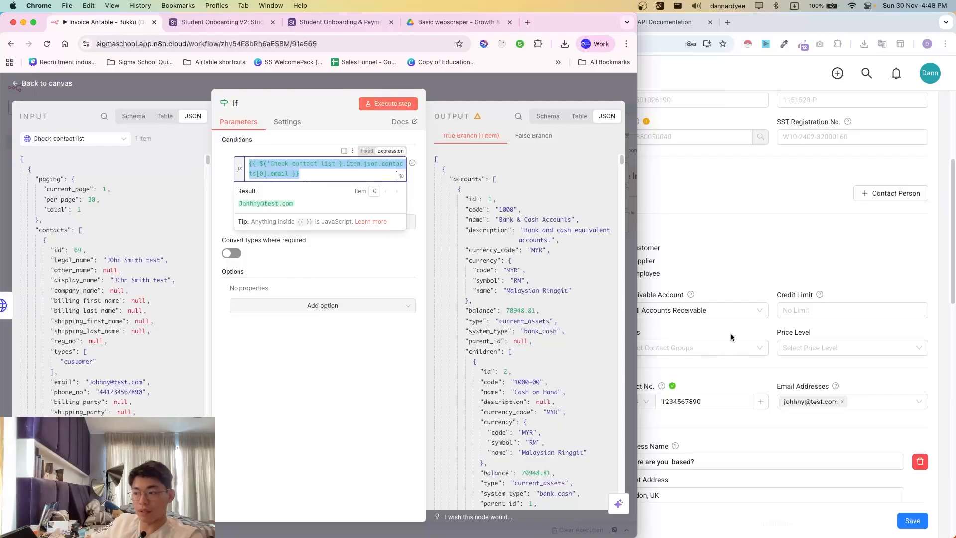
left_click(319, 139)
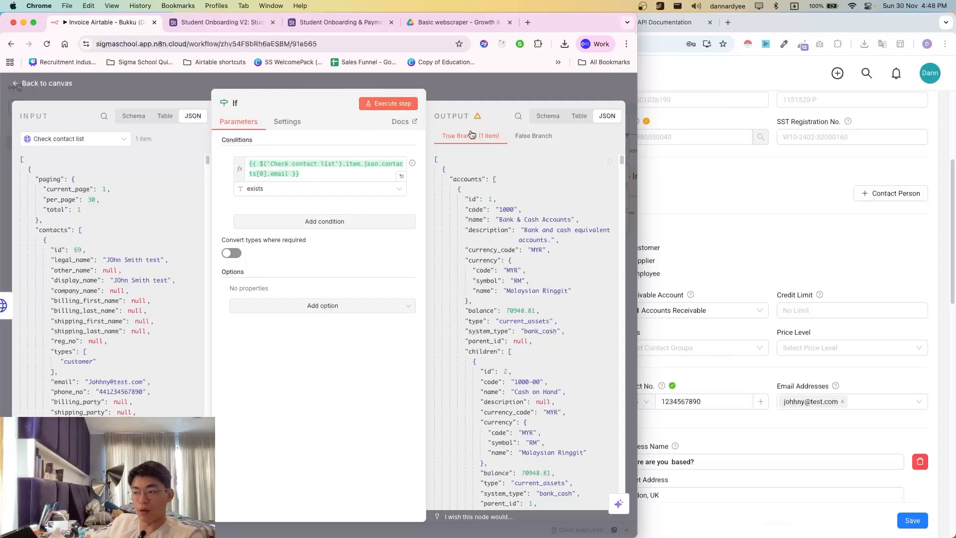
- Run the If node, confirm one True item against the Bukku contact, and close it
left_click(392, 103)
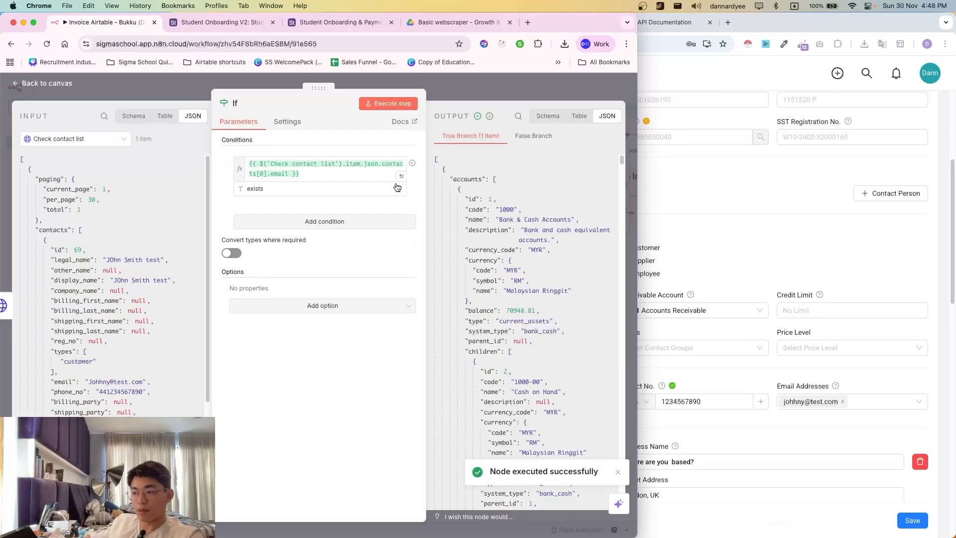
scroll(131, 266, "down", 3)
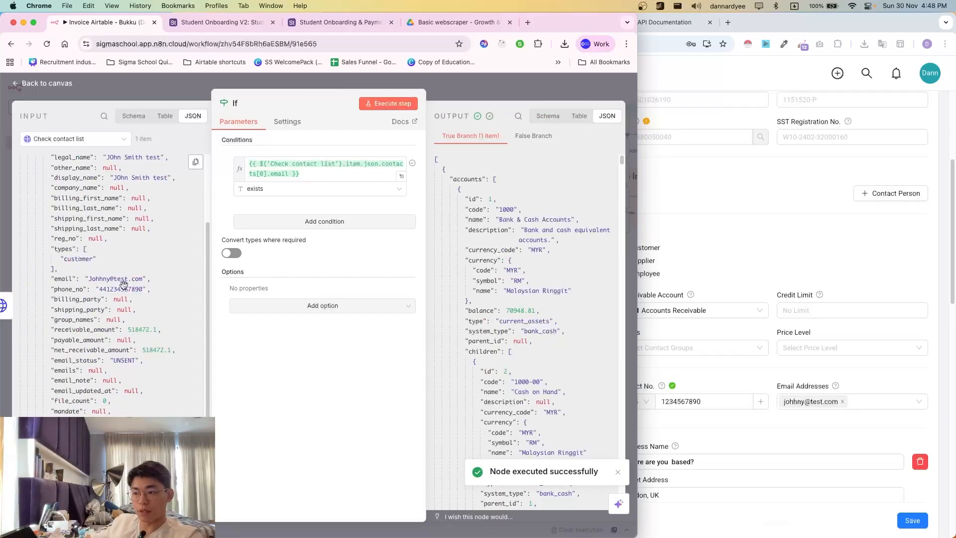
left_click(269, 171)
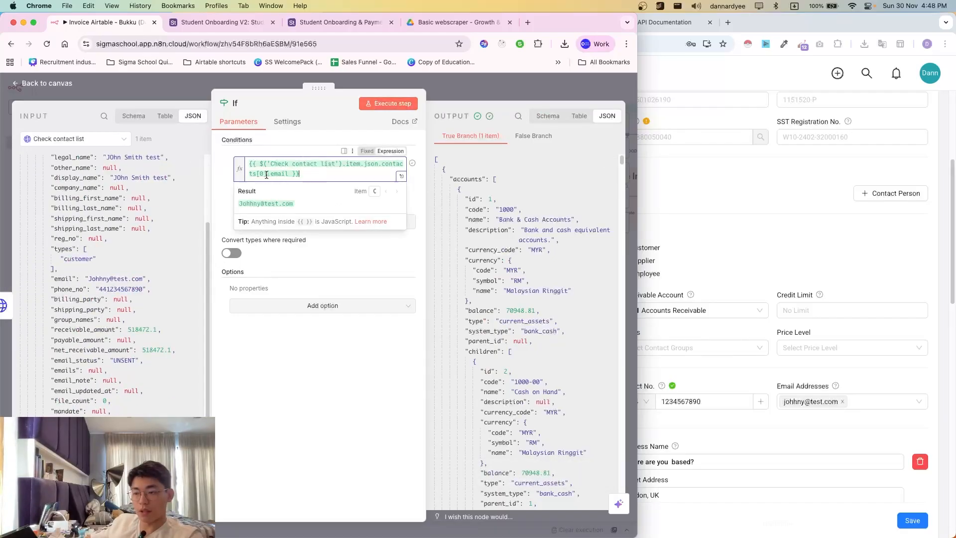
left_click(870, 371)
left_click(190, 104)
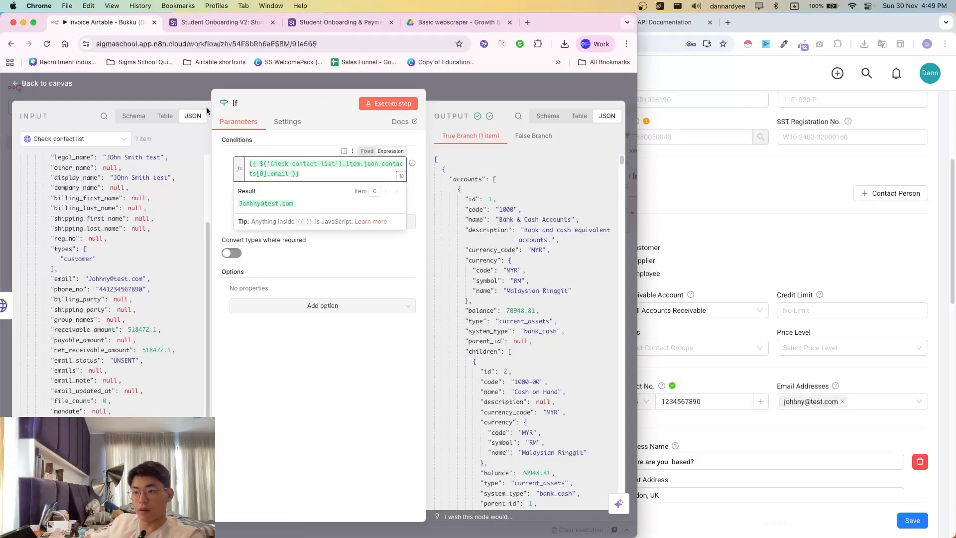
key("Escape")
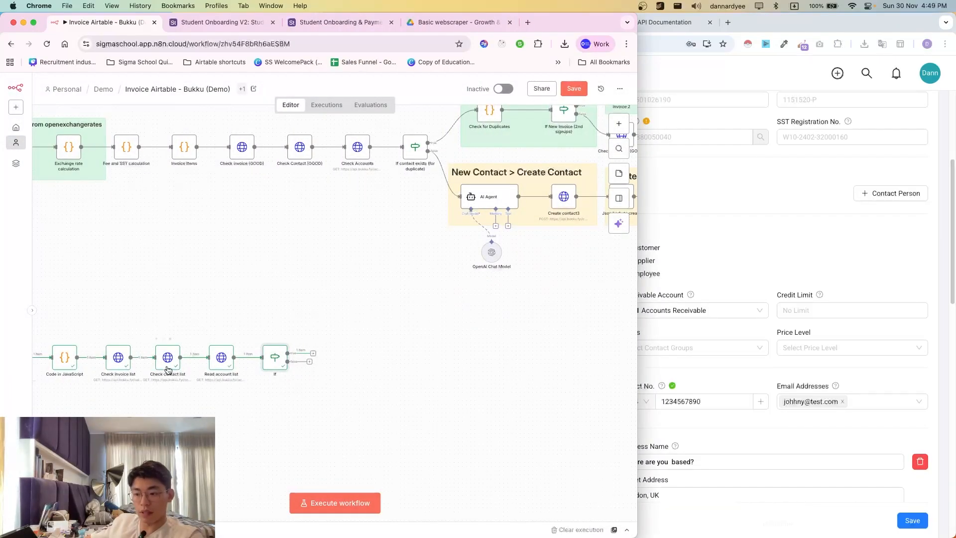
- Replace the fixed name after search= in Check contact list's URL with Webhook1's query.email and run it
scroll(168, 369, "left", 3)
double_click(276, 357)
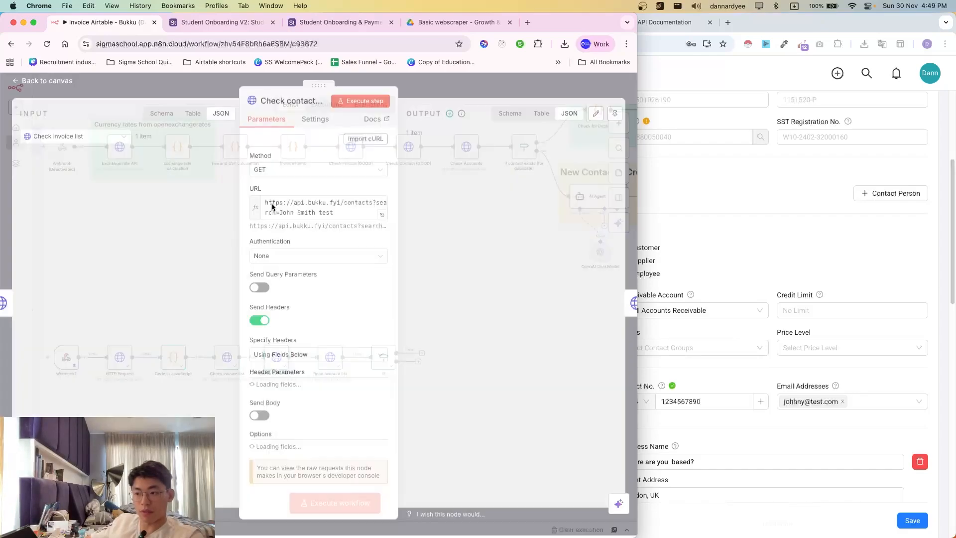
left_click(82, 144)
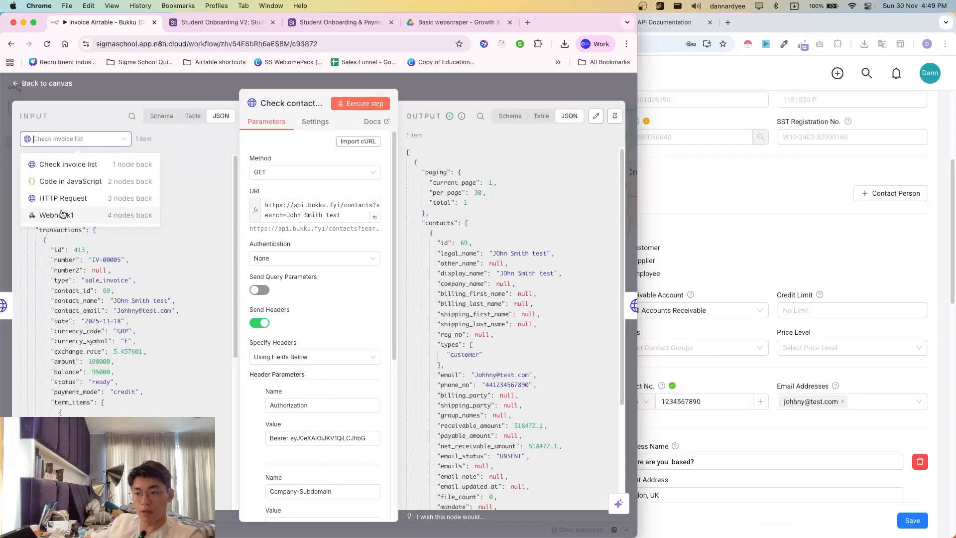
left_click(64, 217)
scroll(83, 348, "down", 10)
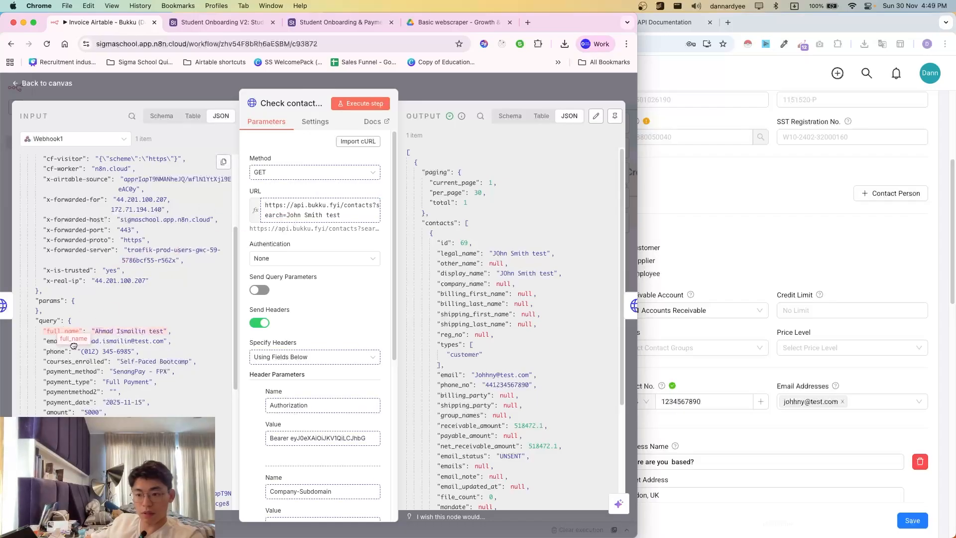
left_click_drag(58, 340, 288, 215)
left_click(323, 227)
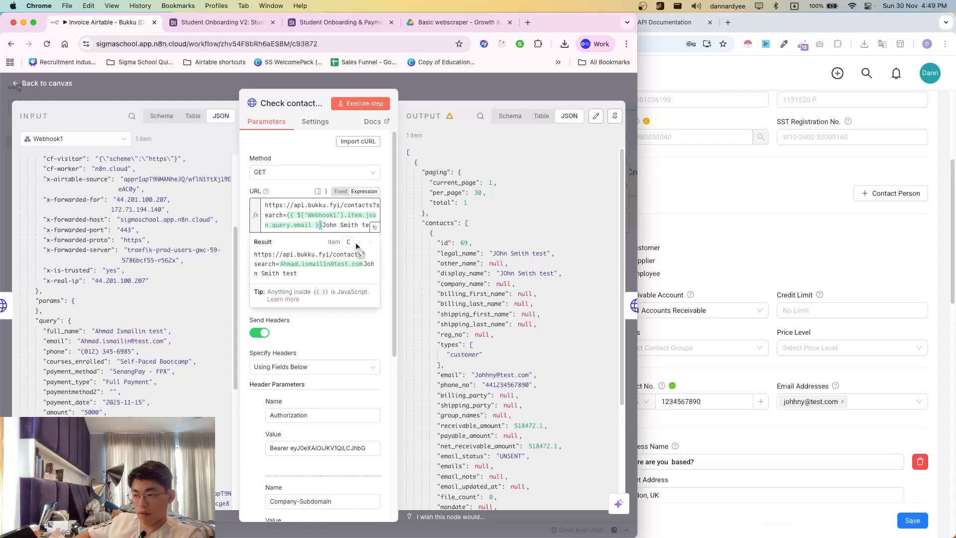
key("super+shift+Right")
key("BackSpace")
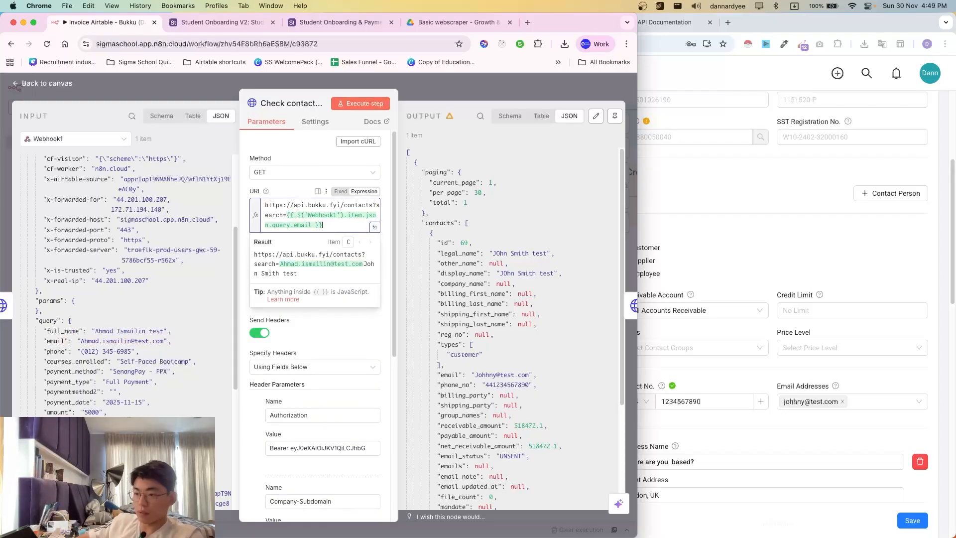
left_click(367, 104)
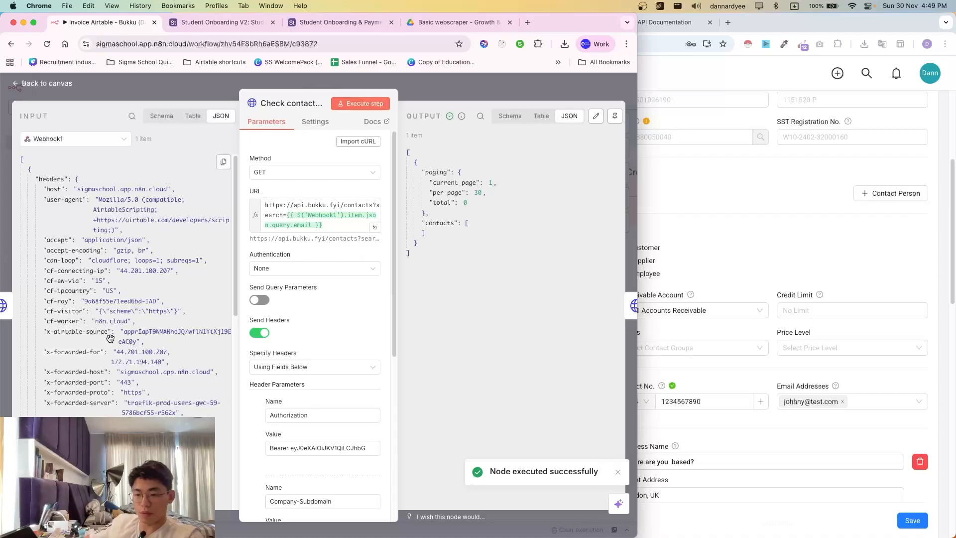
- Swap the email expression in the search URL for query.full_name and run the search again
scroll(96, 340, "down", 15)
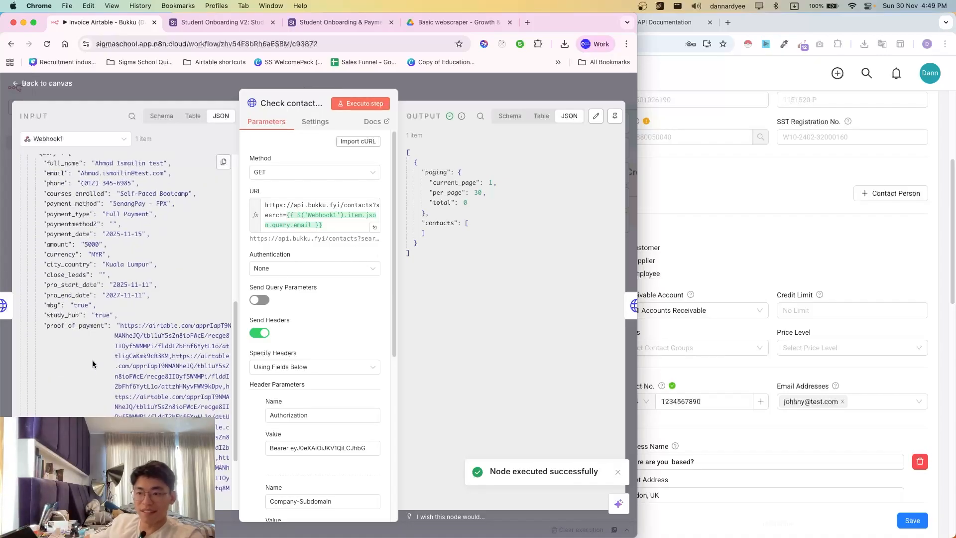
scroll(109, 324, "down", 4)
scroll(107, 385, "up", 12)
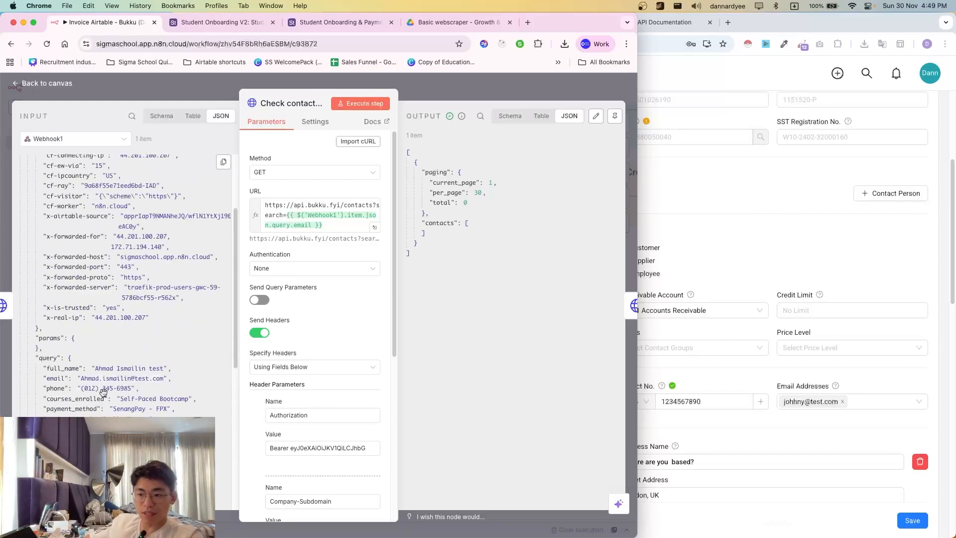
left_click_drag(59, 369, 323, 225)
key("BackSpace")
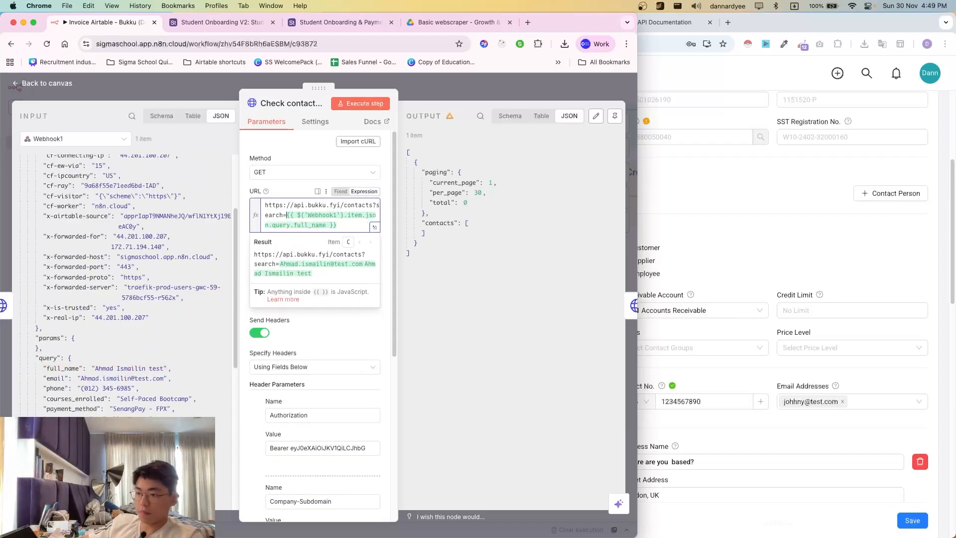
left_click(383, 106)
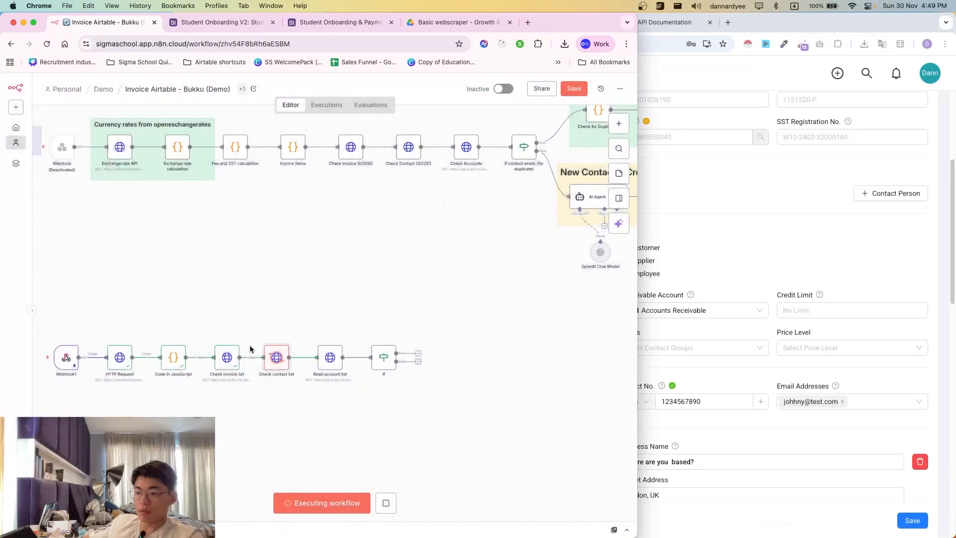
- Check the If condition's result and trace back to Check contact list's empty contact search output
scroll(250, 348, "right", 2)
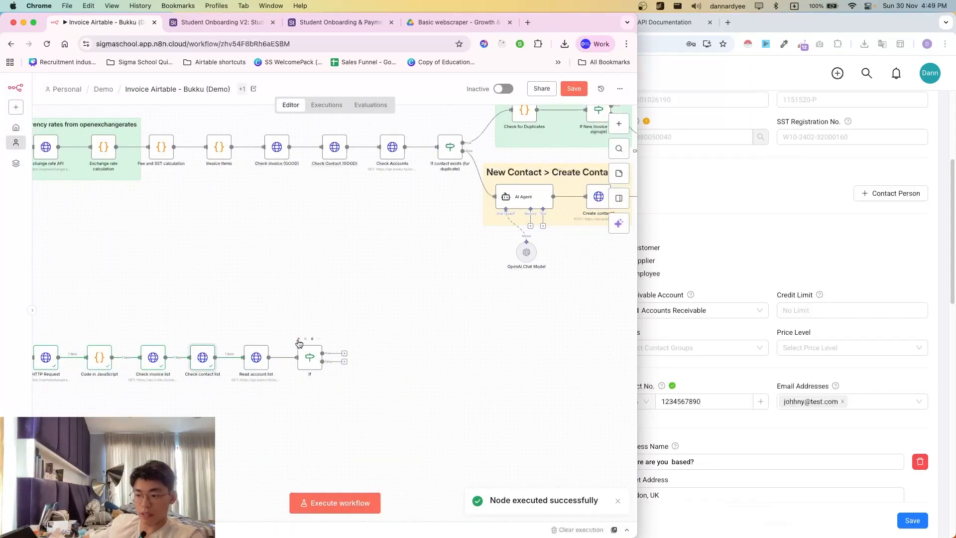
double_click(310, 357)
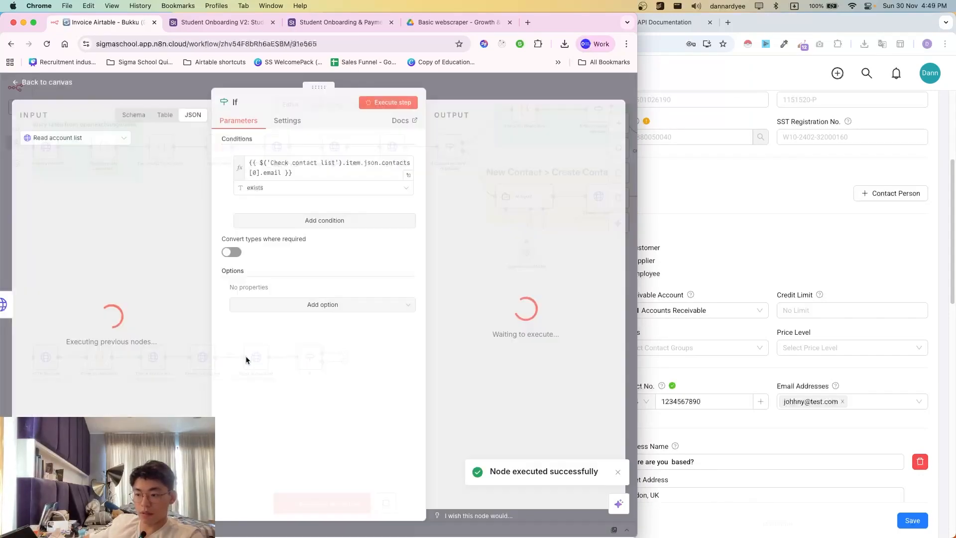
left_click(278, 173)
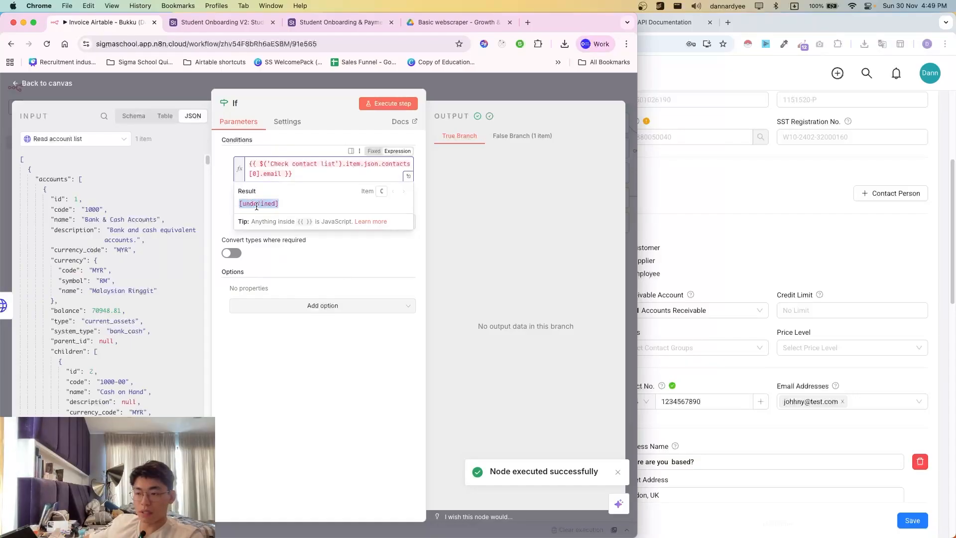
scroll(124, 269, "down", 3)
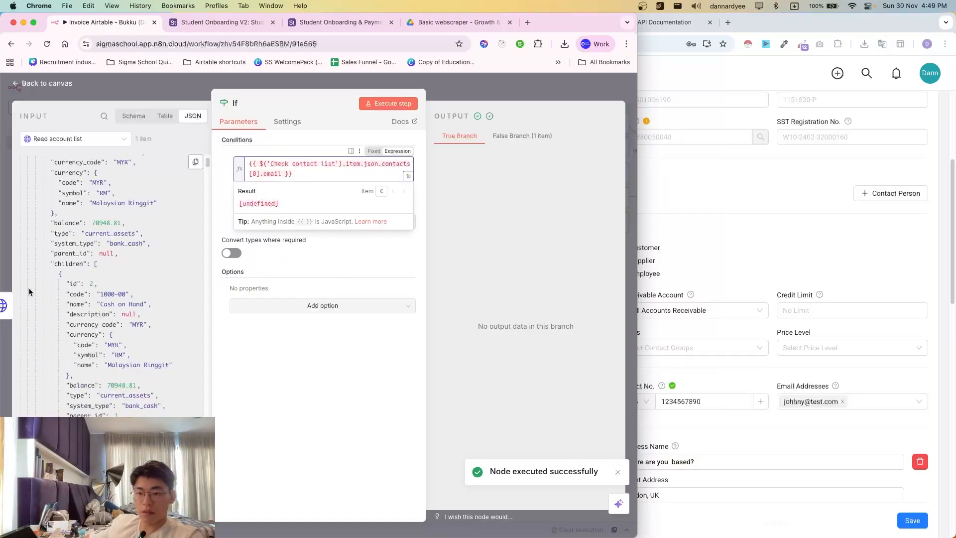
left_click(3, 304)
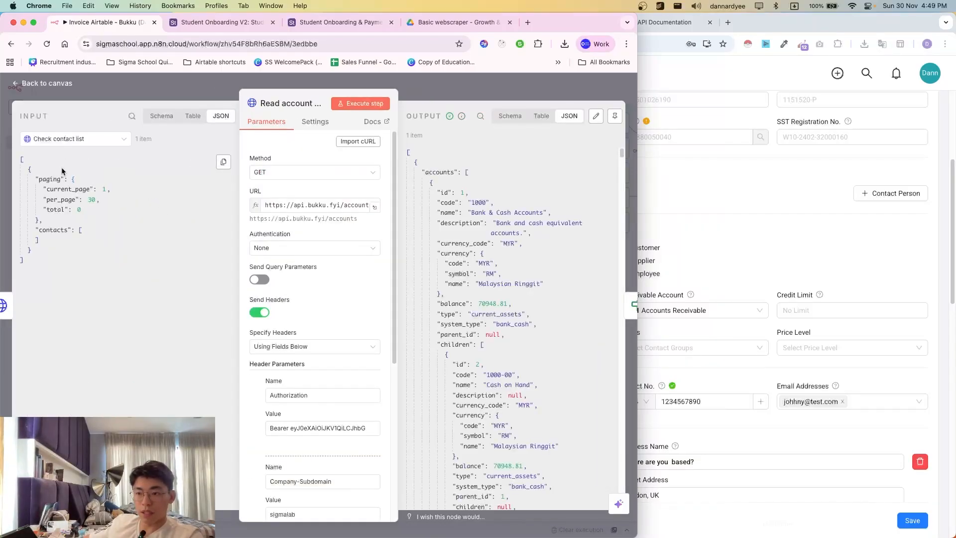
left_click(3, 305)
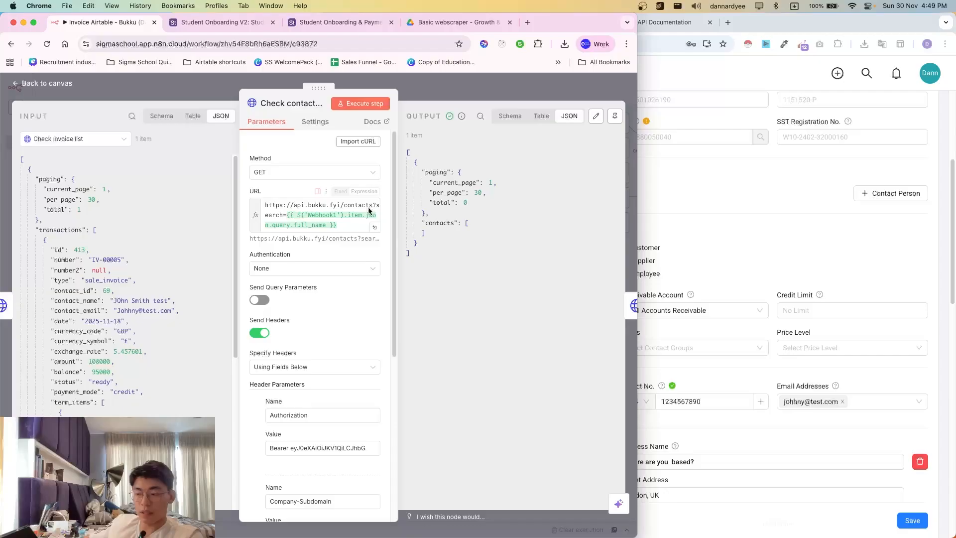
left_click_drag(429, 158, 433, 262)
left_click(413, 150)
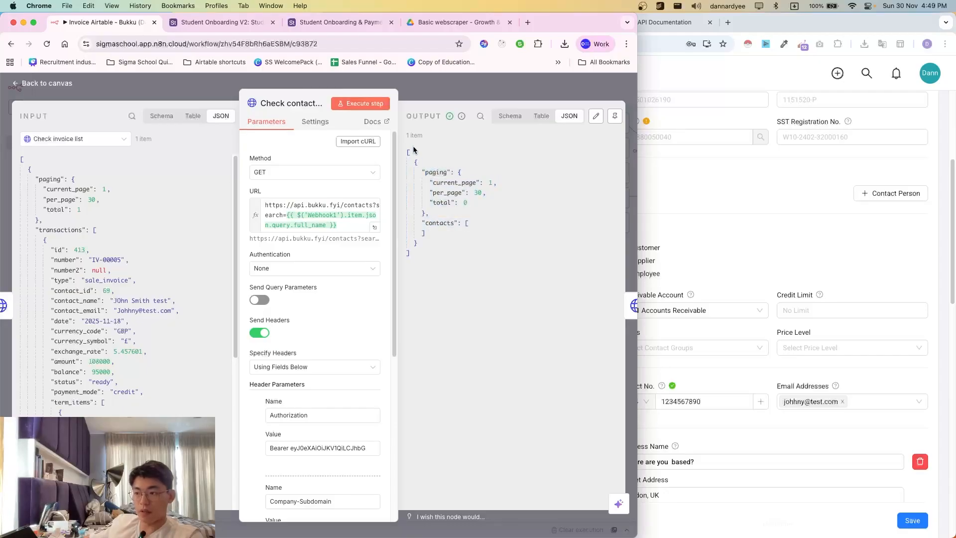
left_click(456, 91)
- Confirm the contact-email condition evaluates to undefined, then scroll the canvas to the Webhook1 chain
double_click(310, 357)
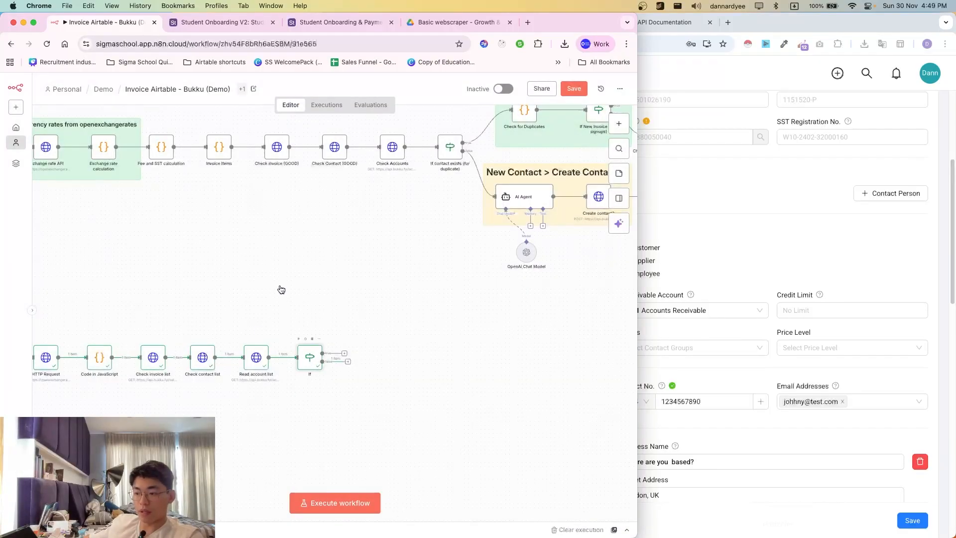
left_click(274, 164)
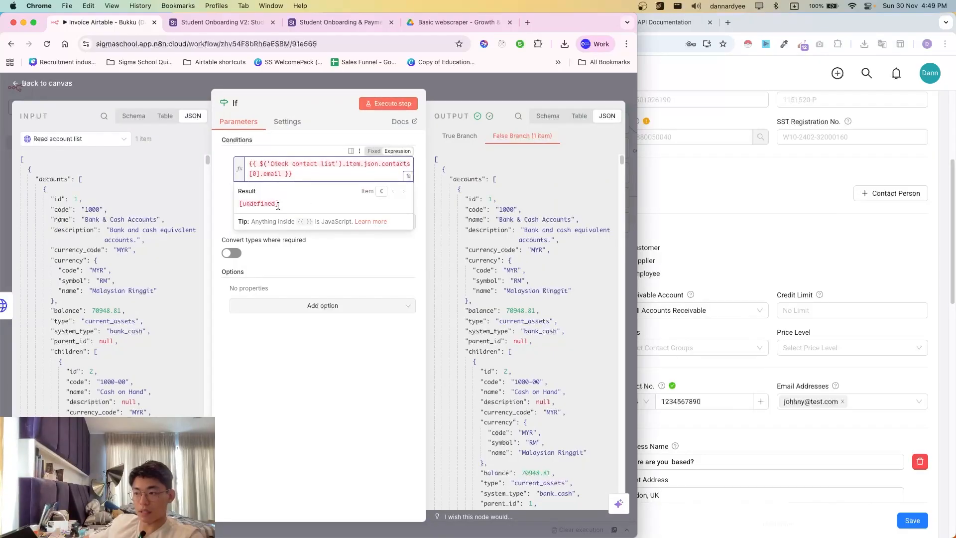
left_click(472, 80)
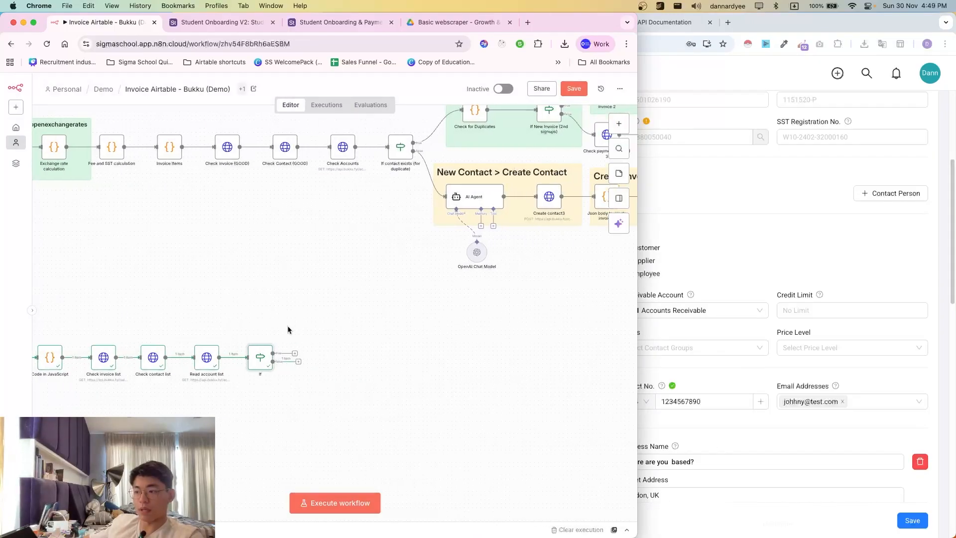
scroll(393, 392, "left", 3)
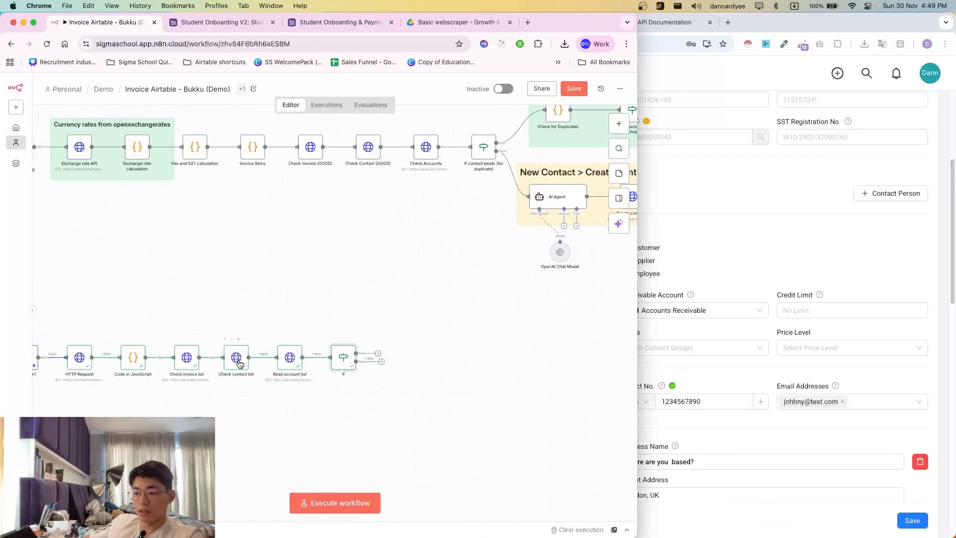
scroll(264, 366, "left", 1)
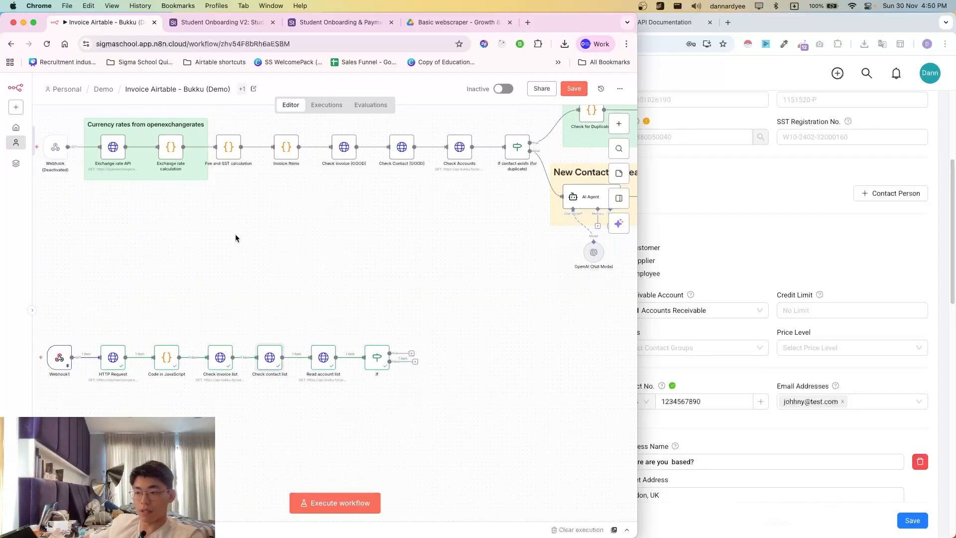
- Review what Check invoice list's search URL resolves to
double_click(278, 363)
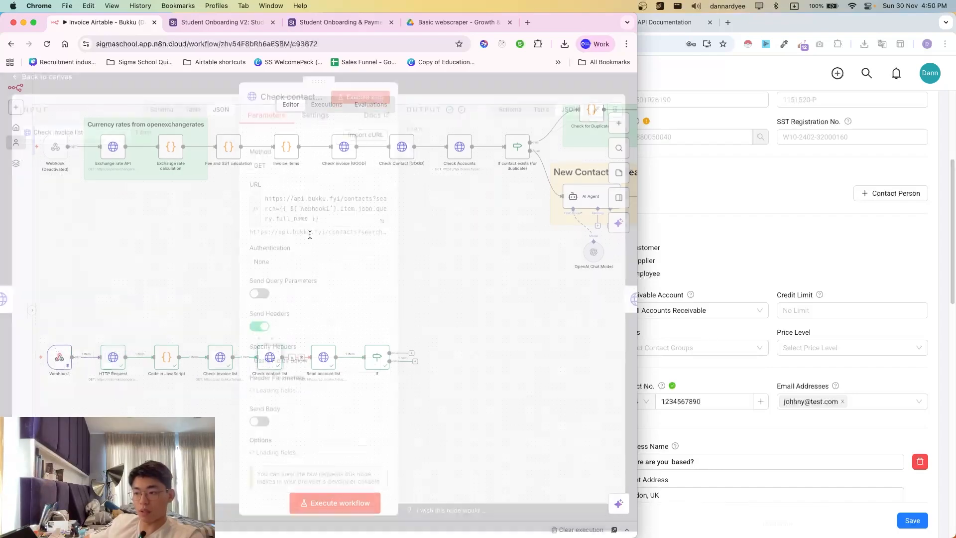
key("Escape")
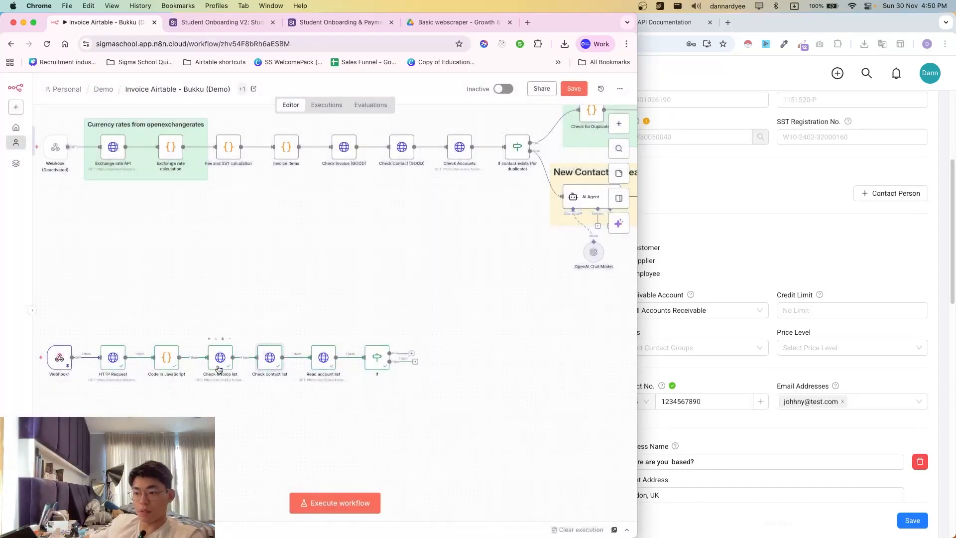
double_click(219, 367)
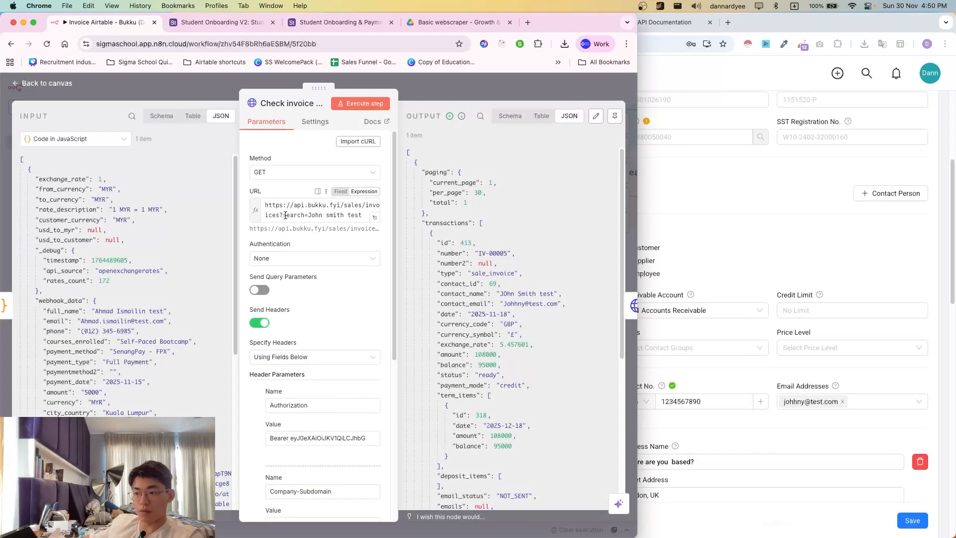
left_click(324, 217)
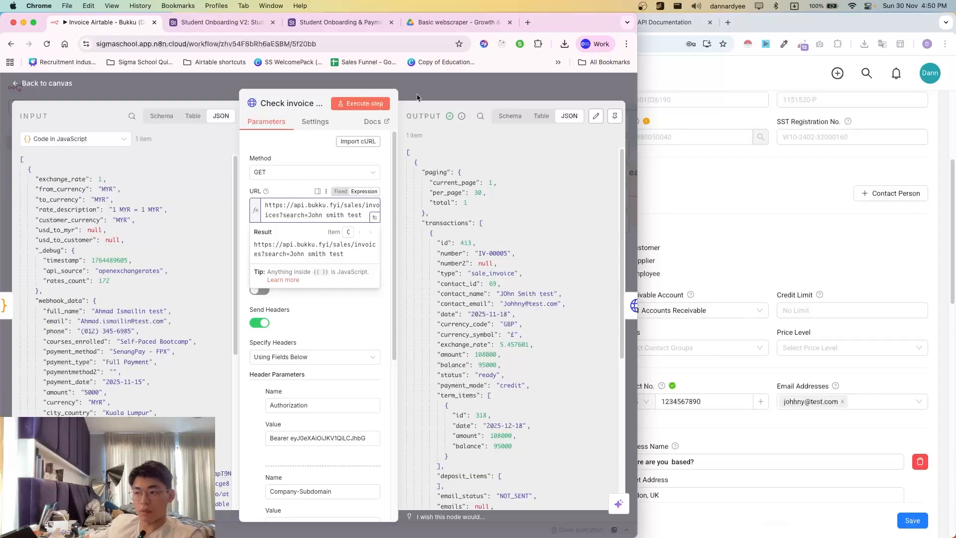
left_click(75, 139)
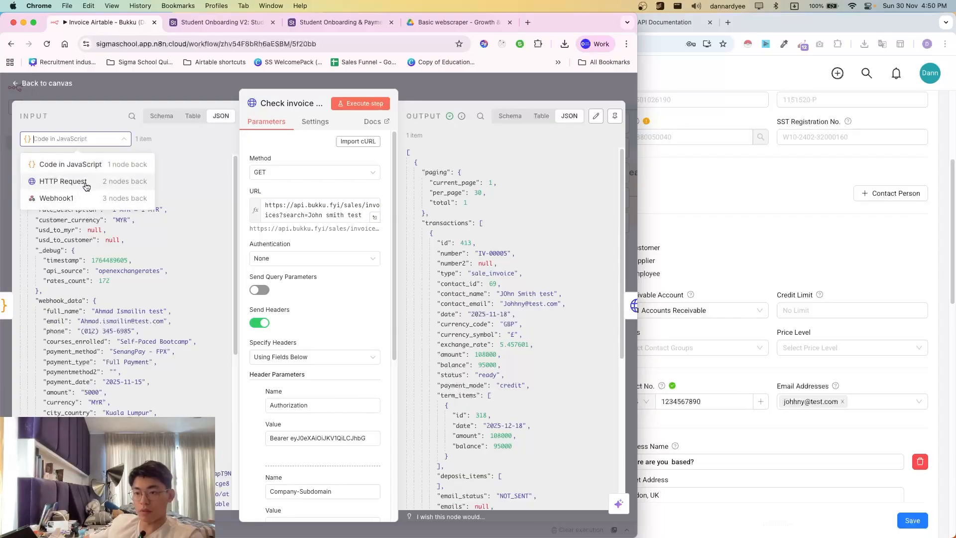
left_click(424, 86)
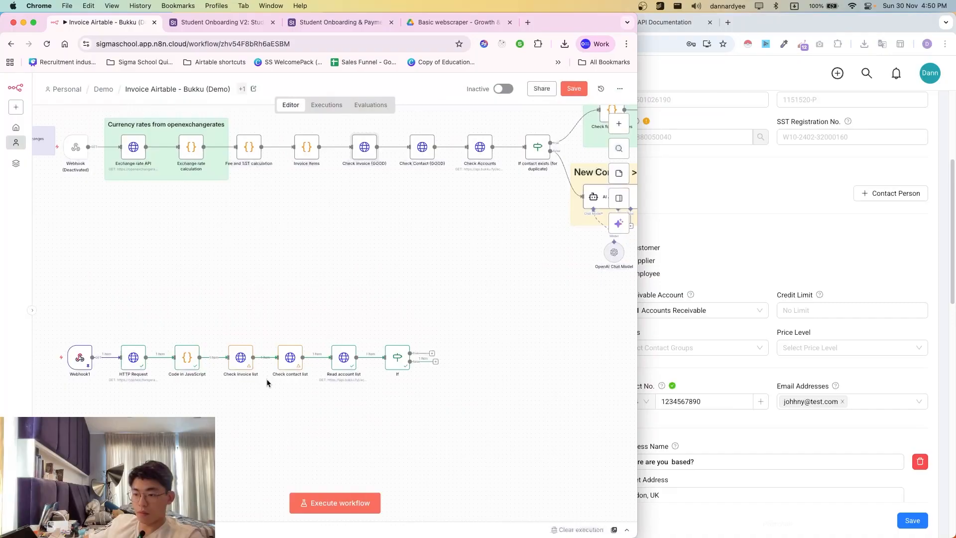
double_click(245, 360)
key("Escape")
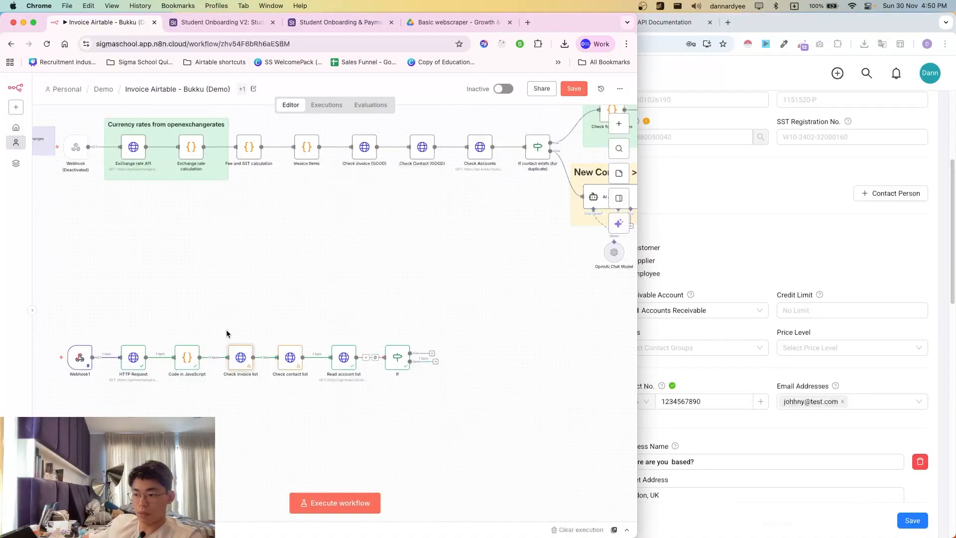
- Execute the workflow and confirm the invoice and contact searches both return zero matches
key("super+Return")
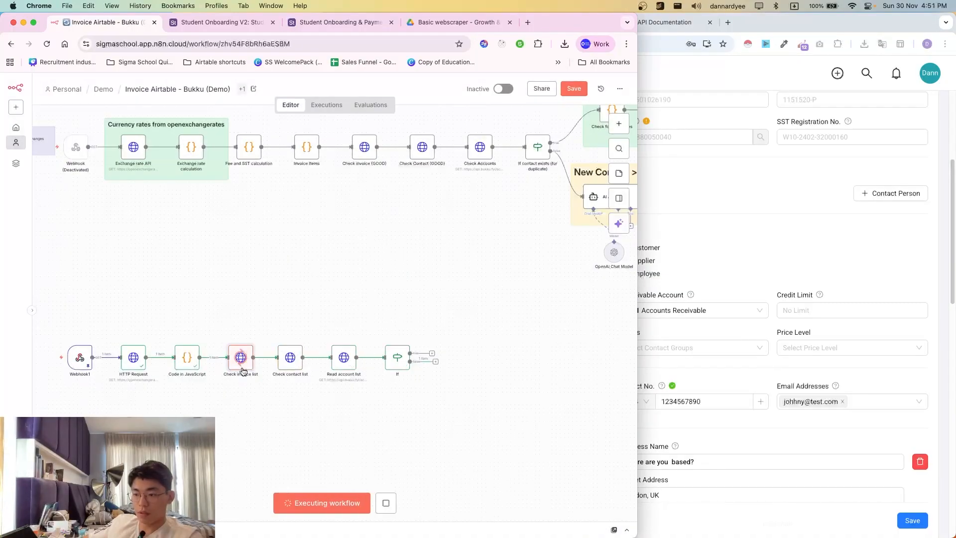
double_click(242, 361)
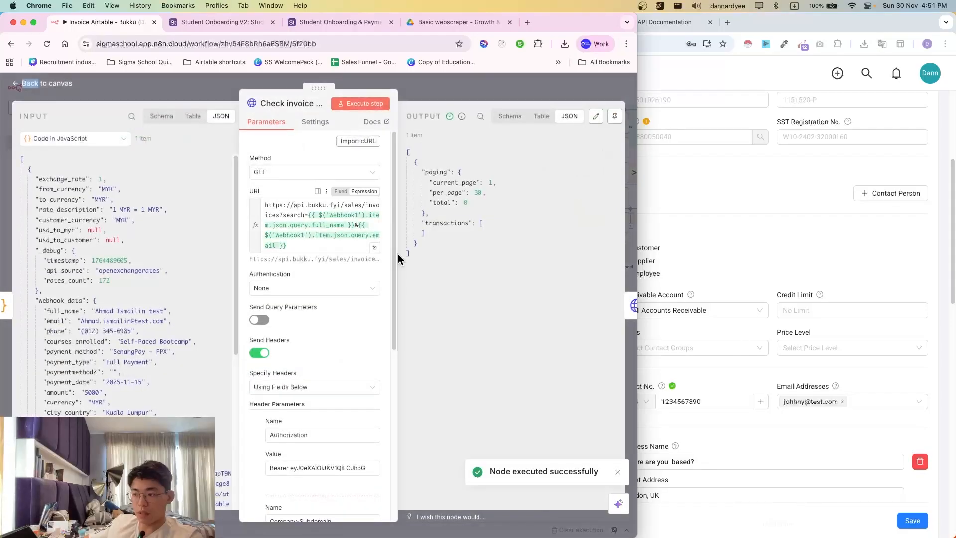
left_click(628, 305)
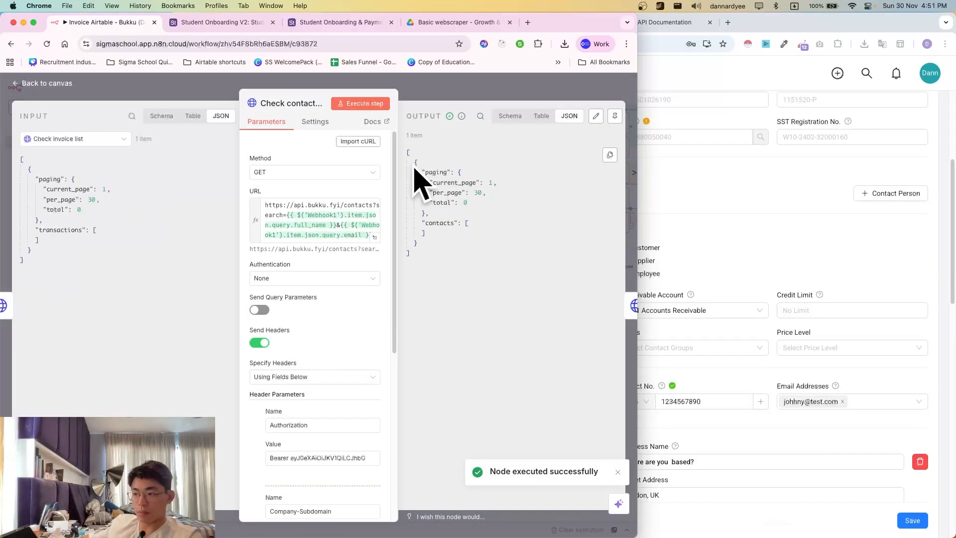
left_click(306, 228)
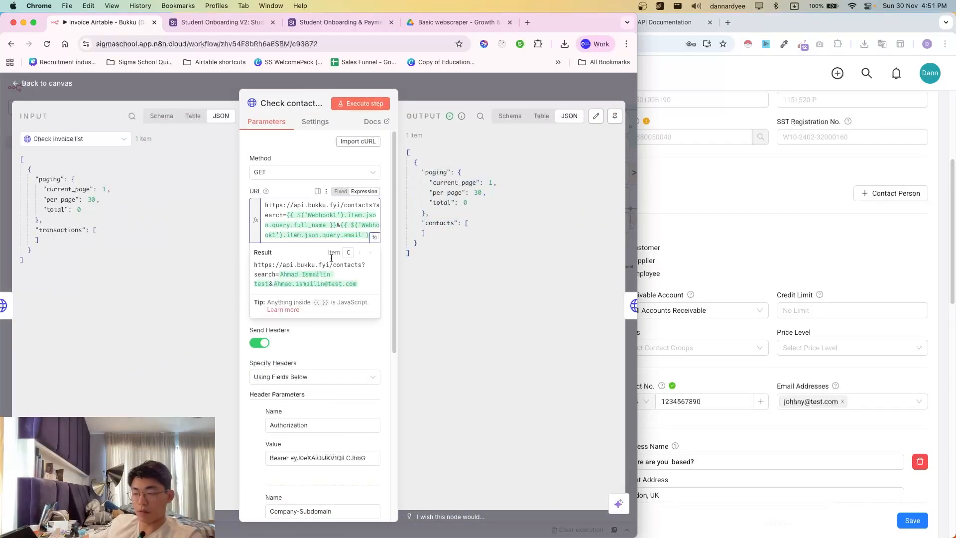
left_click(429, 97)
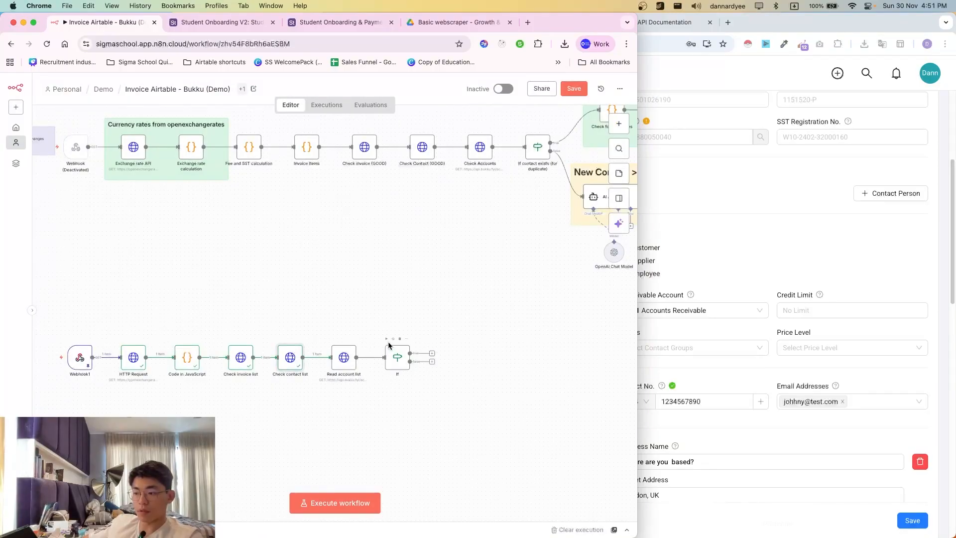
key("super+Return")
scroll(437, 389, "right", 4)
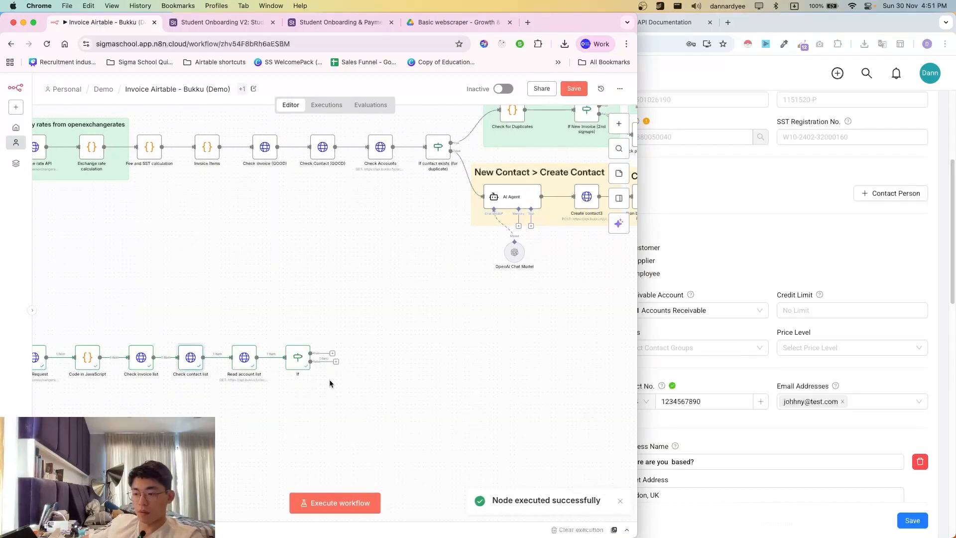
scroll(522, 270, "right", 5)
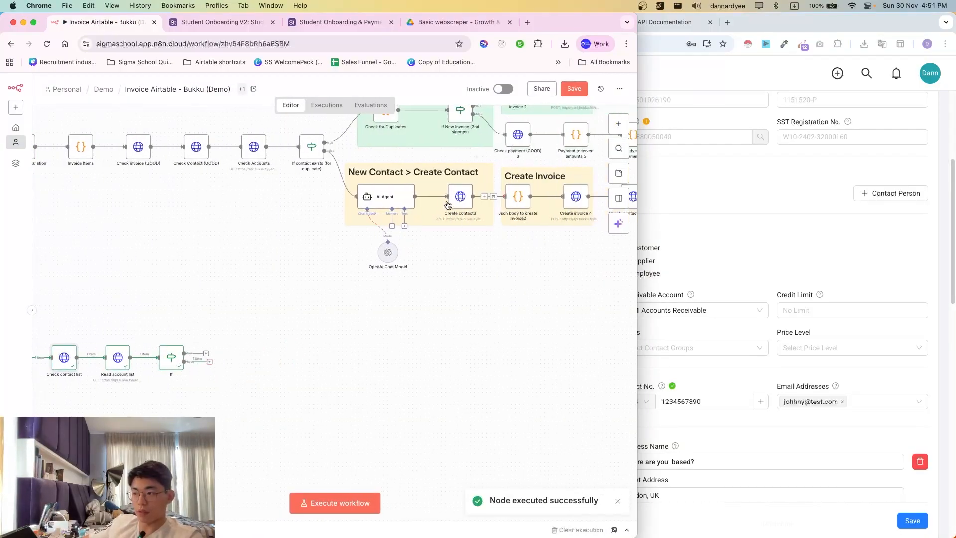
scroll(481, 349, "left", 3)
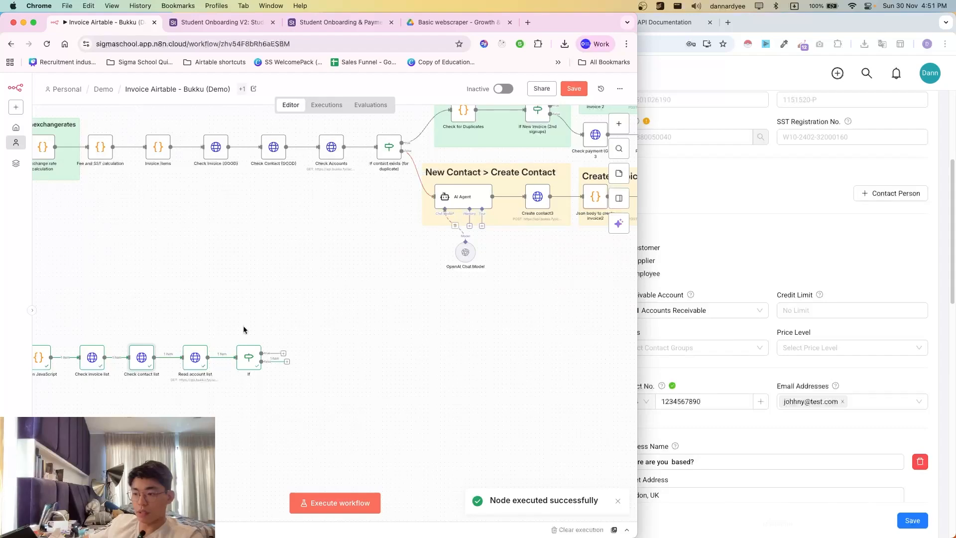
left_click(332, 18)
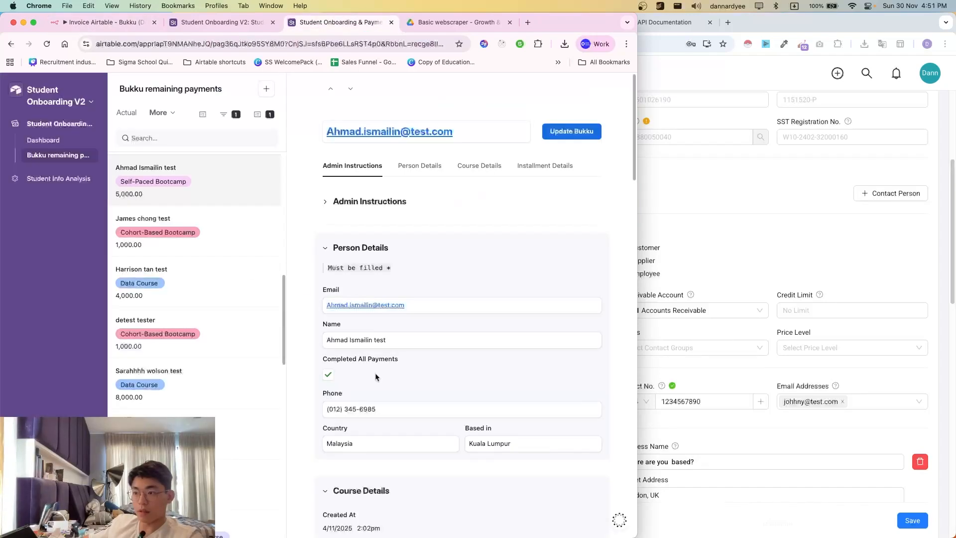
scroll(362, 229, "down", 3)
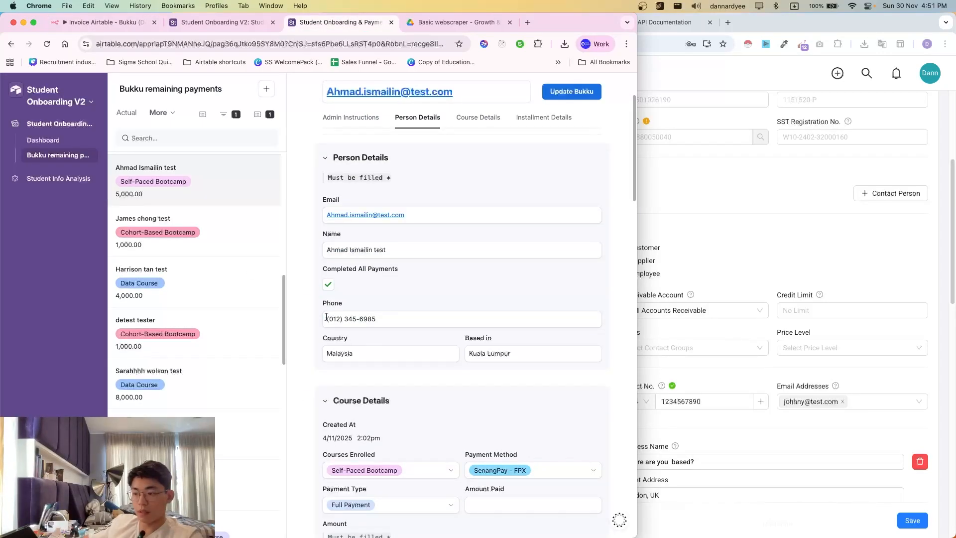
left_click_drag(326, 317, 394, 322)
left_click(347, 319)
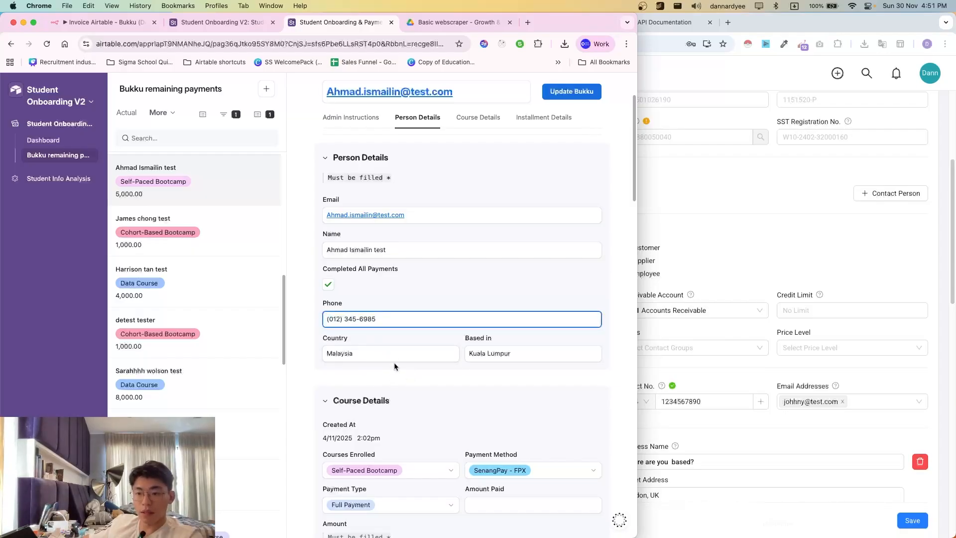
scroll(368, 355, "down", 1)
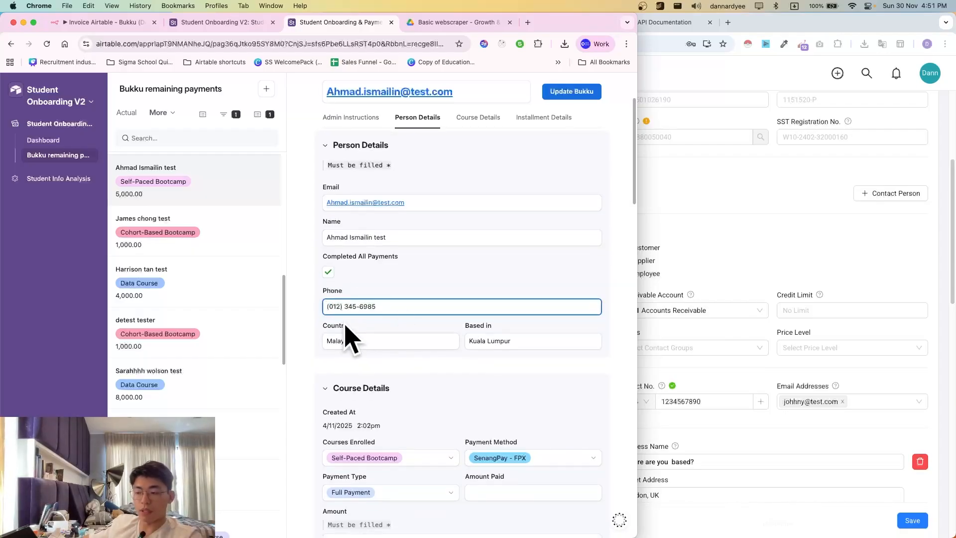
left_click_drag(322, 307, 388, 313)
left_click(391, 311)
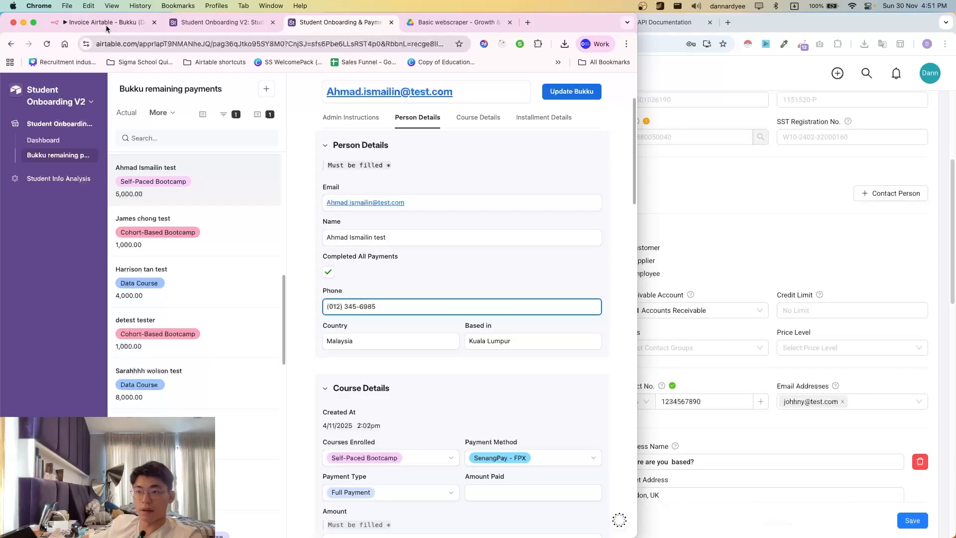
left_click(125, 26)
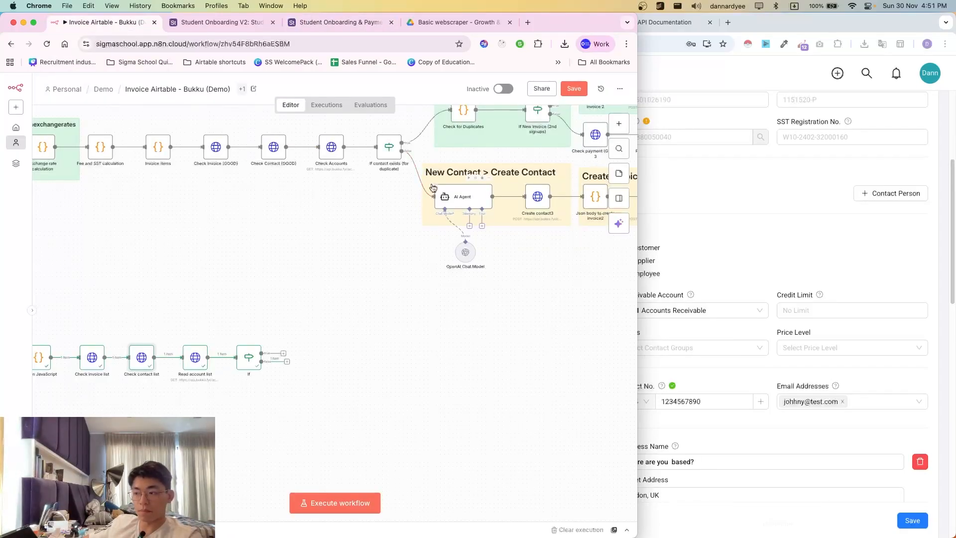
mouse_move(400, 180)
left_mouse_down()
mouse_move(519, 315)
mouse_move(358, 169)
mouse_move(375, 177)
left_mouse_up()
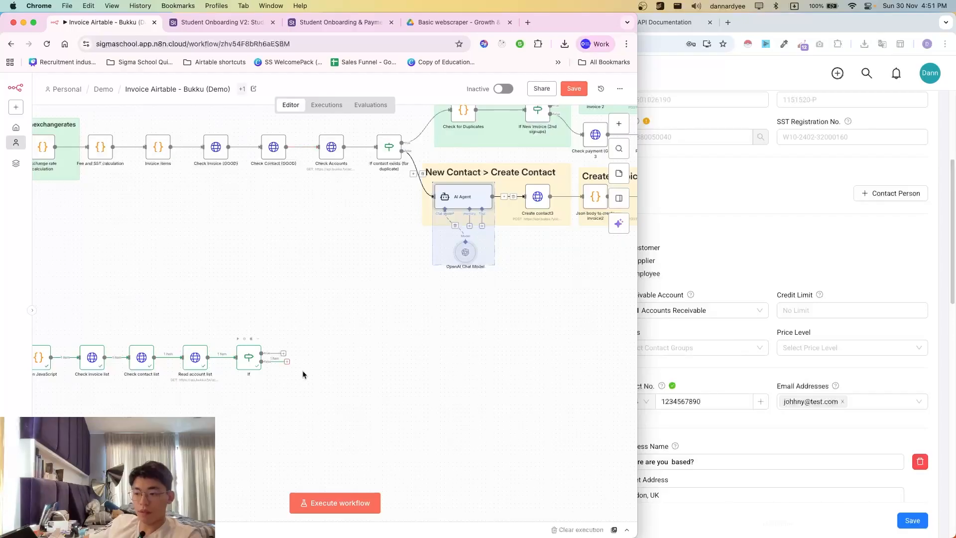
left_click(385, 199)
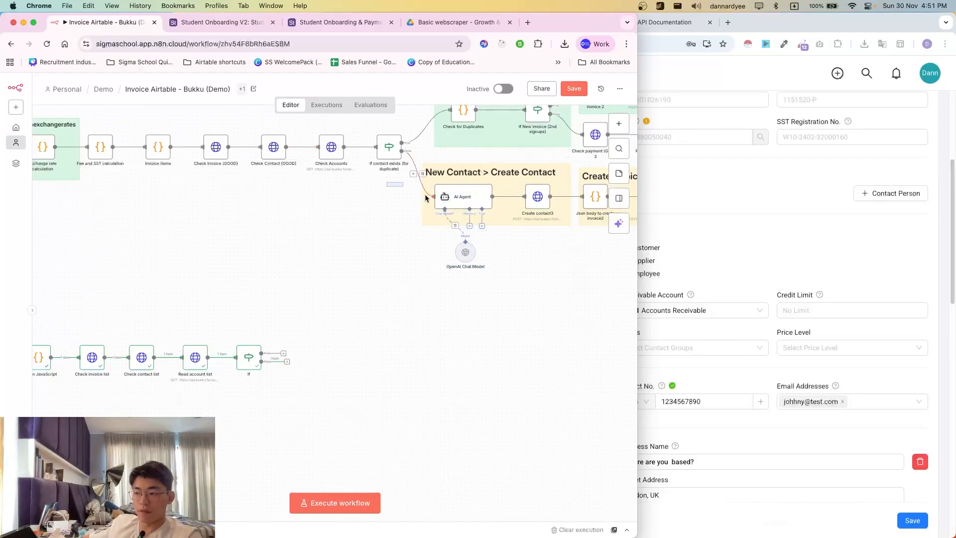
left_click_drag(425, 195, 508, 294)
left_click(508, 294)
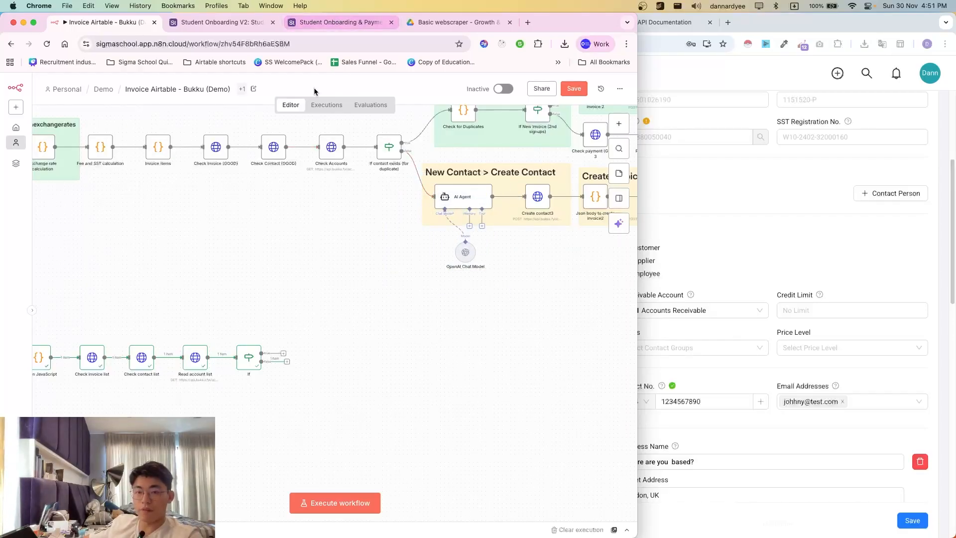
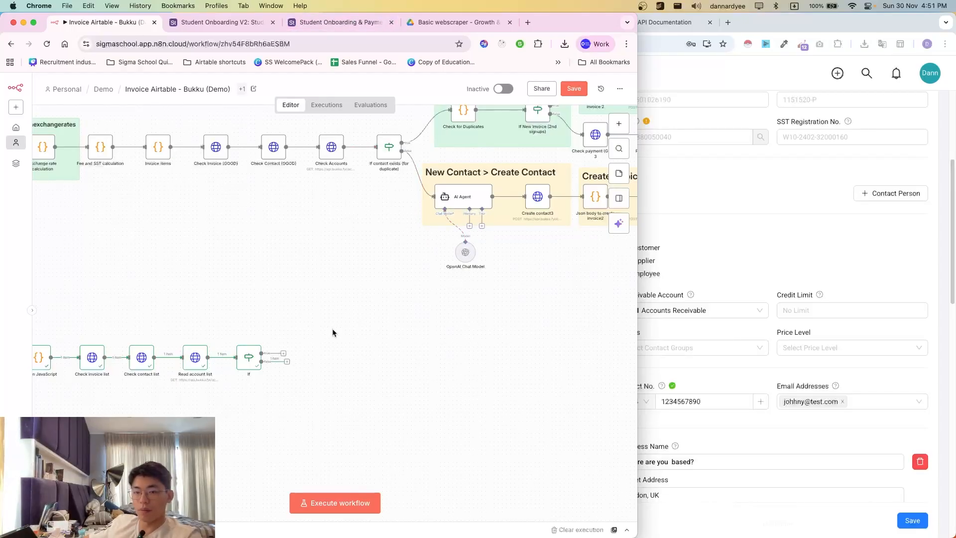
- Scroll to the If branch and select the AI Agent with its chat model
scroll(333, 333, "right", 2)
scroll(360, 389, "right", 3)
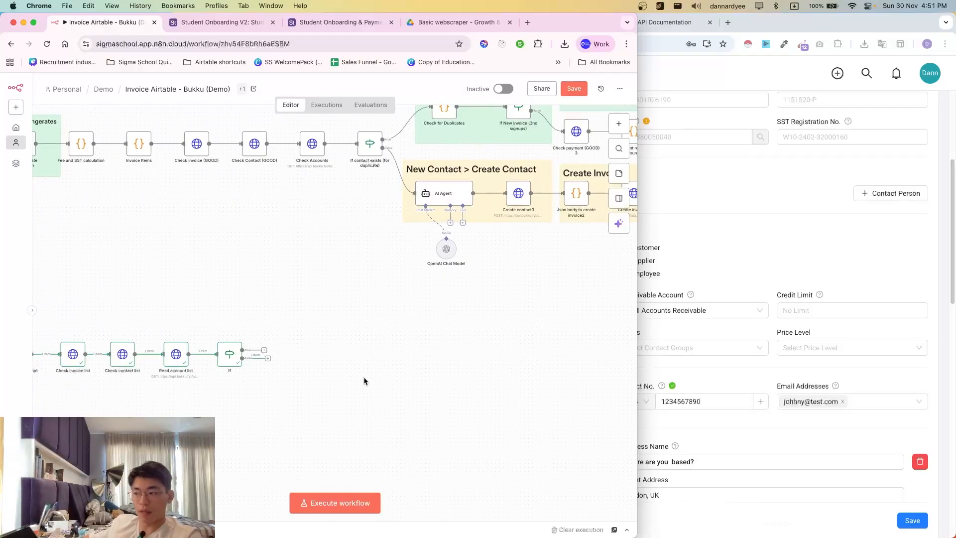
left_click_drag(260, 358, 369, 405)
left_click(391, 213)
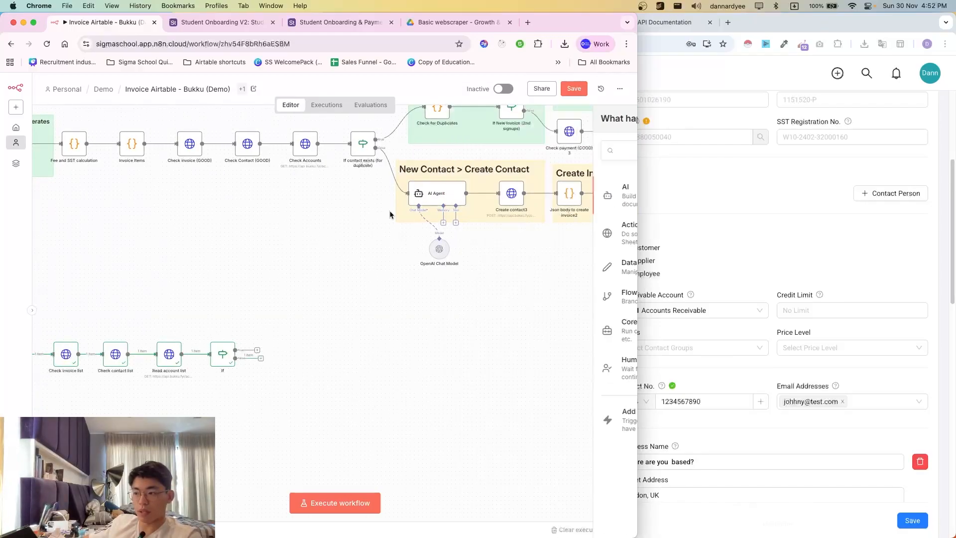
left_click_drag(386, 179, 503, 303)
left_click(365, 205)
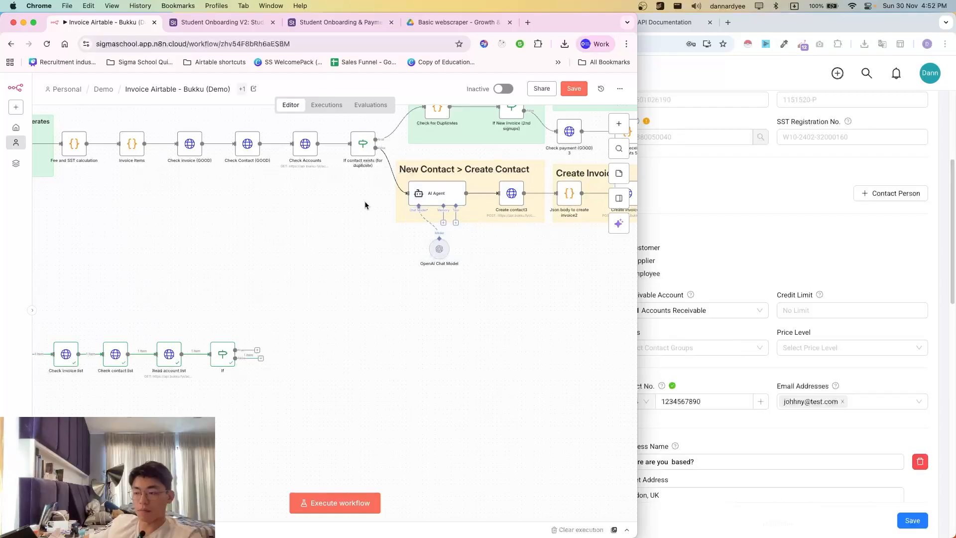
- Open the AI Agent node and read its full prompt
double_click(437, 200)
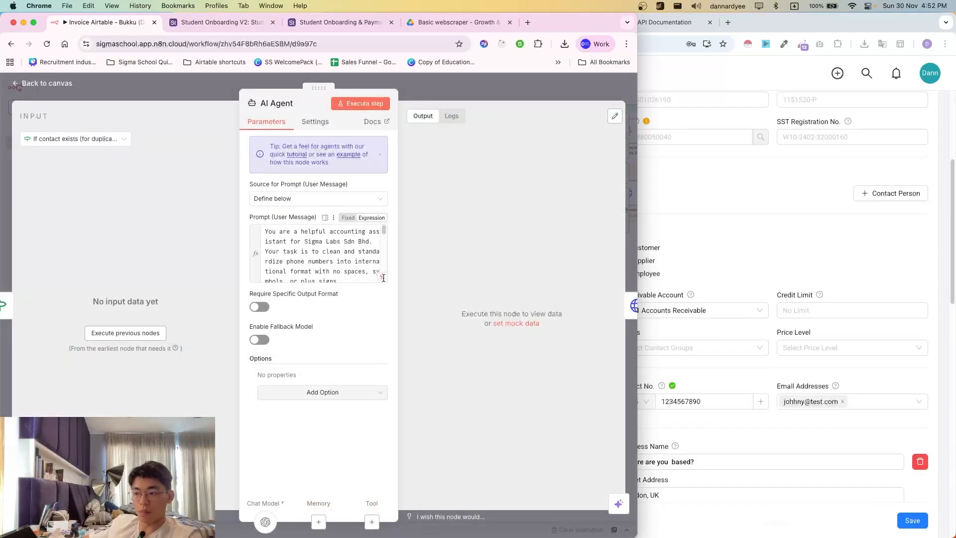
left_click(382, 276)
scroll(318, 299, "down", 2)
scroll(332, 299, "up", 6)
scroll(332, 298, "up", 3)
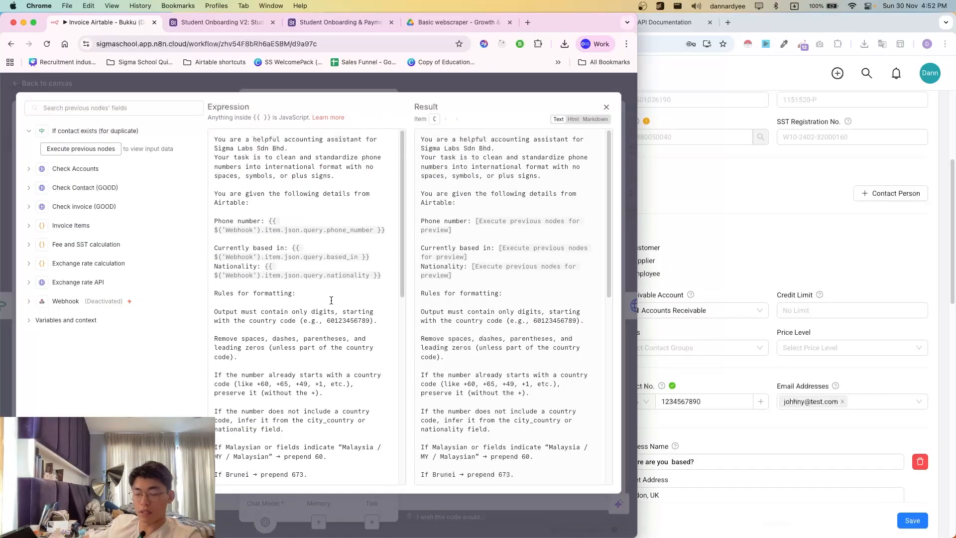
left_click(447, 82)
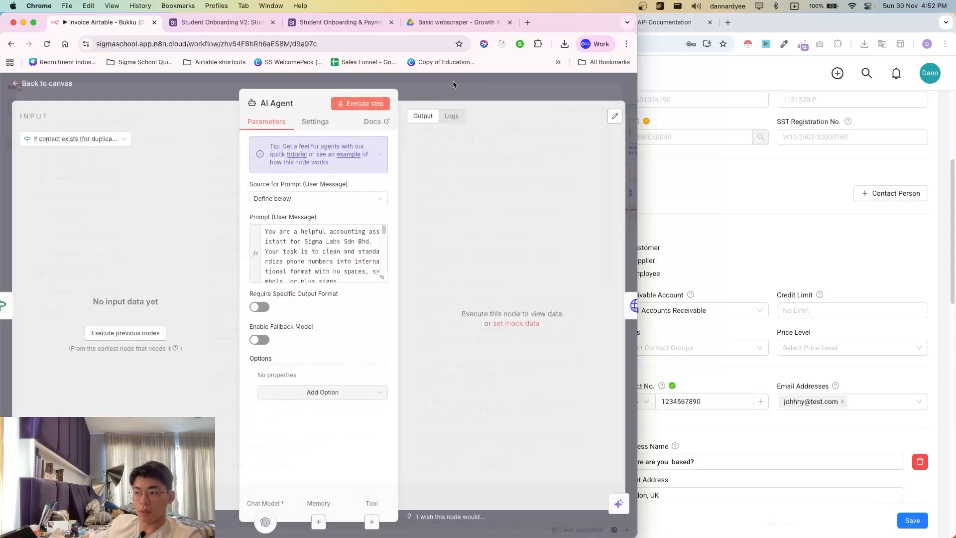
left_click(448, 83)
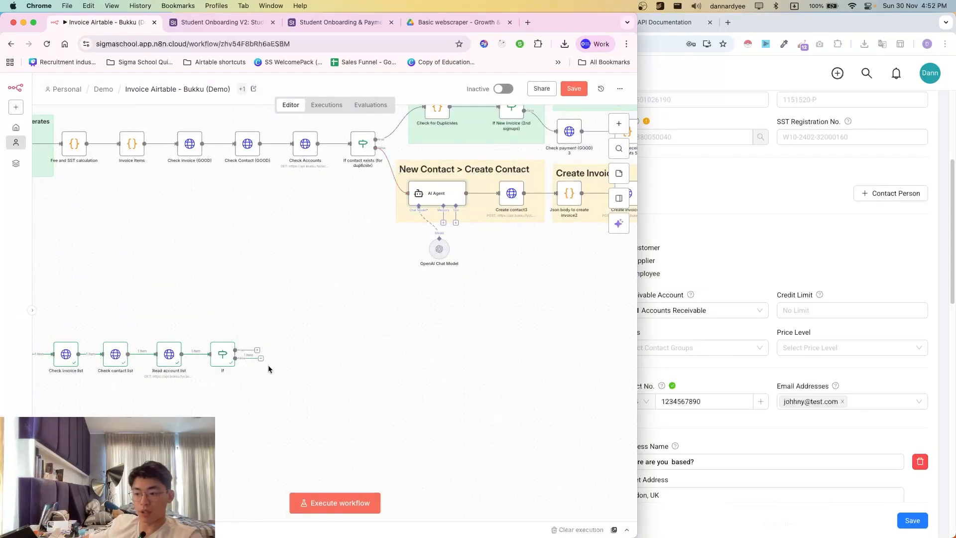
- Duplicate Read account list with Cmd+D and attach the copy after the If node
left_click(260, 357)
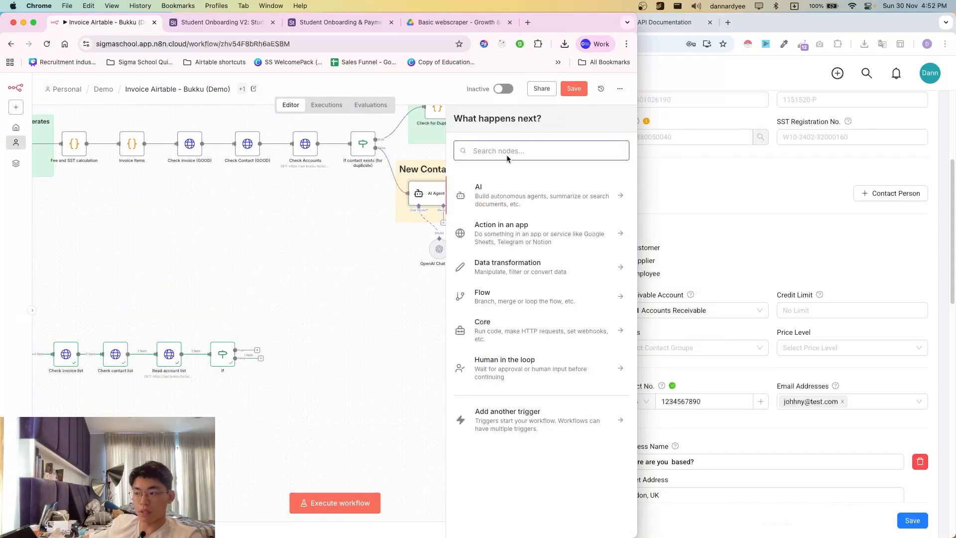
left_click(258, 340)
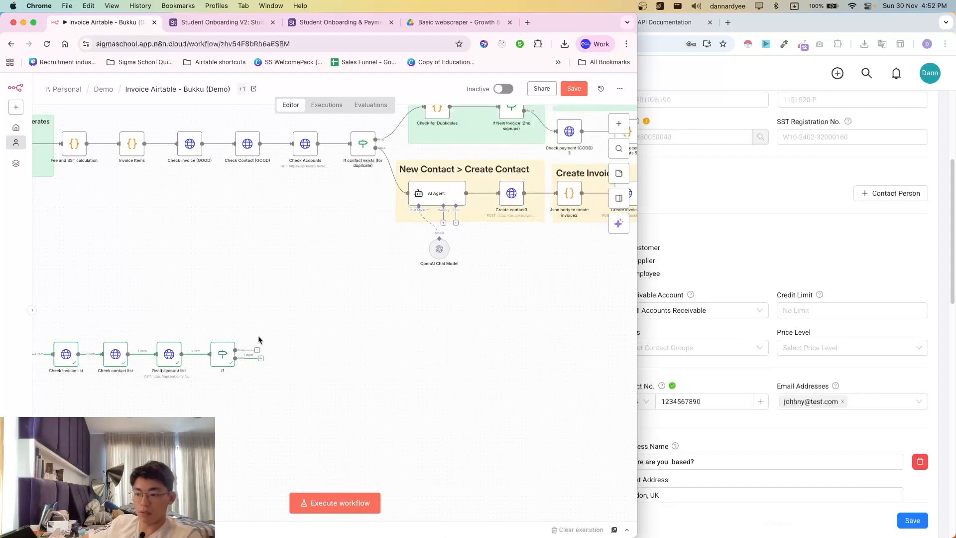
left_click(170, 363)
key("super+d")
left_click_drag(195, 383, 281, 386)
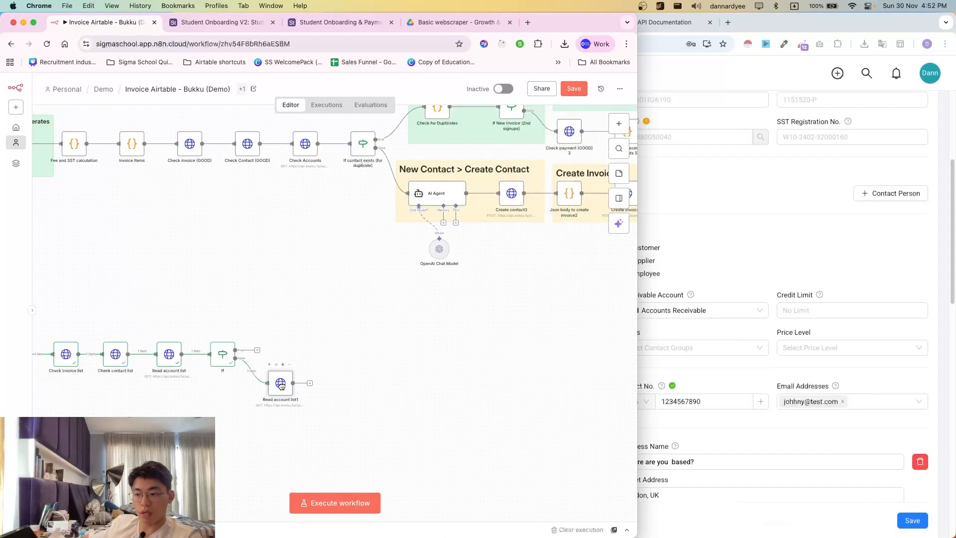
left_click(732, 273)
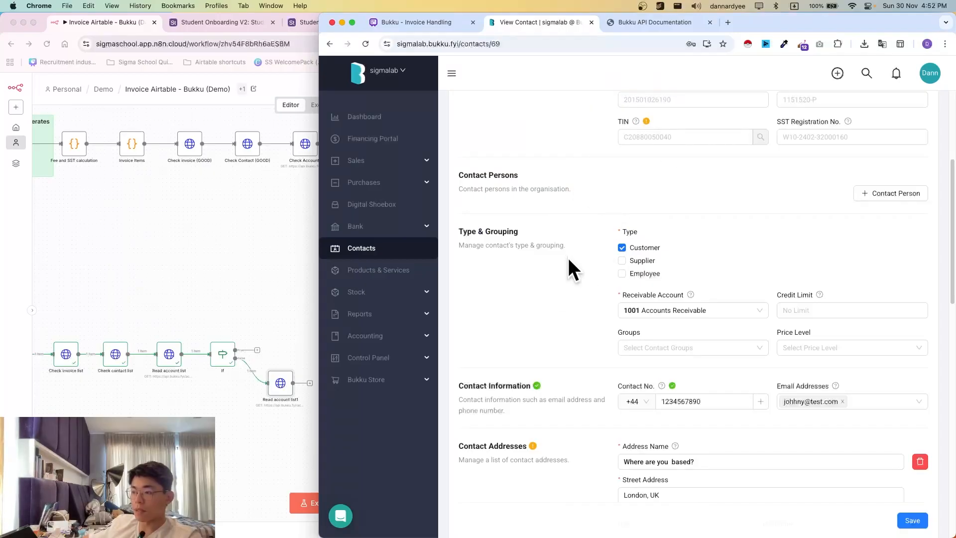
- Find the Create Contact endpoint in the Bukku API documentation's Contact section
scroll(566, 256, "up", 2)
left_click(656, 24)
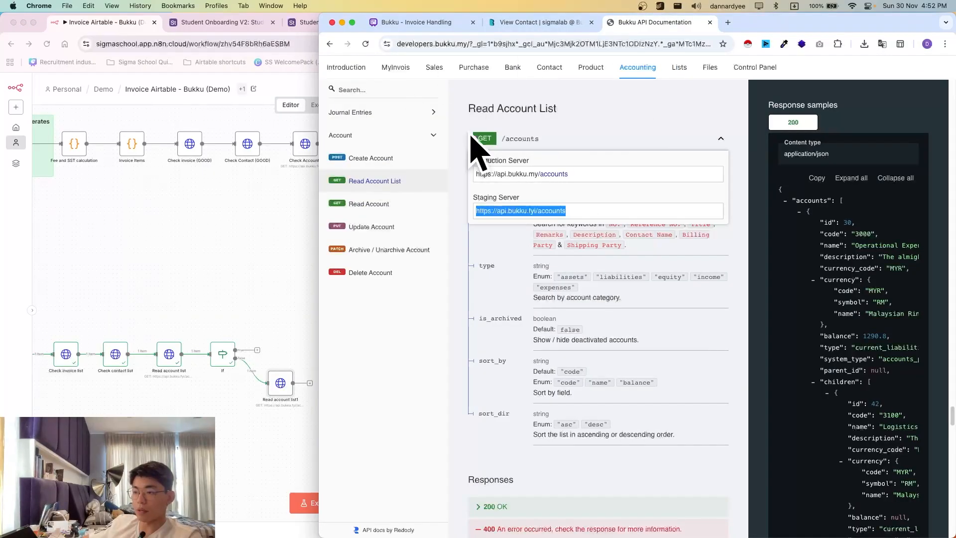
left_click(549, 67)
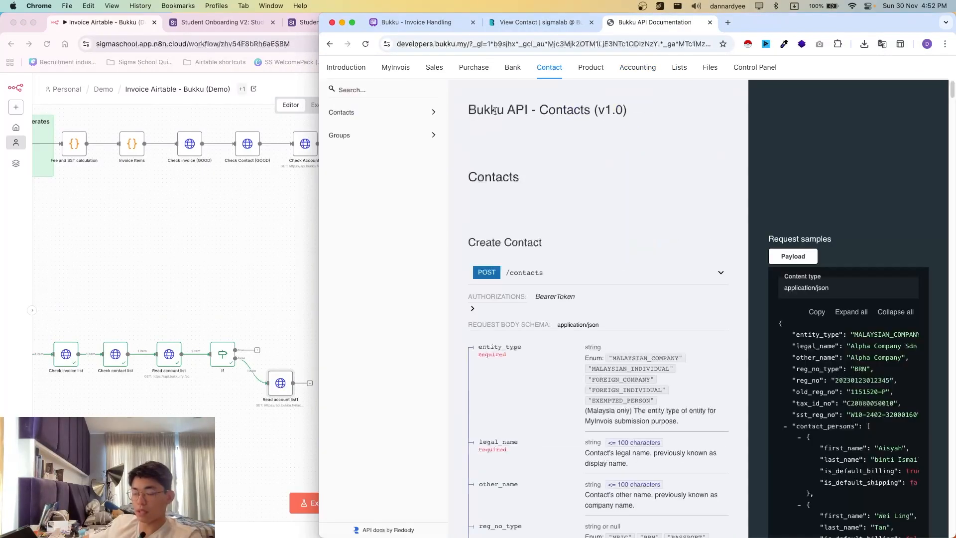
left_click(373, 112)
scroll(462, 163, "down", 2)
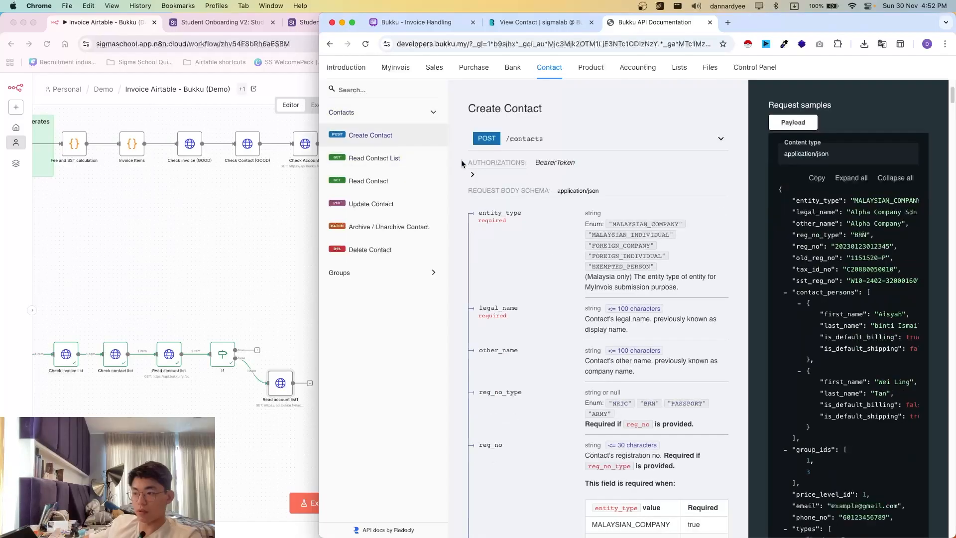
scroll(663, 329, "down", 10)
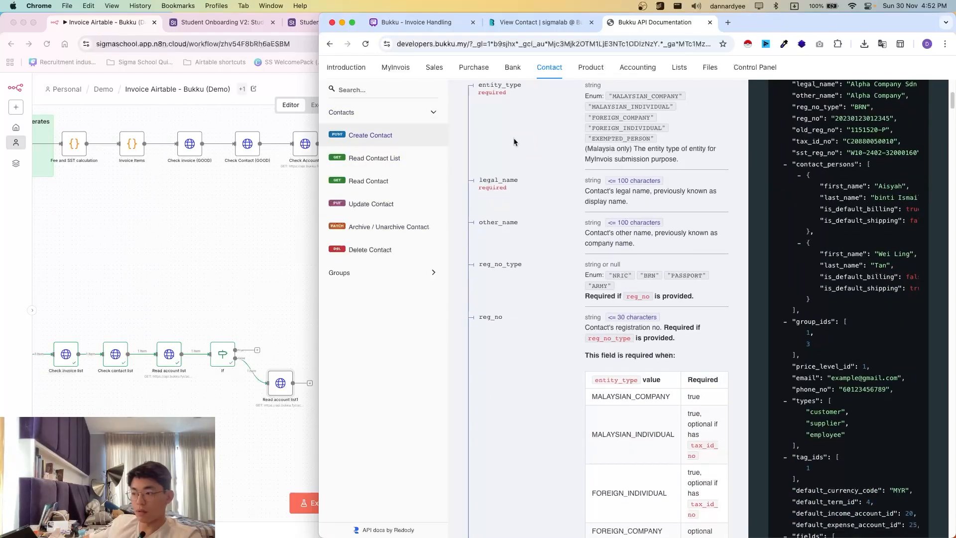
scroll(531, 265, "down", 6)
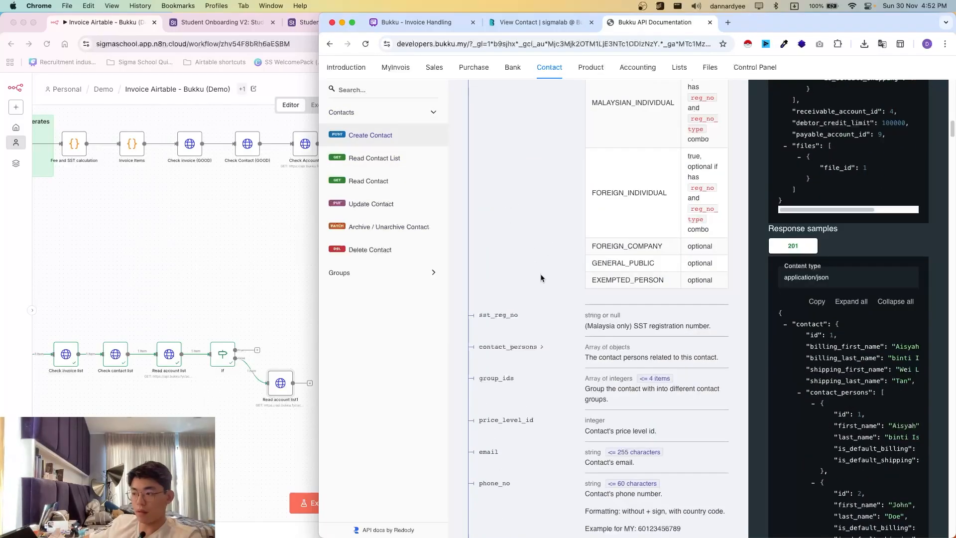
scroll(541, 277, "up", 15)
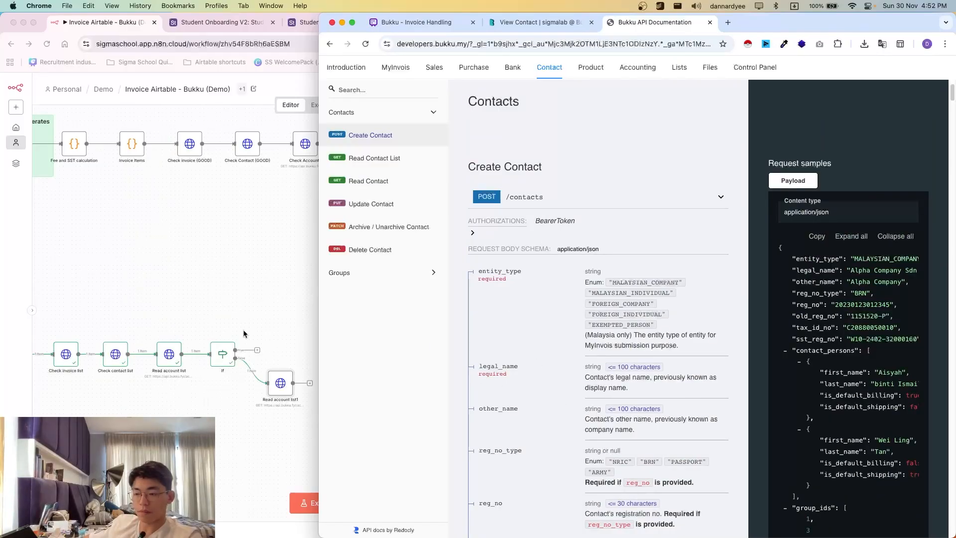
scroll(571, 388, "down", 10)
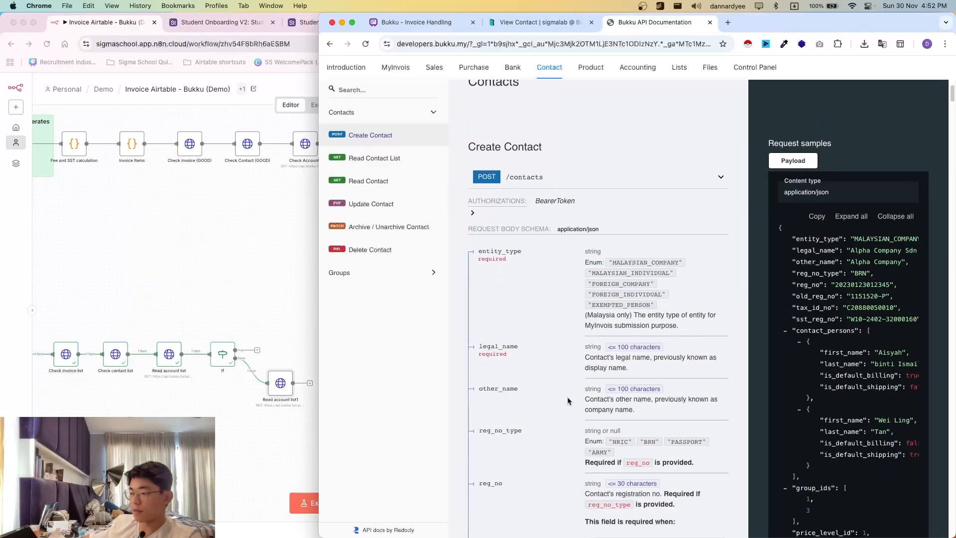
scroll(573, 398, "up", 8)
left_click(269, 298)
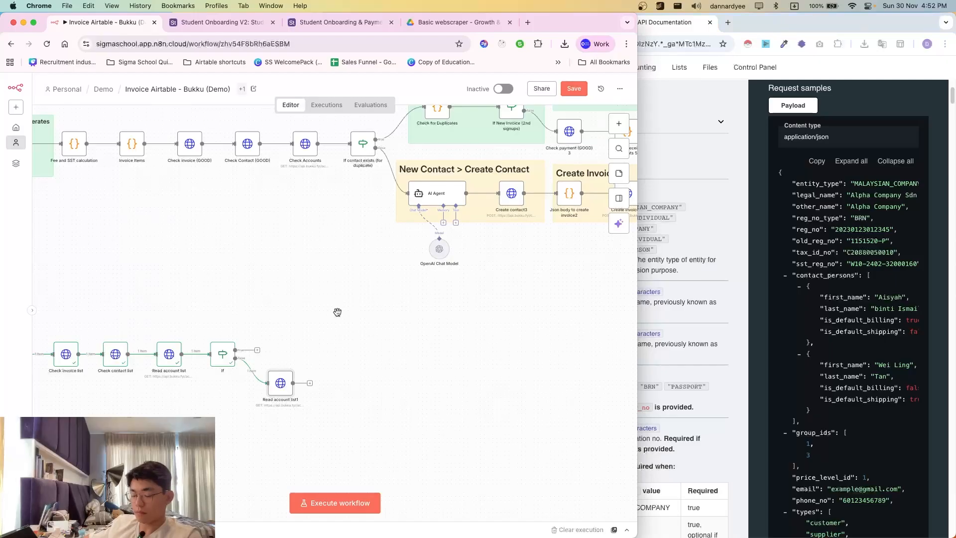
- Note that entity_type and legal_name are required Create Contact fields
scroll(702, 332, "up", 3)
left_click(702, 332)
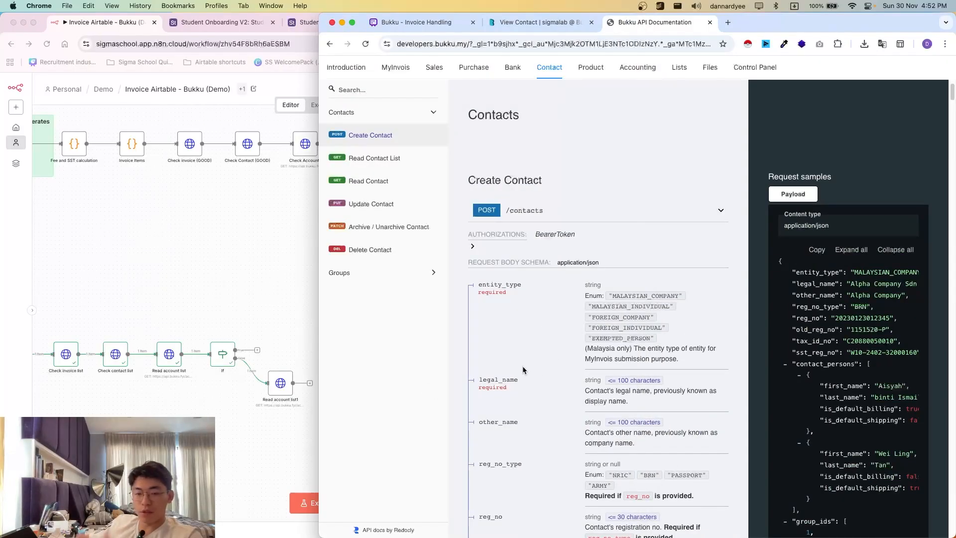
scroll(545, 379, "down", 3)
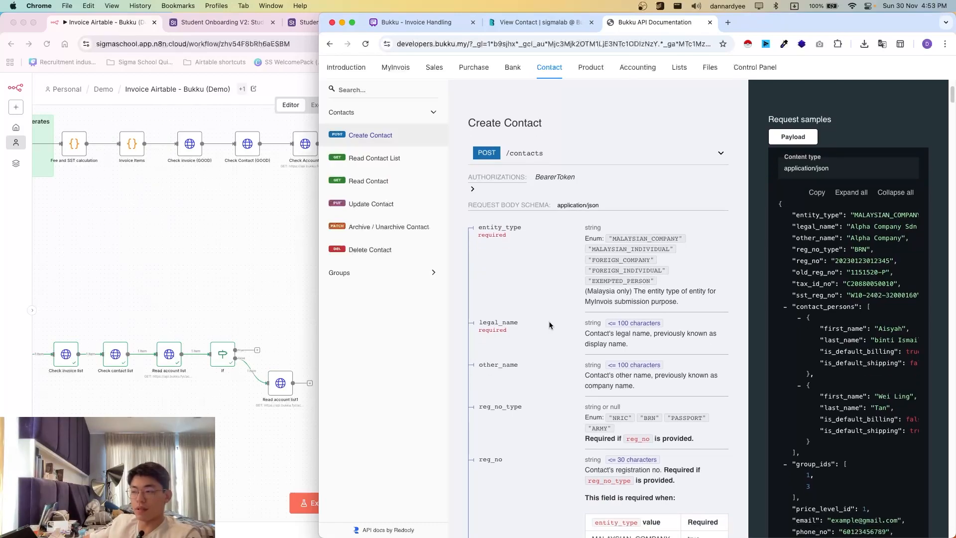
scroll(551, 323, "up", 3)
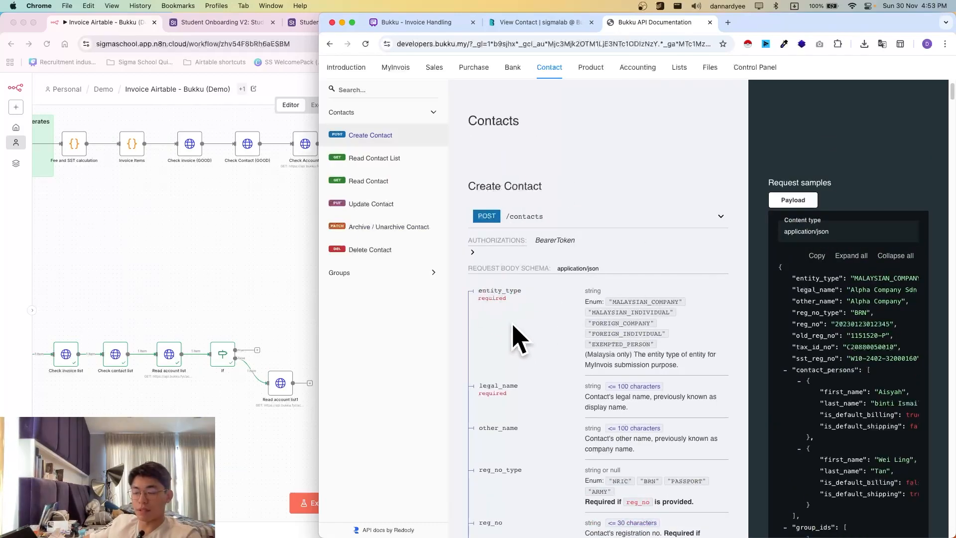
scroll(515, 332, "down", 1)
scroll(524, 323, "down", 2)
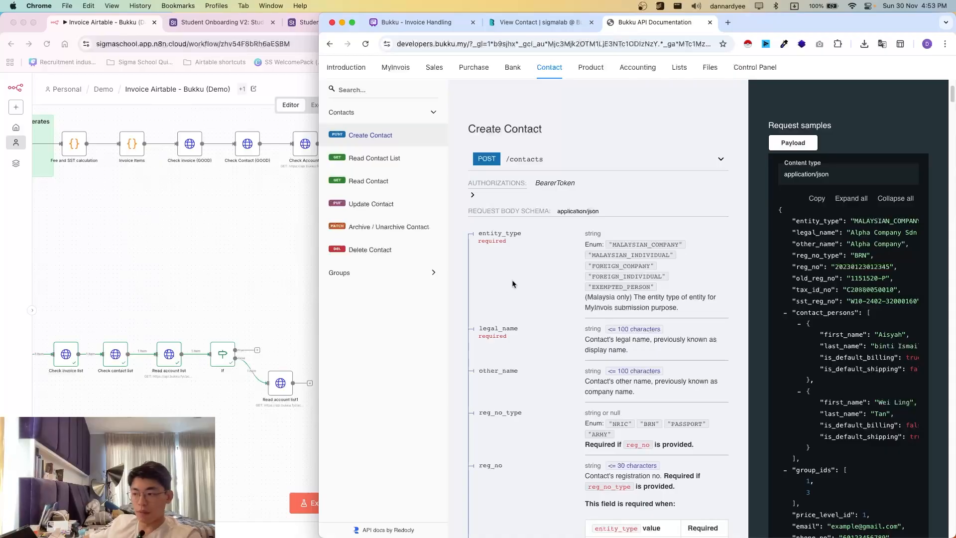
scroll(514, 310, "down", 5)
left_click_drag(481, 158, 504, 153)
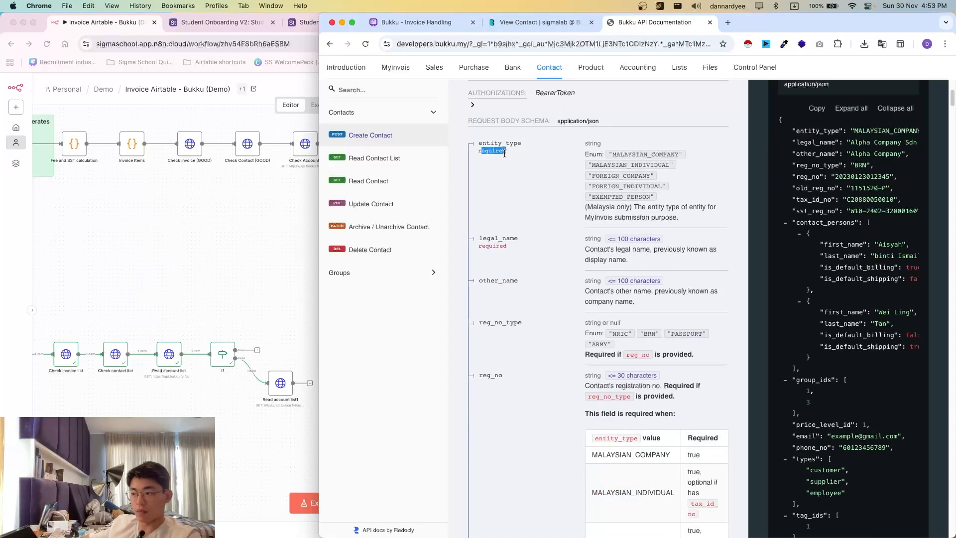
left_click_drag(482, 247, 512, 250)
left_click(517, 298)
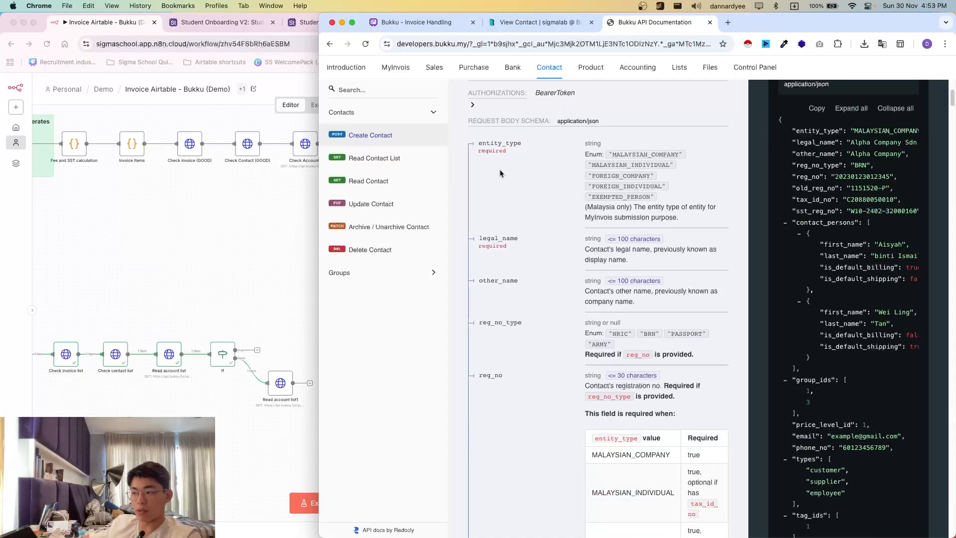
- Read the Create Contact docs' description of the contact types
scroll(520, 175, "down", 20)
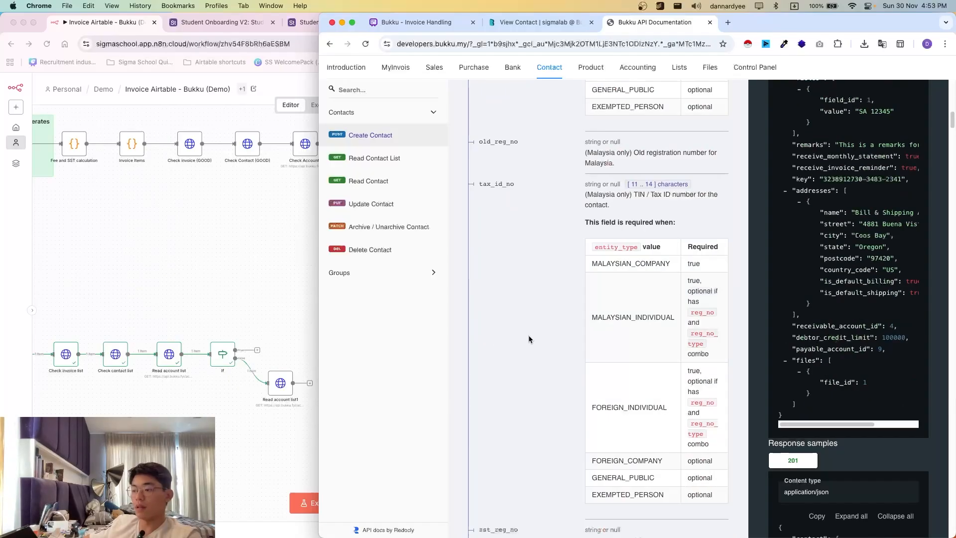
scroll(528, 339, "down", 10)
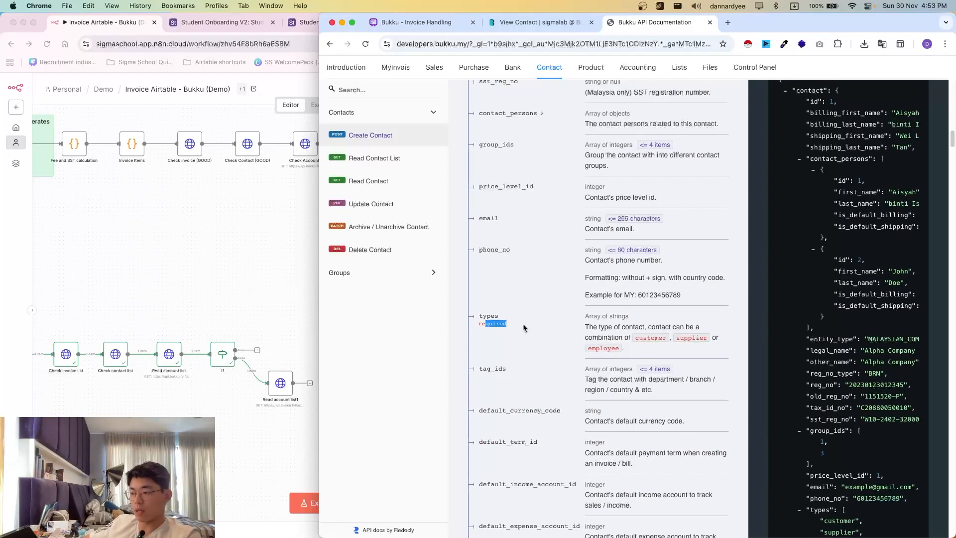
left_click_drag(633, 346, 589, 321)
scroll(588, 323, "down", 5)
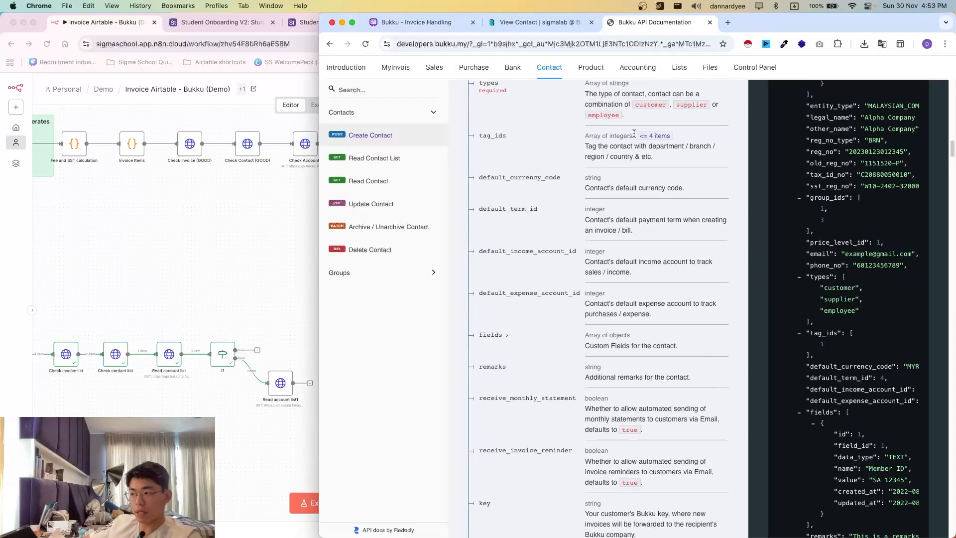
scroll(582, 134, "up", 1)
left_click_drag(635, 135, 667, 130)
left_click(570, 102)
left_click(277, 156)
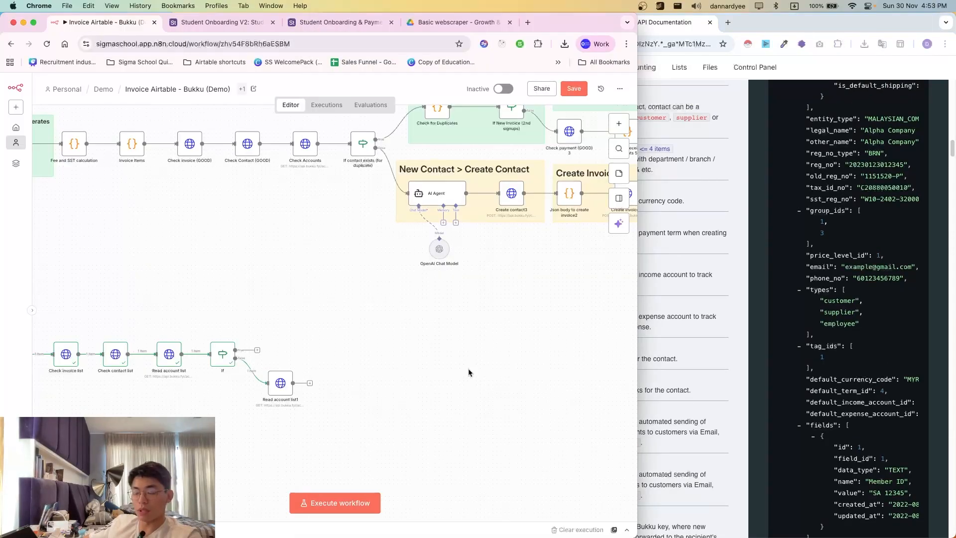
- Scroll through the Create Contact payload sample once more alongside the workflow
left_click(777, 230)
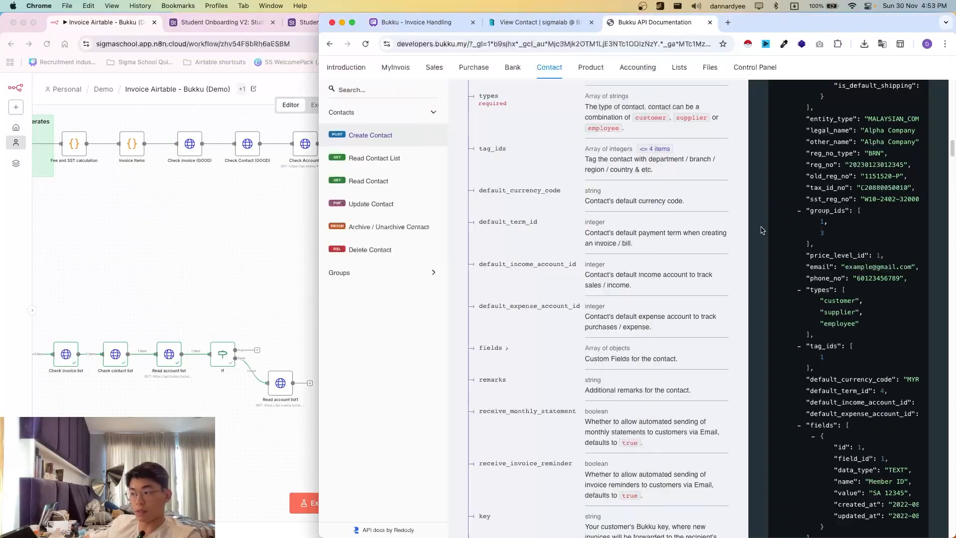
scroll(582, 379, "down", 10)
scroll(574, 332, "up", 15)
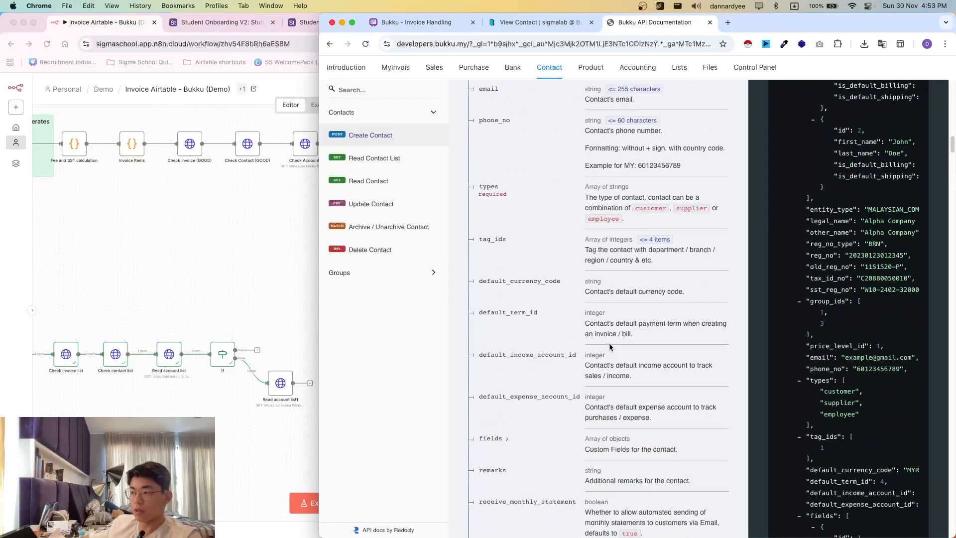
scroll(541, 269, "up", 10)
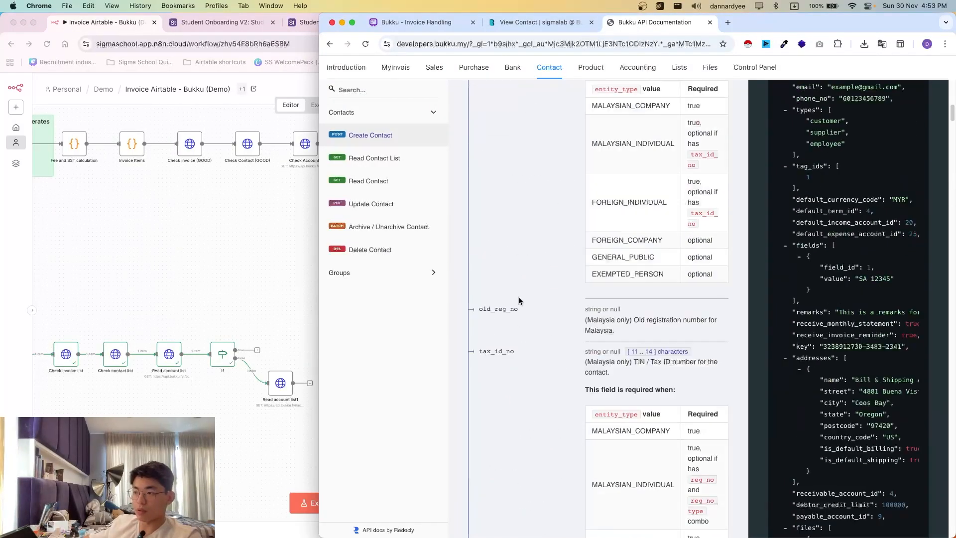
scroll(535, 289, "down", 4)
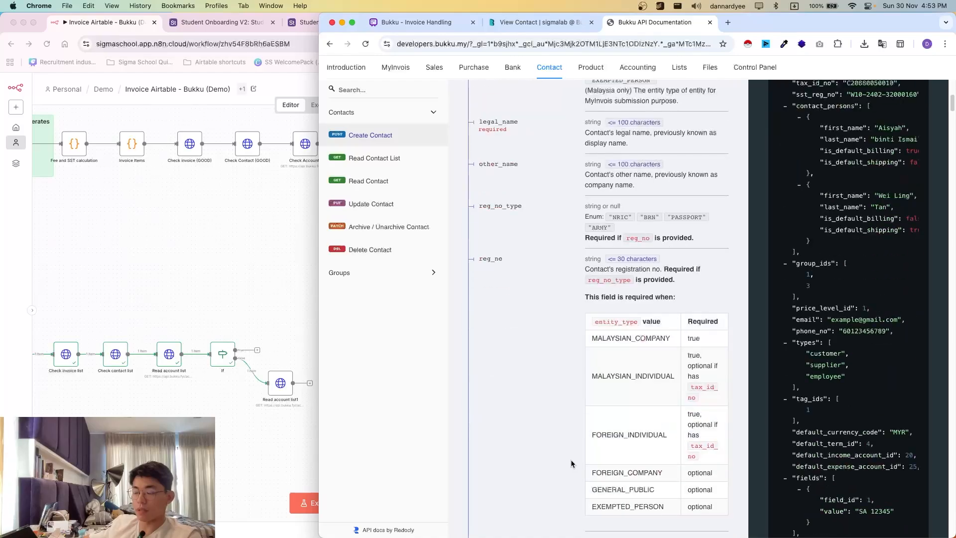
scroll(541, 275, "up", 4)
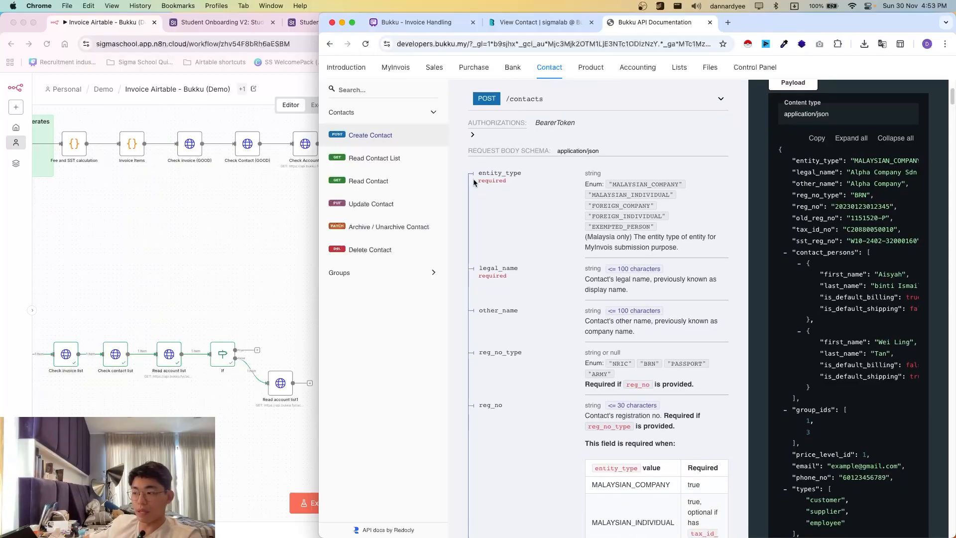
scroll(565, 278, "down", 6)
scroll(602, 381, "up", 6)
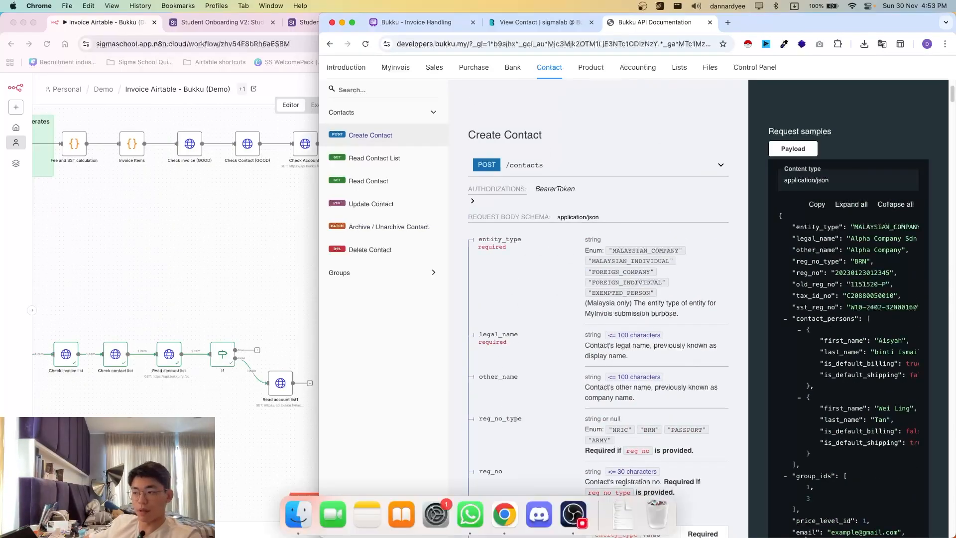
left_click(262, 300)
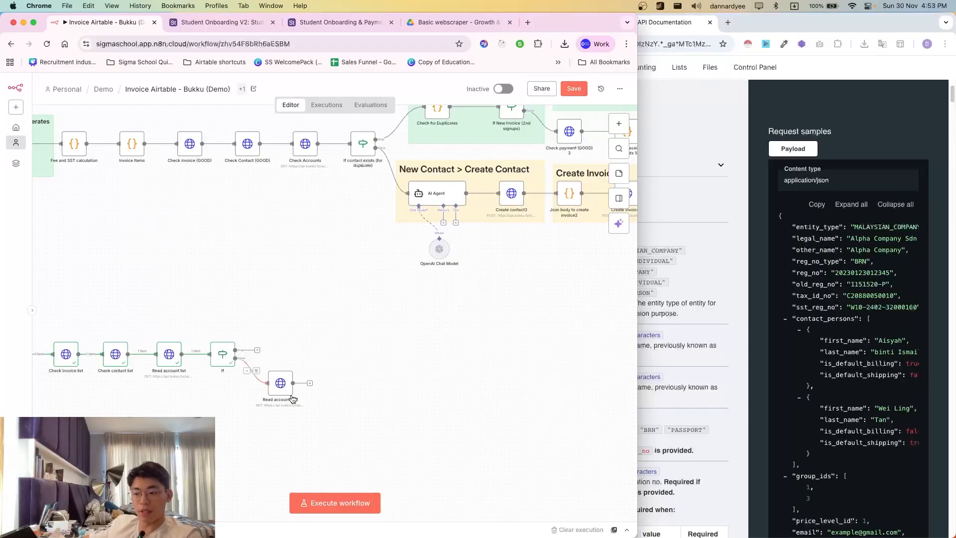
left_click(651, 263)
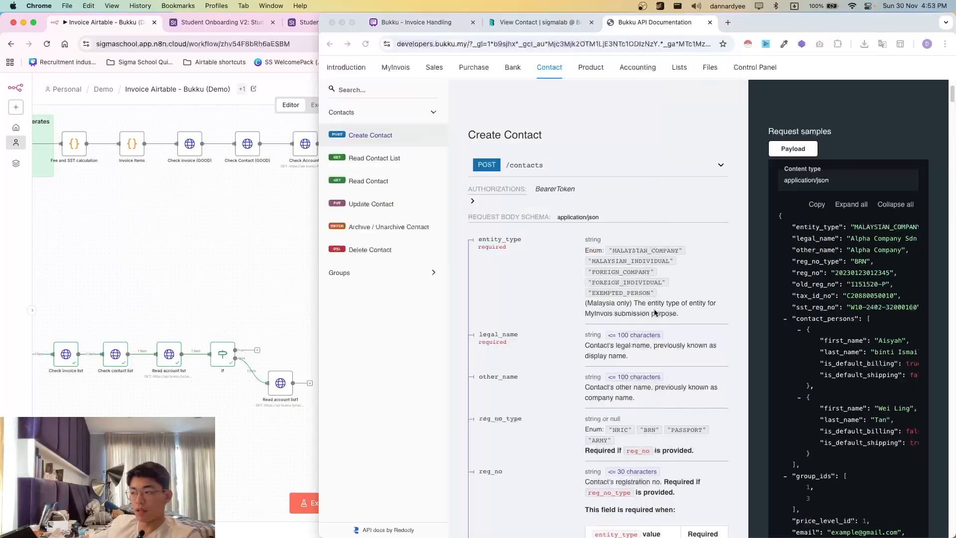
left_click(282, 394)
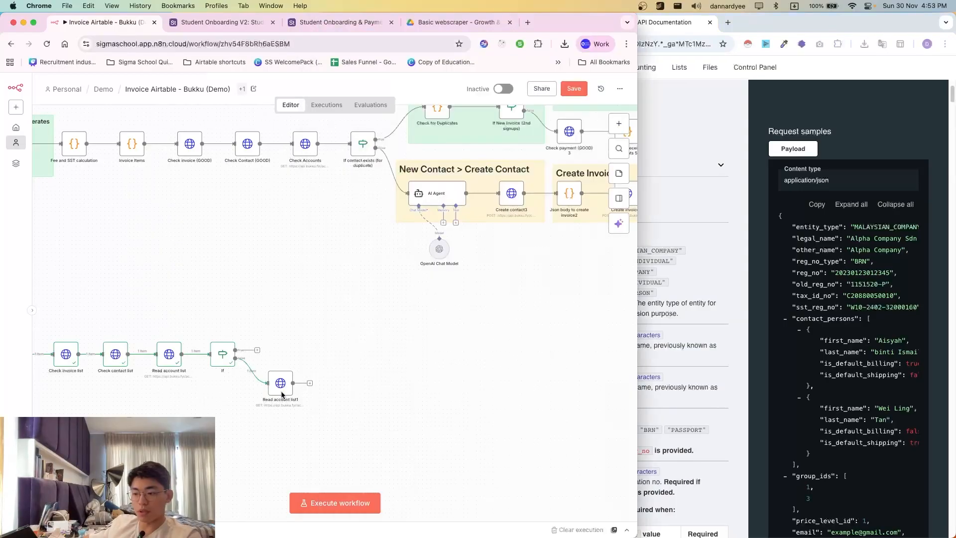
- Set Read account list1 to POST with the Bukku staging /contacts URL
double_click(284, 393)
left_click(308, 173)
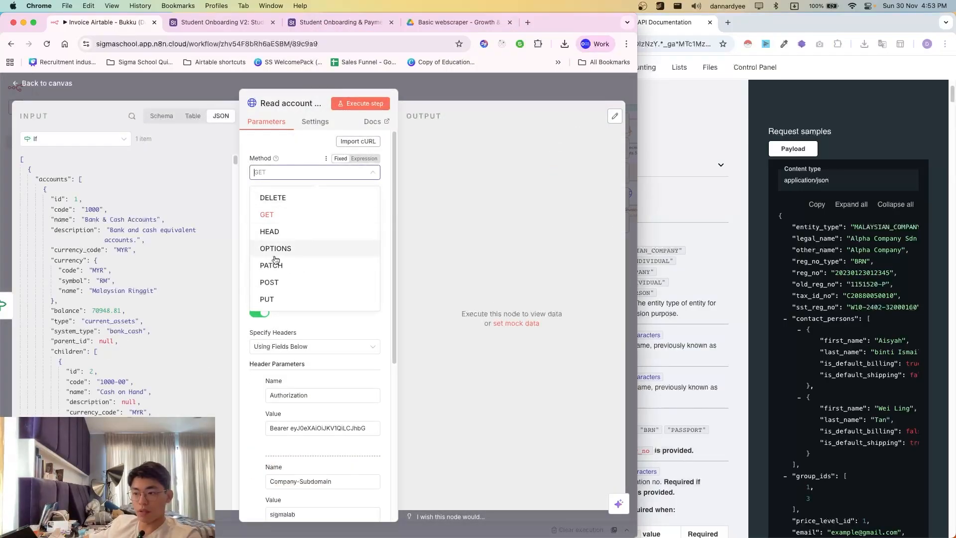
left_click(279, 283)
left_click(720, 164)
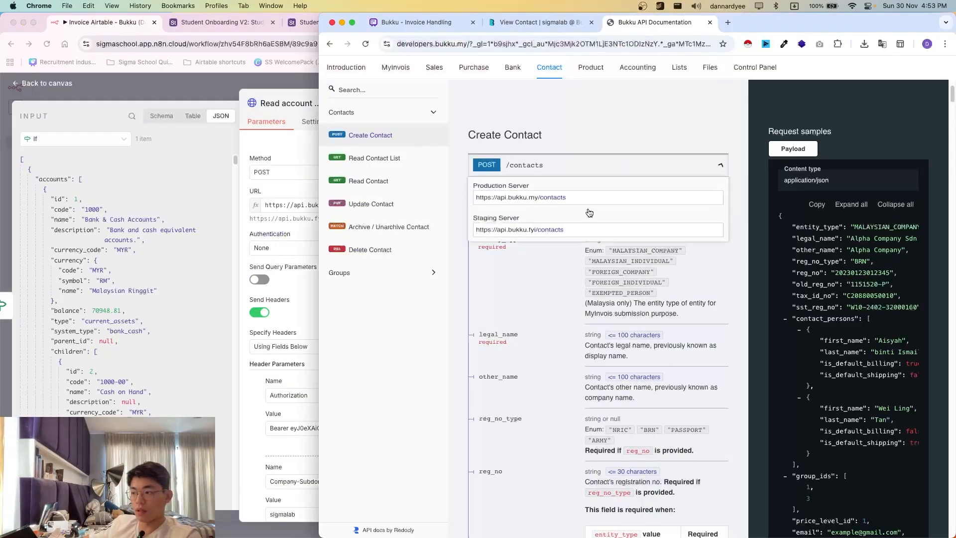
left_click(501, 239)
key("super+c")
left_click(293, 214)
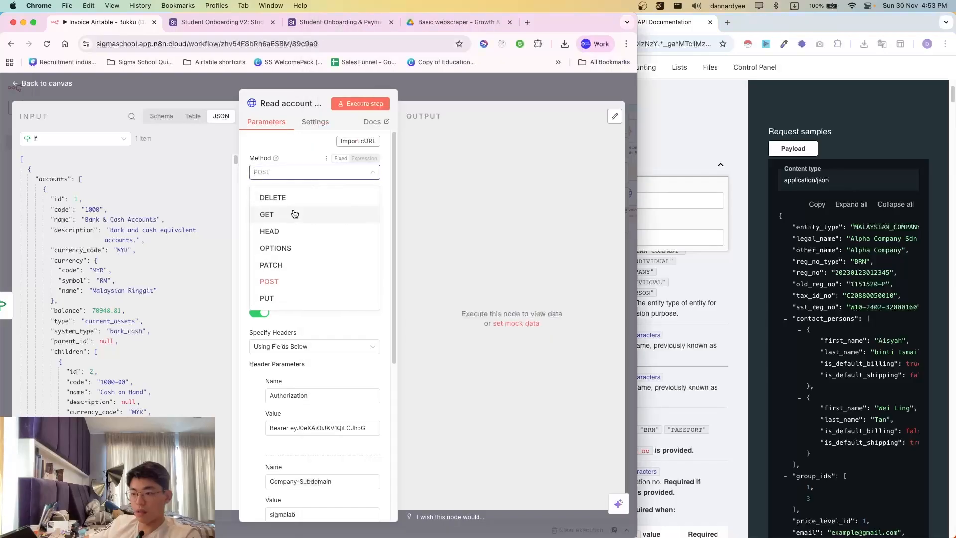
left_click(388, 231)
triple_click(338, 205)
key("super+v")
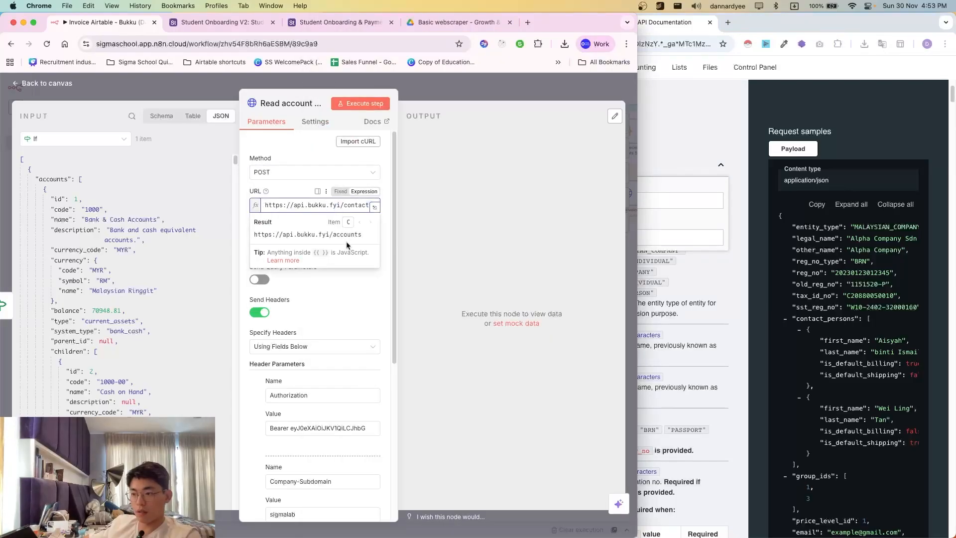
- Hide the server URLs and scroll to the docs' sample request payload
left_click(693, 324)
left_click(534, 282)
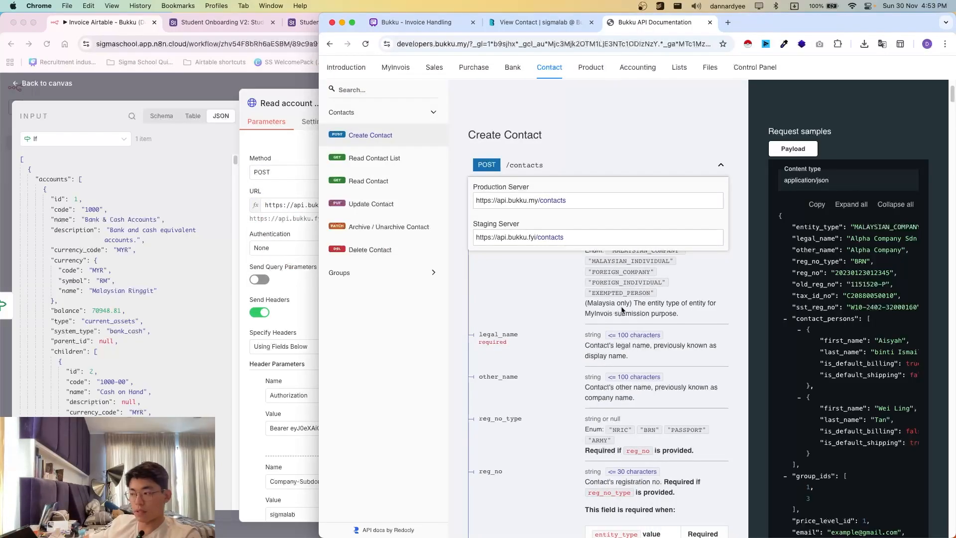
left_click(595, 164)
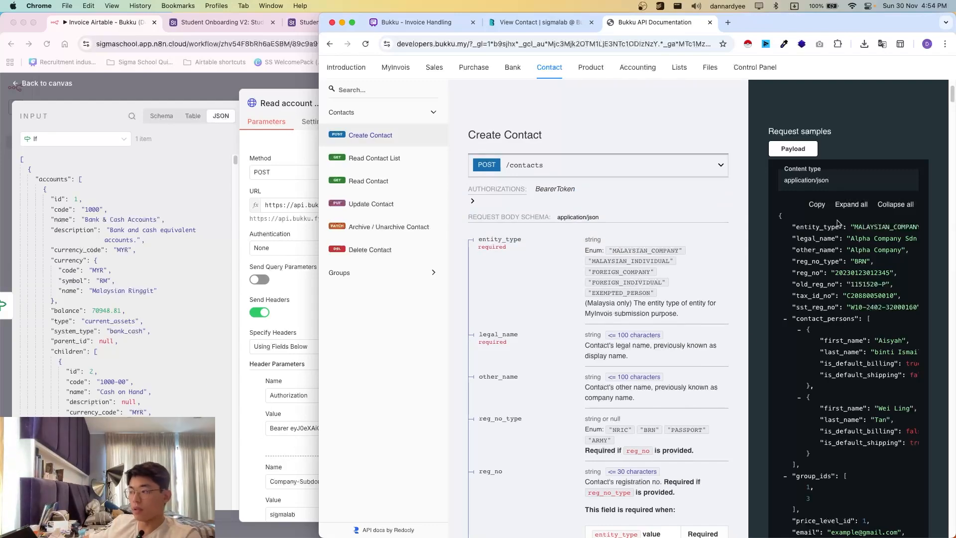
scroll(851, 298, "down", 1)
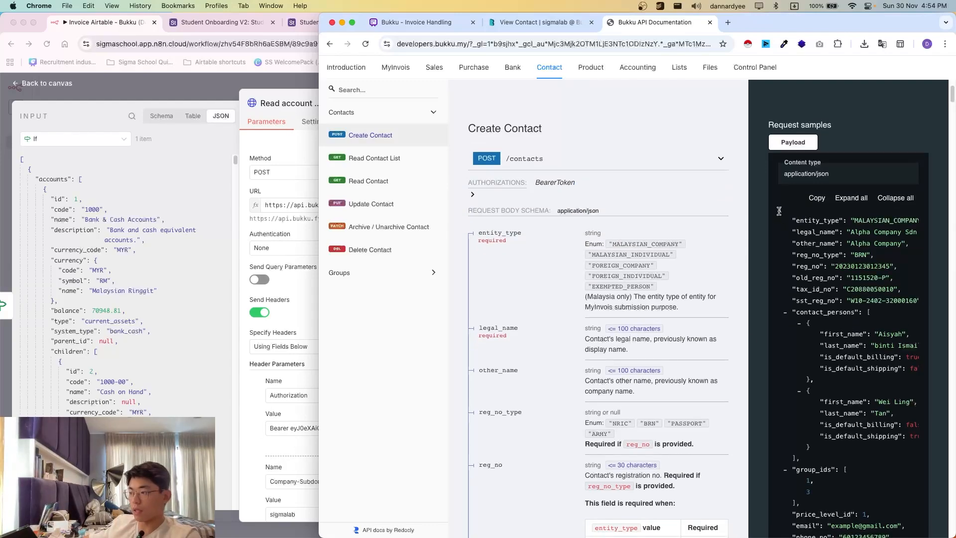
left_click_drag(790, 224, 879, 319)
left_click(880, 317)
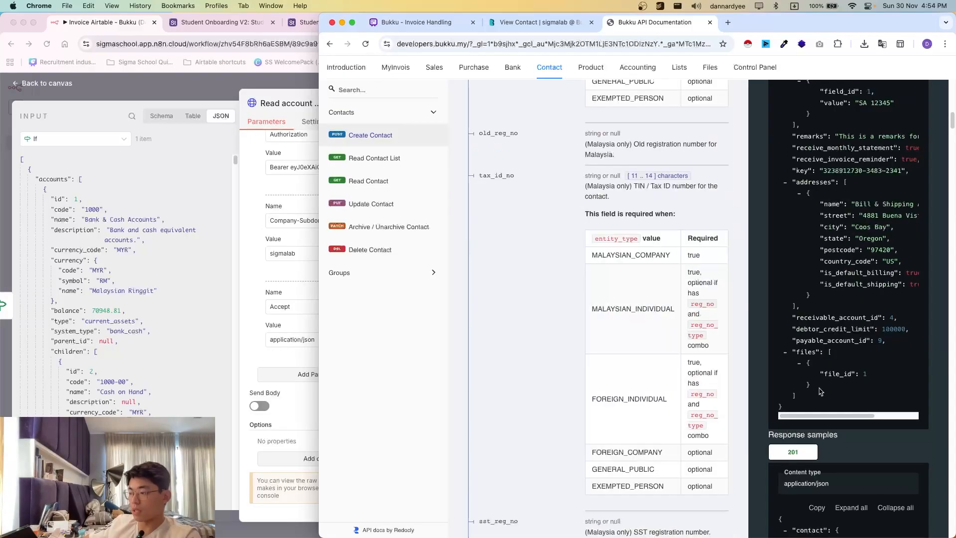
- Copy the sample Create Contact request payload from the Bukku docs
left_click(838, 400, "shift")
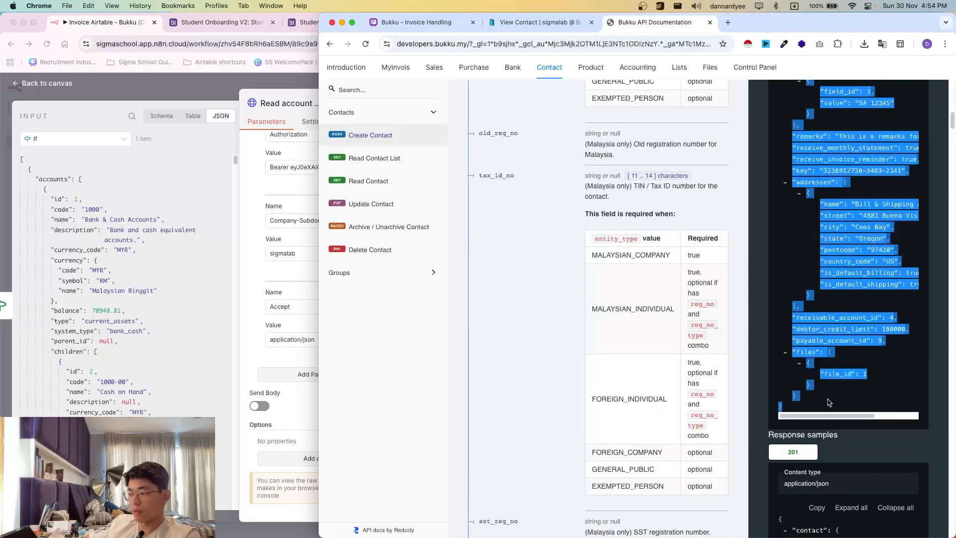
scroll(841, 323, "up", 10)
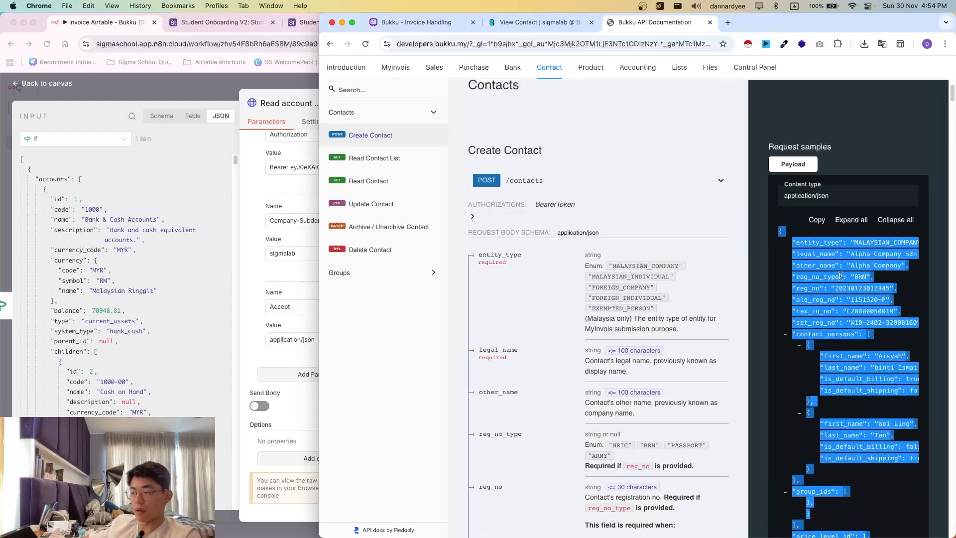
left_click(836, 326)
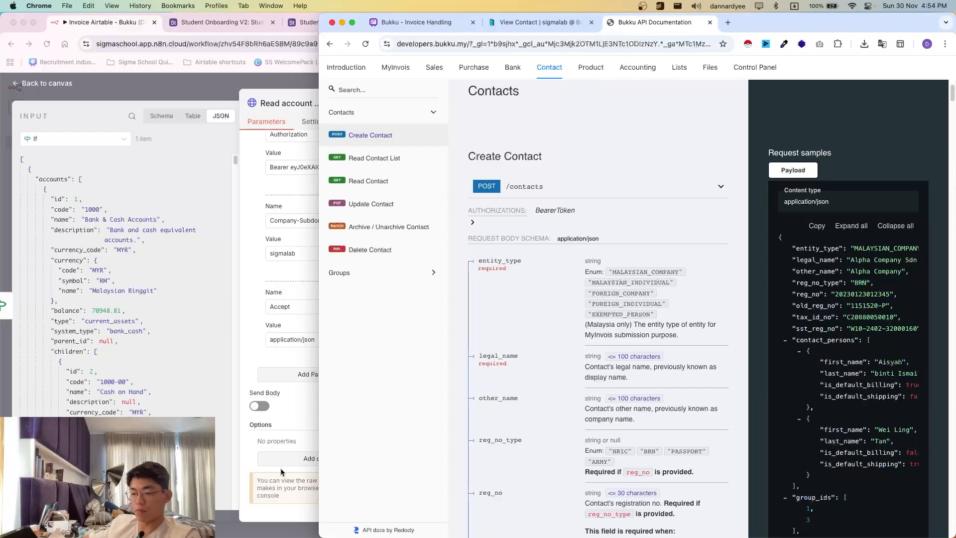
left_click(277, 450)
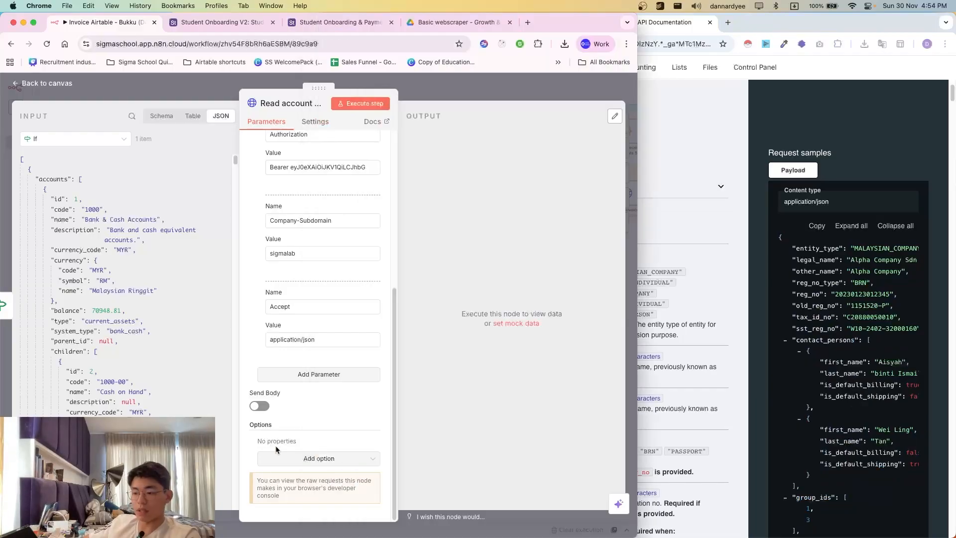
- Enable Send Body as JSON, specify it Using JSON, and paste the sample payload
left_click(259, 406)
scroll(267, 348, "down", 3)
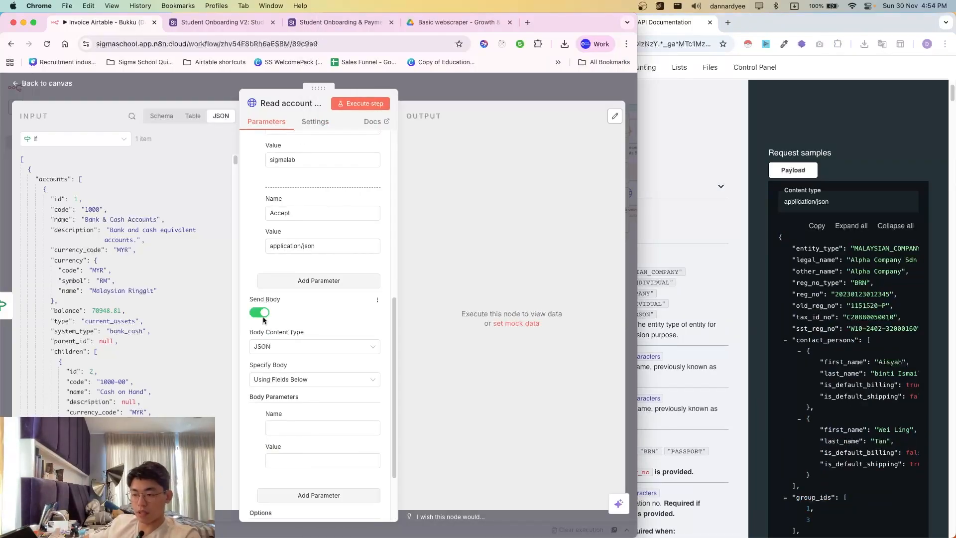
left_click(276, 348)
left_click(279, 405)
left_click(289, 379)
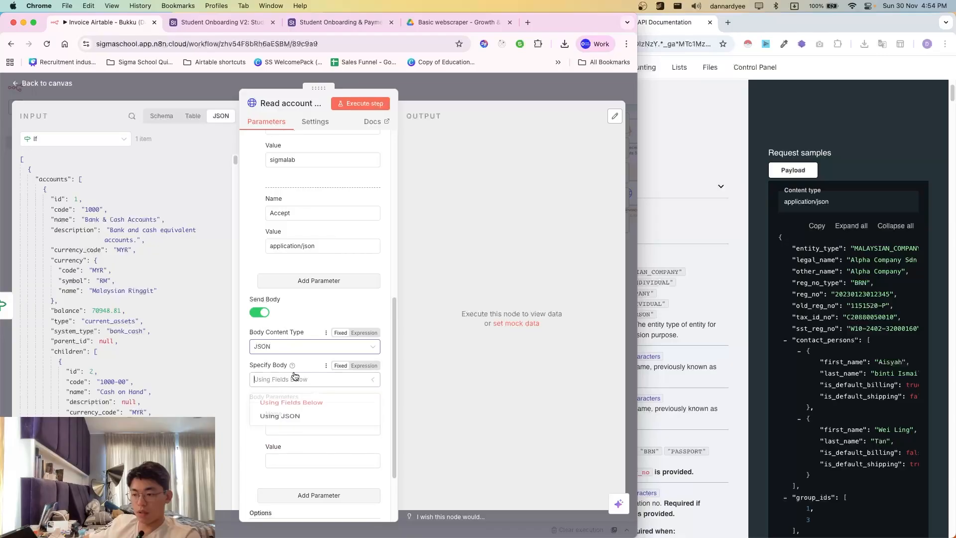
left_click(286, 423)
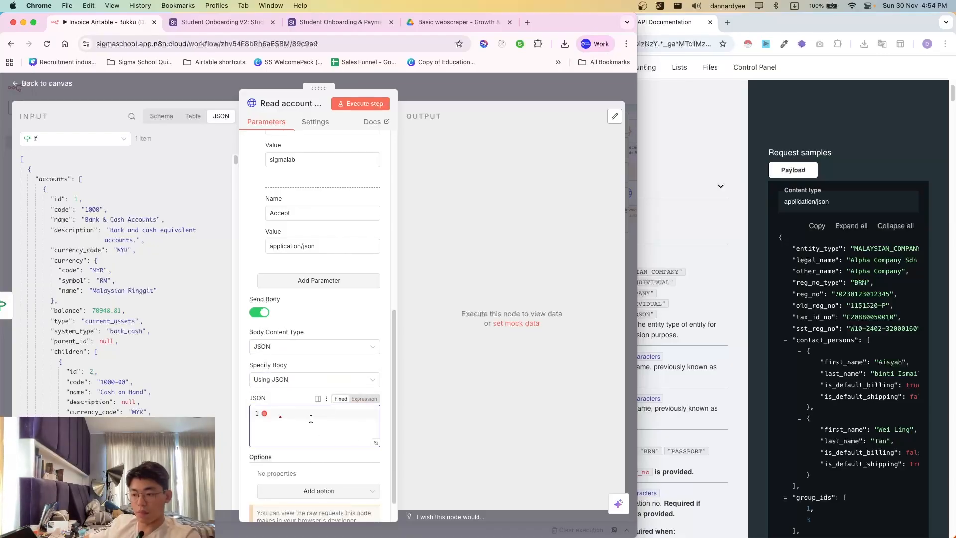
key("super+v")
scroll(317, 398, "down", 3)
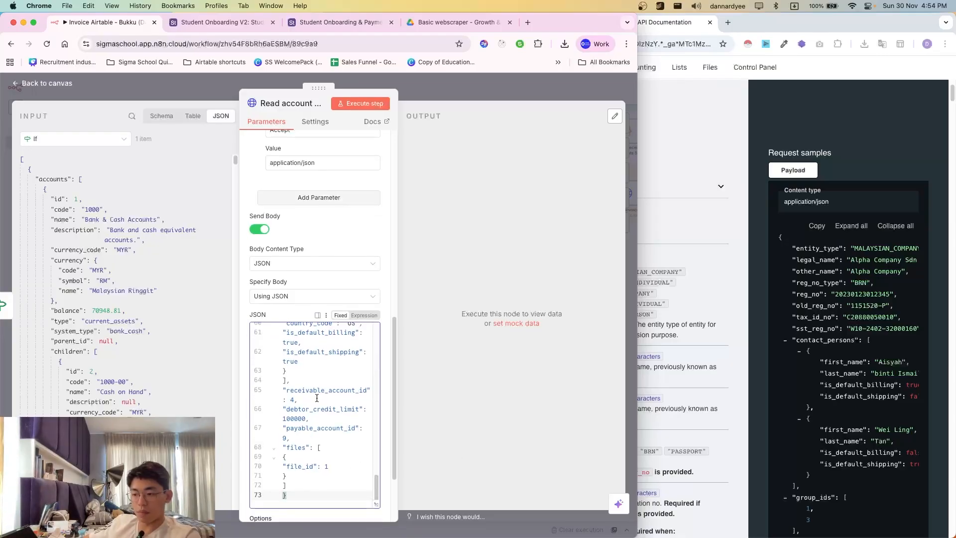
scroll(317, 398, "up", 15)
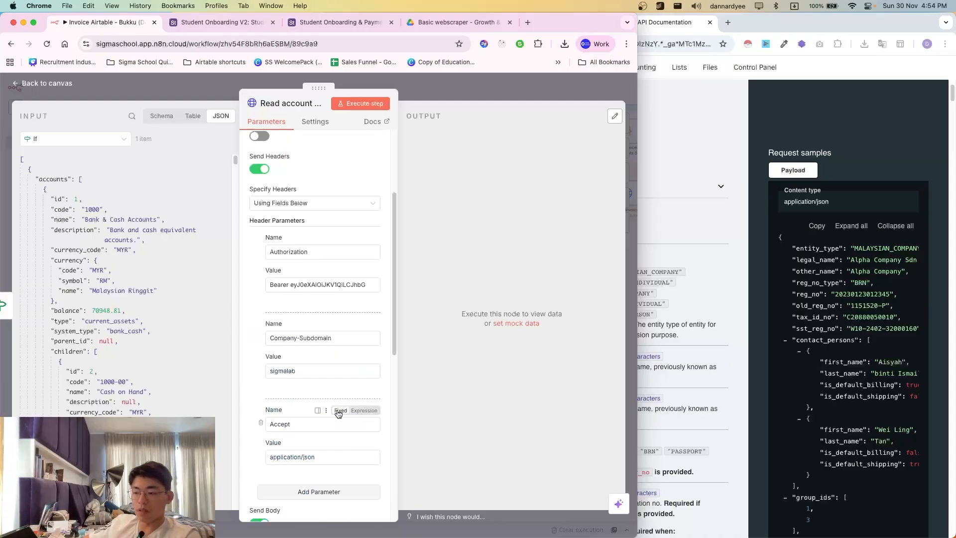
scroll(338, 414, "down", 6)
scroll(309, 455, "up", 3)
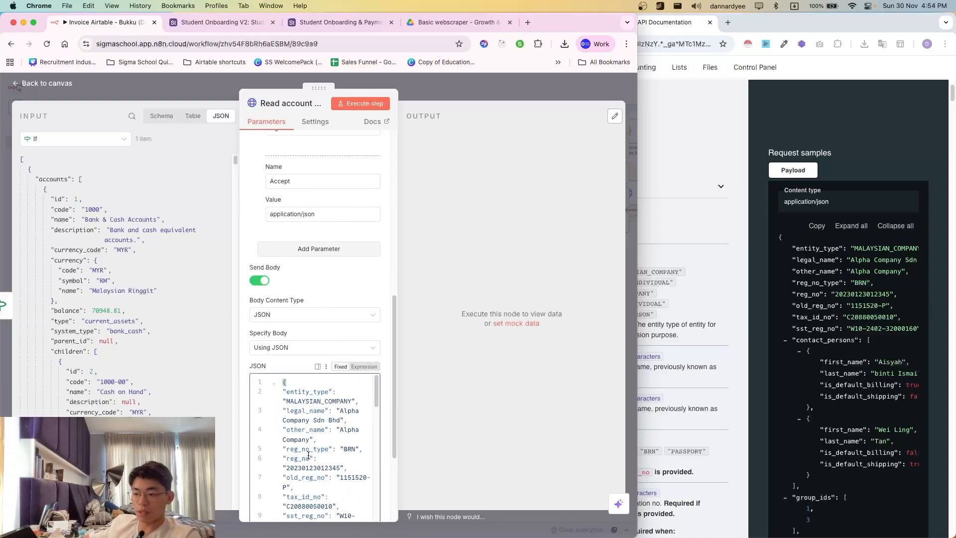
scroll(308, 455, "up", 1)
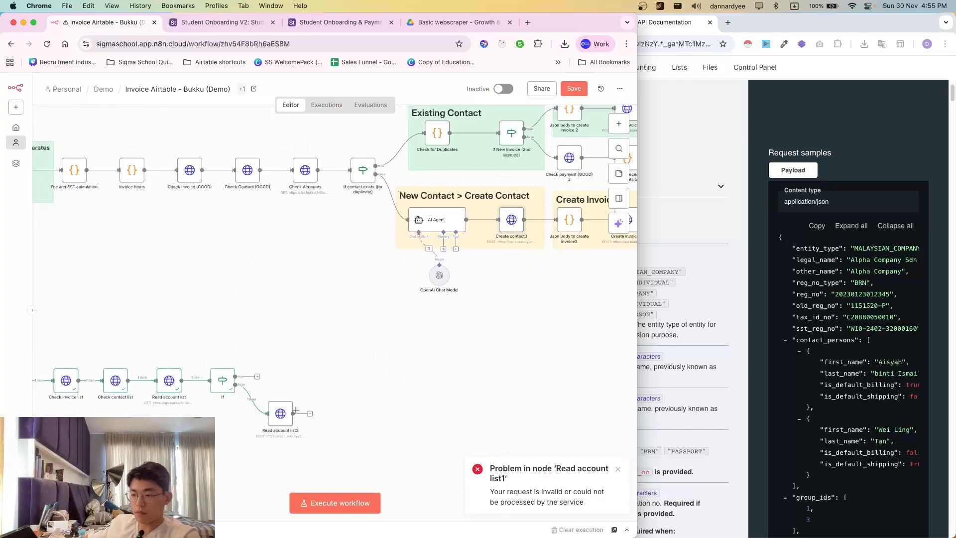
- Revisit Read account list1, then review Create contact3's full contact body expression
double_click(281, 406)
scroll(311, 348, "down", 10)
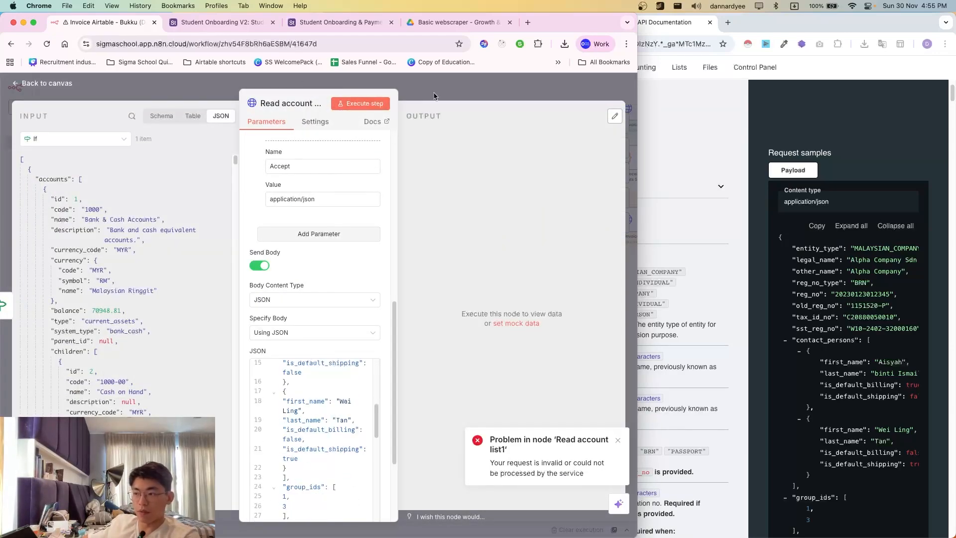
key("Escape")
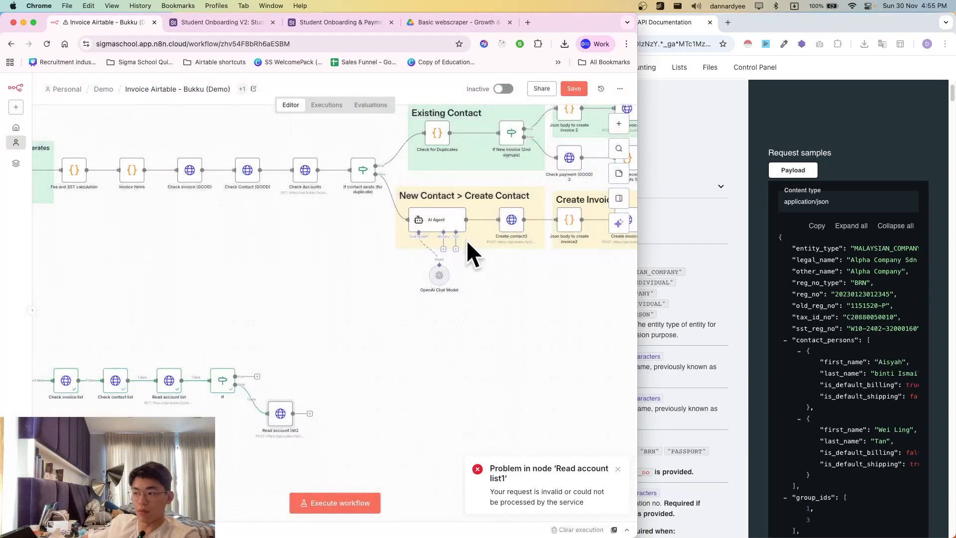
double_click(518, 225)
scroll(369, 348, "down", 10)
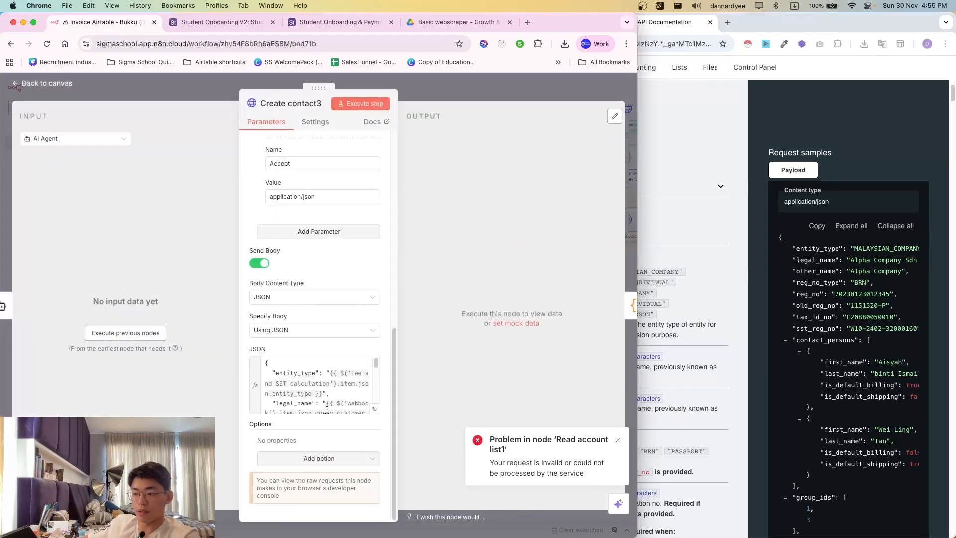
left_click(374, 409)
key("super+a")
key("super+c")
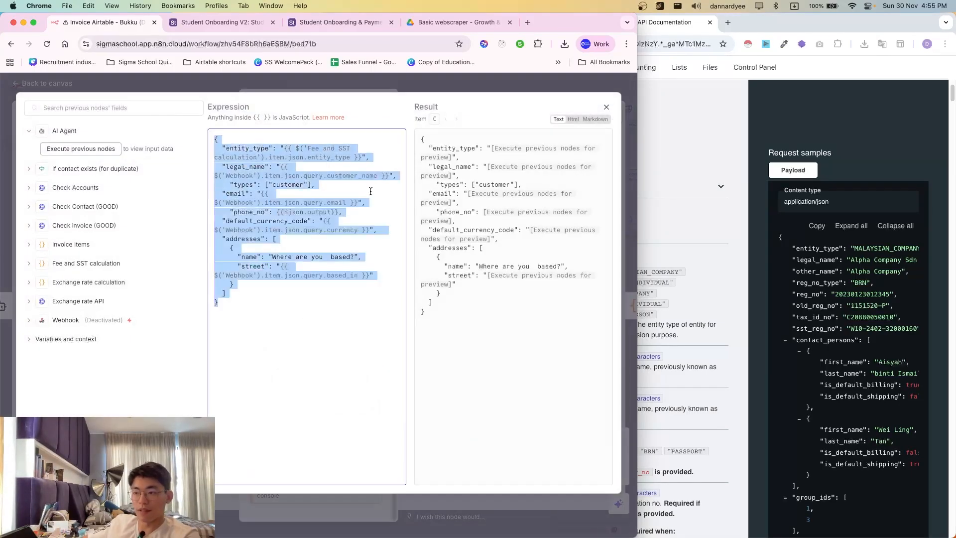
left_click(476, 90)
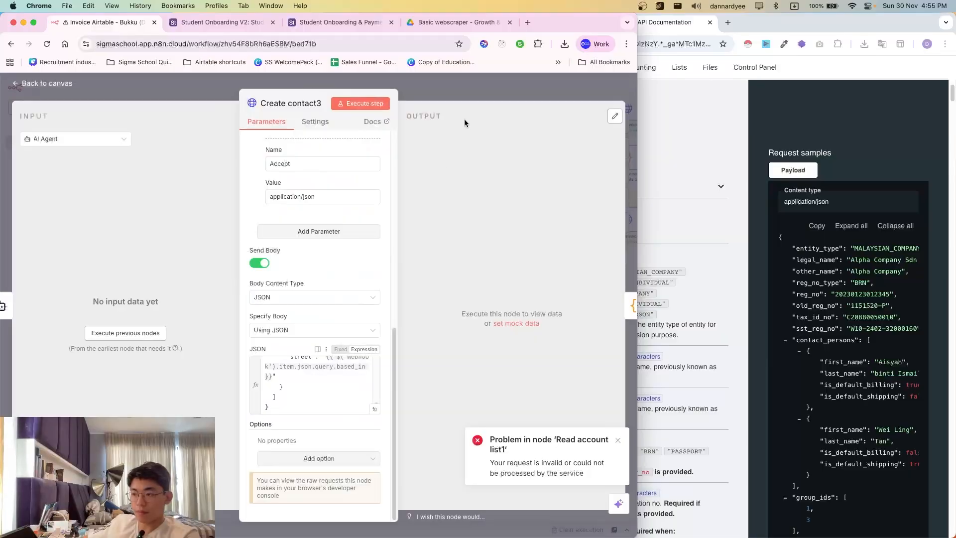
left_click(470, 97)
- Open Read account list2 and check the allowed entity_type enum values in the docs
scroll(369, 401, "left", 1)
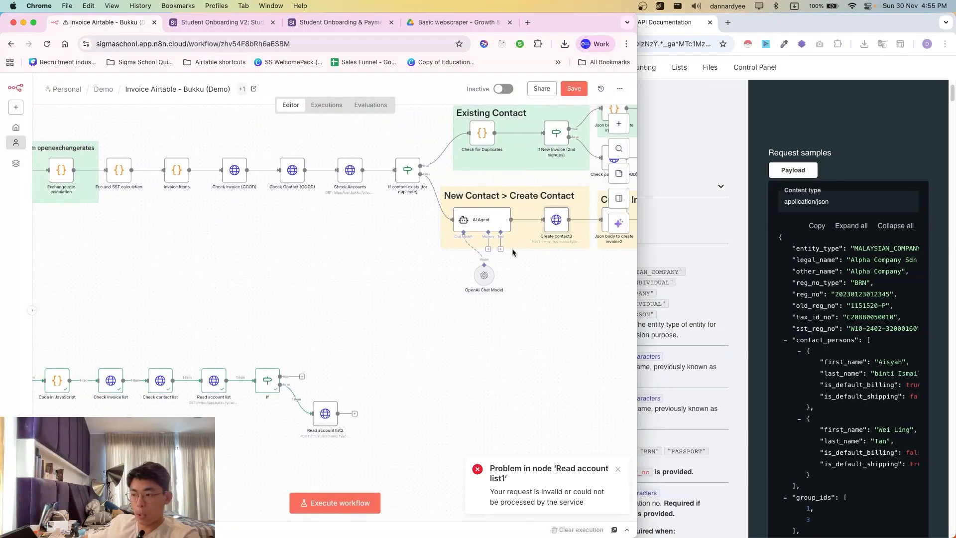
scroll(536, 275, "left", 1)
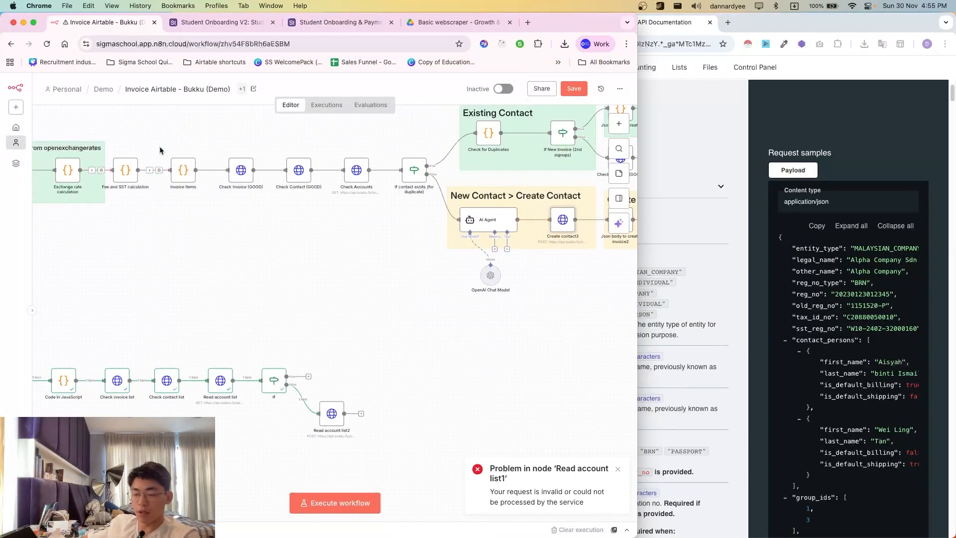
double_click(332, 414)
left_click(857, 253)
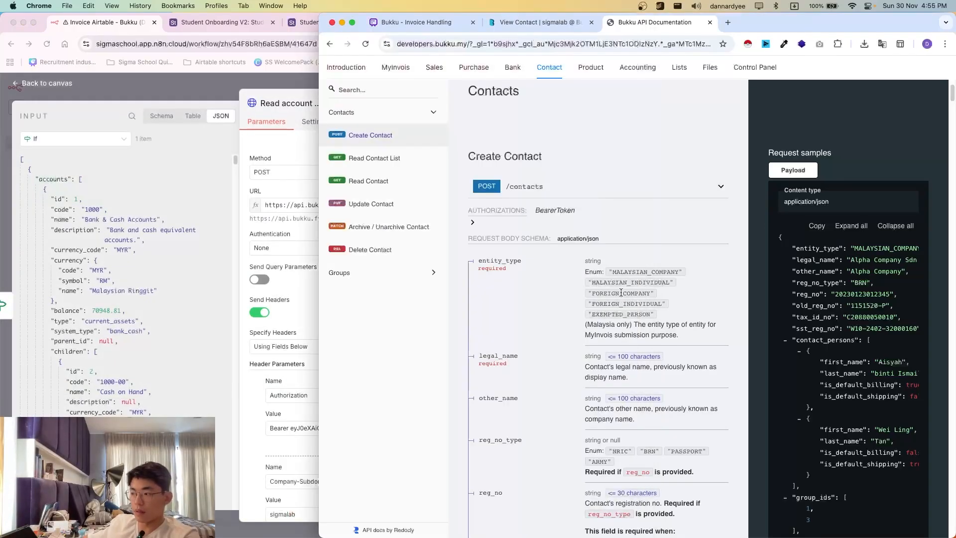
left_click_drag(580, 280, 586, 260)
left_click_drag(587, 304, 566, 282)
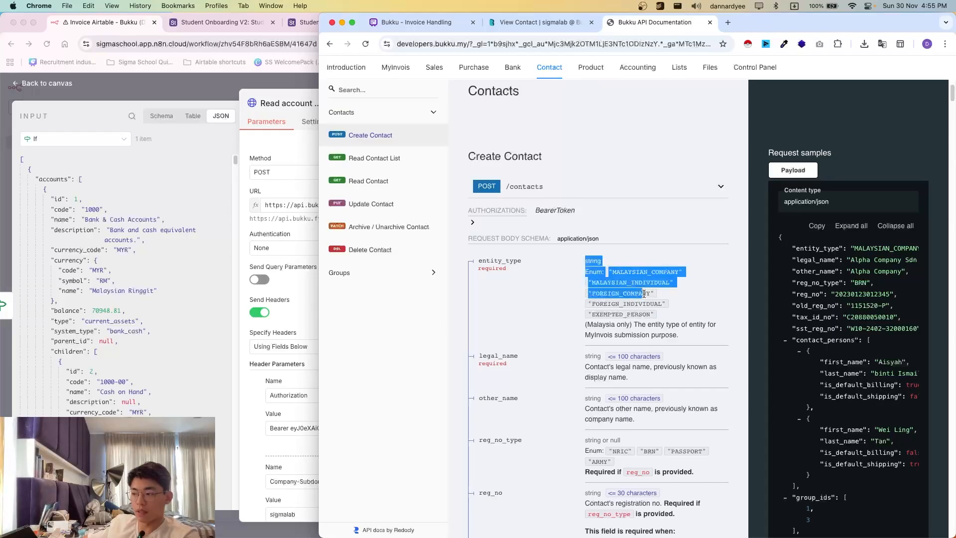
left_click_drag(678, 299, 577, 284)
left_click(577, 284)
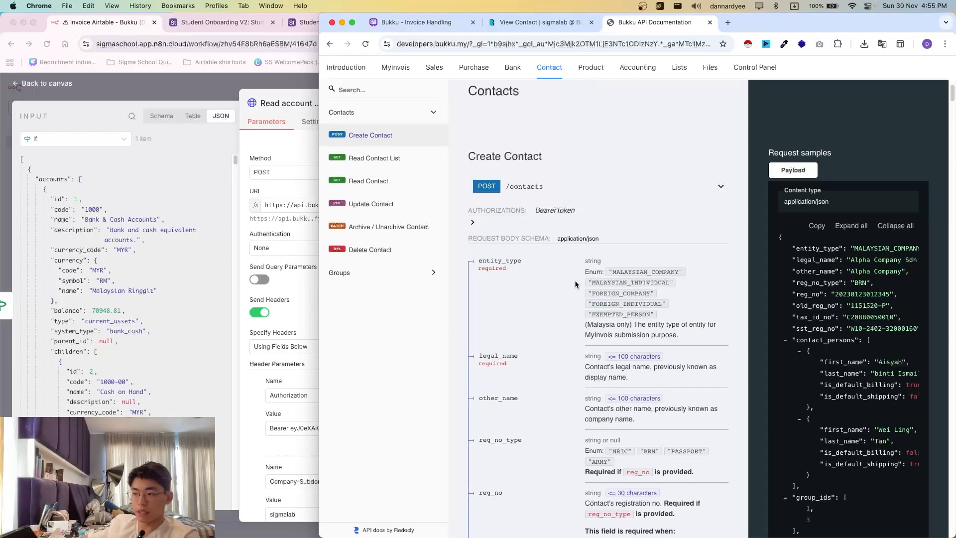
left_click(148, 162)
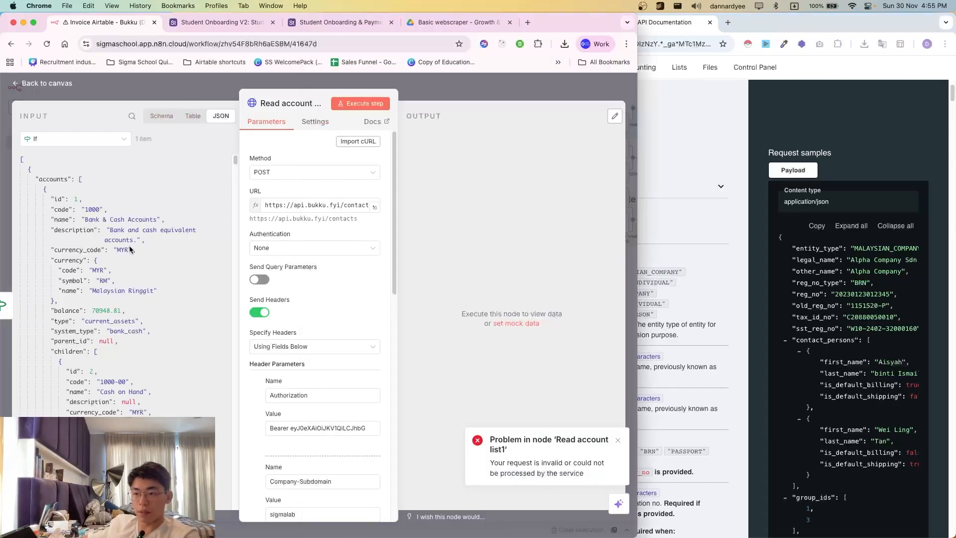
key("Escape")
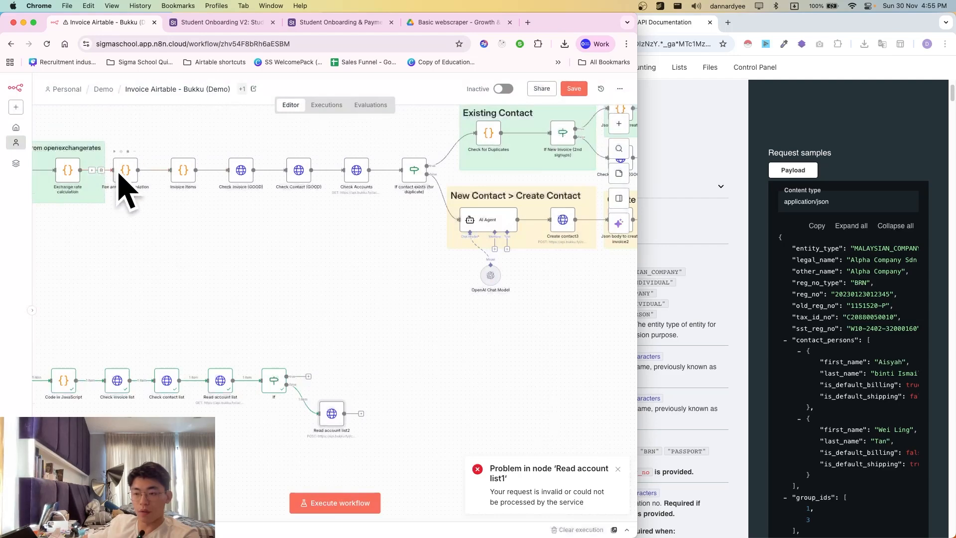
- Reopen Read account list2 and expand its JSON body, starting with entity_type MALAYSIAN_COMPANY
double_click(340, 421)
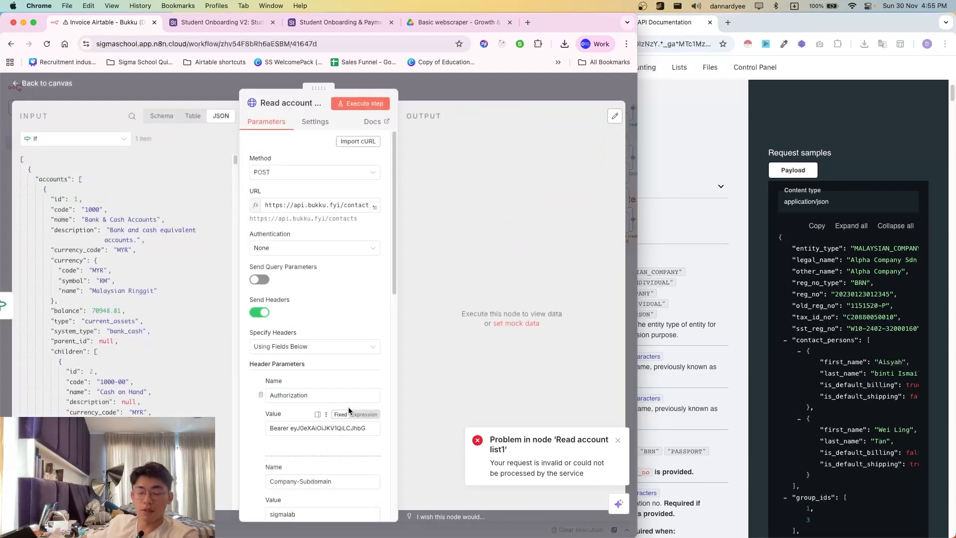
scroll(708, 317, "down", 1)
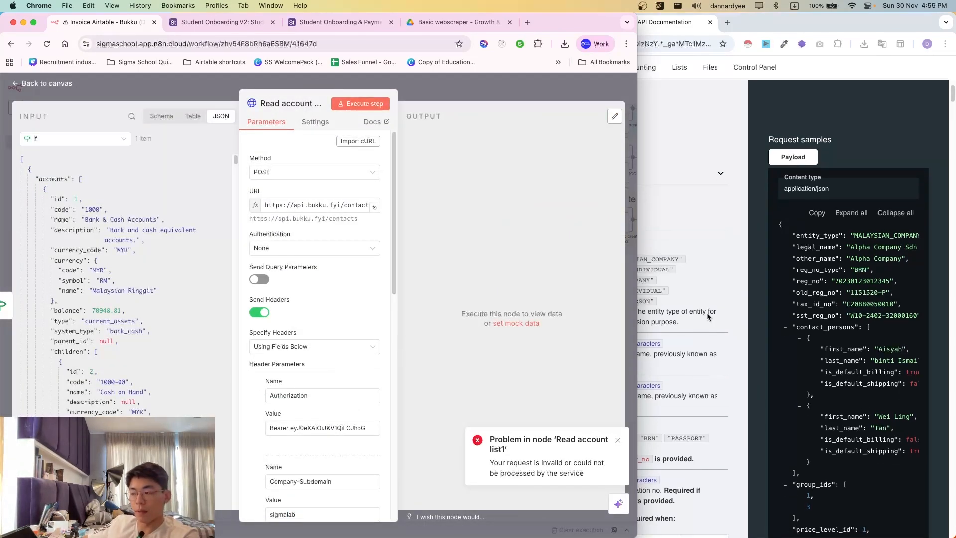
left_click(708, 319)
left_click(267, 402)
scroll(294, 456, "down", 10)
scroll(299, 464, "down", 15)
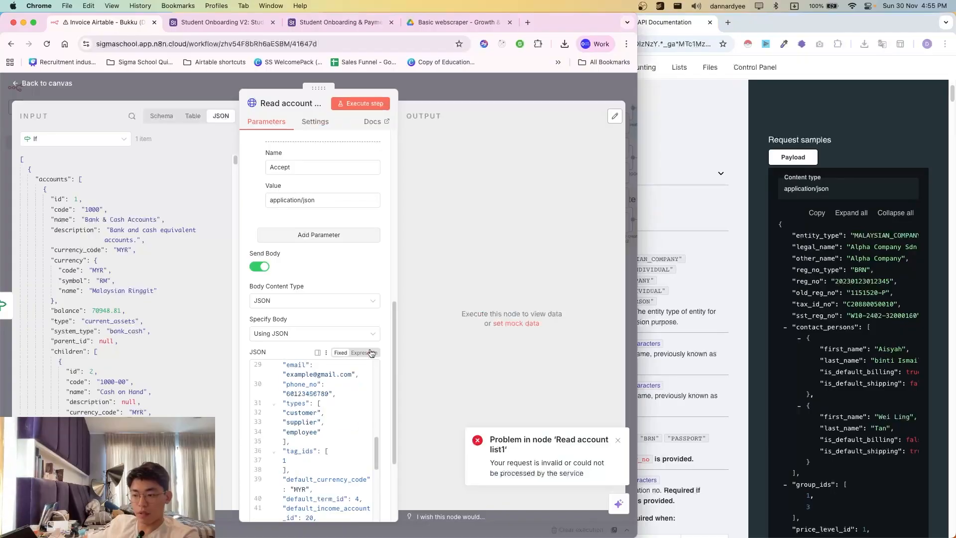
scroll(347, 439, "down", 5)
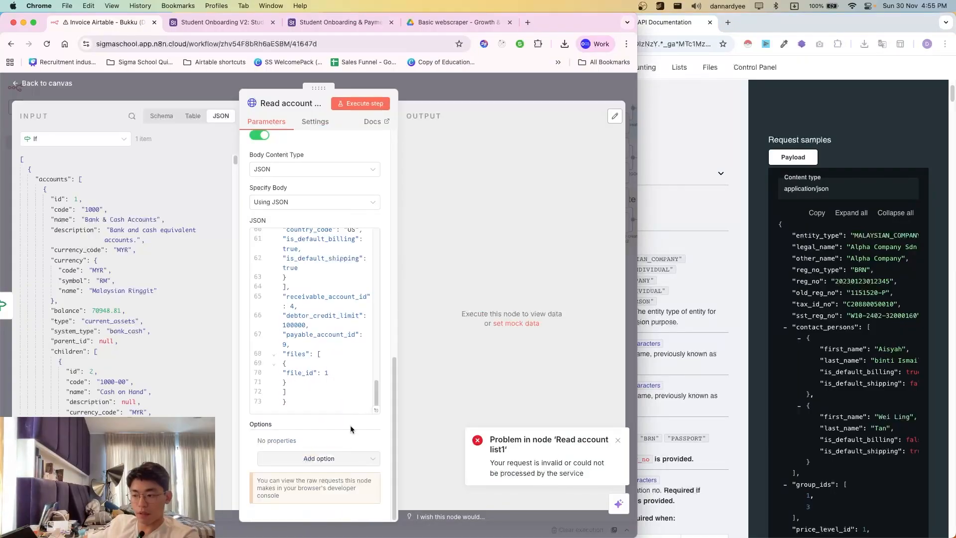
left_click(317, 217)
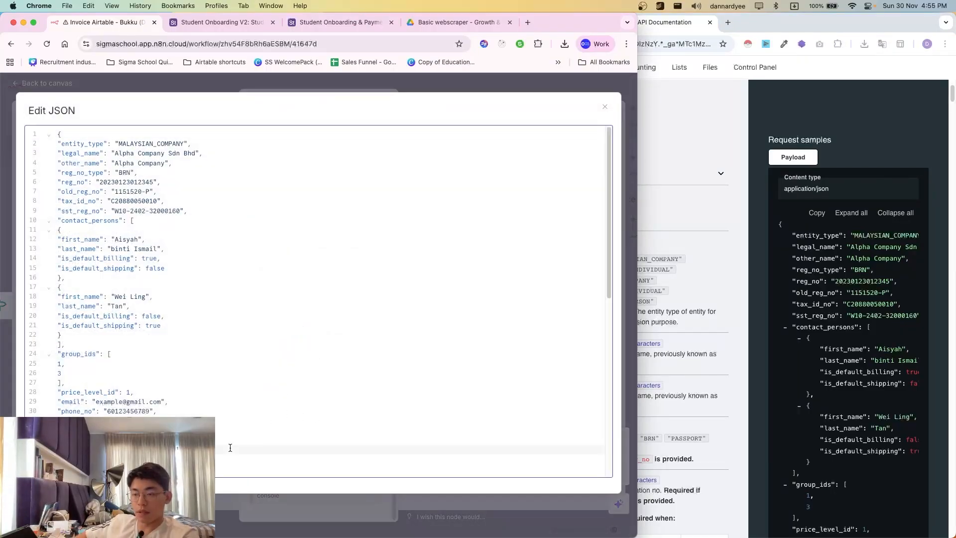
- Replace the sample contact JSON with the expression-based body and open it in the full expression editor
scroll(230, 447, "down", 5)
key("super+a")
key("super+v")
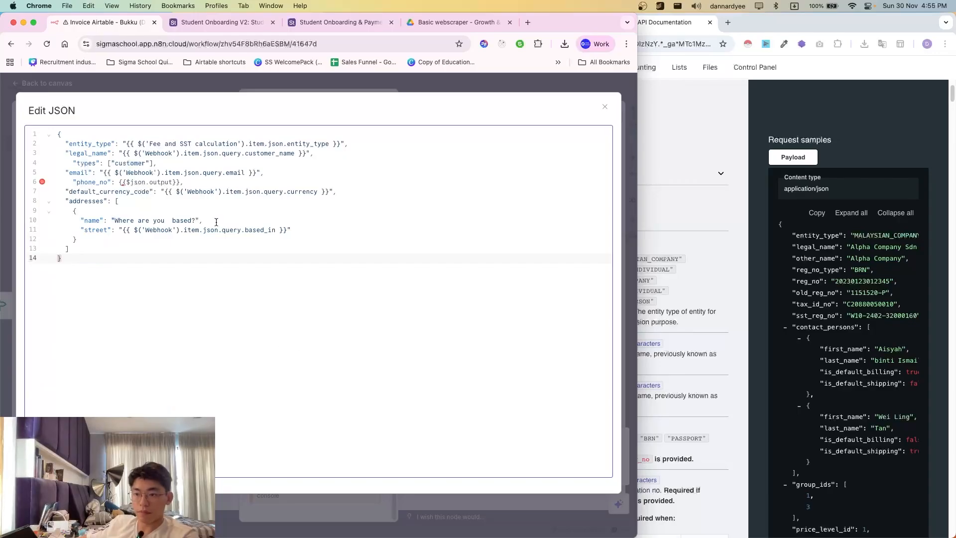
left_click_drag(126, 144, 339, 143)
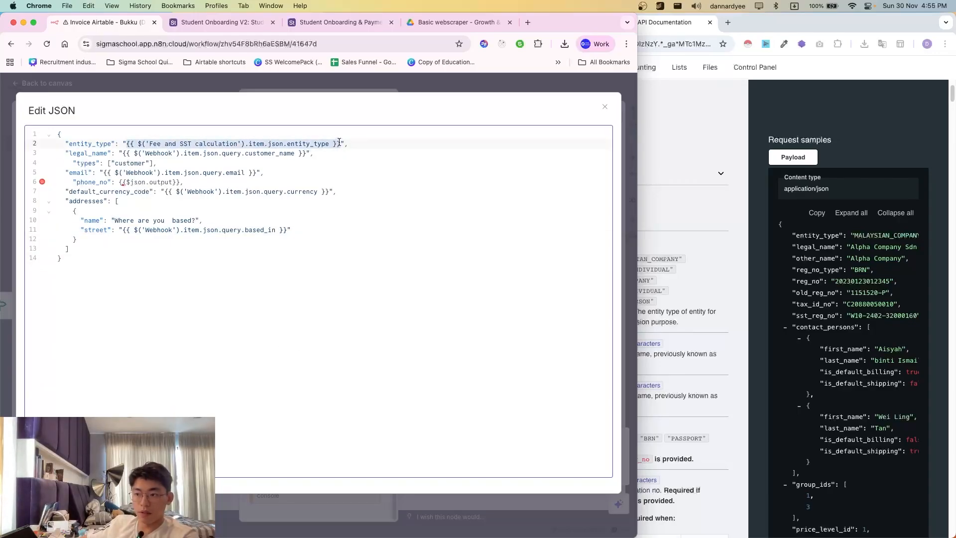
left_click(339, 142)
left_click(319, 85)
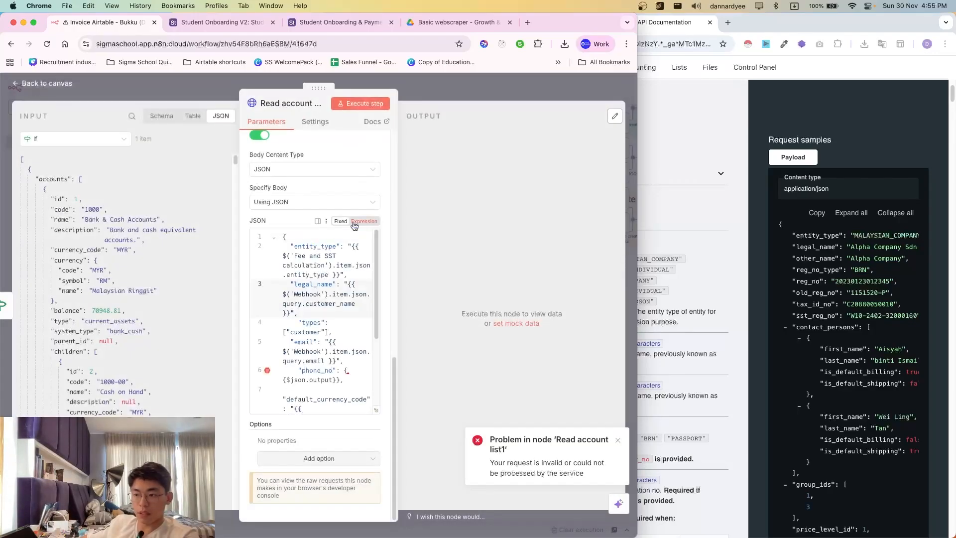
left_click(354, 225)
left_click(377, 417)
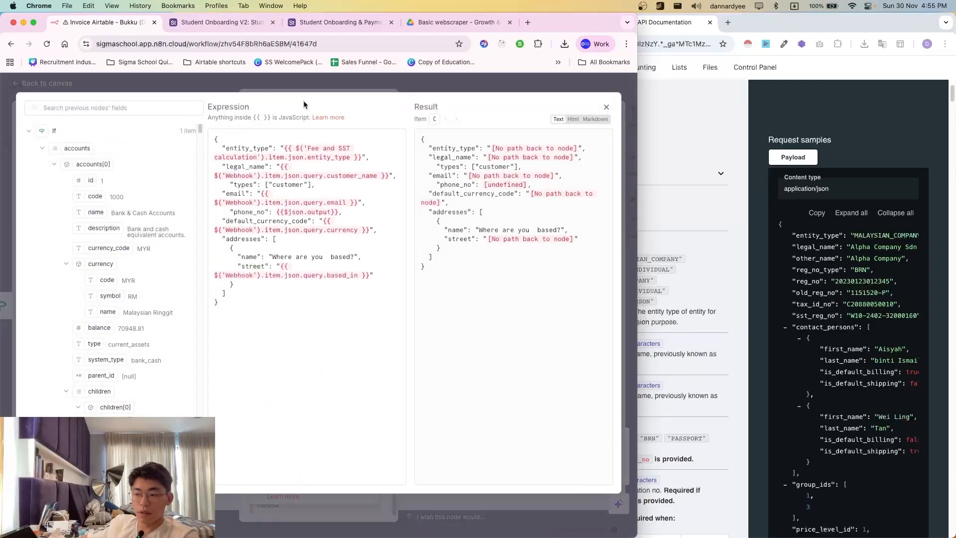
left_click(281, 145)
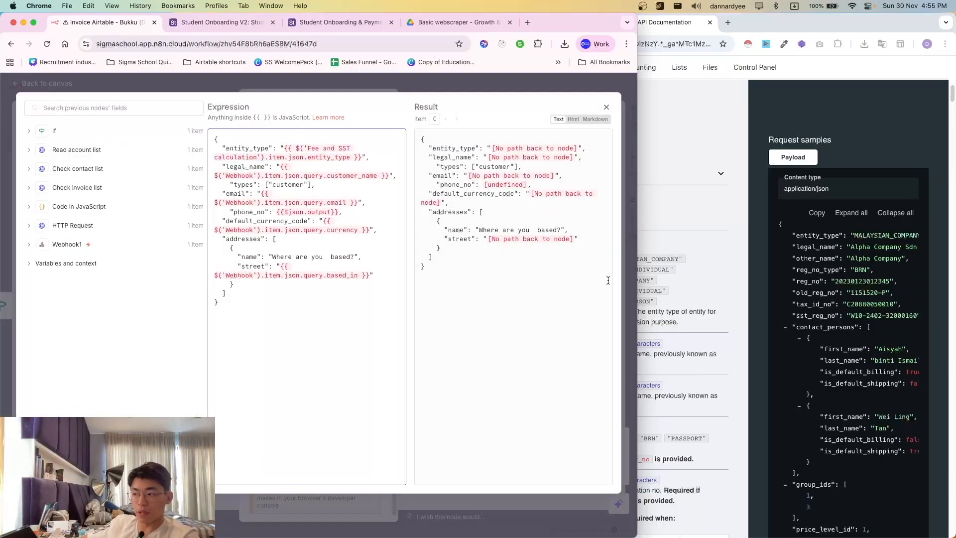
- Set entity_type to MALAYSIAN_INDIVIDUAL, copied from the Bukku docs
left_click(639, 268)
left_click_drag(592, 269, 665, 267)
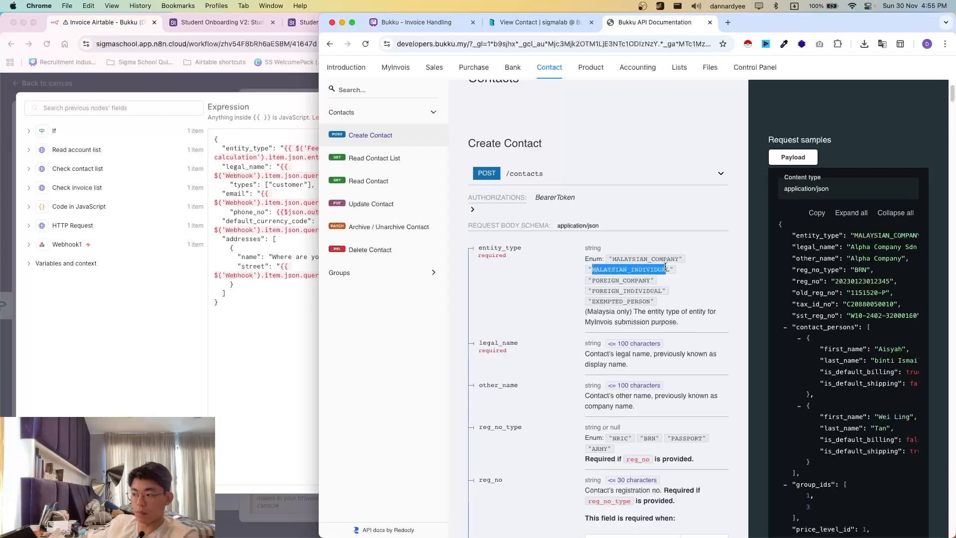
left_click(286, 157)
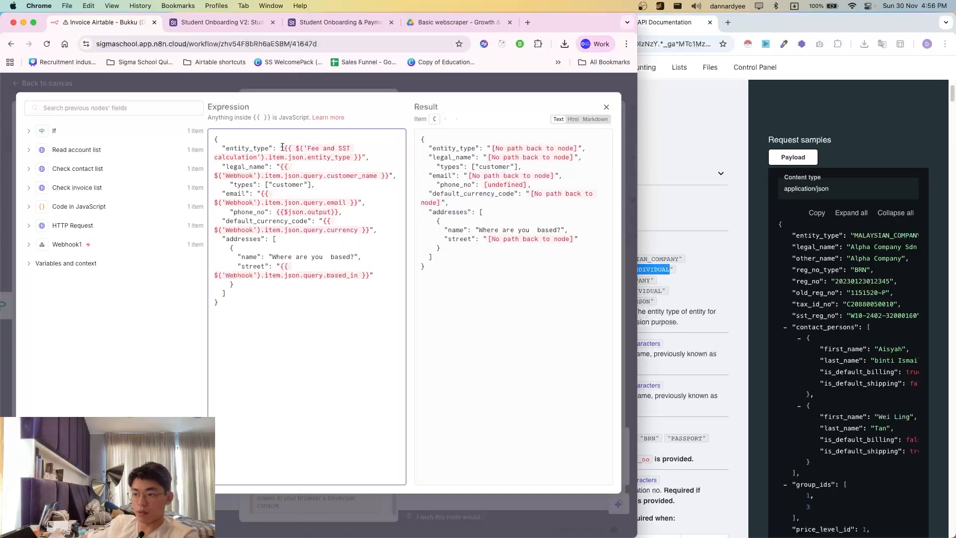
left_click_drag(282, 148, 369, 162)
type("MALAYSIAN_INDIVIDUAL")
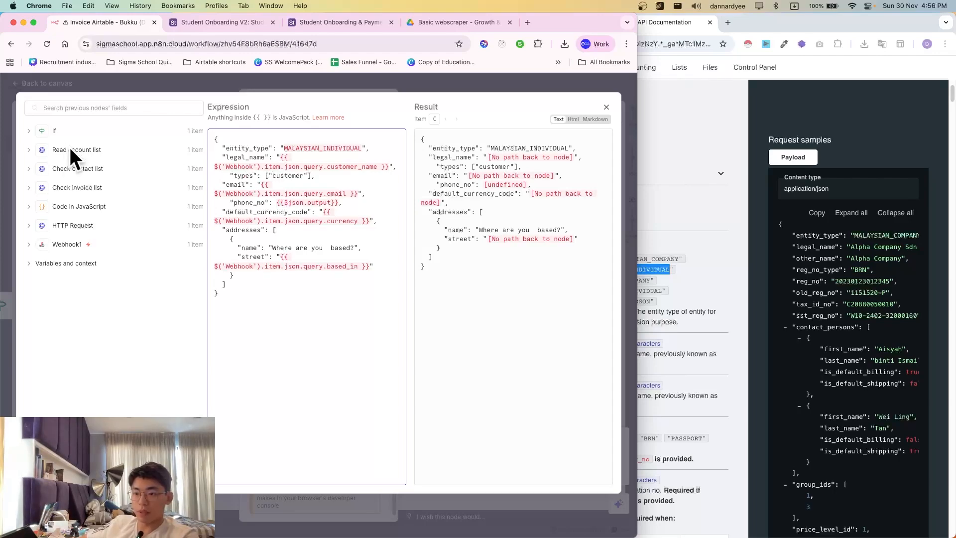
- Map legal_name to Webhook1's full_name field and delete the extra customer_name expression
left_click(75, 245)
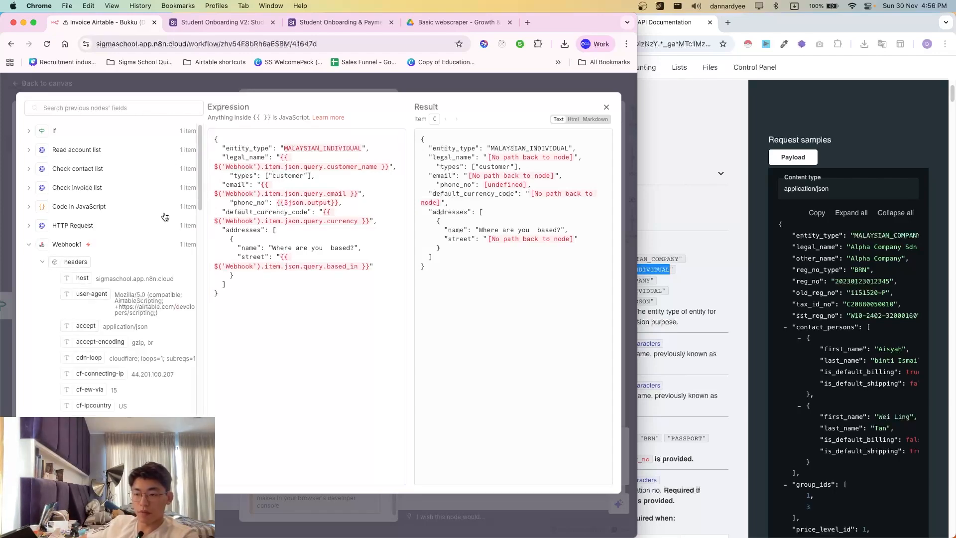
left_click(253, 168)
type("1")
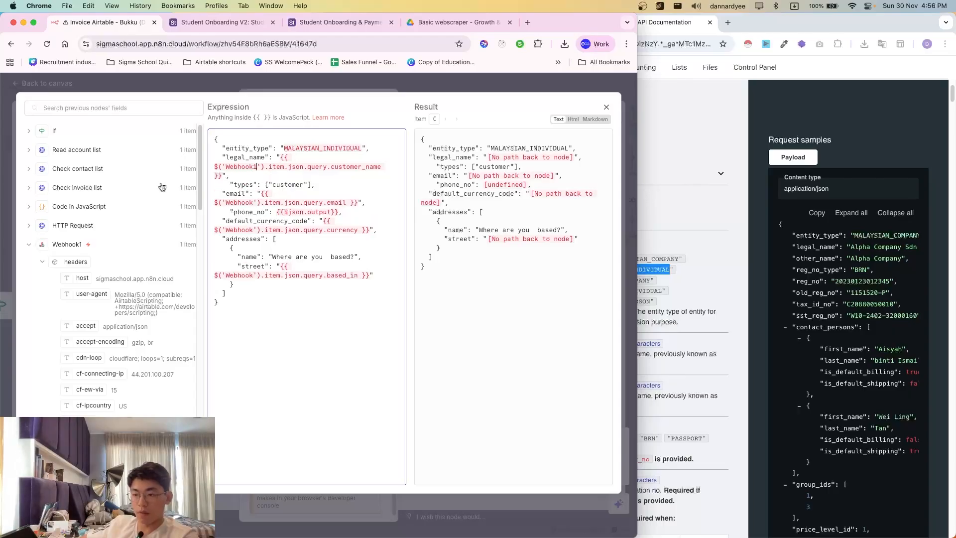
scroll(118, 291, "down", 10)
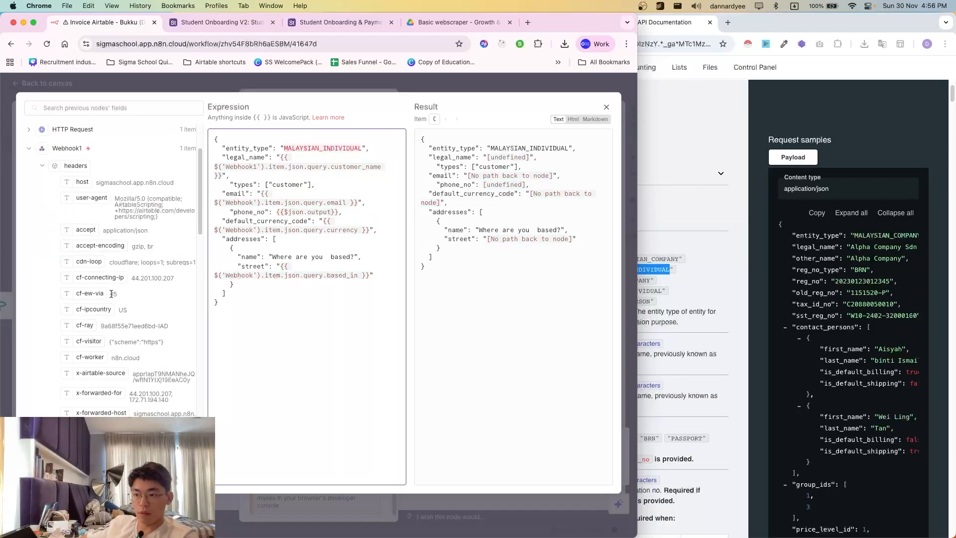
left_click_drag(99, 249, 282, 160)
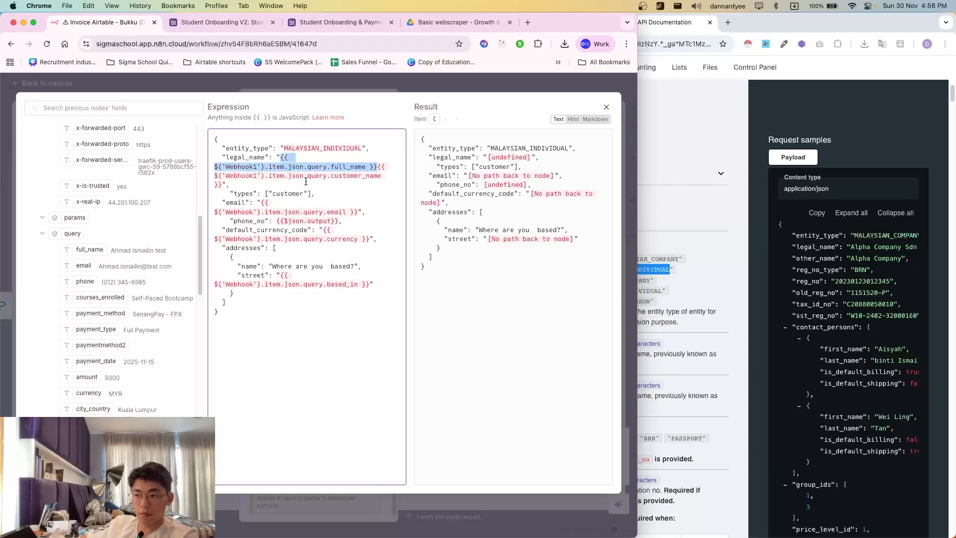
left_click_drag(377, 167, 222, 185)
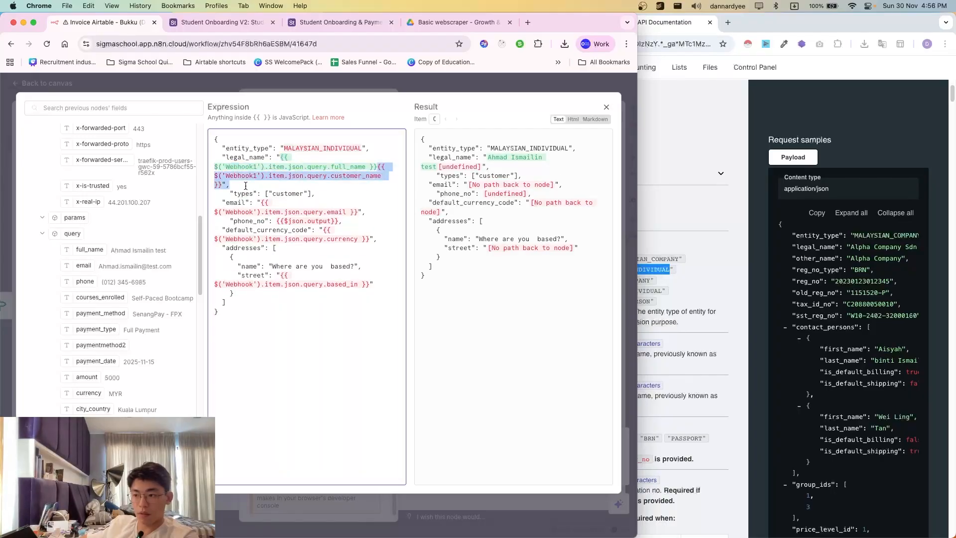
key("BackSpace")
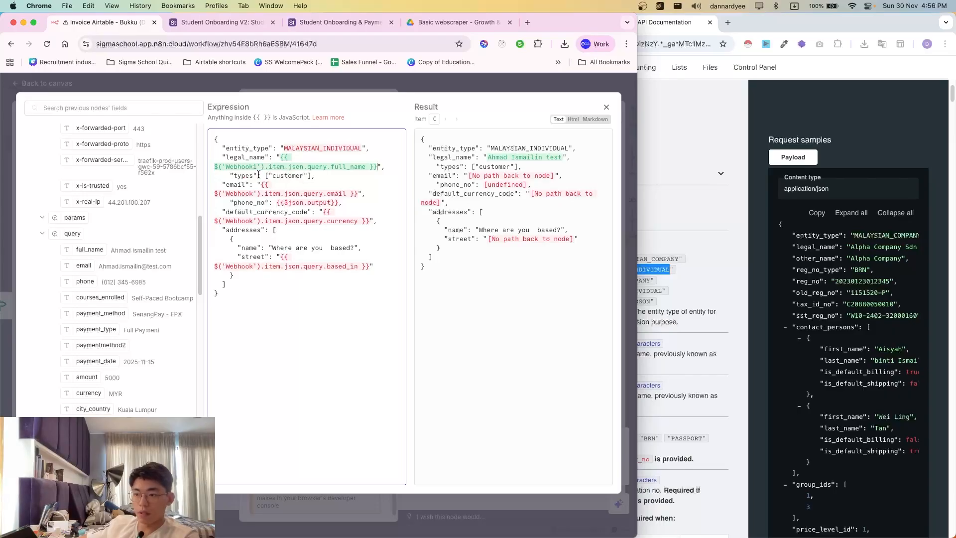
left_click(643, 222)
scroll(561, 405, "down", 5)
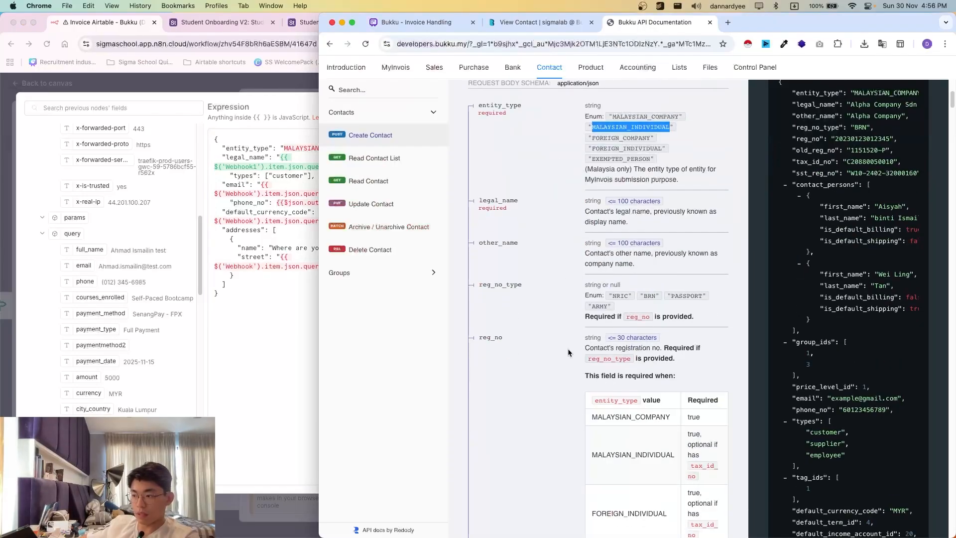
- Read the entity_type, legal_name and types descriptions in the Create Contact request body schema
scroll(554, 249, "down", 10)
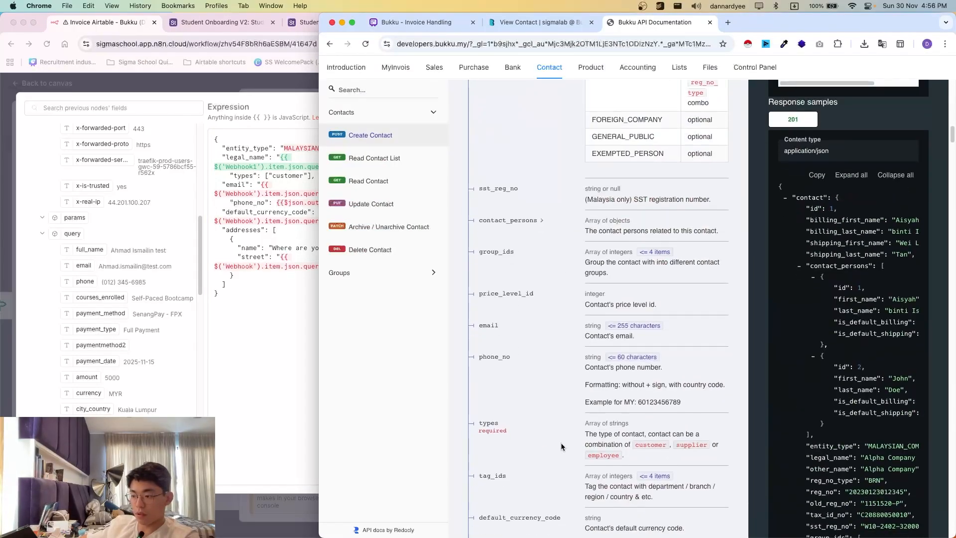
left_click_drag(584, 422, 675, 458)
left_click(619, 397)
scroll(573, 333, "up", 10)
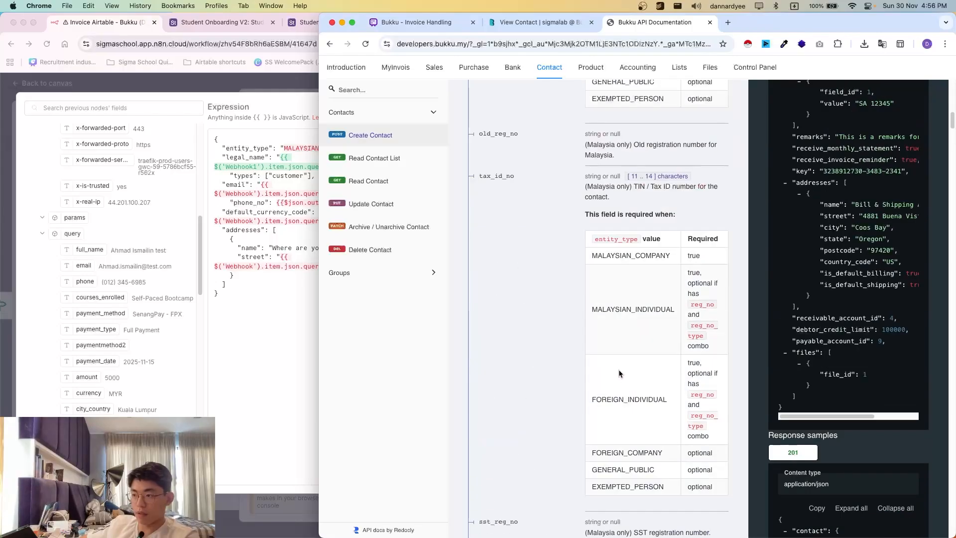
scroll(573, 333, "up", 4)
left_click_drag(532, 253, 645, 265)
left_click(645, 269)
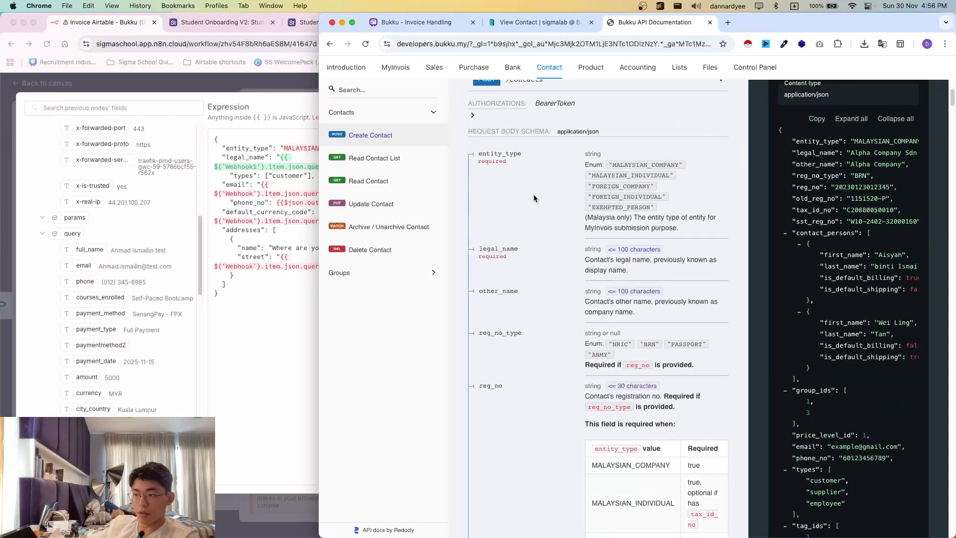
left_click_drag(477, 153, 622, 265)
left_click(620, 282)
scroll(619, 290, "down", 2)
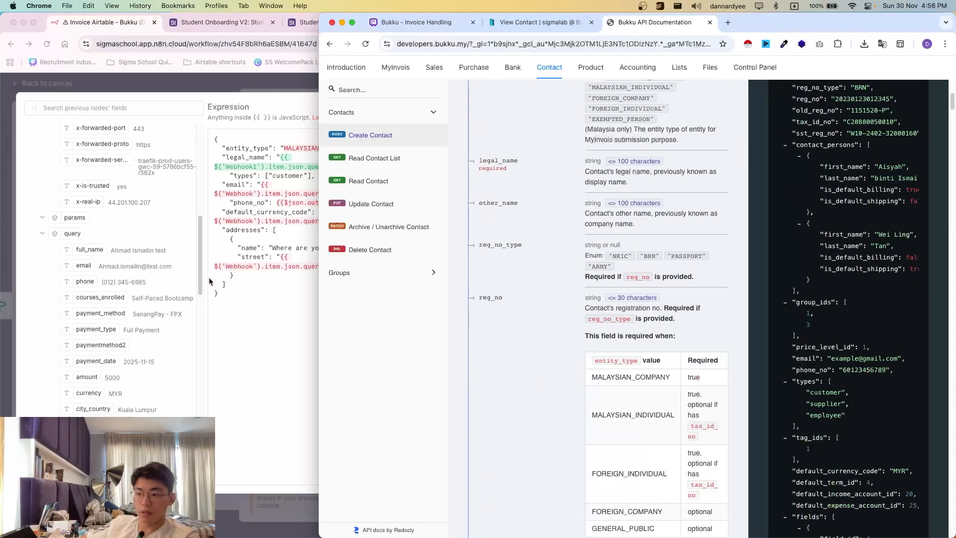
left_click(261, 258)
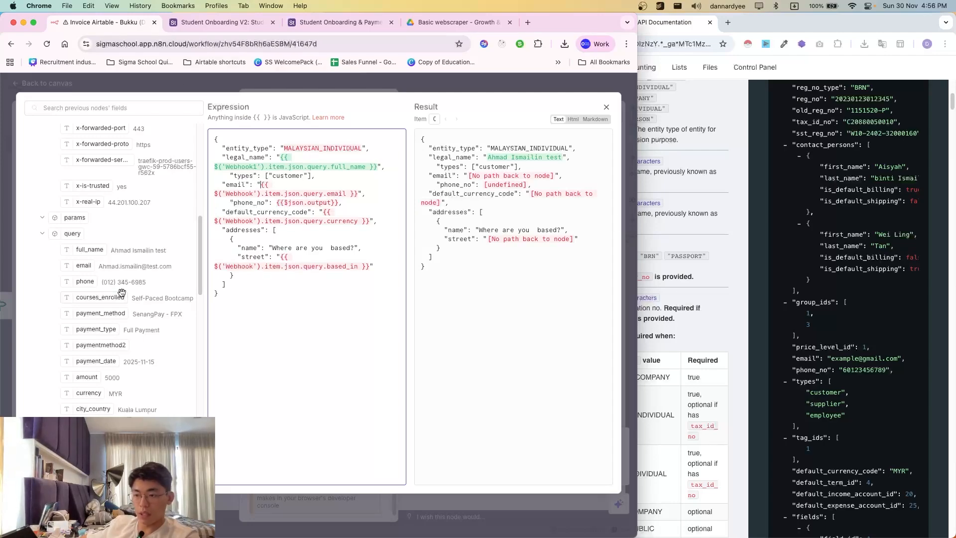
- Map email to Webhook1's email field, removing the duplicate email expression
scroll(120, 293, "down", 1)
left_click_drag(84, 252, 260, 188)
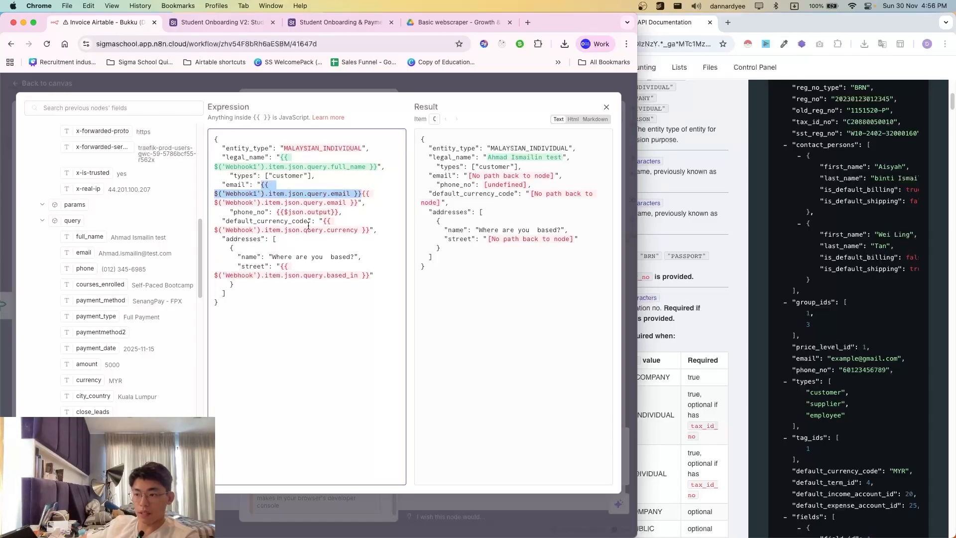
left_click_drag(362, 194, 351, 203)
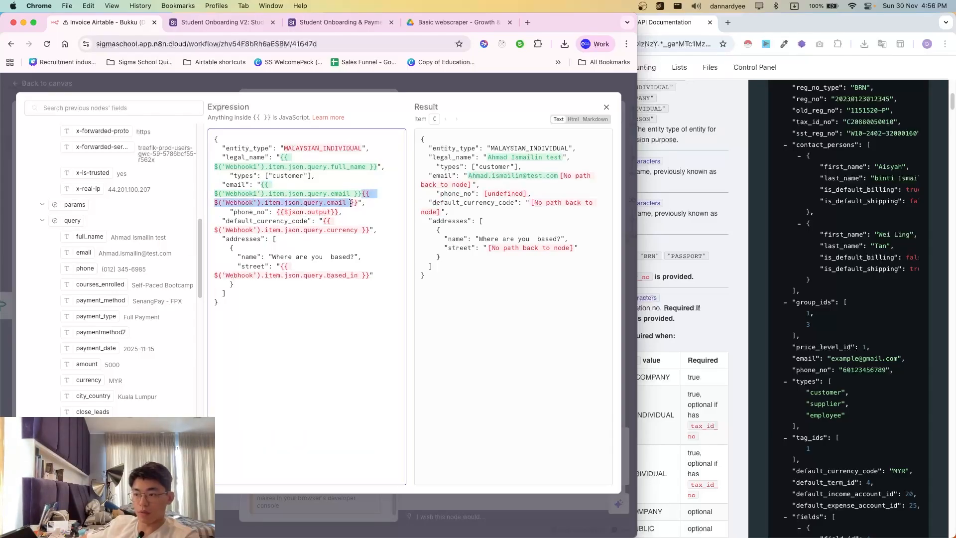
key("BackSpace")
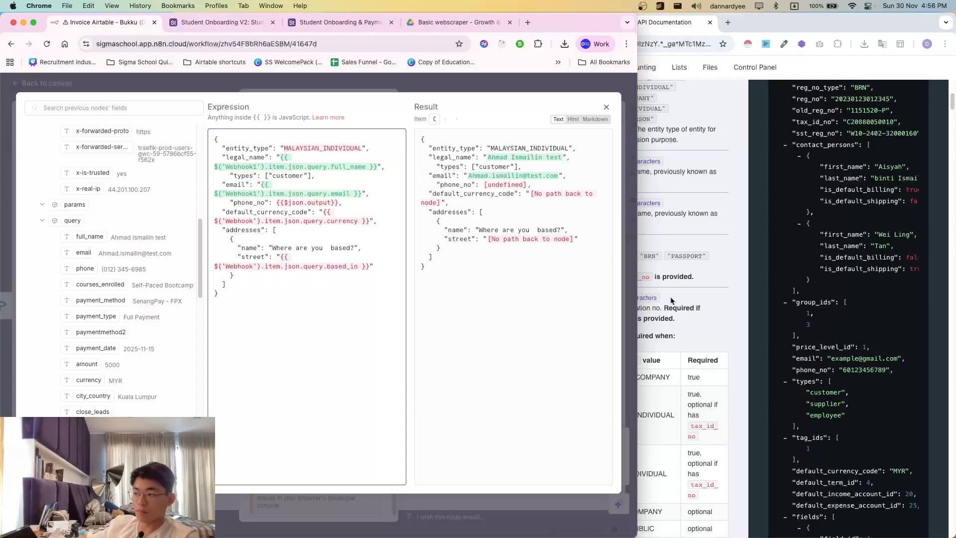
- Check the sample email, phone_no and types values in the Bukku docs Payload example
scroll(725, 325, "up", 3)
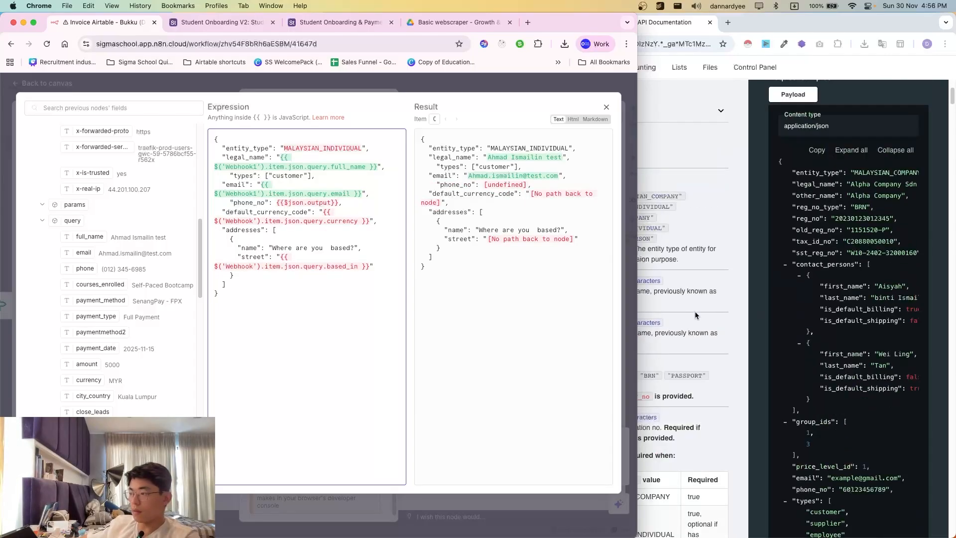
scroll(791, 365, "down", 4)
scroll(798, 366, "down", 1)
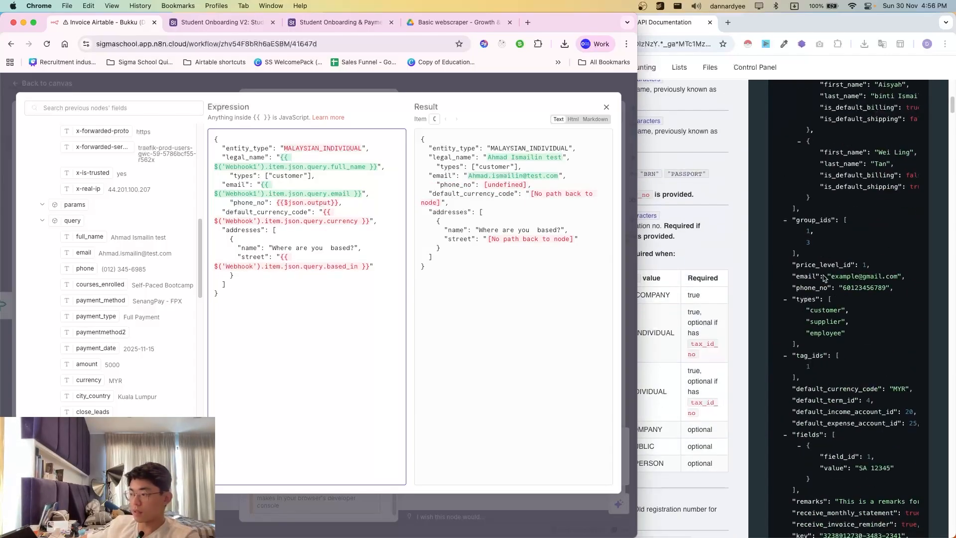
left_click(793, 276)
left_click_drag(791, 276, 892, 306)
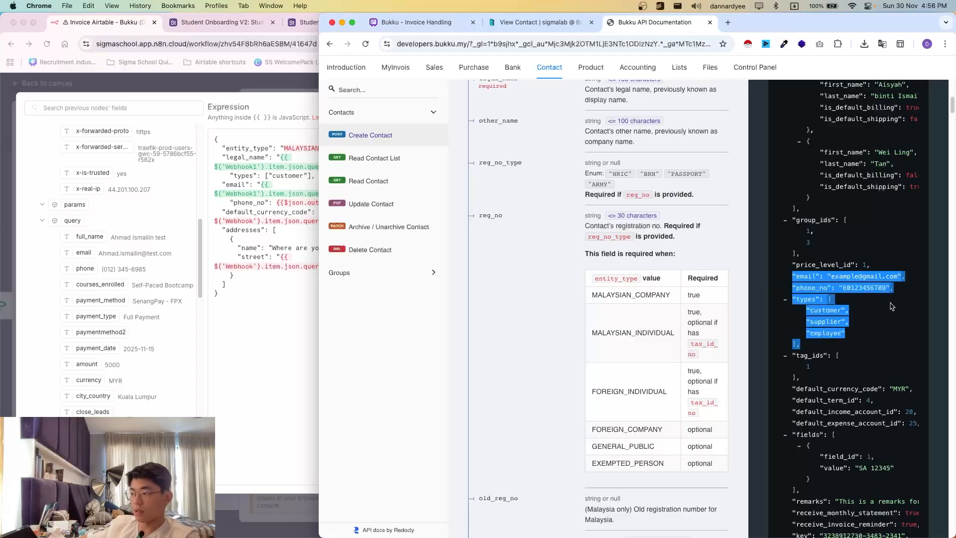
left_click(892, 306)
scroll(842, 351, "down", 1)
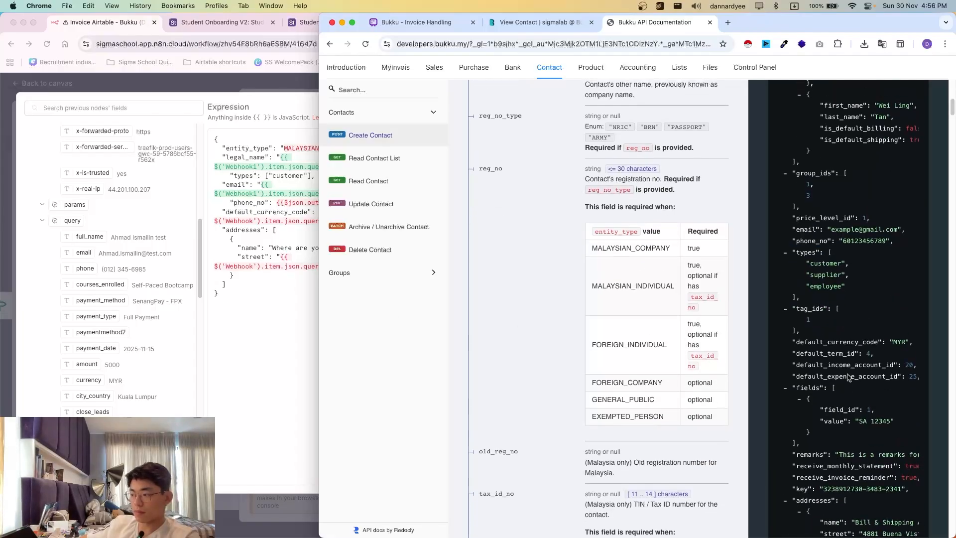
scroll(854, 373, "up", 2)
left_click(265, 247)
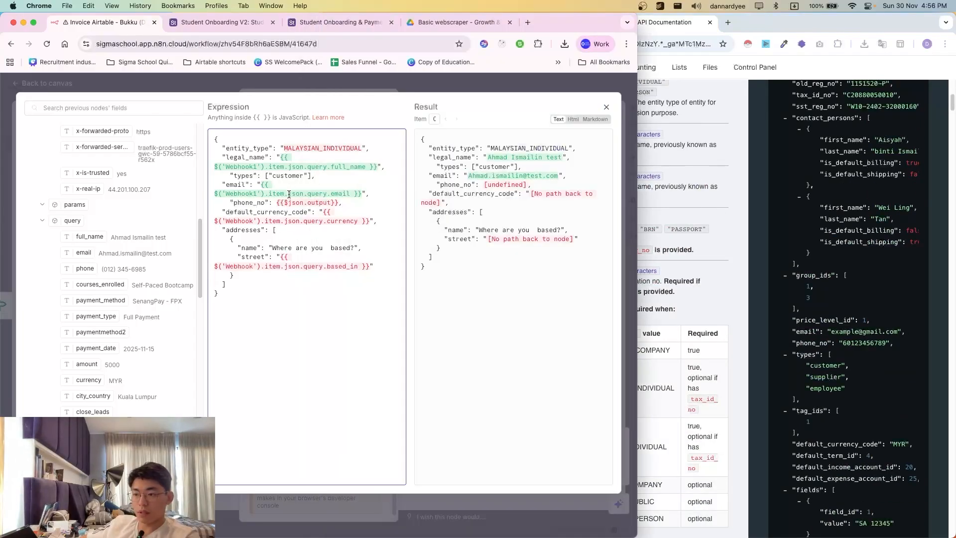
- Replace the phone_no mapping with a fixed test phone number and close the node
scroll(75, 287, "down", 1)
left_click_drag(78, 263, 277, 222)
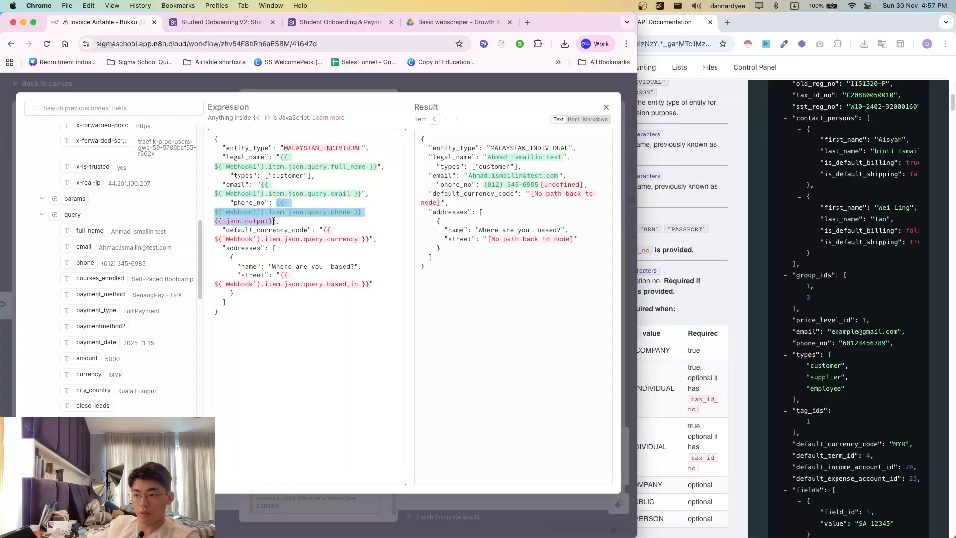
key("BackSpace")
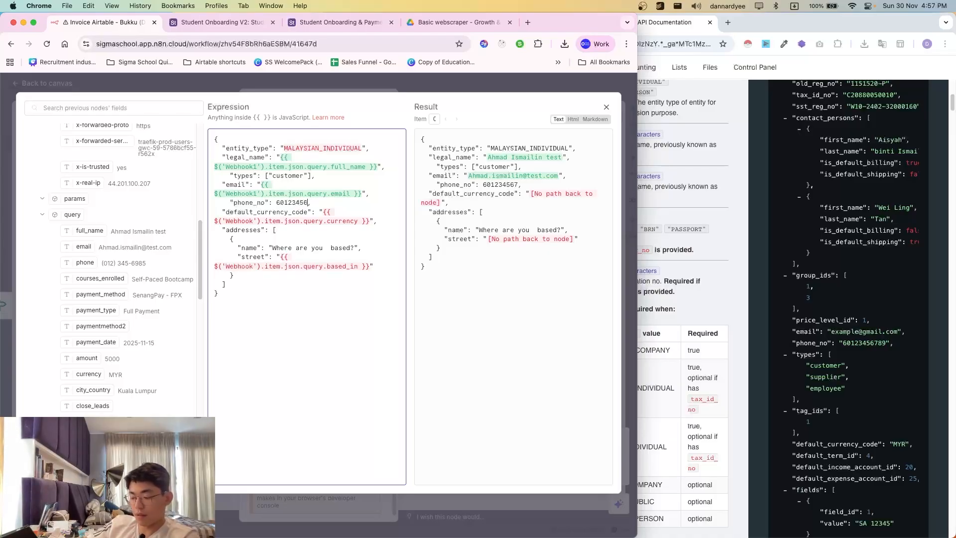
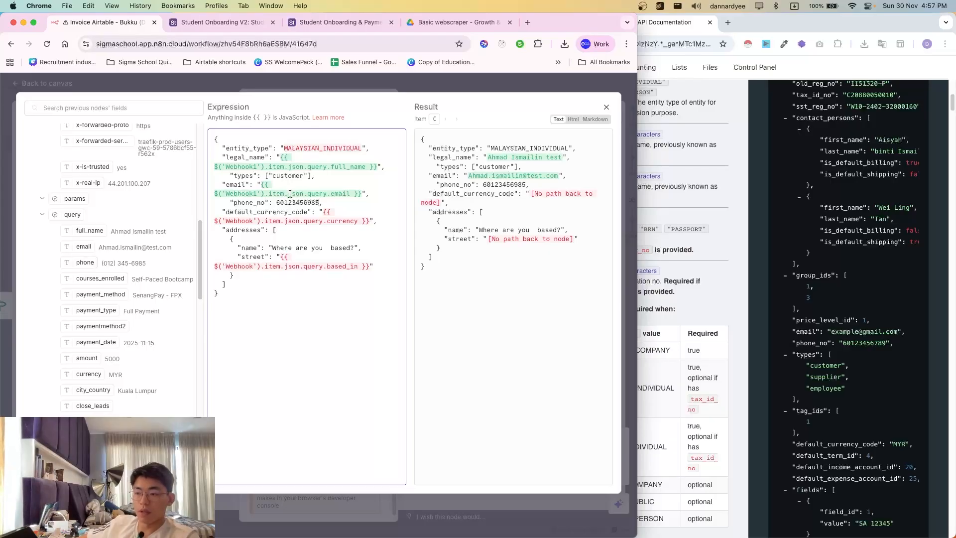
left_click_drag(277, 204, 311, 203)
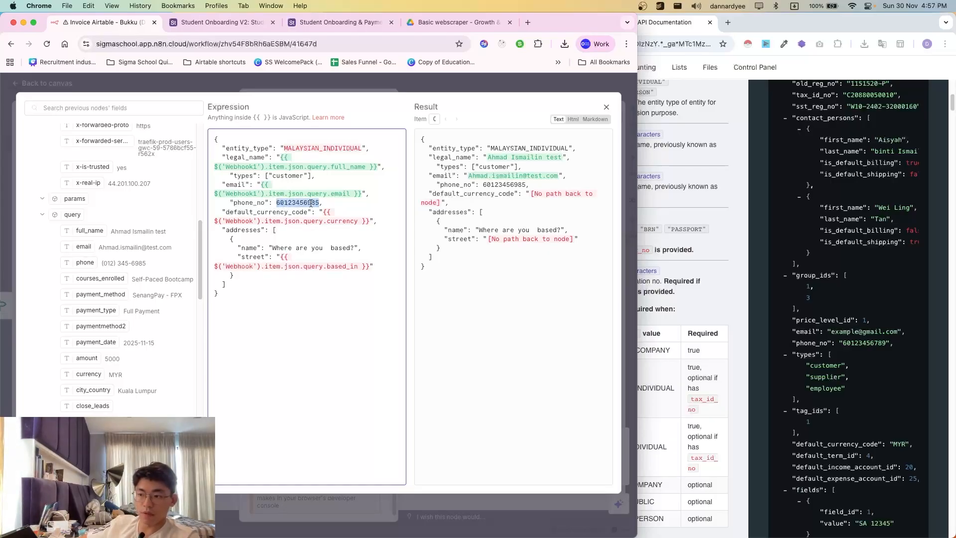
left_click(279, 202)
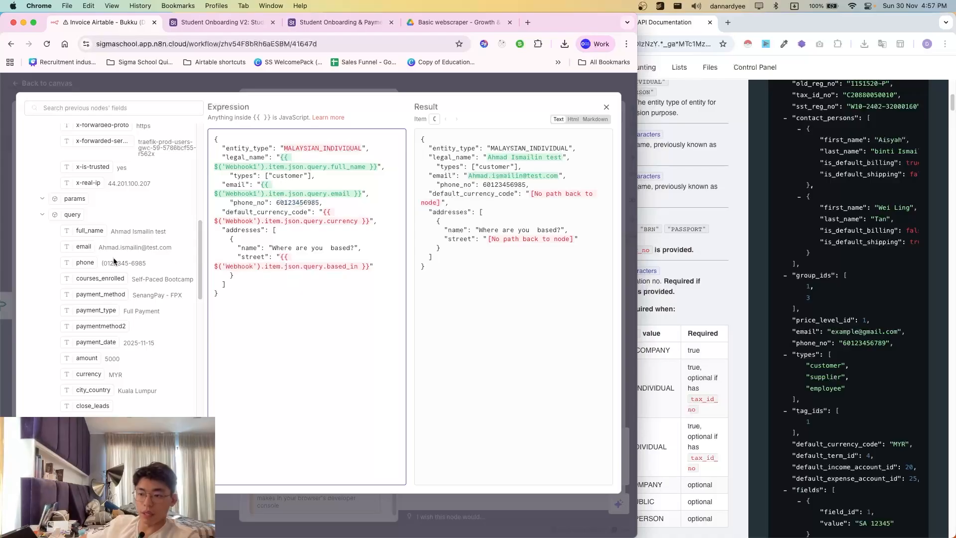
left_click_drag(108, 264, 160, 267)
left_click(160, 267)
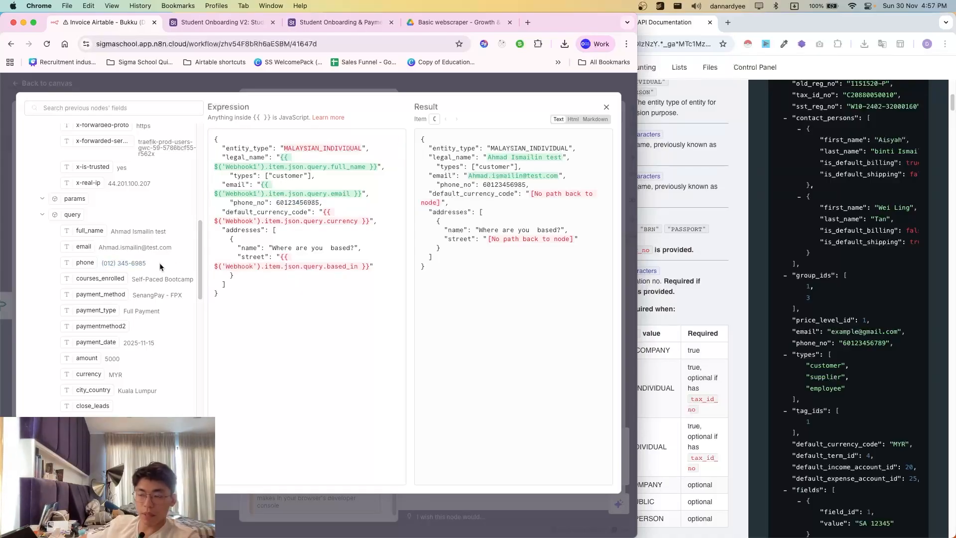
left_click(246, 85)
left_click(446, 99)
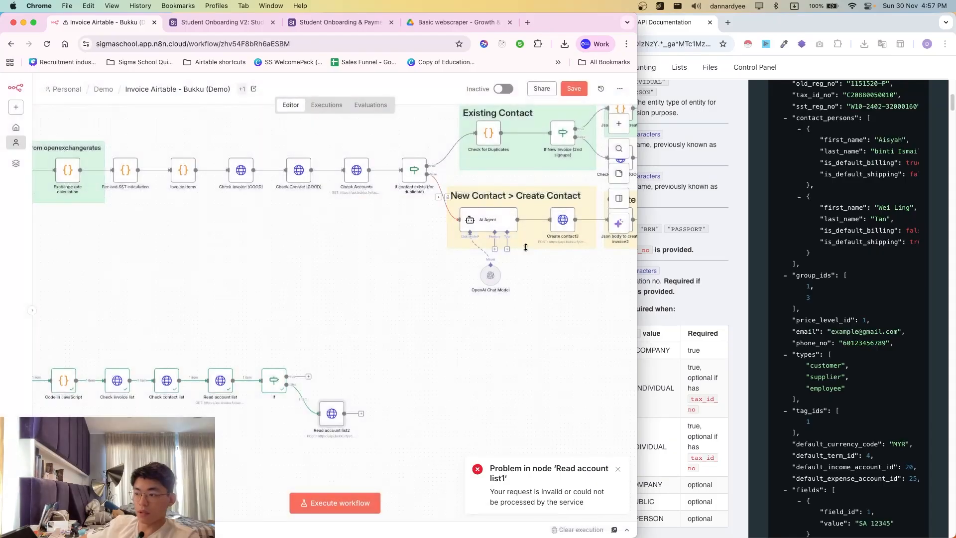
- Open the AI Agent node and read through its phone-formatting prompt examples
double_click(487, 223)
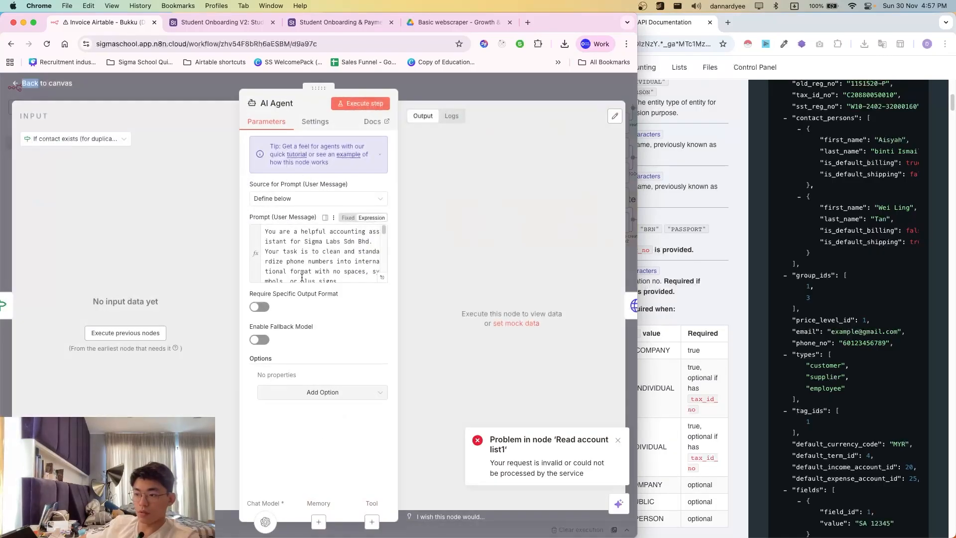
left_click(367, 272)
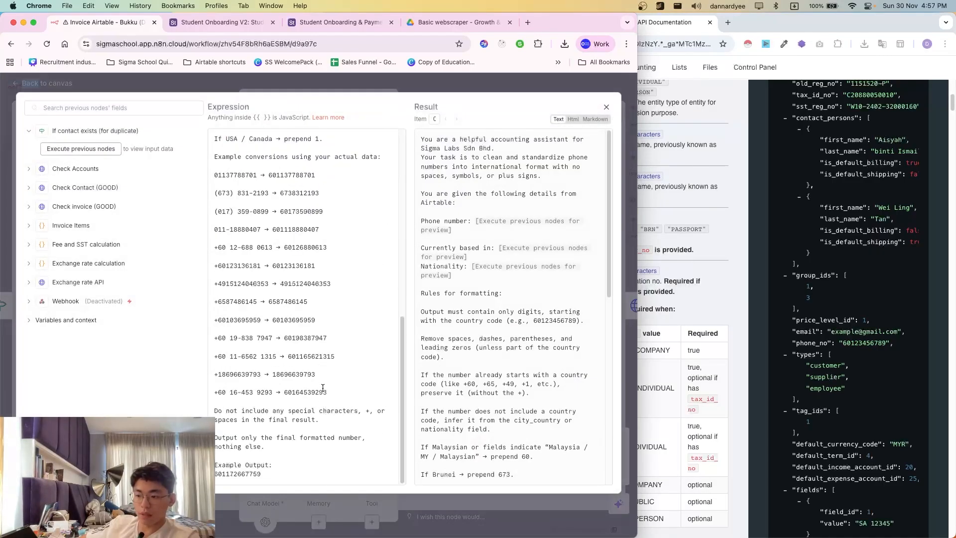
mouse_move(324, 391)
left_mouse_down()
mouse_move(279, 392)
mouse_move(338, 395)
left_mouse_up()
left_click(291, 392)
left_click(338, 396)
scroll(297, 355, "up", 2)
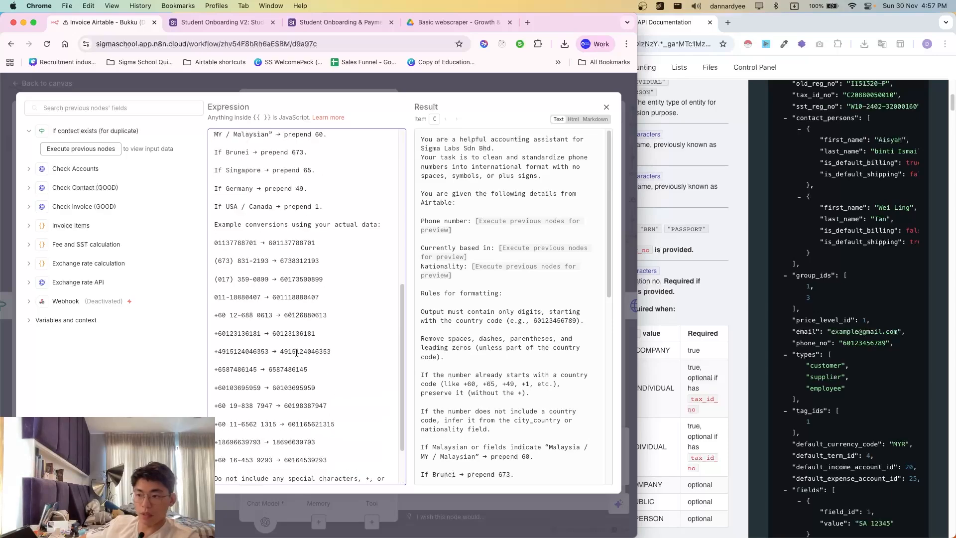
scroll(297, 353, "up", 2)
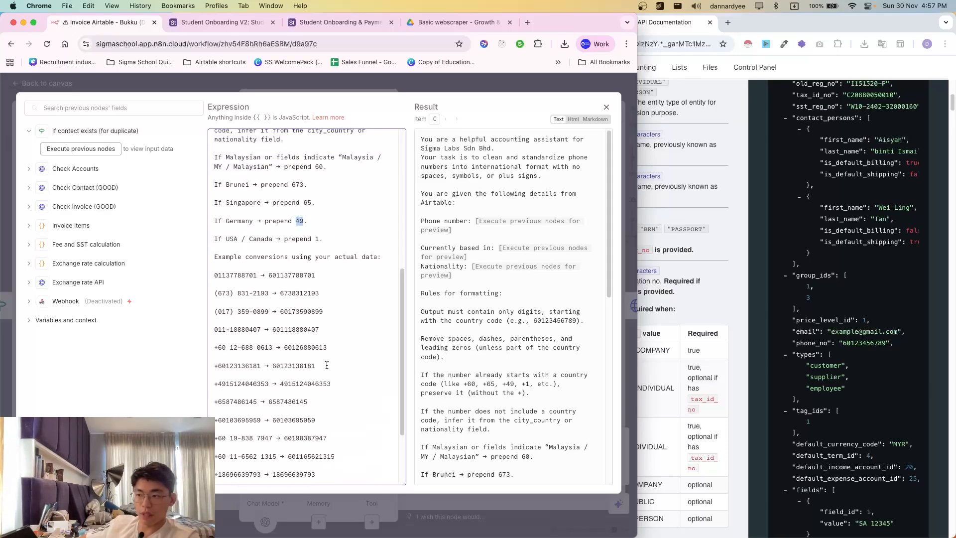
scroll(327, 365, "down", 5)
scroll(329, 388, "up", 7)
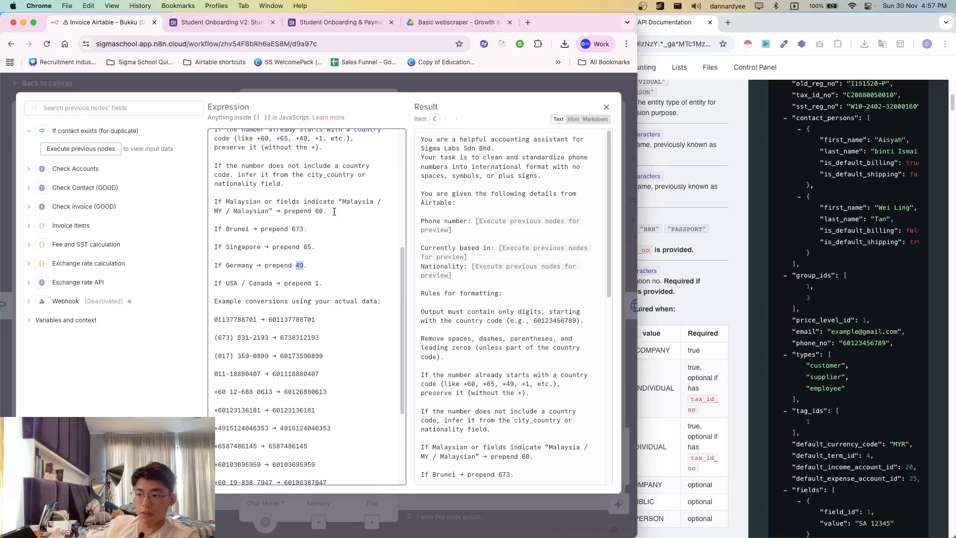
- Close the AI Agent panels and open the Read account list2 node's settings
left_click(342, 89)
left_click(436, 86)
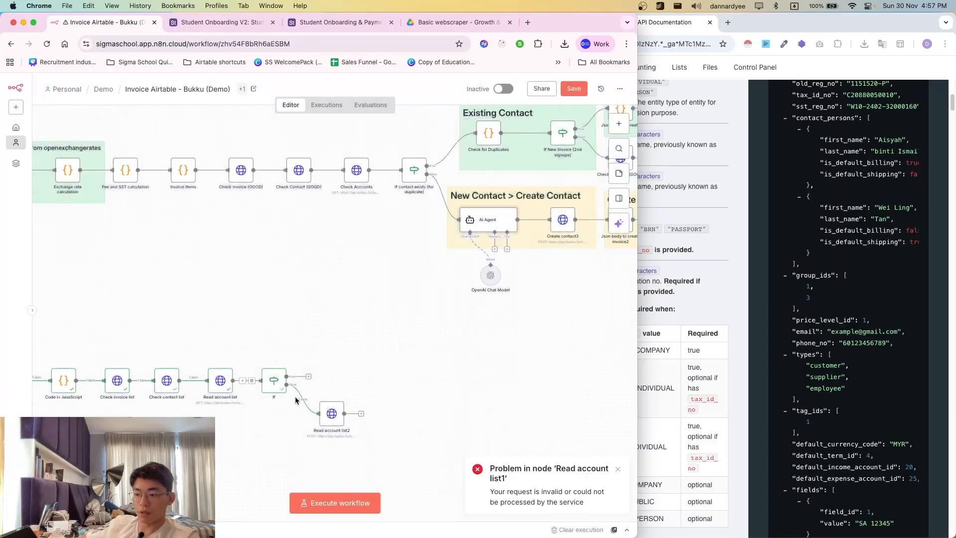
double_click(337, 419)
scroll(314, 392, "down", 10)
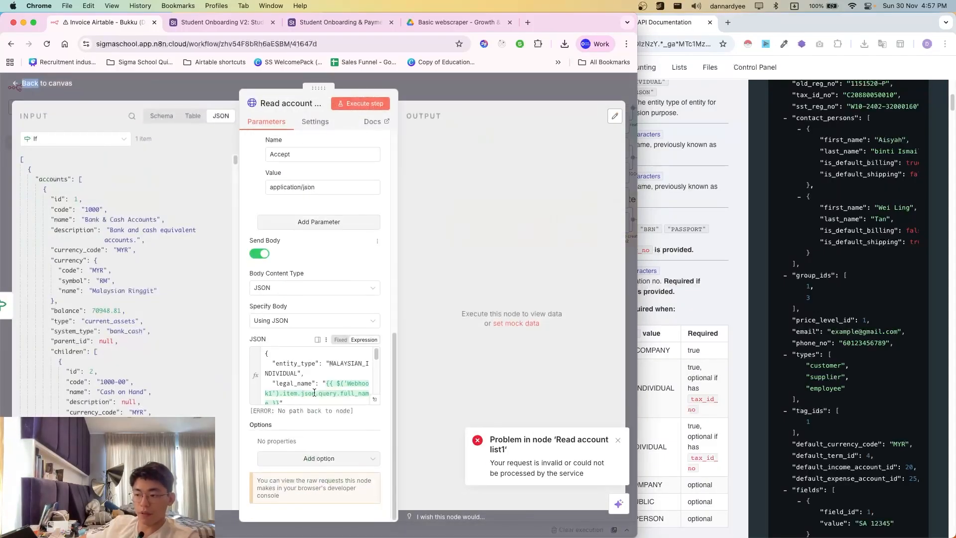
- Use Webhook1's currency as the currency code, deleting the old broken Webhook reference
left_click(375, 399)
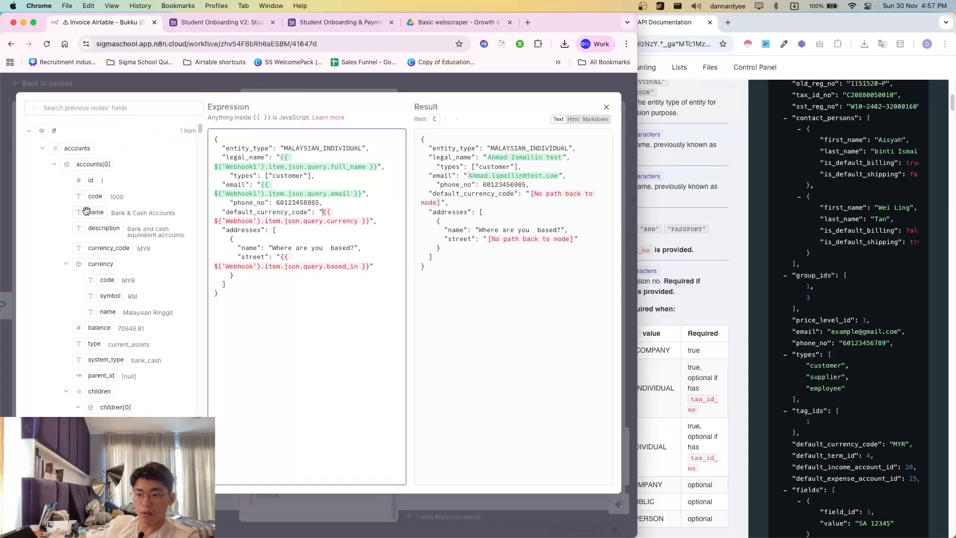
left_click(52, 135)
left_click(69, 251)
scroll(110, 348, "down", 10)
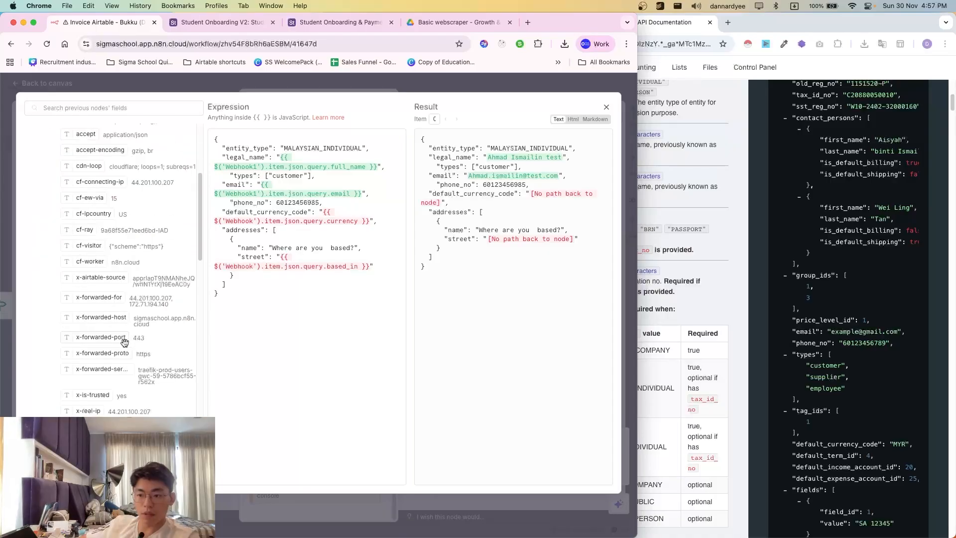
scroll(102, 379, "down", 3)
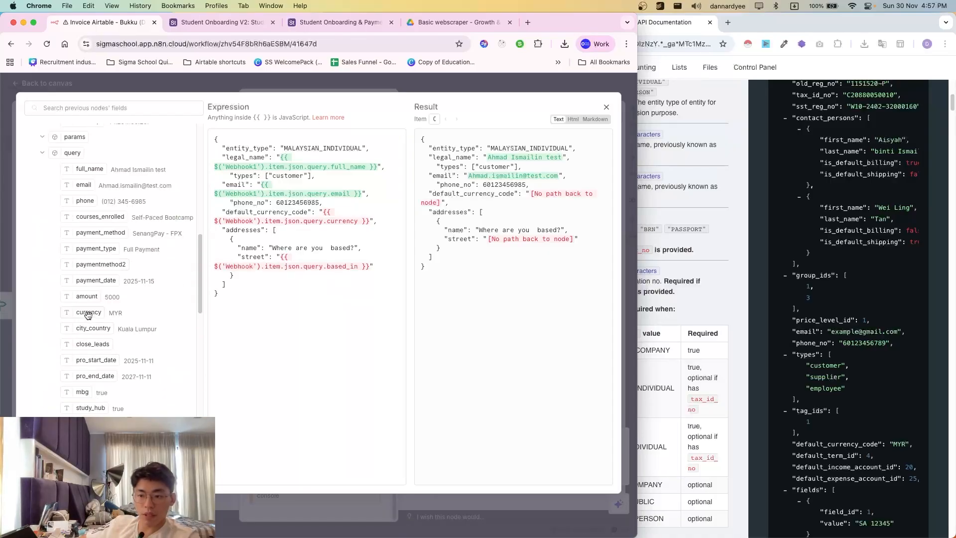
left_click_drag(88, 315, 323, 215)
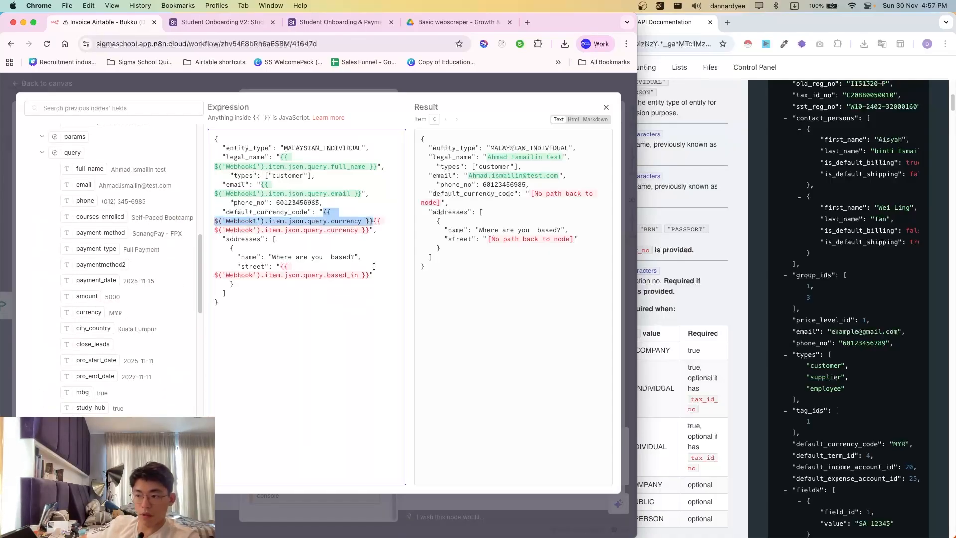
key("Right")
key("super+shift+Right")
key("shift+Right")
key("super+shift+Right")
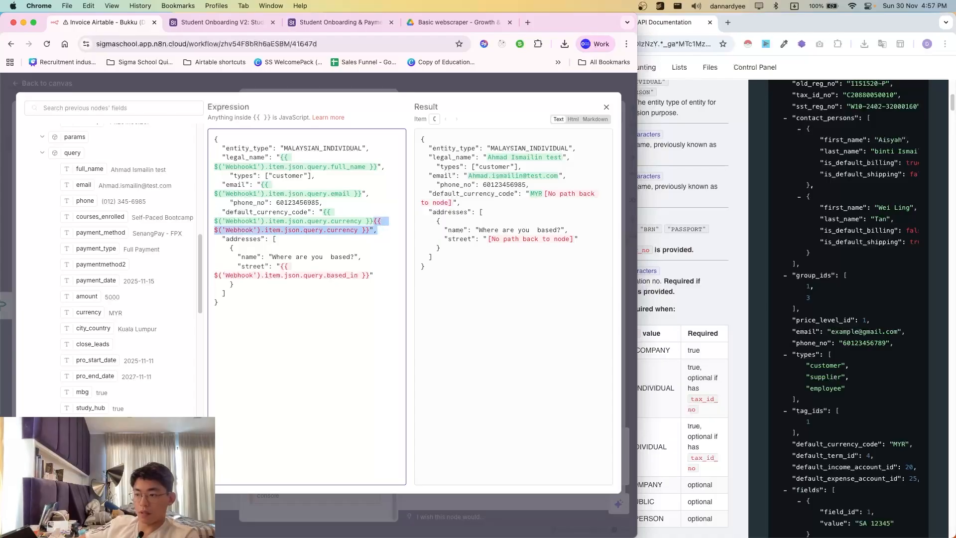
key("BackSpace")
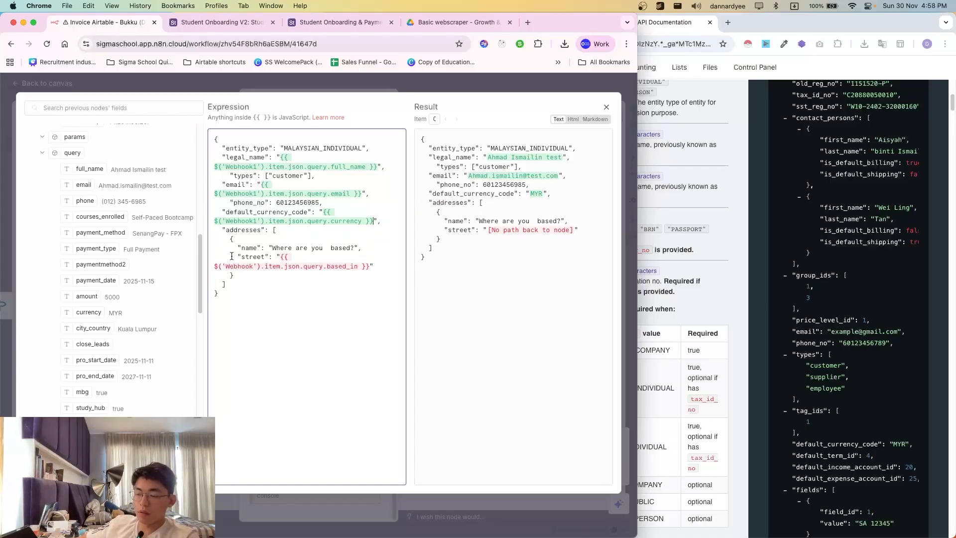
- Map street to Webhook1's city_country, drop the based_in reference, and leave address name as City
scroll(100, 382, "down", 2)
scroll(63, 269, "down", 15)
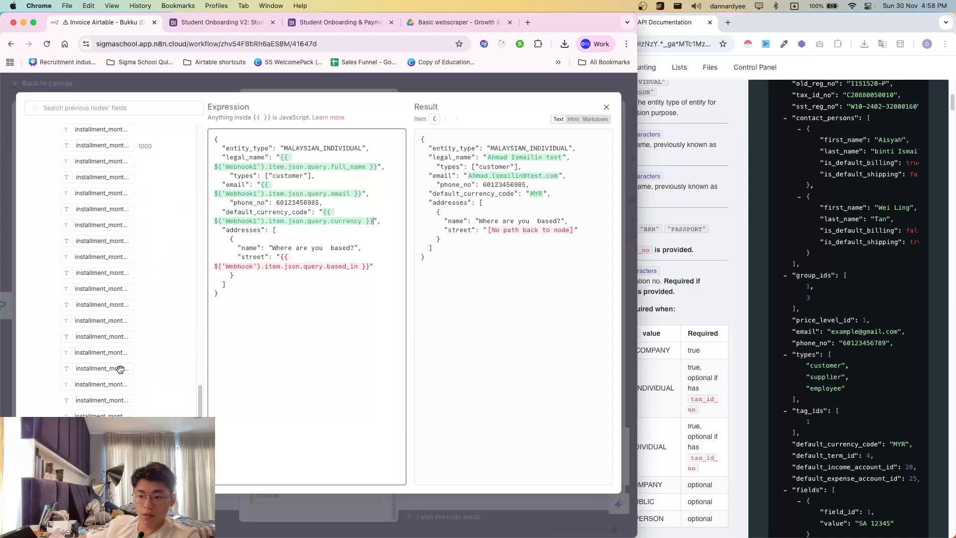
scroll(114, 349, "up", 5)
scroll(99, 274, "up", 8)
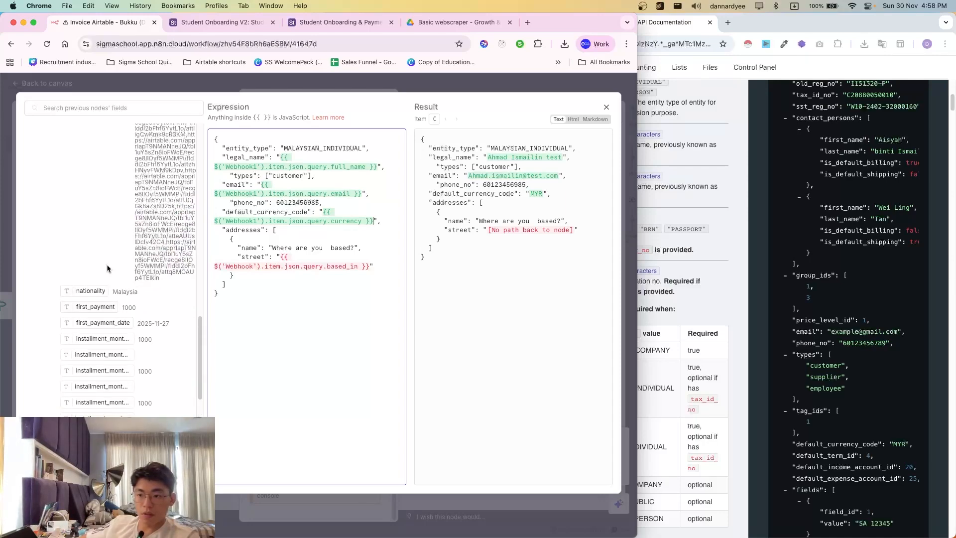
scroll(98, 286, "up", 1)
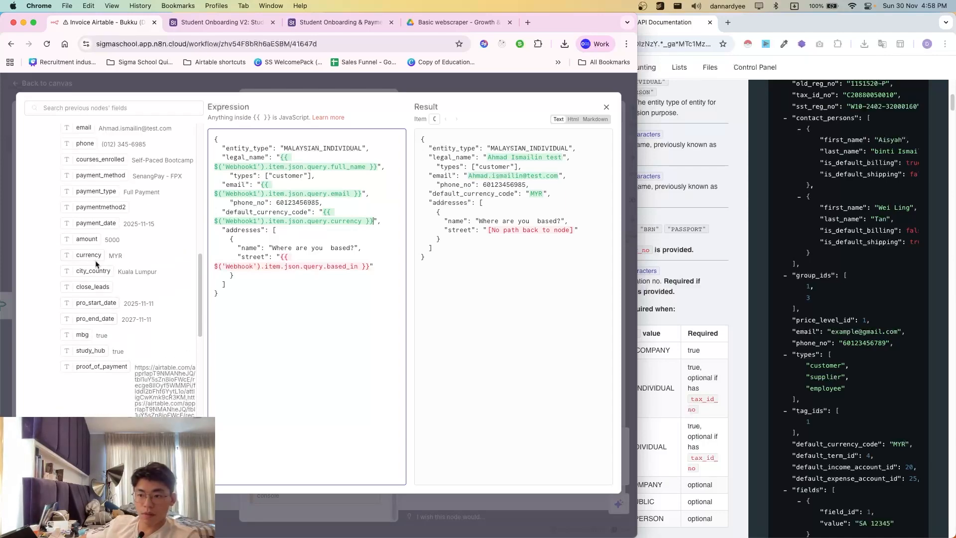
left_click_drag(88, 273, 277, 260)
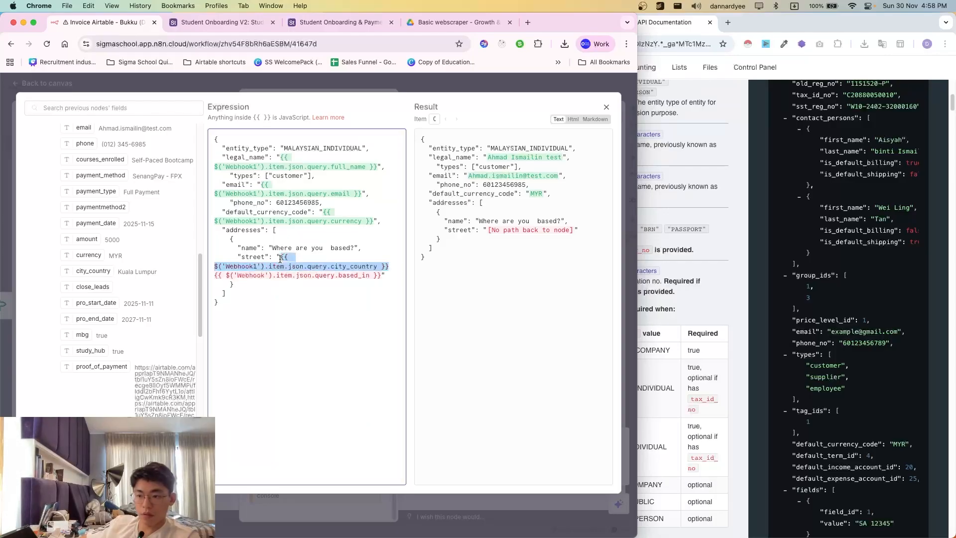
key("shift+End")
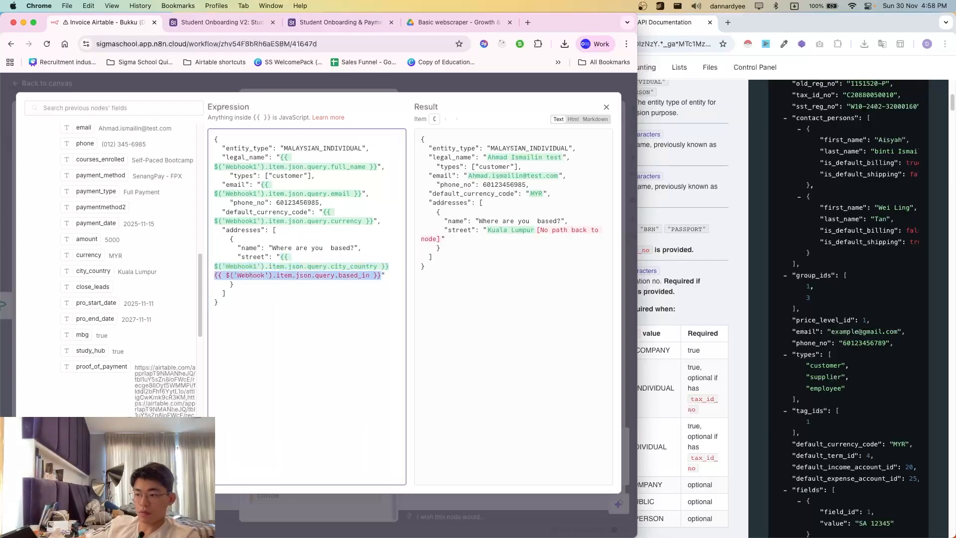
key("BackSpace")
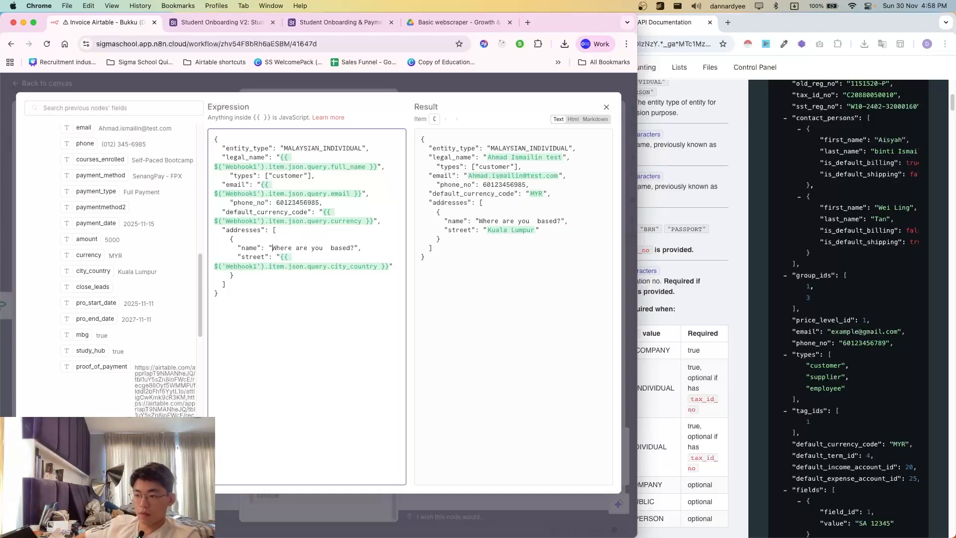
key("shift+End")
key("BackSpace")
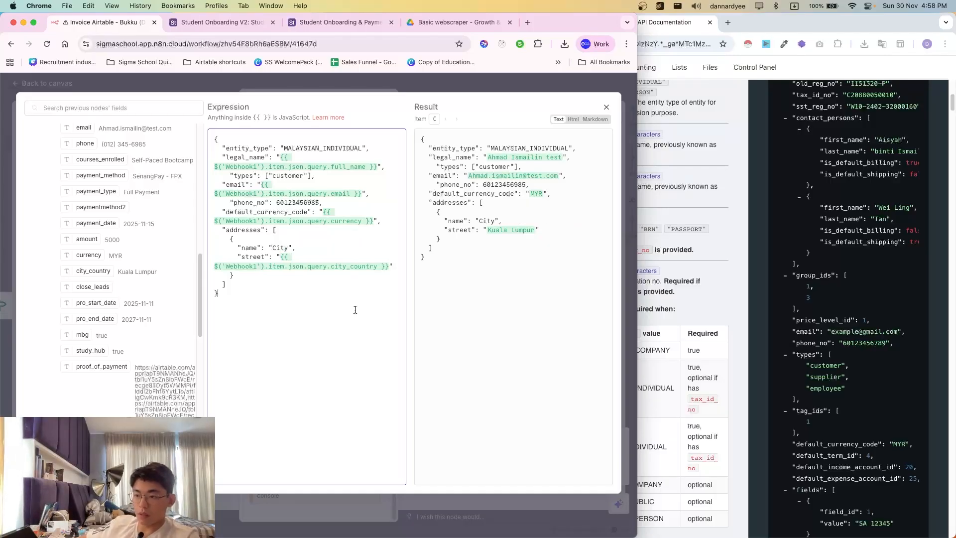
key("Escape")
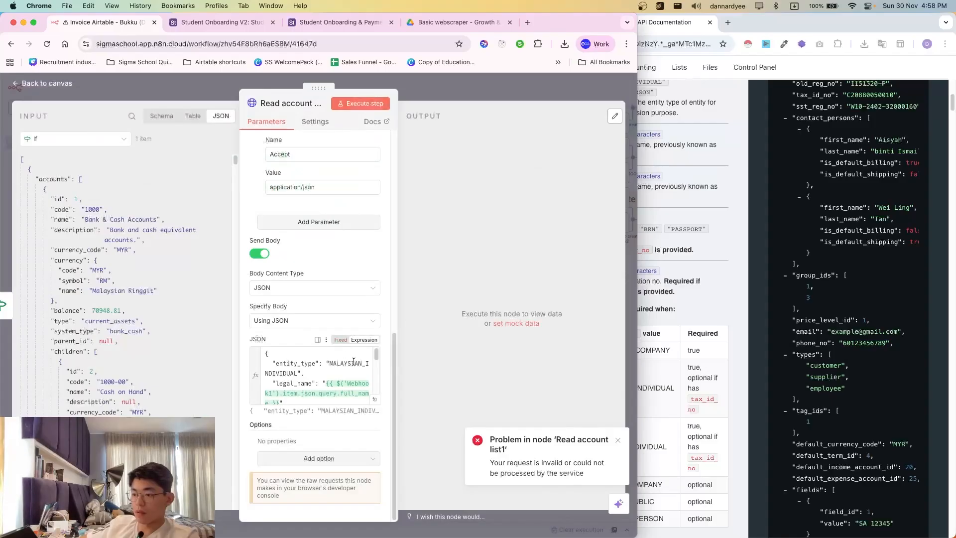
- Execute the create-contact node and review the returned contact with address City, Kuala Lumpur
scroll(332, 369, "down", 2)
scroll(332, 369, "up", 2)
left_click(362, 105)
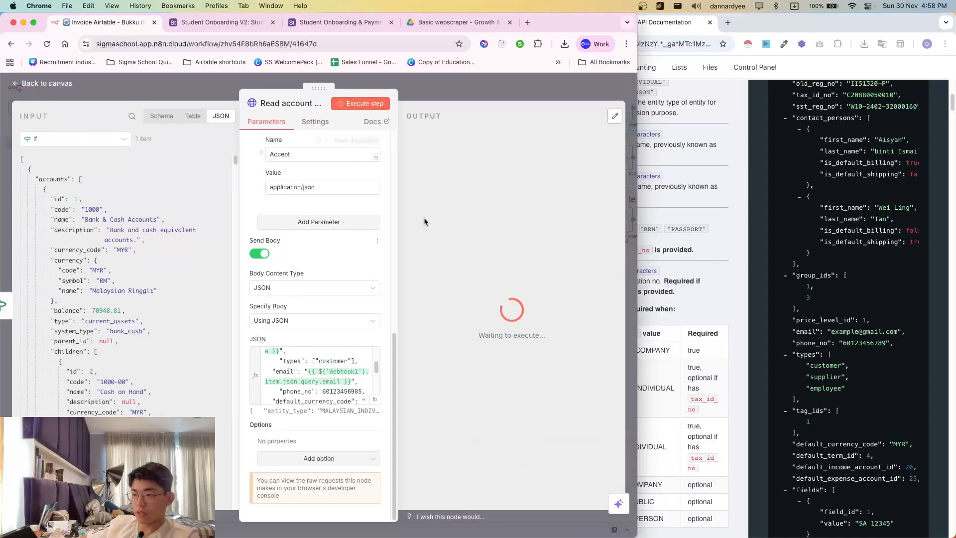
scroll(369, 370, "down", 1)
scroll(503, 340, "down", 10)
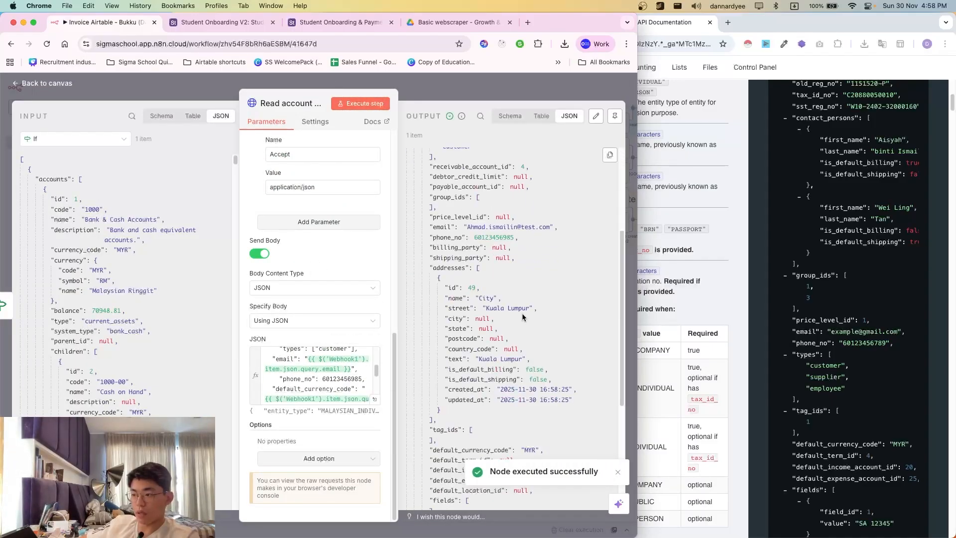
scroll(502, 340, "up", 10)
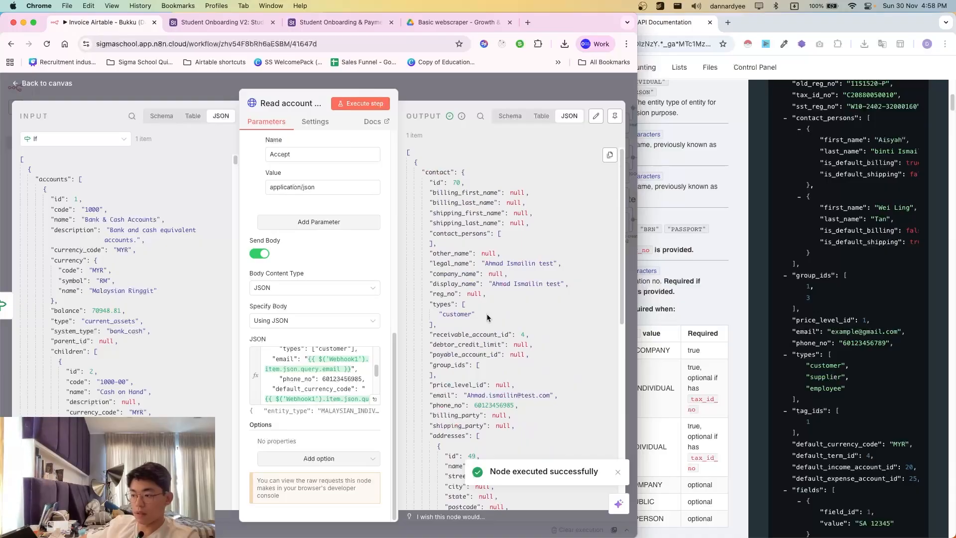
scroll(487, 317, "down", 5)
scroll(498, 349, "up", 5)
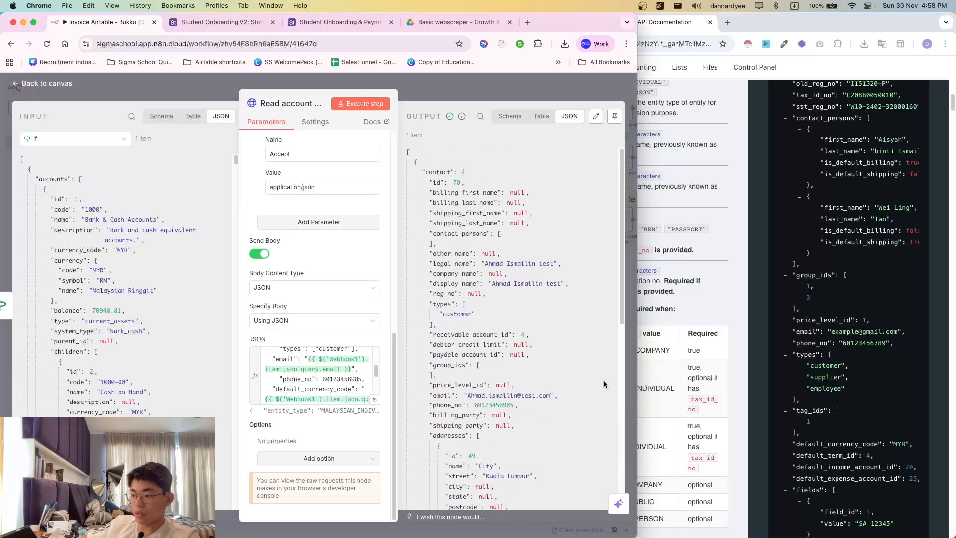
left_click(725, 251)
- Open the newly created test contact from Bukku's contact list
left_click(535, 22)
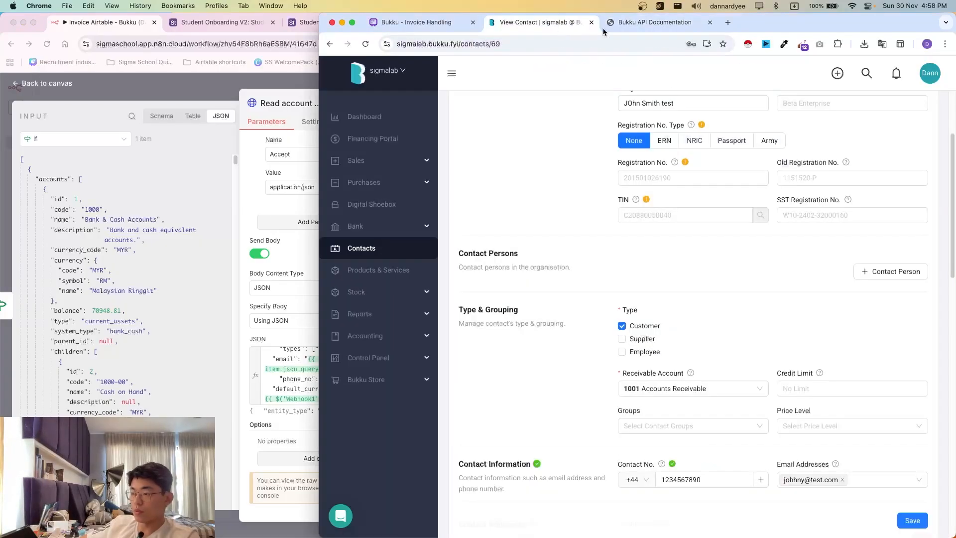
left_click(344, 249)
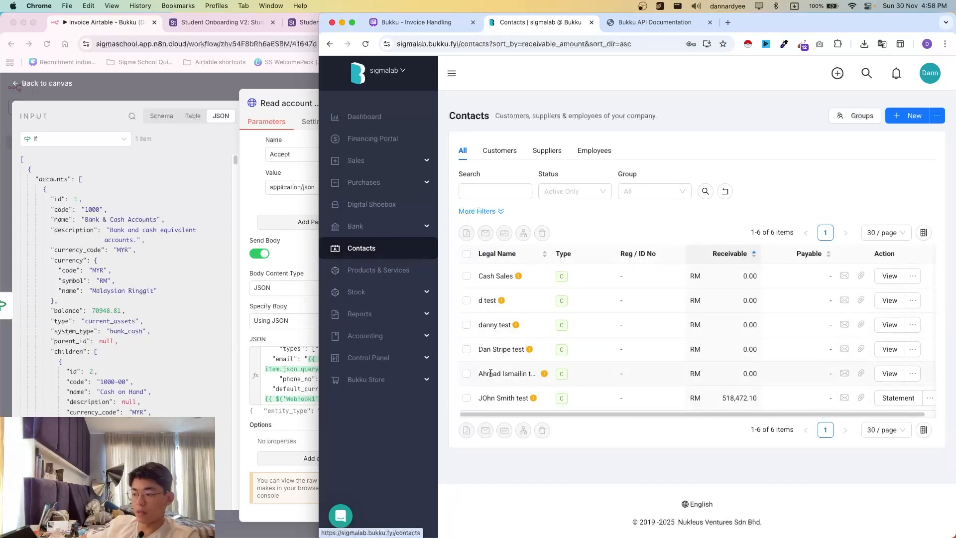
left_click(889, 373)
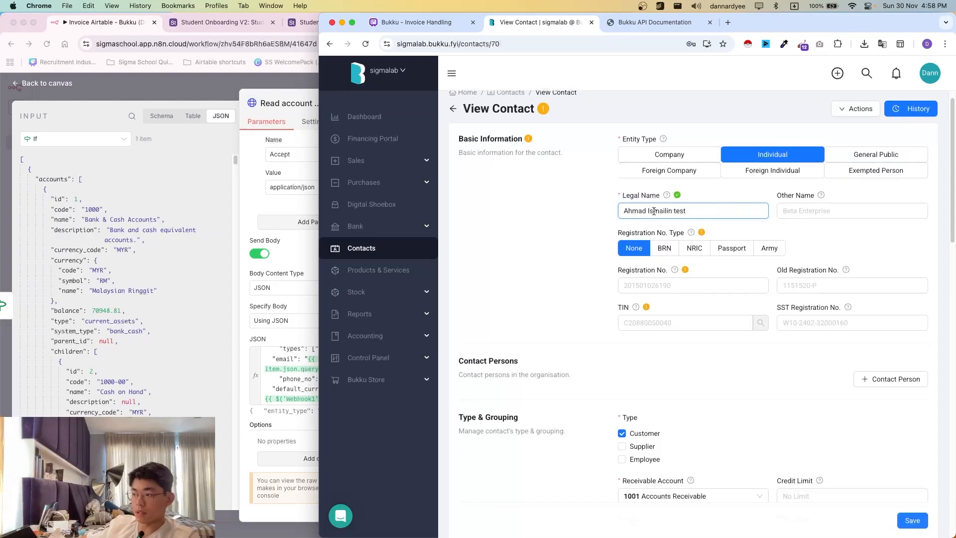
double_click(680, 211)
scroll(696, 209, "down", 1)
left_click(299, 371)
scroll(330, 369, "down", 2)
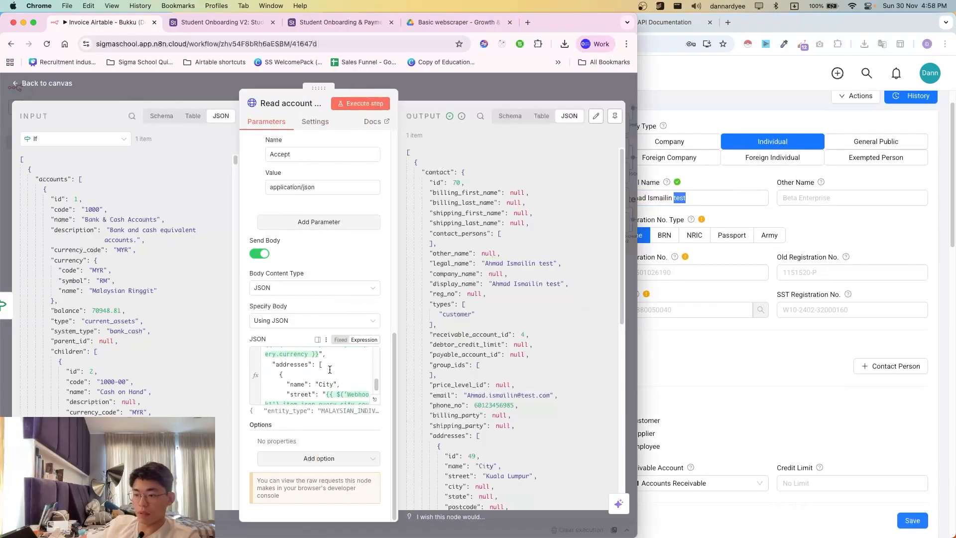
scroll(329, 370, "up", 2)
- Scroll through the contact's details, examining the Receivable Account field
left_click(682, 249)
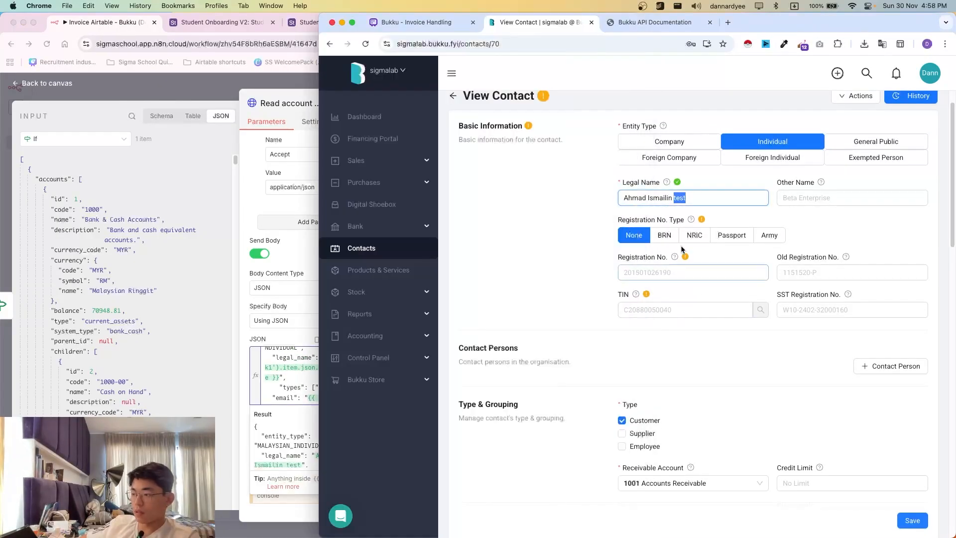
scroll(647, 264, "down", 1)
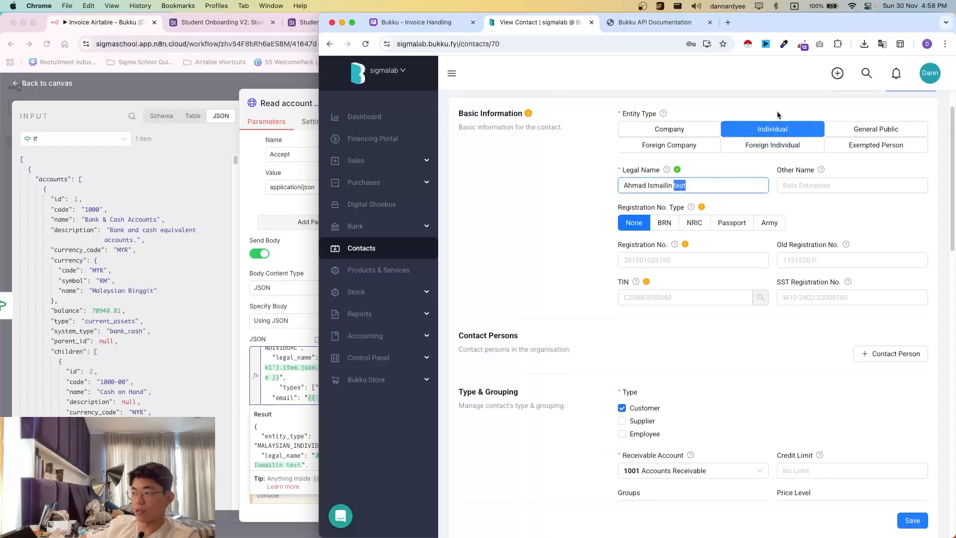
scroll(713, 320, "down", 3)
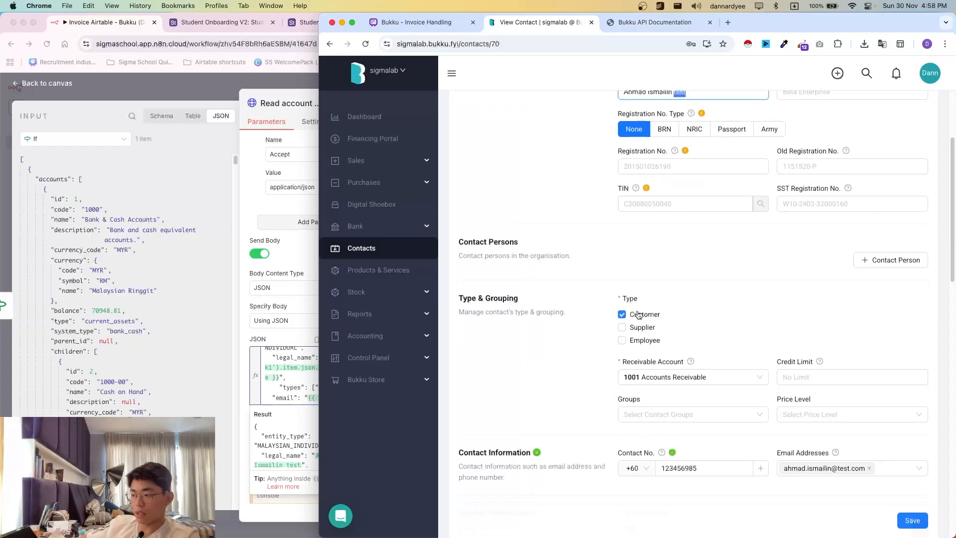
scroll(645, 224, "down", 5)
scroll(650, 211, "up", 2)
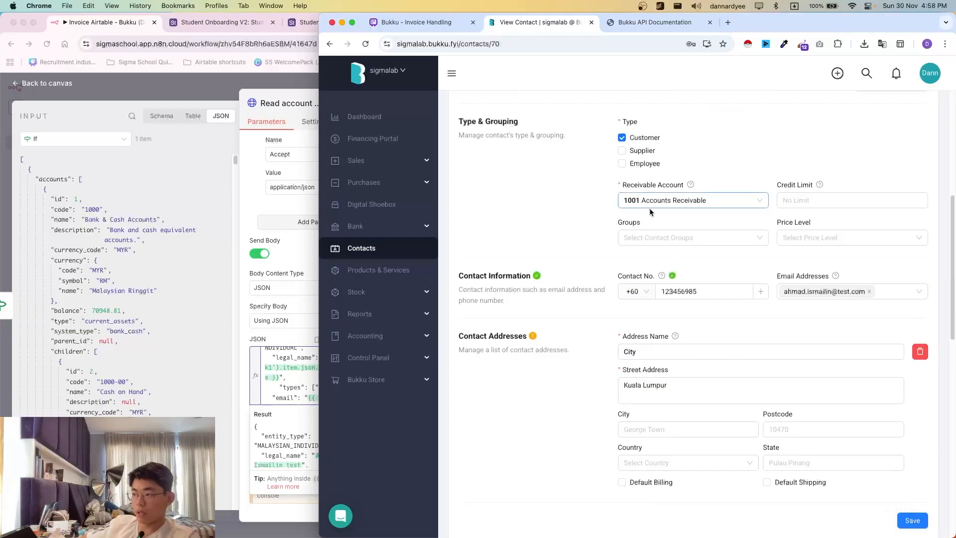
left_click_drag(584, 191, 685, 206)
left_click(684, 213)
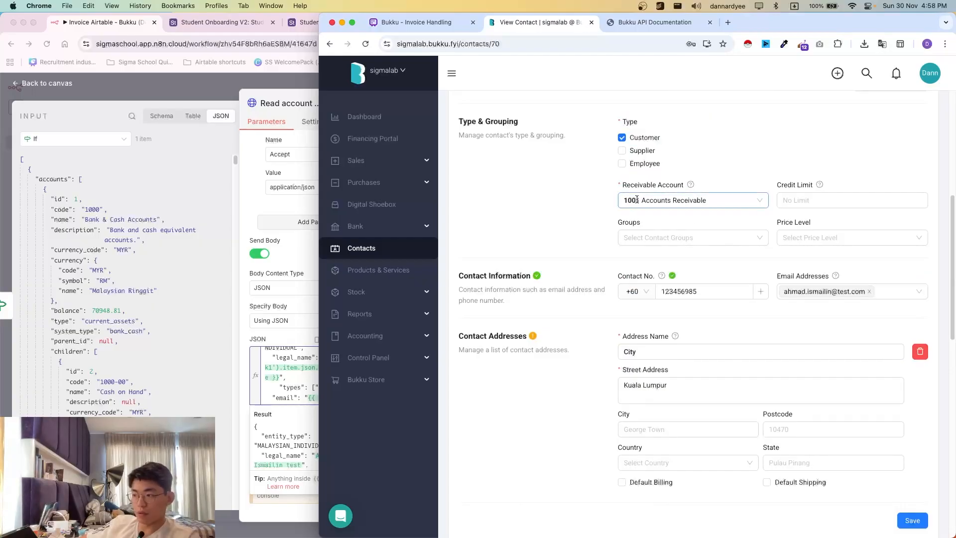
left_click_drag(607, 186, 683, 214)
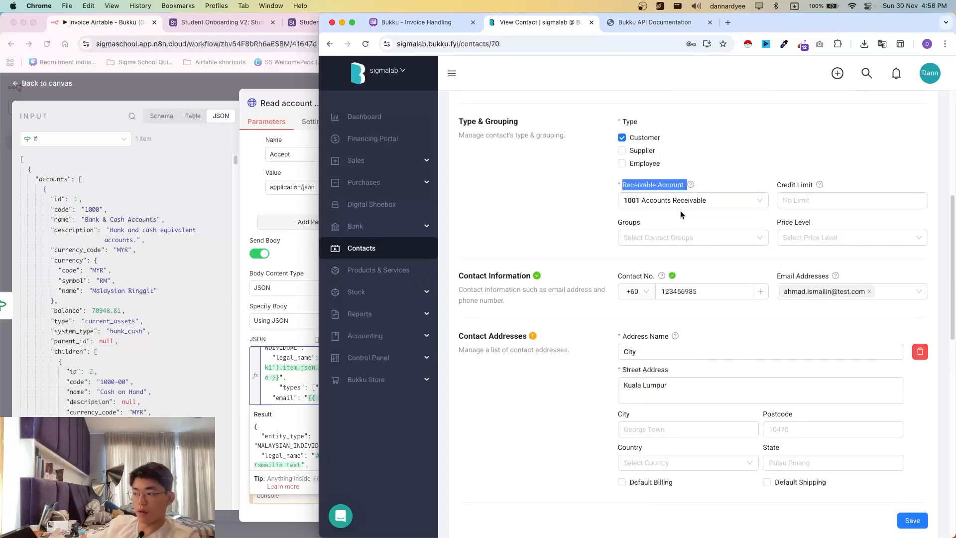
left_click(682, 215)
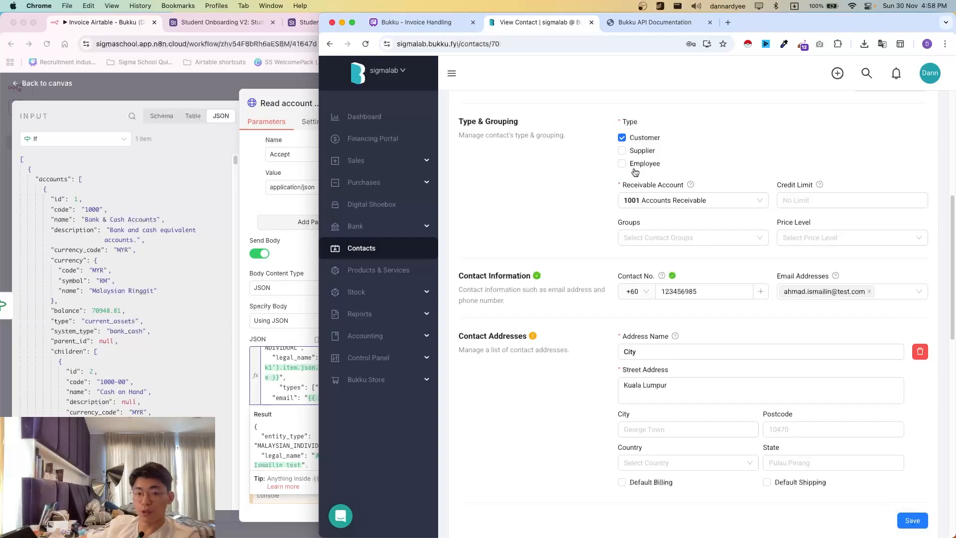
scroll(690, 185, "down", 10)
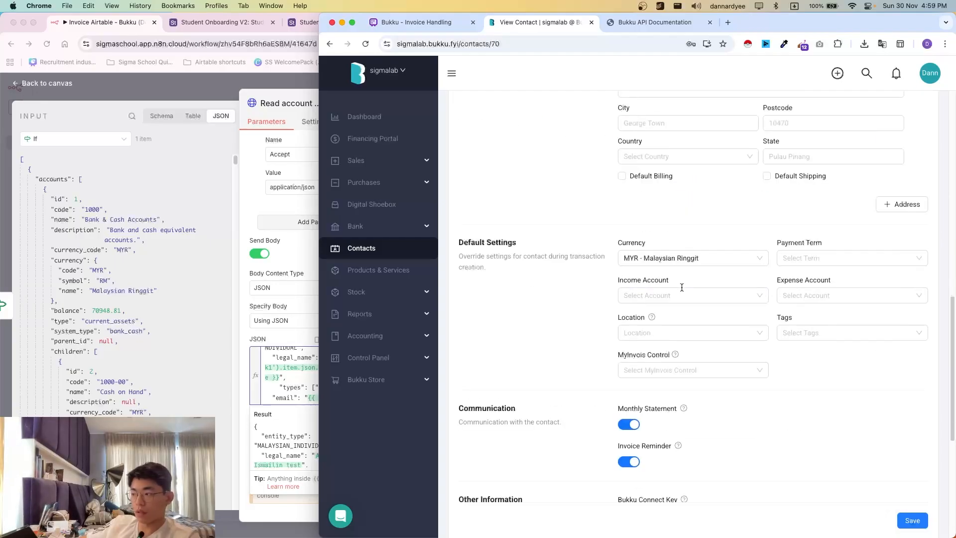
scroll(611, 365, "up", 7)
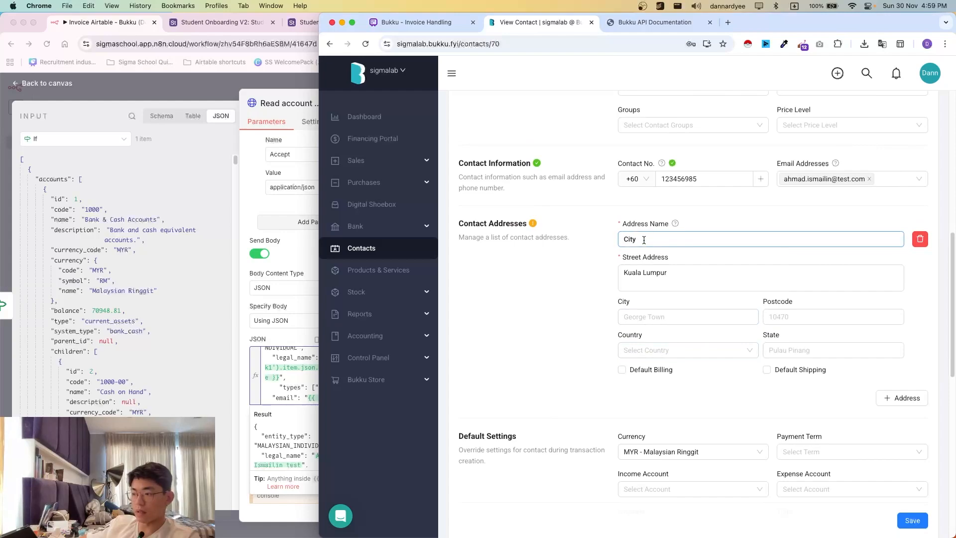
- Verify the saved address name City and street Kuala Lumpur against n8n's JSON body
left_click_drag(645, 240, 611, 236)
left_click_drag(672, 273, 599, 270)
left_click(683, 280)
left_click(275, 378)
scroll(320, 389, "down", 5)
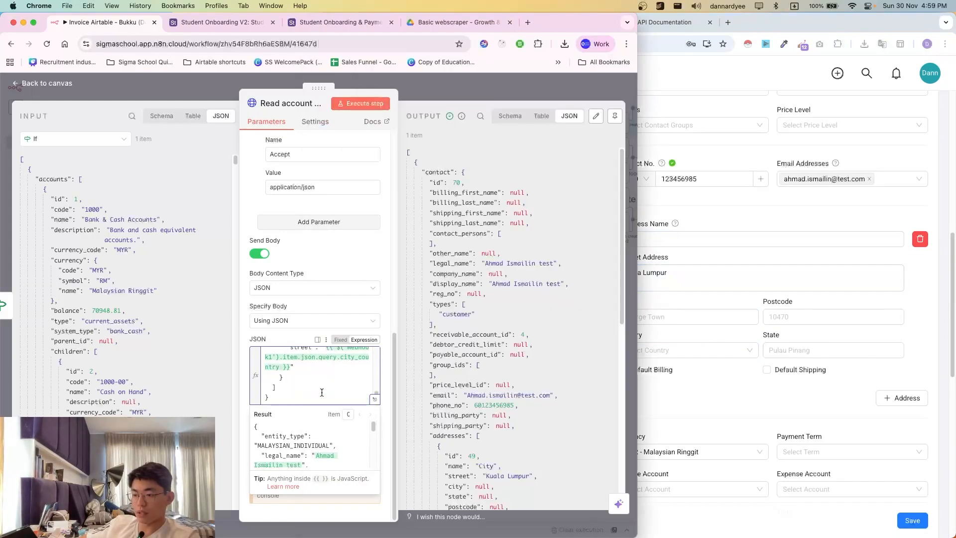
left_click(374, 398)
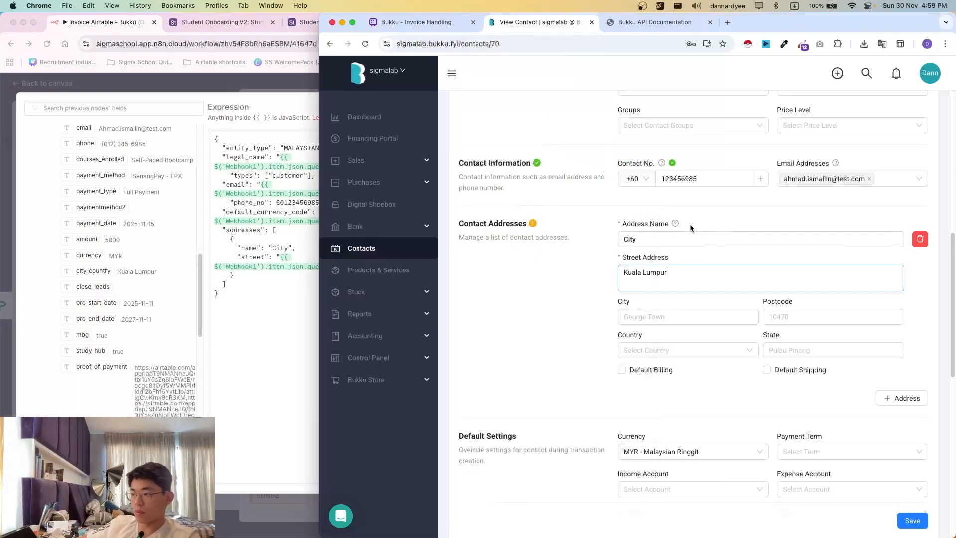
- Check the saved contact number and dialling code, then close n8n's expanded expression editor
left_click(690, 260)
left_click_drag(667, 181, 693, 181)
left_click(693, 181)
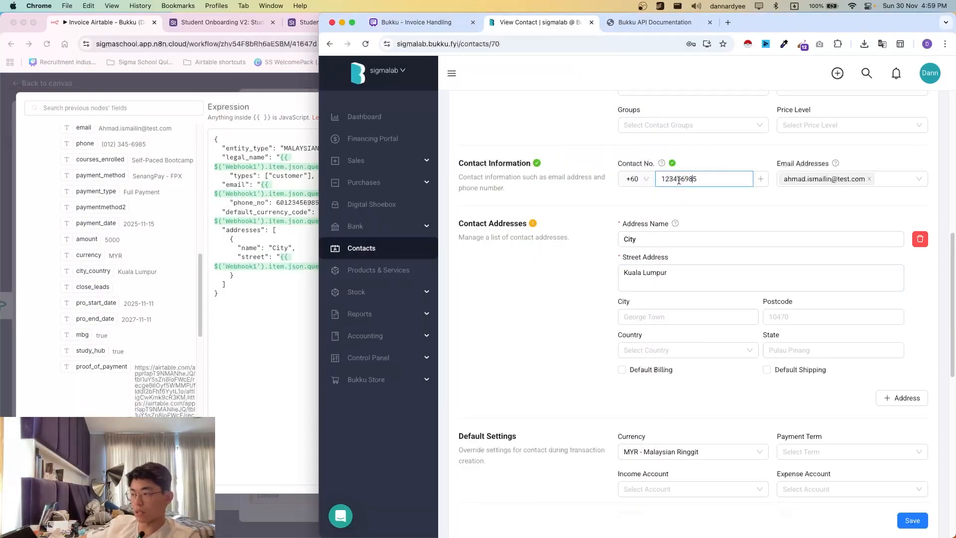
double_click(690, 179)
left_click(694, 180)
left_click(637, 185)
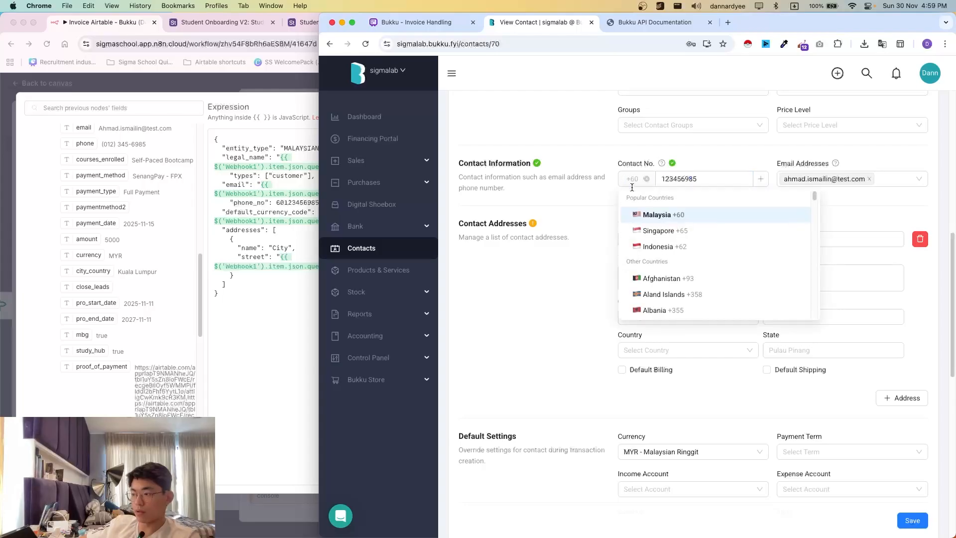
left_click(842, 180)
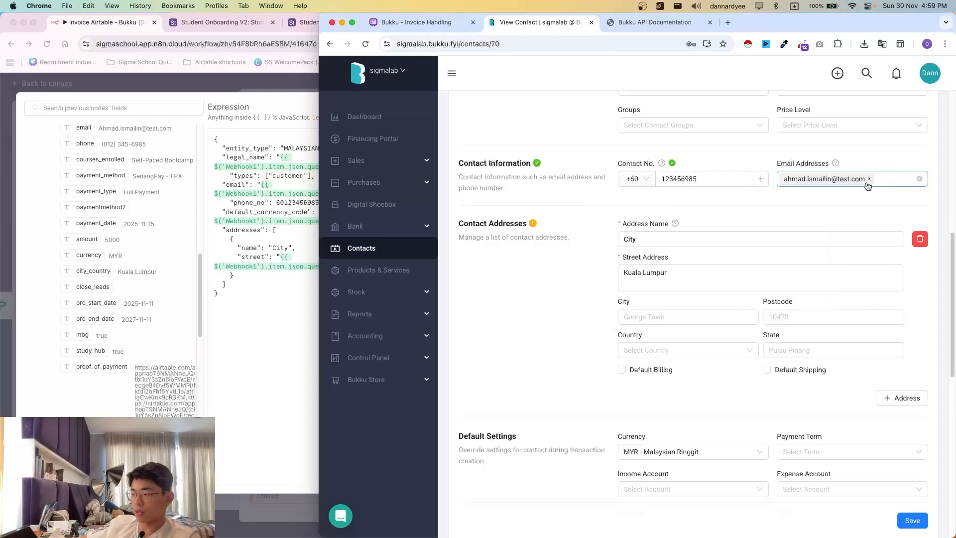
left_click(312, 110)
left_click(494, 96)
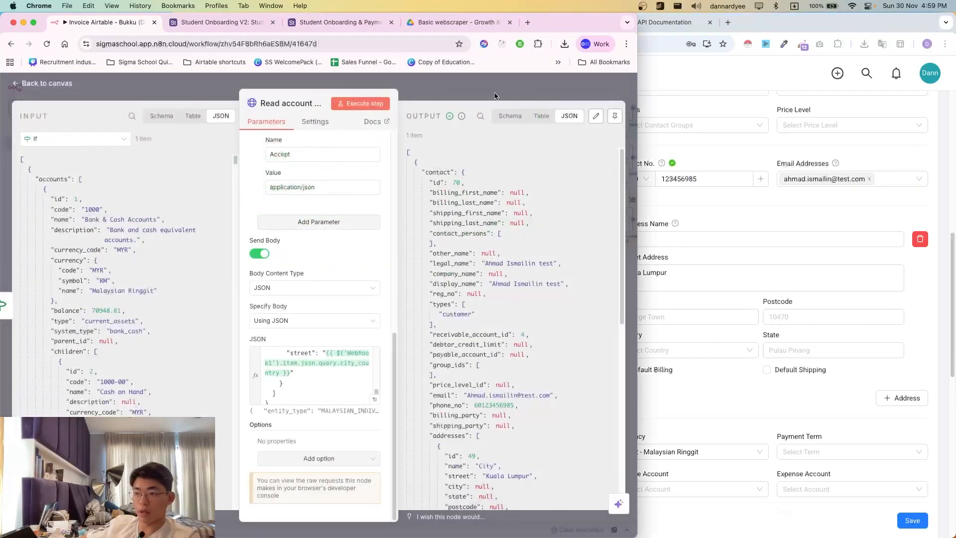
- Rename the HTTP request node after the If to 'Create contact', then return to the Bukku window
key("Escape")
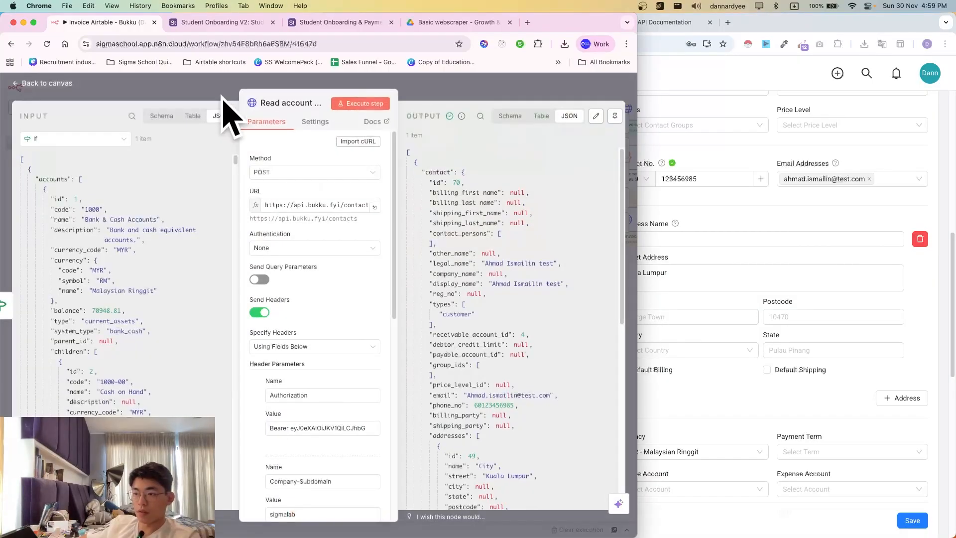
left_click(281, 104)
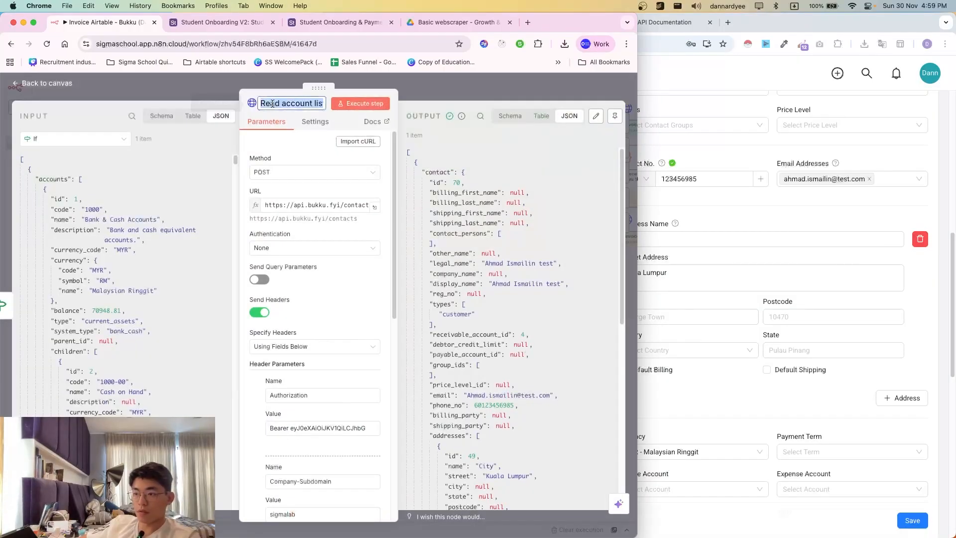
type("Cx")
type("rea")
key("BackSpace")
key("BackSpace")
key("BackSpace")
key("BackSpace")
type("reat")
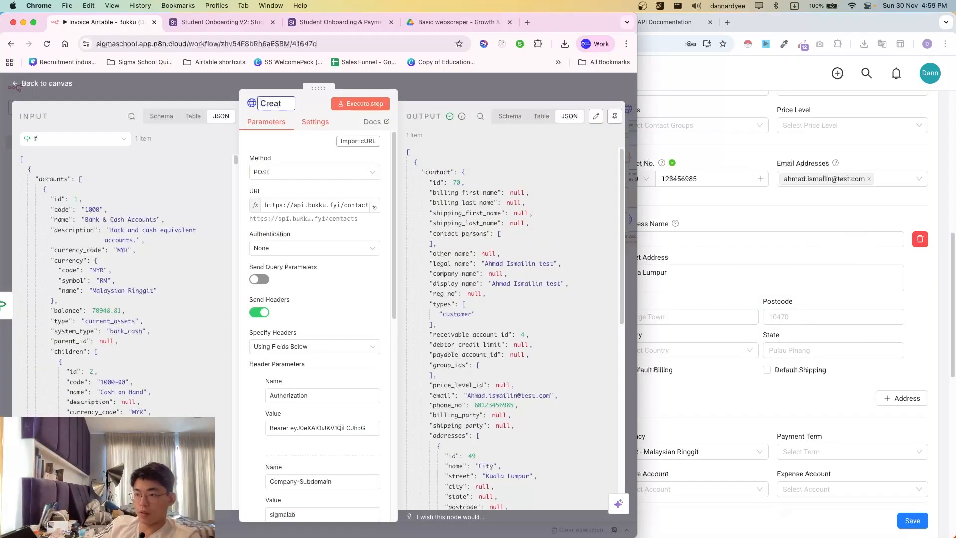
type("e ")
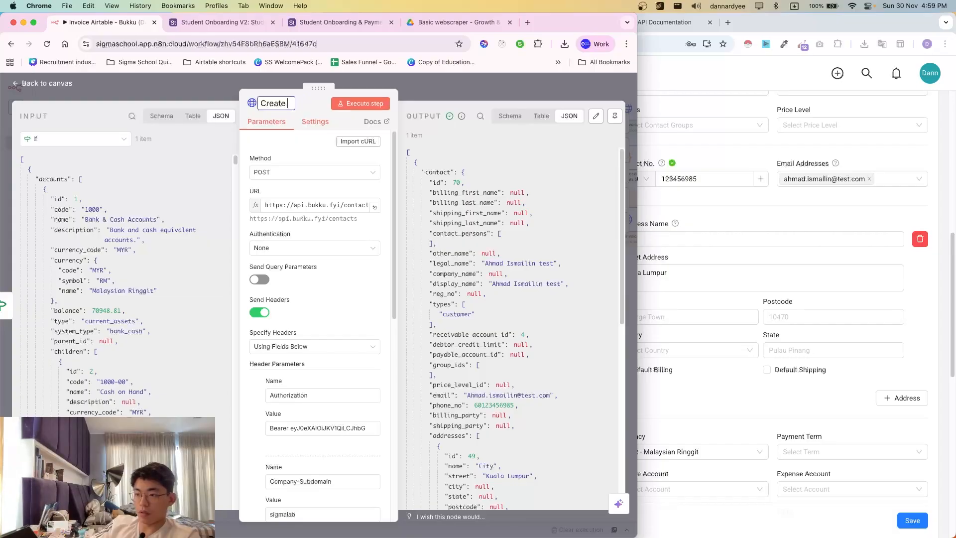
type("accocontact")
key("Return")
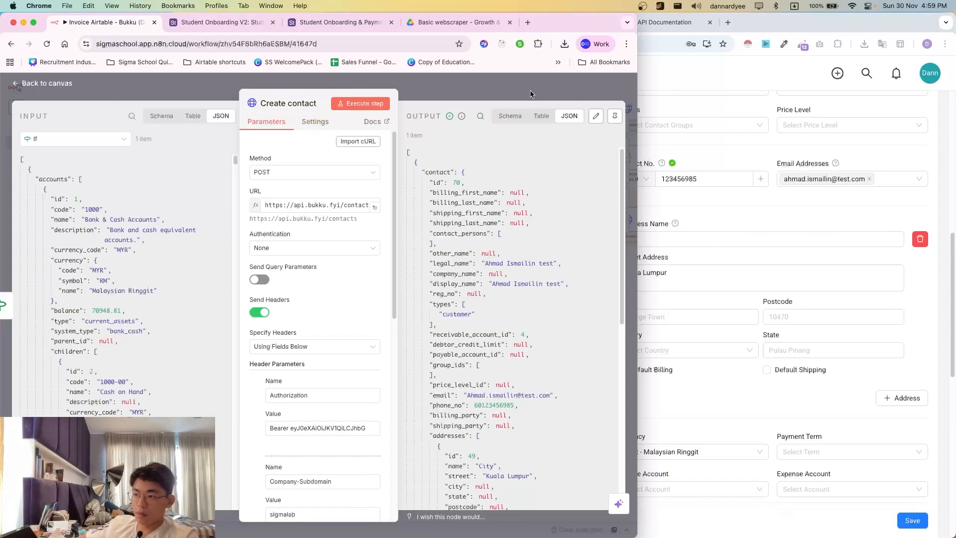
left_click(456, 89)
scroll(384, 391, "right", 5)
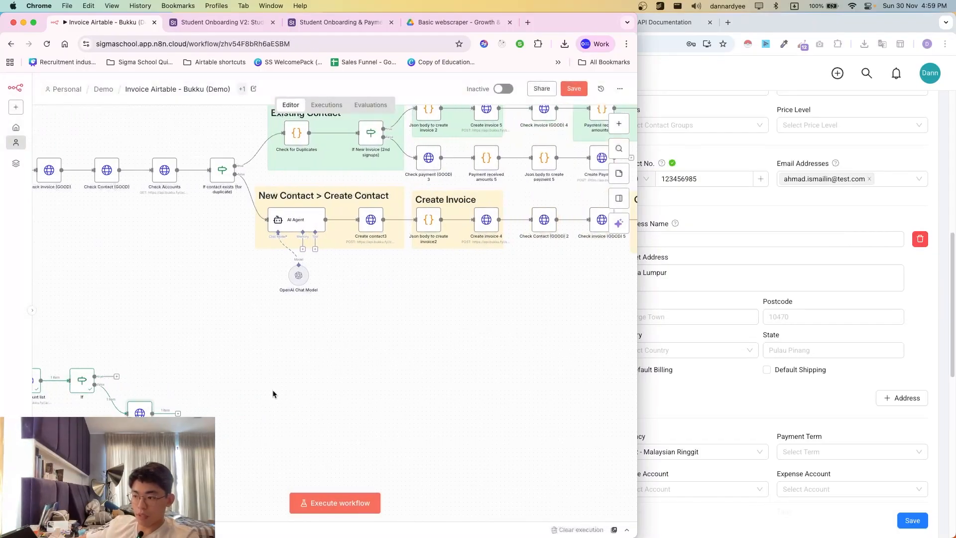
scroll(408, 381, "right", 5)
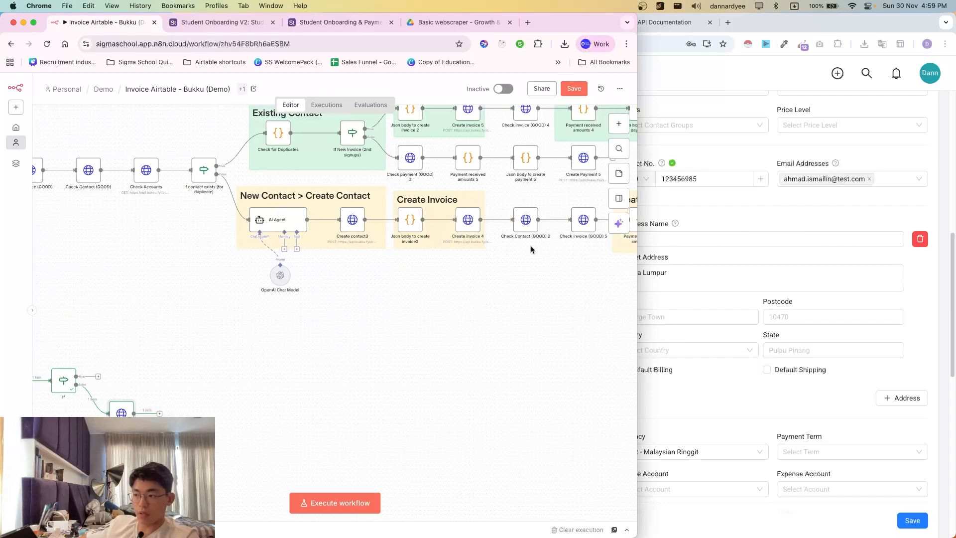
scroll(372, 374, "left", 7)
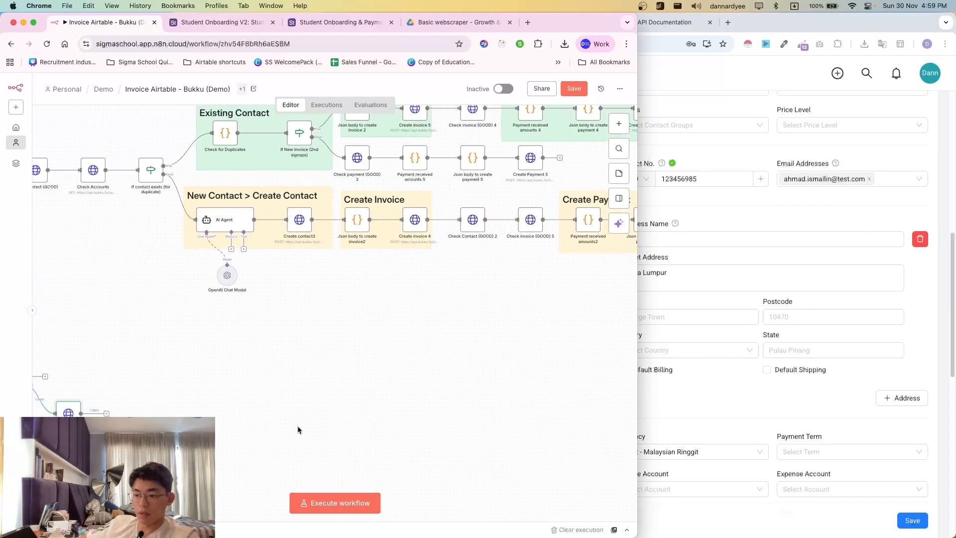
left_click(742, 325)
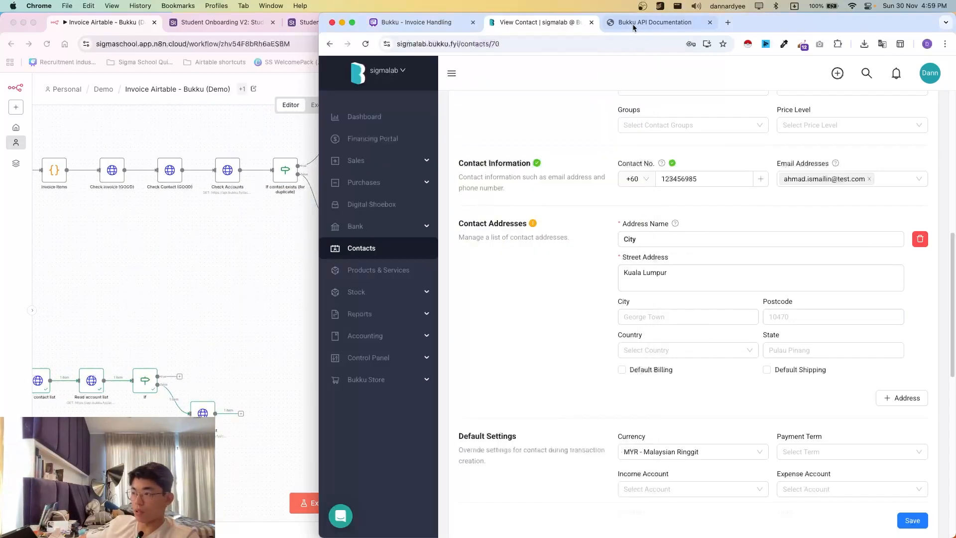
- Look up Sales > Invoice > Create Invoice in the Bukku API docs, then reopen the Create contact node
left_click(657, 22)
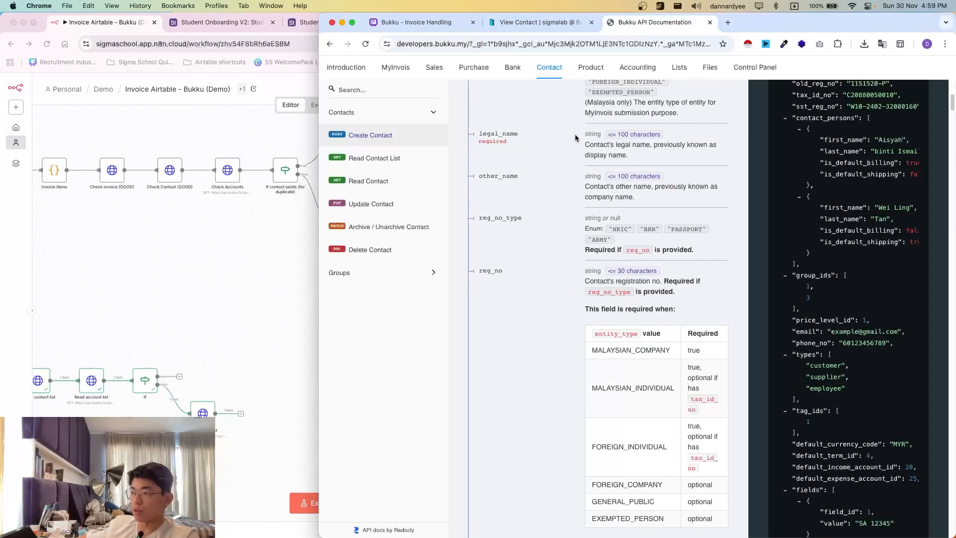
left_click(428, 72)
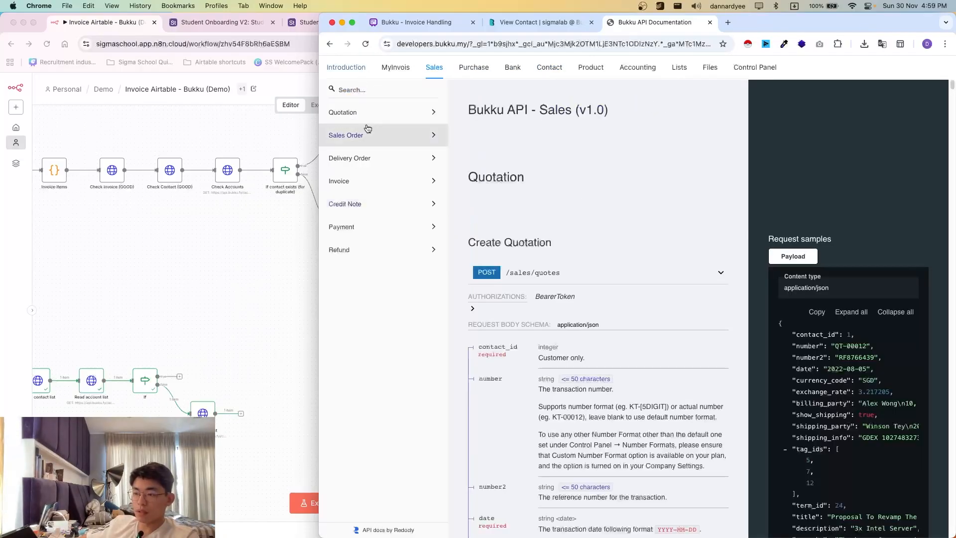
left_click(366, 182)
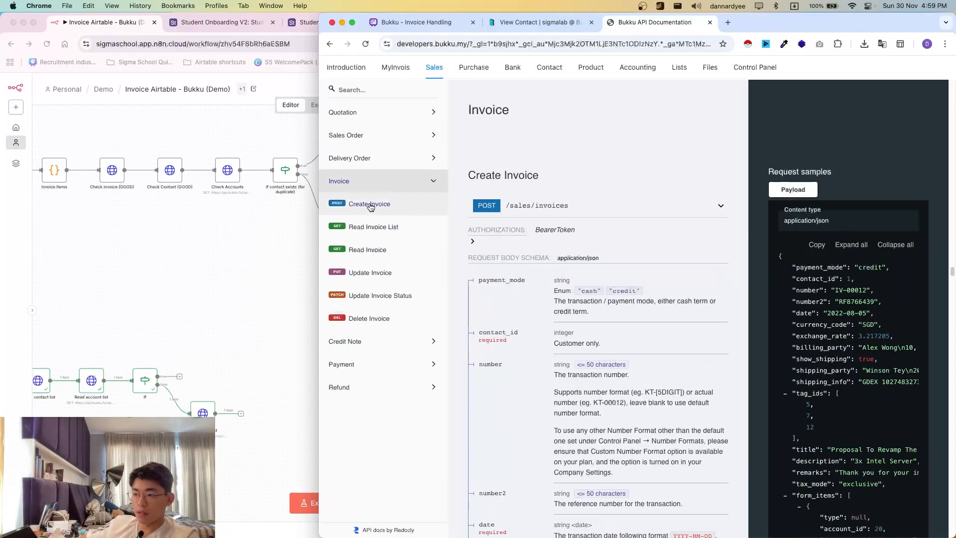
left_click(370, 205)
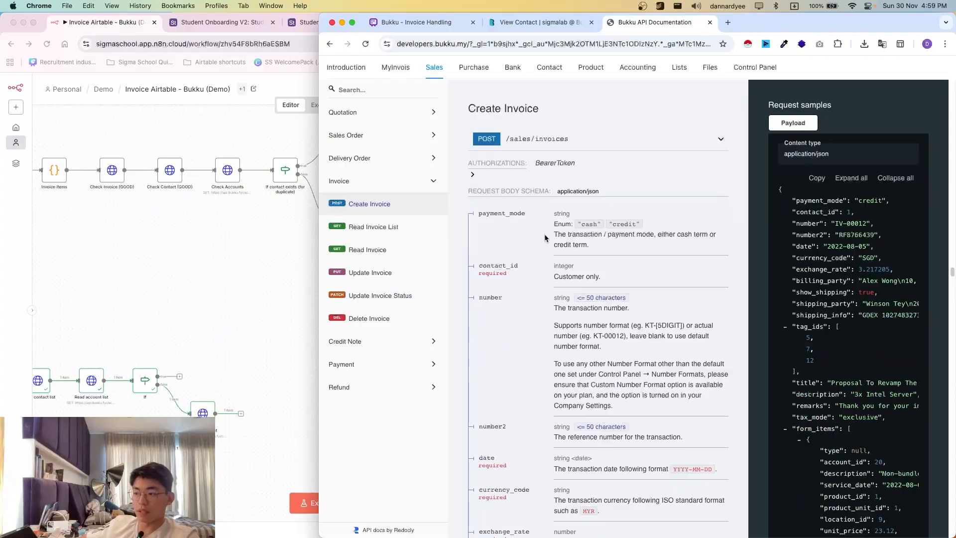
scroll(546, 238, "down", 5)
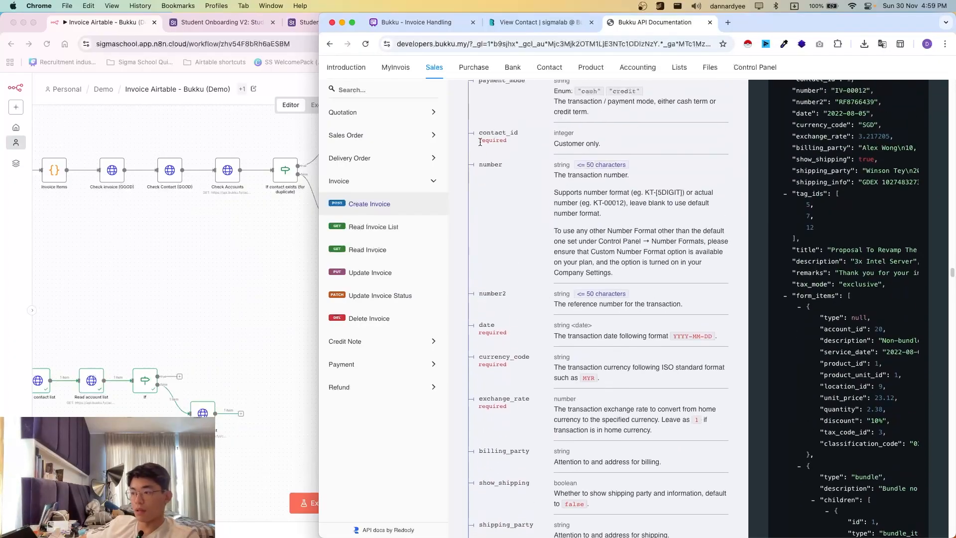
left_click(264, 359)
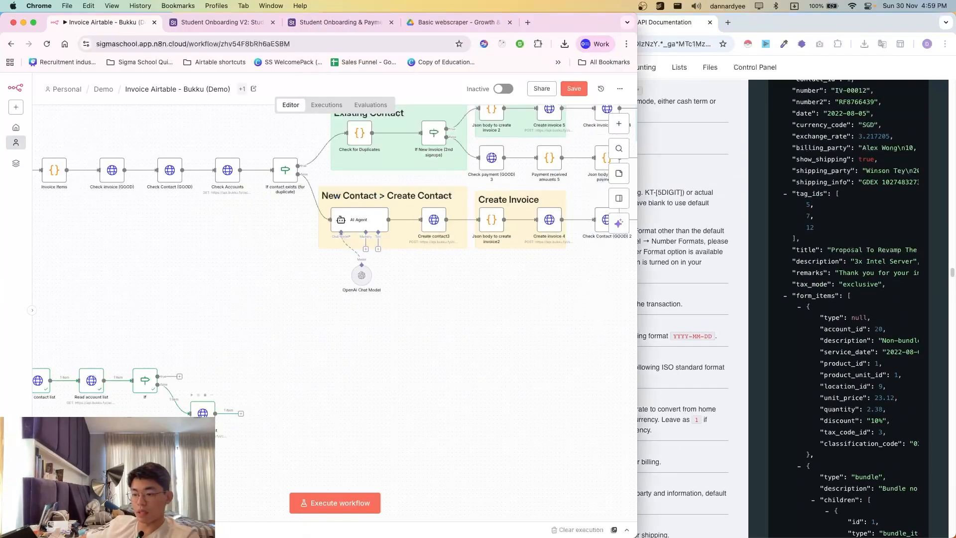
double_click(201, 411)
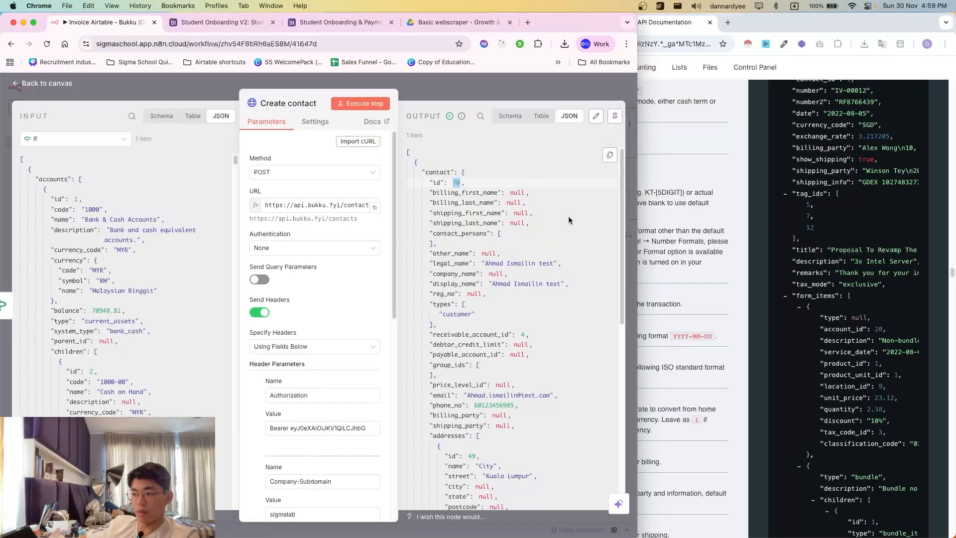
- Read the date and currency_code fields in the Create Invoice documentation
left_click(677, 266)
scroll(537, 227, "down", 2)
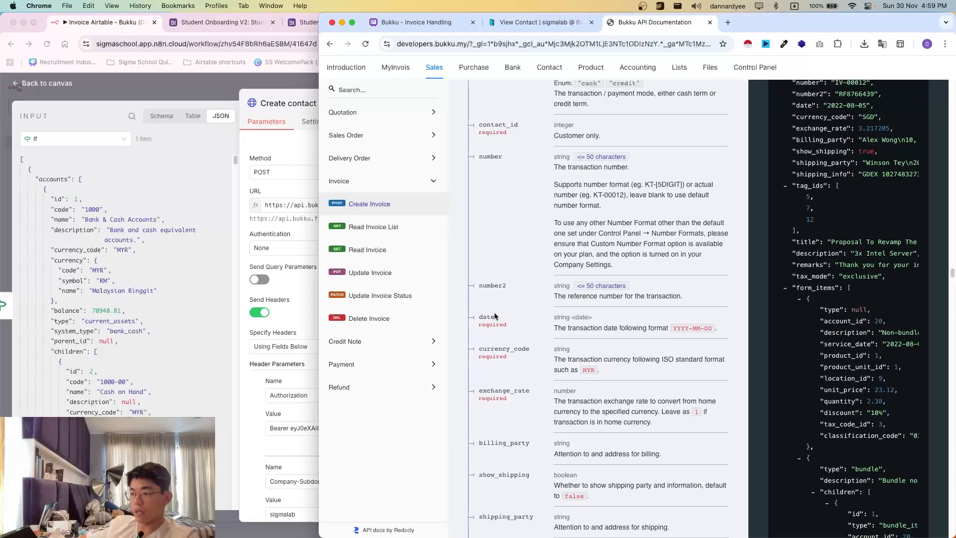
left_click_drag(495, 316, 570, 323)
left_click(550, 339)
scroll(526, 347, "down", 1)
left_click_drag(499, 297, 518, 300)
left_click(463, 345)
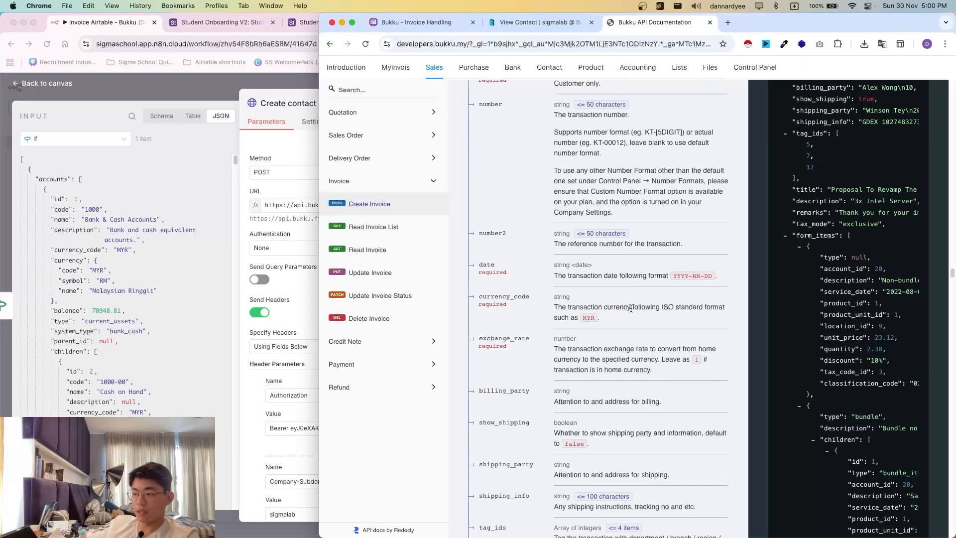
scroll(566, 313, "down", 1)
- Check the Create contact output's addresses and its MYR default_currency_code value
left_click(275, 279)
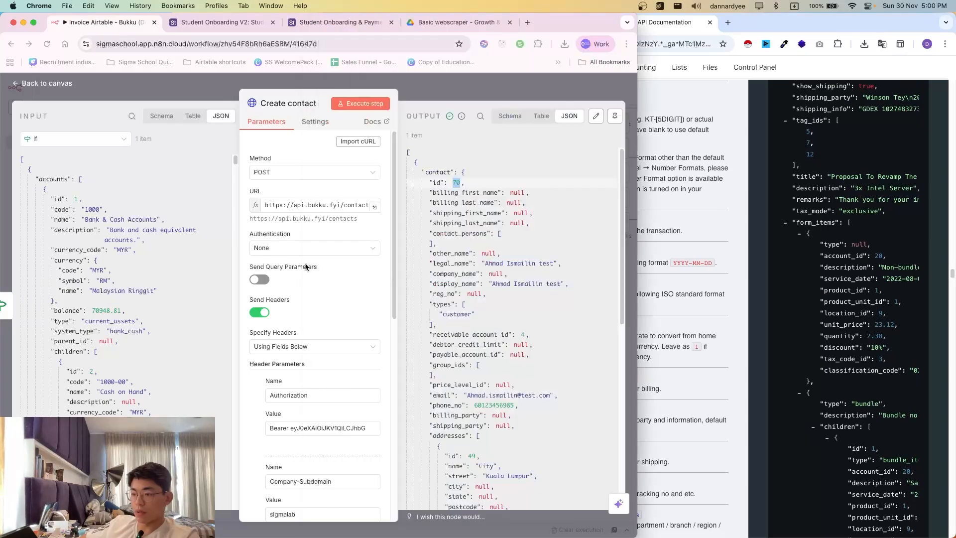
scroll(465, 365, "down", 5)
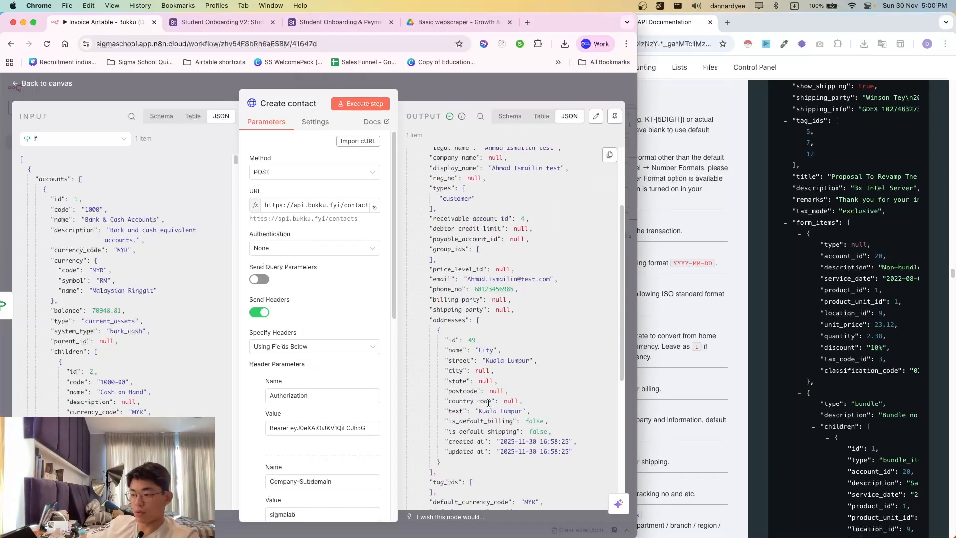
scroll(478, 364, "up", 5)
scroll(503, 363, "down", 4)
scroll(503, 363, "down", 5)
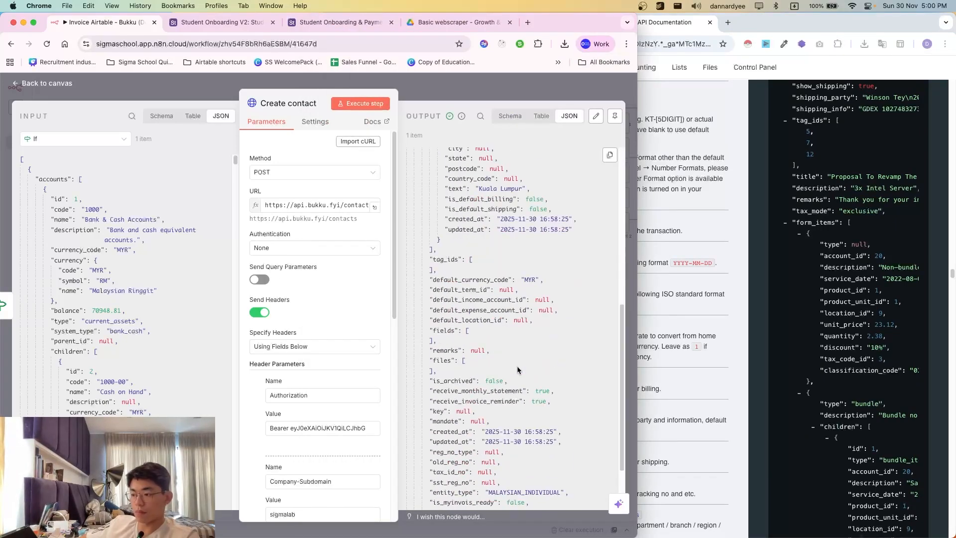
scroll(554, 385, "up", 5)
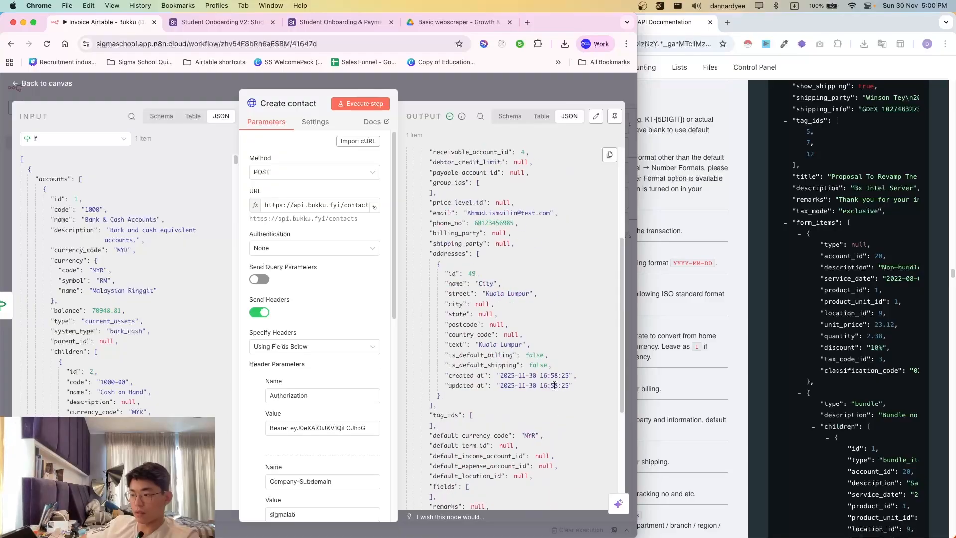
left_click_drag(465, 435, 543, 436)
triple_click(538, 436)
left_click(538, 436)
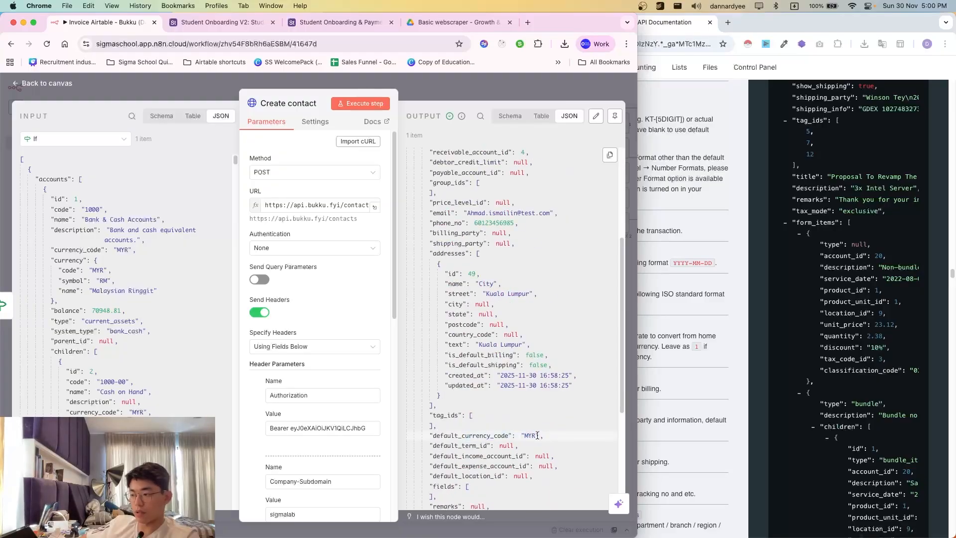
- Review the exchange_rate field in the docs and close the Create contact node
key("super+grave")
scroll(455, 357, "down", 3)
left_click_drag(480, 241, 555, 259)
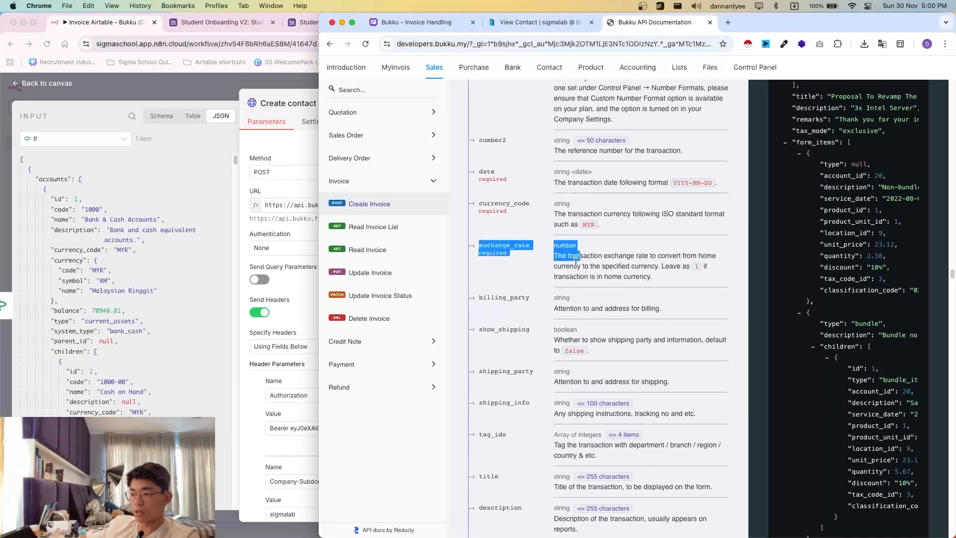
left_click(614, 295)
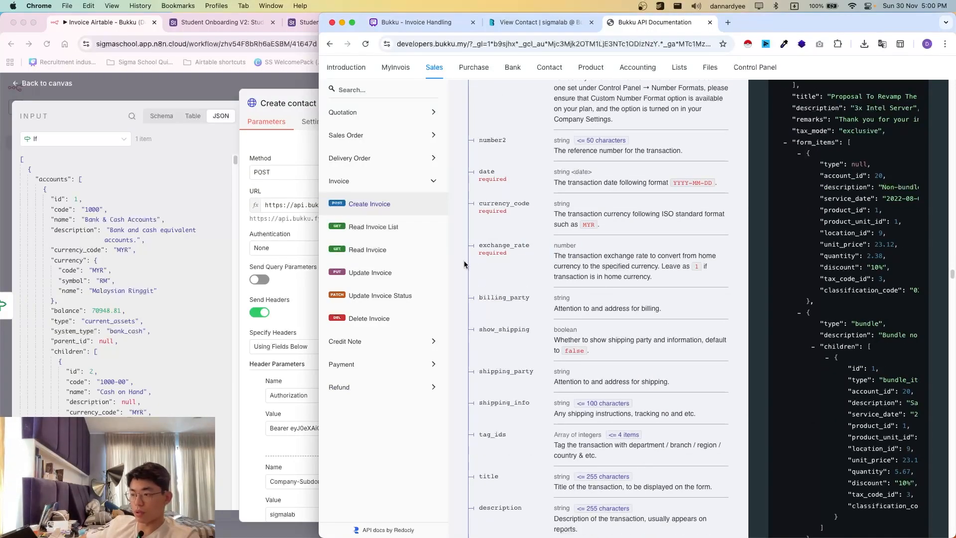
left_click(167, 98)
- Inspect the outputs of the HTTP Request and Code in JavaScript nodes, then go back to the canvas
scroll(190, 390, "left", 5)
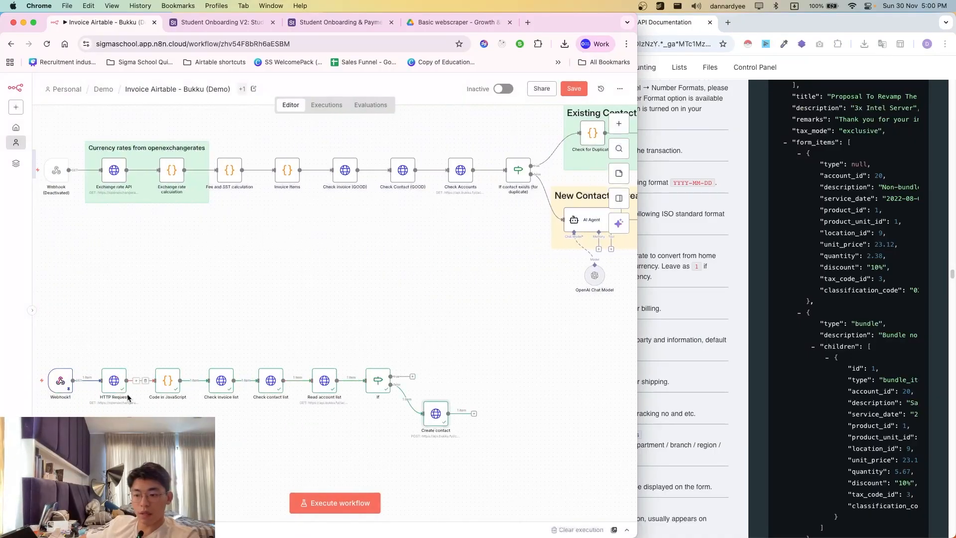
double_click(118, 388)
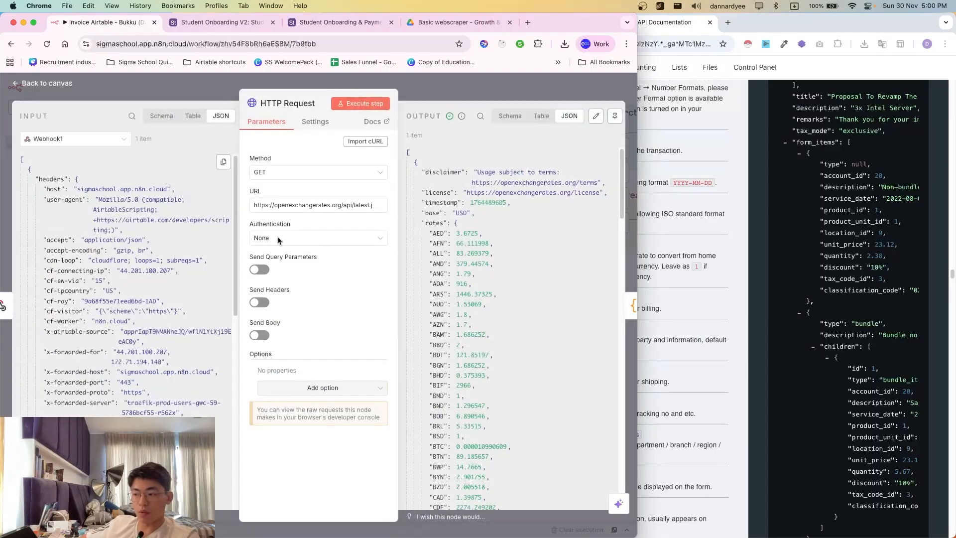
scroll(512, 279, "down", 3)
left_click(632, 306)
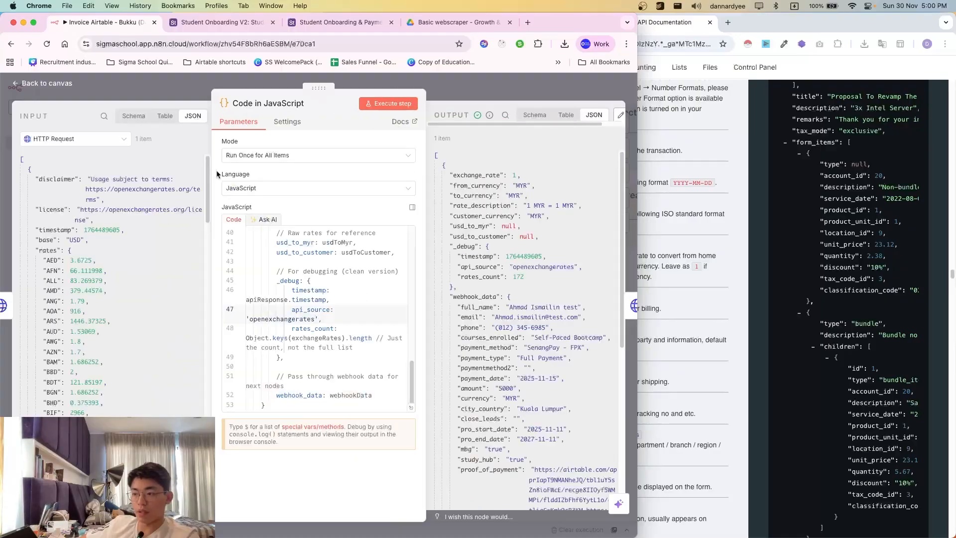
scroll(518, 297, "down", 1)
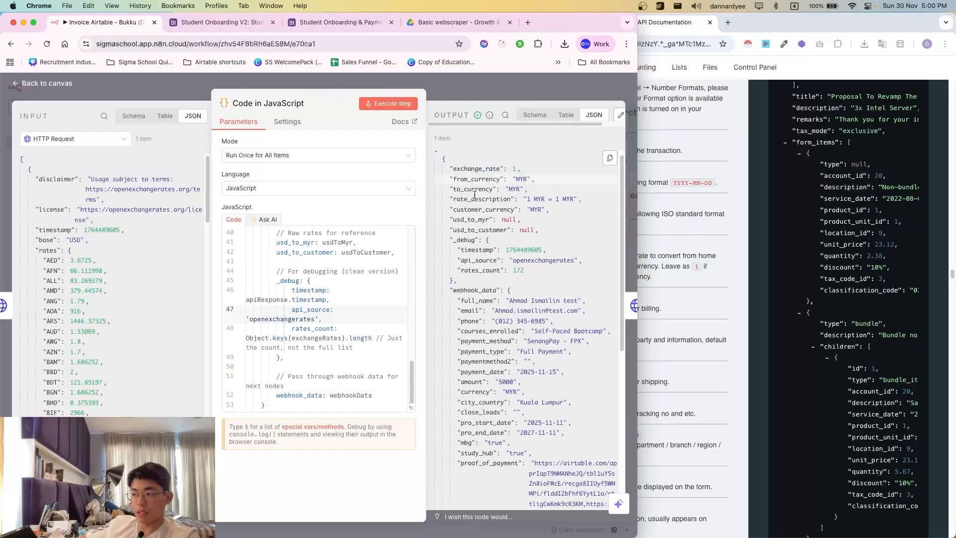
left_click(48, 83)
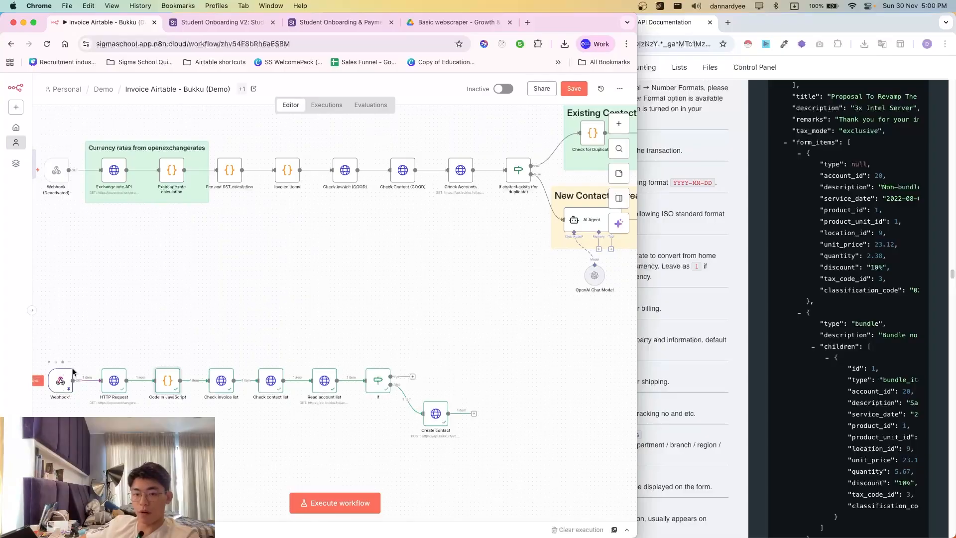
- Study the exchange_rate explanation and select the HTTP Request and Code in JavaScript nodes in n8n
left_click(758, 306)
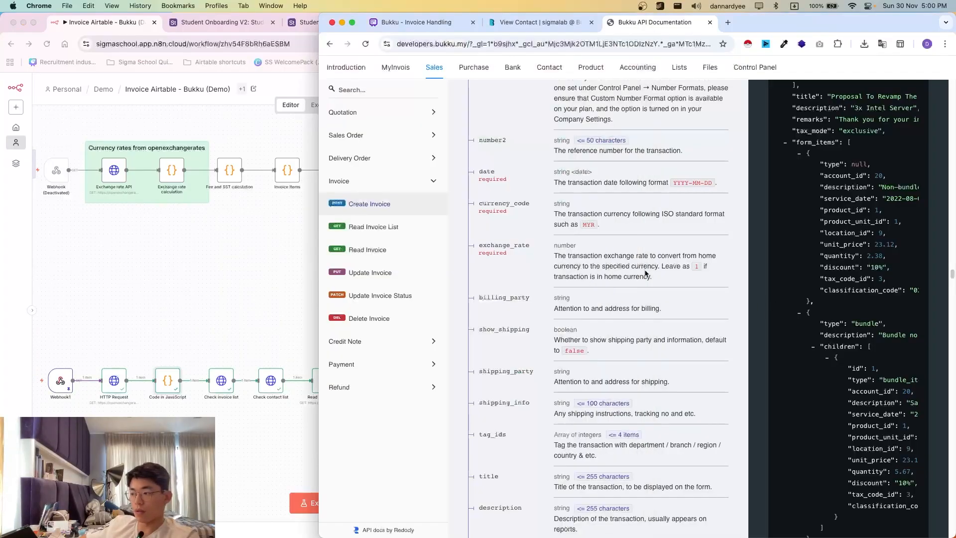
left_click_drag(612, 256, 578, 256)
left_click(630, 274)
left_click(654, 266)
left_click(594, 255)
left_click(683, 277)
left_click(577, 256)
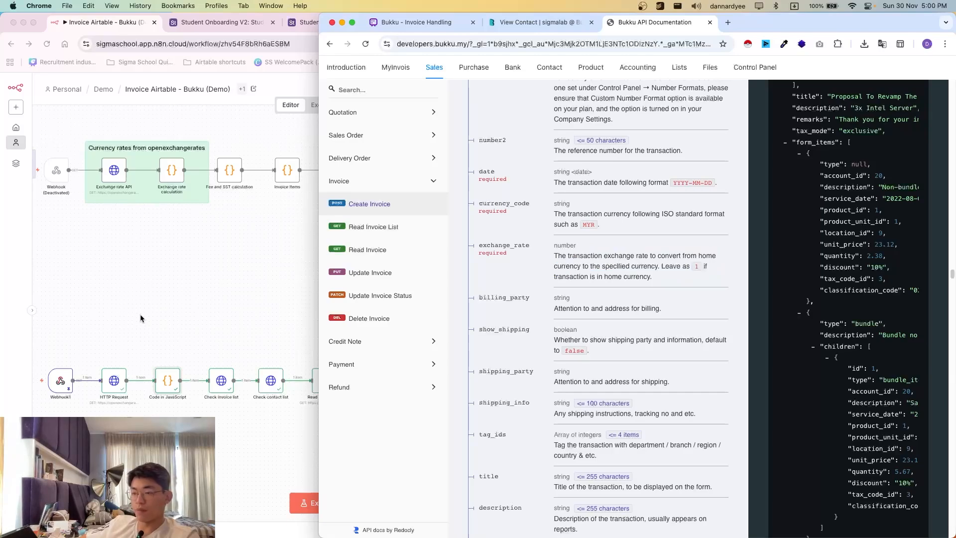
left_click(109, 390)
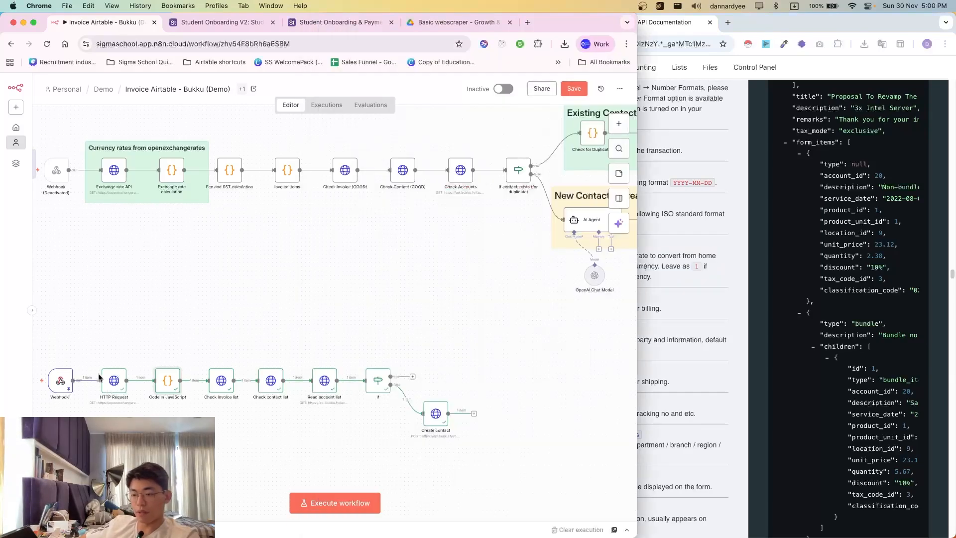
mouse_move(90, 356)
left_mouse_down()
mouse_move(184, 415)
mouse_move(67, 341)
mouse_move(82, 344)
left_mouse_up()
- Scroll the Create Invoice docs down to the tax_mode field and read its description
left_click(823, 381)
scroll(689, 433, "down", 7)
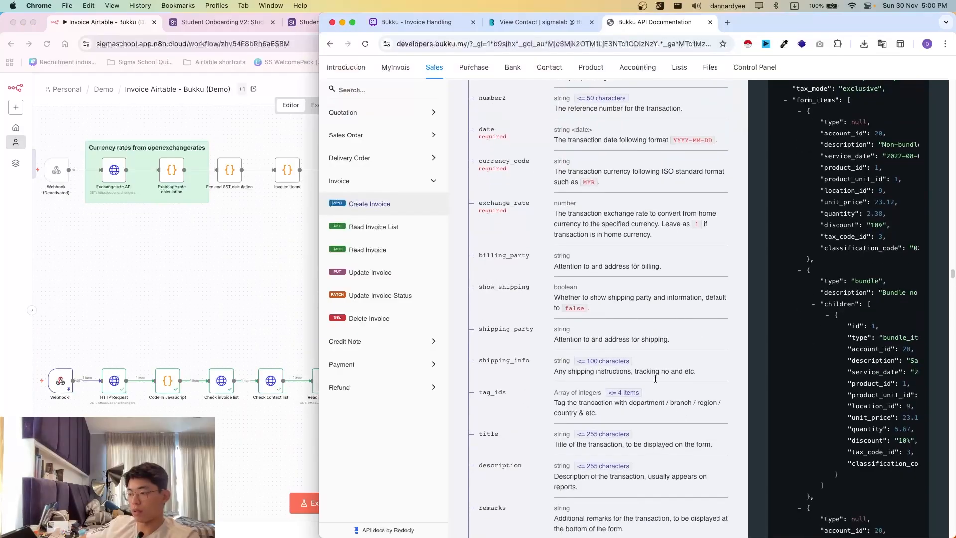
scroll(617, 308, "down", 1)
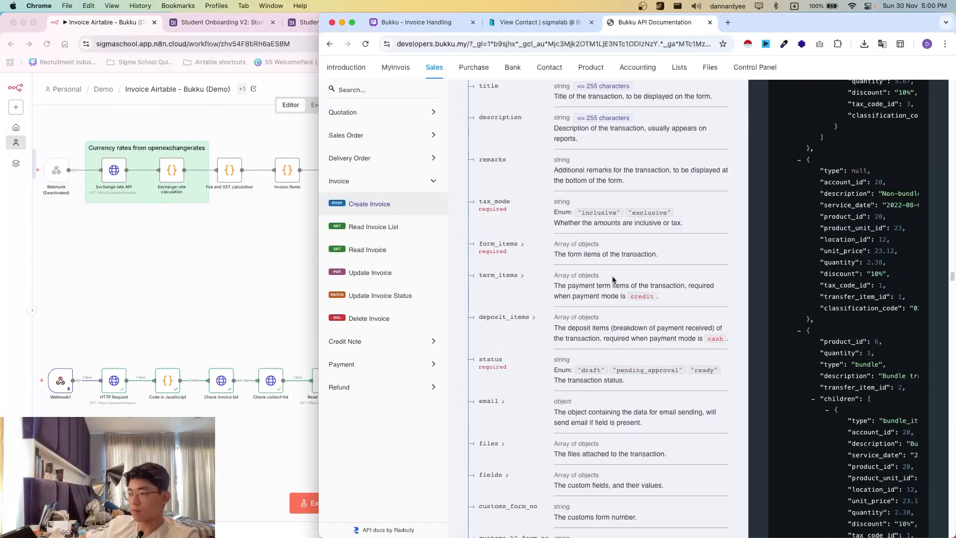
left_click_drag(478, 201, 668, 232)
left_click(666, 234)
scroll(586, 268, "down", 1)
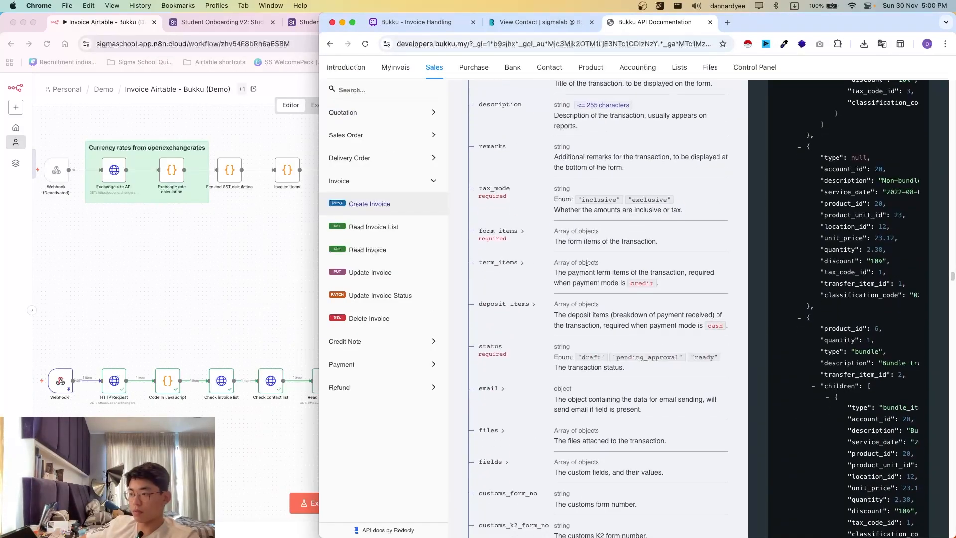
left_click_drag(476, 188, 725, 224)
left_click(717, 227)
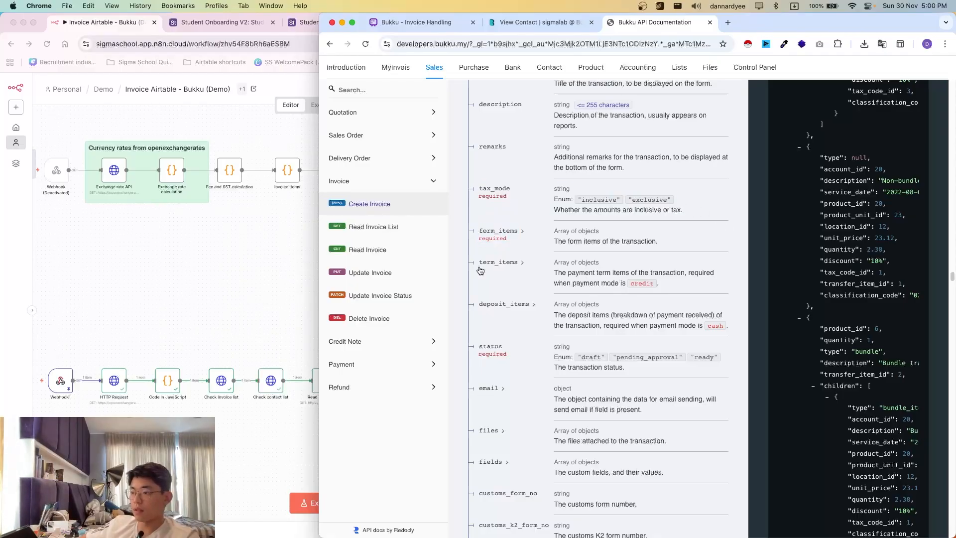
- Expand form_items to show its item schema, including id, type and account_id
scroll(485, 259, "down", 2)
left_click_drag(478, 130, 658, 209)
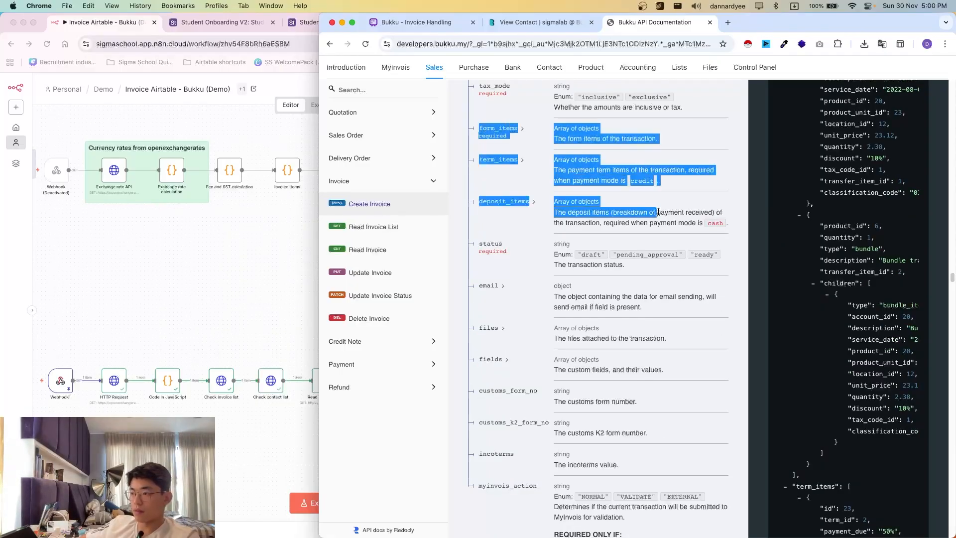
left_click(657, 209)
left_click(521, 131)
scroll(548, 234, "down", 4)
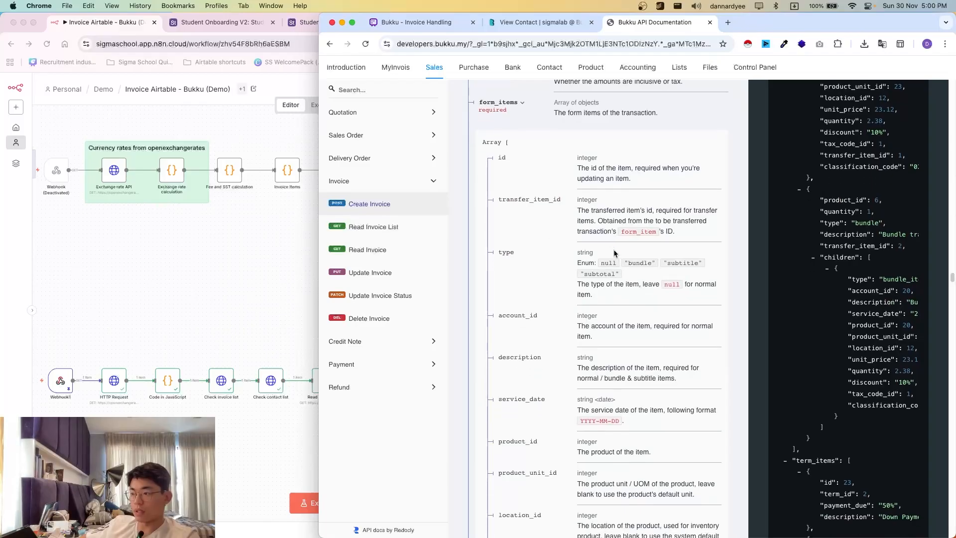
left_click_drag(517, 187, 518, 232)
- Open invoice IV-00005 from the Sales > Invoices list in Bukku
left_click(535, 24)
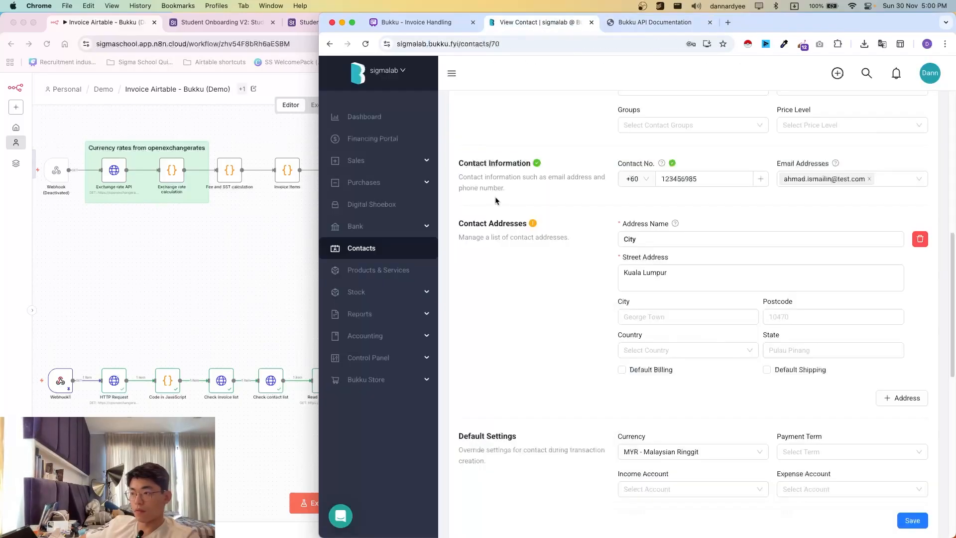
left_click(356, 161)
left_click(360, 248)
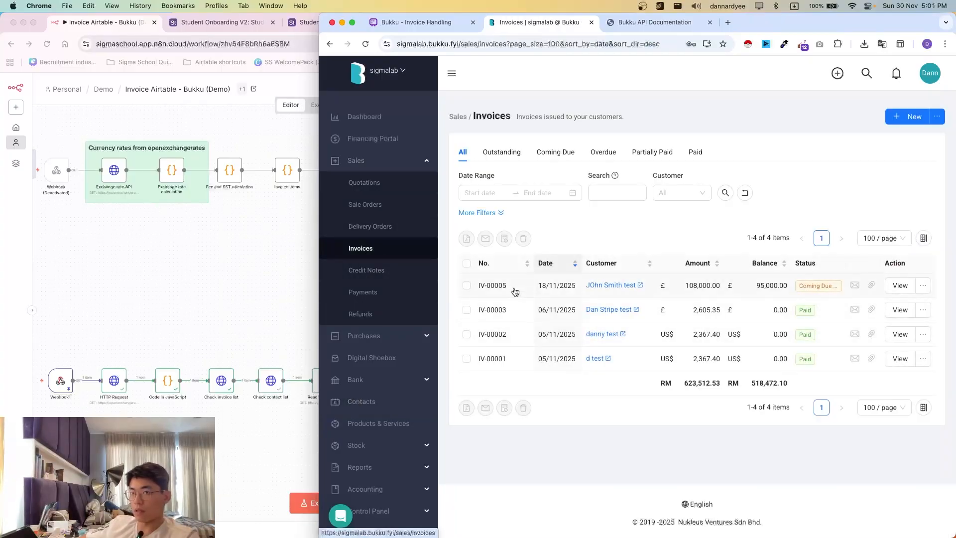
left_click(508, 287)
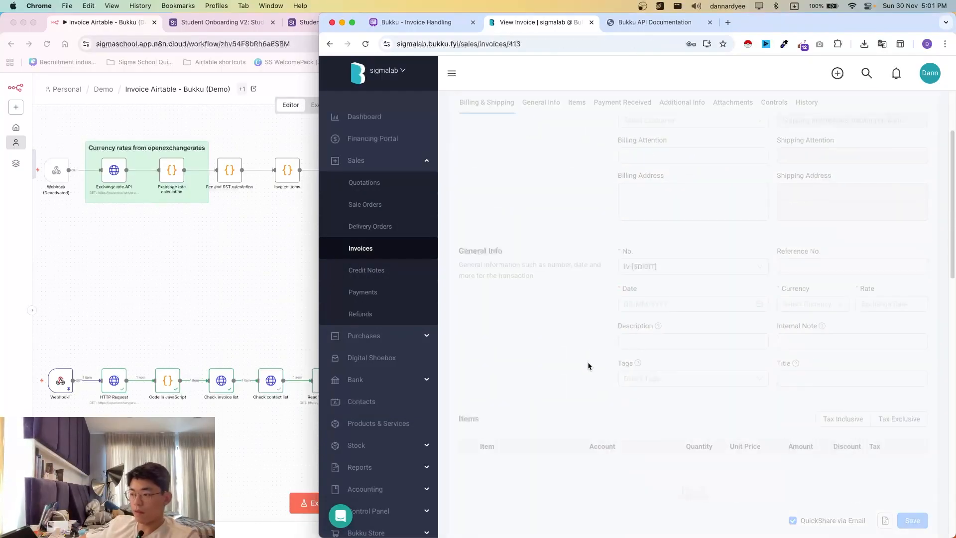
- Add two blank item rows below the Sales line on IV-00005
scroll(700, 378, "down", 5)
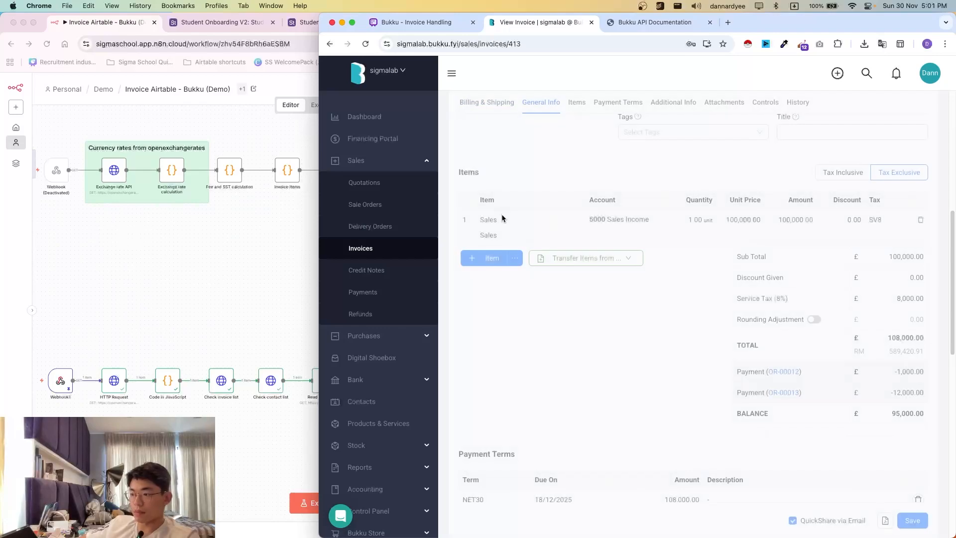
left_click_drag(503, 217, 616, 309)
left_click(617, 312)
left_click(486, 259)
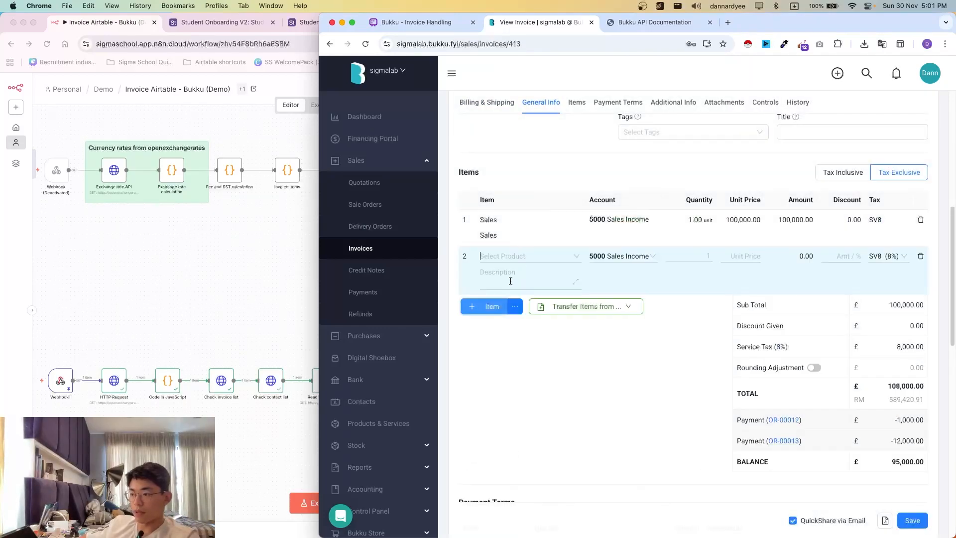
left_click(490, 303)
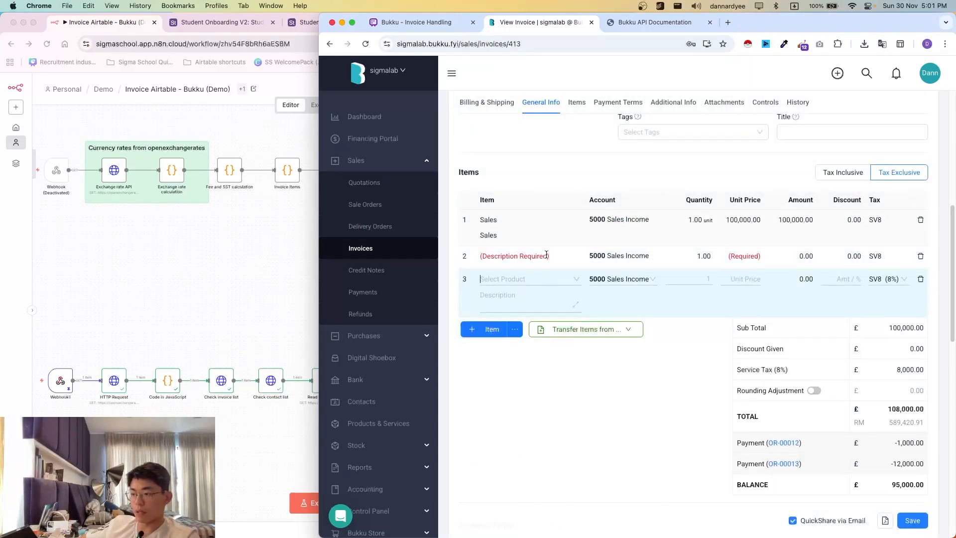
left_click(542, 372)
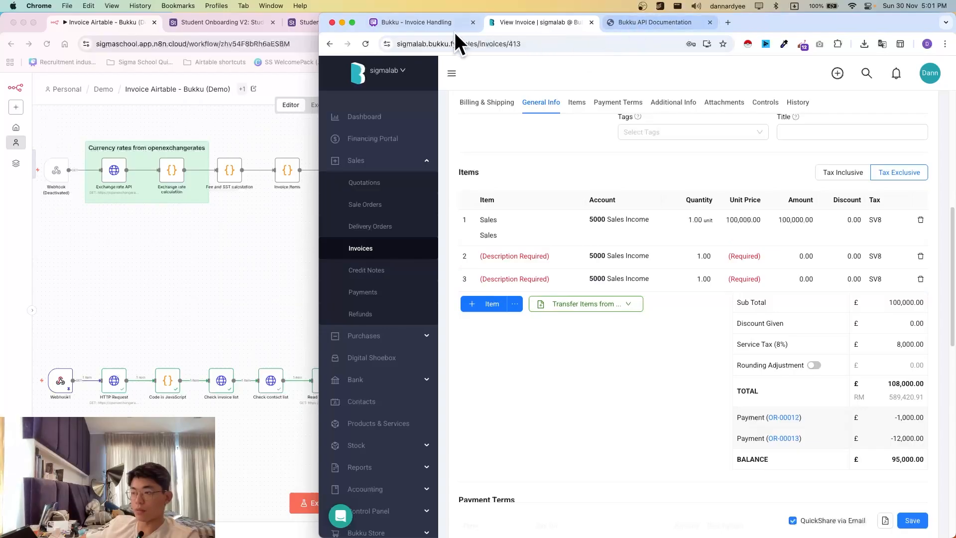
left_click(291, 250)
scroll(497, 249, "right", 1)
- Read the service_date field in the Create Invoice request schema
left_click(665, 24)
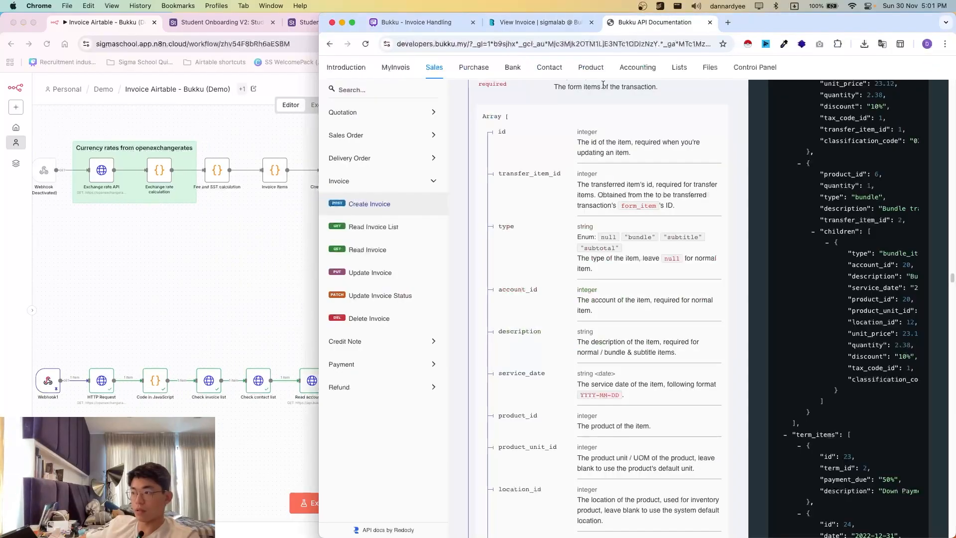
scroll(556, 380, "down", 3)
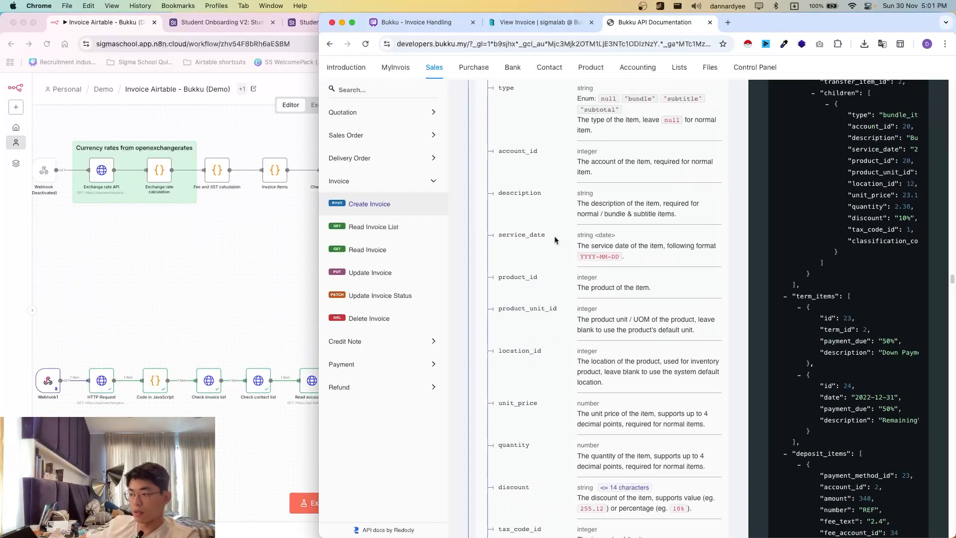
left_click_drag(554, 236, 654, 264)
left_click(653, 263)
scroll(499, 335, "down", 9)
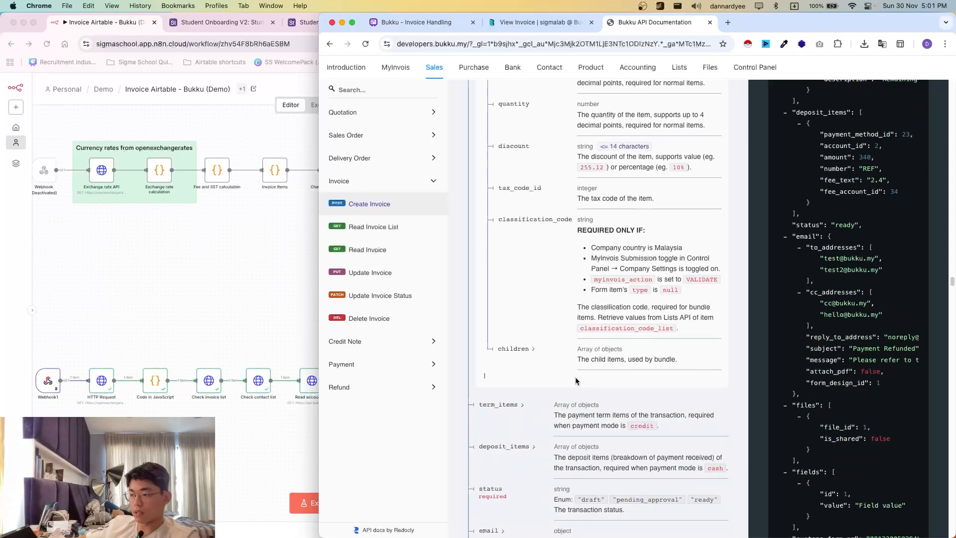
- Examine the required status field and its allowed values, then scroll back to the top
mouse_move(489, 397)
left_mouse_down()
mouse_move(648, 419)
mouse_move(490, 398)
left_mouse_up()
left_click(588, 406)
left_click_drag(690, 408, 719, 415)
left_click(718, 416)
scroll(649, 361, "down", 7)
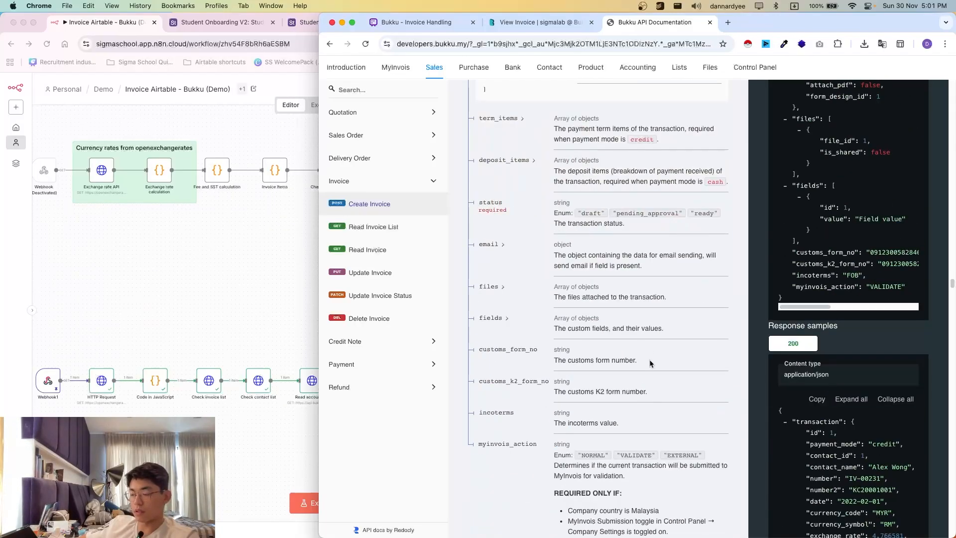
scroll(642, 355, "up", 20)
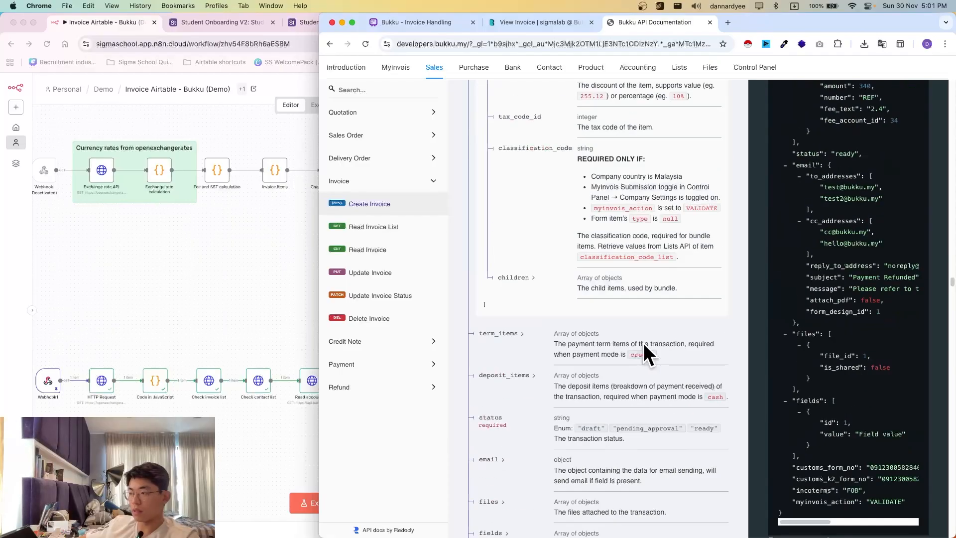
scroll(641, 343, "up", 15)
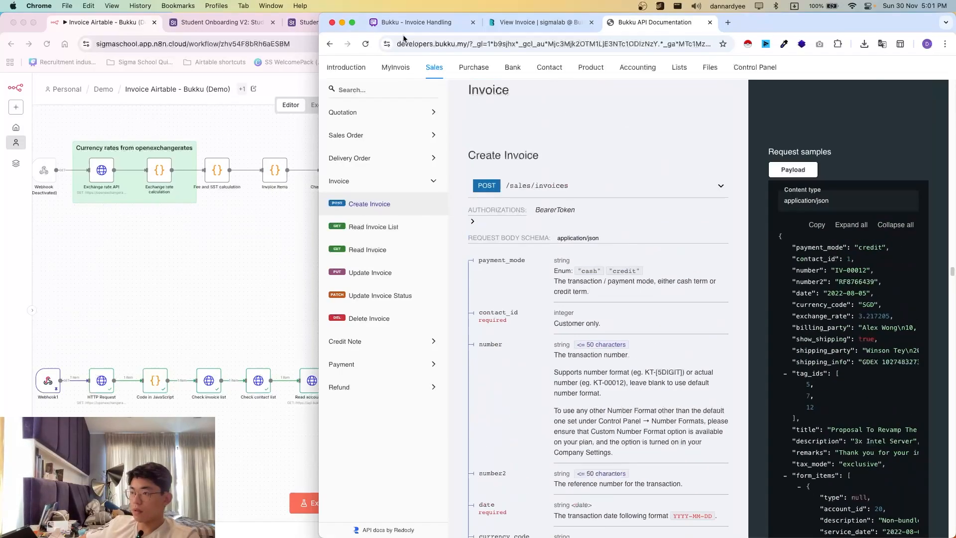
left_click(221, 361)
- Widen the New Contact > Create Contact sticky note
scroll(343, 379, "right", 10)
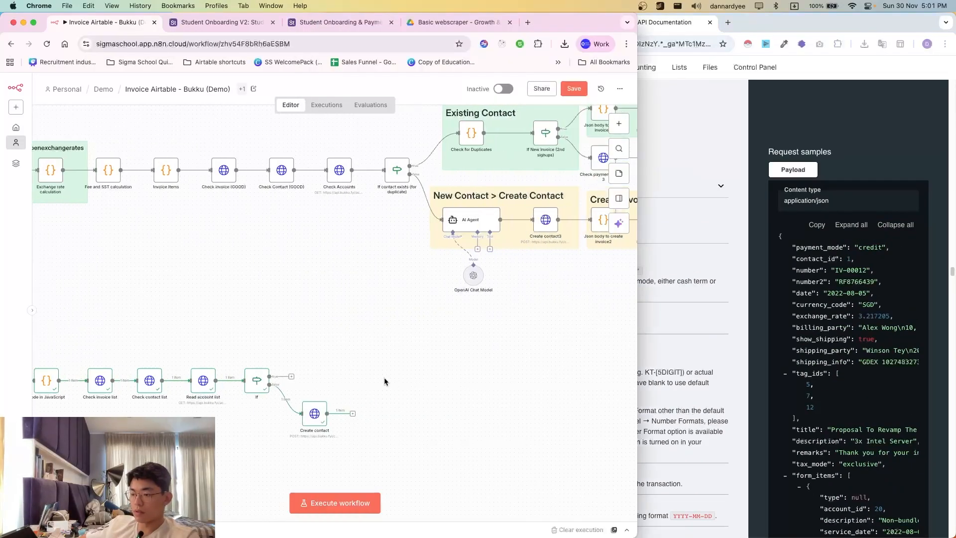
scroll(347, 394, "right", 1)
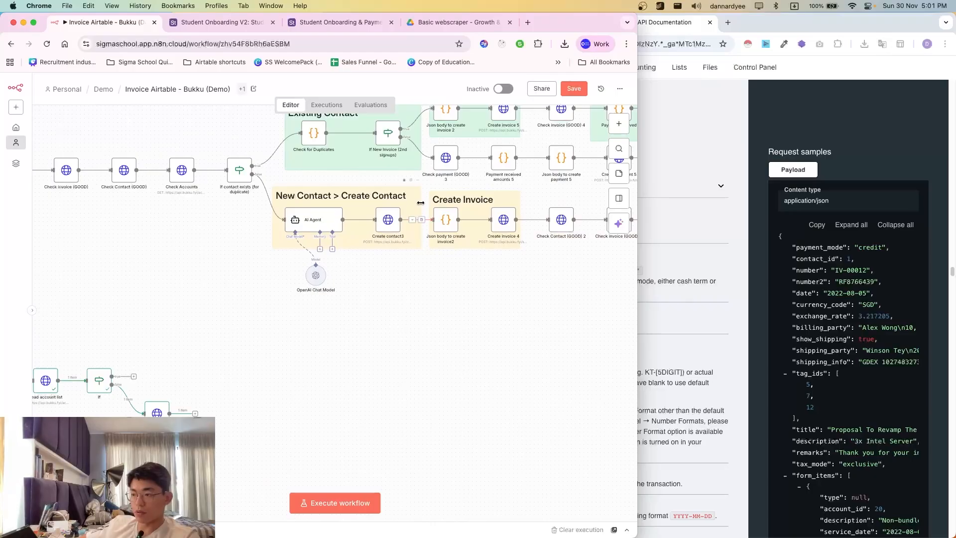
left_click_drag(421, 202, 470, 248)
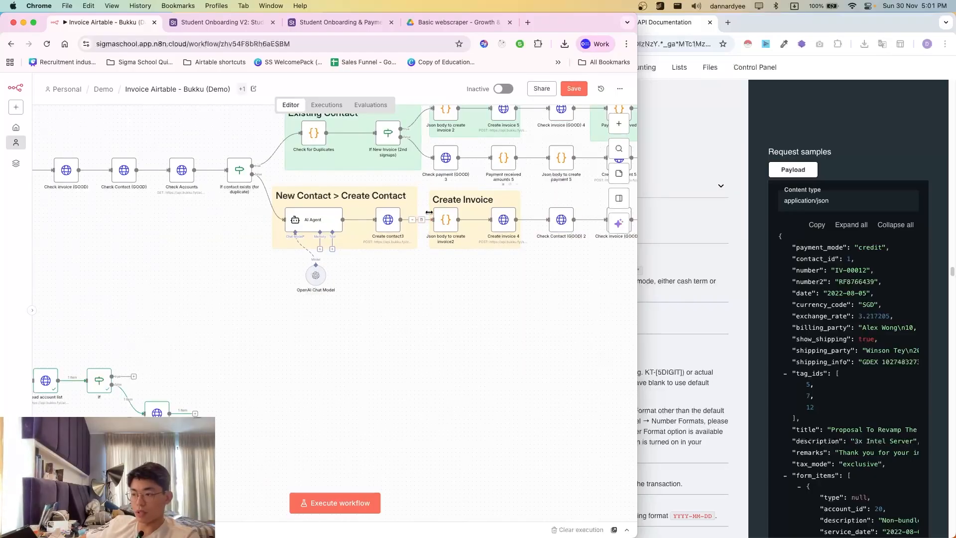
- Review the invoice body code in the Json body to create invoice2 node
scroll(349, 411, "right", 2)
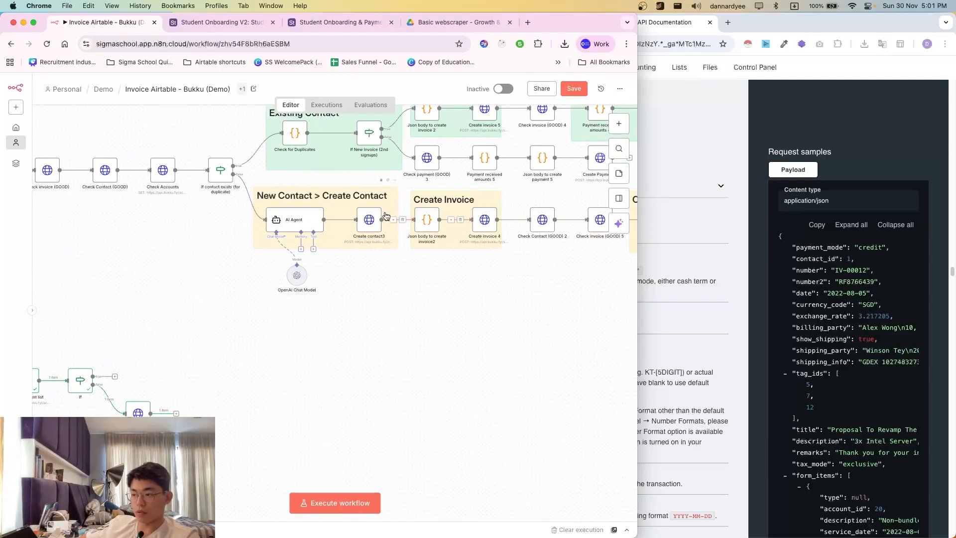
double_click(425, 219)
scroll(272, 344, "down", 6)
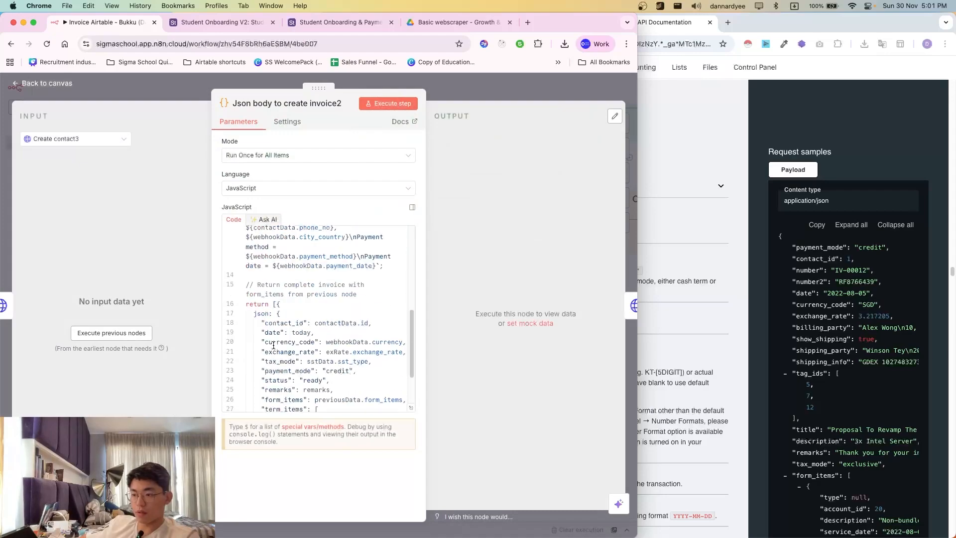
left_click(333, 320)
scroll(378, 264, "up", 1)
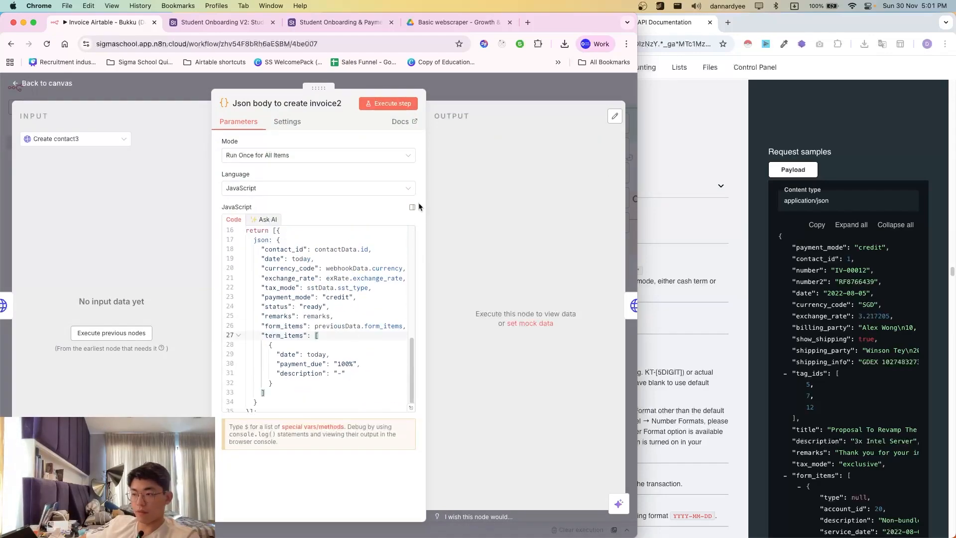
left_click(489, 74)
scroll(222, 271, "left", 10)
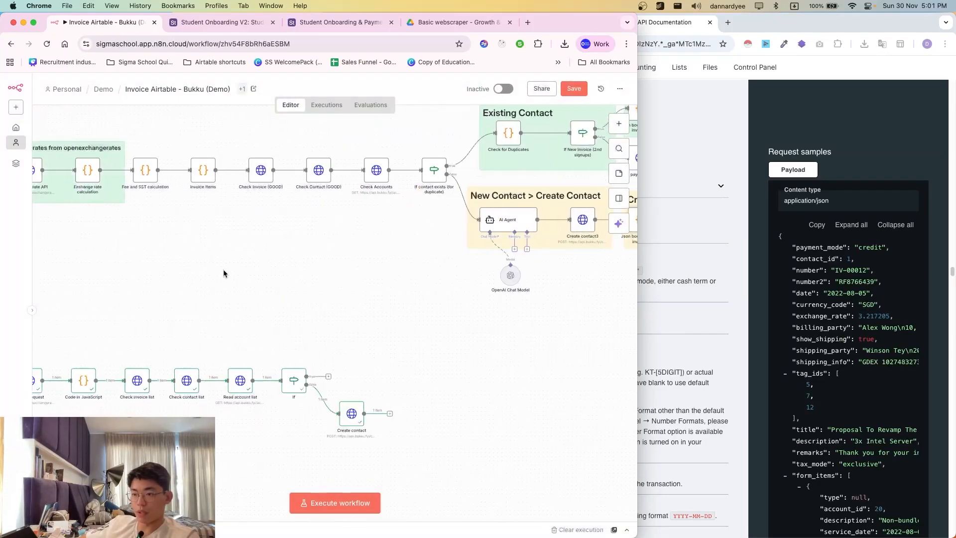
- Read the Invoice Items code that builds form_items with tax_code_id 22 and account_id 20
double_click(209, 169)
scroll(308, 343, "down", 10)
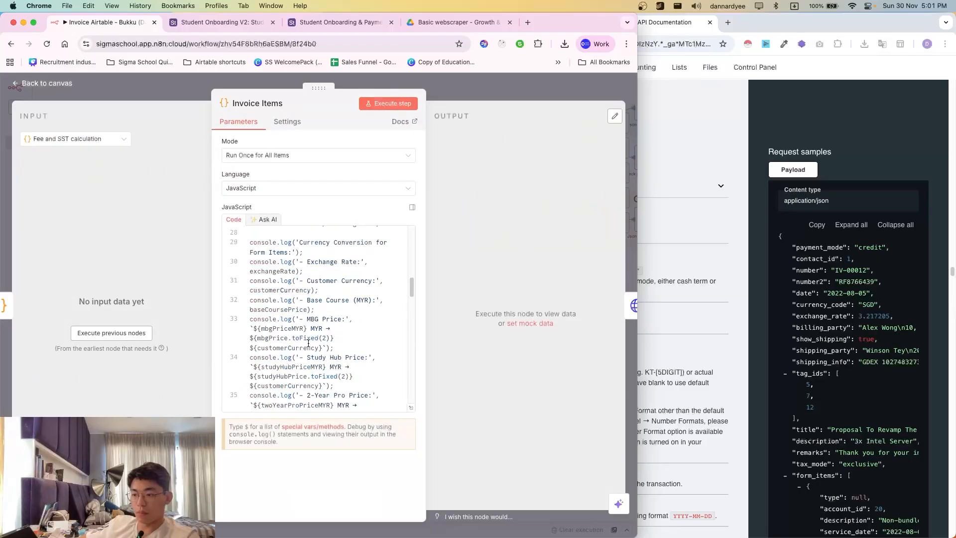
scroll(338, 373, "down", 5)
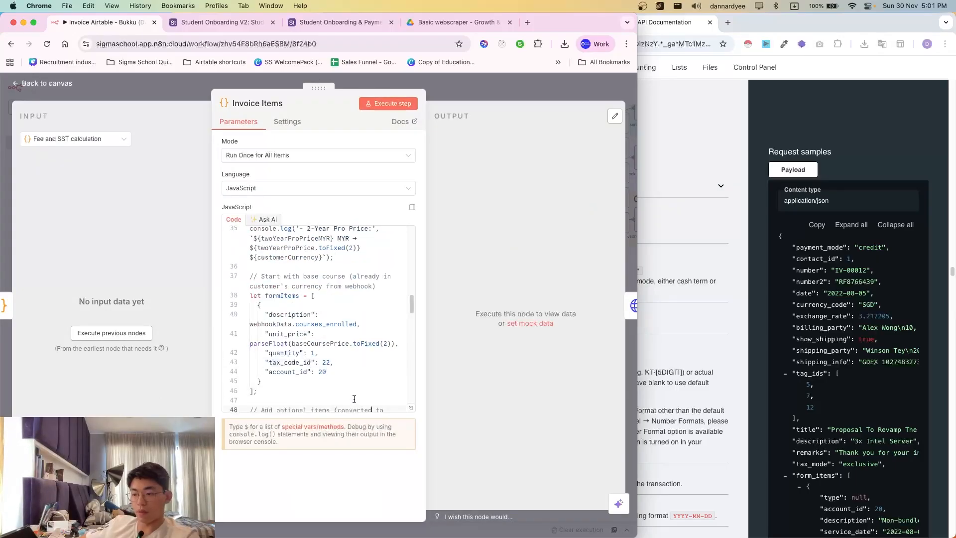
scroll(354, 399, "down", 5)
scroll(351, 384, "up", 20)
scroll(350, 384, "down", 20)
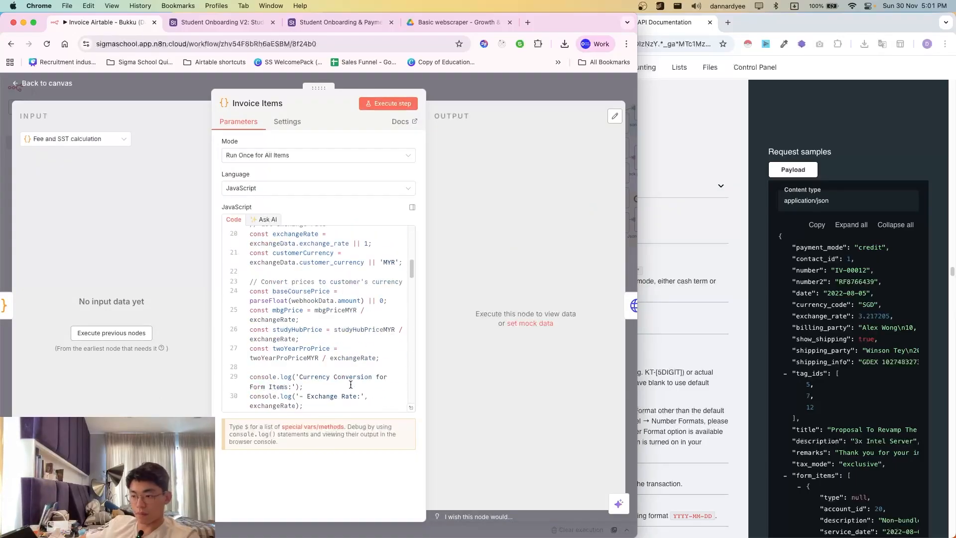
scroll(349, 387, "down", 5)
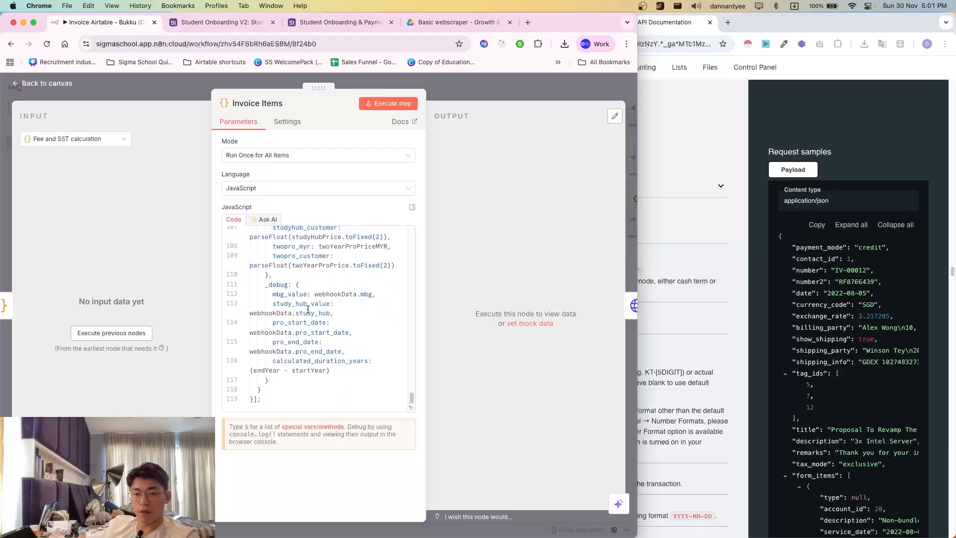
scroll(309, 310, "up", 8)
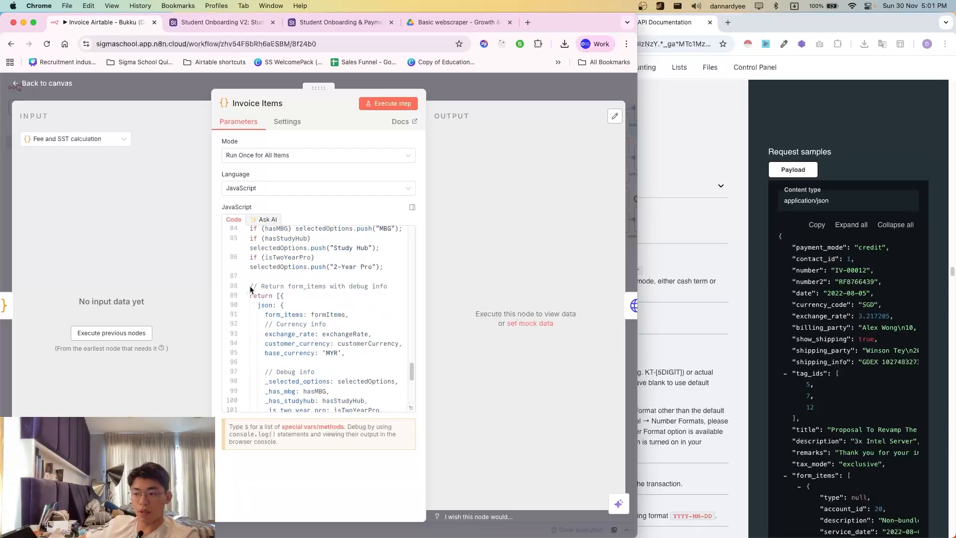
scroll(279, 345, "up", 15)
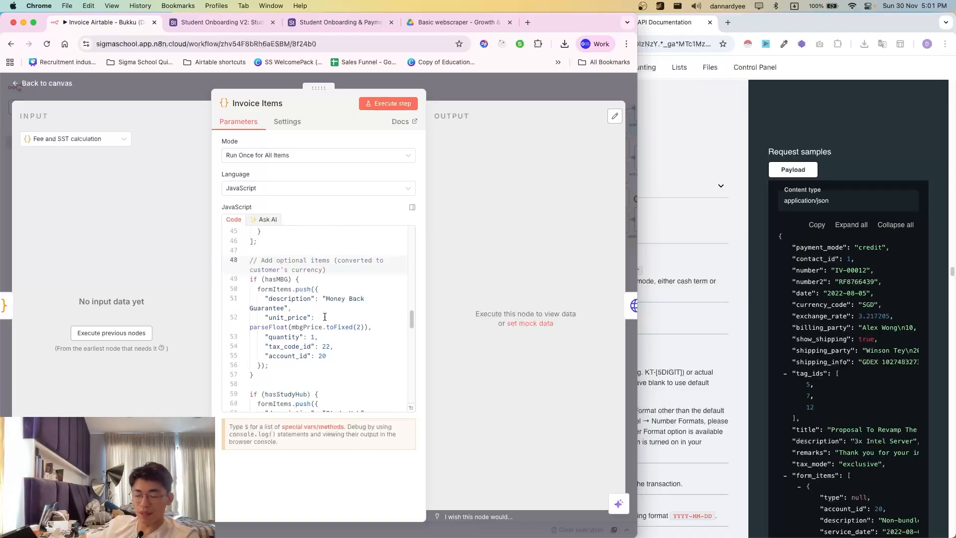
left_click(330, 22)
scroll(405, 371, "down", 10)
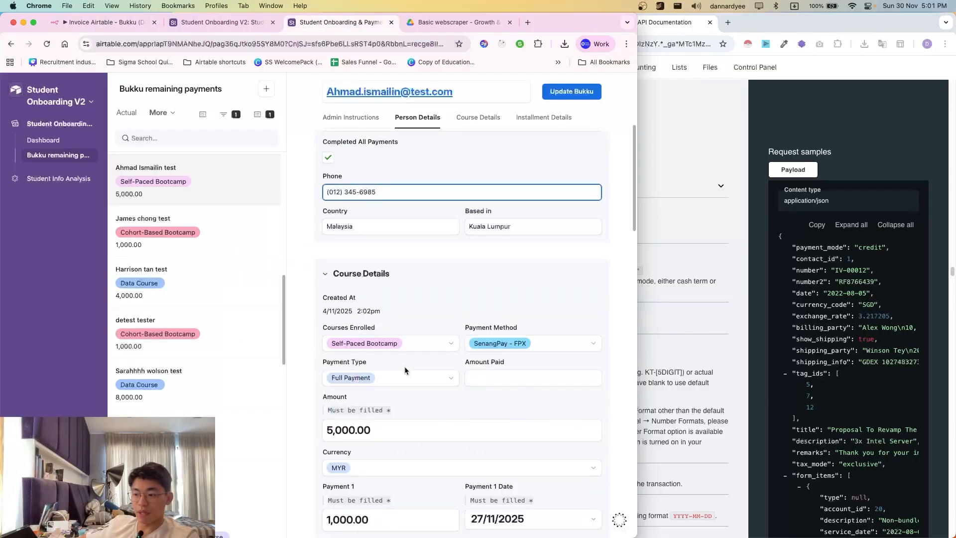
scroll(413, 349, "up", 5)
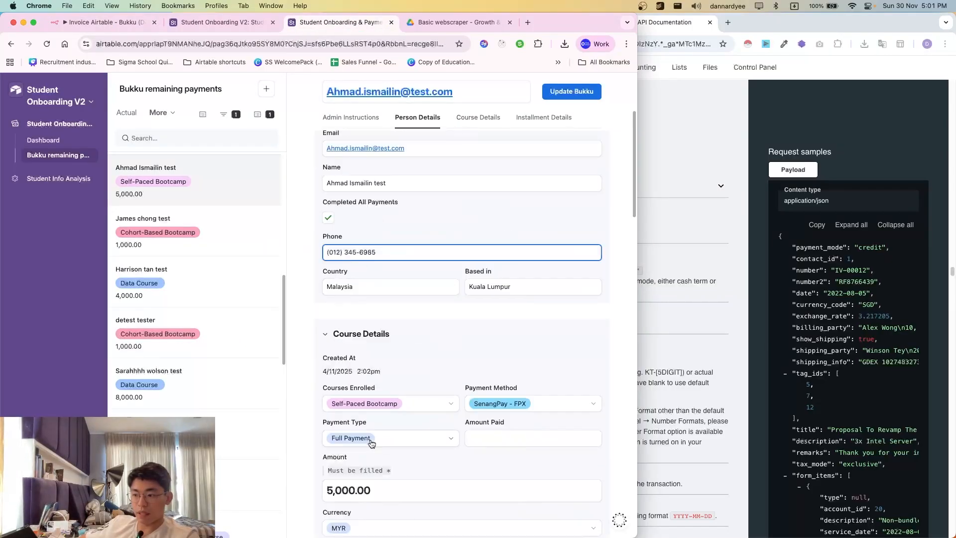
scroll(423, 443, "down", 5)
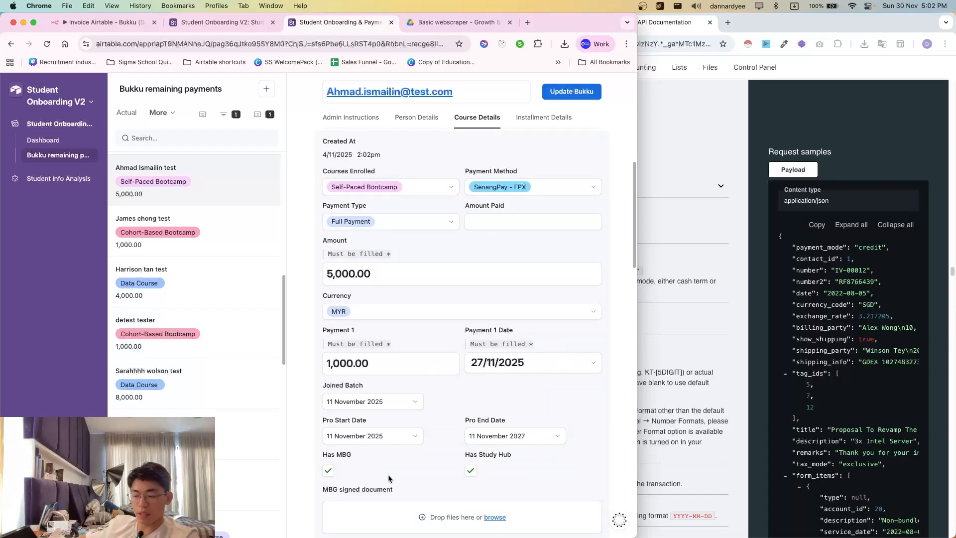
scroll(388, 479, "down", 1)
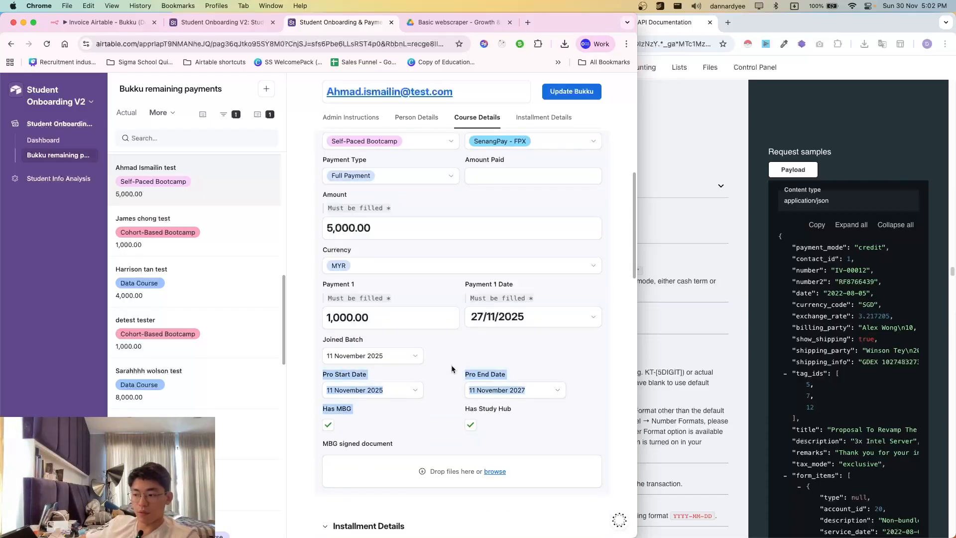
left_click(552, 390)
left_click(558, 393)
scroll(463, 355, "down", 1)
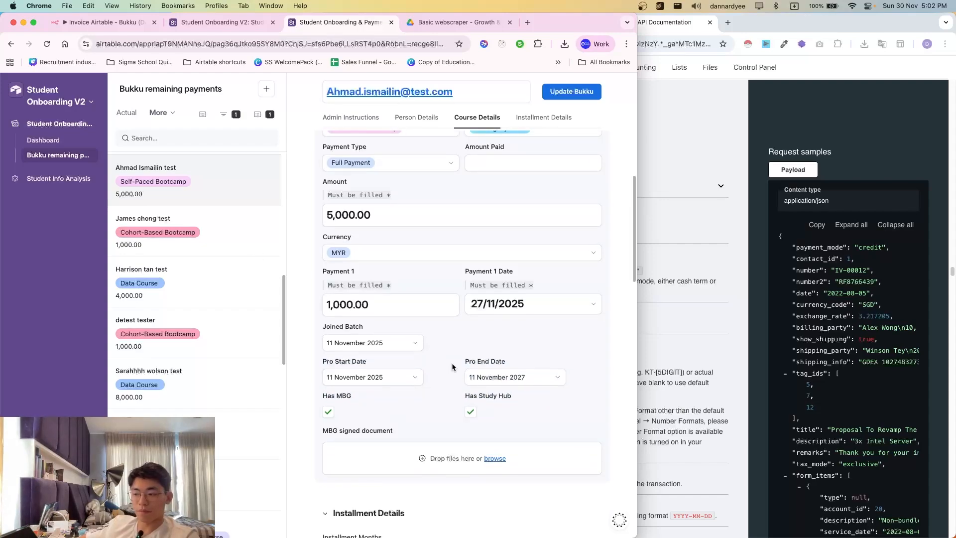
left_click_drag(452, 367, 523, 420)
left_click(541, 425)
- Return to the n8n tab and pan the canvas back to the Exchange rate calculation nodes
key("ctrl+shift+Tab")
key("ctrl+shift+Tab")
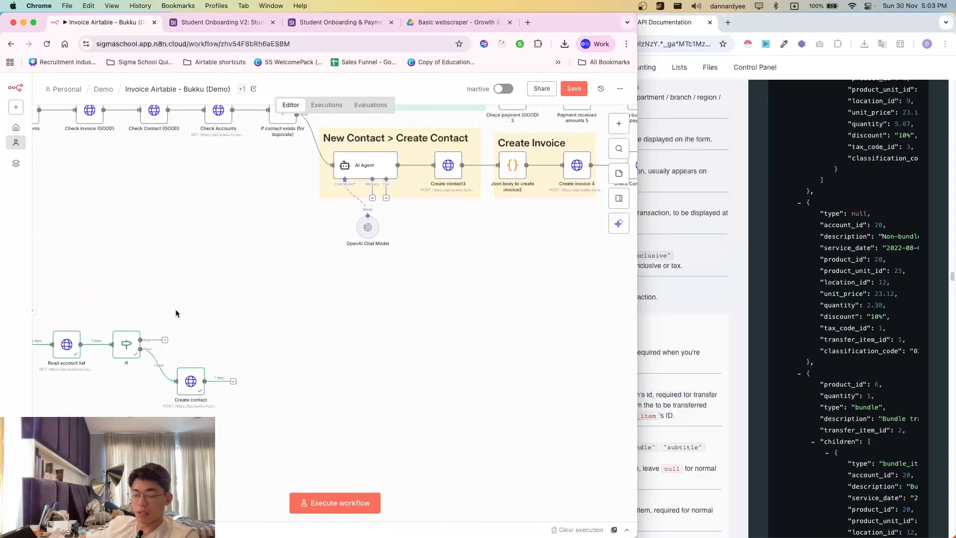
scroll(176, 313, "left", 5)
scroll(176, 313, "up", 3)
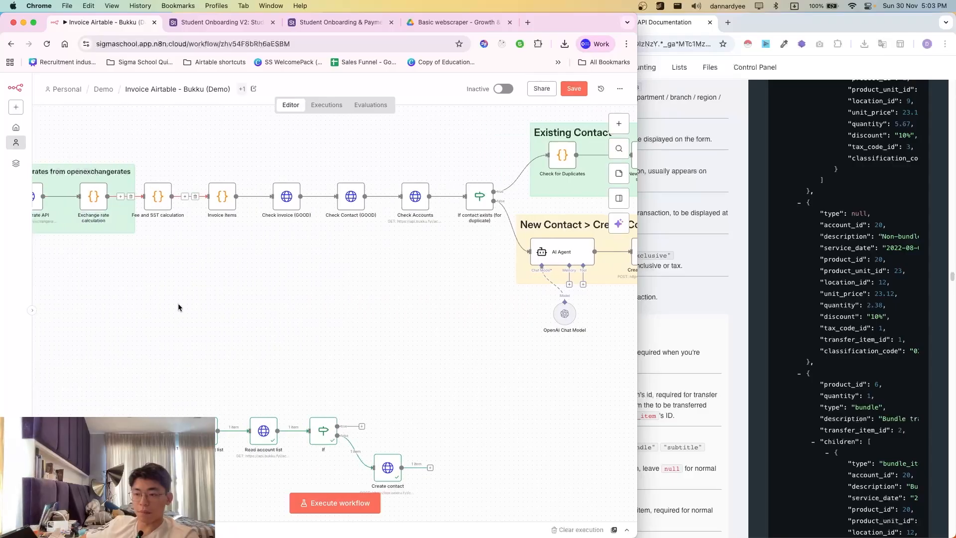
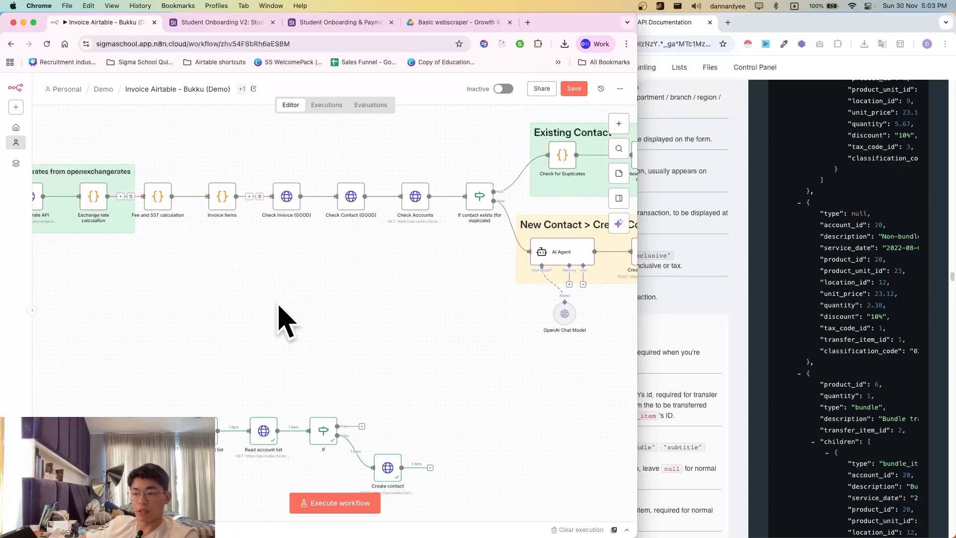
- Scroll through the Create Invoice form_items fields in the Bukku API documentation
scroll(294, 329, "down", 4)
scroll(348, 373, "right", 4)
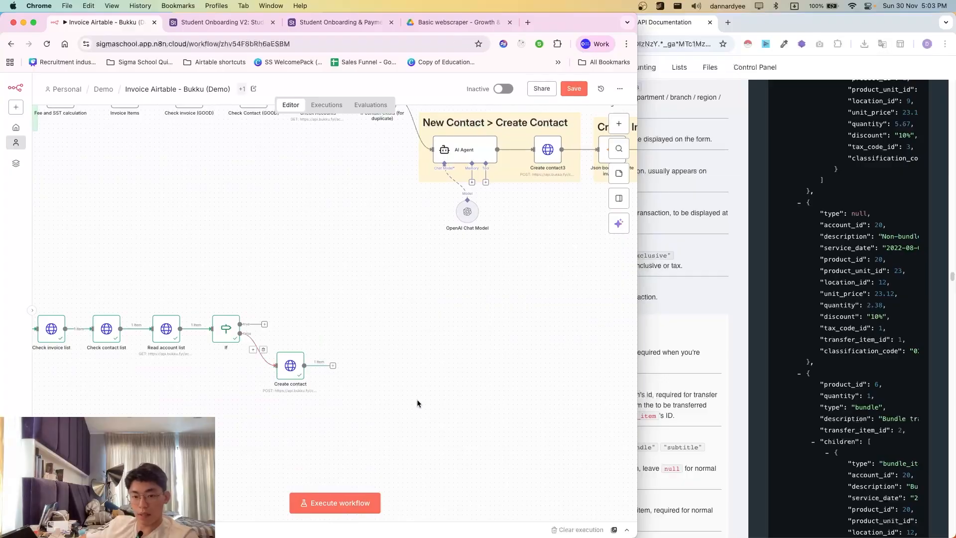
scroll(386, 409, "right", 3)
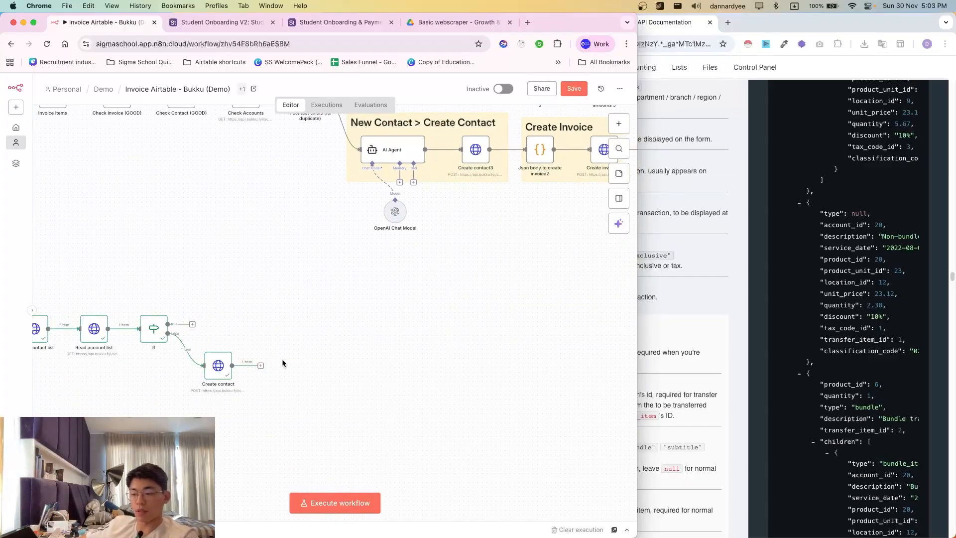
left_click(672, 199)
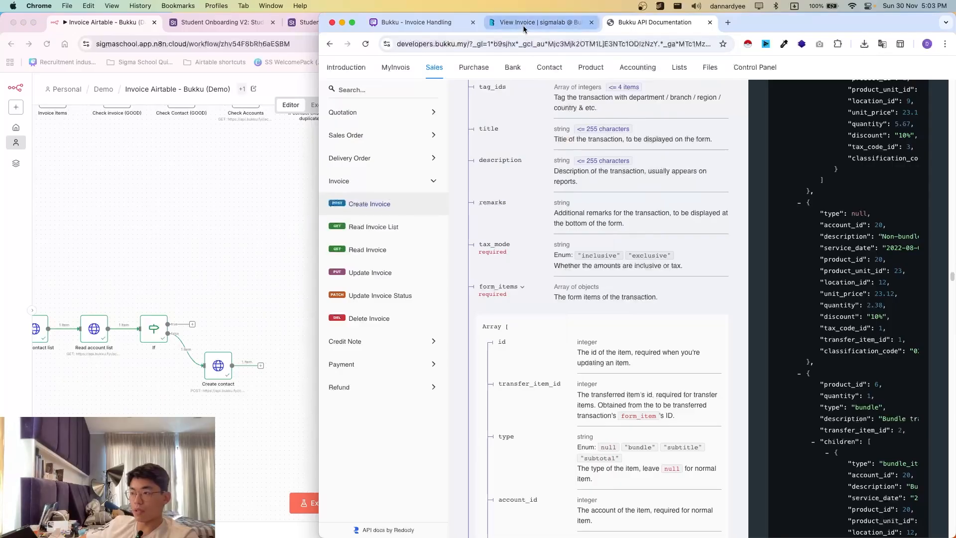
scroll(498, 246, "down", 1)
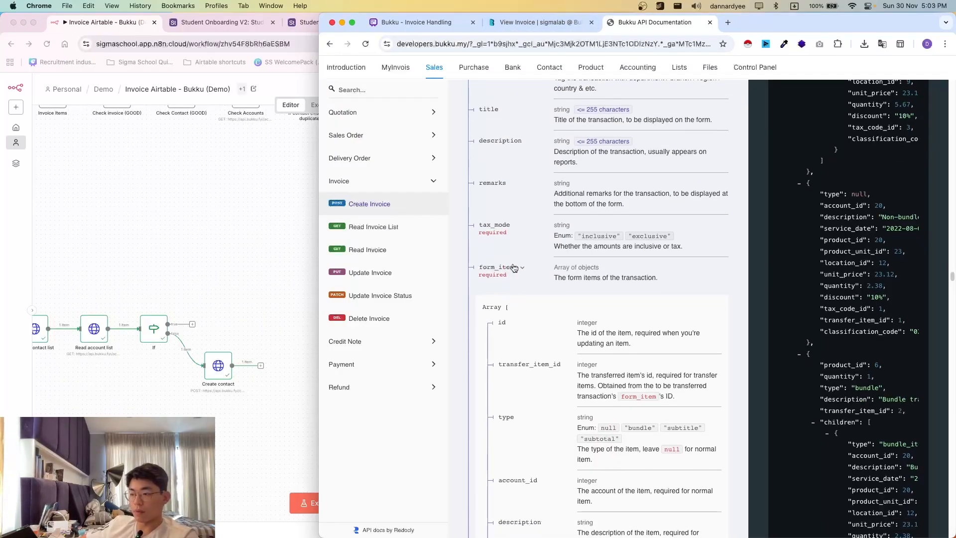
scroll(518, 299, "down", 1)
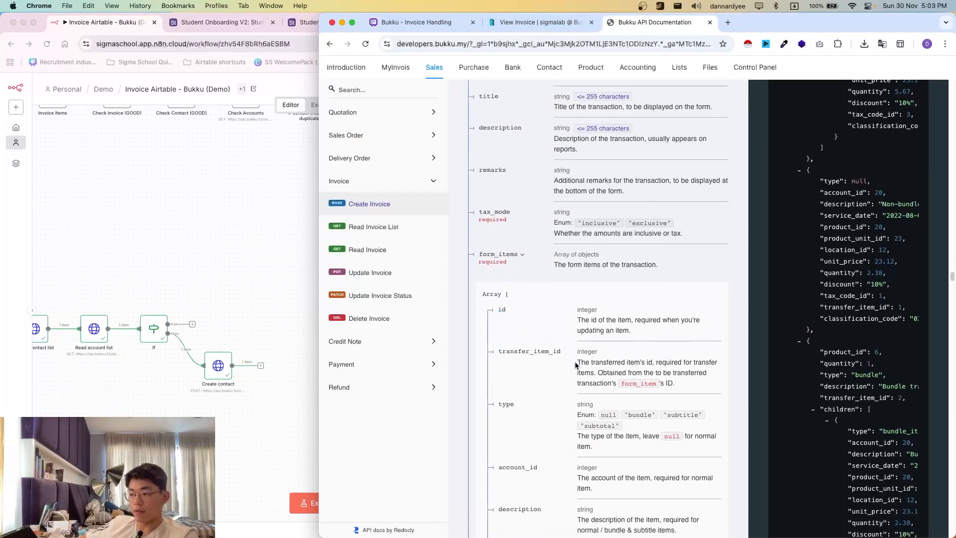
scroll(513, 219, "down", 4)
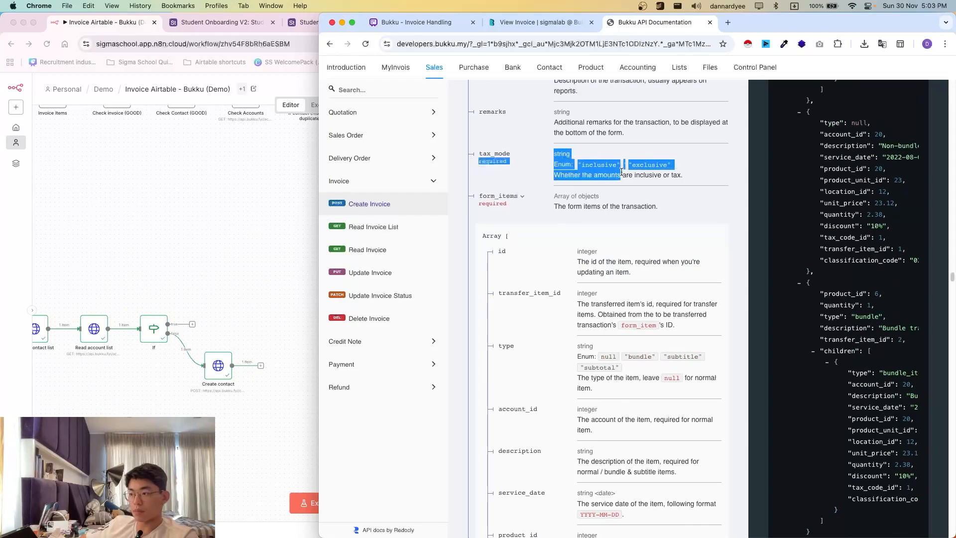
scroll(531, 156, "down", 20)
scroll(541, 177, "up", 5)
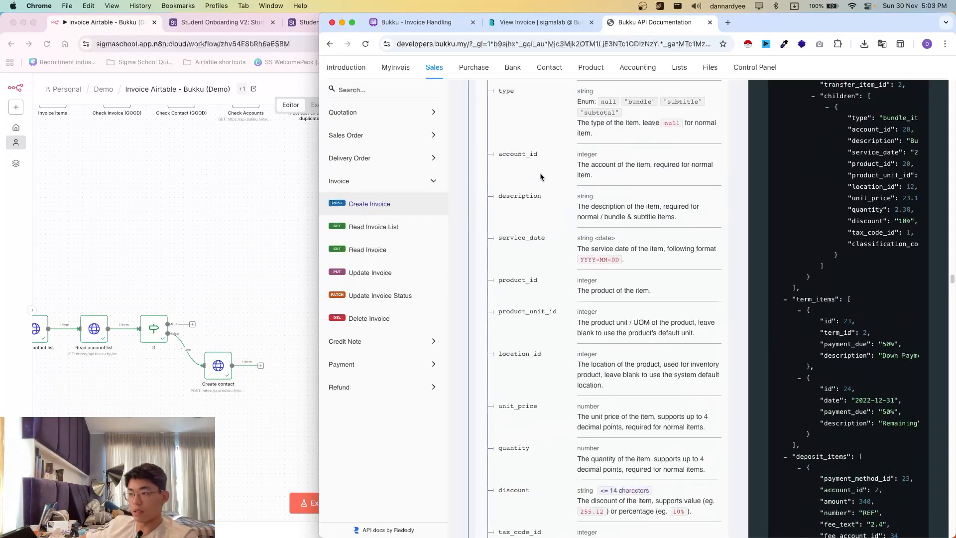
scroll(547, 199, "down", 7)
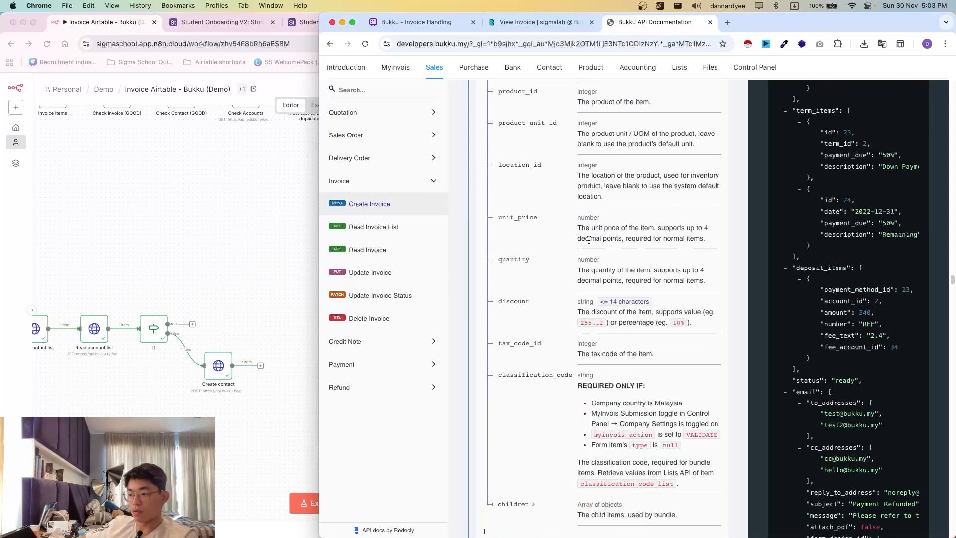
scroll(641, 291, "up", 1)
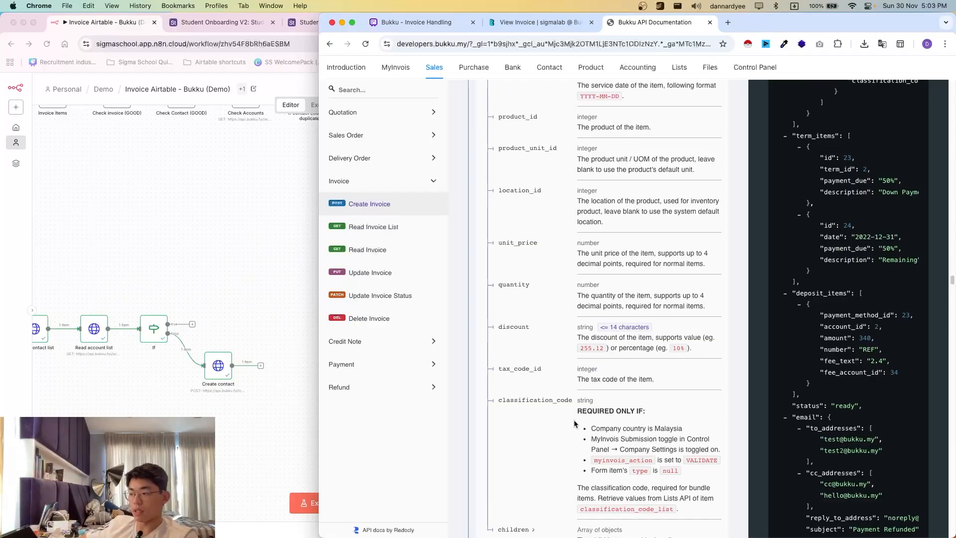
scroll(603, 403, "down", 1)
scroll(603, 403, "up", 5)
- Glance at the existing invoice in Bukku, then open the Lists section of the API docs
left_click(548, 23)
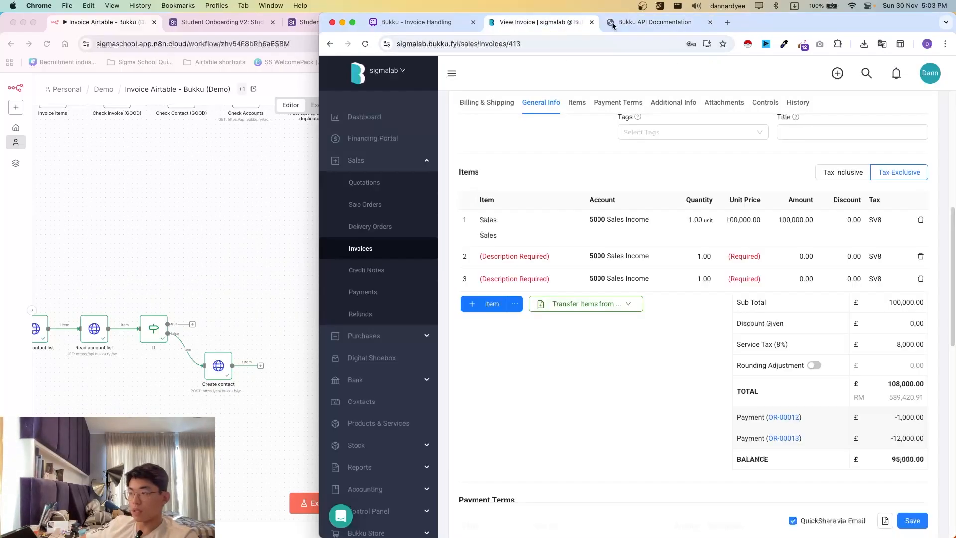
left_click(642, 25)
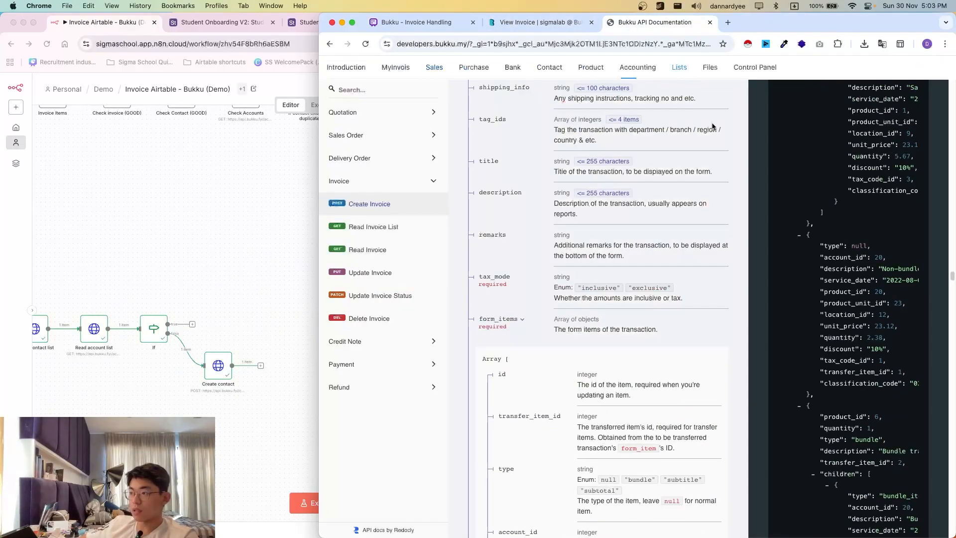
left_click(248, 336)
left_click(261, 365)
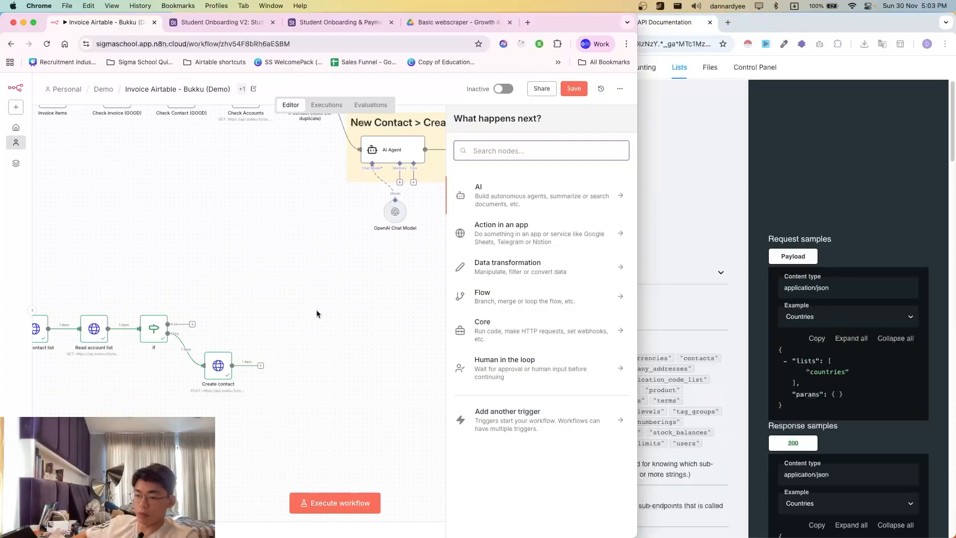
- Duplicate the Read account list node and place the copy after Create contact
left_click(316, 314)
right_click(93, 328)
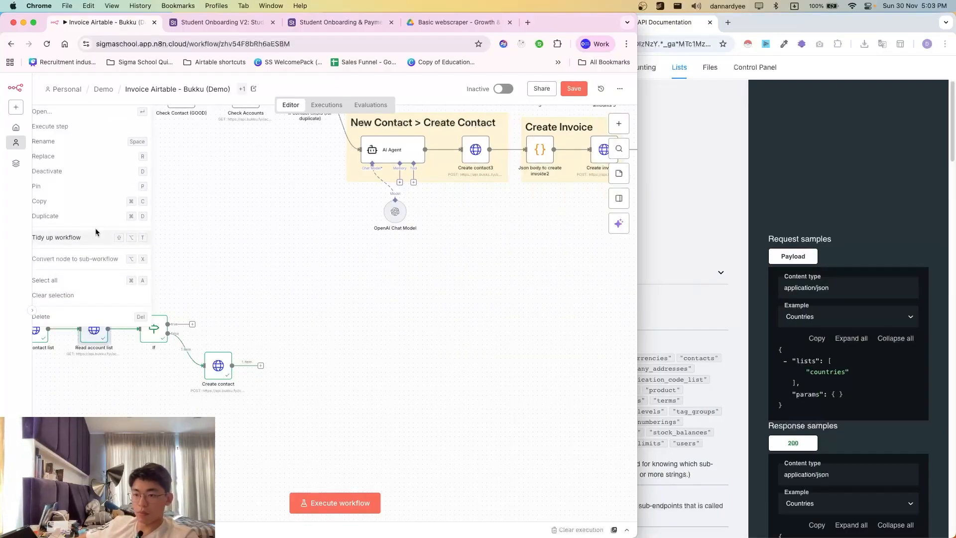
left_click(70, 216)
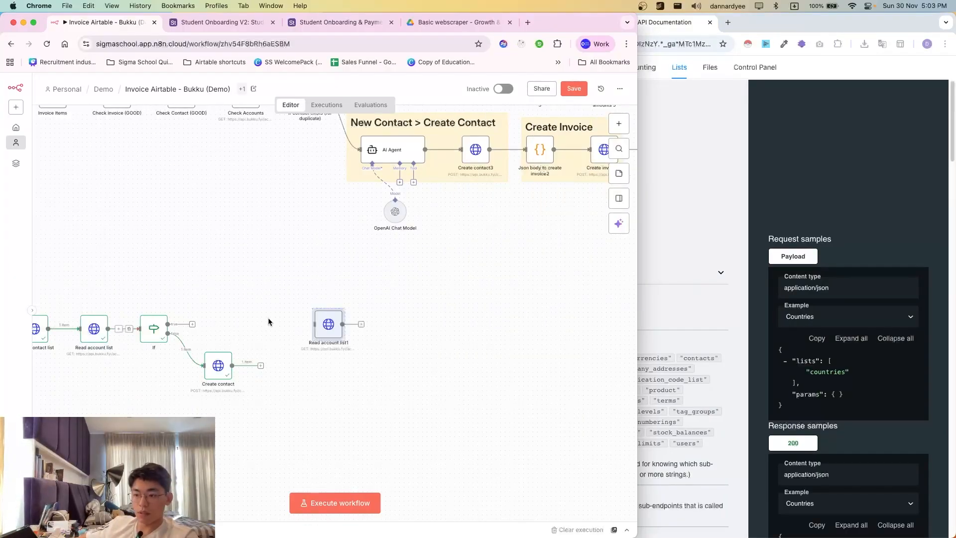
left_click_drag(321, 337, 284, 383)
- Copy the staging lists server URL into Read account list1's request URL
left_click(843, 236)
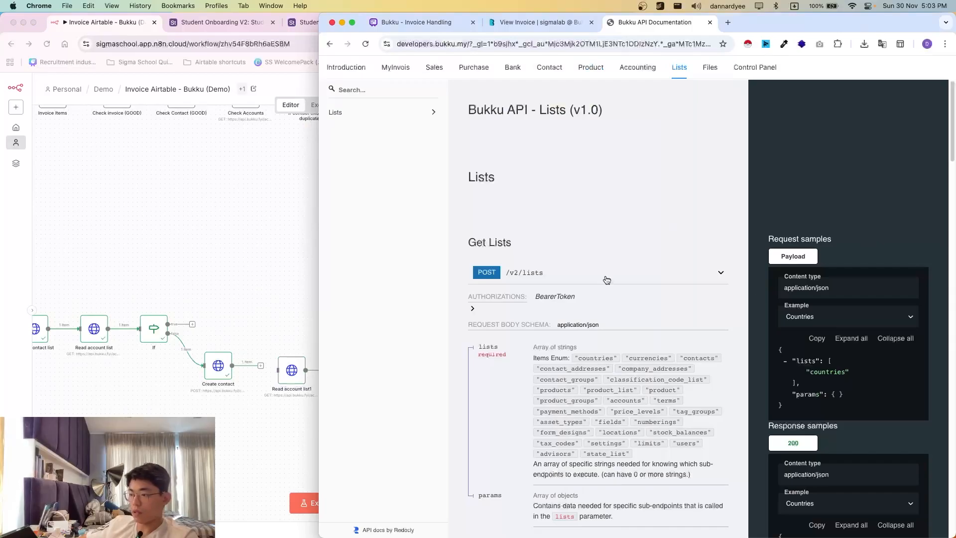
left_click(563, 276)
left_click(578, 345)
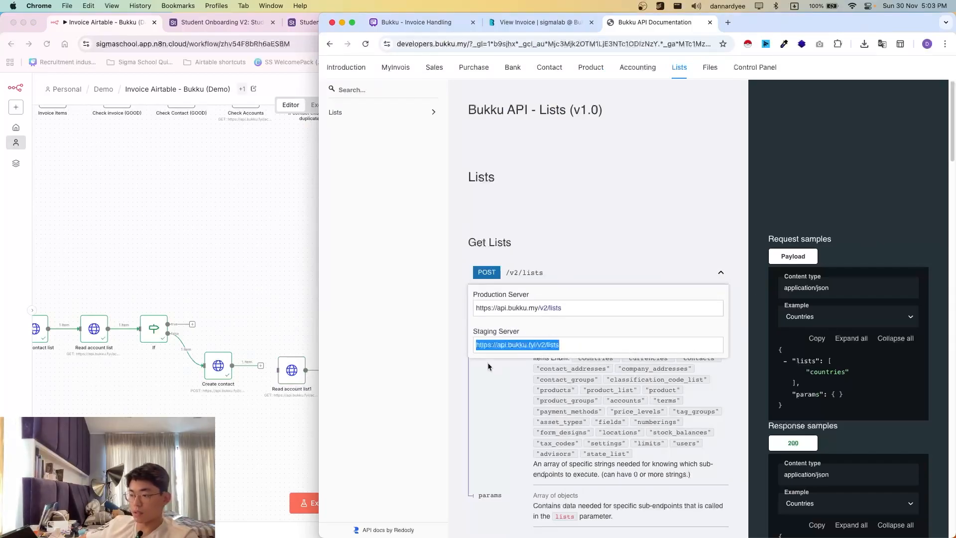
left_click(284, 369)
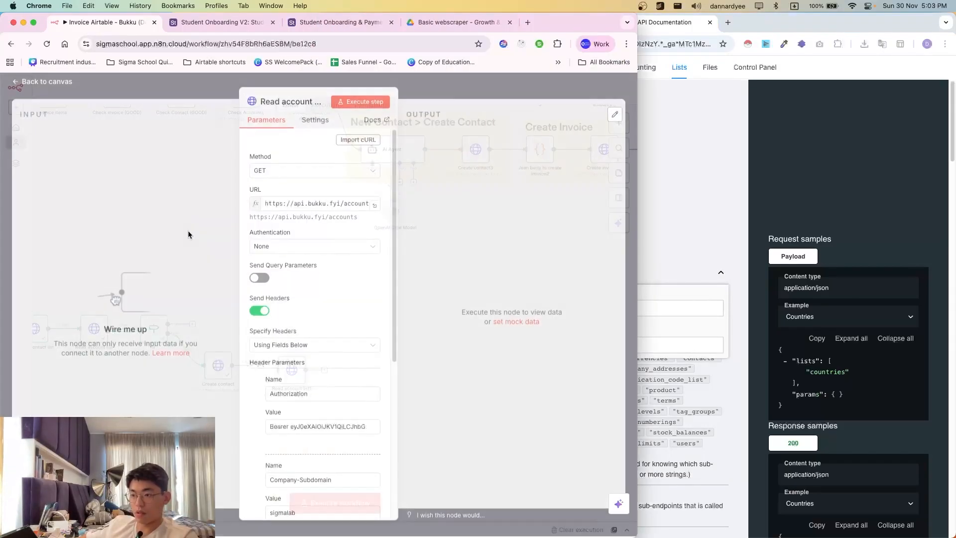
double_click(282, 209)
triple_click(286, 211)
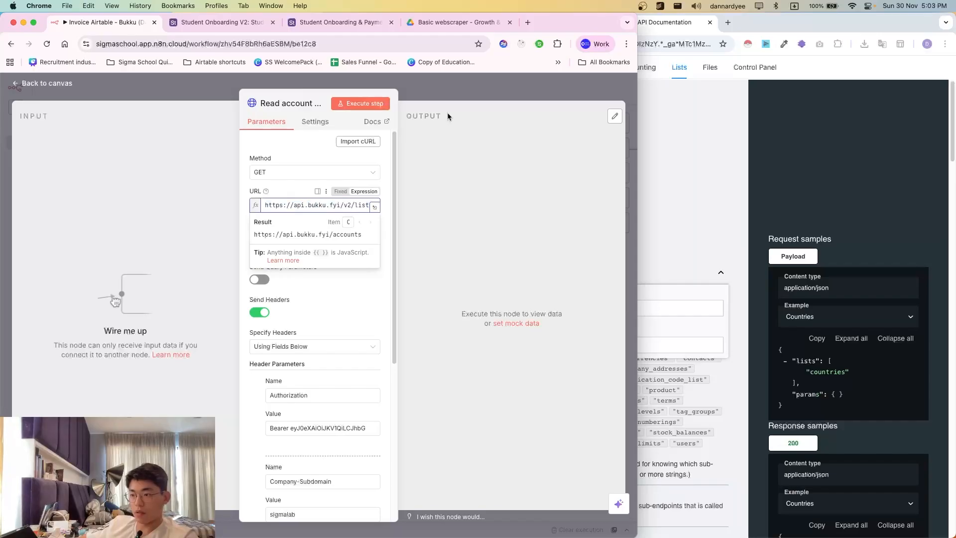
- Copy the Accounts sample request body from the Lists endpoint docs
left_click(820, 336)
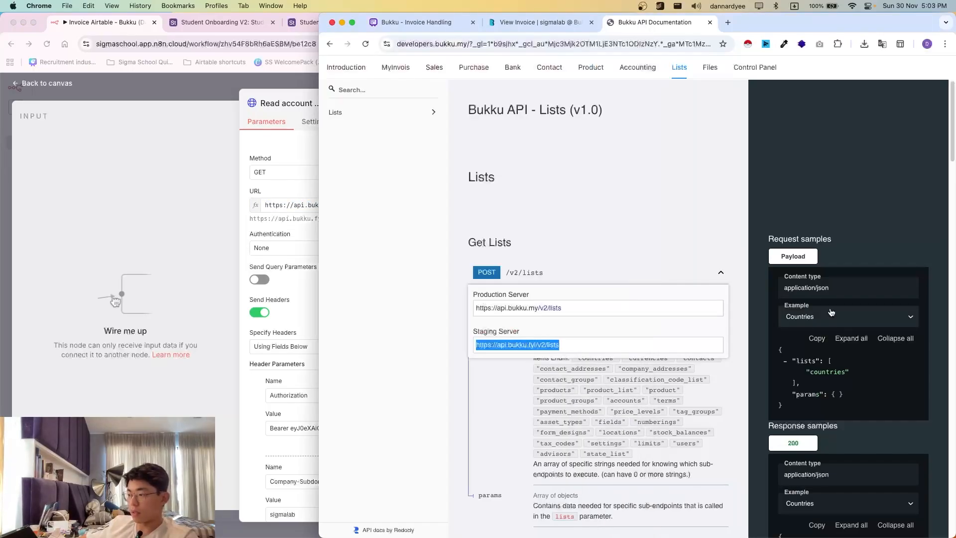
left_click(840, 321)
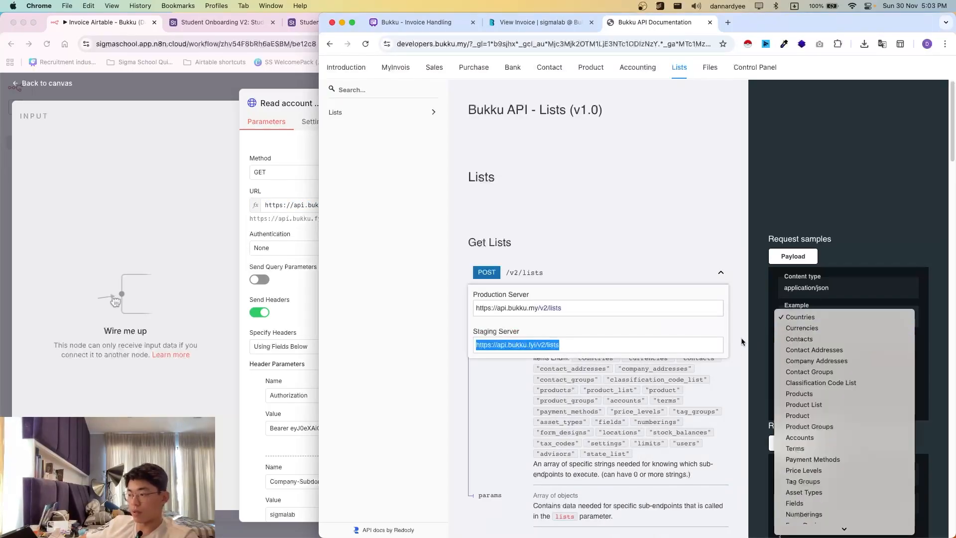
left_click(717, 273)
left_click(721, 275)
left_click(812, 317)
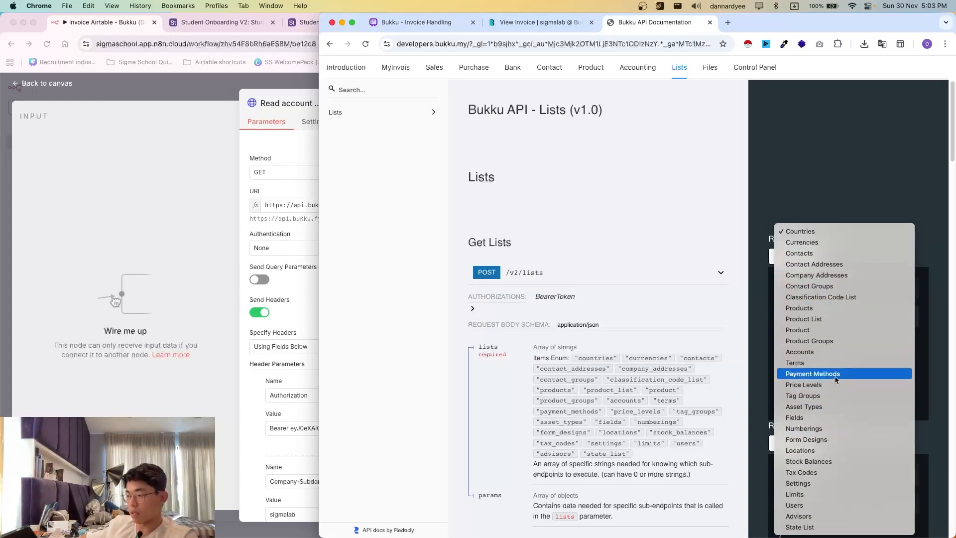
left_click(823, 357)
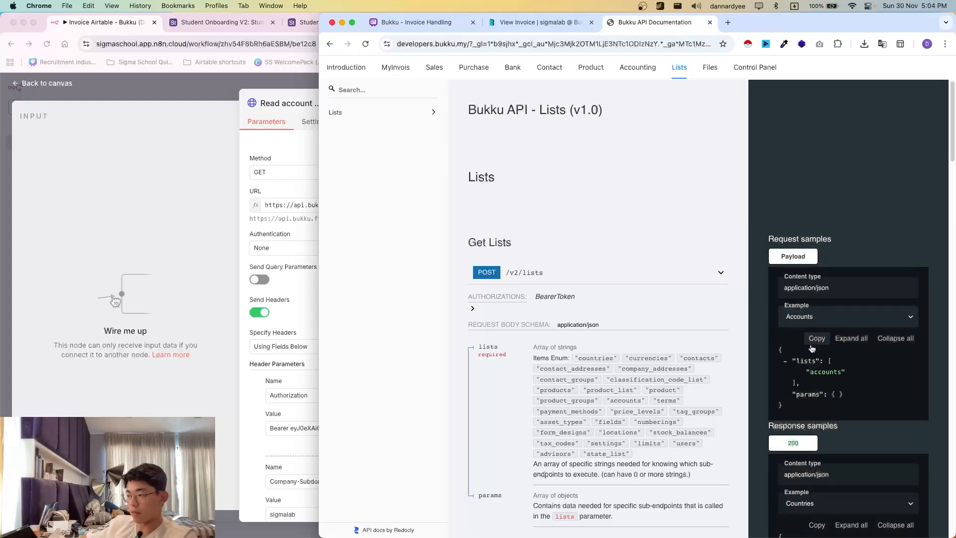
left_click(817, 338)
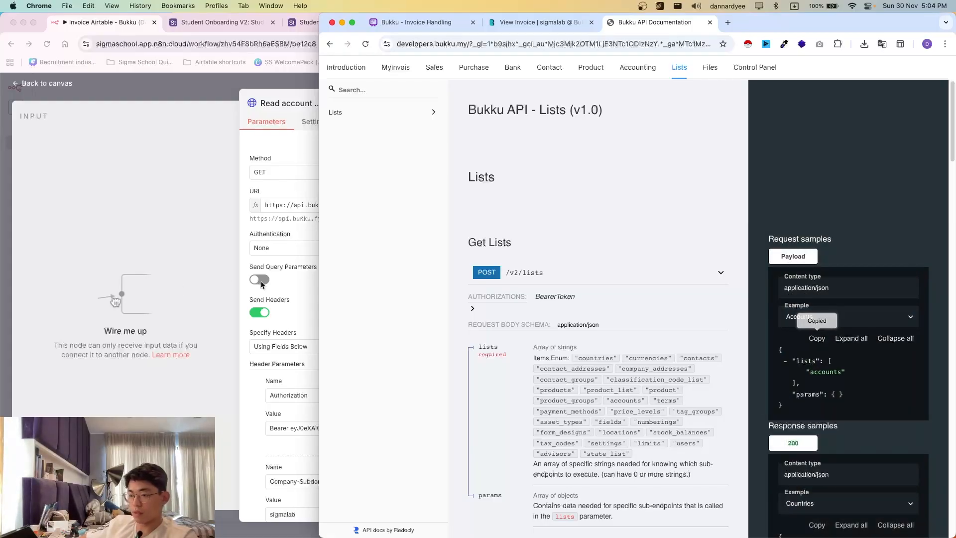
- Enable Send Body with JSON content, specified as raw JSON, and paste the accounts payload
left_click(294, 389)
scroll(295, 389, "down", 5)
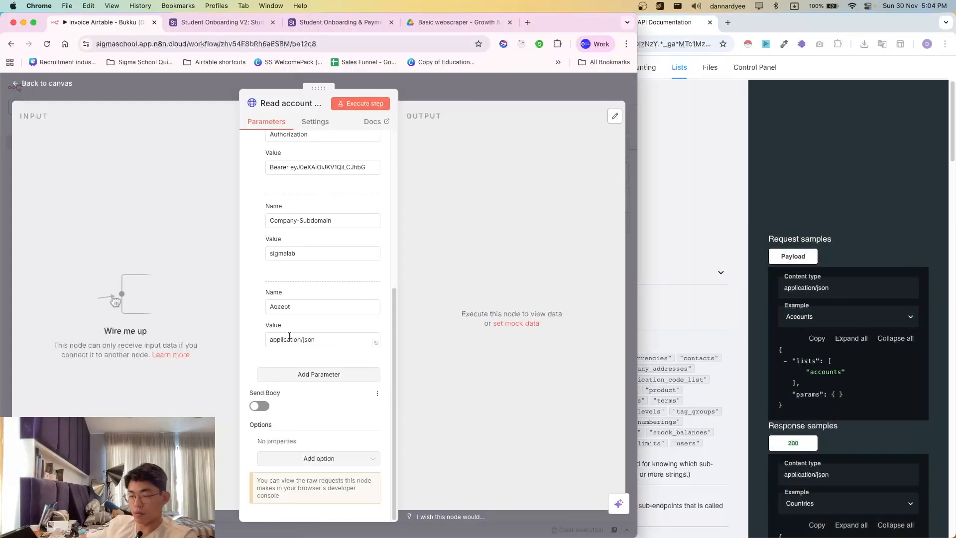
left_click(259, 406)
scroll(282, 330, "down", 3)
left_click(294, 302)
left_click(288, 357)
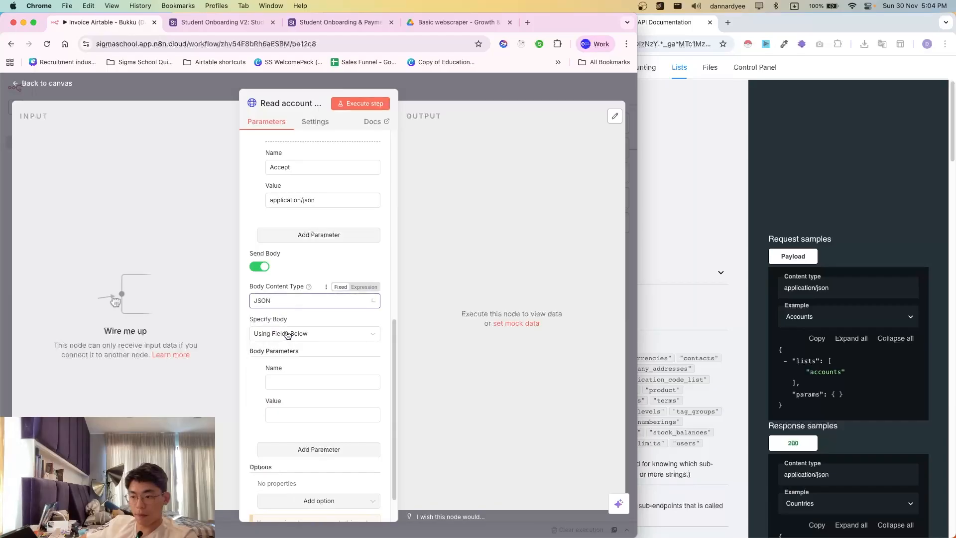
left_click(287, 336)
left_click(274, 383)
left_click(292, 398)
key("super+v")
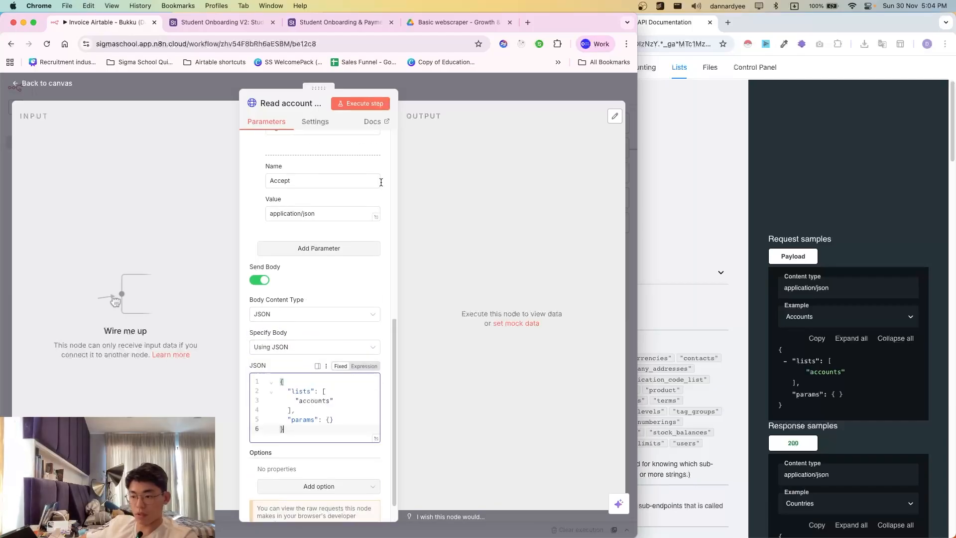
left_click(438, 93)
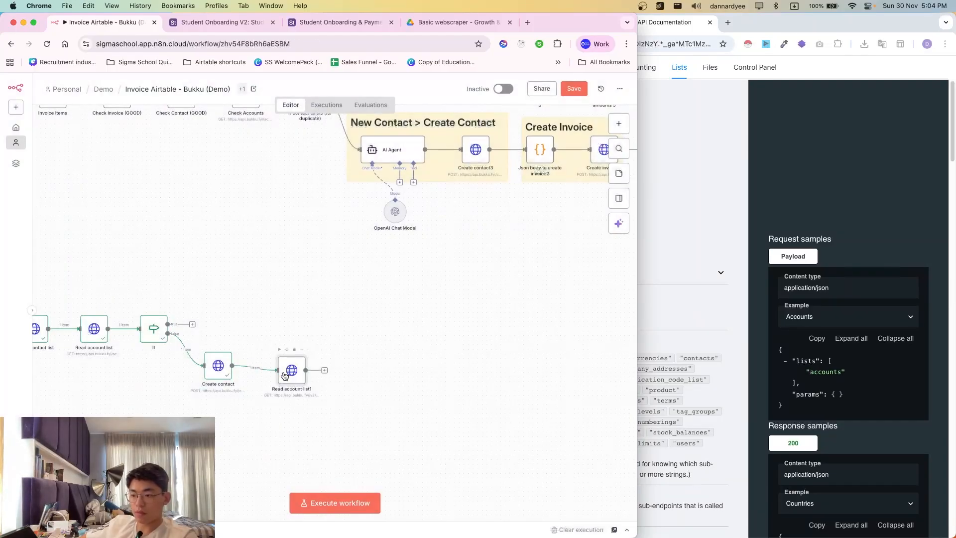
- Switch Read account list1's method to POST and execute it to fetch the accounts
left_click_drag(284, 376, 272, 363)
left_click(270, 346)
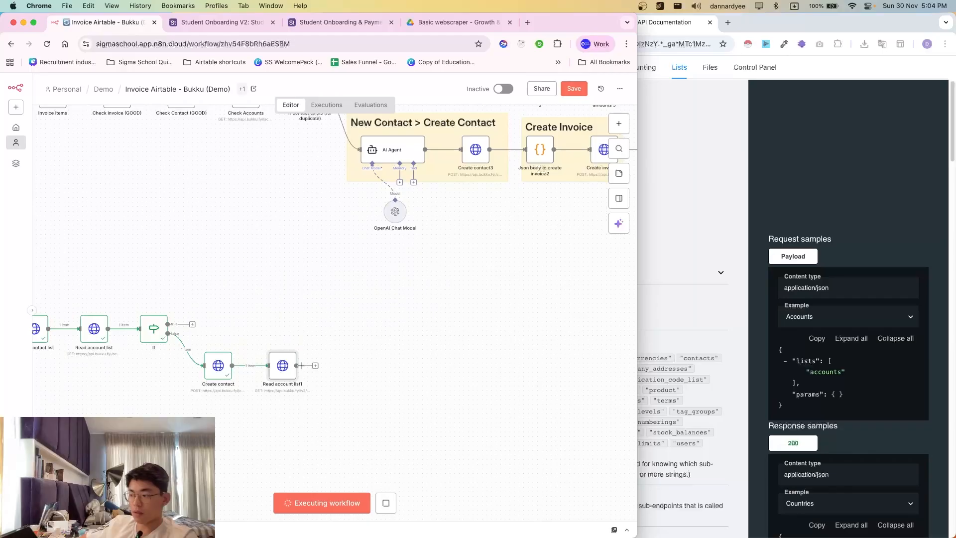
double_click(271, 361)
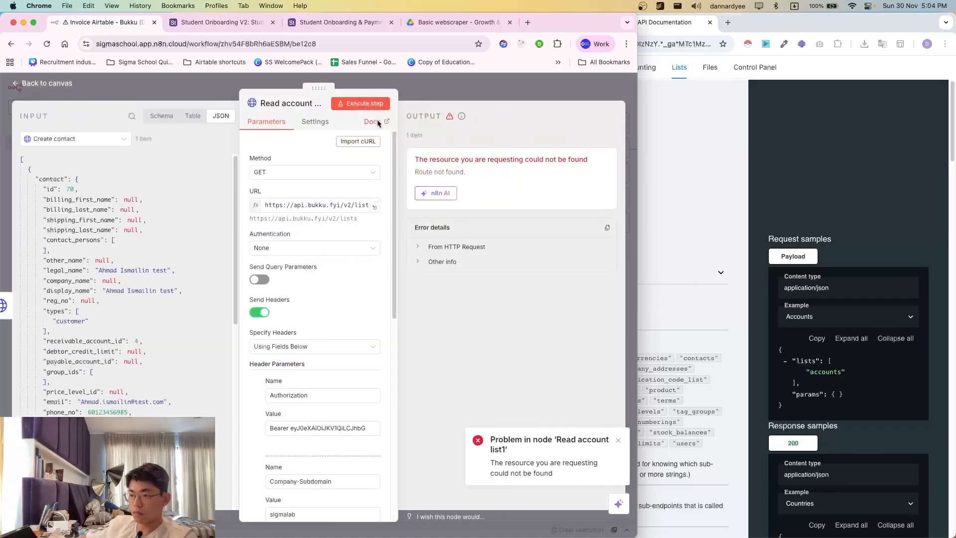
left_click(308, 172)
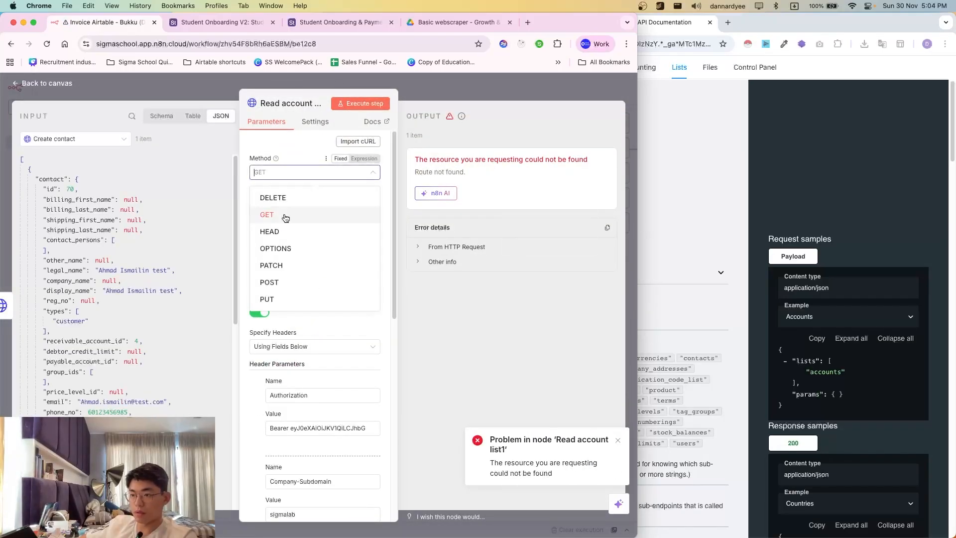
left_click(271, 282)
left_click(361, 103)
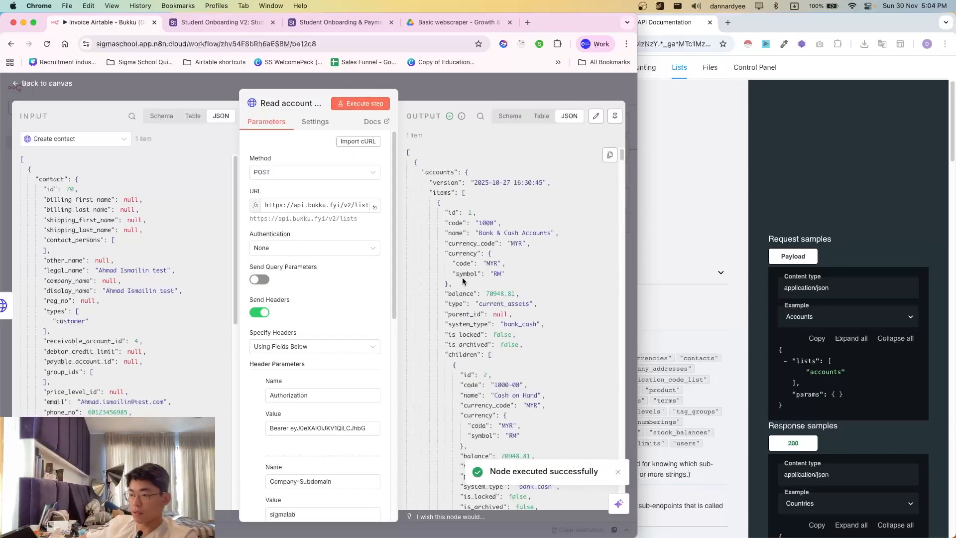
- Inspect the returned Bank & Cash and Accounts Receivable entries against the Read account list input
left_click_drag(476, 213, 490, 284)
left_click(478, 275)
left_click(87, 138)
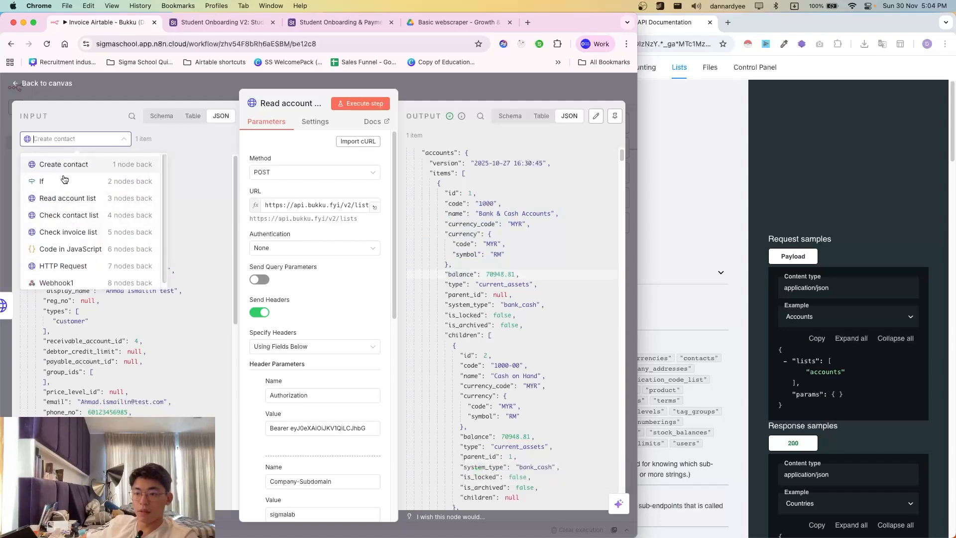
left_click(75, 198)
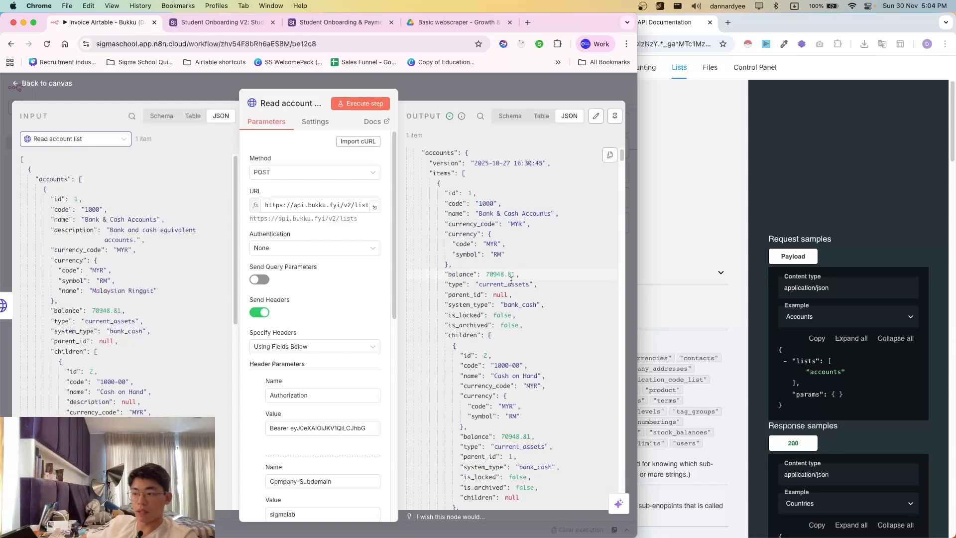
scroll(480, 311, "down", 10)
left_click_drag(441, 272, 468, 294)
left_click(468, 294)
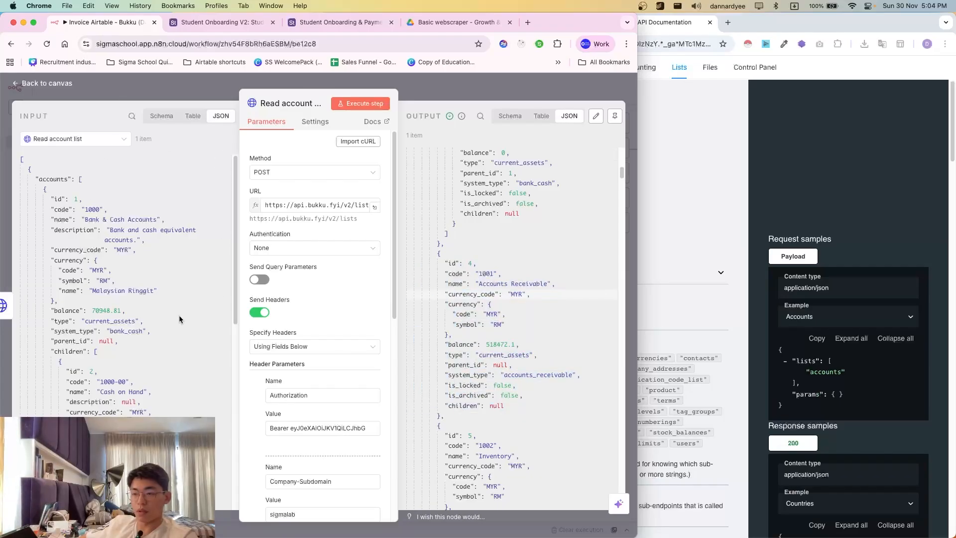
key("Escape")
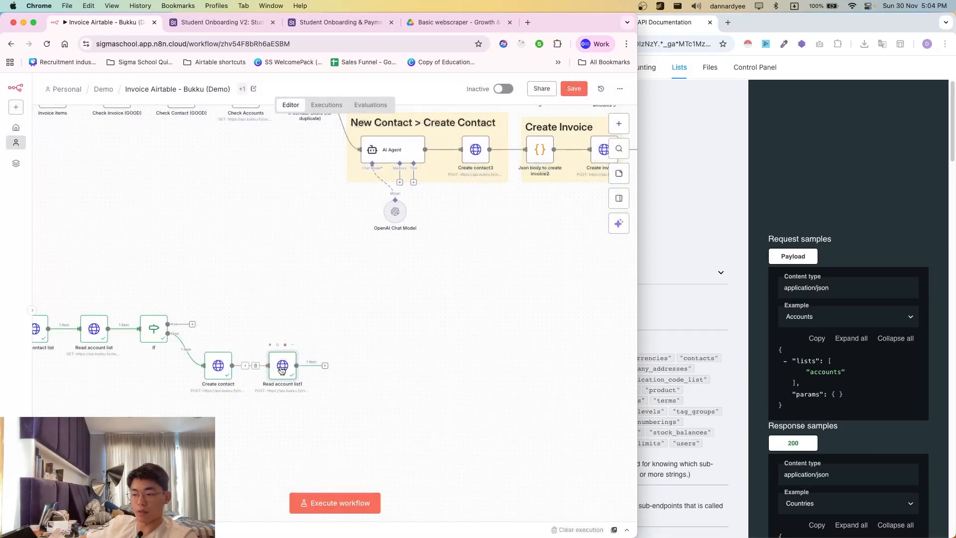
- Disconnect the node from Create contact, move it lower, and rename it Read lists
left_click(256, 368)
left_click_drag(282, 366, 282, 425)
double_click(282, 427)
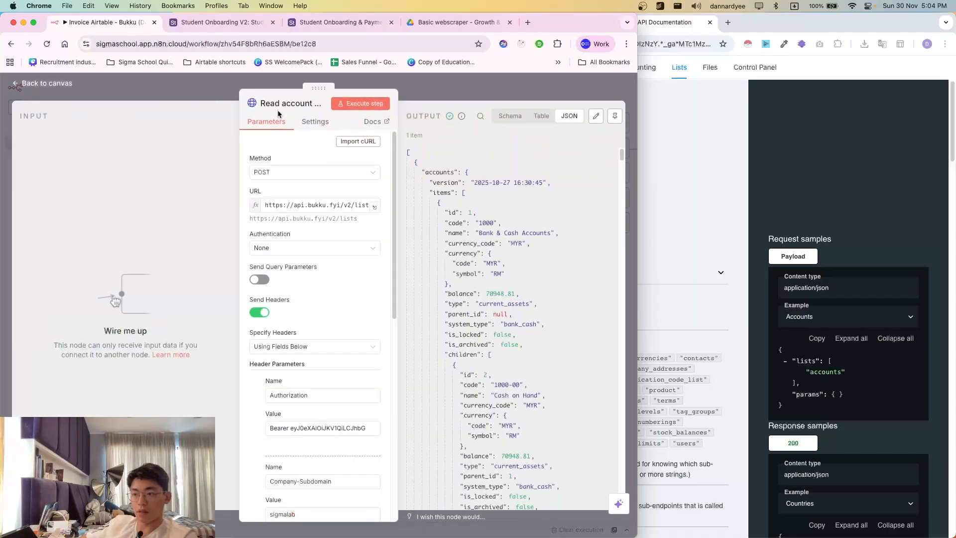
left_click(293, 104)
double_click(293, 105)
key("BackSpace")
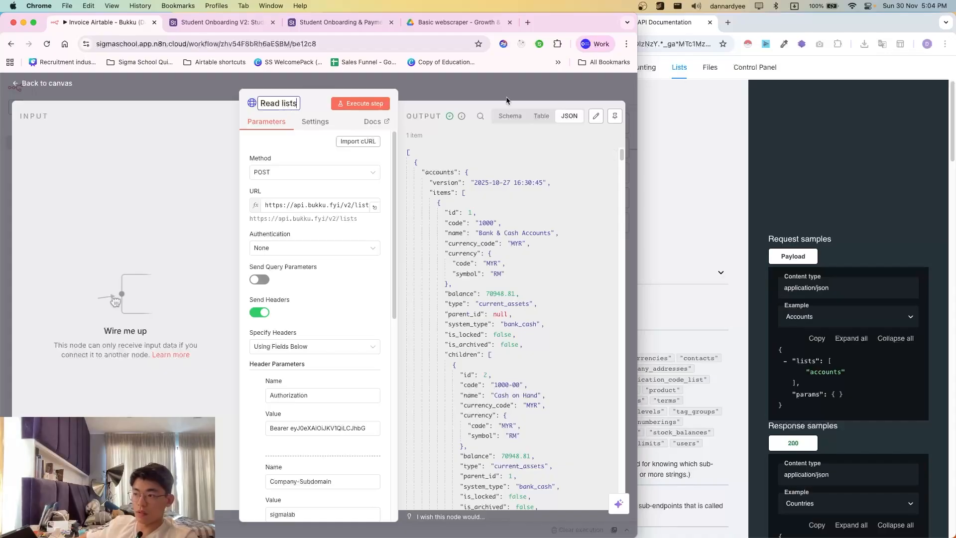
key("Escape")
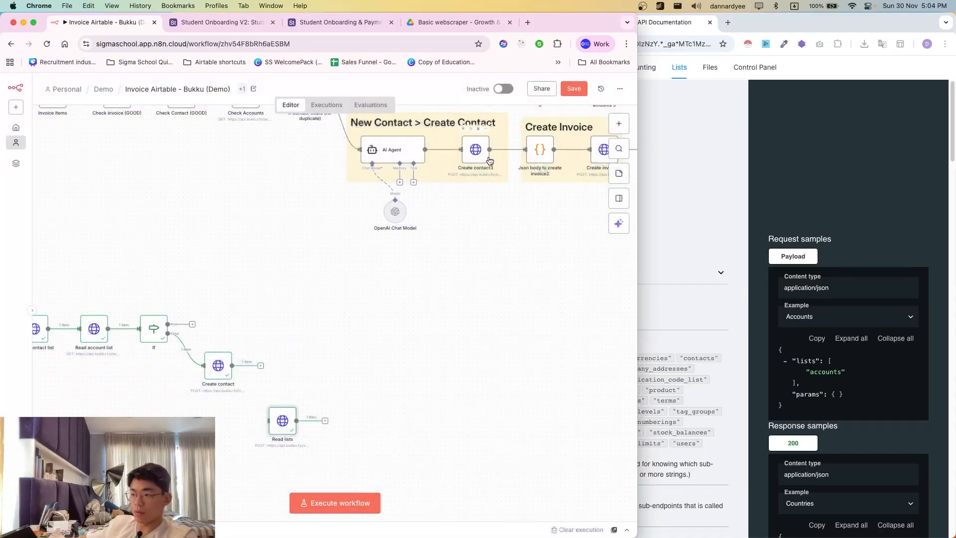
- Open the Sales section of the docs and duplicate the Create contact node
scroll(443, 284, "right", 3)
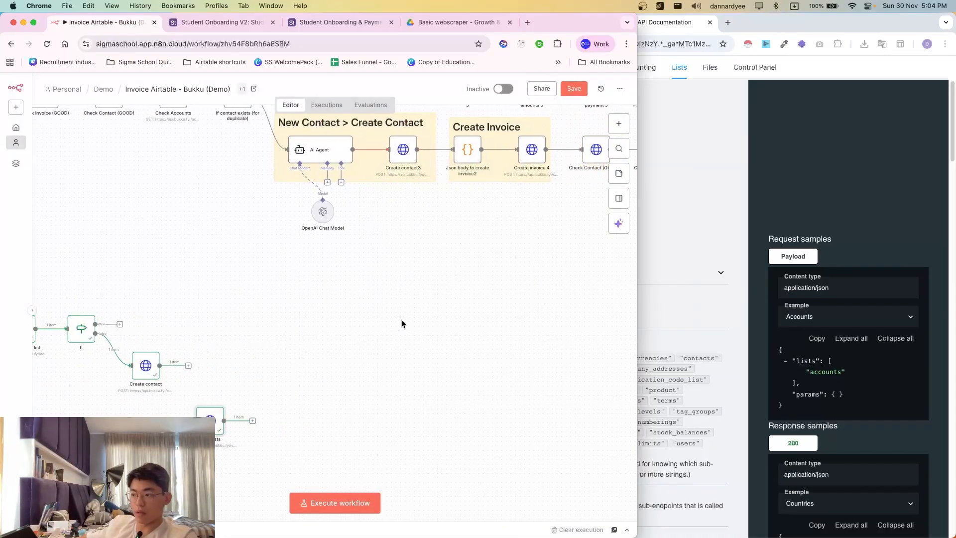
left_click(728, 298)
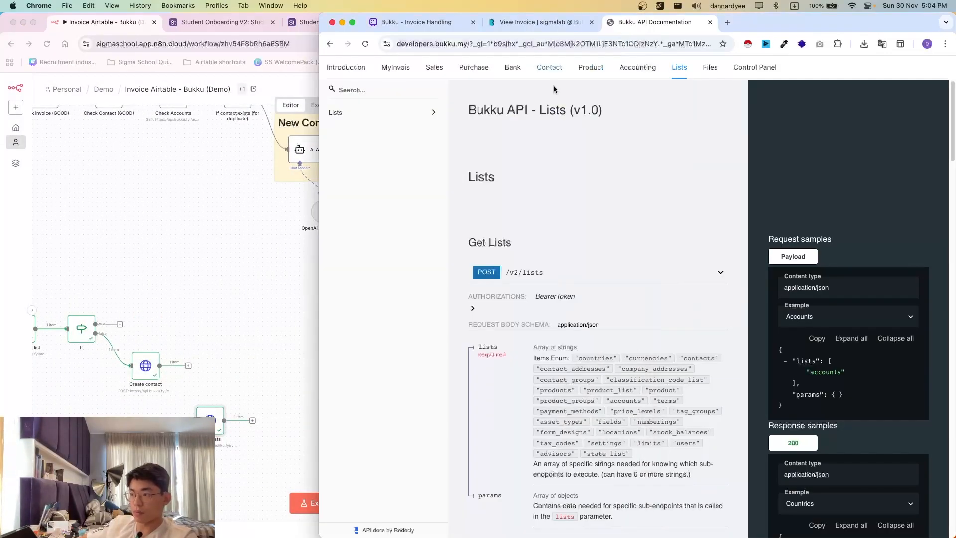
left_click(422, 70)
left_click(158, 363)
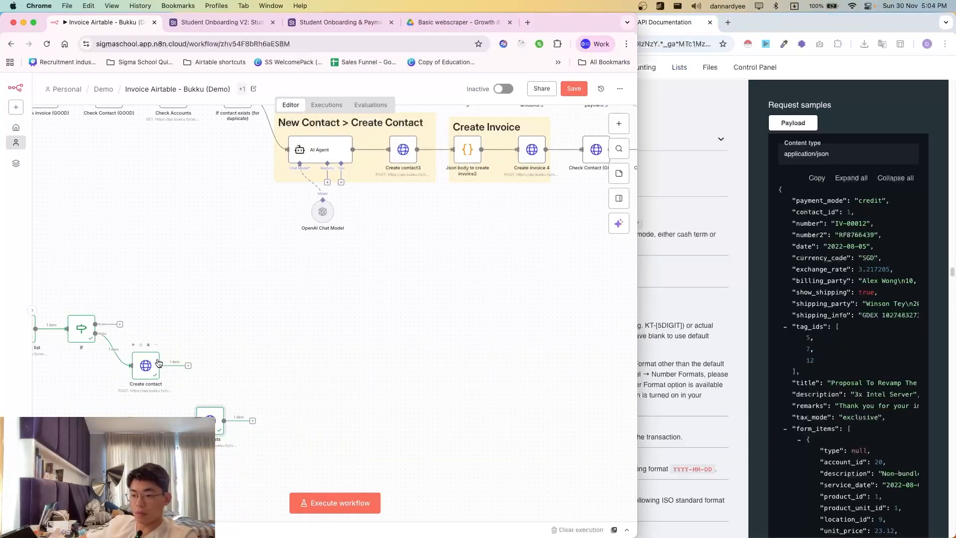
key("super+d")
left_click_drag(184, 381, 218, 358)
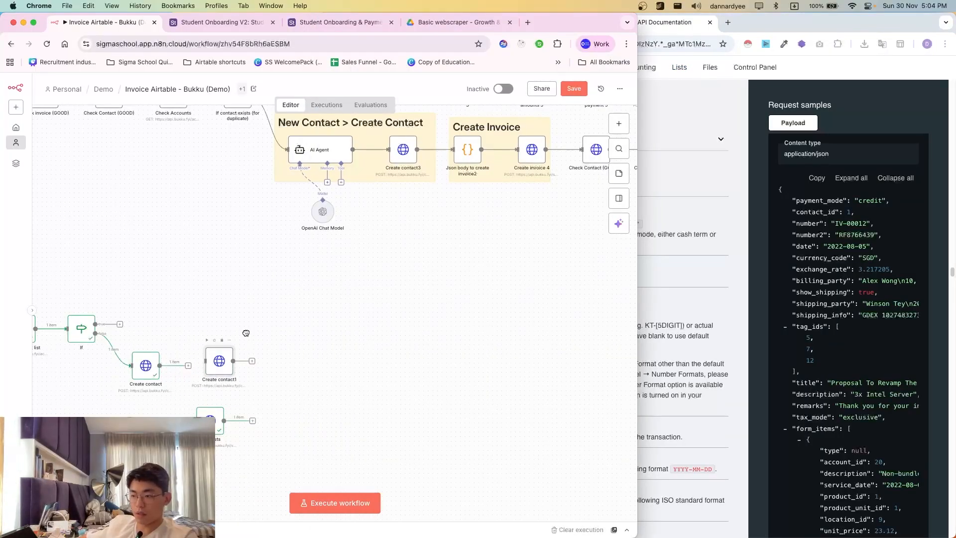
key("super+grave")
left_click(532, 140)
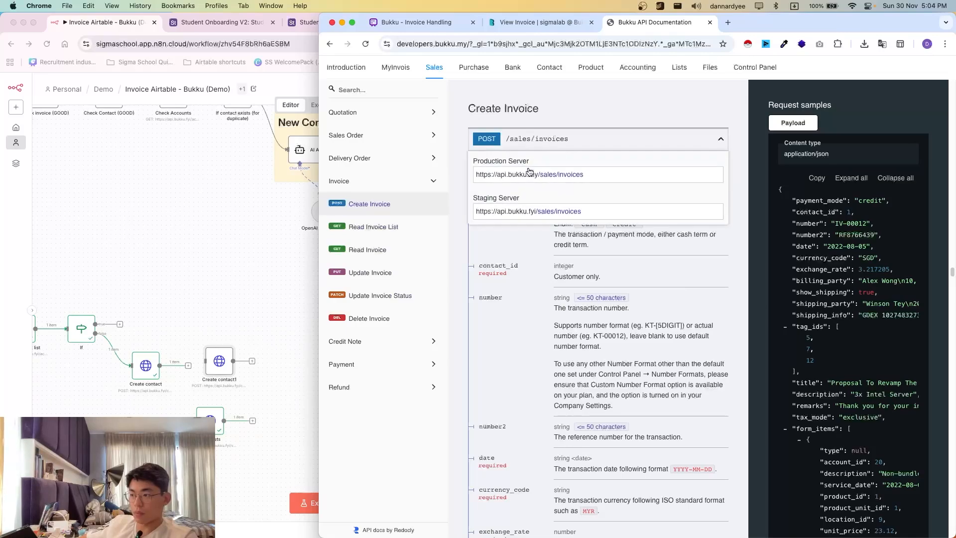
left_click(498, 214)
left_click(201, 368)
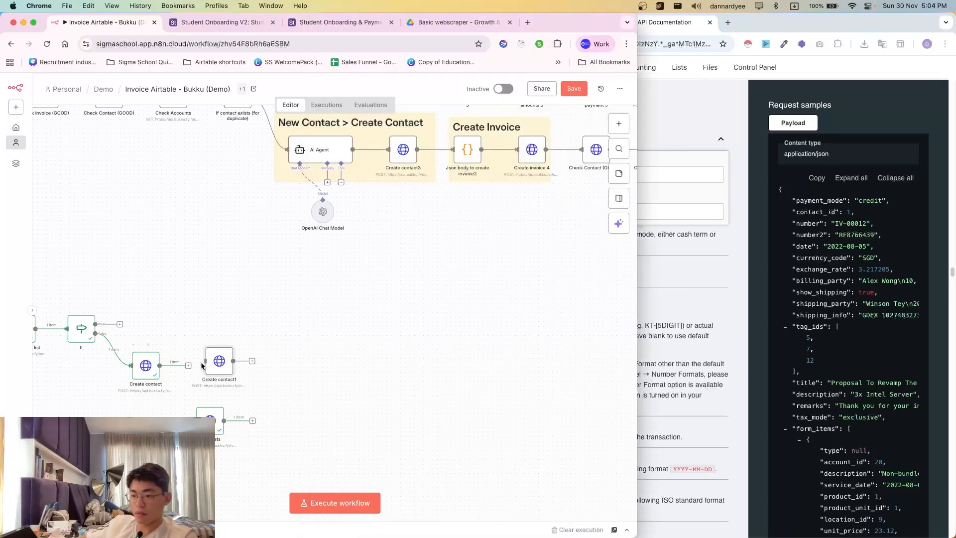
left_click_drag(189, 366, 219, 364)
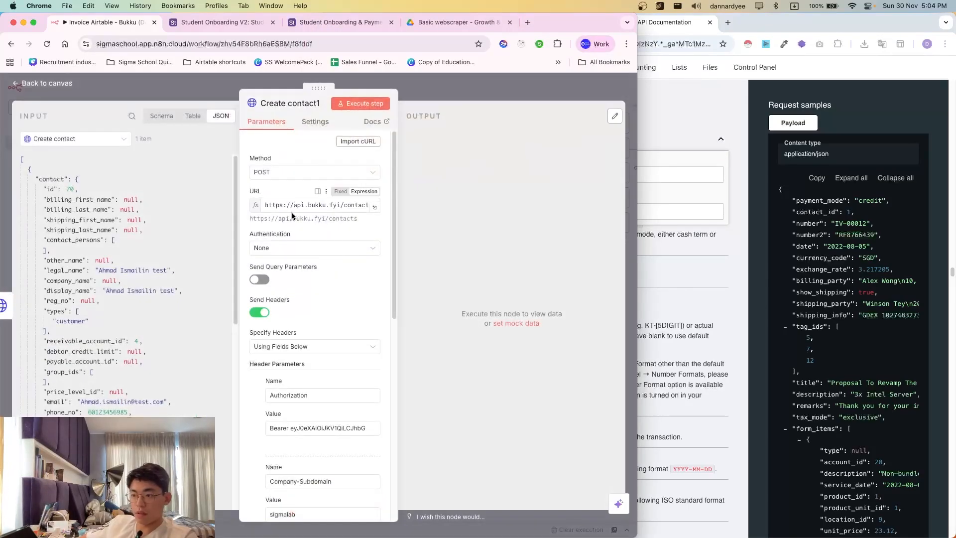
double_click(293, 214)
left_click(294, 205)
key("super+a")
key("super+v")
left_click(295, 193)
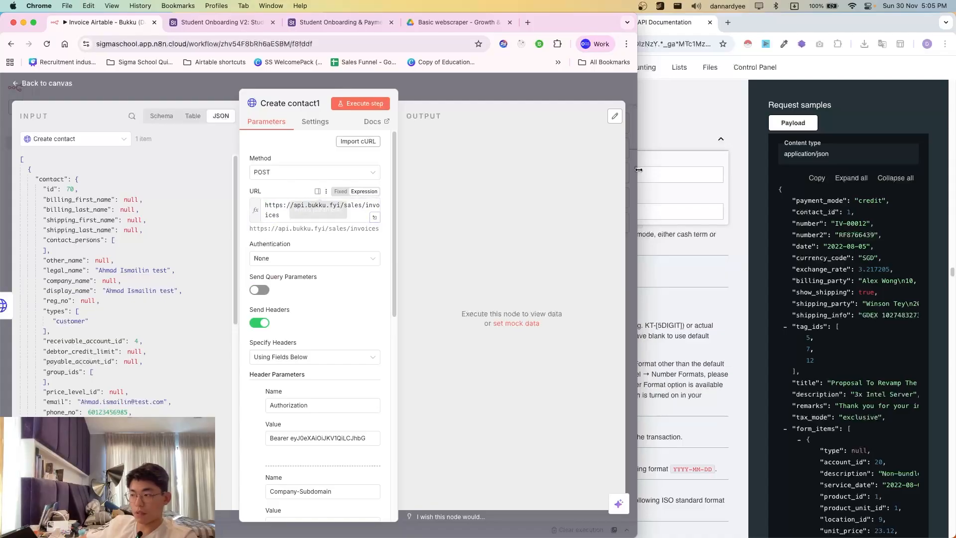
- Return to the API docs and hide the server URL list
left_click(787, 254)
scroll(545, 350, "down", 1)
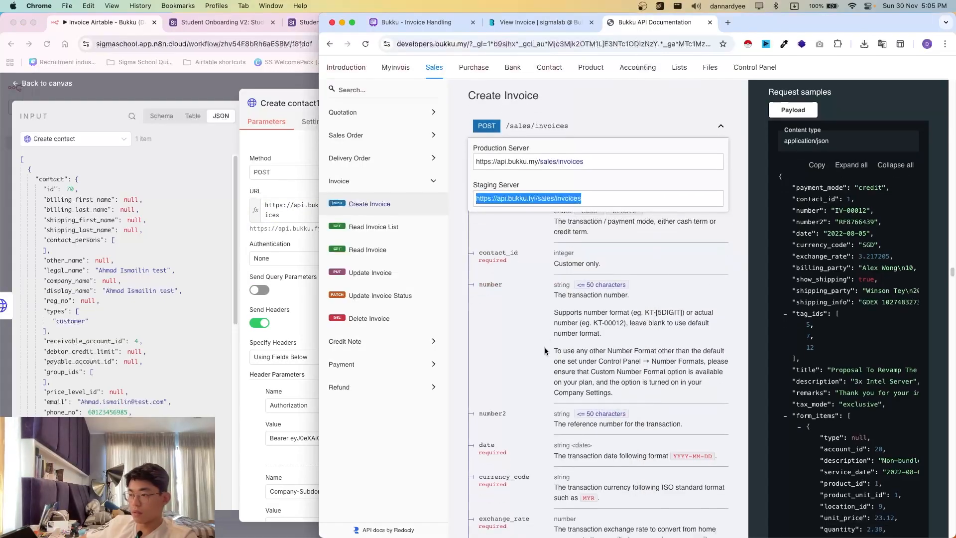
left_click(546, 350)
left_click(680, 129)
- Copy the Create Invoice sample payload and expand Create contact1's JSON body in the expression editor
scroll(522, 250, "down", 1)
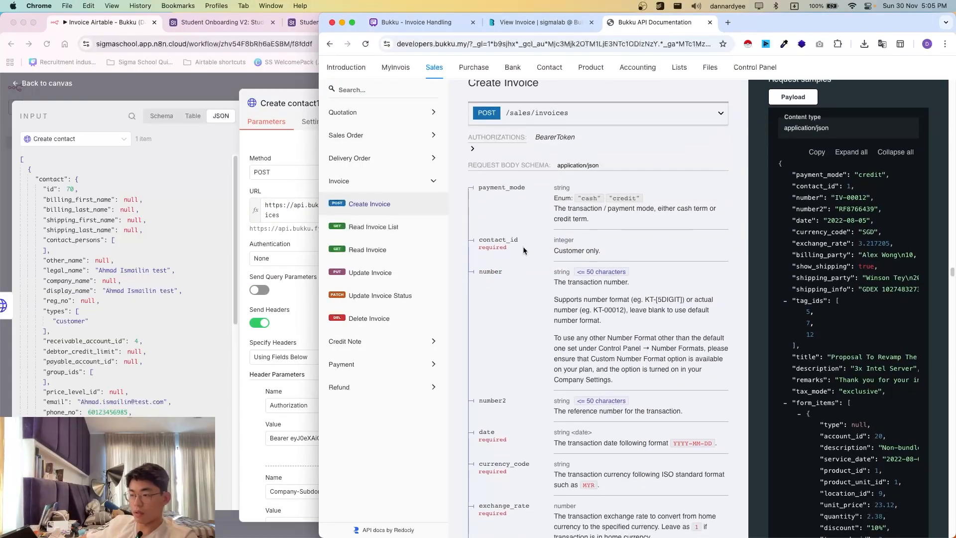
scroll(515, 272, "down", 3)
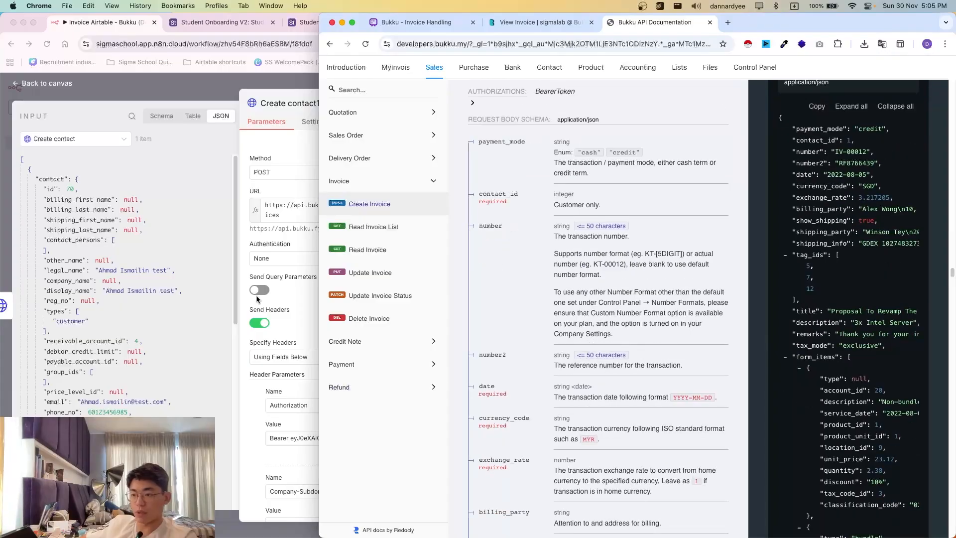
left_click(278, 345)
scroll(277, 345, "down", 10)
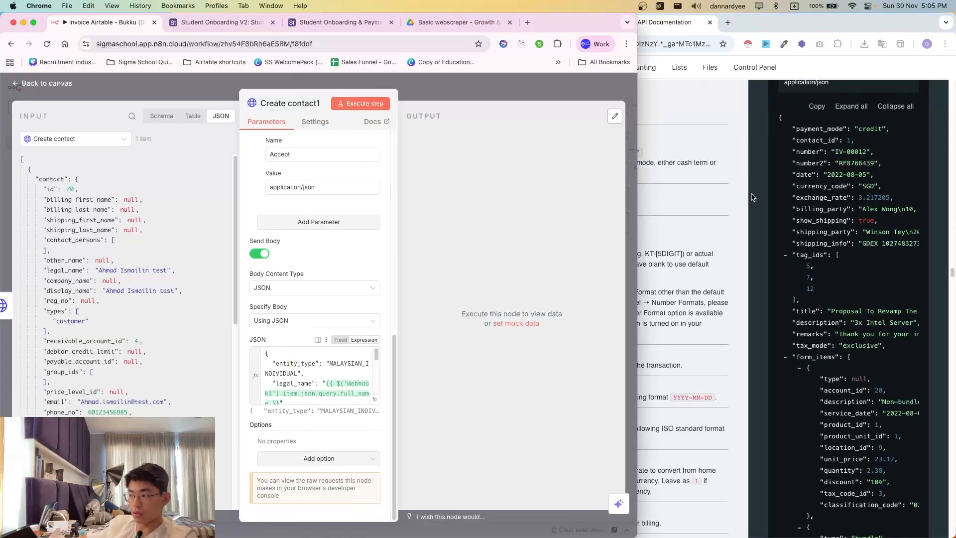
left_click(821, 207)
scroll(821, 206, "up", 3)
left_click(817, 176)
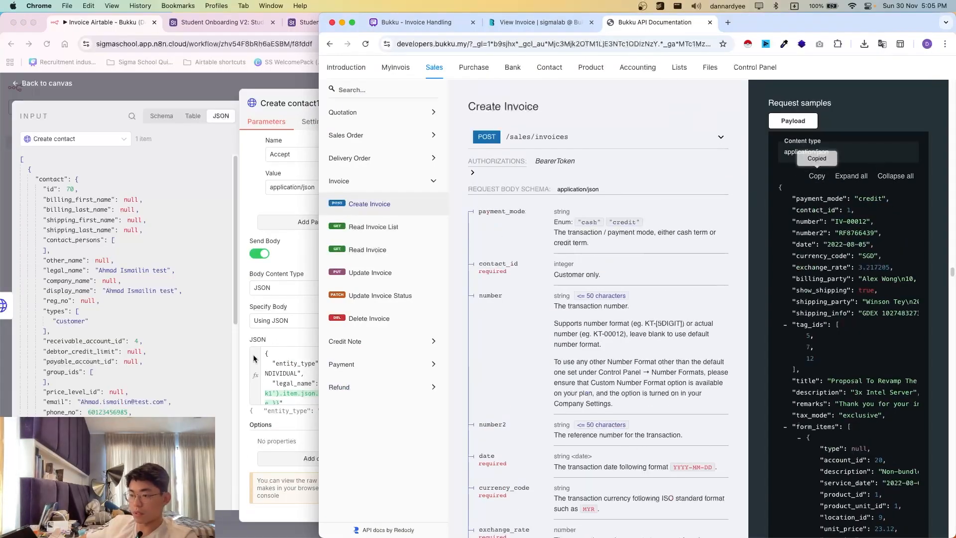
scroll(279, 371, "down", 2)
left_click(294, 374)
left_click(375, 400)
- Replace the contact body with the sample invoice payload, checking the Create Invoice field docs
left_click(289, 329)
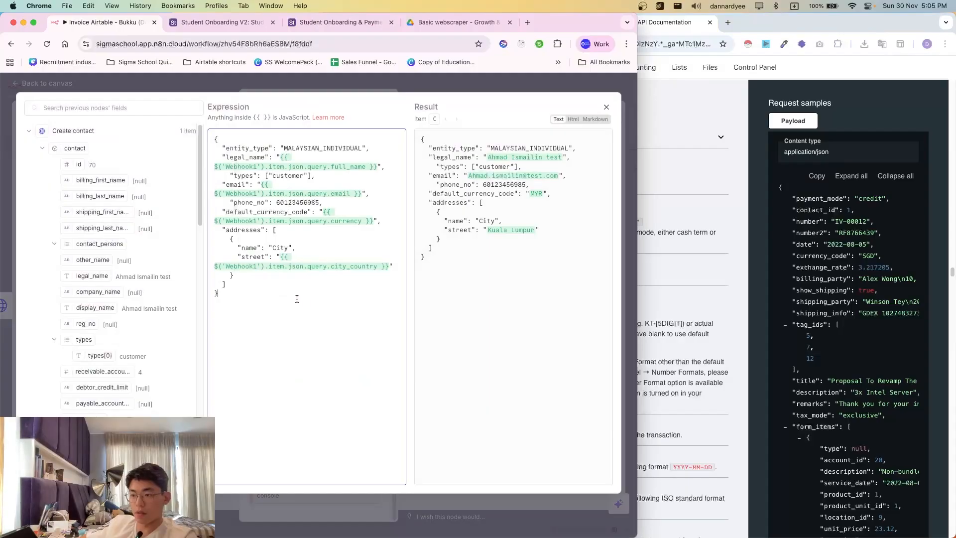
key("super+a")
key("super+v")
scroll(310, 249, "up", 20)
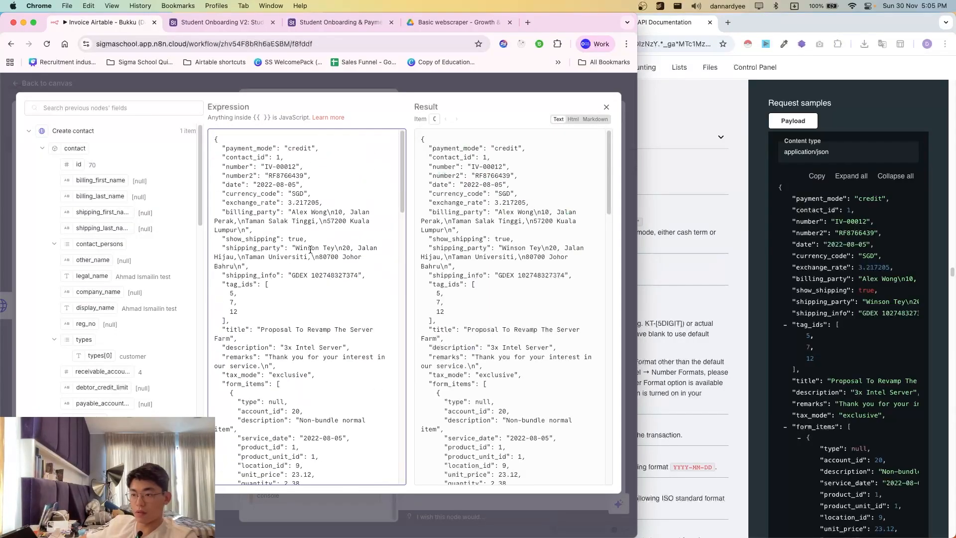
left_click(686, 321)
left_click(231, 203)
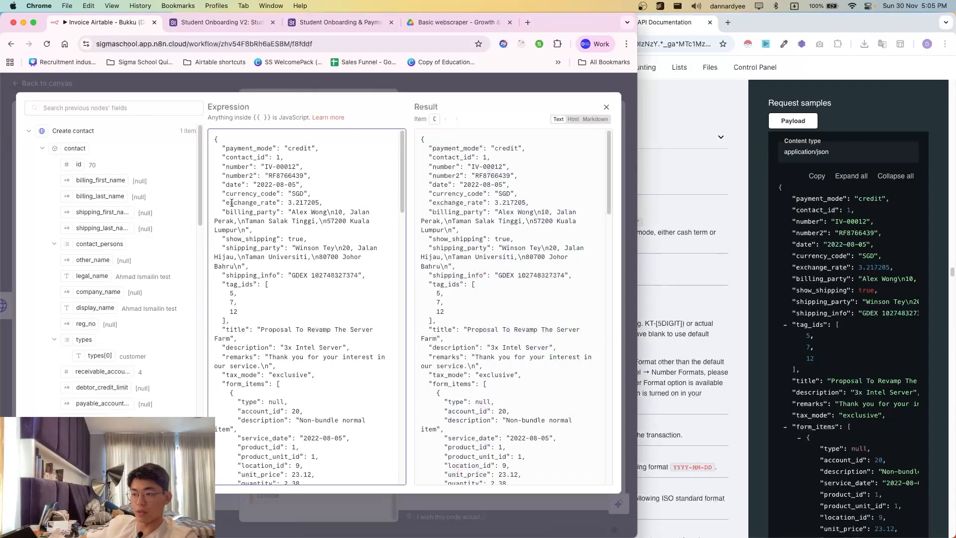
left_click(663, 254)
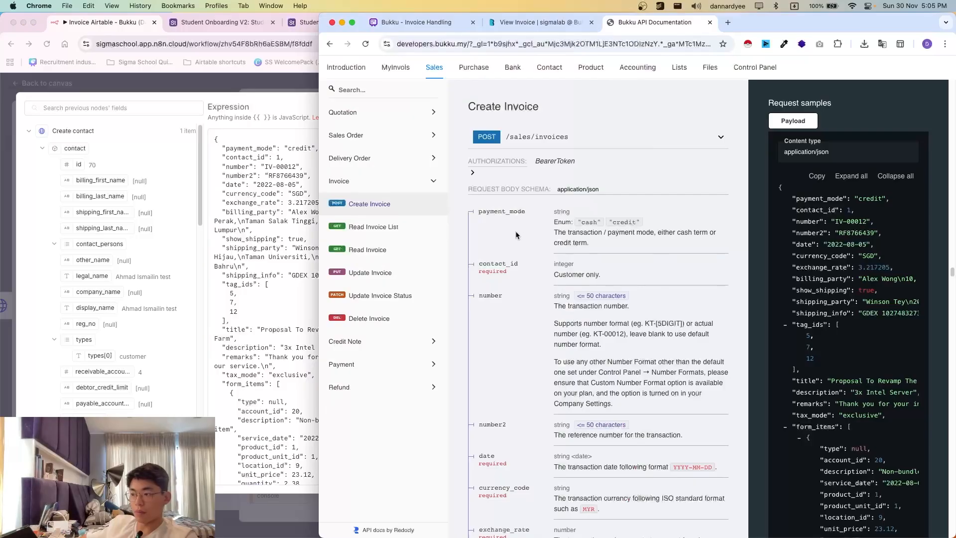
left_click(263, 143)
- Delete the payment_mode line and the stray 1 so contact_id maps to {{ $json.contact.id }}
left_click_drag(221, 148, 321, 147)
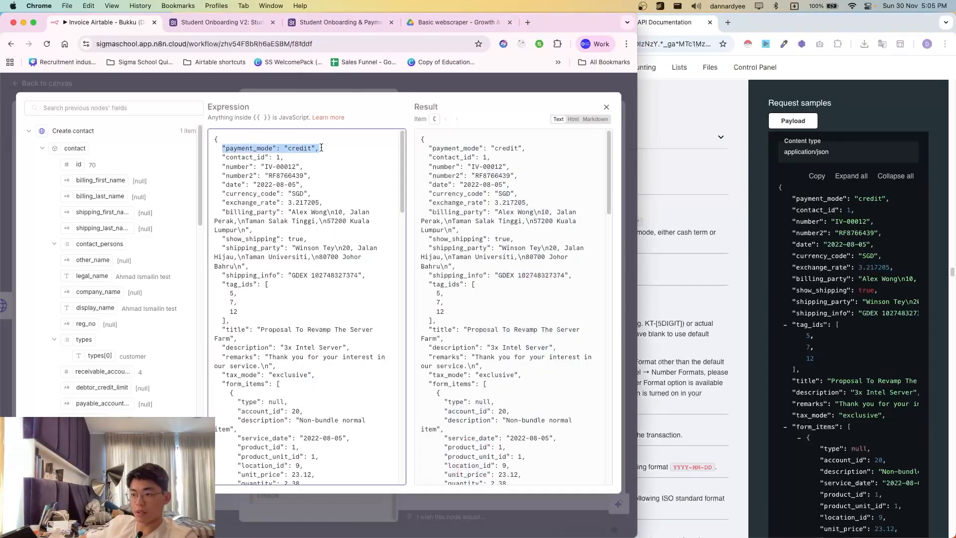
key("BackSpace")
key("BackSpace")
key("BackSpace")
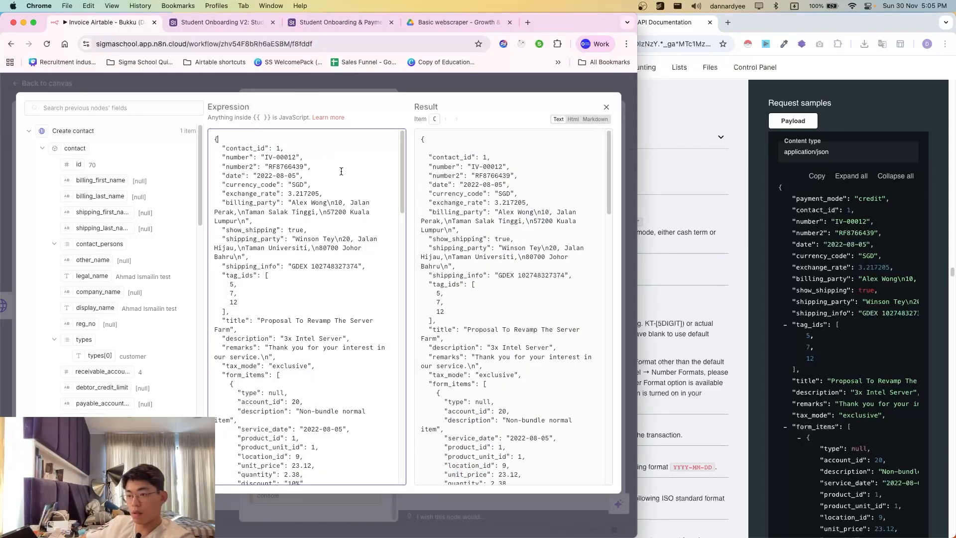
left_click(795, 274)
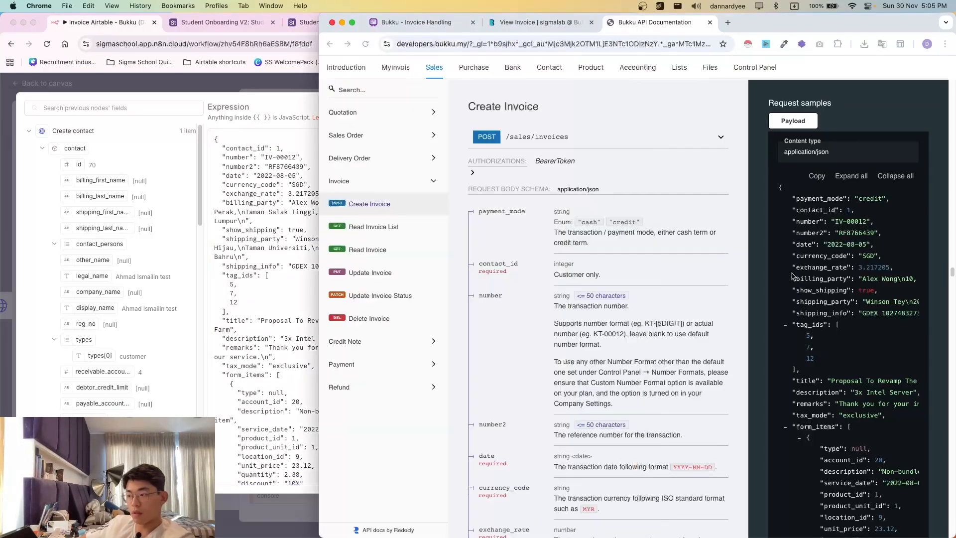
left_click(242, 178)
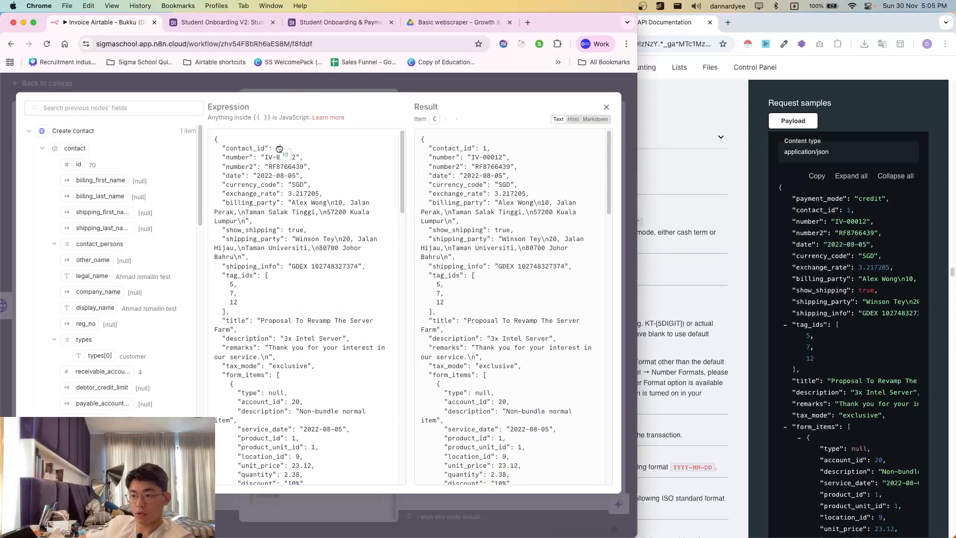
left_click_drag(279, 148, 277, 148)
key("BackSpace")
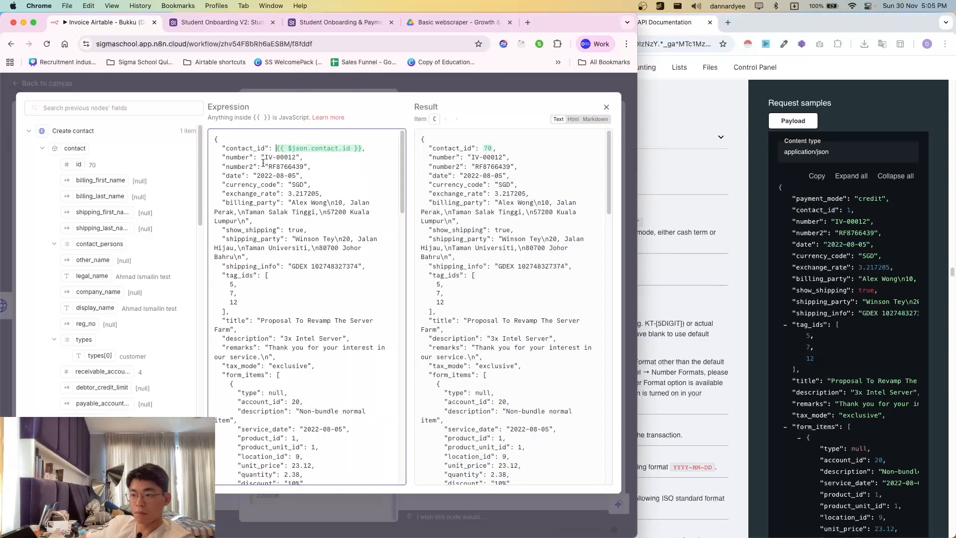
- Remove the number and number2 lines from the body and close the editor and node
left_click(721, 255)
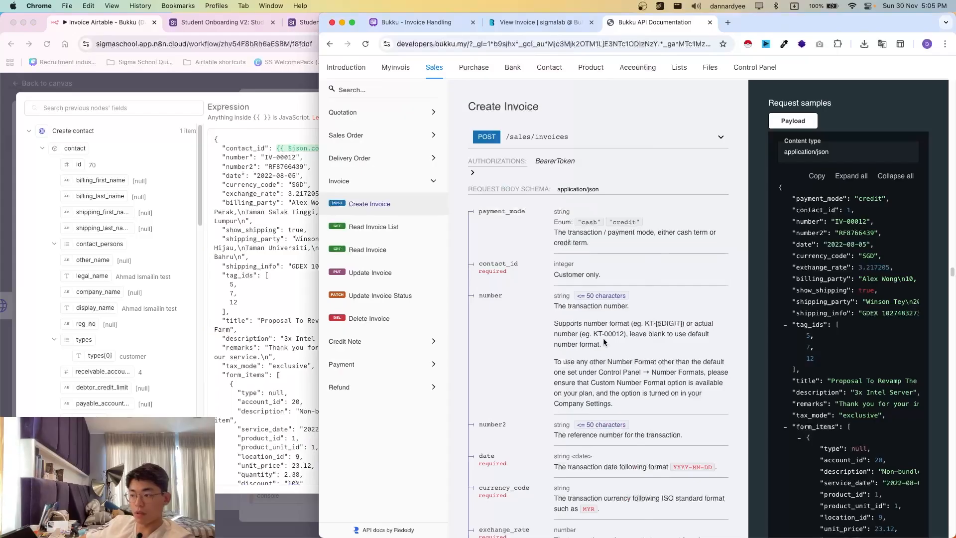
scroll(582, 343, "down", 1)
left_click_drag(522, 269, 473, 261)
left_click(474, 261)
left_click(253, 210)
left_click_drag(218, 155, 323, 169)
key("BackSpace")
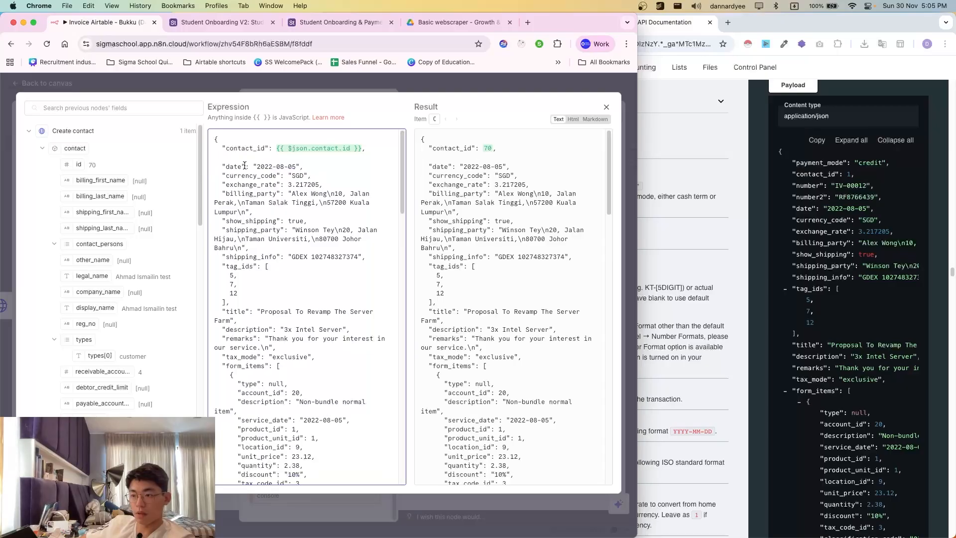
key("BackSpace")
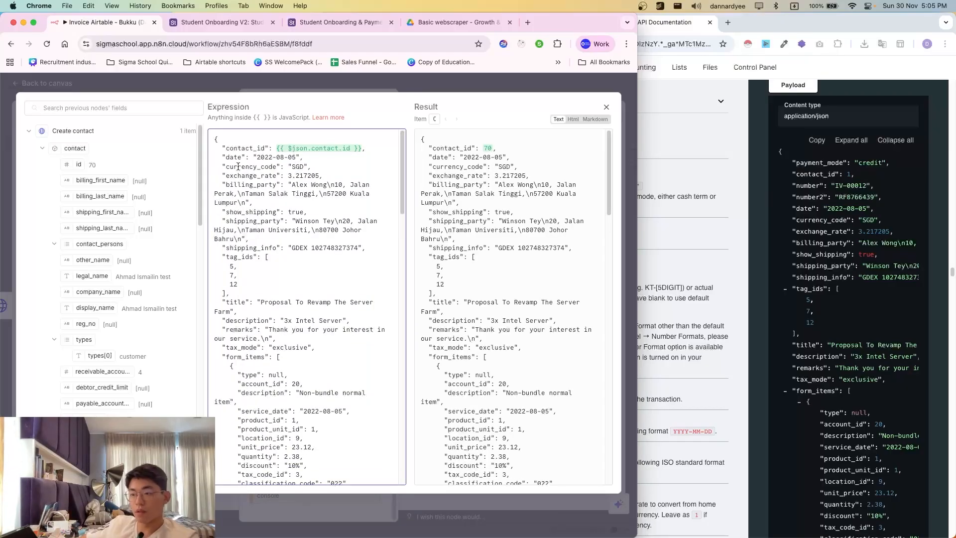
left_click(462, 85)
left_click(606, 207)
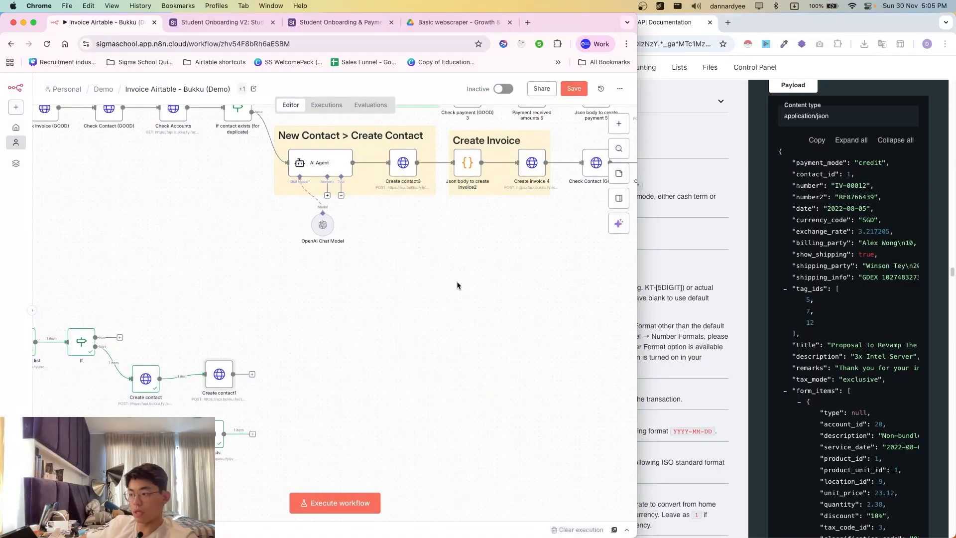
left_click(709, 354)
left_click(223, 260)
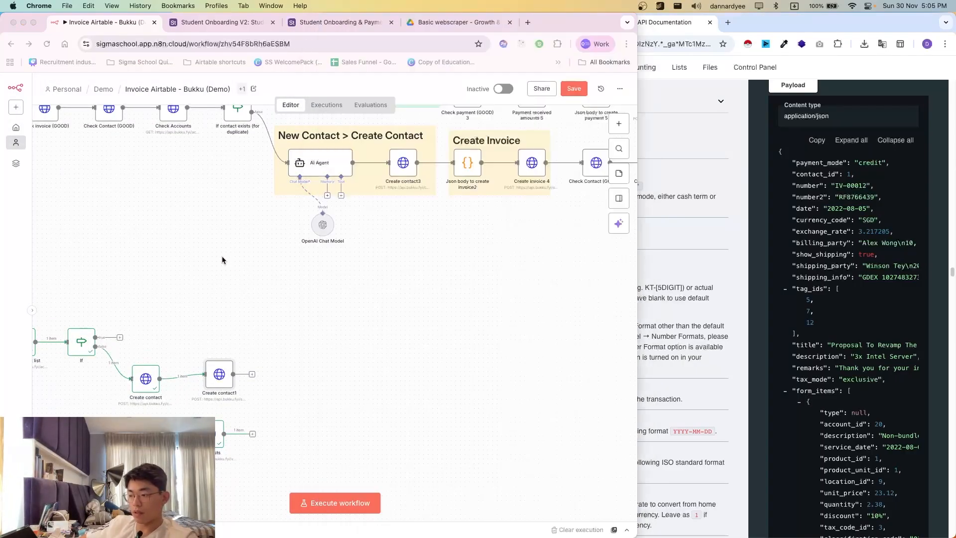
scroll(239, 234, "up", 1)
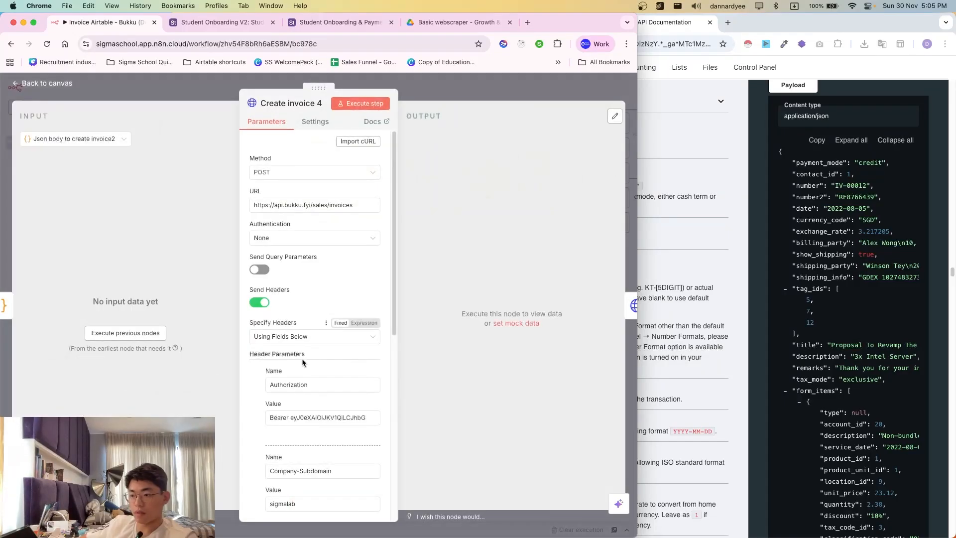
scroll(301, 362, "down", 5)
left_click(20, 299)
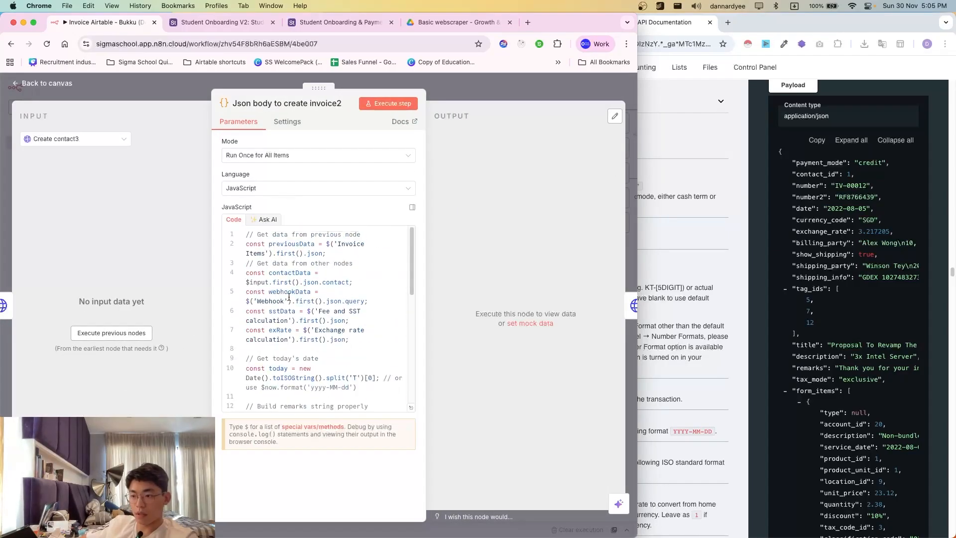
scroll(288, 297, "down", 10)
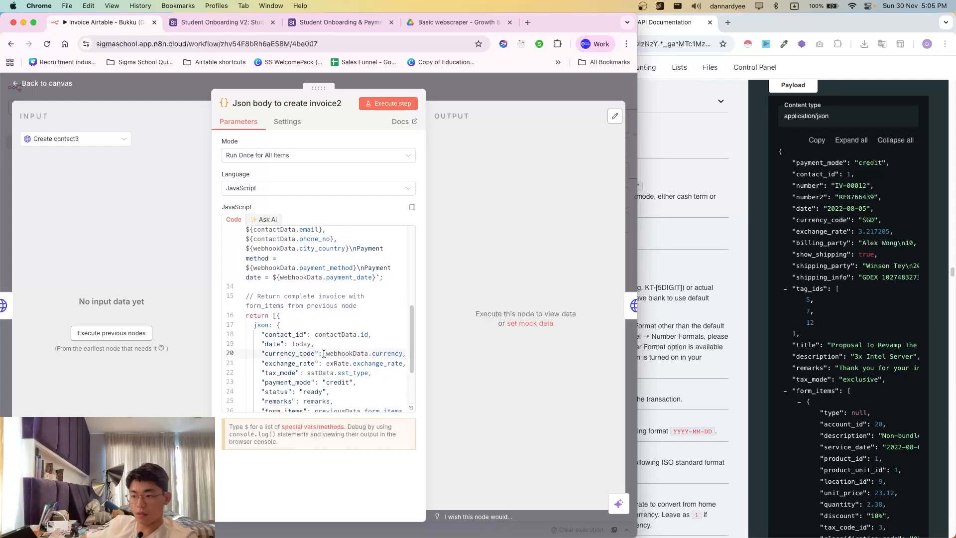
left_click(309, 343)
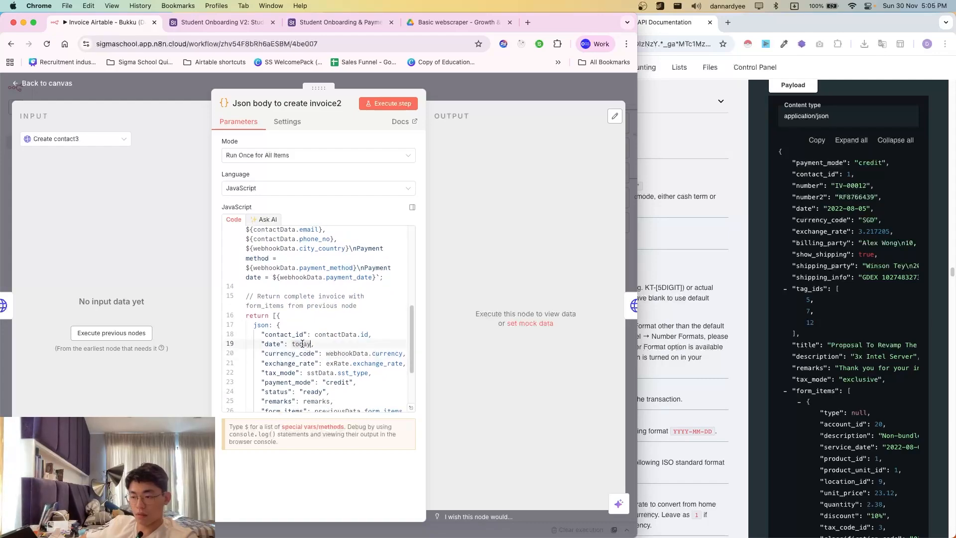
scroll(318, 345, "up", 3)
scroll(318, 345, "up", 8)
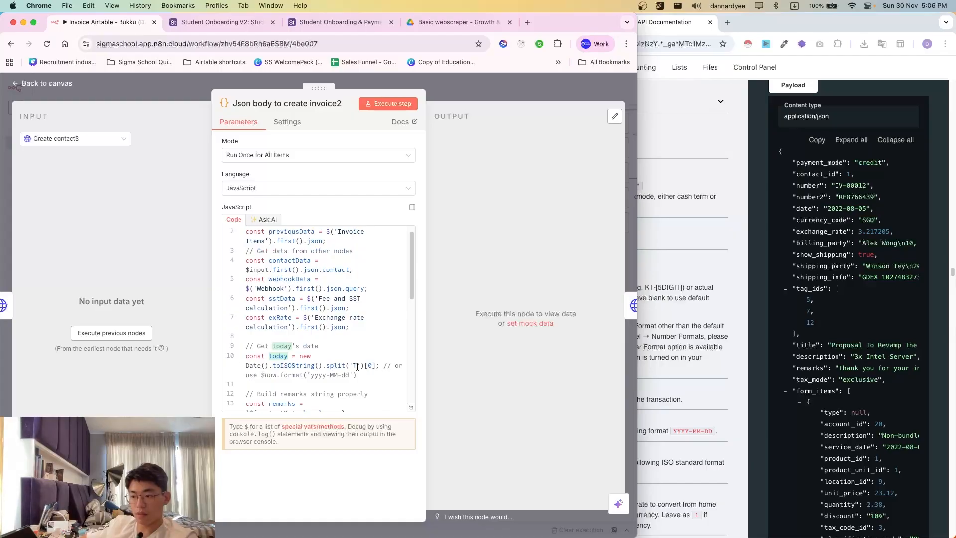
mouse_move(363, 374)
left_mouse_down()
mouse_move(247, 366)
mouse_move(347, 375)
left_mouse_up()
left_click(263, 375)
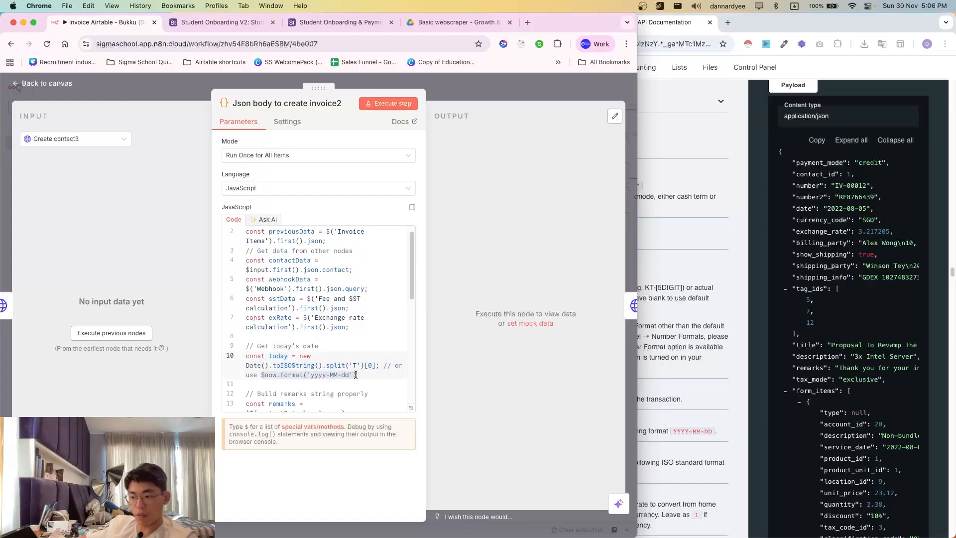
key("Escape")
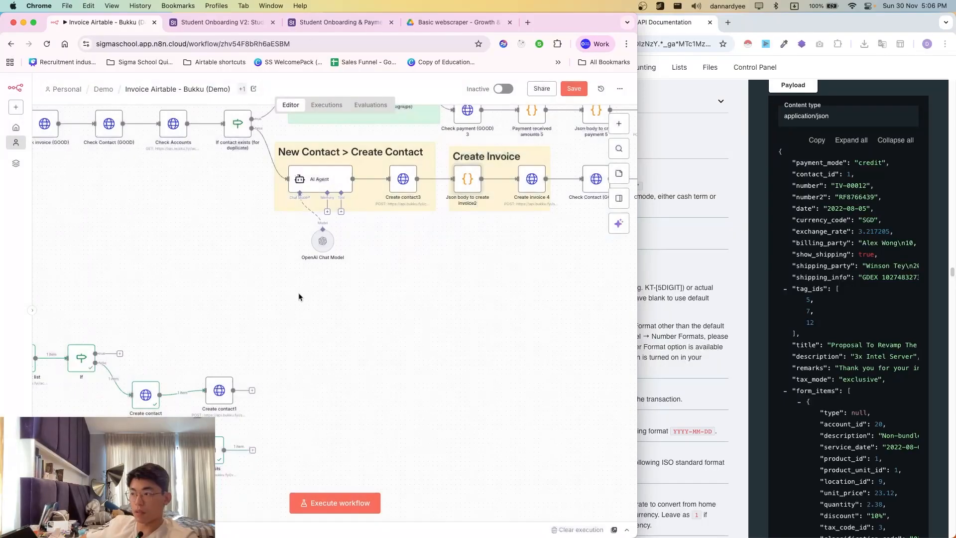
scroll(299, 297, "down", 1)
- Replace the hard-coded invoice date with the current-date expression, previewing 2025-11-30
double_click(221, 382)
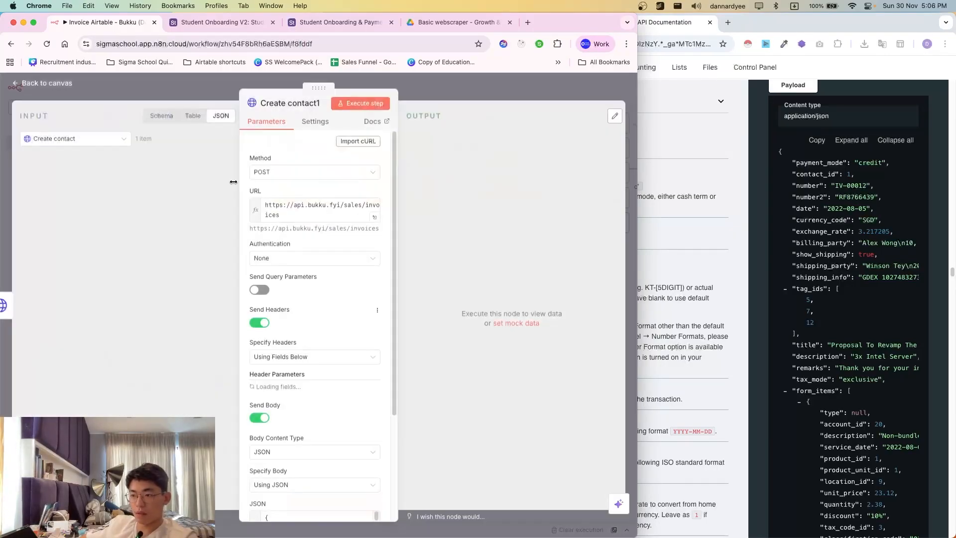
scroll(353, 268, "down", 10)
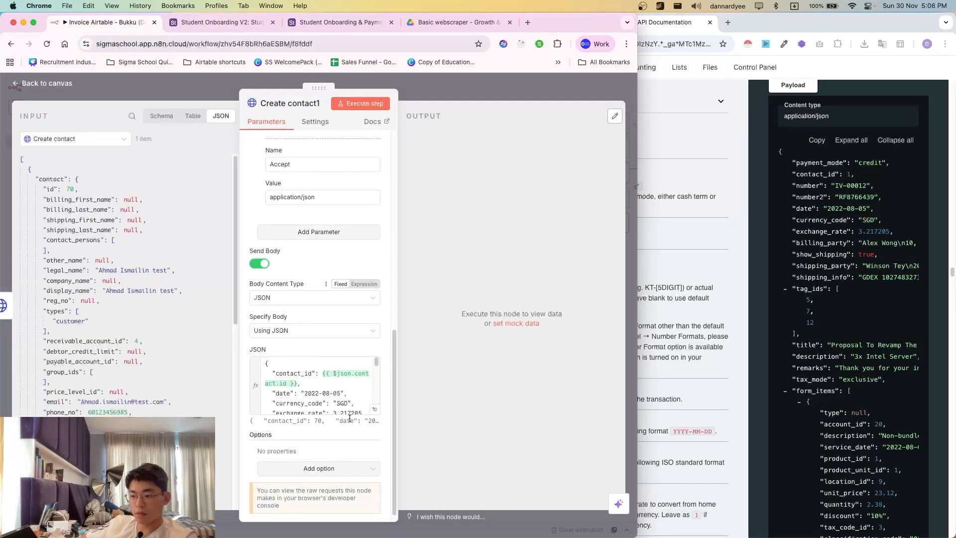
left_click(373, 412)
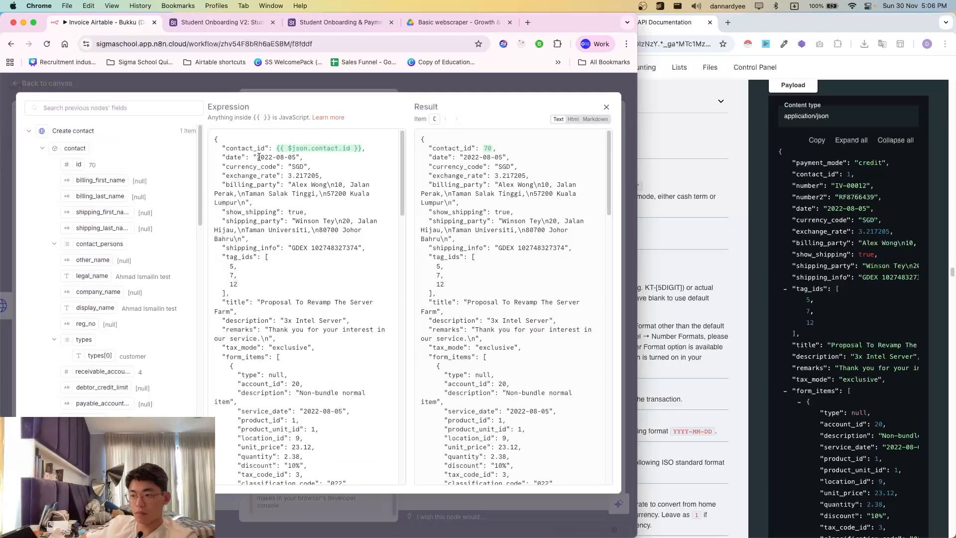
left_click_drag(253, 157, 301, 158)
key("cmd+v")
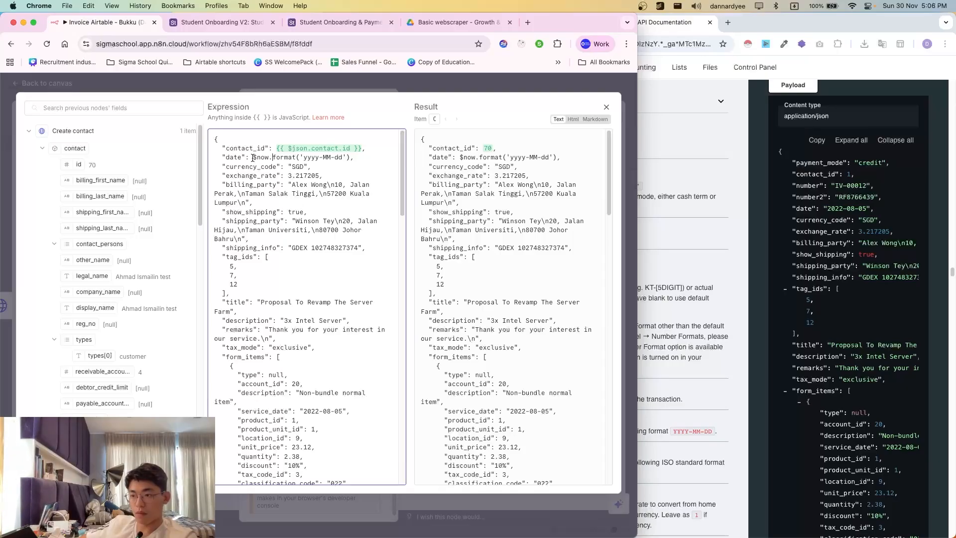
type("{{")
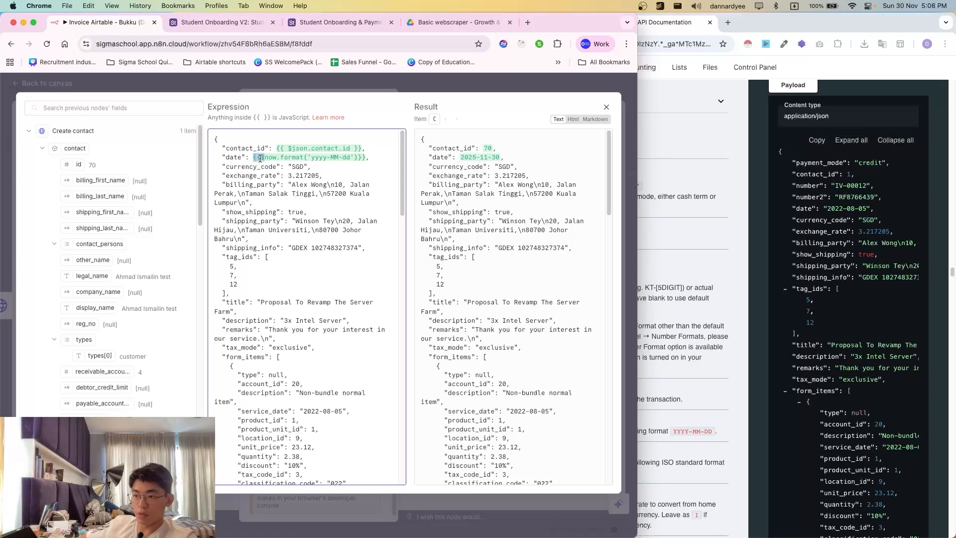
triple_click(260, 159)
left_click(253, 159)
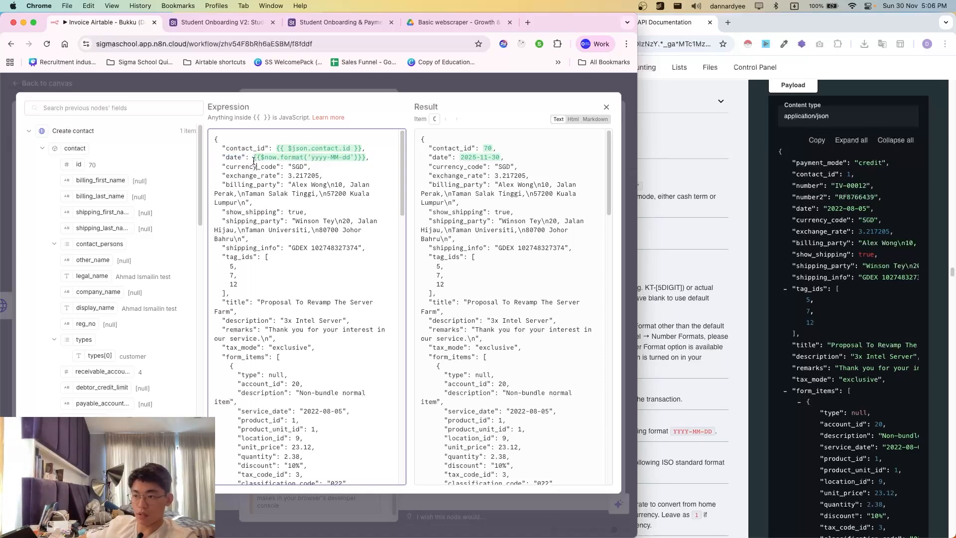
left_click_drag(253, 160, 369, 157)
left_click(279, 161)
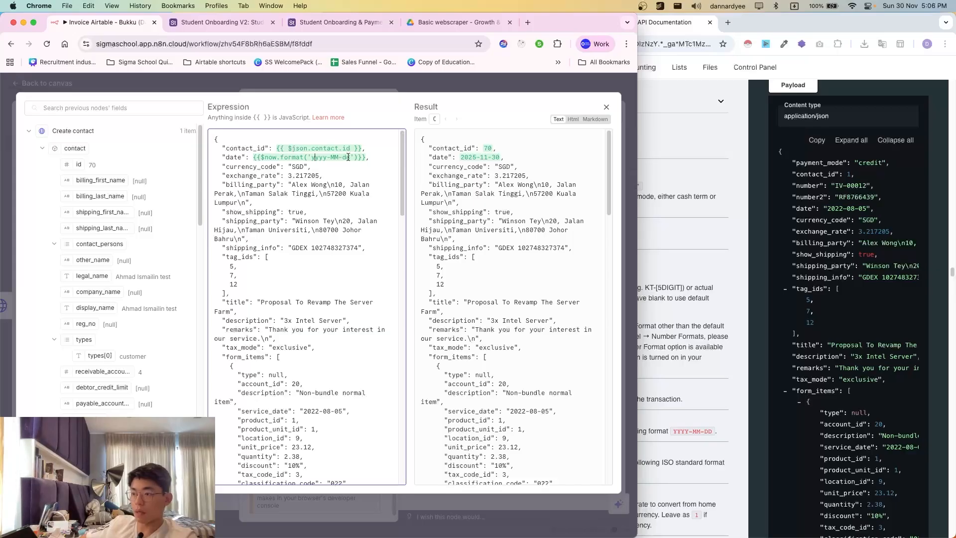
left_click_drag(501, 158, 418, 146)
left_click(276, 172)
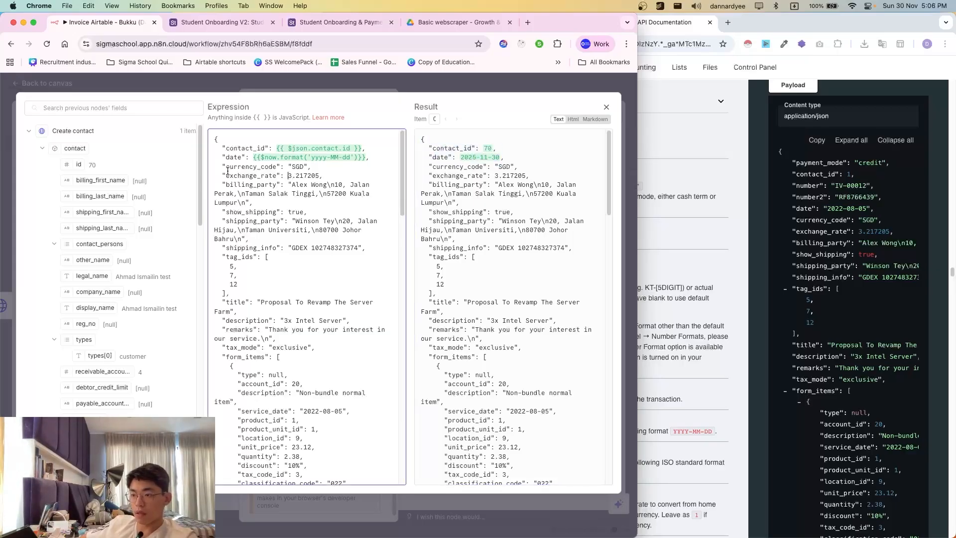
- Map currency_code from the webhook's currency field and delete the leftover SGD, previewing MYR
scroll(115, 279, "down", 15)
scroll(94, 162, "up", 15)
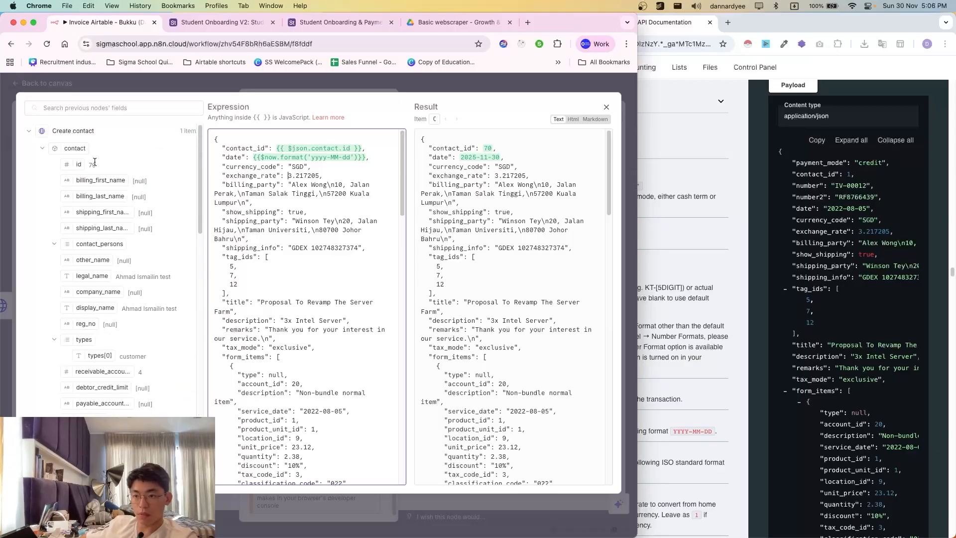
scroll(115, 248, "down", 5)
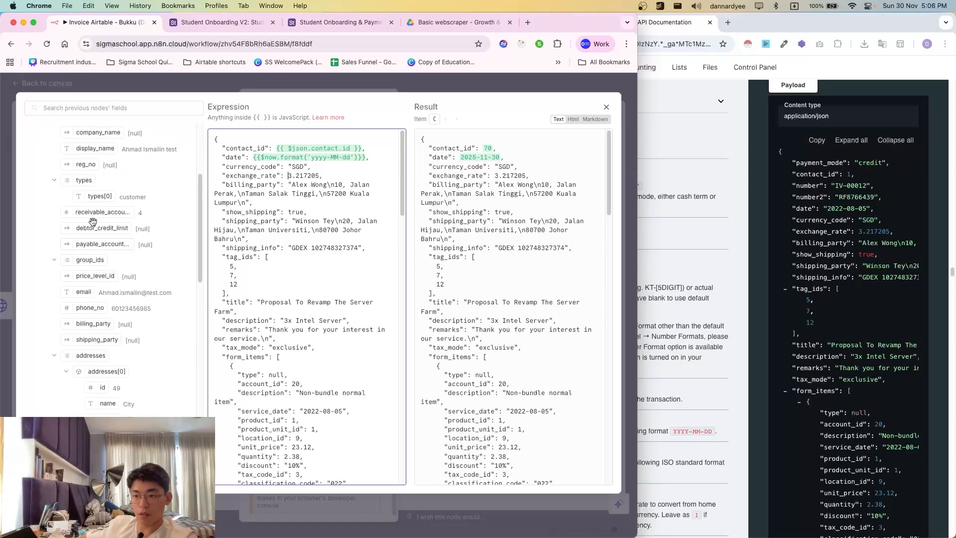
scroll(100, 217, "up", 1)
scroll(120, 343, "up", 5)
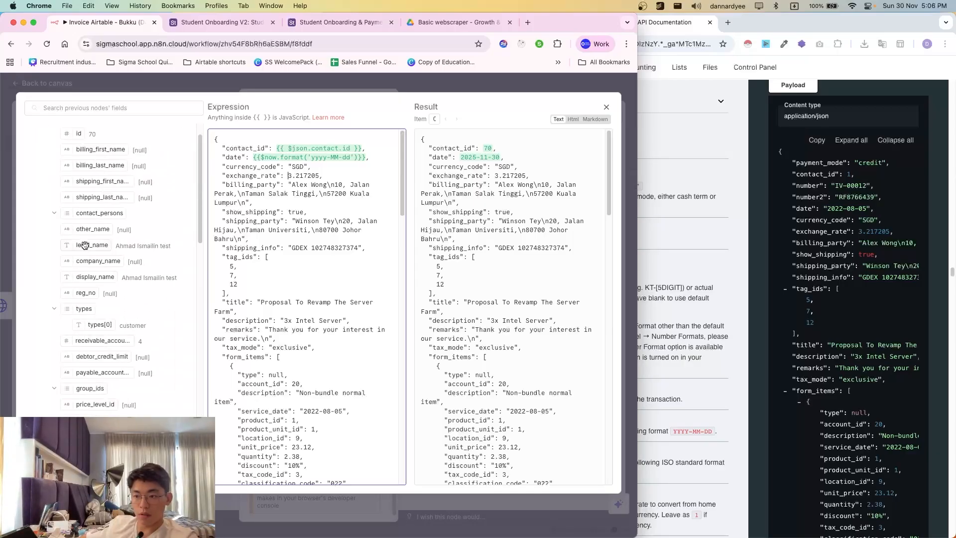
left_click(78, 132)
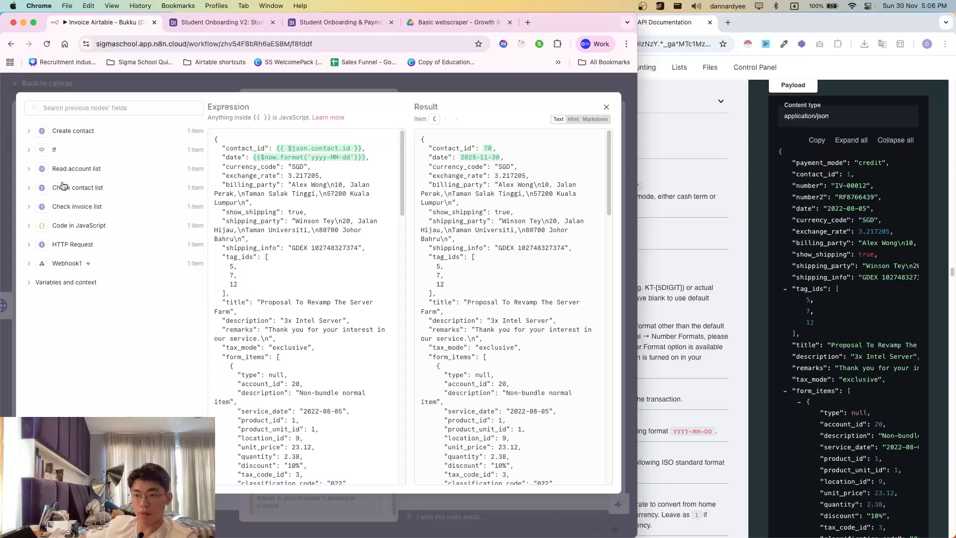
left_click(74, 261)
scroll(90, 310, "down", 5)
scroll(113, 319, "down", 10)
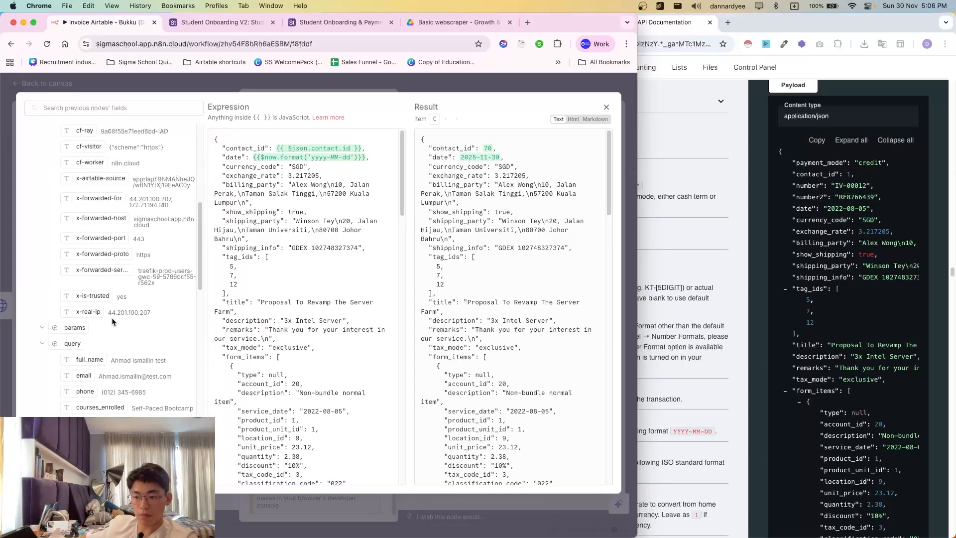
scroll(94, 349, "down", 15)
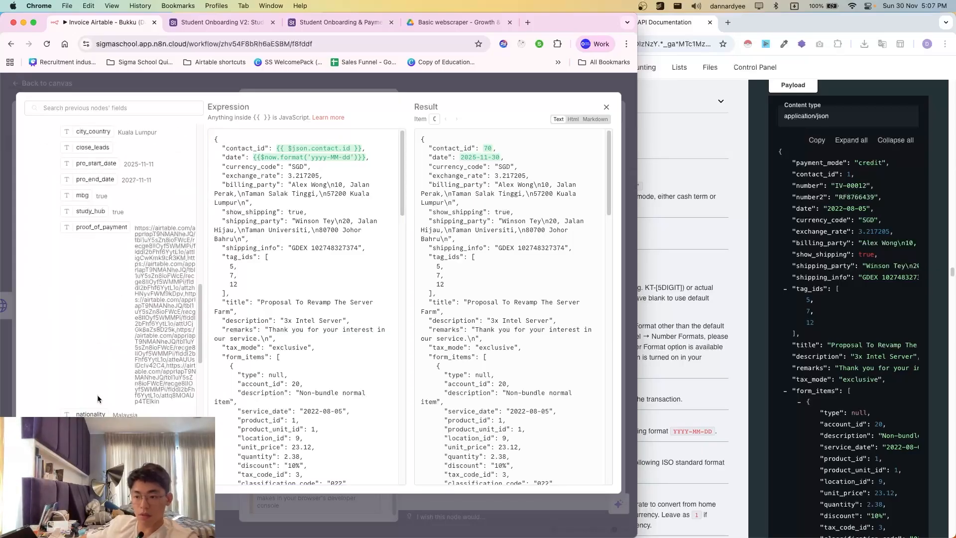
scroll(106, 357, "up", 10)
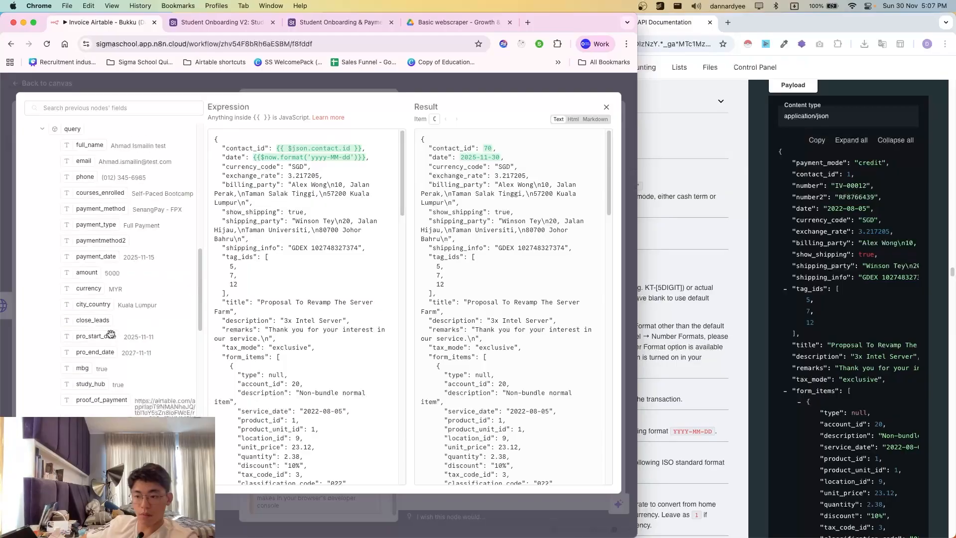
scroll(91, 294, "down", 2)
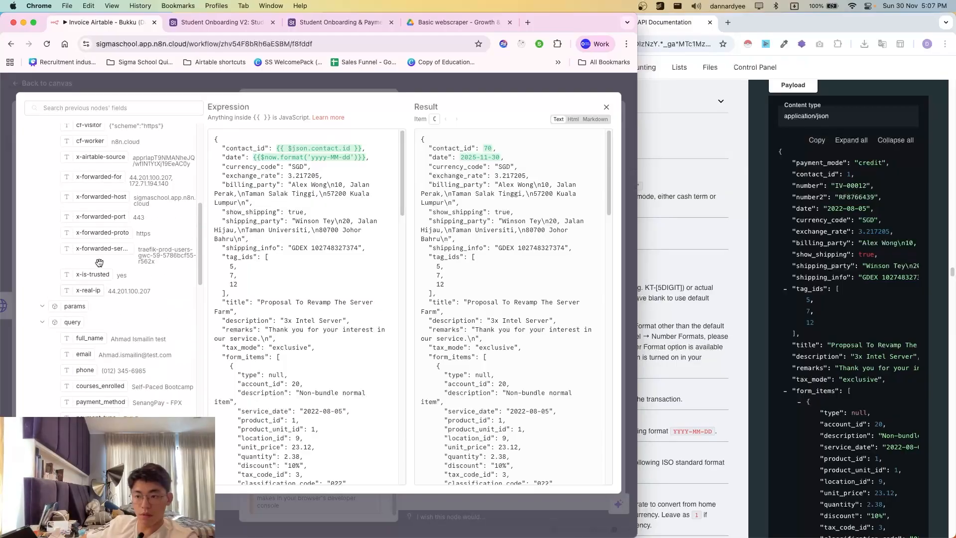
left_click_drag(88, 429, 292, 167)
left_click(223, 185)
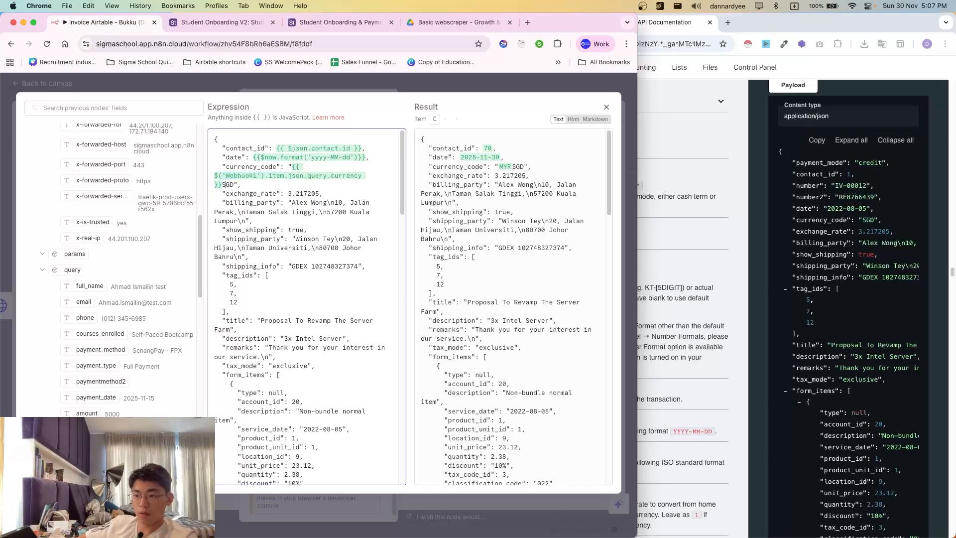
key("shift+Right")
key("BackSpace")
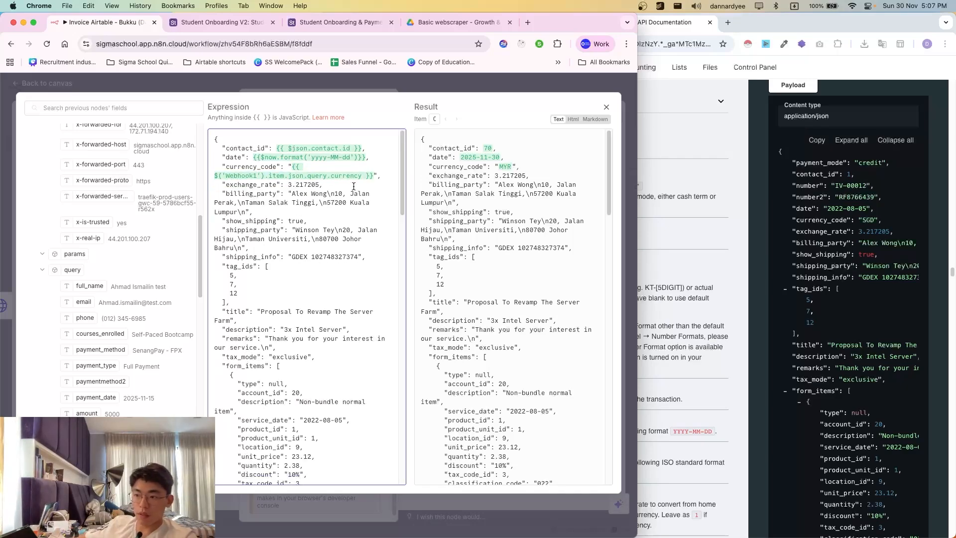
- Map exchange_rate from the Code in JavaScript node, deleting the old 3.217205 so it previews 1
scroll(80, 284, "up", 10)
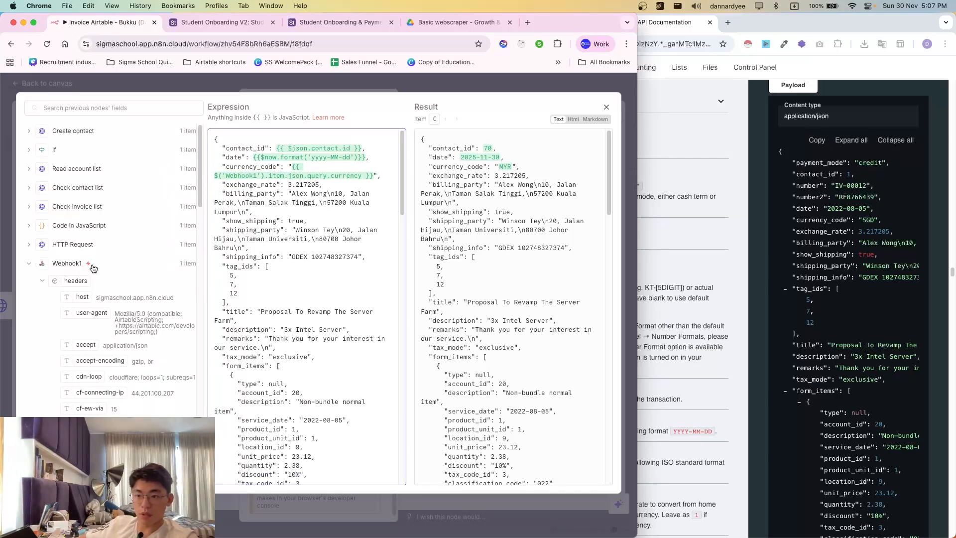
left_click(72, 228)
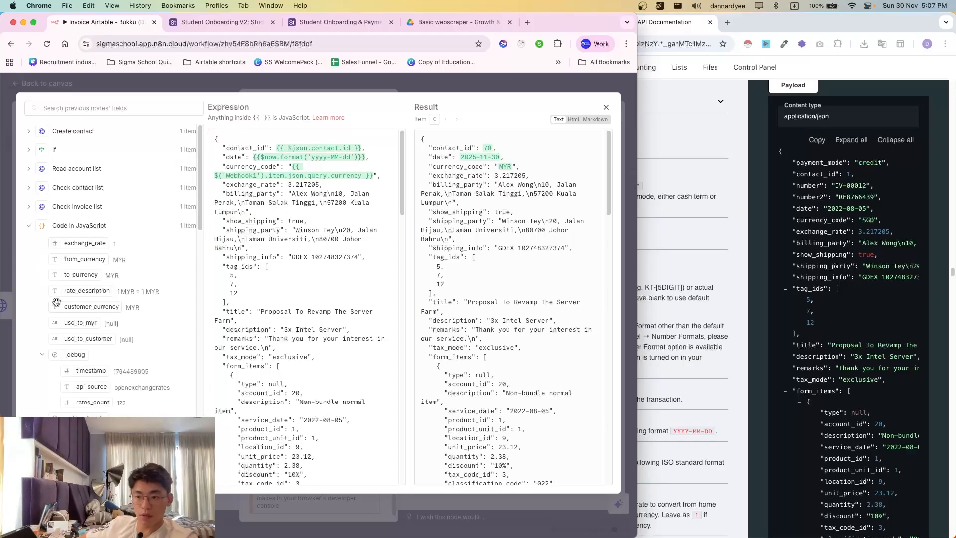
scroll(81, 242, "down", 1)
left_click_drag(87, 233, 274, 185)
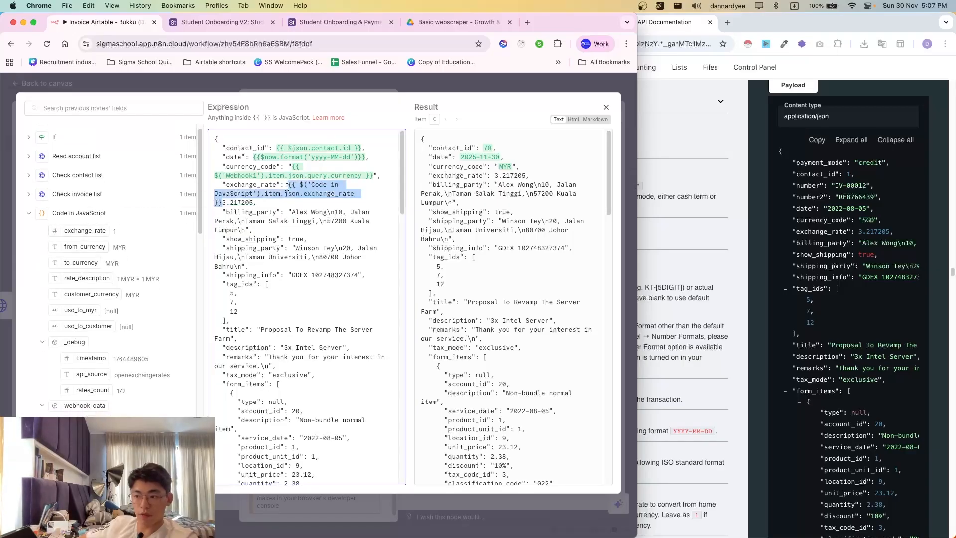
key("shift+super+Right")
key("shift+Left")
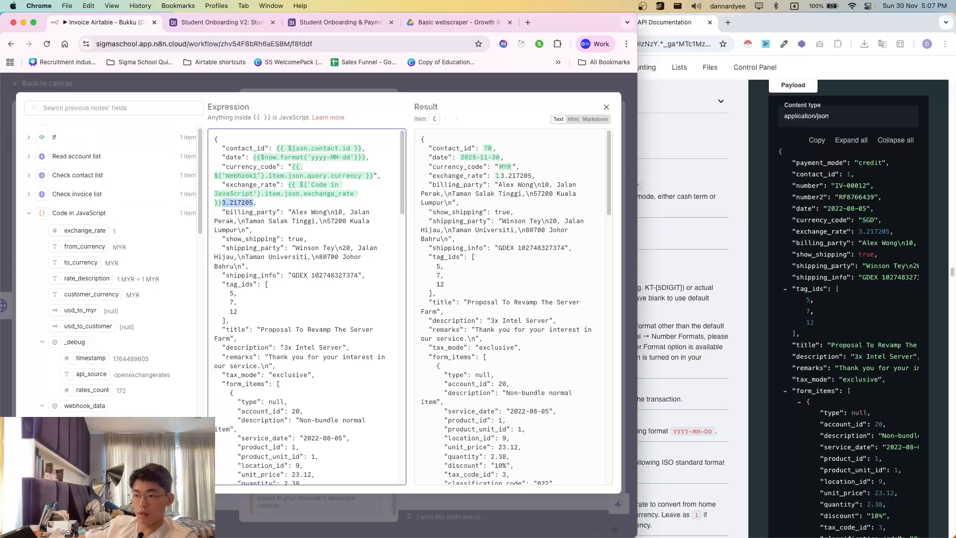
key("BackSpace")
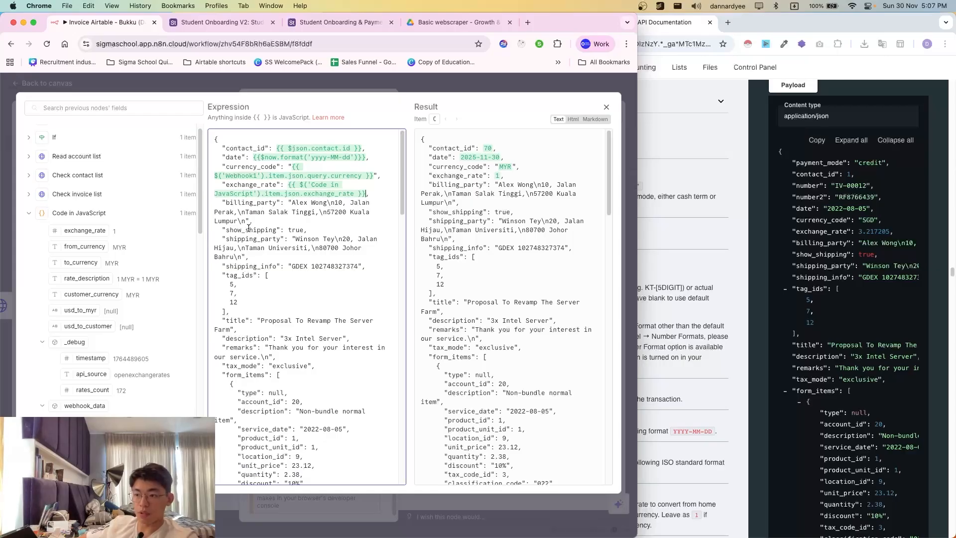
left_click(679, 269)
- Delete the billing_party and show_shipping lines from the invoice JSON body
scroll(518, 354, "down", 3)
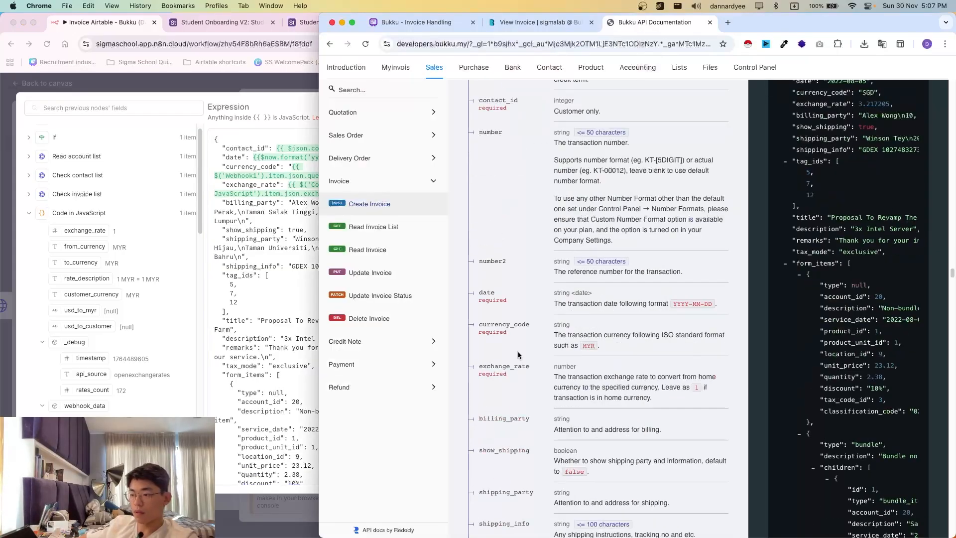
scroll(565, 417, "down", 1)
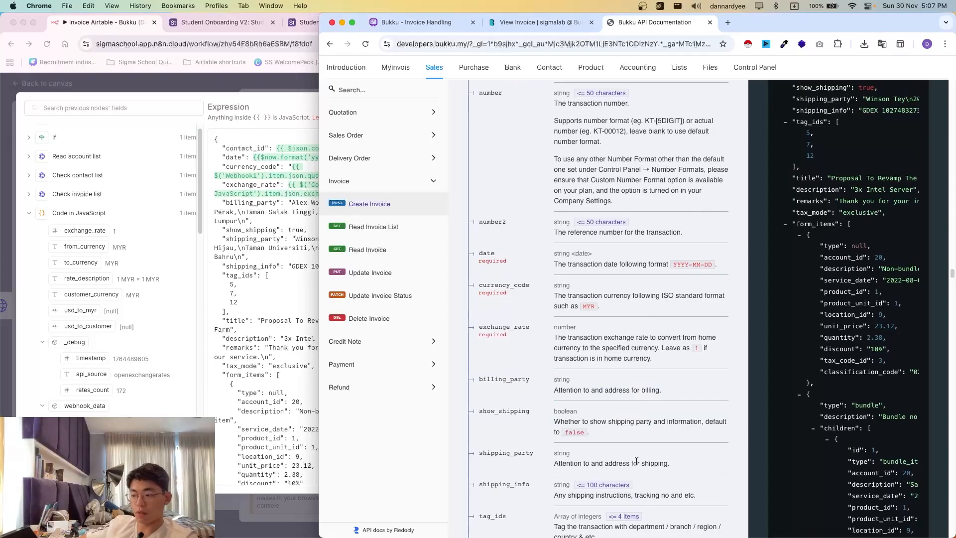
scroll(612, 438, "down", 3)
left_click(227, 221)
left_click_drag(220, 200, 336, 230)
key("BackSpace")
- Remove the shipping_party through remarks lines, including tag_ids, title and description, and return to the canvas
left_click(663, 367)
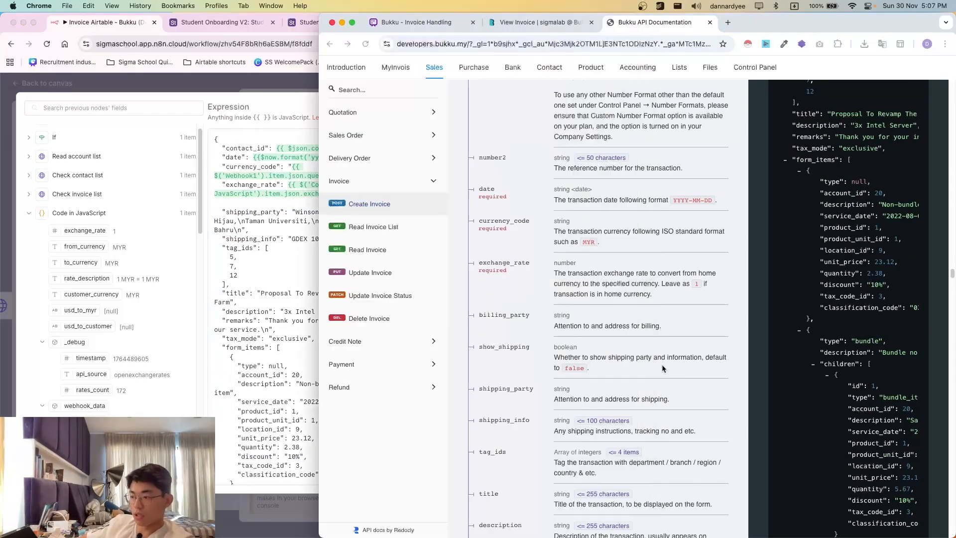
scroll(625, 391, "down", 2)
scroll(525, 354, "down", 4)
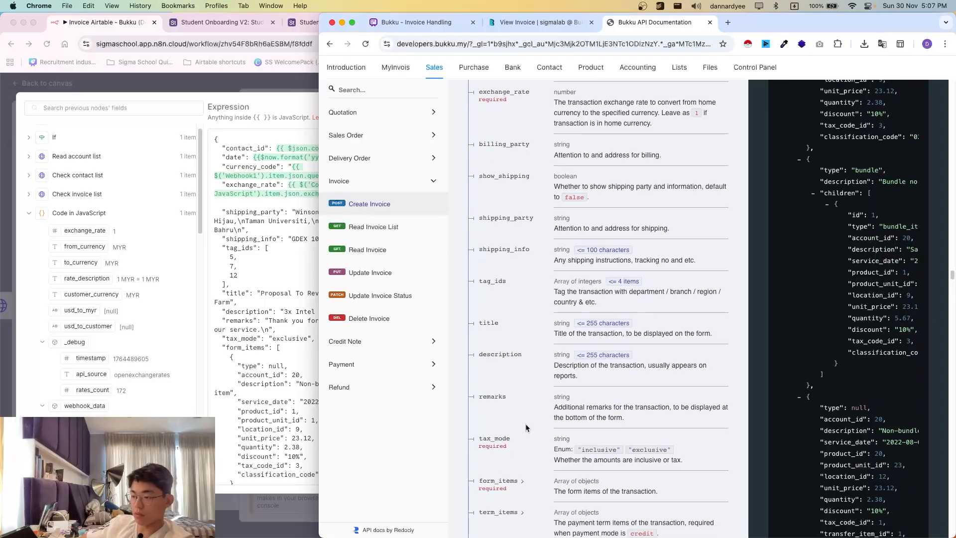
left_click(277, 310)
left_click_drag(222, 200, 275, 329)
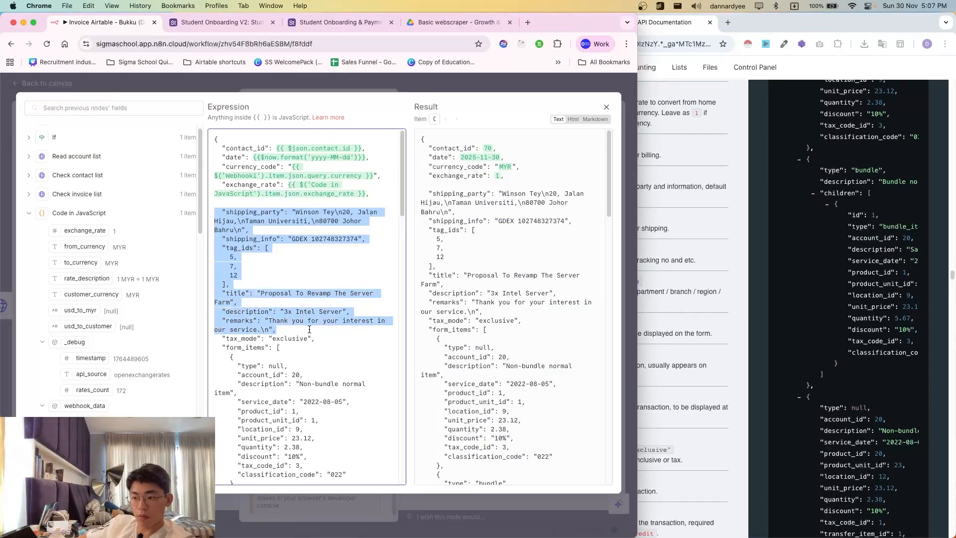
key("BackSpace")
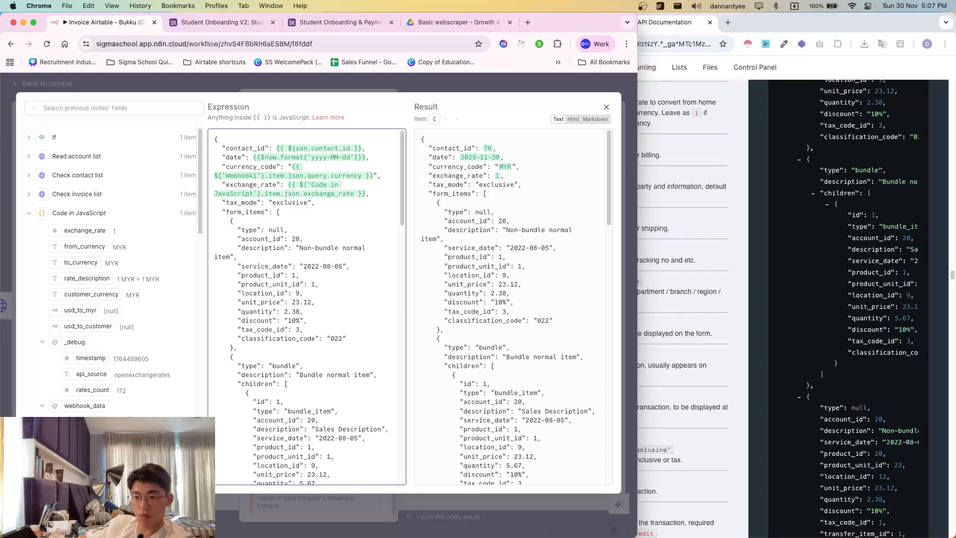
scroll(133, 362, "down", 2)
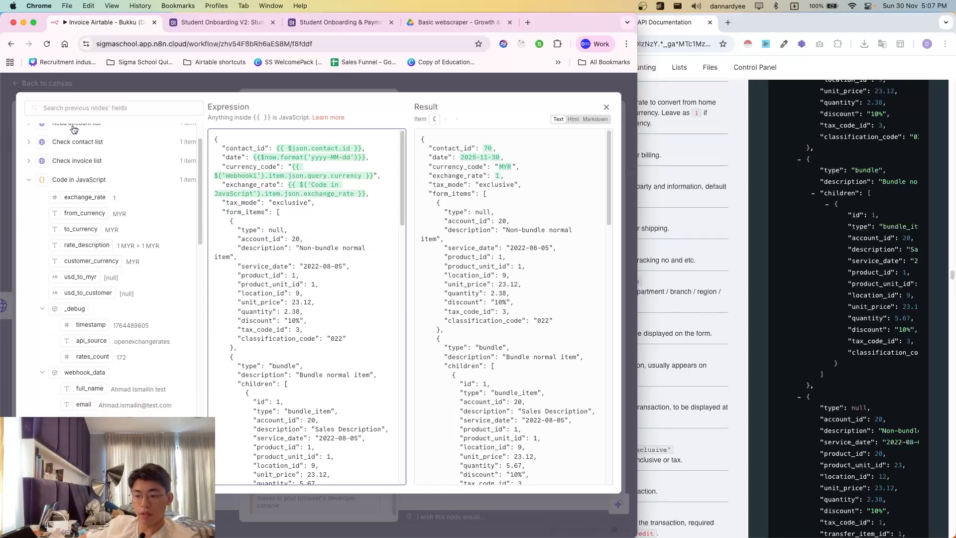
scroll(88, 229, "down", 10)
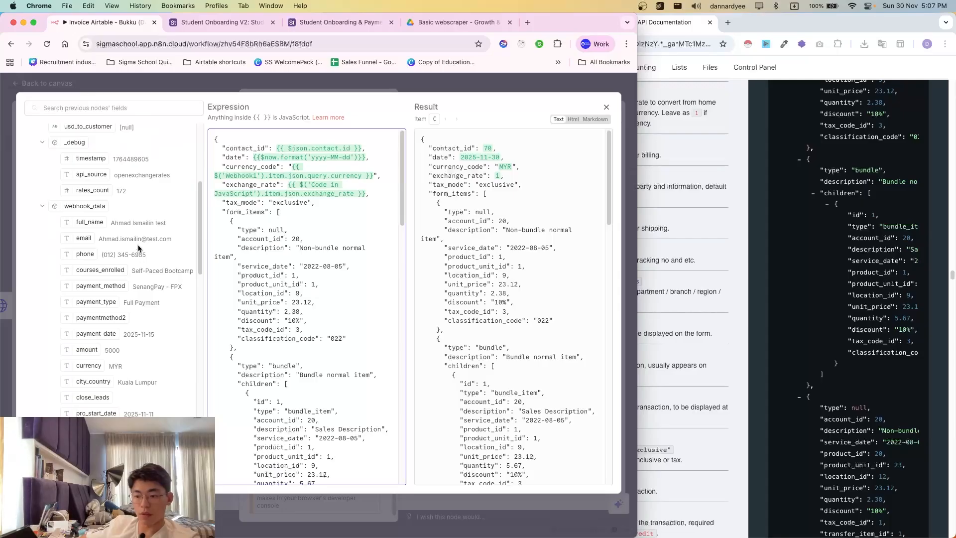
key("Escape")
key("Escape")
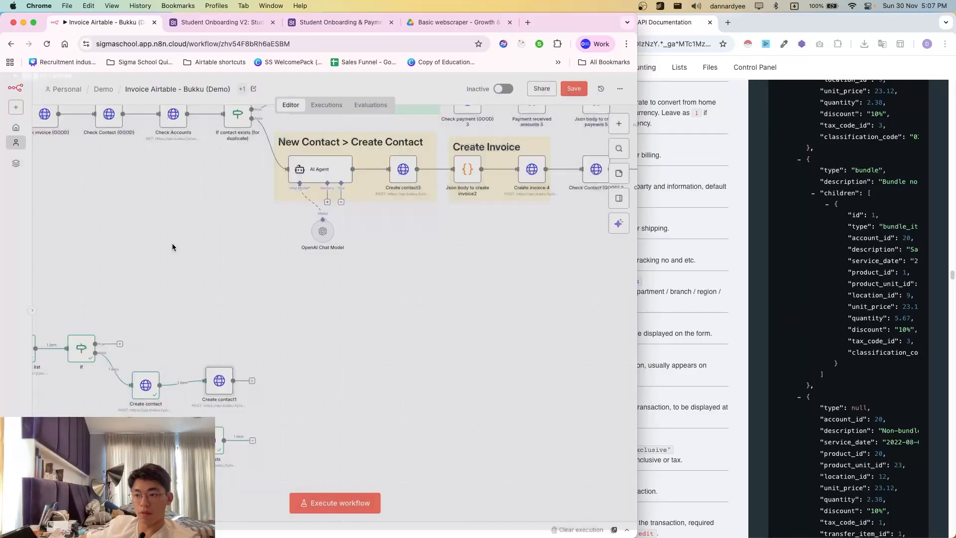
- Inspect the Fee and SST calculation node's code, then go back to the workflow canvas
scroll(211, 232, "up", 5)
scroll(197, 289, "left", 9)
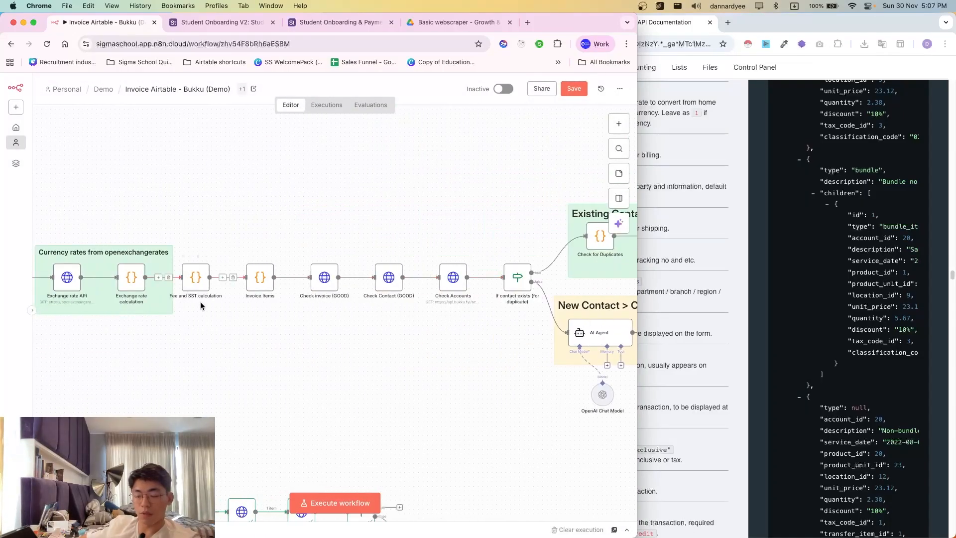
scroll(201, 299, "down", 2)
scroll(194, 299, "down", 2)
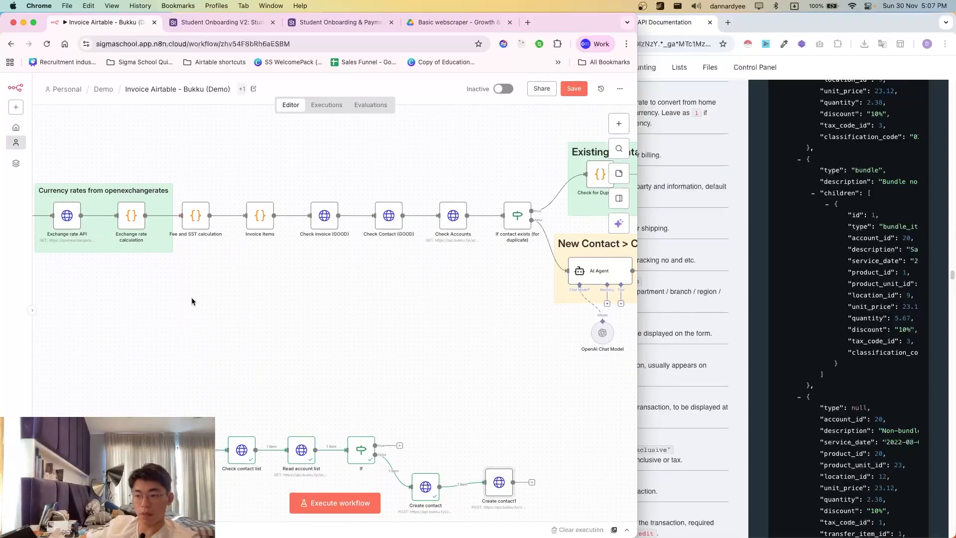
double_click(200, 219)
scroll(319, 304, "down", 10)
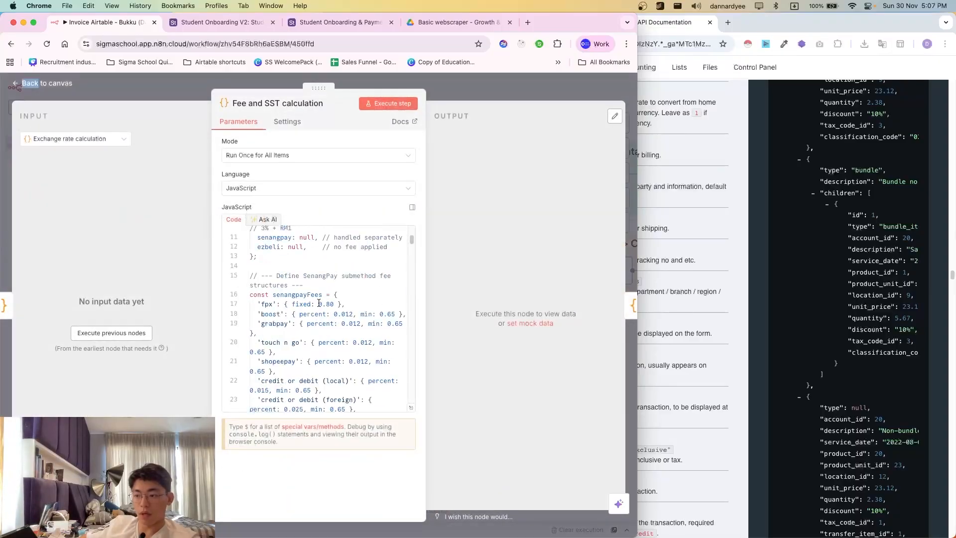
scroll(323, 301, "up", 2)
scroll(287, 308, "up", 4)
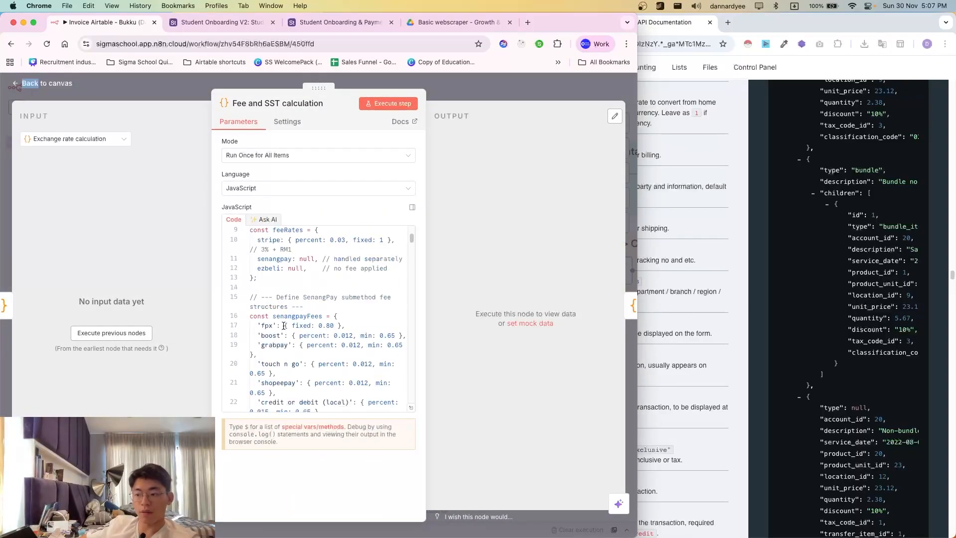
scroll(321, 349, "down", 2)
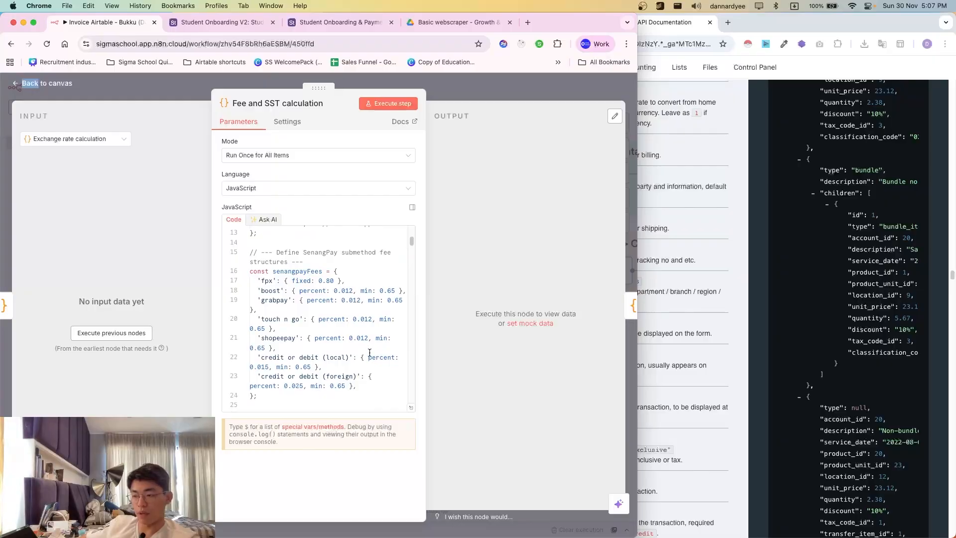
key("Escape")
scroll(435, 266, "down", 3)
scroll(381, 348, "right", 1)
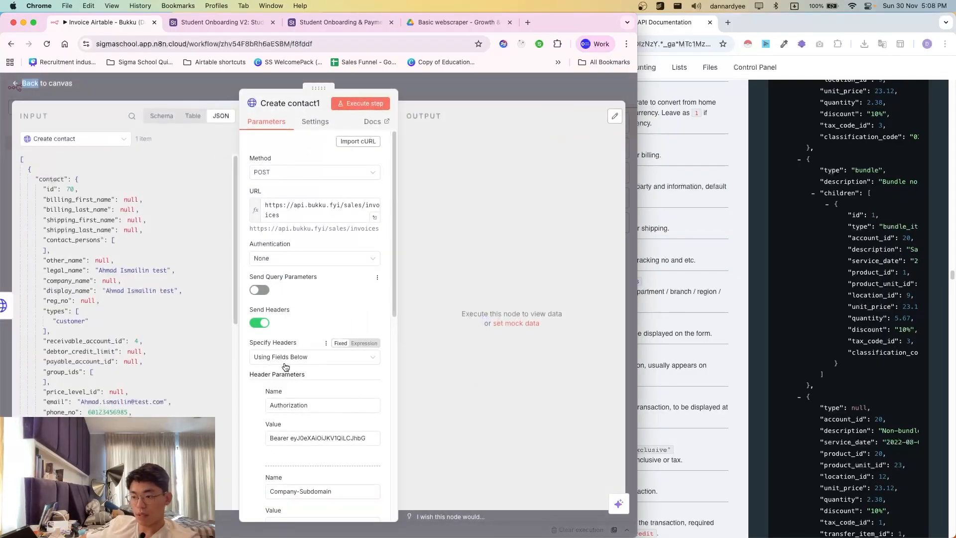
- Rename the copied request node from Create contact1 to Create invoice
scroll(283, 367, "down", 10)
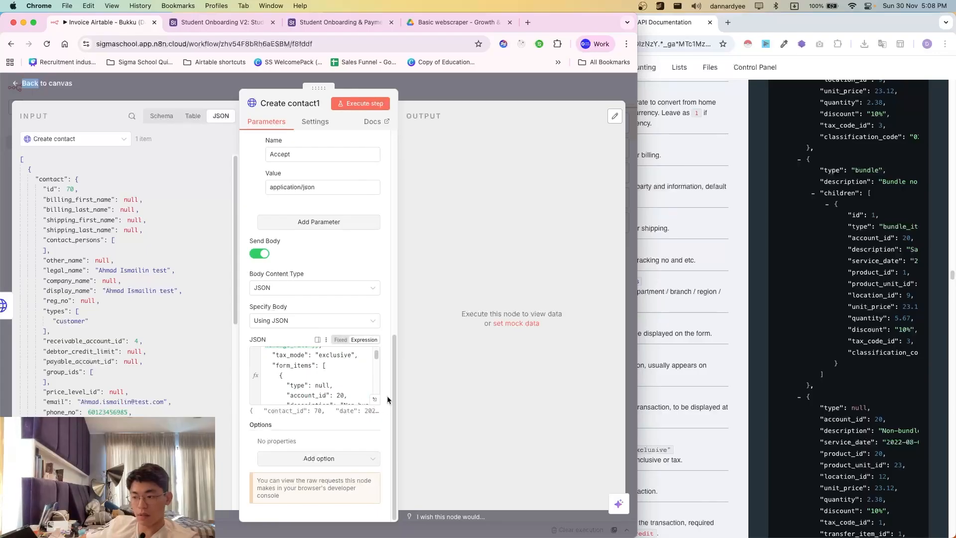
double_click(334, 355)
left_click(283, 104)
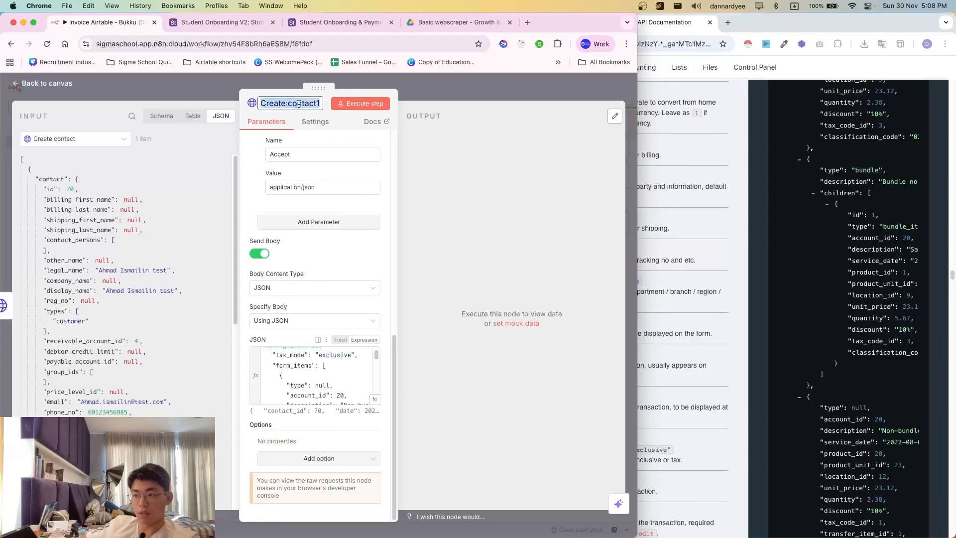
left_click(284, 104)
double_click(301, 104)
type("invoice")
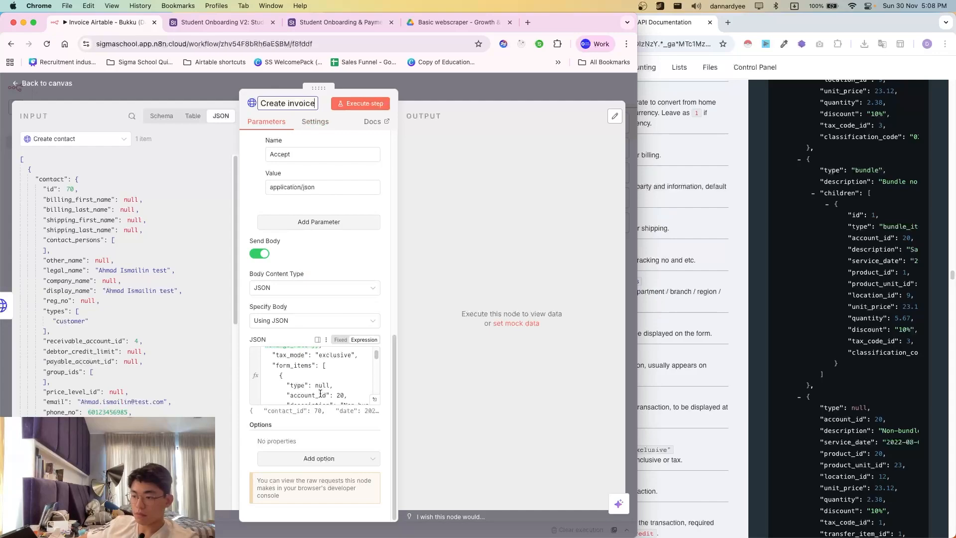
scroll(375, 393, "down", 1)
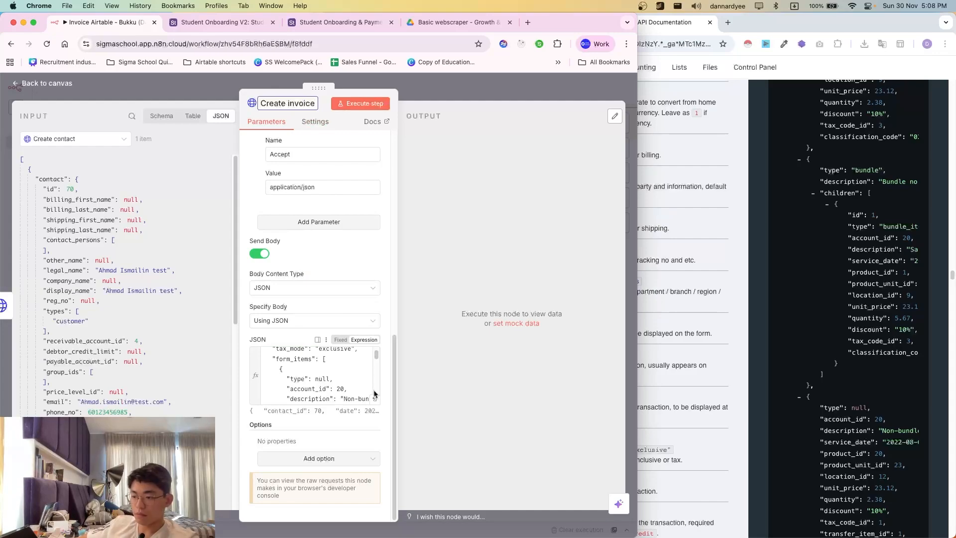
scroll(310, 328, "up", 10)
scroll(310, 307, "down", 10)
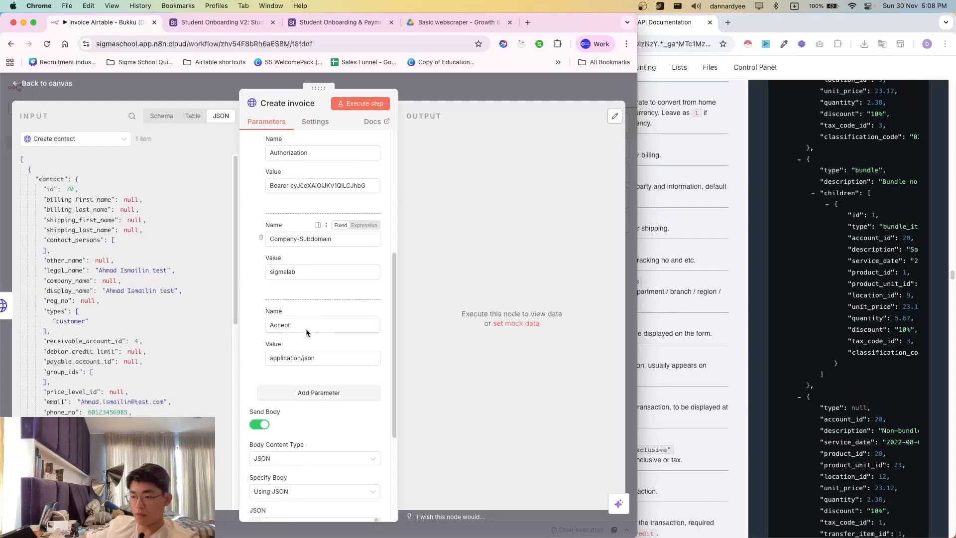
scroll(321, 379, "down", 4)
scroll(321, 380, "down", 2)
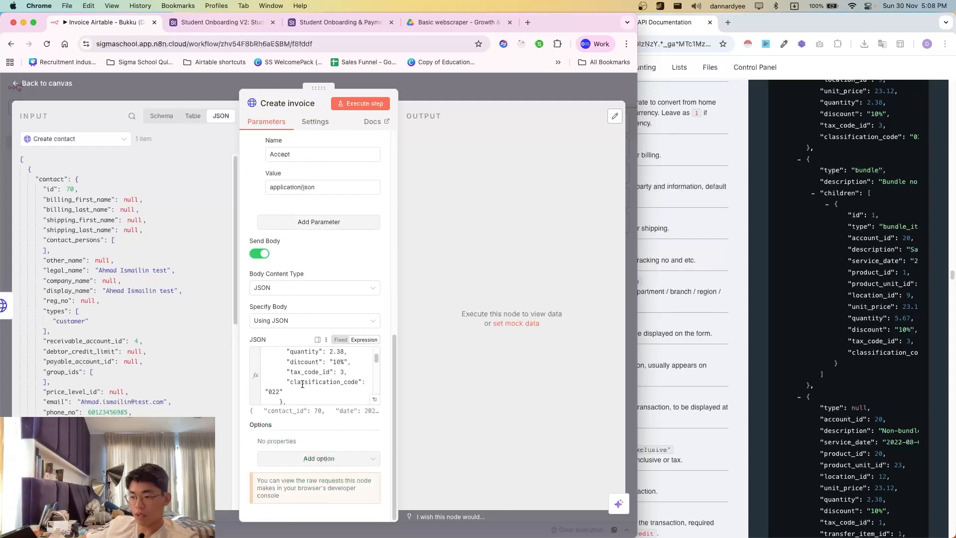
left_click(683, 363)
scroll(552, 385, "down", 1)
- Review the form_items item properties in Bukku's Create Invoice API documentation
scroll(554, 384, "down", 2)
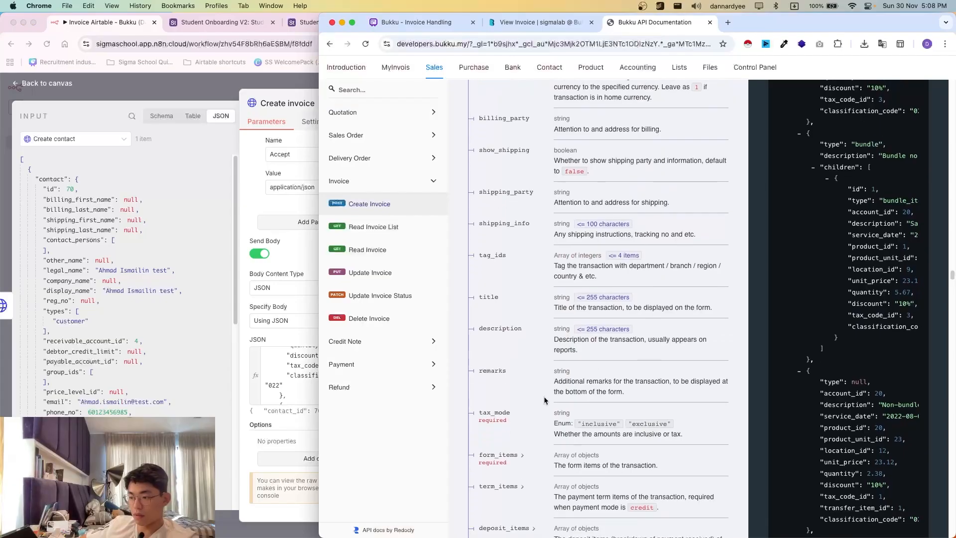
left_click_drag(487, 377, 508, 433)
left_click(514, 424)
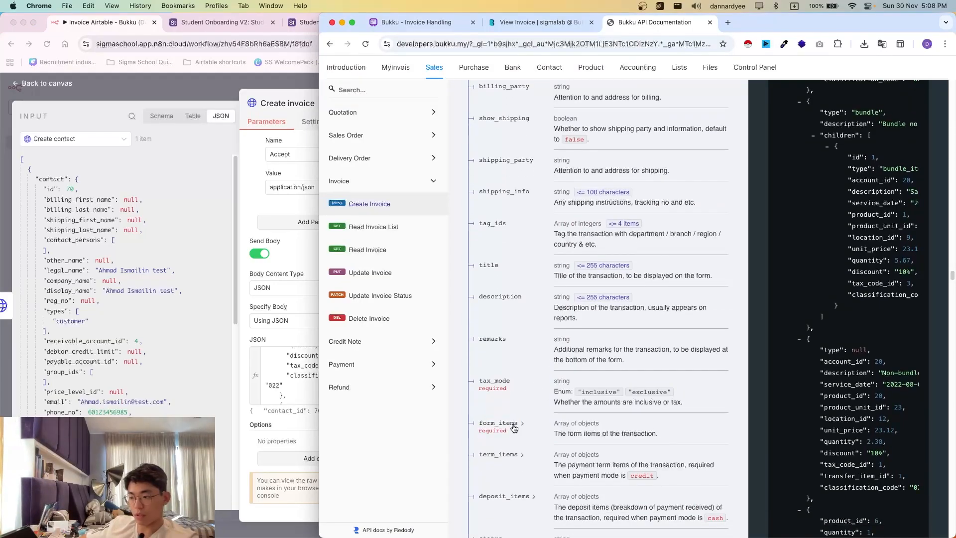
scroll(488, 404, "down", 3)
scroll(488, 408, "down", 2)
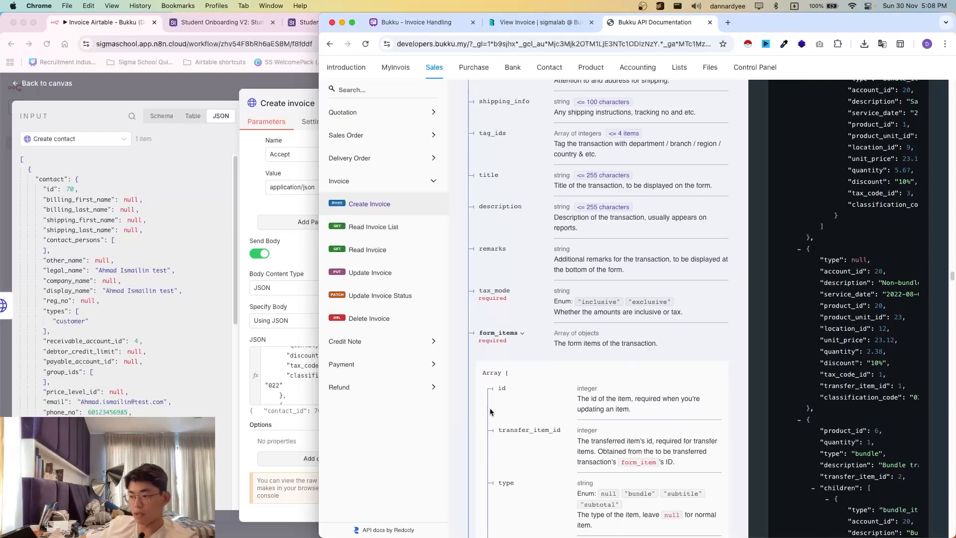
- Delete the first form item's "type": null line so it starts at account_id 20, then close the editor
left_click(278, 375)
left_click(374, 399)
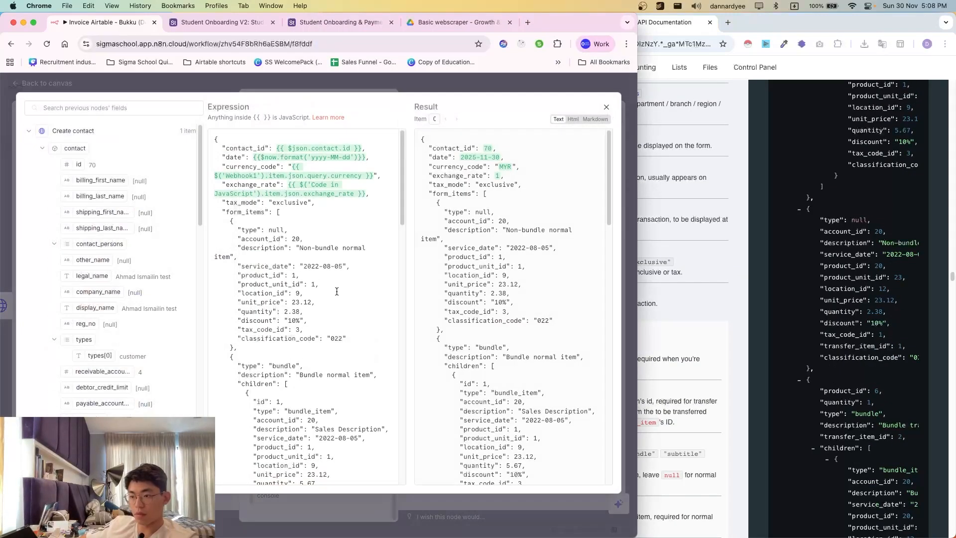
scroll(272, 287, "down", 3)
scroll(214, 239, "up", 1)
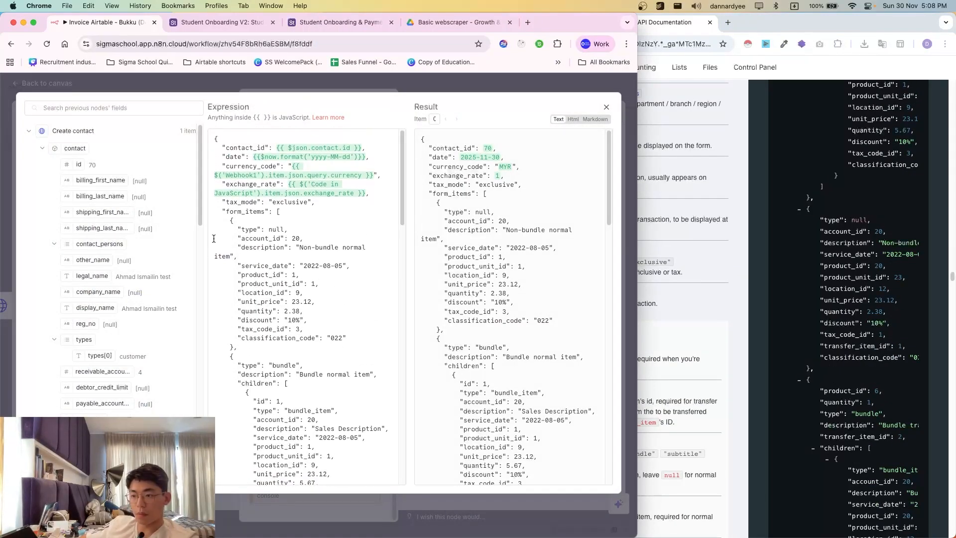
left_click(292, 282)
left_click_drag(257, 224, 234, 230)
left_click(234, 230)
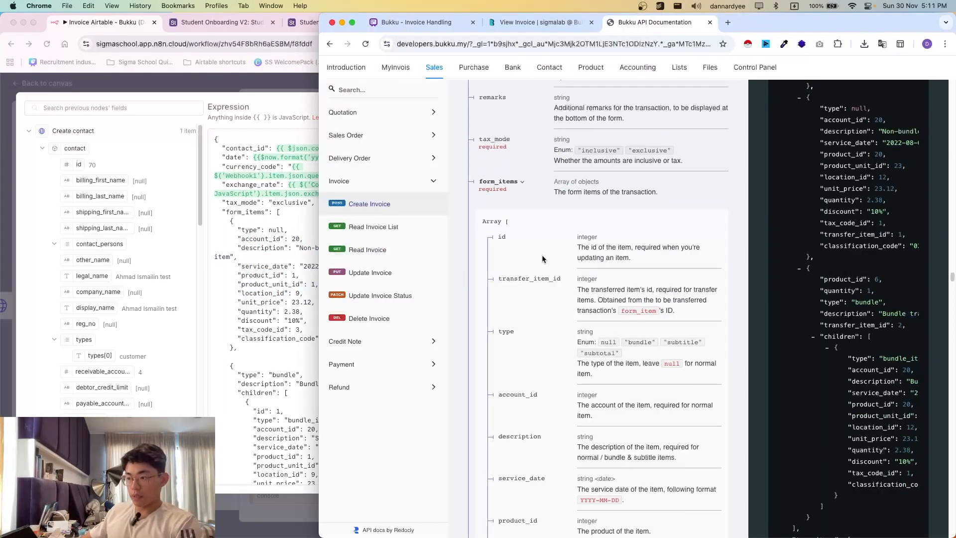
left_click_drag(503, 279, 599, 299)
left_click(523, 330)
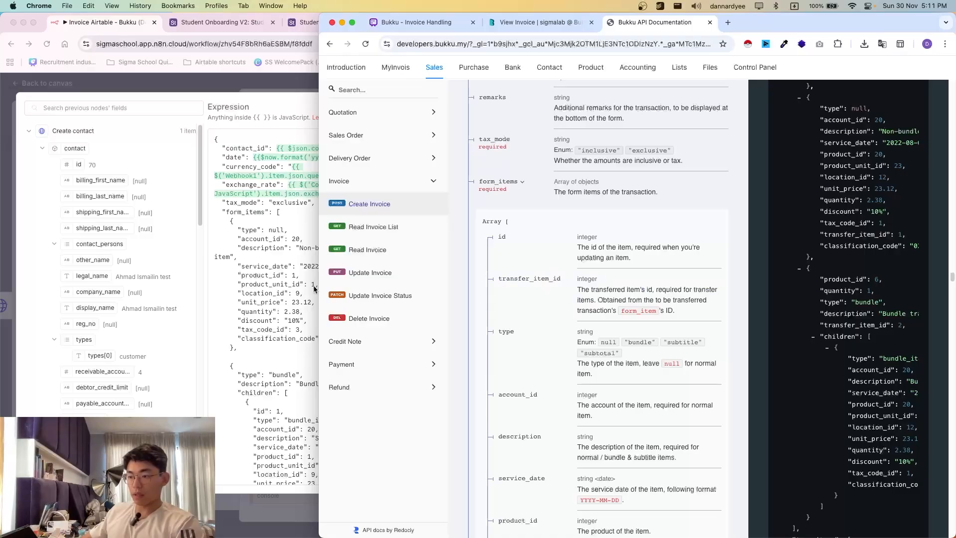
left_click(233, 237)
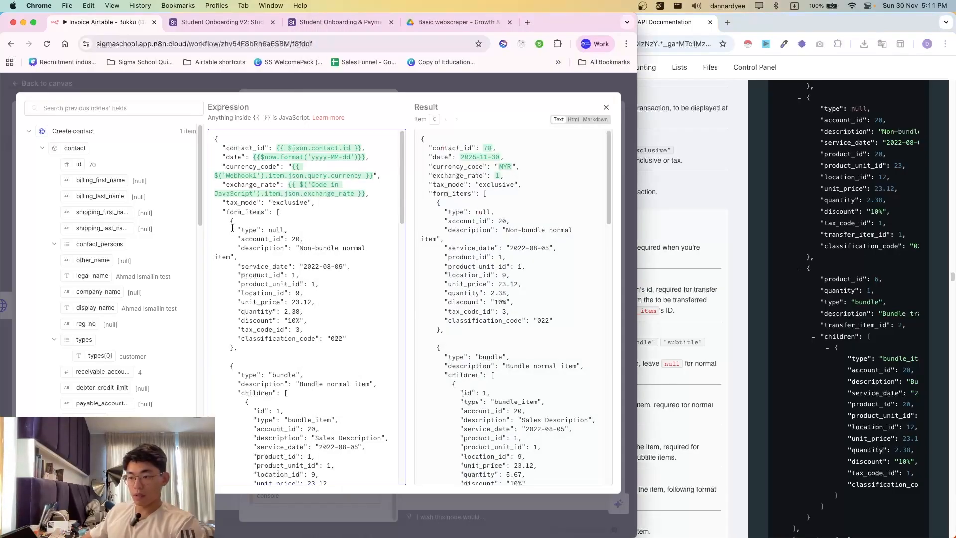
left_click_drag(240, 232, 274, 229)
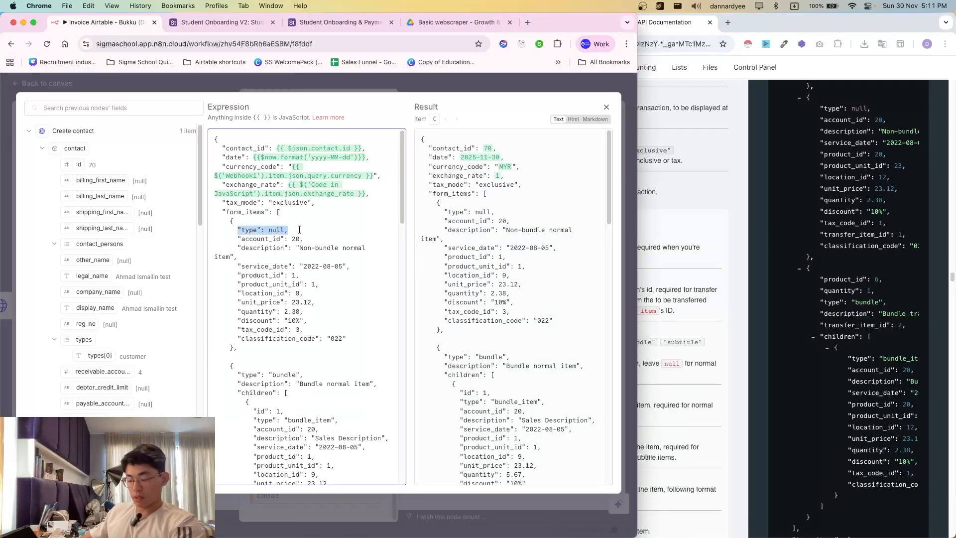
key("BackSpace")
key("BackSpace")
key("BackSpace")
key("BackSpace")
key("BackSpace")
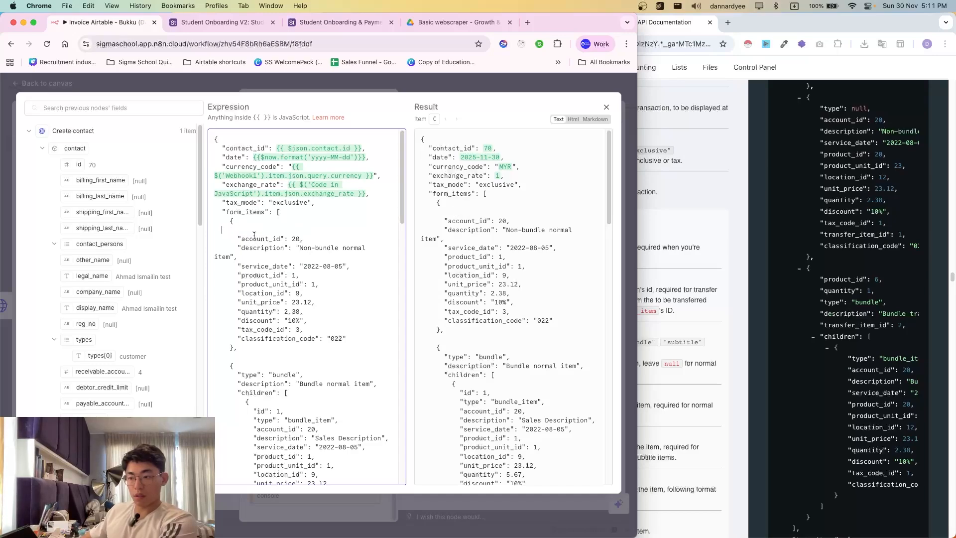
key("BackSpace")
left_click_drag(238, 229, 307, 227)
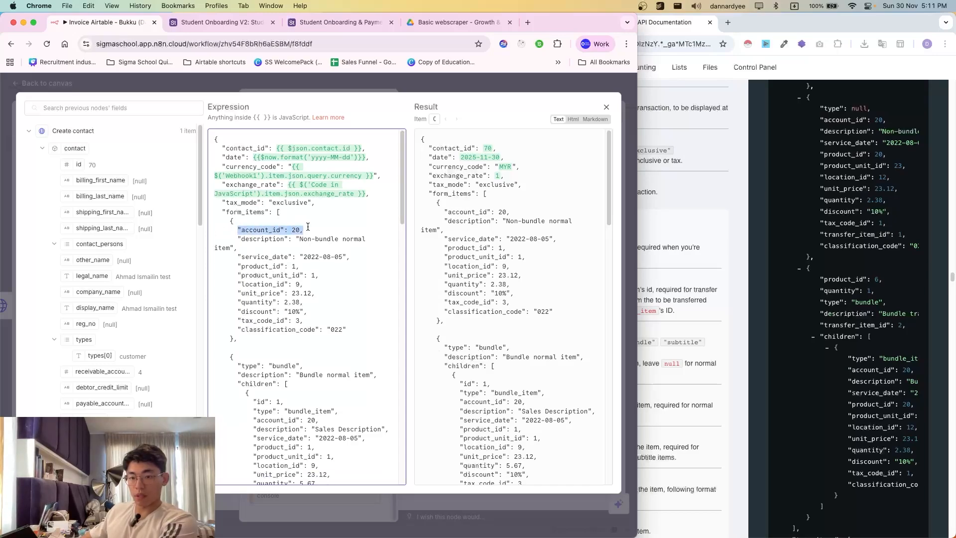
scroll(241, 310, "down", 1)
left_click(297, 212)
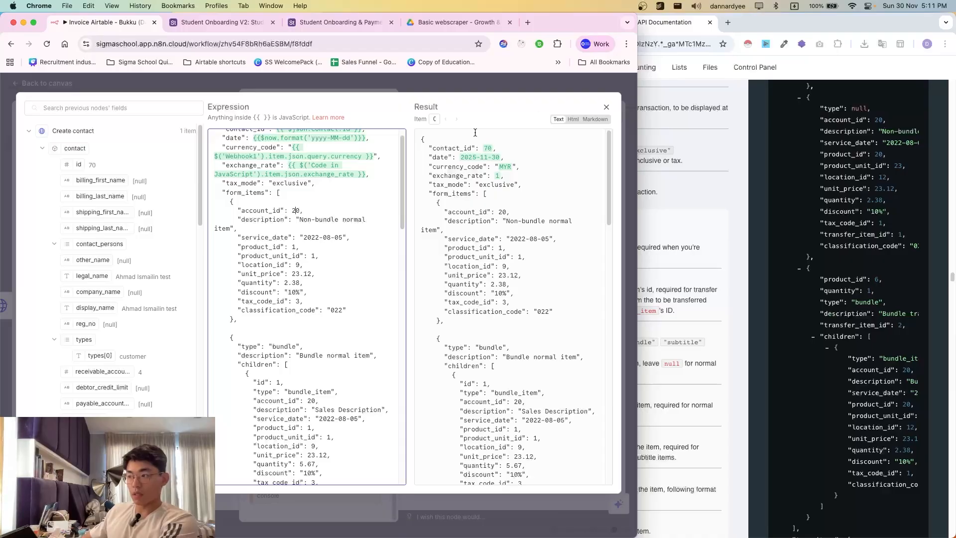
left_click(481, 85)
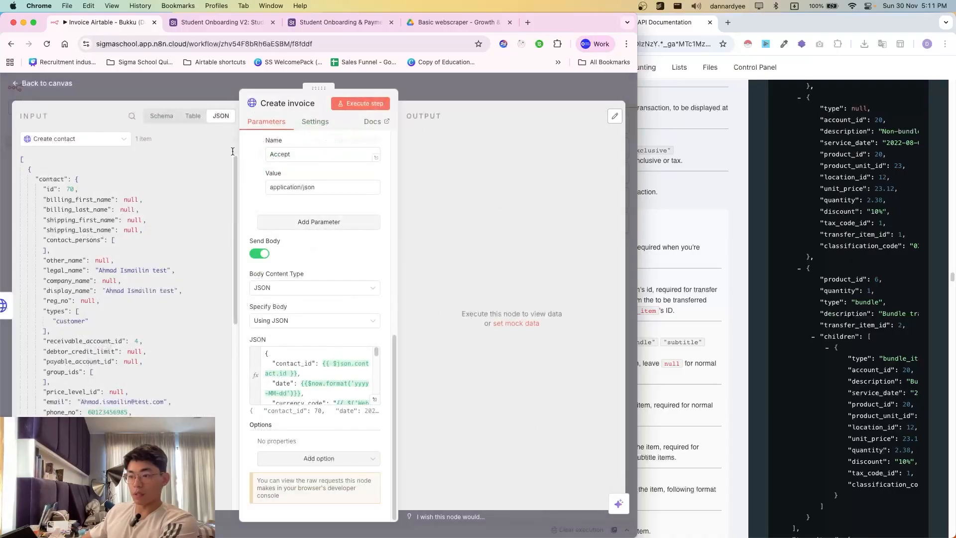
- Browse the Read account list node's output to find the Sales Income account
left_click(82, 138)
left_click(60, 196)
scroll(125, 304, "down", 5)
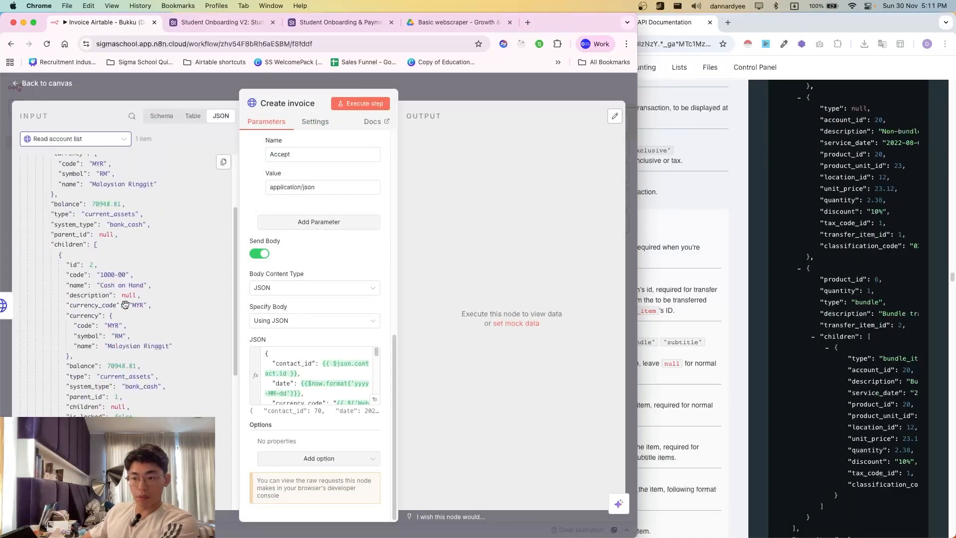
scroll(125, 305, "down", 10)
scroll(133, 339, "up", 15)
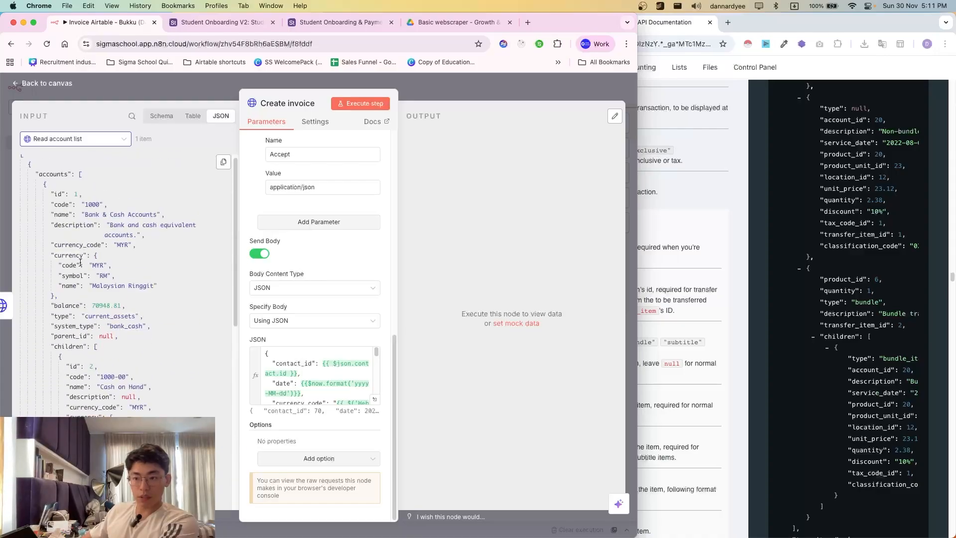
scroll(92, 289, "down", 5)
scroll(75, 409, "down", 8)
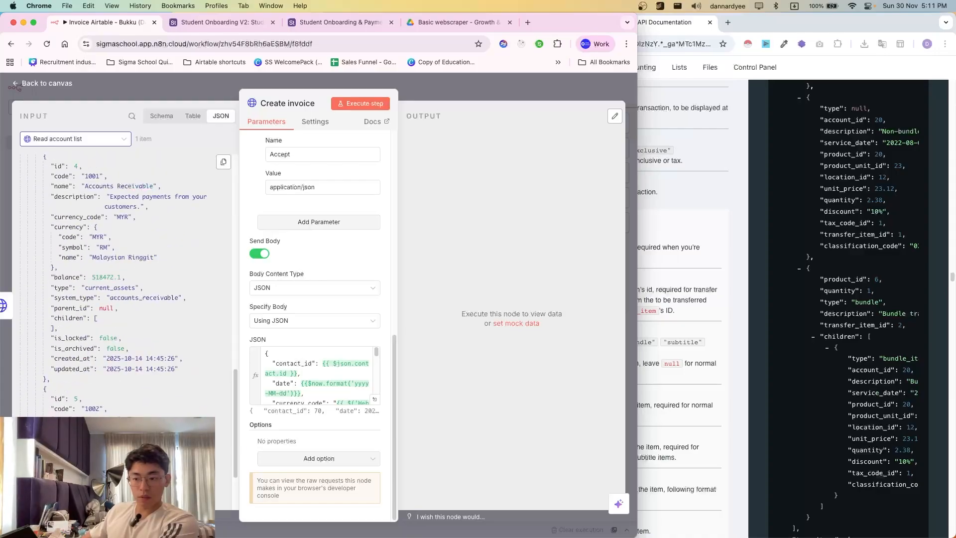
scroll(76, 408, "down", 3)
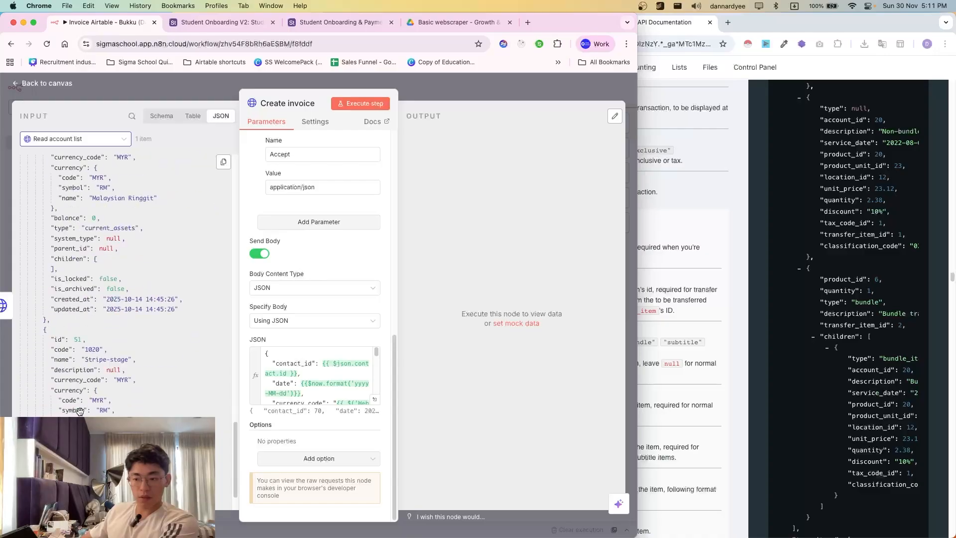
scroll(74, 315, "up", 4)
scroll(74, 314, "down", 6)
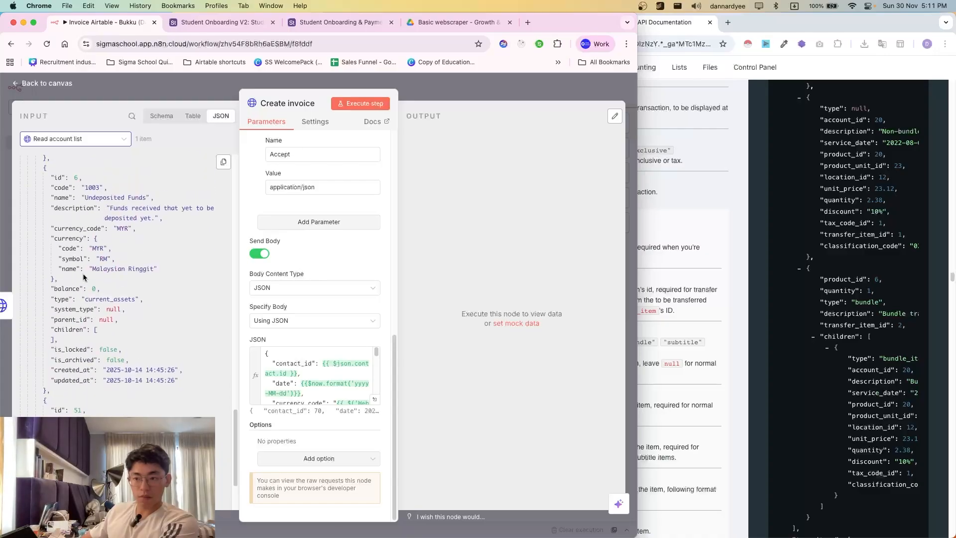
scroll(106, 362, "down", 10)
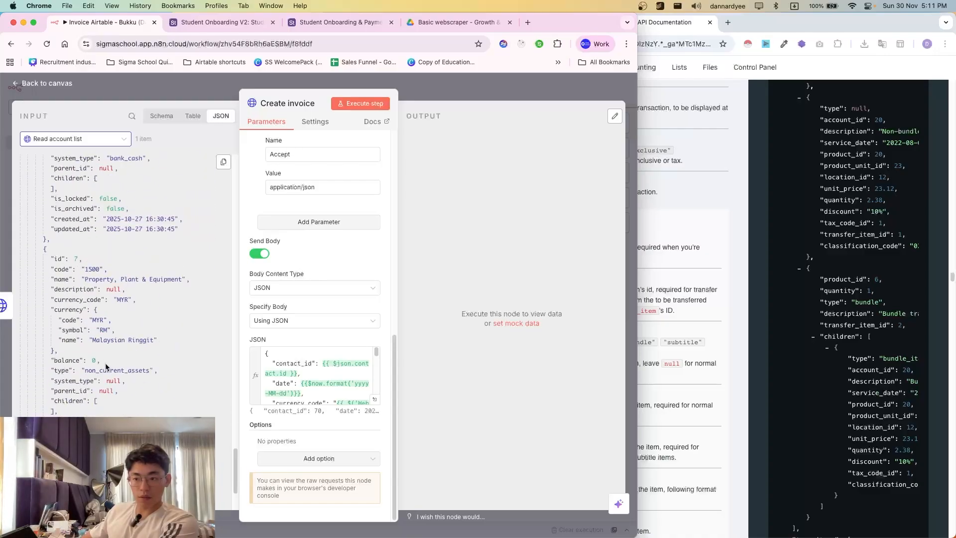
scroll(58, 308, "down", 10)
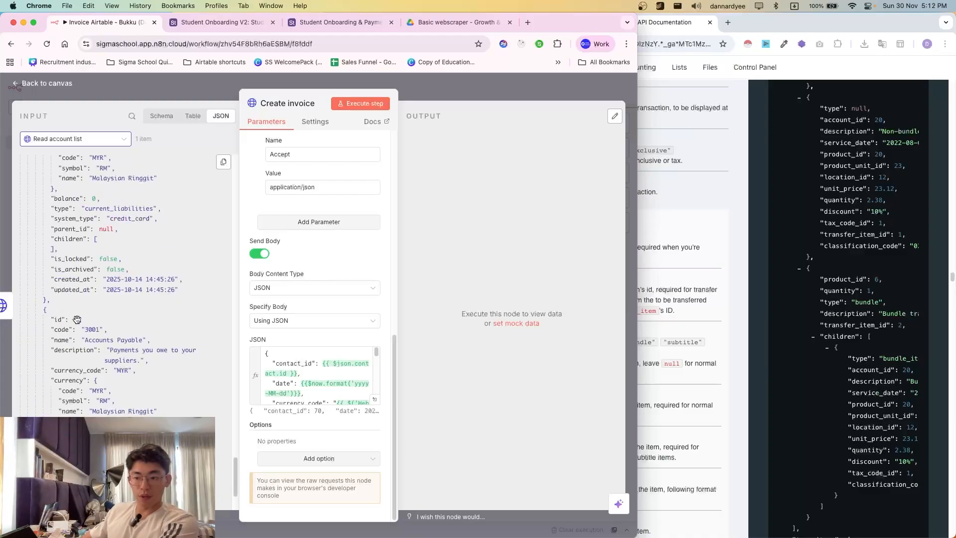
scroll(91, 357, "down", 10)
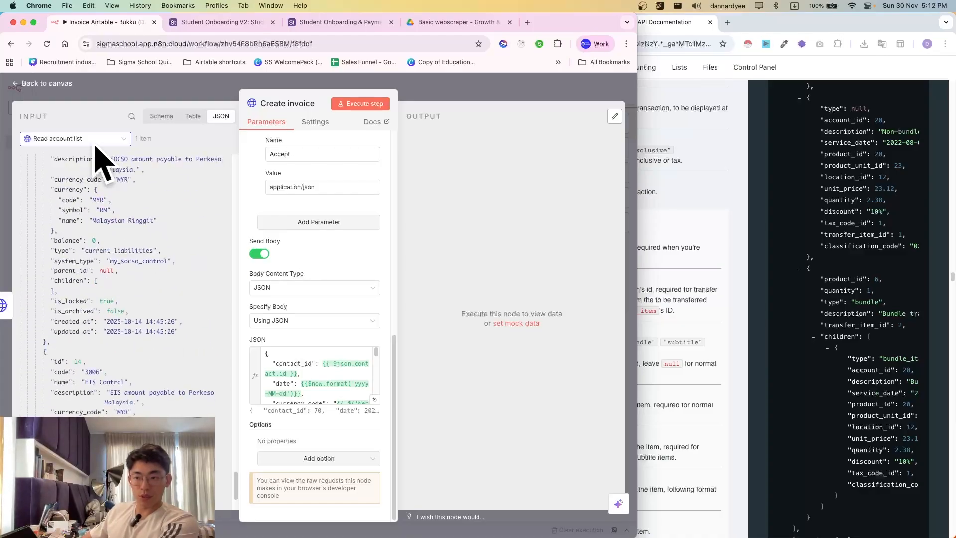
scroll(103, 314, "down", 8)
scroll(103, 314, "down", 8)
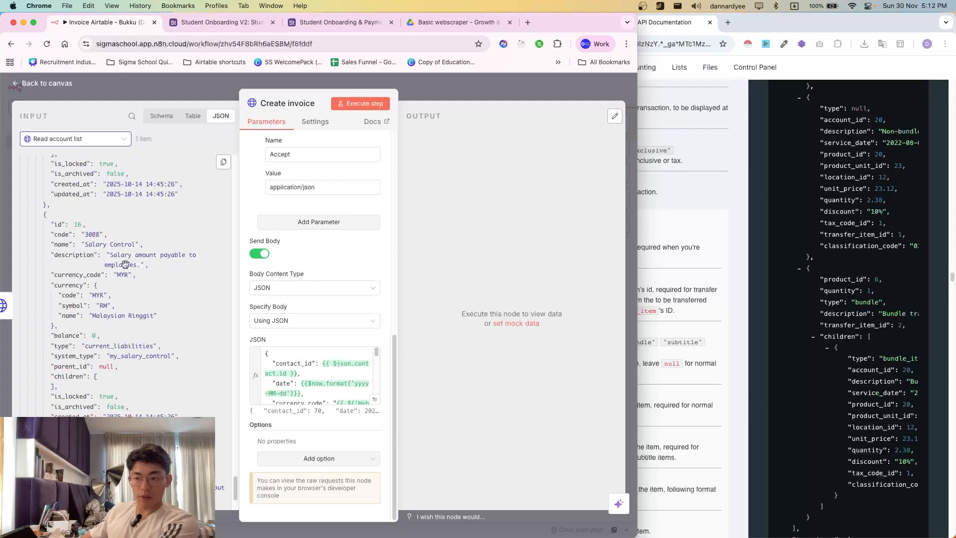
scroll(97, 369, "down", 10)
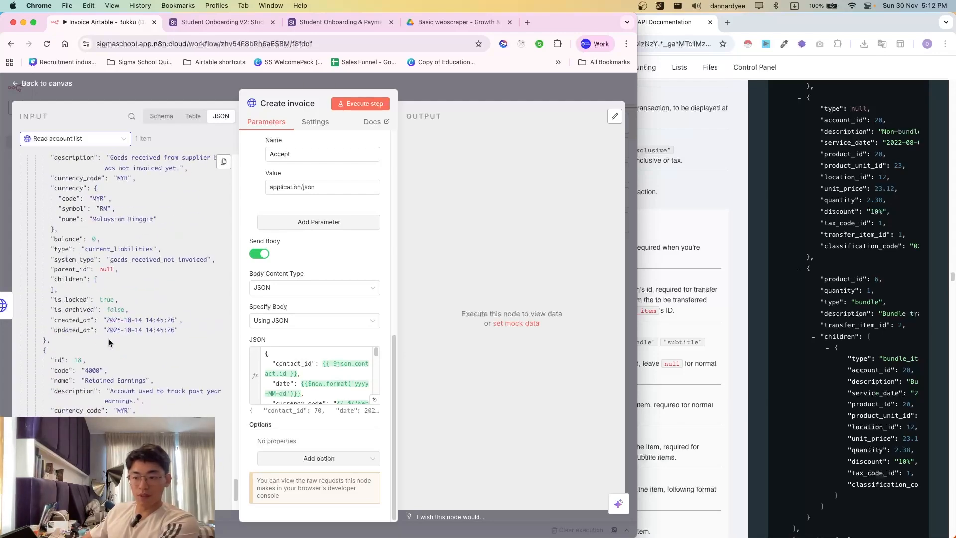
scroll(104, 342, "down", 4)
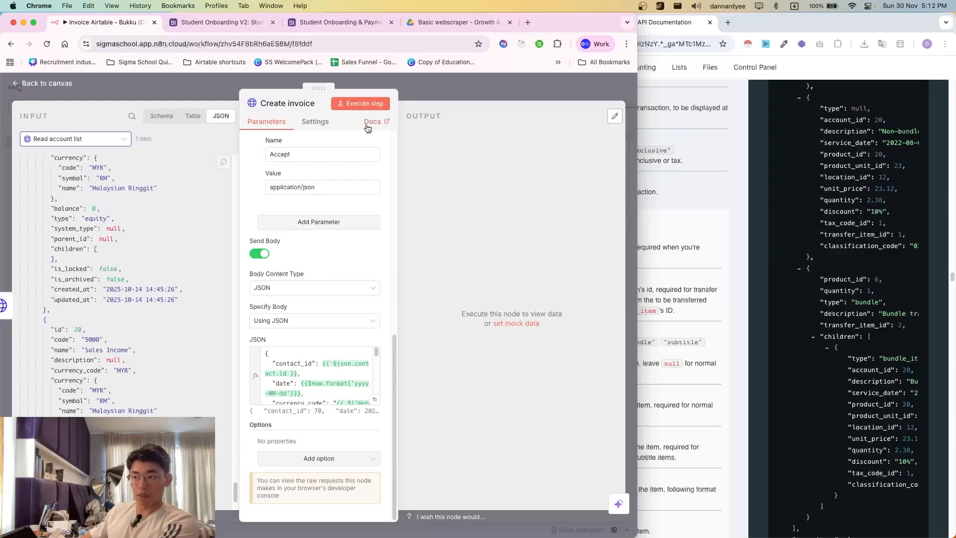
- Map the first form item's account_id to the Sales Income account id, replacing the hard-coded 20
left_click(373, 400)
left_click(298, 210)
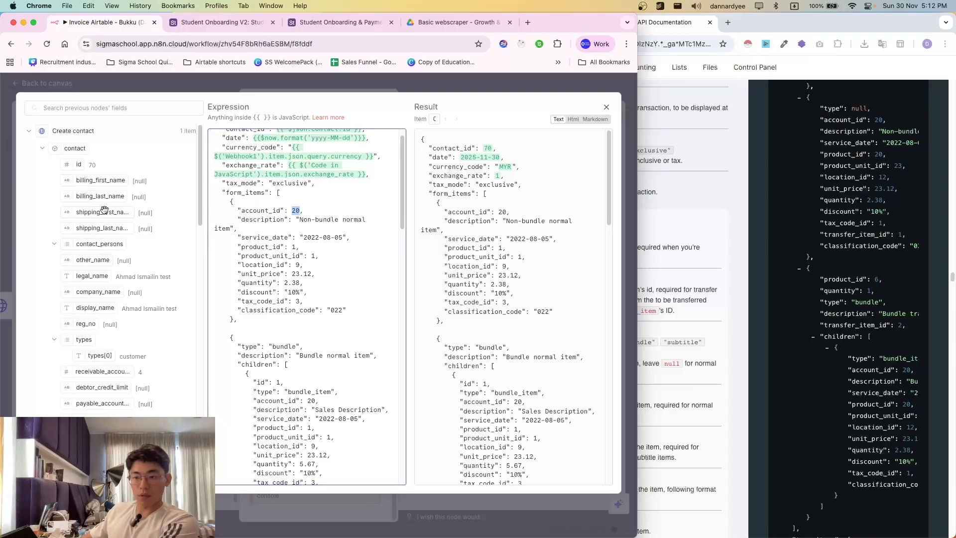
left_click(66, 131)
left_click(64, 167)
scroll(122, 316, "down", 8)
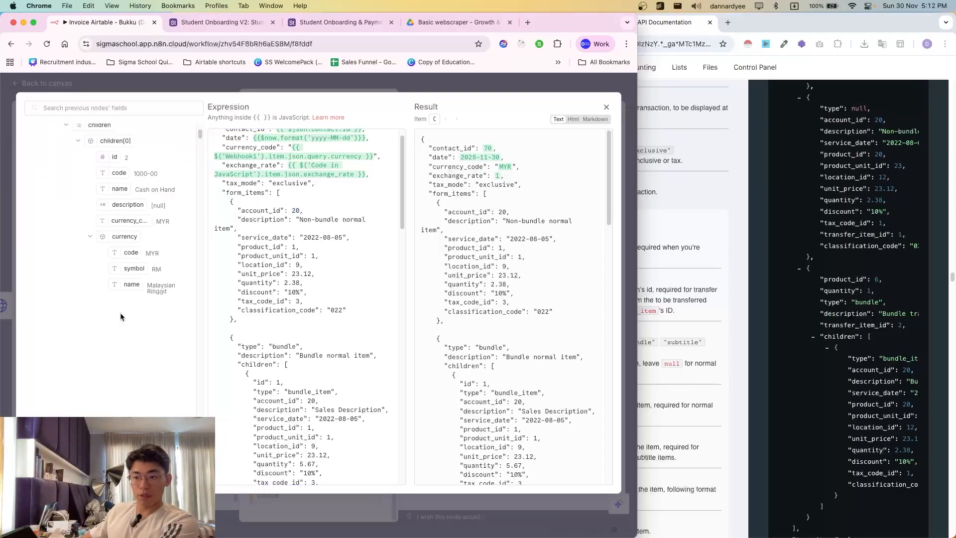
scroll(130, 347, "down", 15)
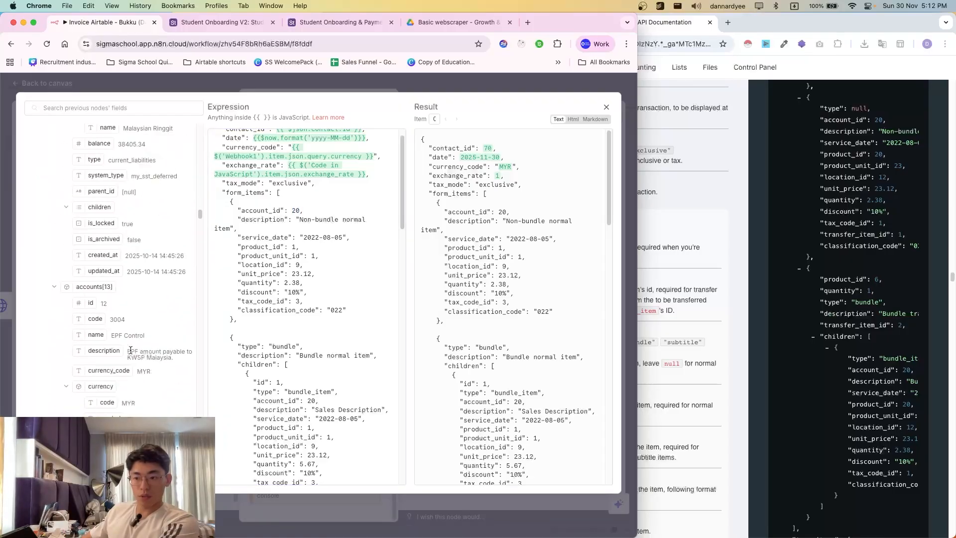
scroll(124, 318, "down", 20)
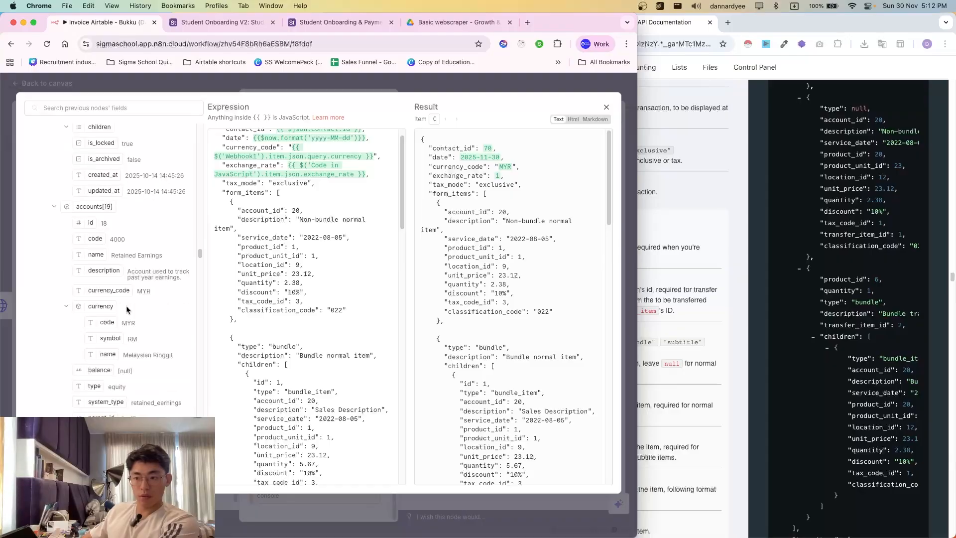
scroll(108, 279, "down", 15)
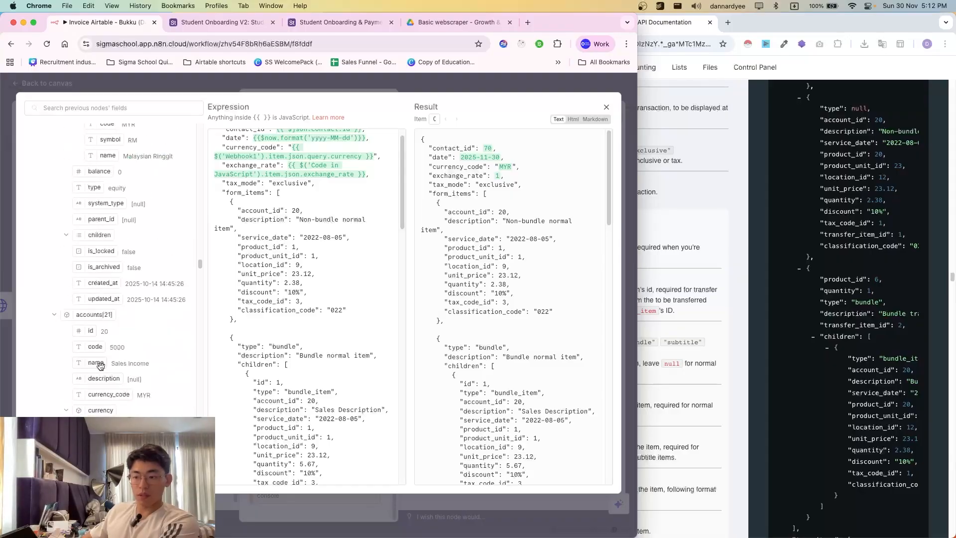
left_click_drag(90, 331, 293, 213)
left_click_drag(350, 220, 358, 222)
key("BackSpace")
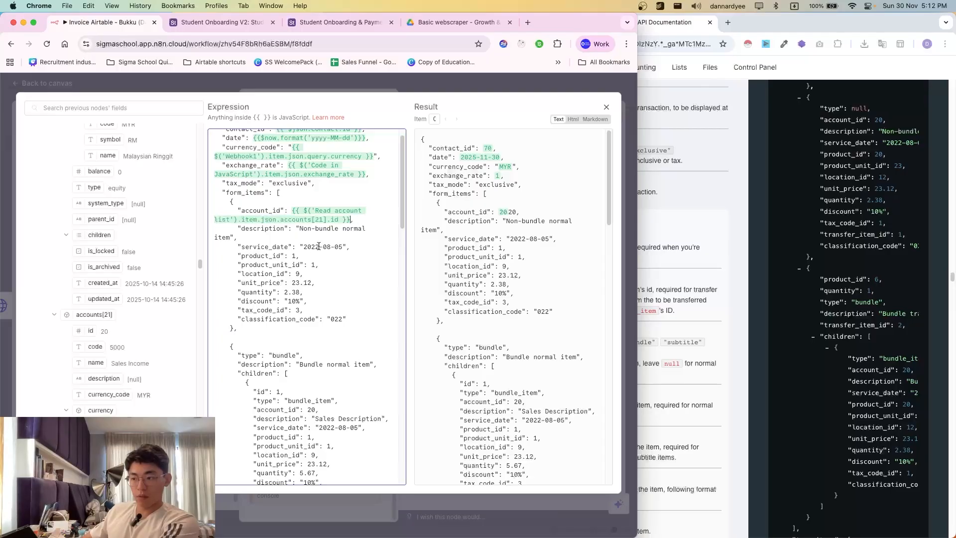
type(",")
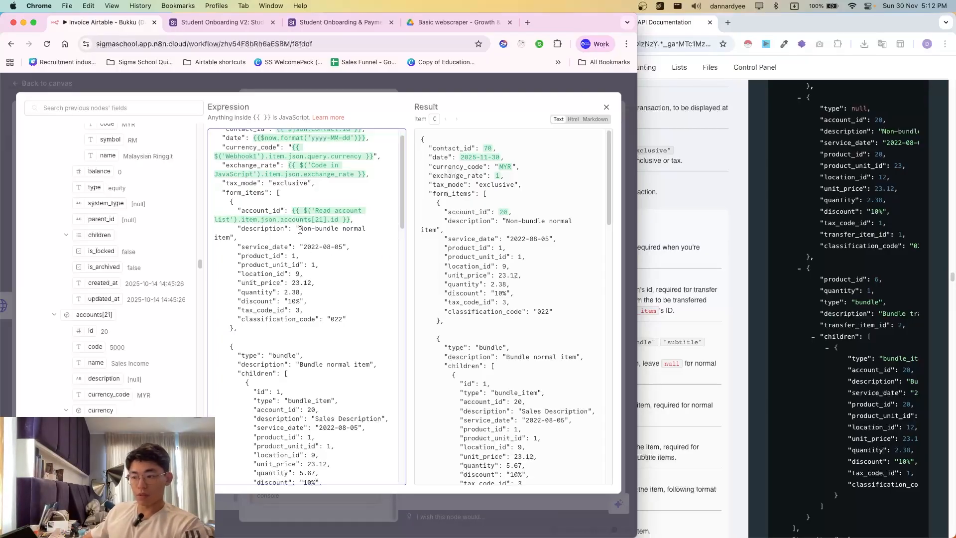
- Map the item description to the webhook's courses_enrolled, deleting 'Non-bundle normal item'
scroll(111, 308, "up", 15)
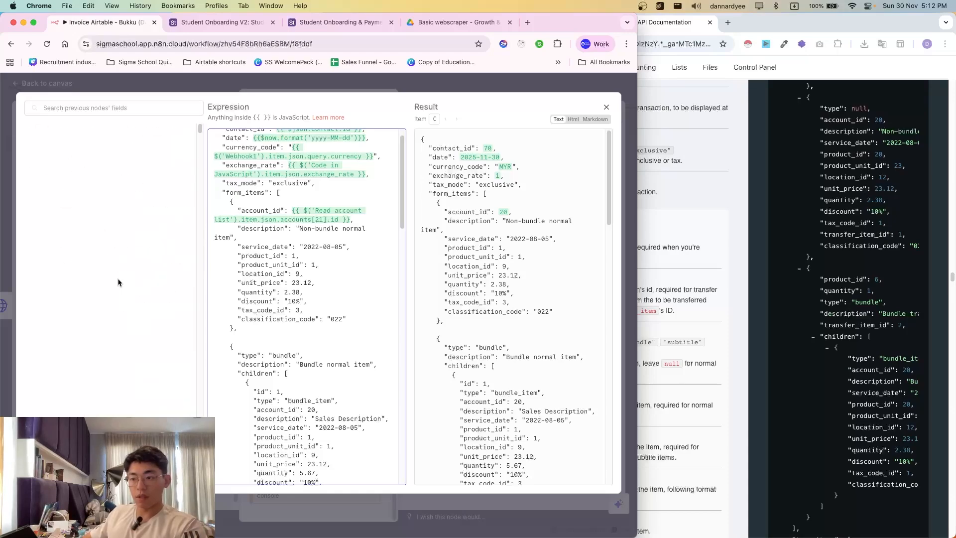
left_click(74, 168)
left_click(69, 264)
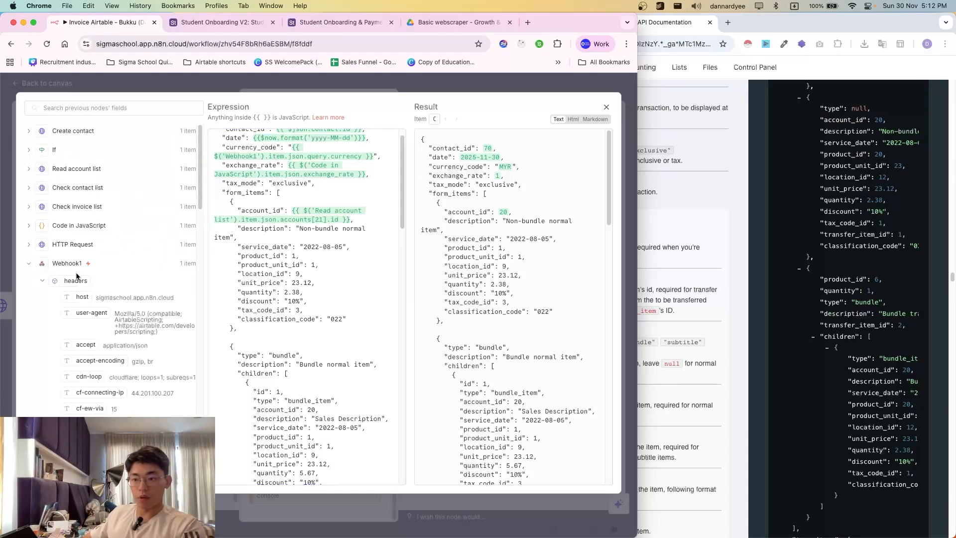
scroll(123, 317, "down", 5)
scroll(104, 315, "down", 5)
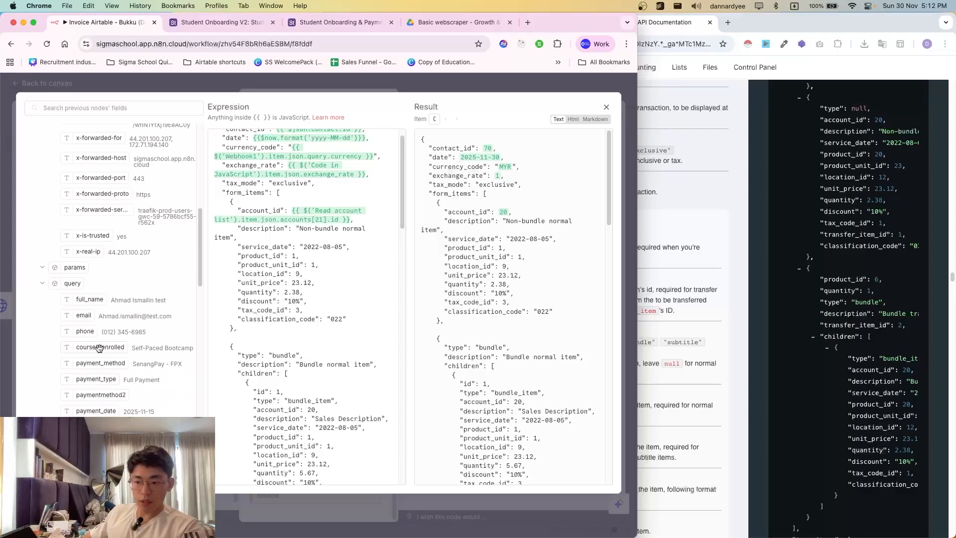
left_click_drag(99, 348, 298, 231)
left_click_drag(230, 247, 321, 247)
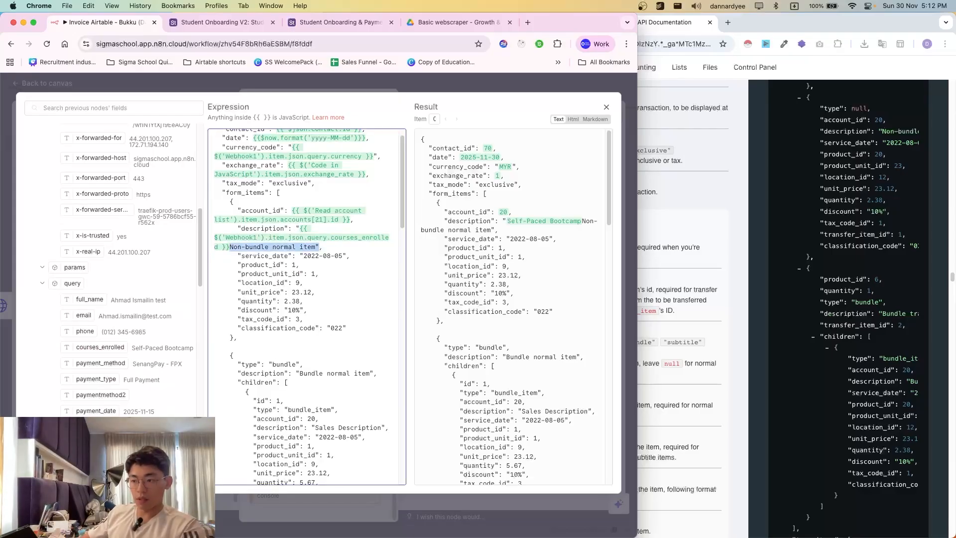
key("BackSpace")
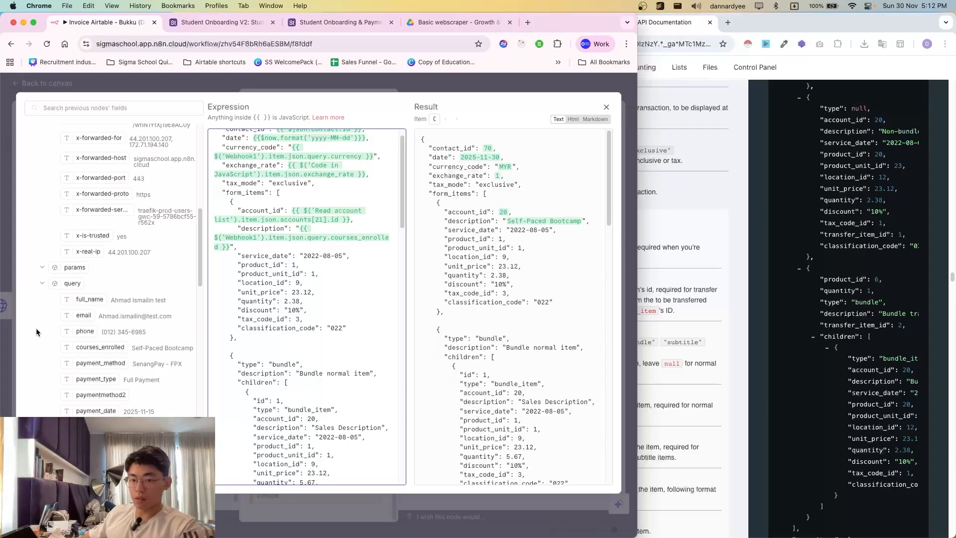
- Compare the first form item's fields against the Bukku API docs to decide which to keep
left_click(658, 269)
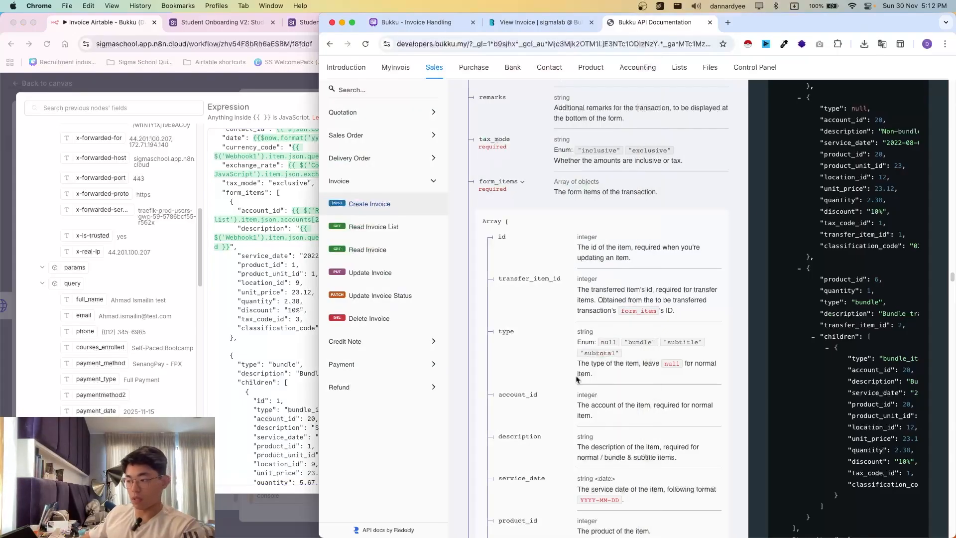
scroll(573, 348, "down", 5)
left_click_drag(501, 349, 650, 377)
left_click(649, 377)
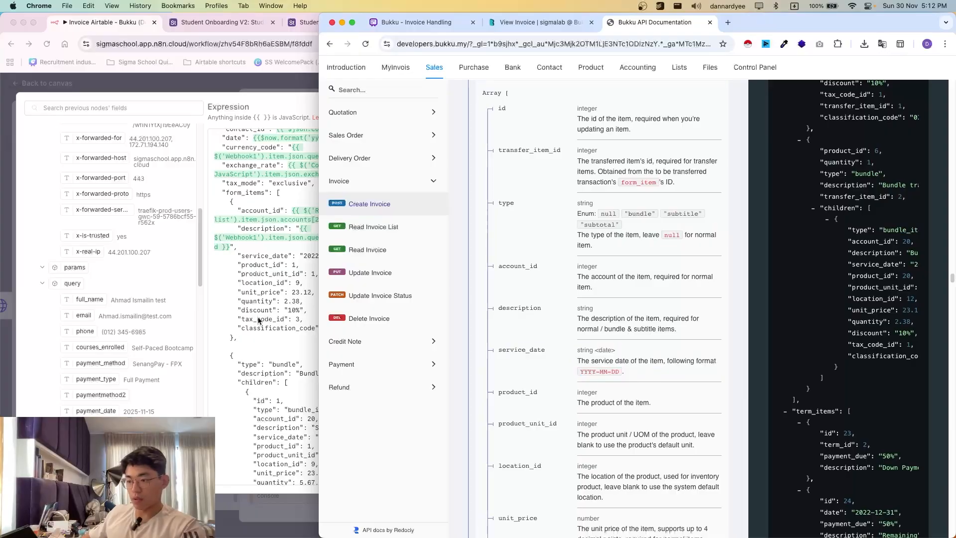
left_click(258, 315)
left_click_drag(235, 256, 301, 264)
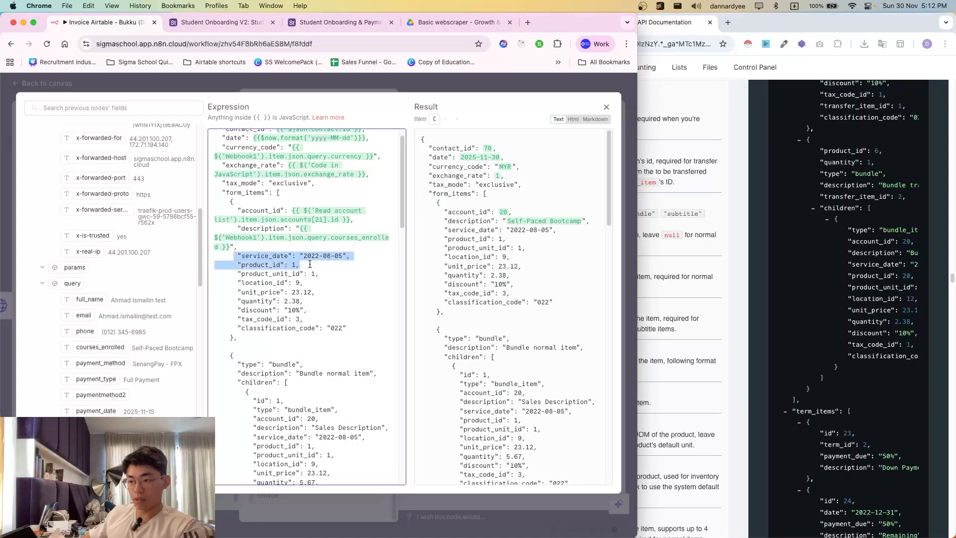
left_click(685, 386)
scroll(569, 434, "down", 2)
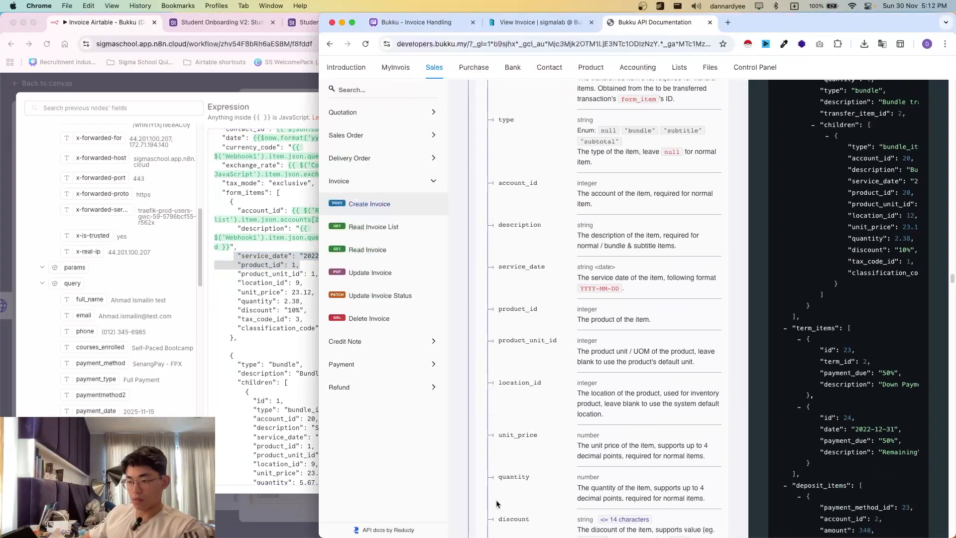
left_click(238, 291)
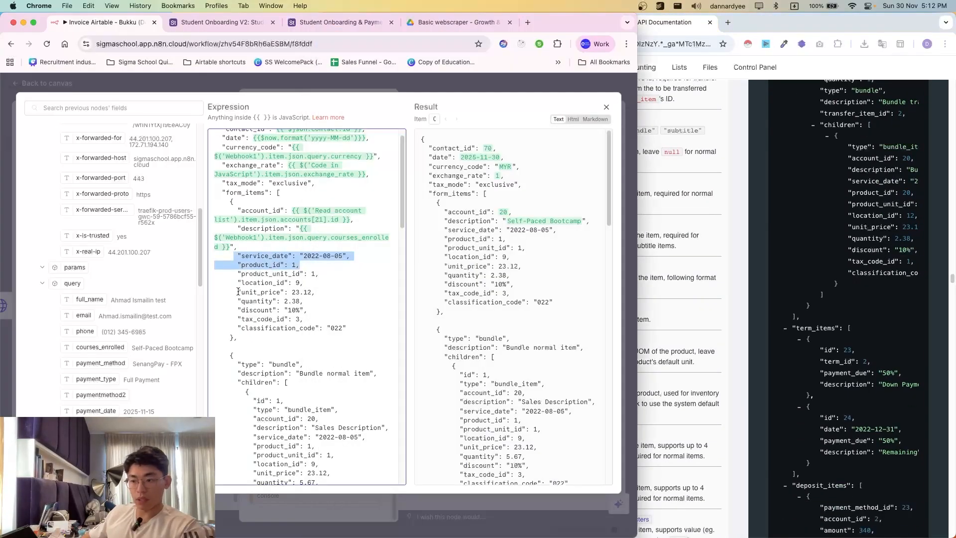
- Delete the service_date through discount lines, keeping account_id, description, tax_code_id and classification_code
left_click(235, 264)
left_click_drag(243, 259, 316, 310)
key("BackSpace")
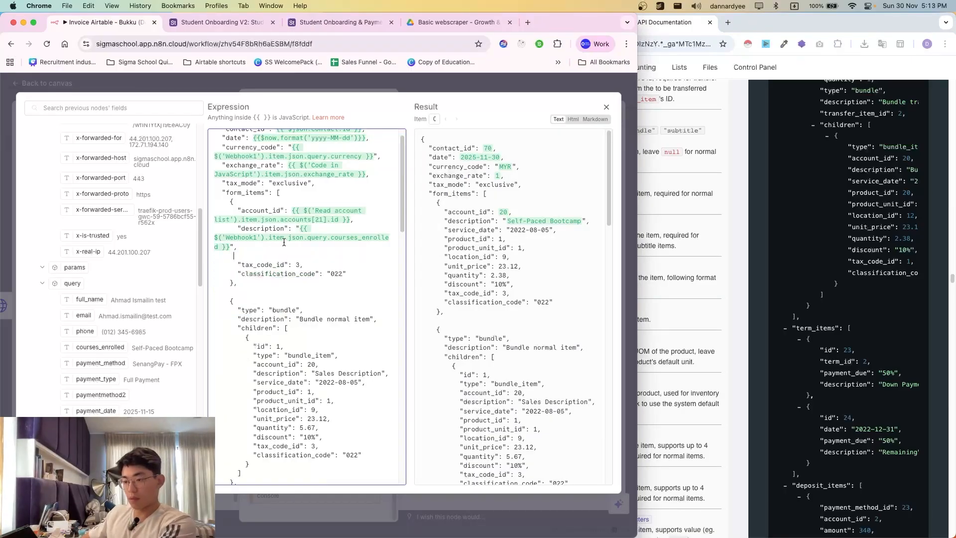
key("BackSpace")
key("BackSpace")
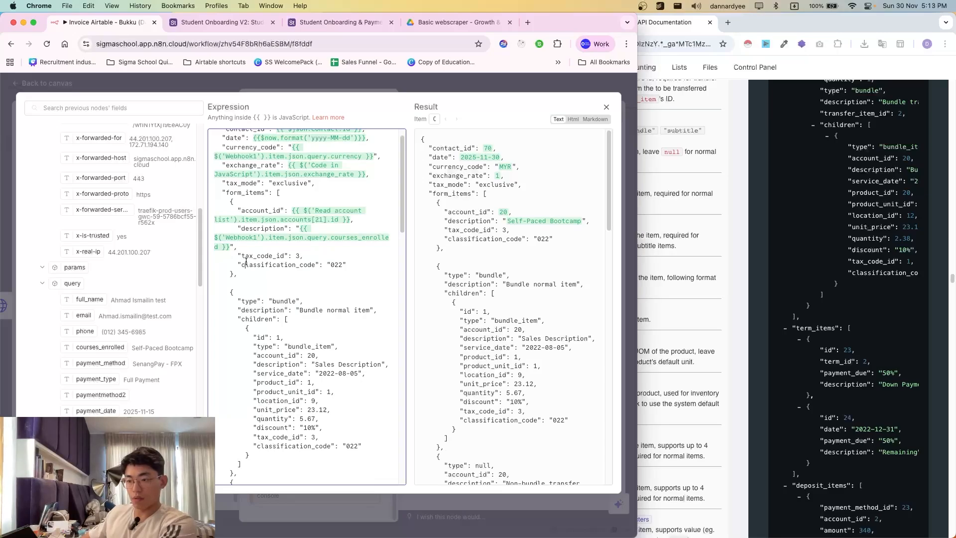
left_click_drag(237, 257, 338, 273)
left_click(339, 273)
- Close the Create invoice editor and copy the Tax Codes request example from the Bukku Lists docs
key("Escape")
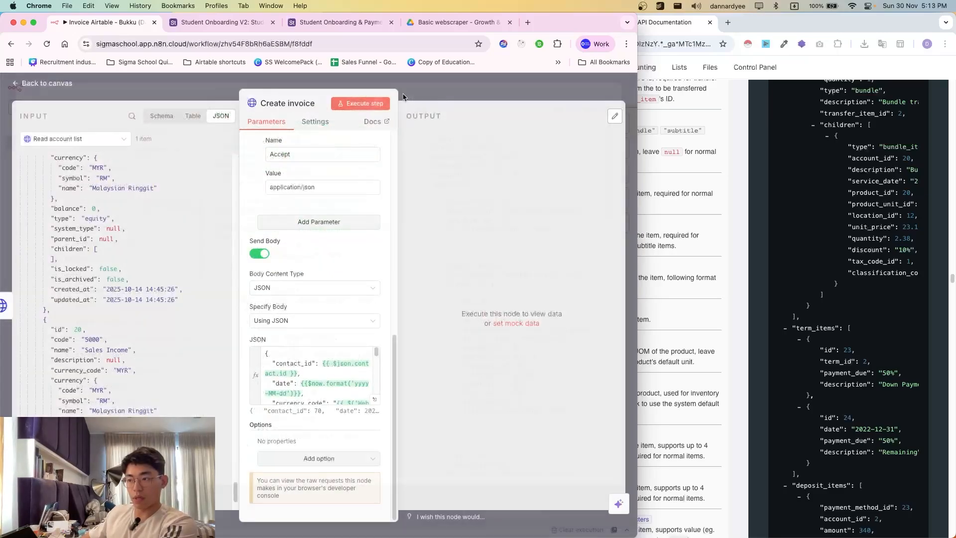
key("Escape")
left_click(681, 90)
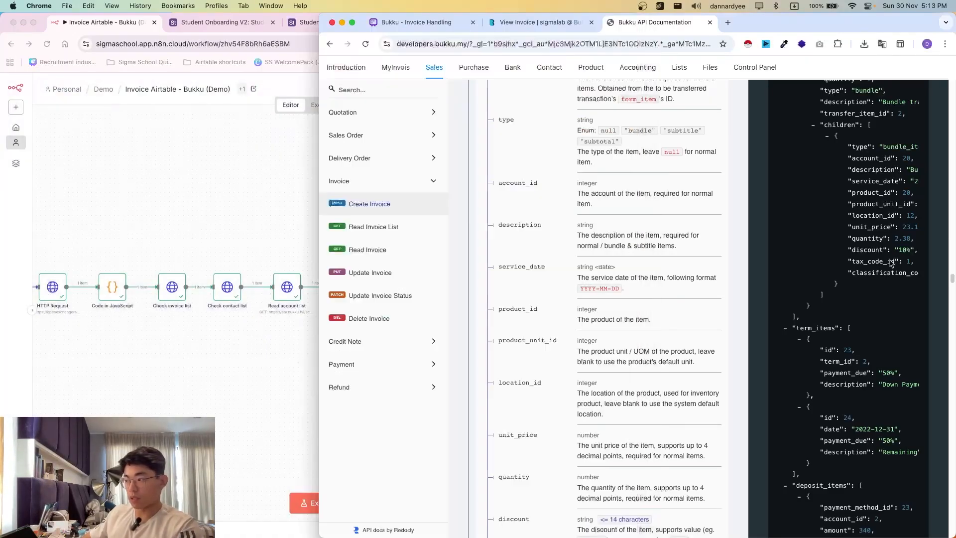
scroll(681, 91, "up", 15)
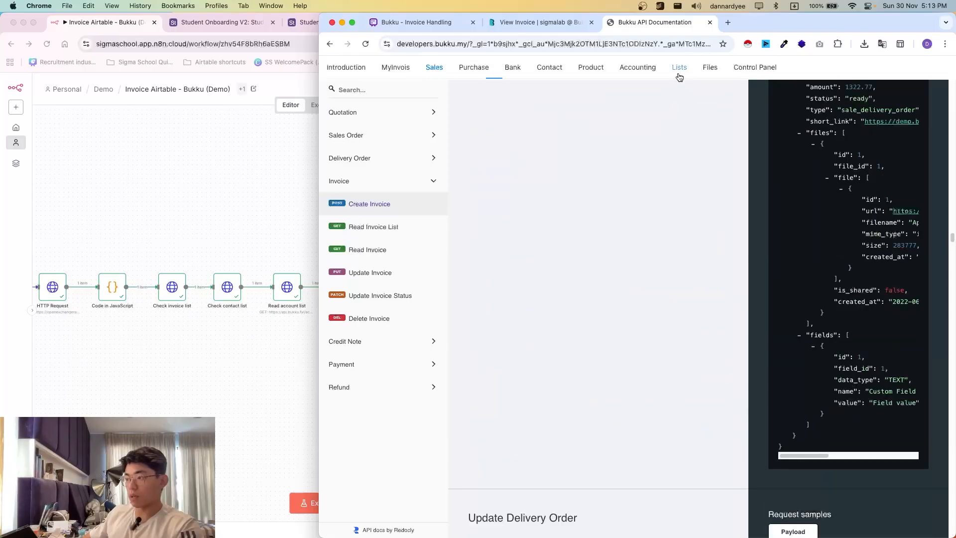
left_click(679, 69)
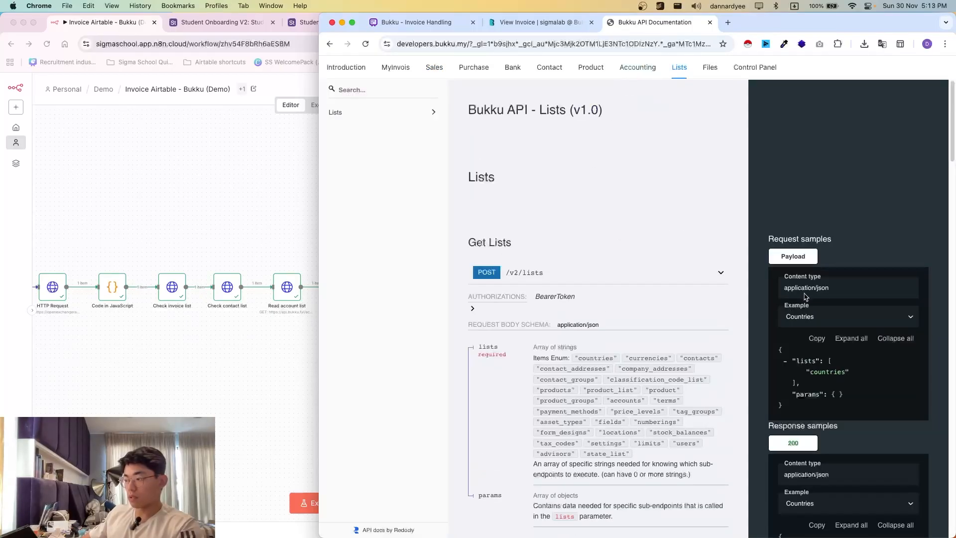
left_click(805, 317)
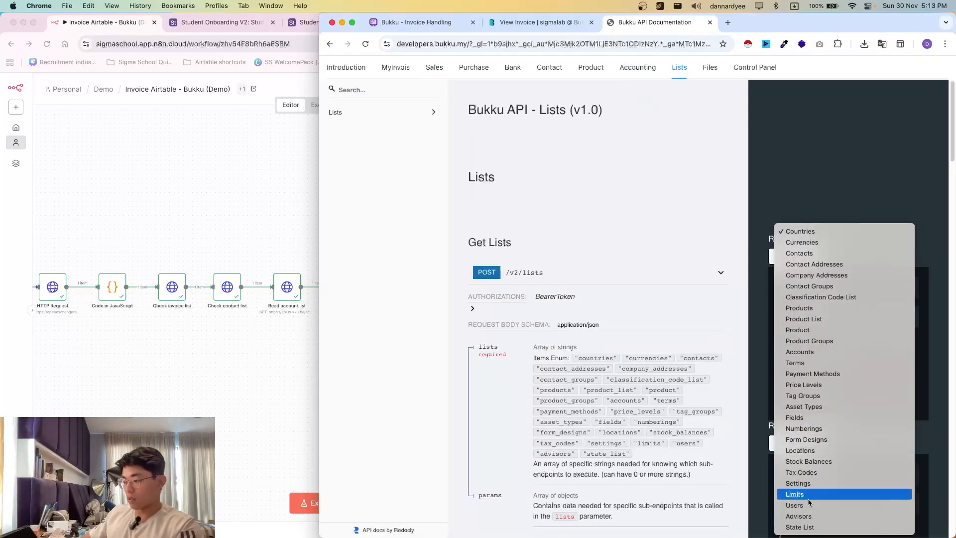
left_click(801, 472)
left_click(817, 338)
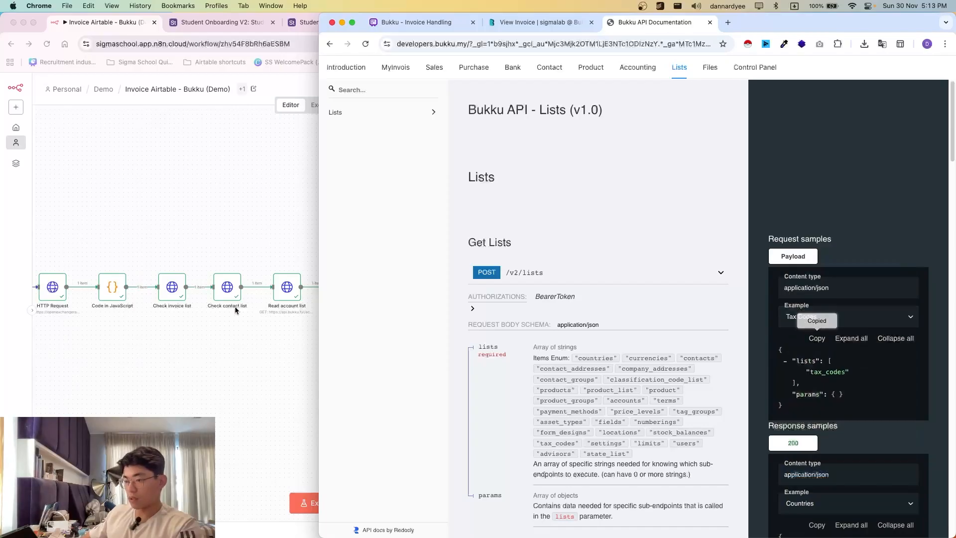
- Move the Read lists node below Create invoice and open its settings
left_click(236, 310)
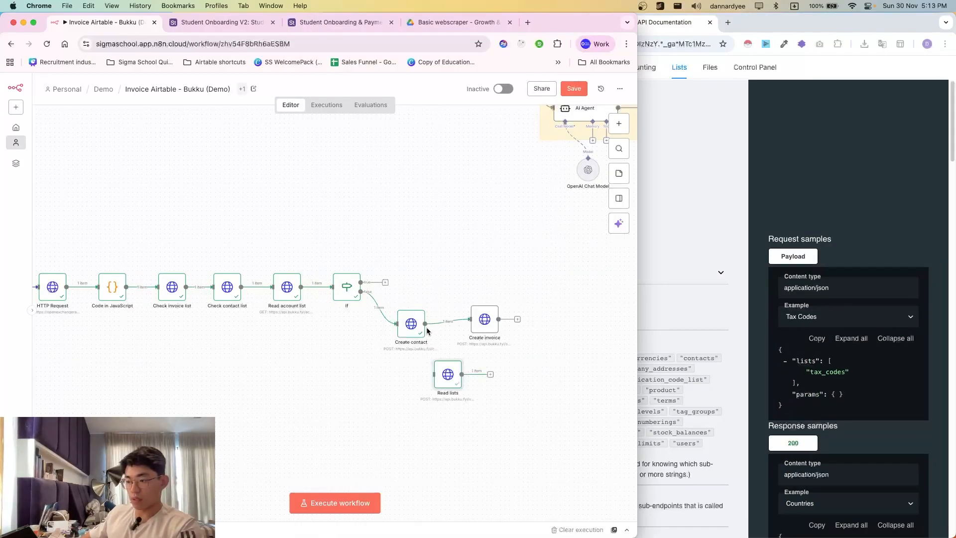
left_click_drag(446, 375, 469, 375)
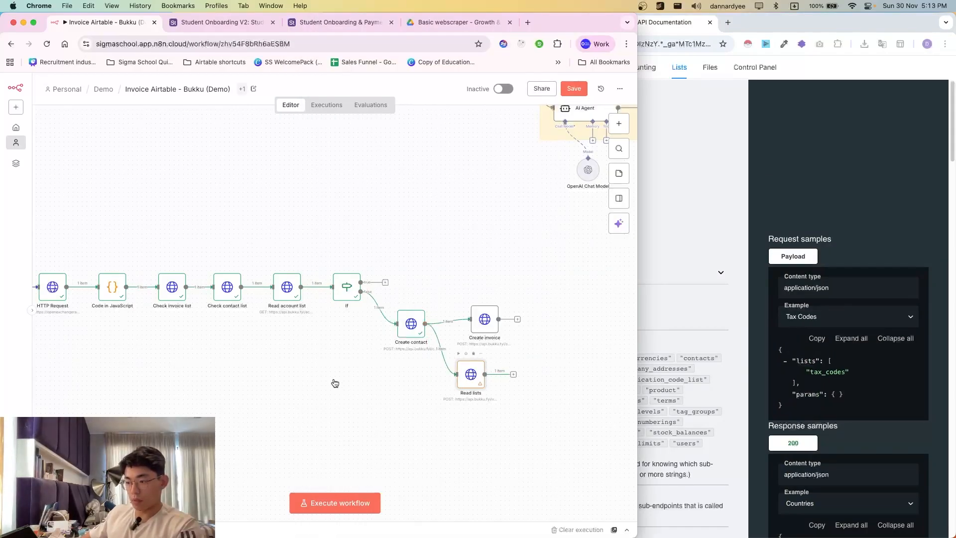
key("Return")
scroll(309, 416, "down", 5)
- Replace the Read lists JSON body with the tax_codes request and run it, reviewing codes like SV6 and SV8
left_click(321, 393)
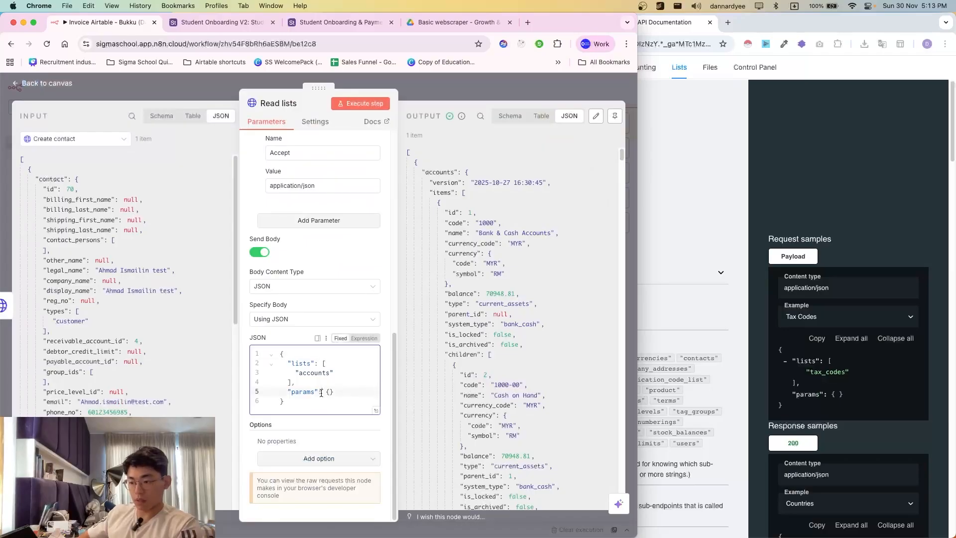
key("ctrl+a")
key("ctrl+v")
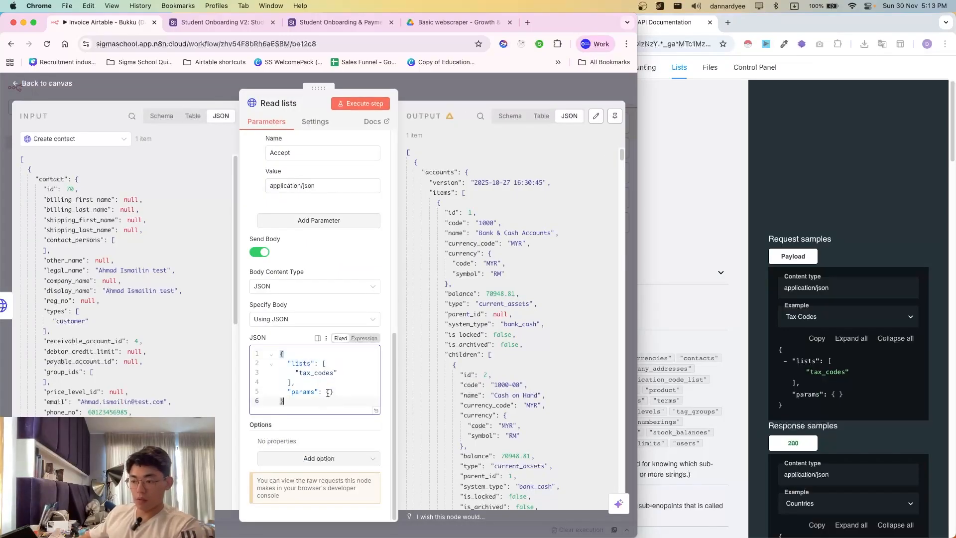
left_click(365, 104)
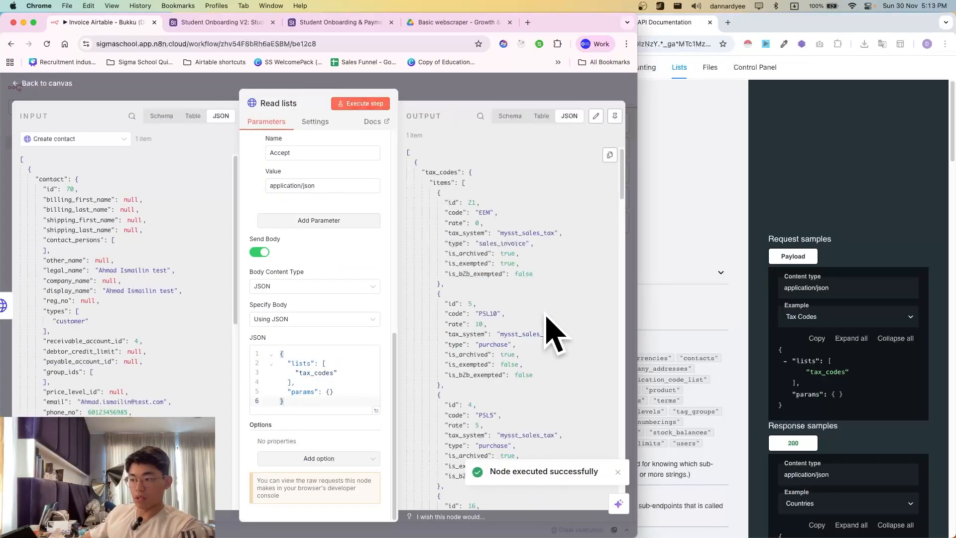
scroll(513, 280, "down", 1)
scroll(492, 222, "down", 3)
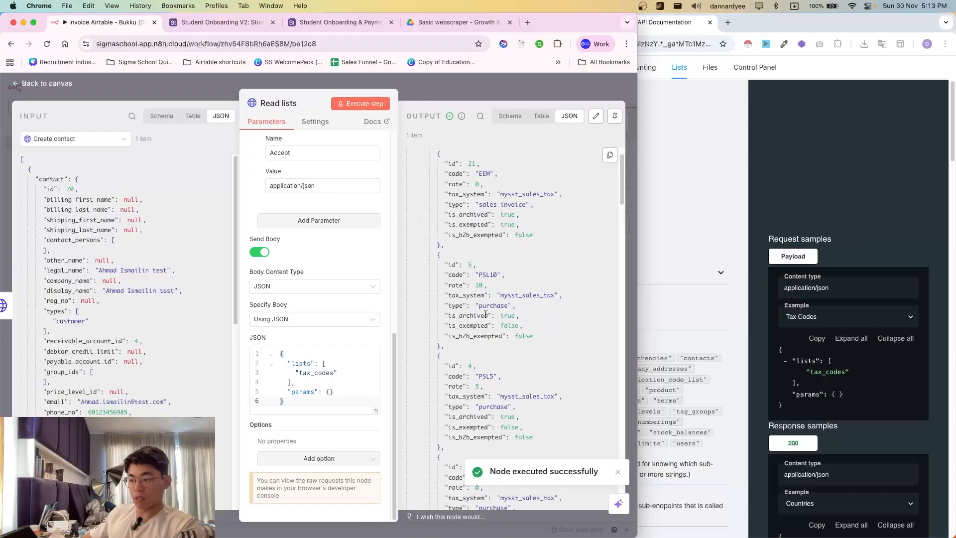
scroll(478, 268, "down", 7)
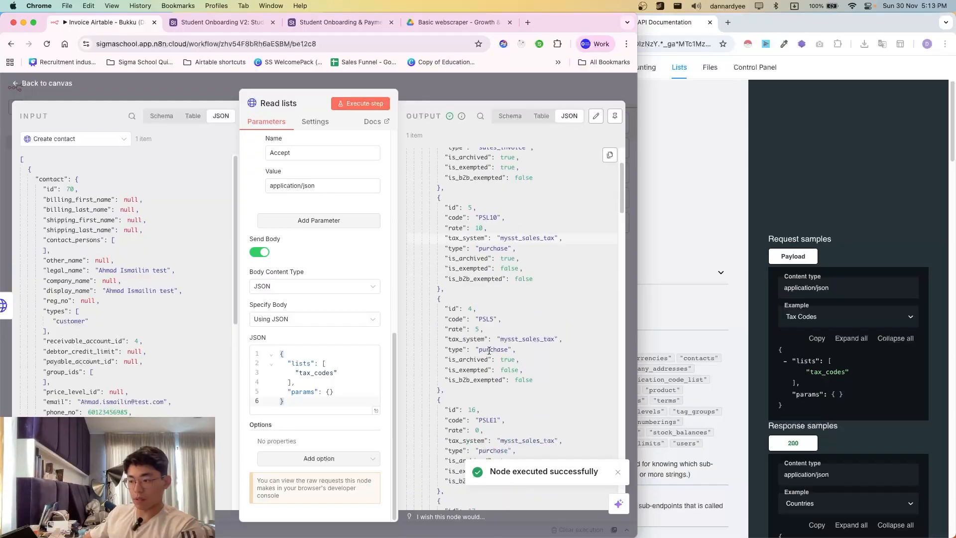
scroll(500, 348, "down", 10)
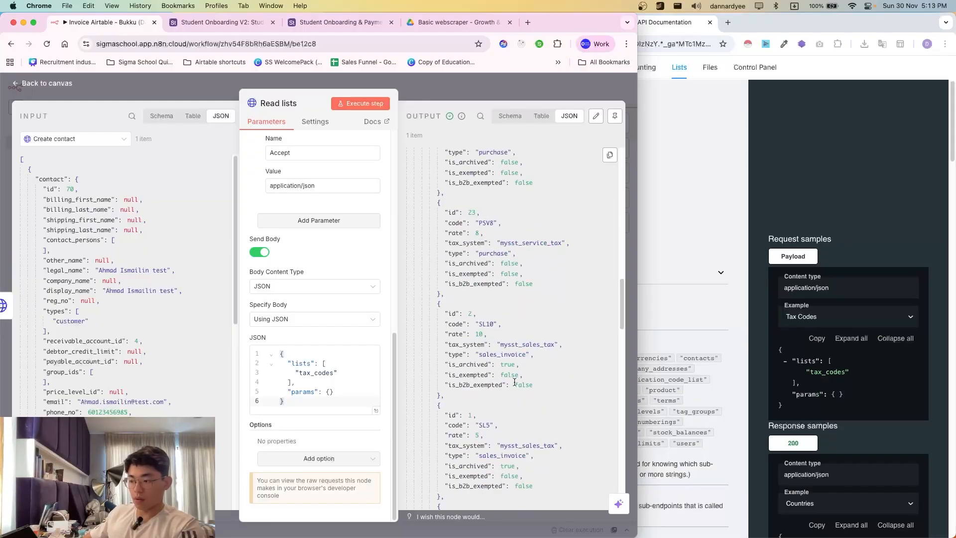
scroll(507, 388, "down", 8)
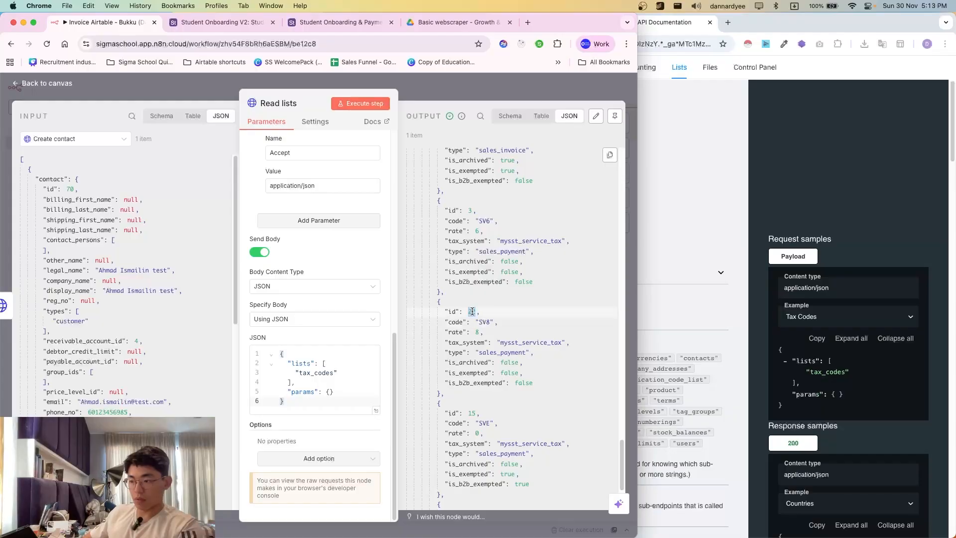
- Change the first form item's tax_code_id from 3 to 22 in the Create invoice JSON body
left_click(454, 92)
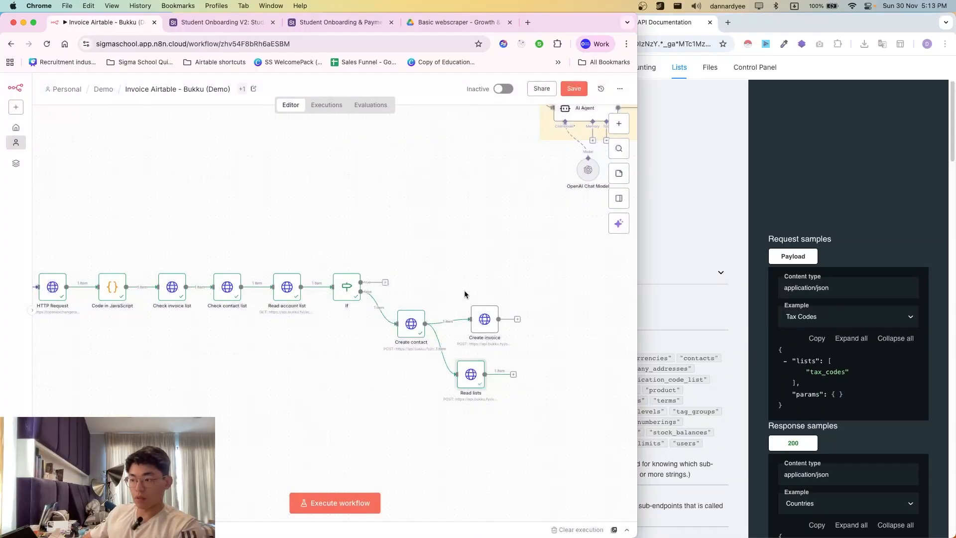
double_click(488, 330)
scroll(369, 384, "down", 5)
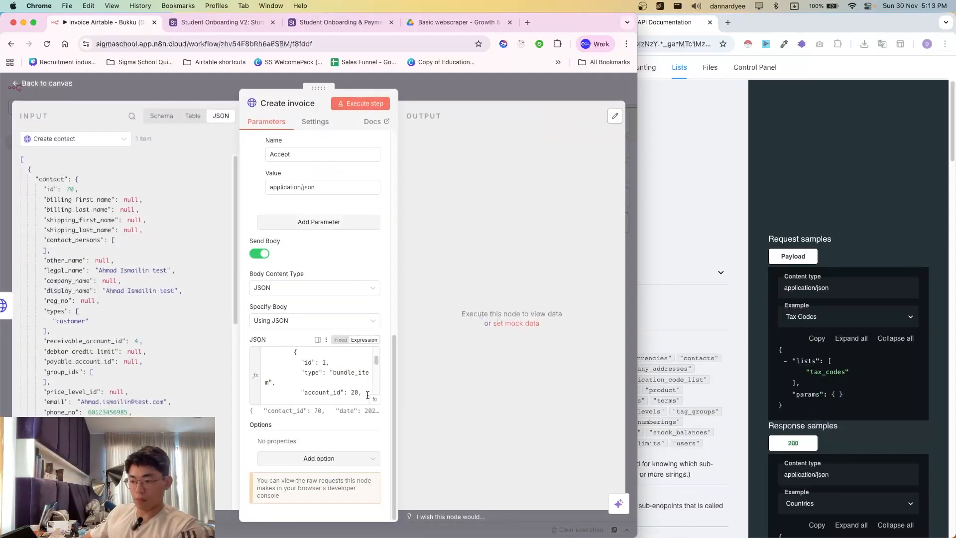
left_click(377, 398)
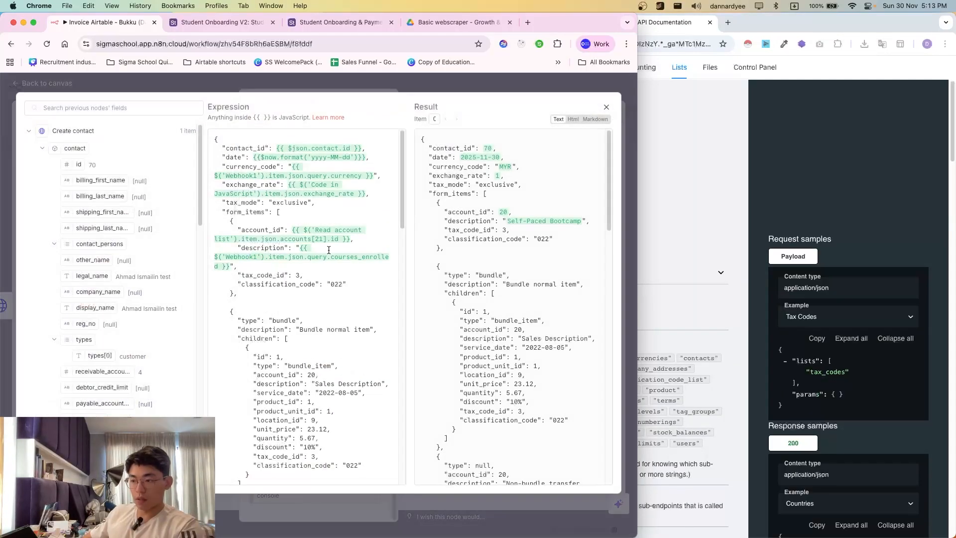
double_click(299, 277)
type("22")
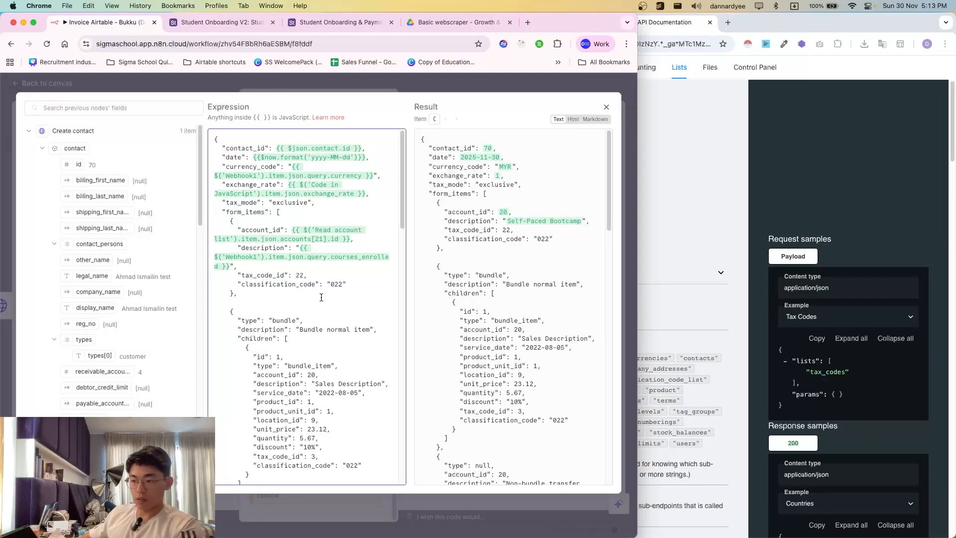
left_click_drag(242, 288, 307, 366)
left_click(306, 363)
left_click_drag(234, 285, 255, 308)
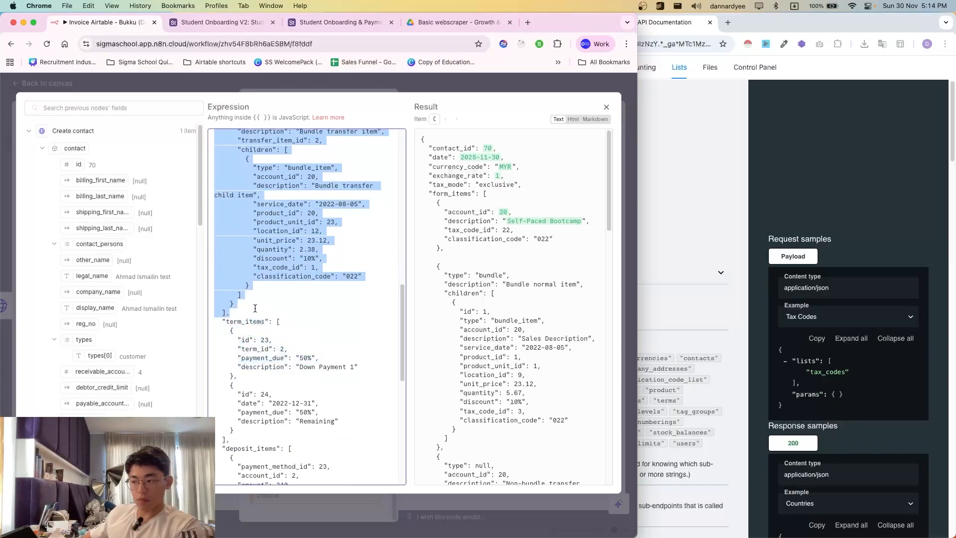
left_click(697, 311)
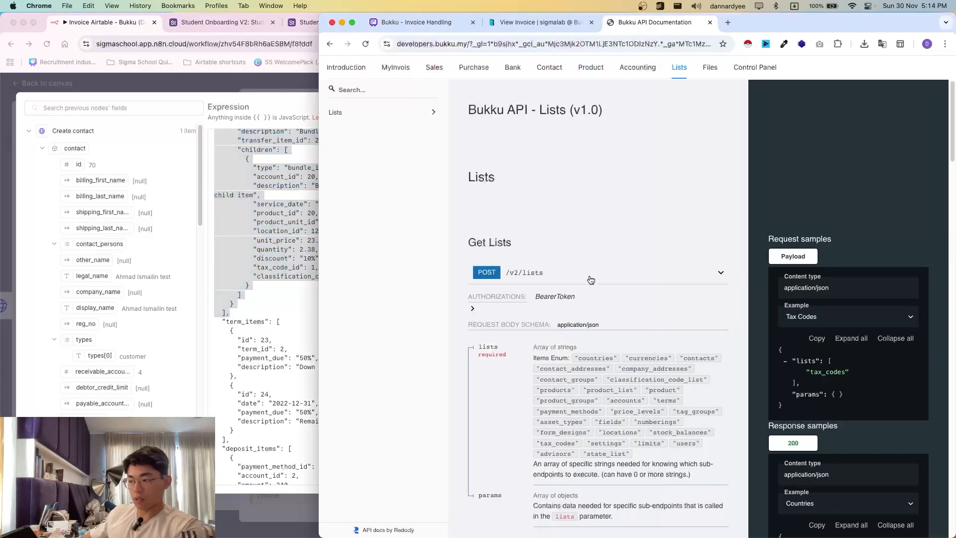
- Open the Sales > Create Invoice reference in the Bukku API docs
left_click(434, 68)
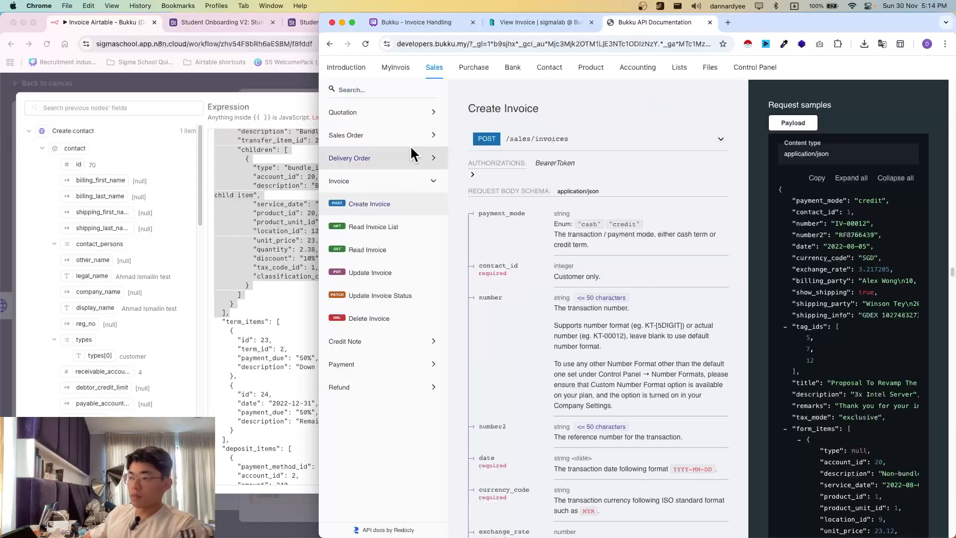
scroll(597, 278, "down", 10)
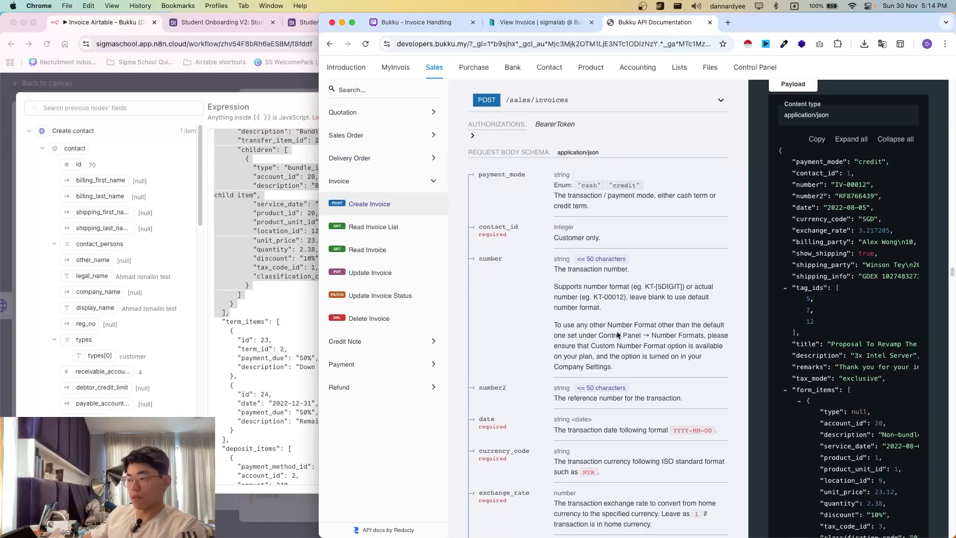
scroll(600, 381, "down", 5)
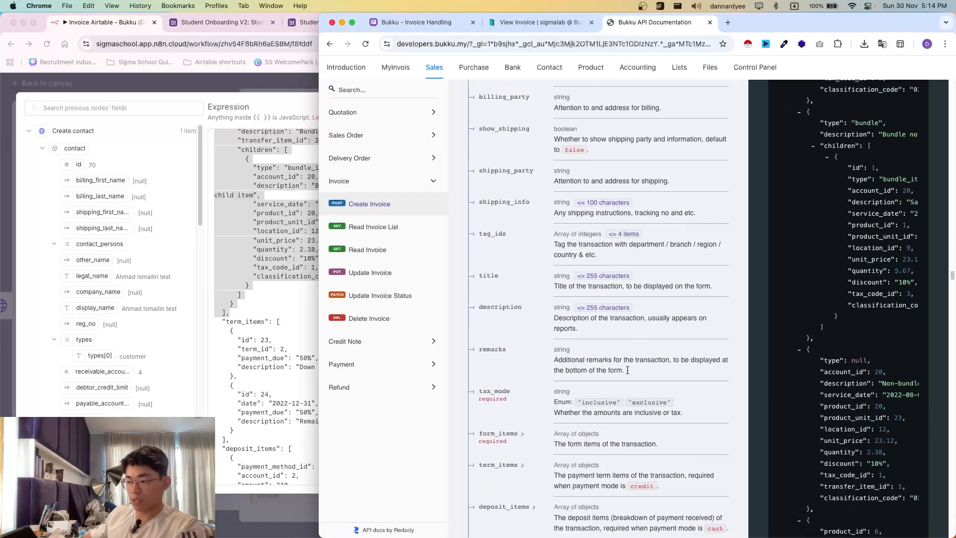
scroll(659, 393, "down", 4)
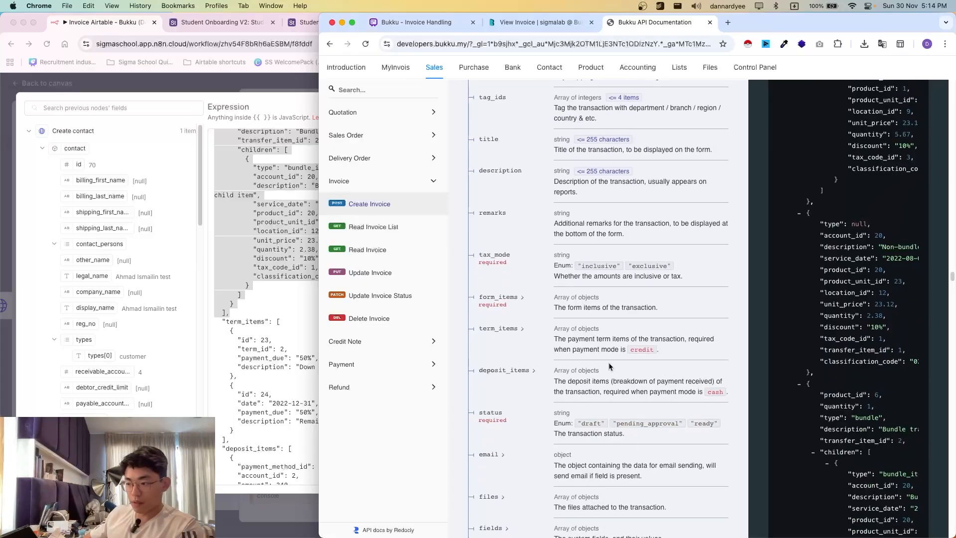
scroll(267, 336, "down", 4)
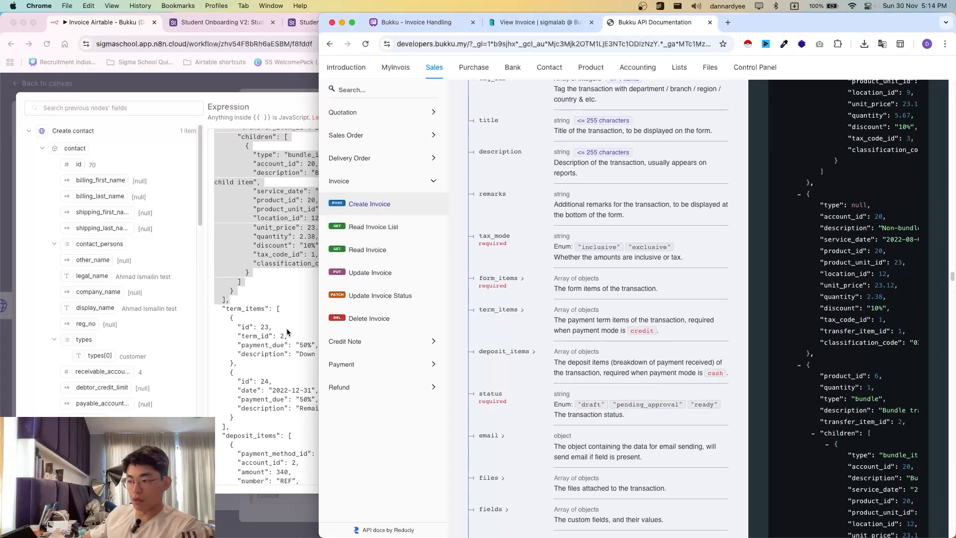
scroll(253, 365, "down", 5)
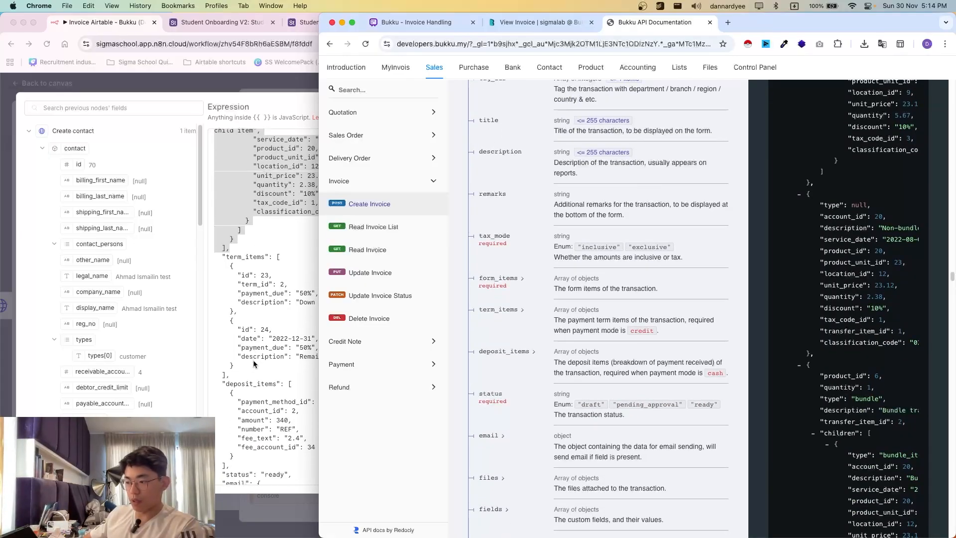
scroll(244, 368, "down", 3)
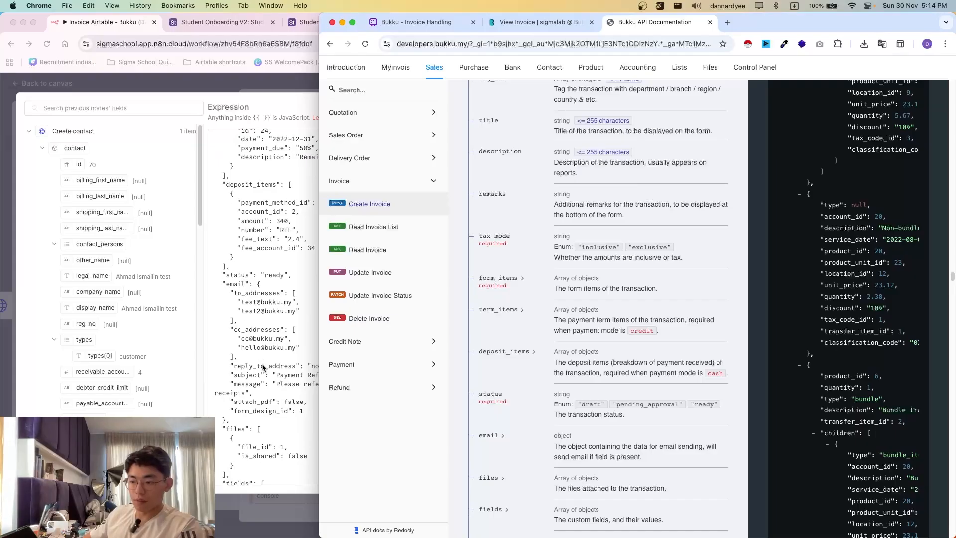
scroll(244, 368, "down", 3)
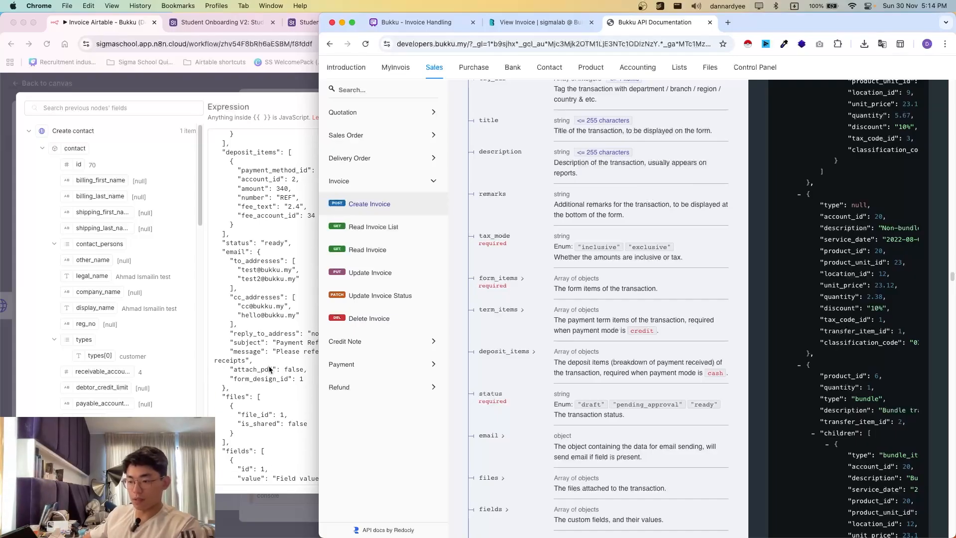
scroll(248, 243, "up", 1)
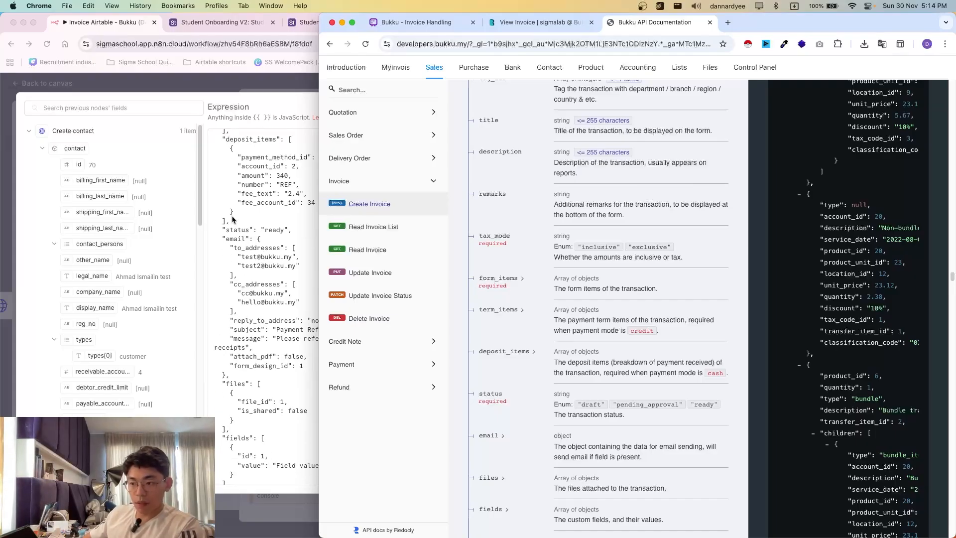
- Delete the term_items and deposit_items blocks from the n8n invoice body
left_click(233, 221)
left_click(243, 222, "shift")
key("BackSpace")
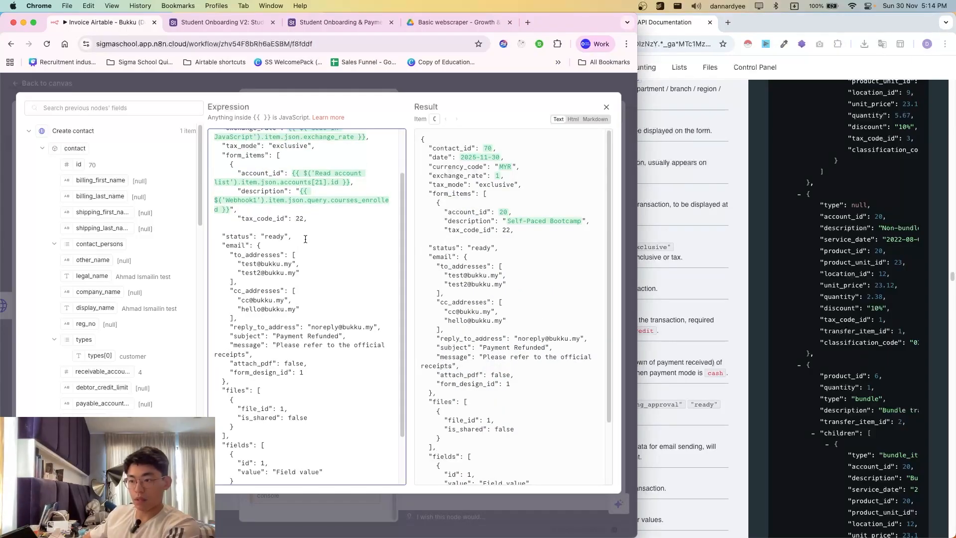
scroll(305, 239, "up", 1)
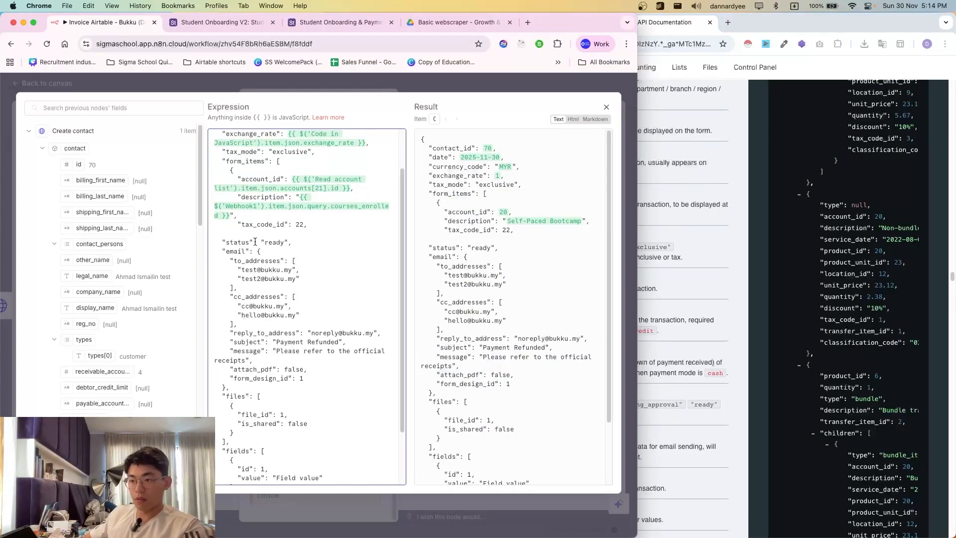
right_click(239, 228)
left_click(235, 238)
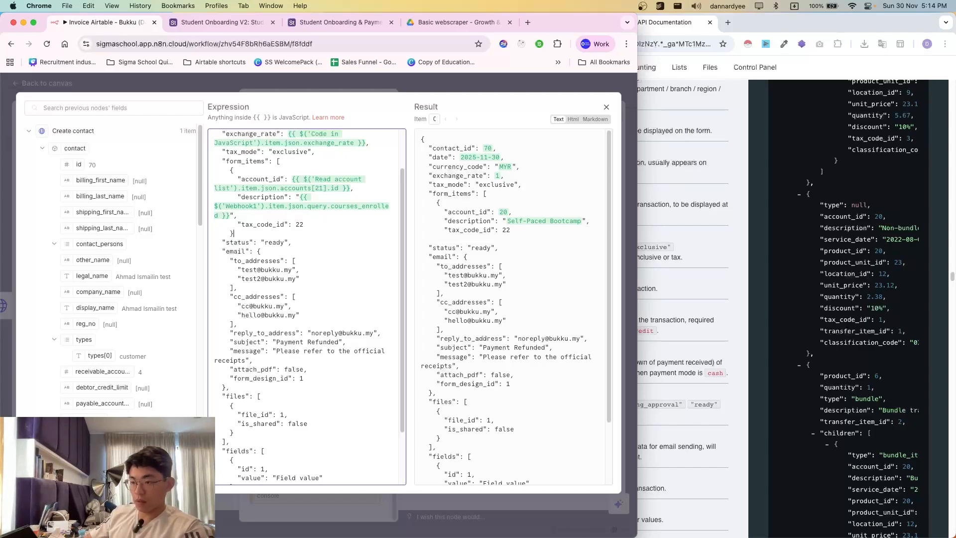
key("Return")
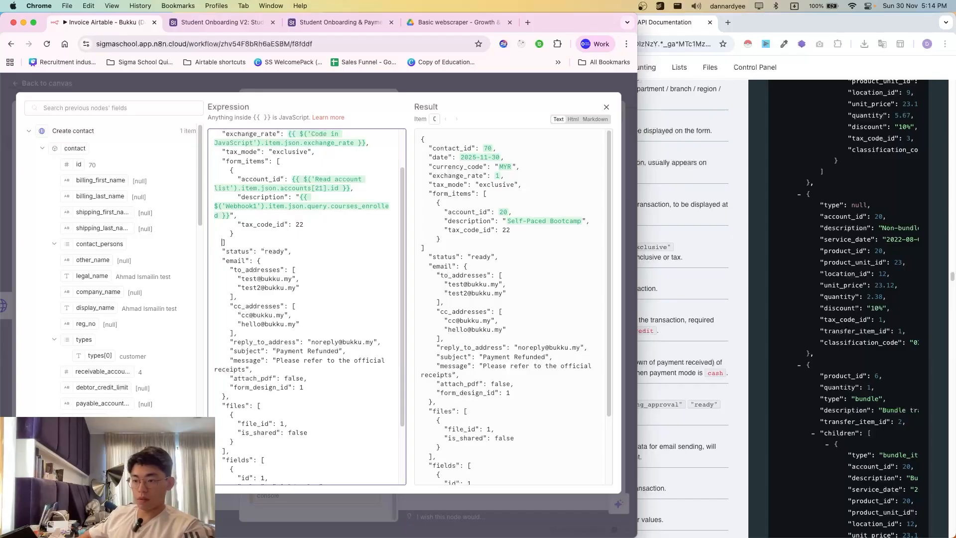
- Delete the leftover sample fields from status onward, ending the body after form_items
left_click(713, 319)
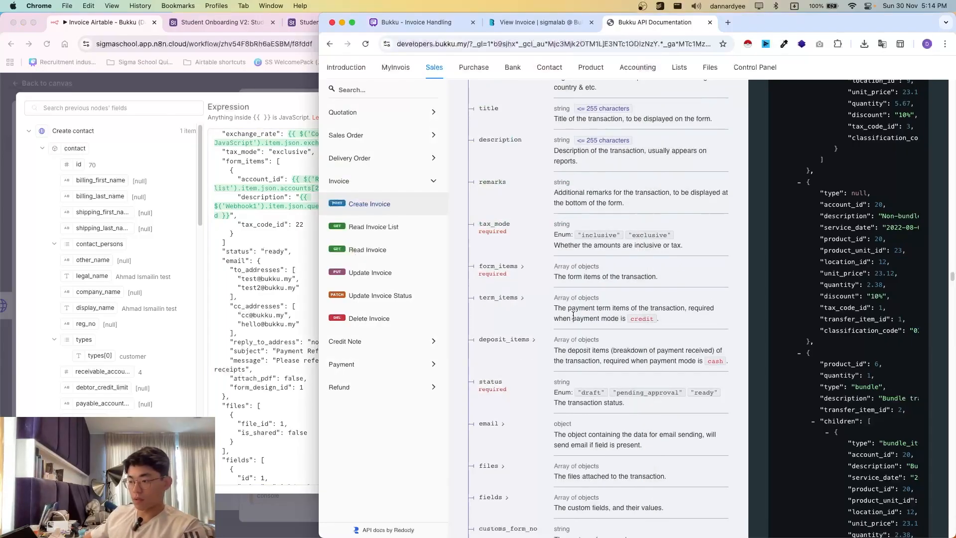
scroll(541, 397, "down", 2)
left_click(184, 257)
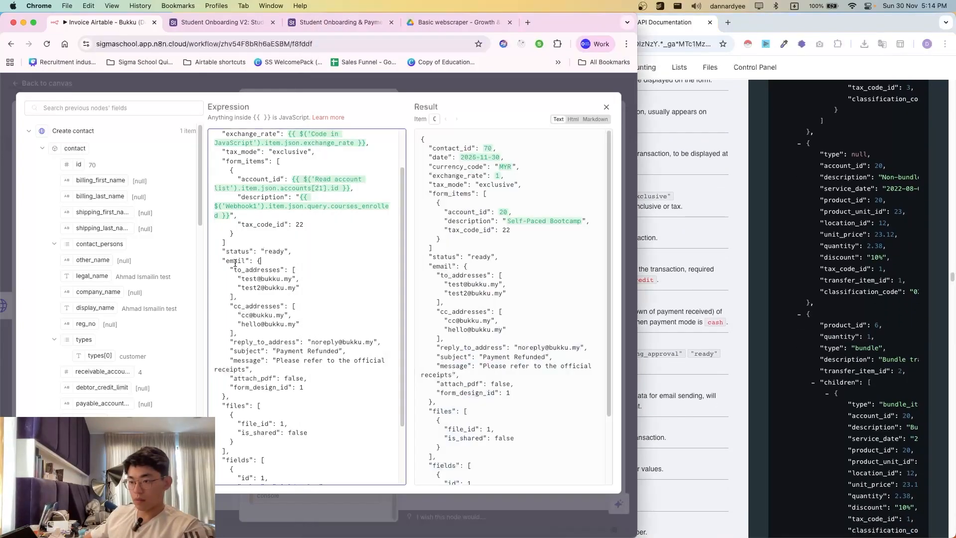
left_click(752, 395)
scroll(751, 395, "down", 3)
scroll(513, 362, "down", 5)
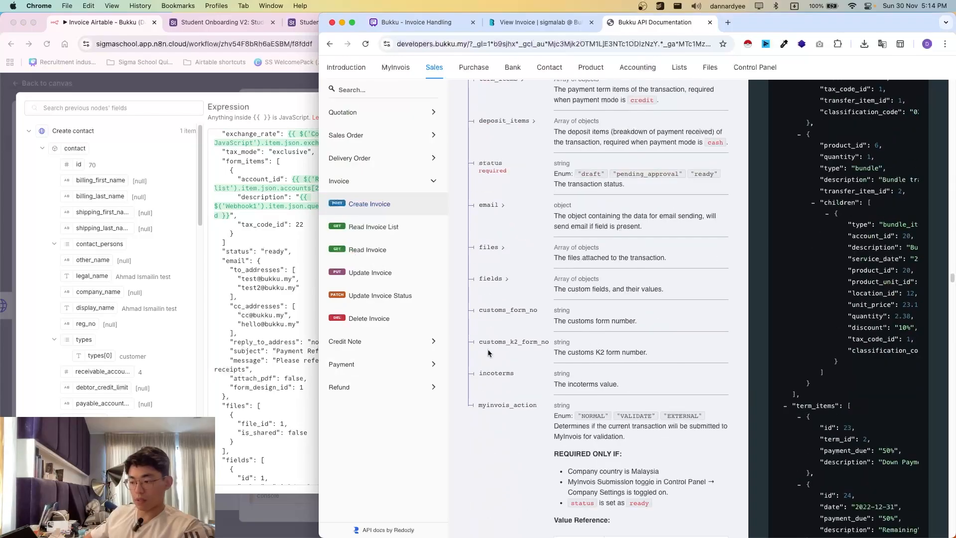
left_click(224, 253)
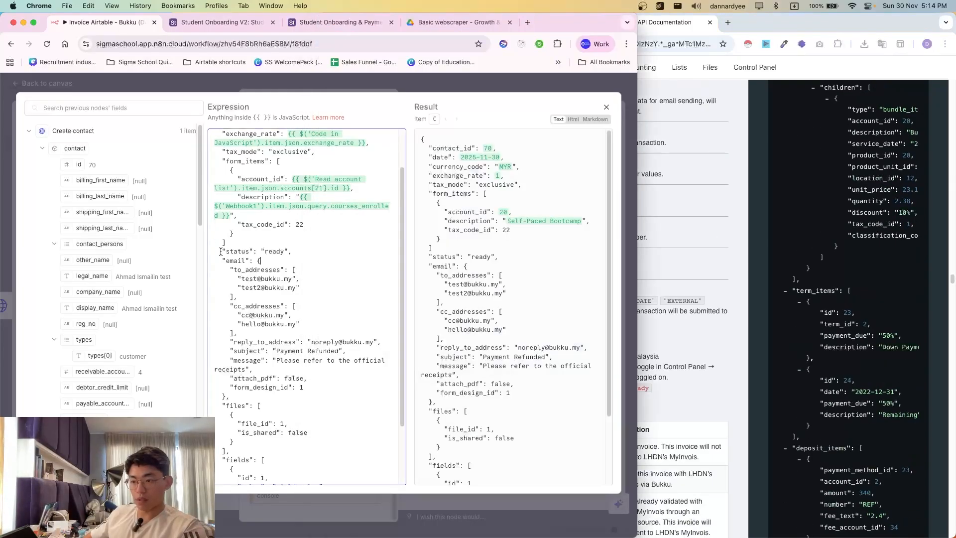
left_click_drag(221, 251, 329, 484)
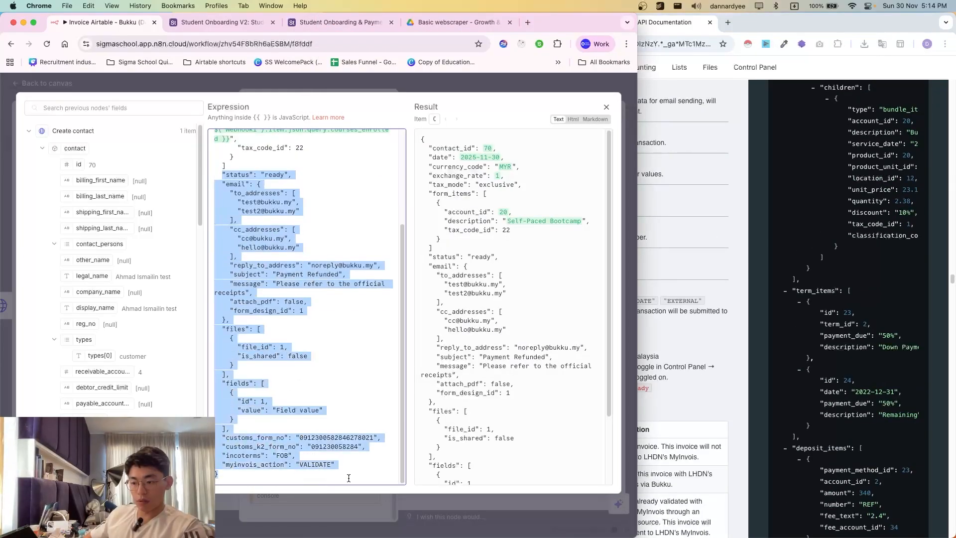
scroll(362, 465, "up", 3)
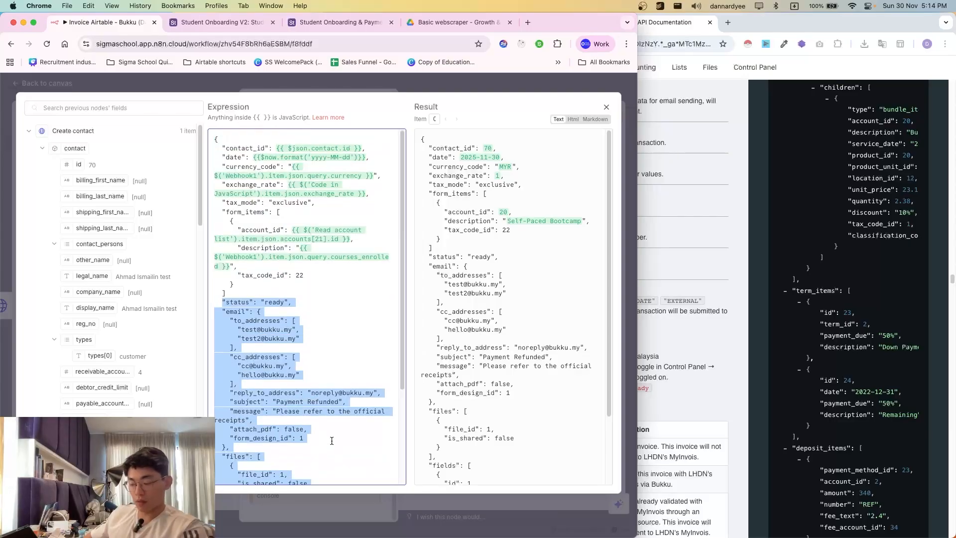
key("BackSpace")
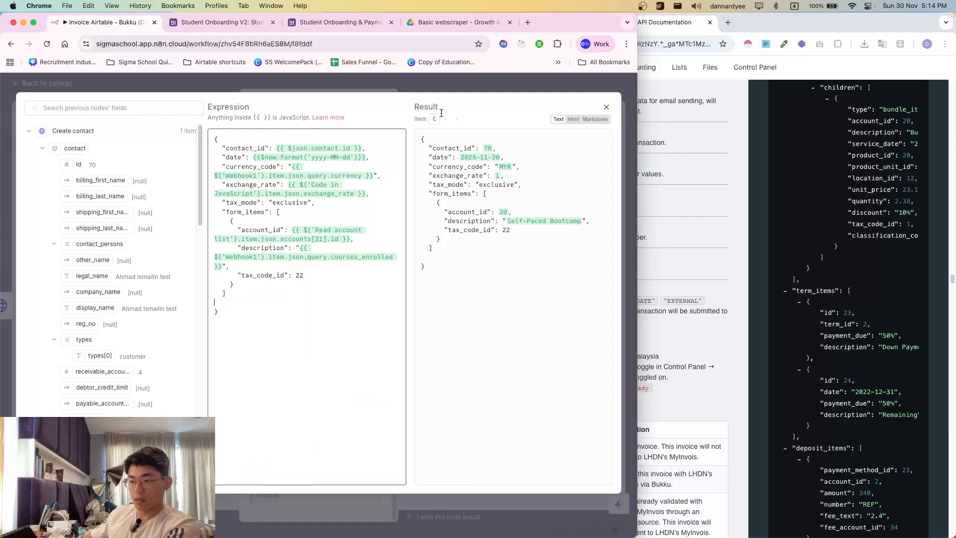
- Close the expression editor and execute the Create invoice step
left_click(461, 90)
left_click(360, 103)
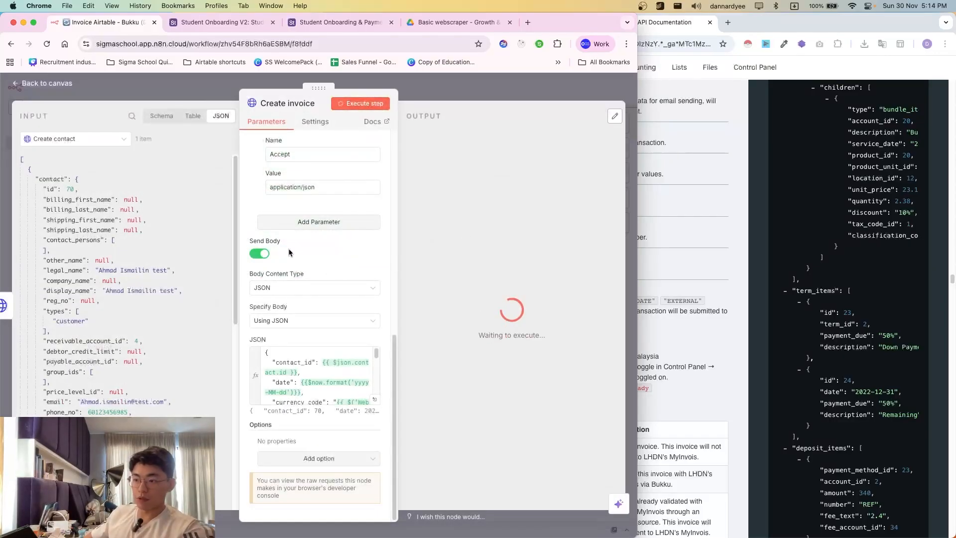
scroll(342, 259, "up", 5)
scroll(344, 269, "down", 5)
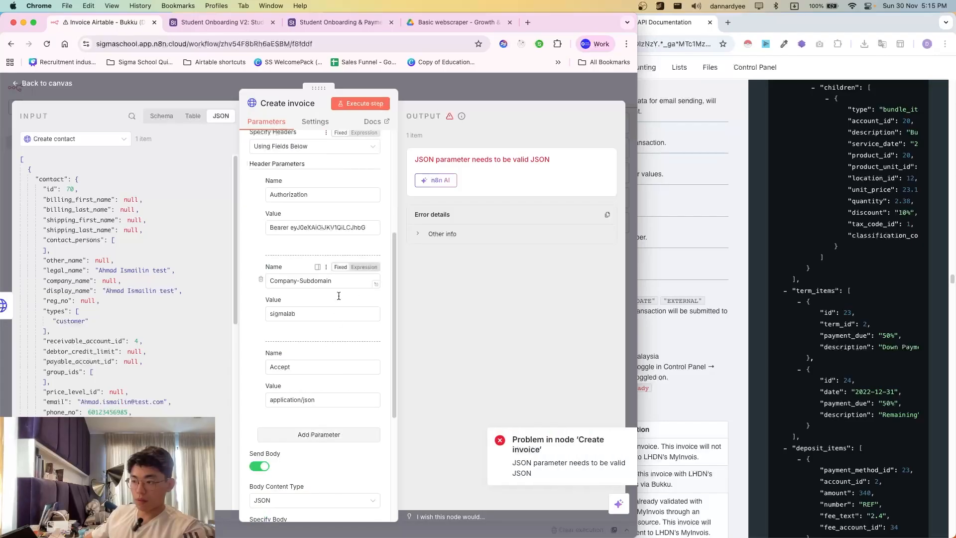
scroll(320, 393, "down", 10)
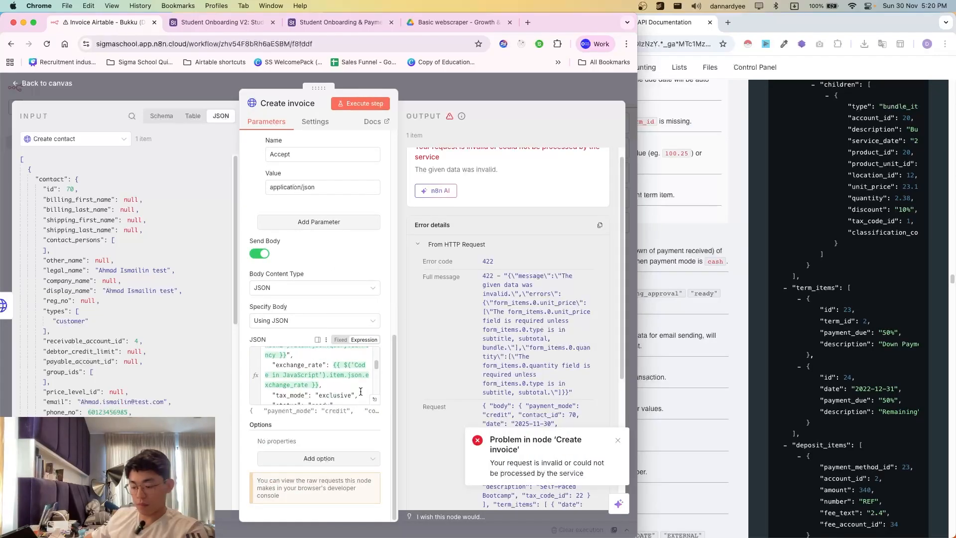
- Open the JSON body editor and expand the Webhook1 node's fields in the input list
left_click(374, 399)
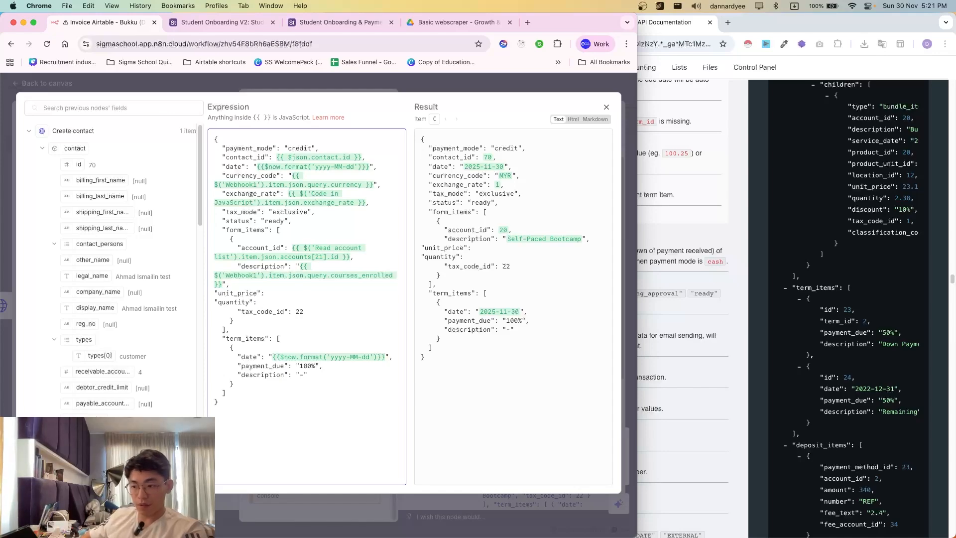
scroll(32, 339, "down", 3)
scroll(32, 339, "up", 3)
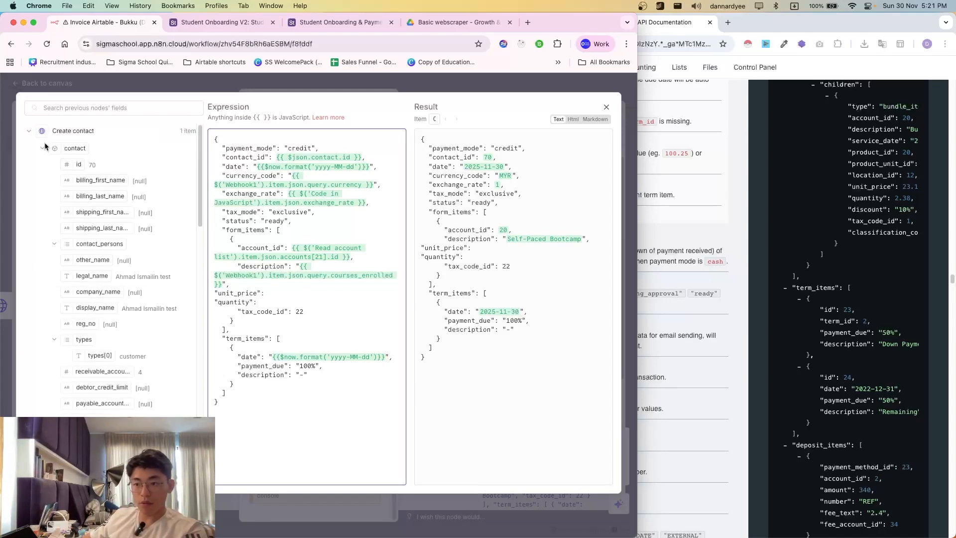
left_click(58, 135)
left_click(72, 252)
left_click(65, 248)
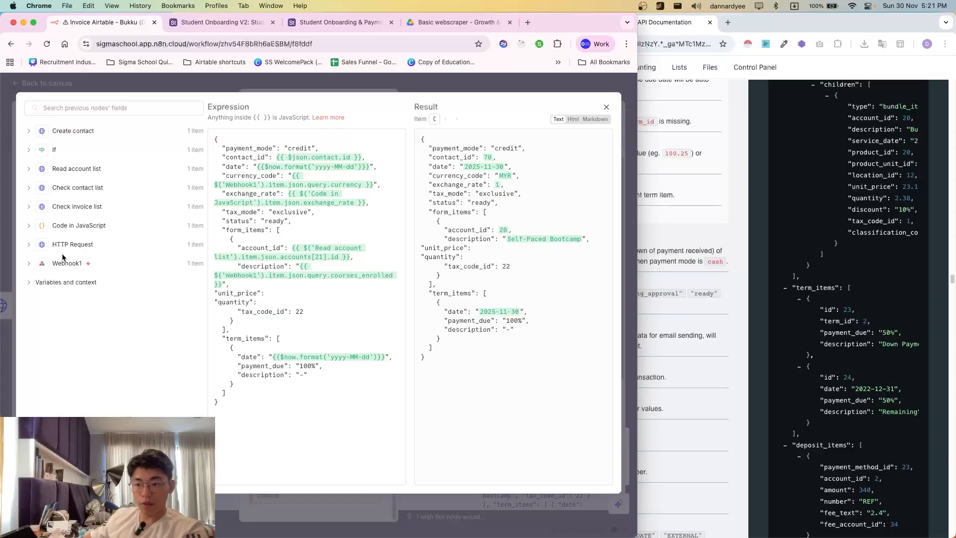
left_click(78, 271)
scroll(80, 273, "down", 5)
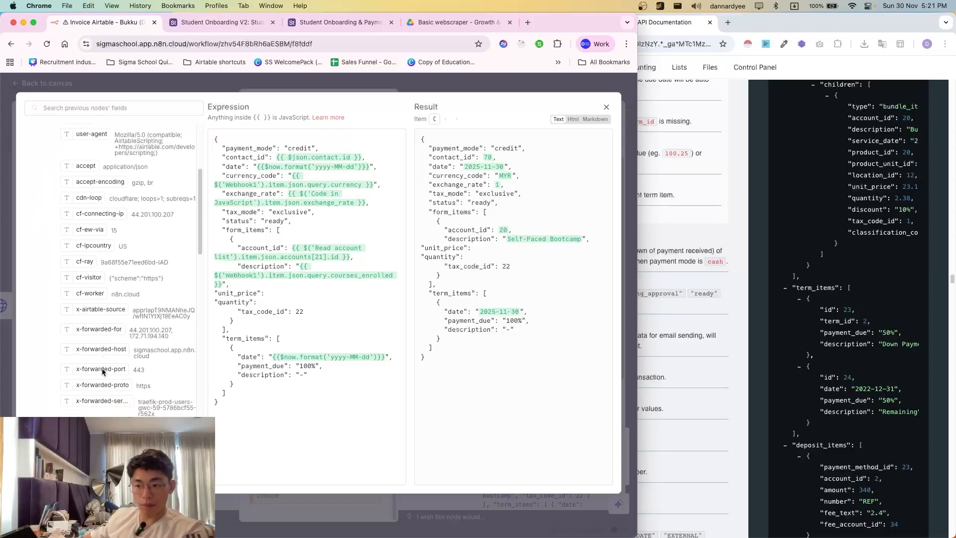
scroll(115, 344, "down", 10)
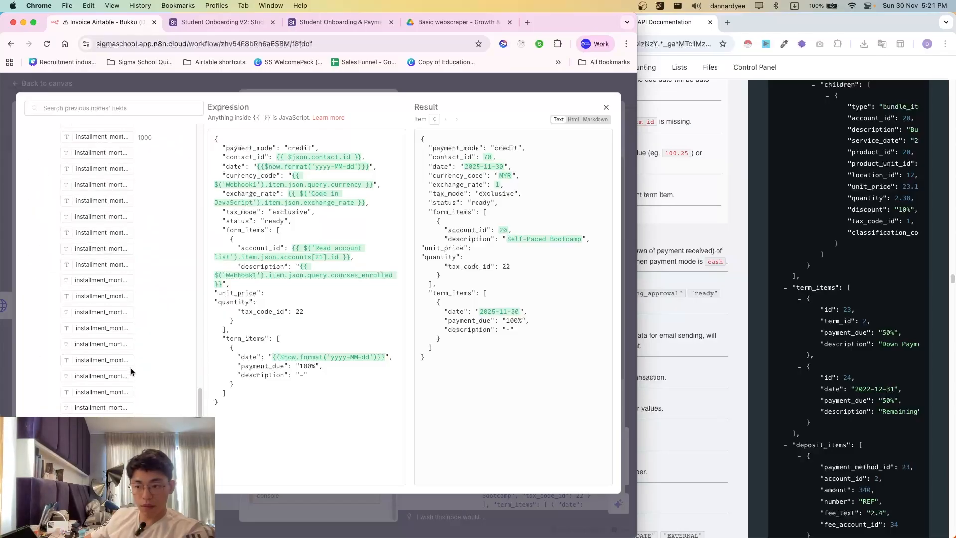
scroll(96, 304, "up", 10)
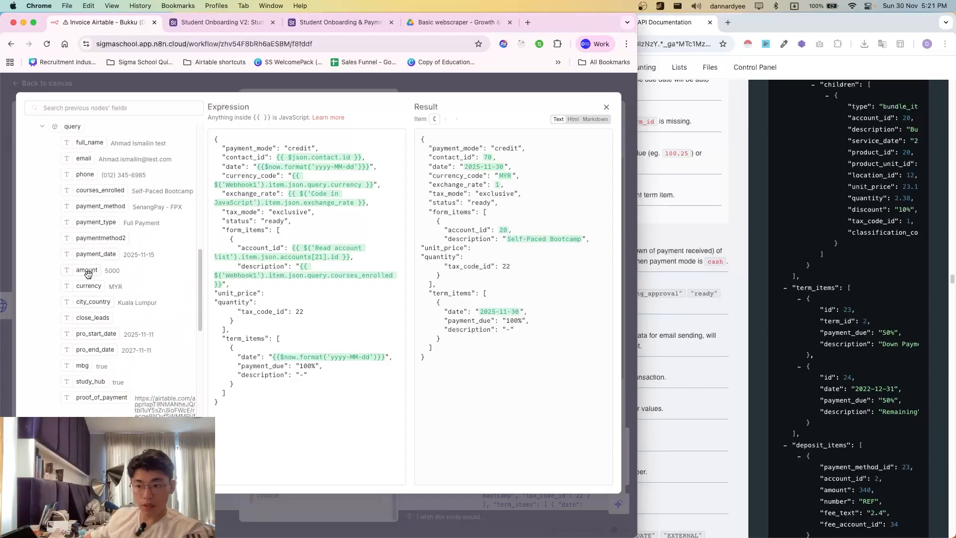
- Map the webhook amount into unit_price and remove the blank line after quantity
left_click_drag(94, 278, 277, 301)
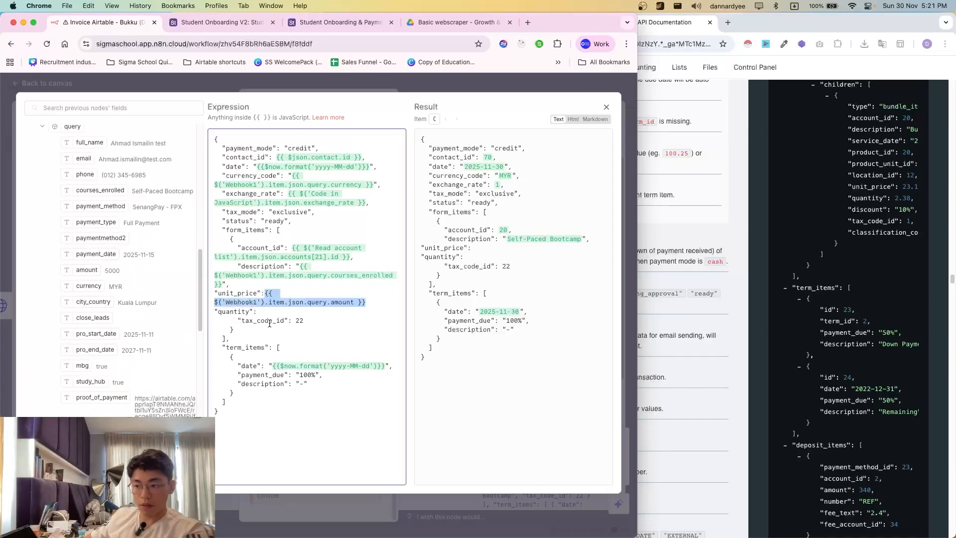
left_click(266, 294)
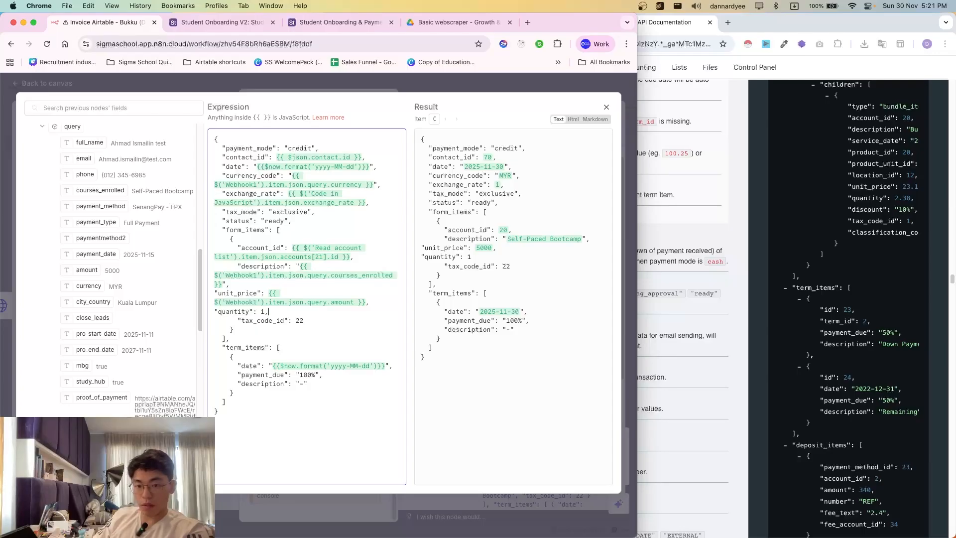
key("Return")
key("BackSpace")
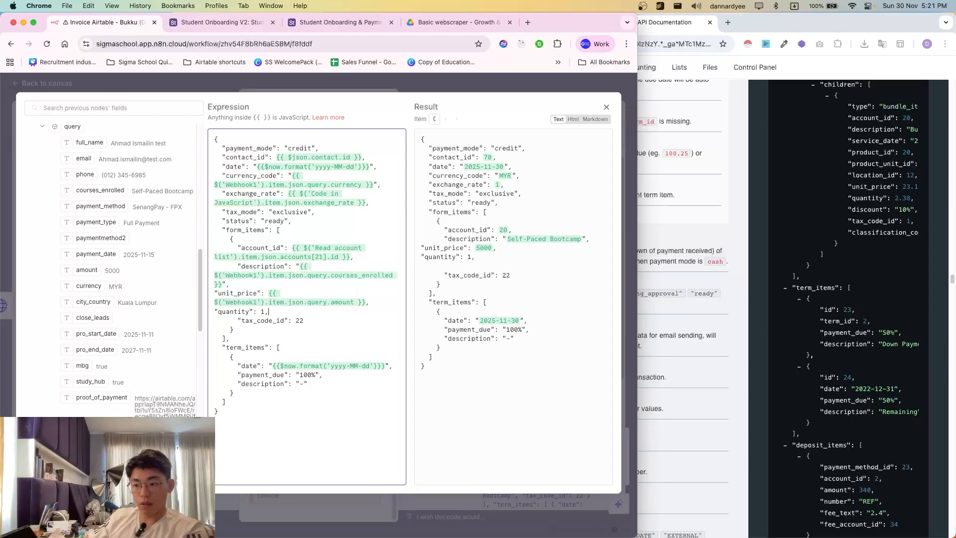
left_click(420, 88)
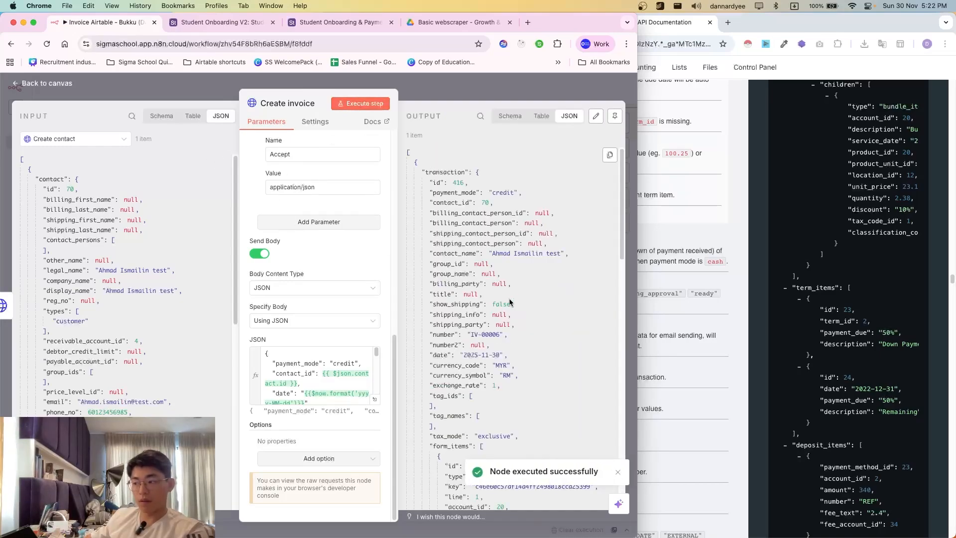
- Open the invoice JSON body in the full expression editor and check it against the API docs
scroll(497, 301, "down", 5)
scroll(529, 374, "up", 5)
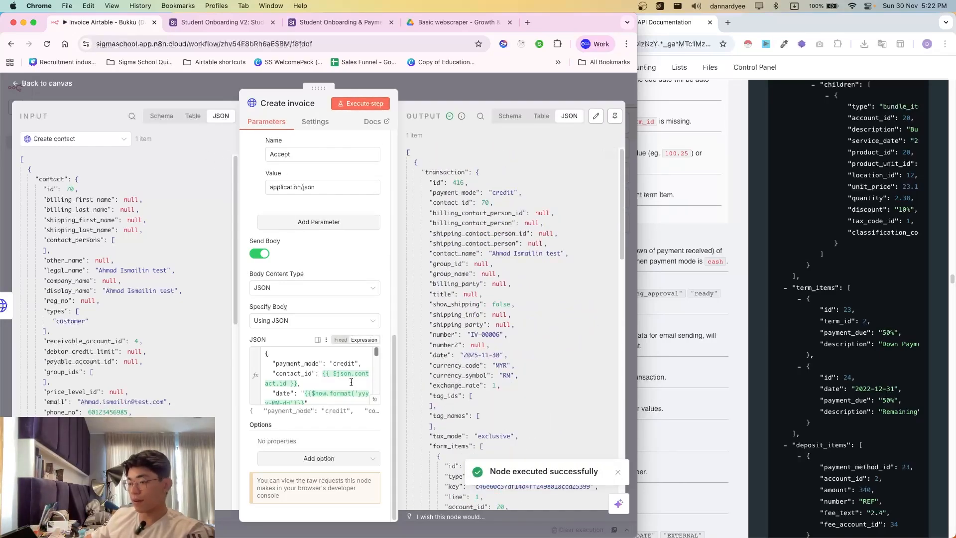
scroll(349, 382, "down", 2)
left_click(374, 399)
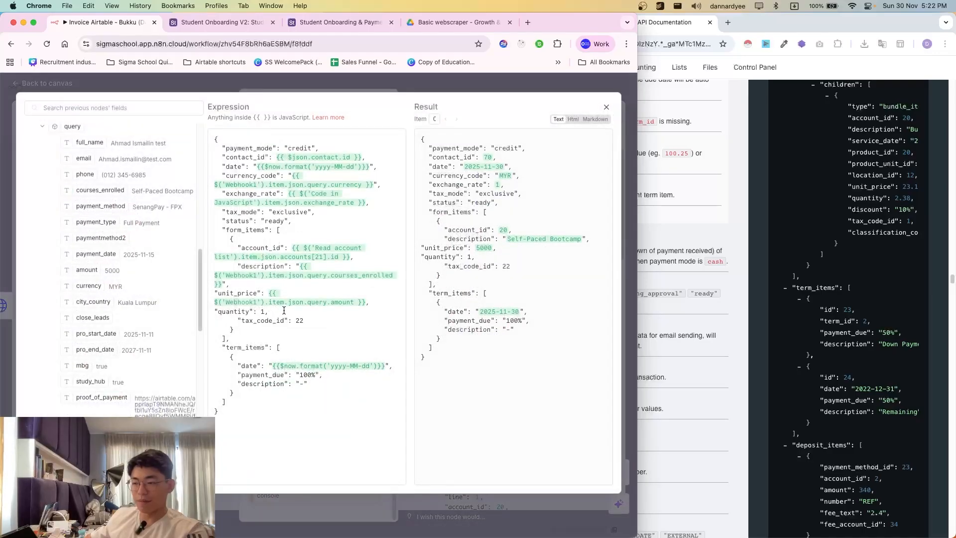
left_click_drag(249, 178, 311, 404)
left_click_drag(312, 409, 241, 185)
left_click(241, 184)
left_click(824, 320)
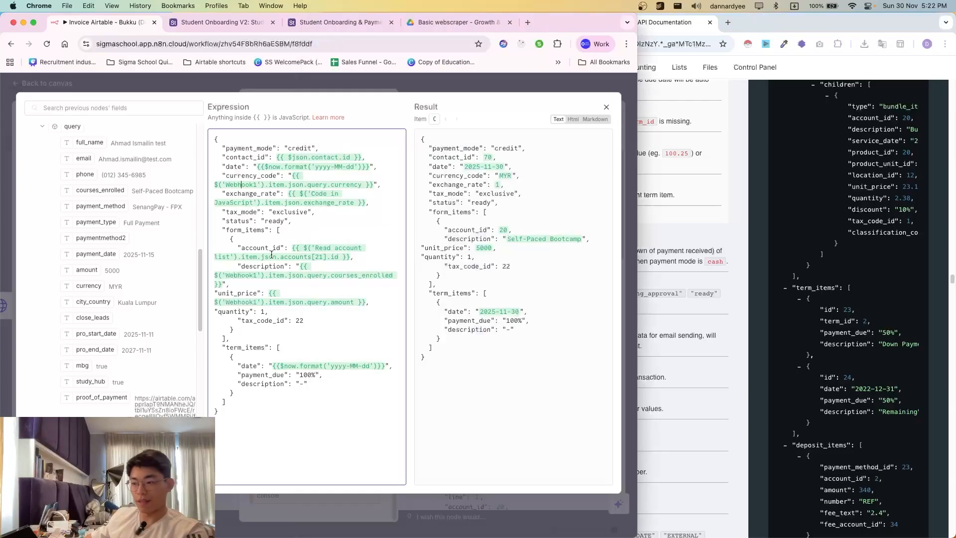
left_click(277, 360)
- Review the form_items section and the fields from exchange_rate through term_items
left_click_drag(261, 221, 279, 338)
left_click_drag(301, 391, 237, 174)
left_click(238, 174)
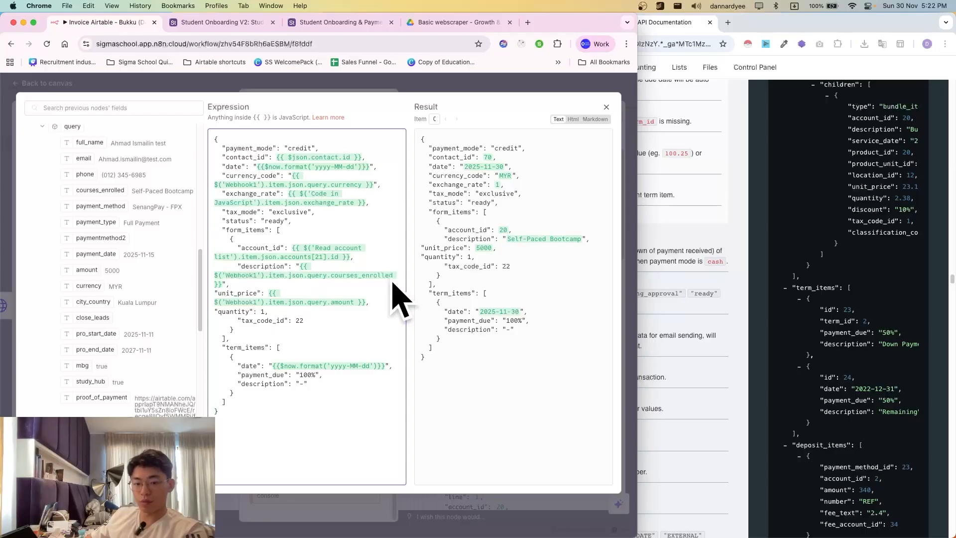
left_click(520, 342)
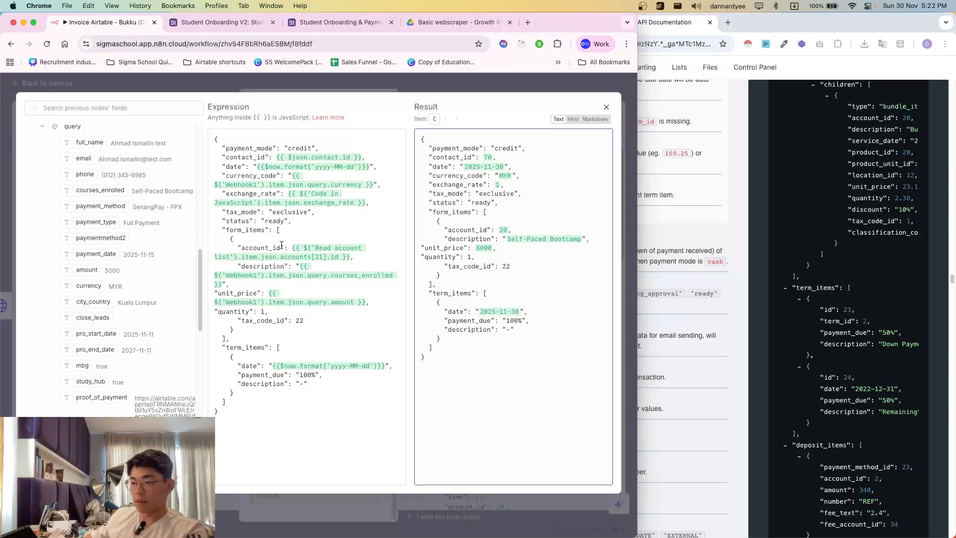
left_click(269, 230)
mouse_move(262, 215)
left_mouse_down()
mouse_move(300, 369)
mouse_move(262, 230)
left_mouse_up()
left_click_drag(249, 193, 280, 345)
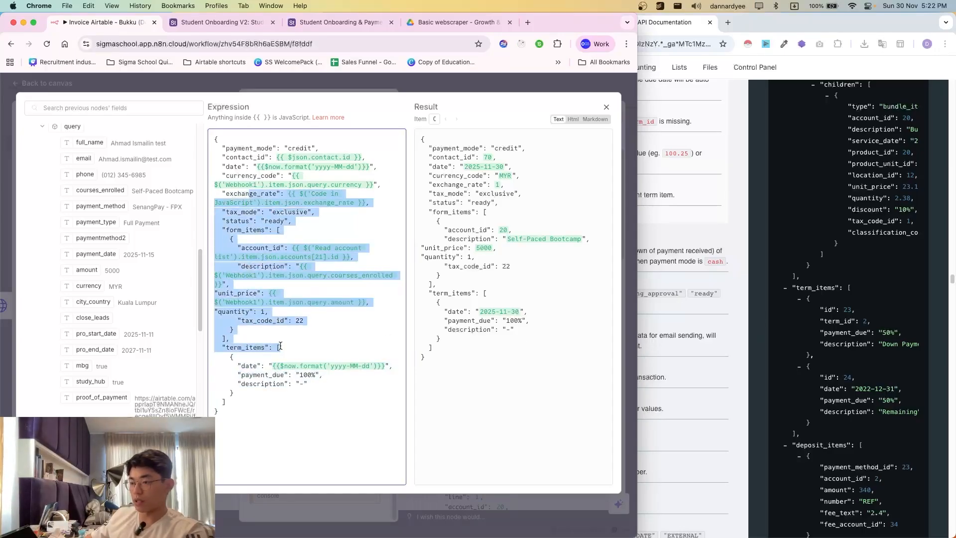
left_click(280, 346)
left_click_drag(273, 405, 243, 167)
left_click(243, 166)
- Discard the unsaved invoice page in Bukku and go to the Sales invoice list
left_click(729, 356)
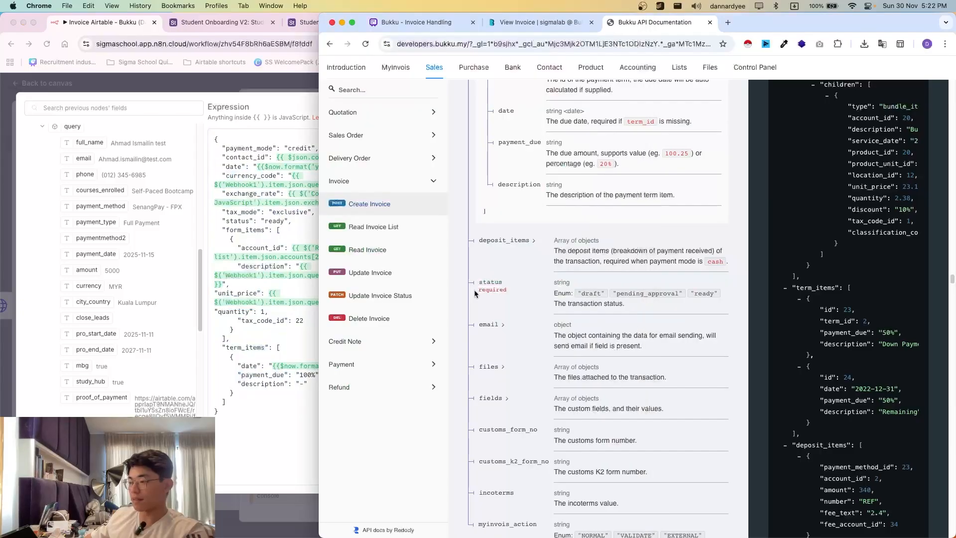
key("ctrl+shift+Tab")
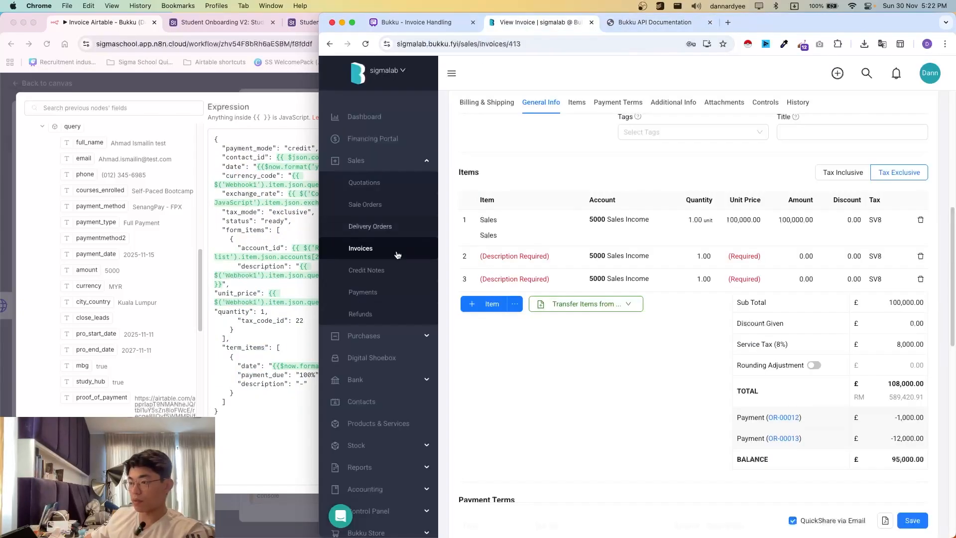
left_click(363, 248)
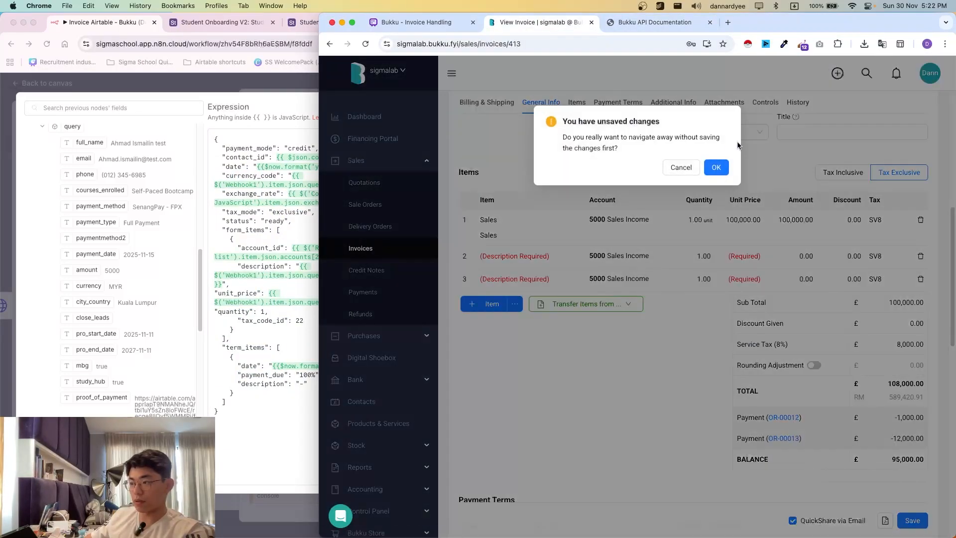
left_click(707, 170)
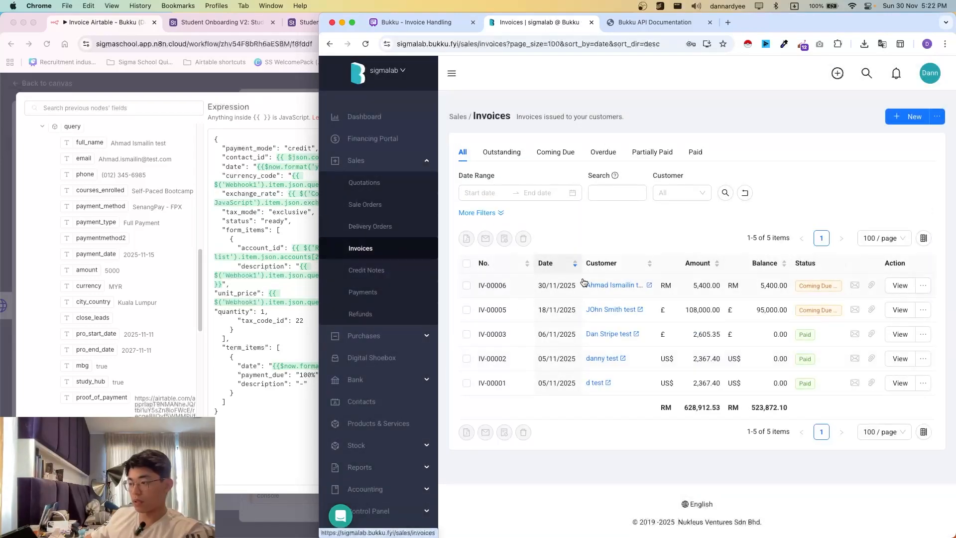
- Open invoice IV-00006 and check its Self-Paced Bootcamp line at 5,000.00 and RM 5,400.00 total
left_click(720, 288)
scroll(628, 368, "down", 5)
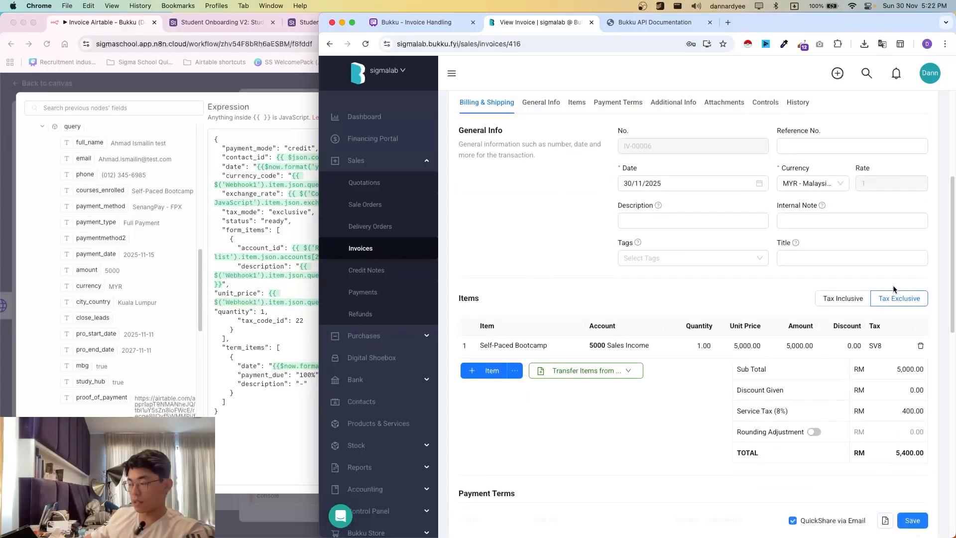
left_click(877, 348)
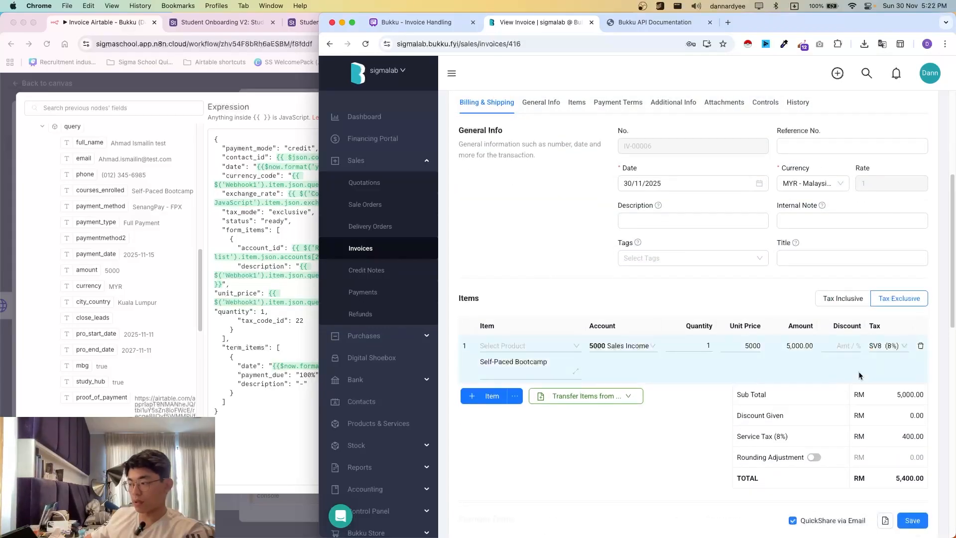
scroll(891, 398, "down", 2)
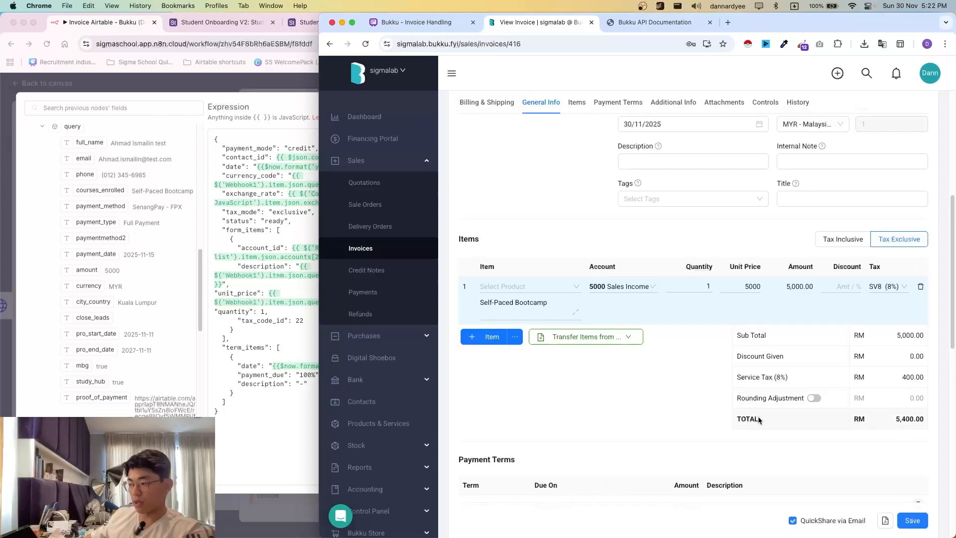
left_click(759, 419)
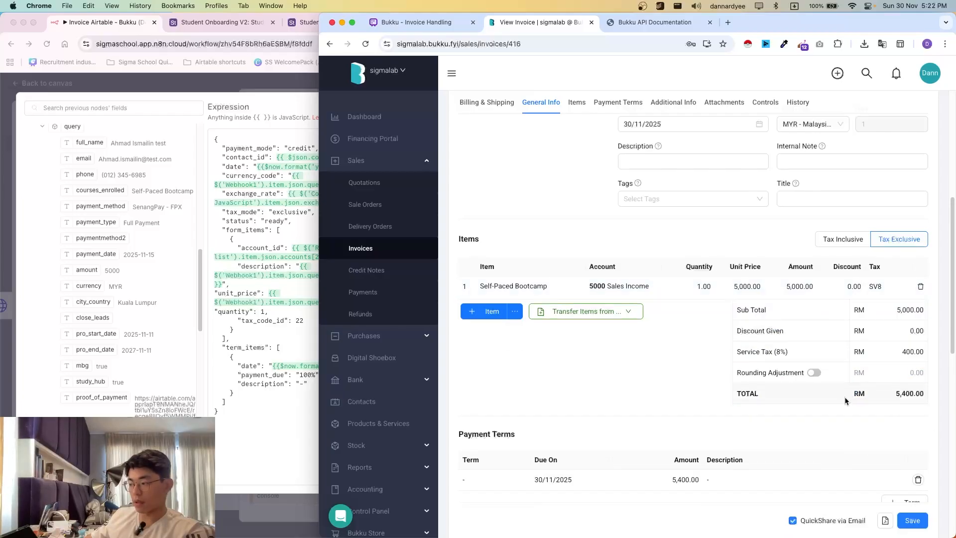
mouse_move(844, 401)
left_mouse_down()
mouse_move(929, 404)
mouse_move(844, 400)
left_mouse_up()
left_click(919, 412)
left_click(845, 423)
scroll(722, 404, "down", 5)
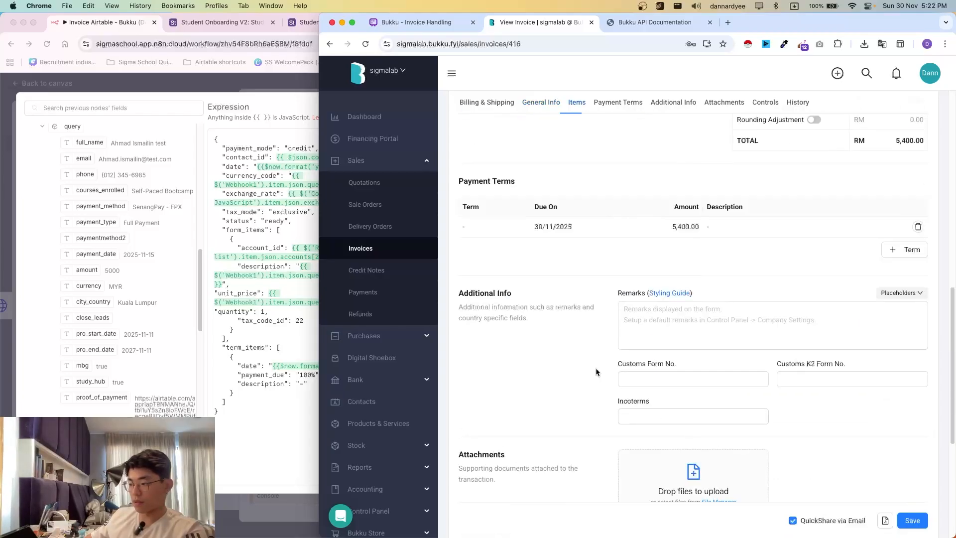
scroll(724, 363, "up", 6)
- Close the expression editor and Create invoice panel, then pan the canvas right
left_click(242, 167)
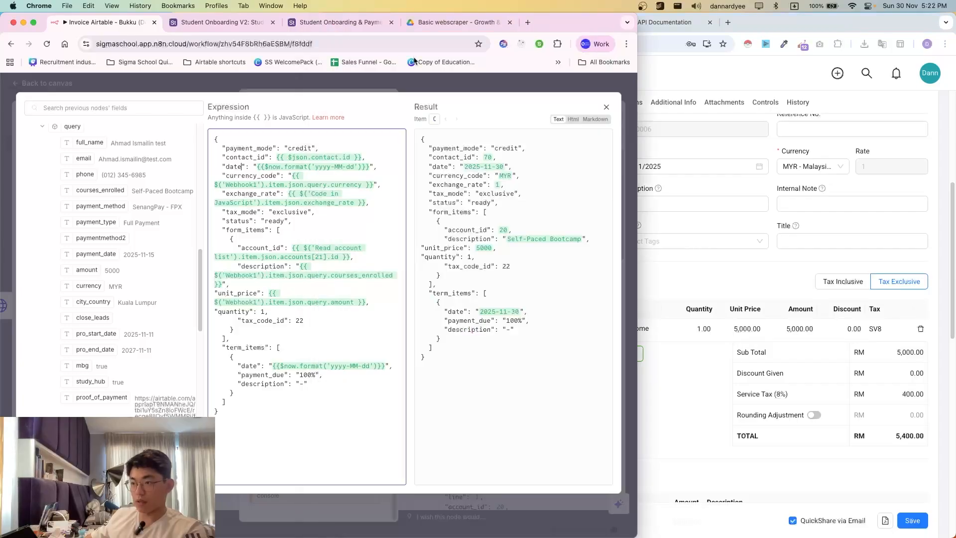
left_click(483, 89)
left_click(506, 92)
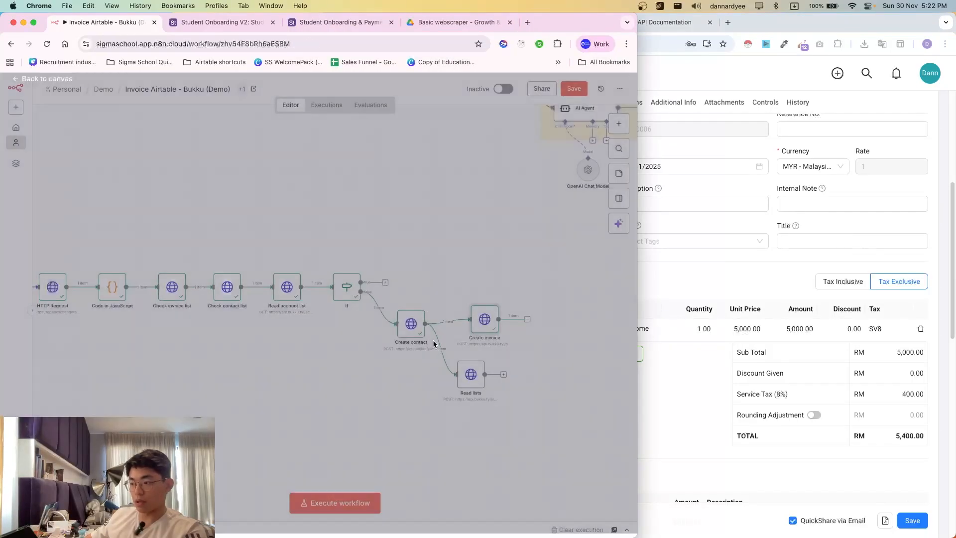
scroll(421, 347, "right", 3)
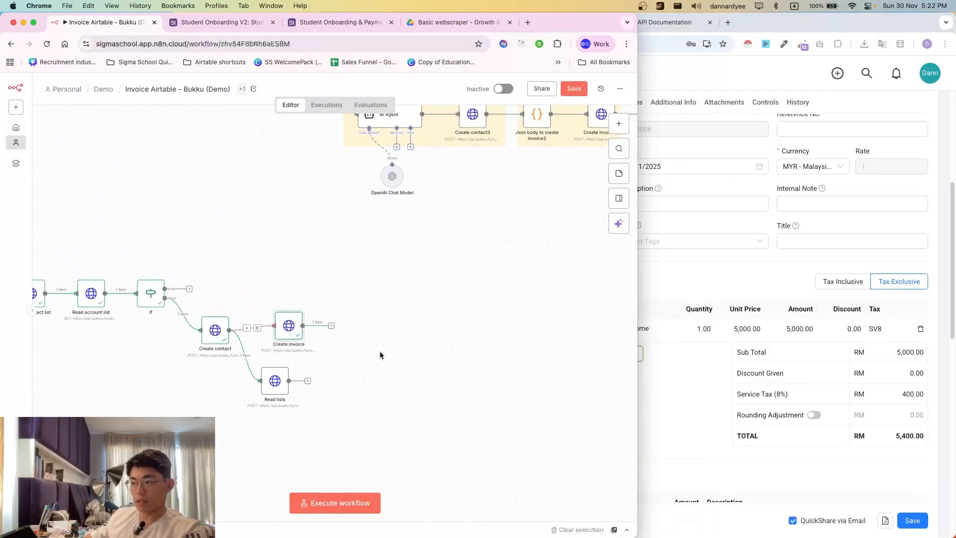
scroll(397, 357, "right", 5)
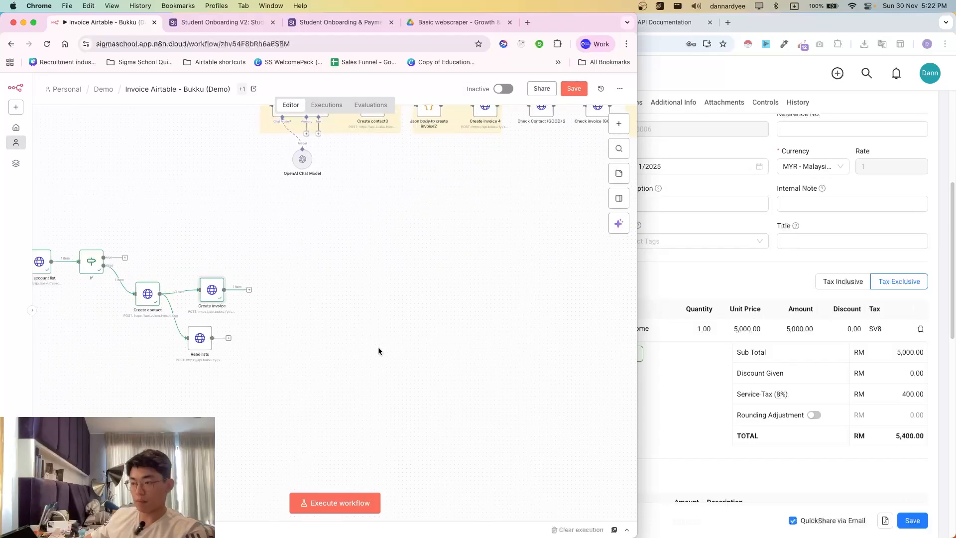
scroll(431, 310, "right", 2)
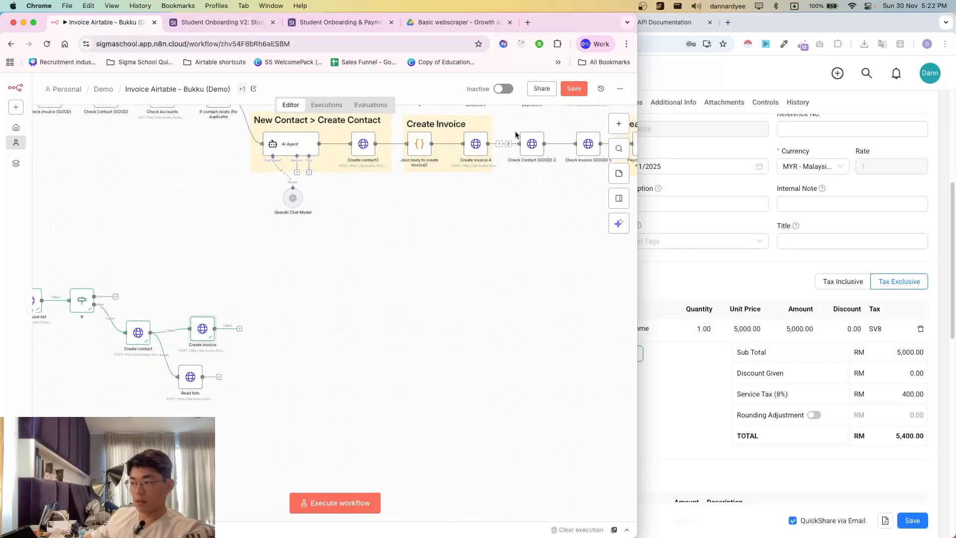
scroll(390, 327, "right", 1)
scroll(389, 327, "right", 3)
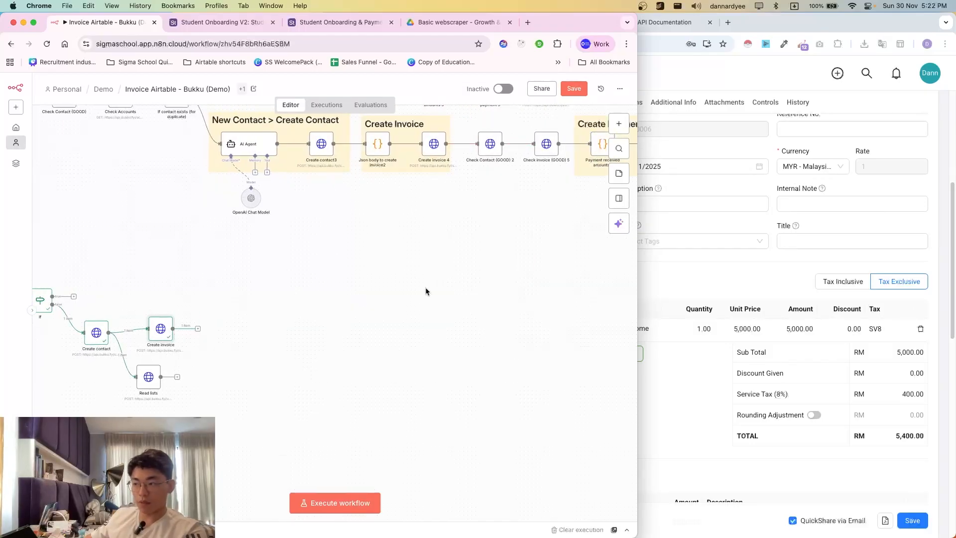
- Select the Check Contact (GOOD) 2 and Check invoice (GOOD) 5 nodes, then switch to the Bukku API docs
left_click_drag(463, 124, 569, 186)
scroll(198, 298, "down", 2)
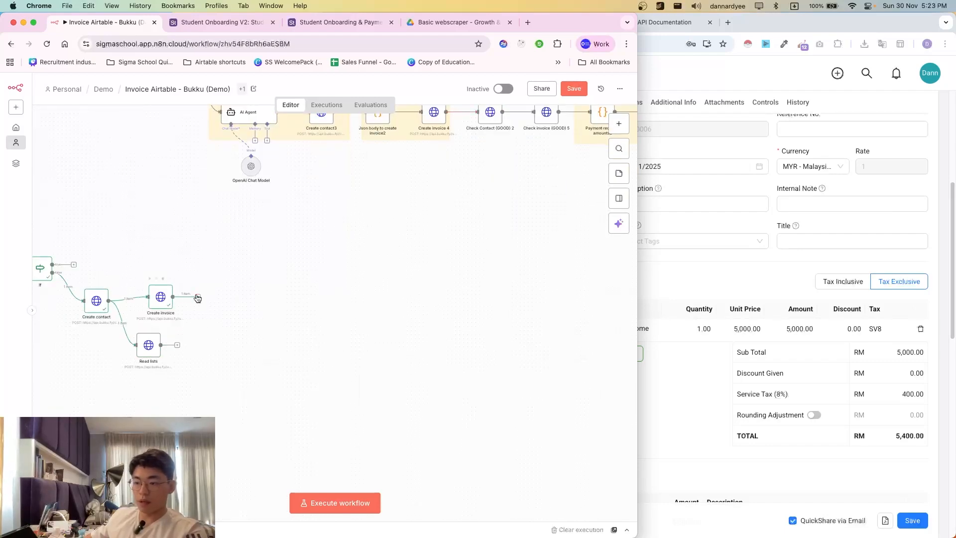
left_click(699, 251)
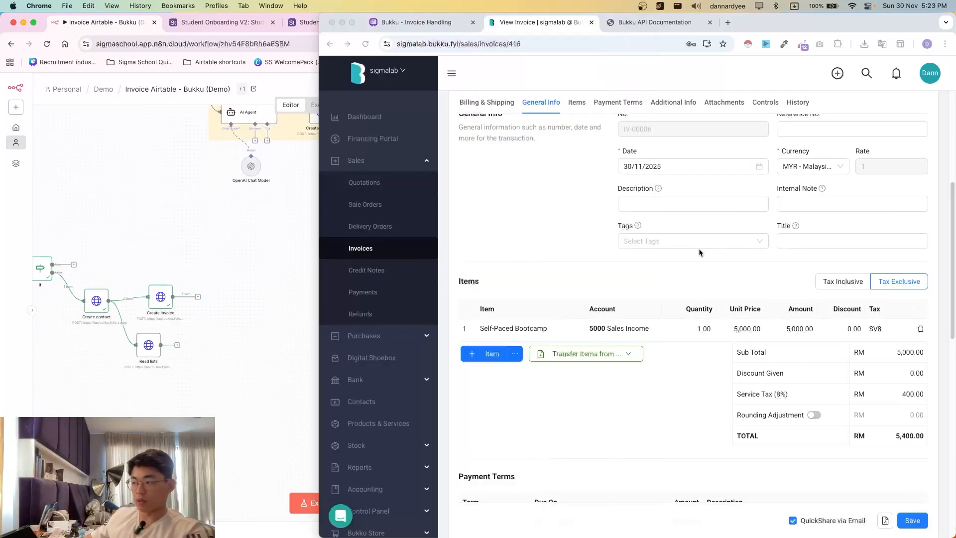
left_click(639, 28)
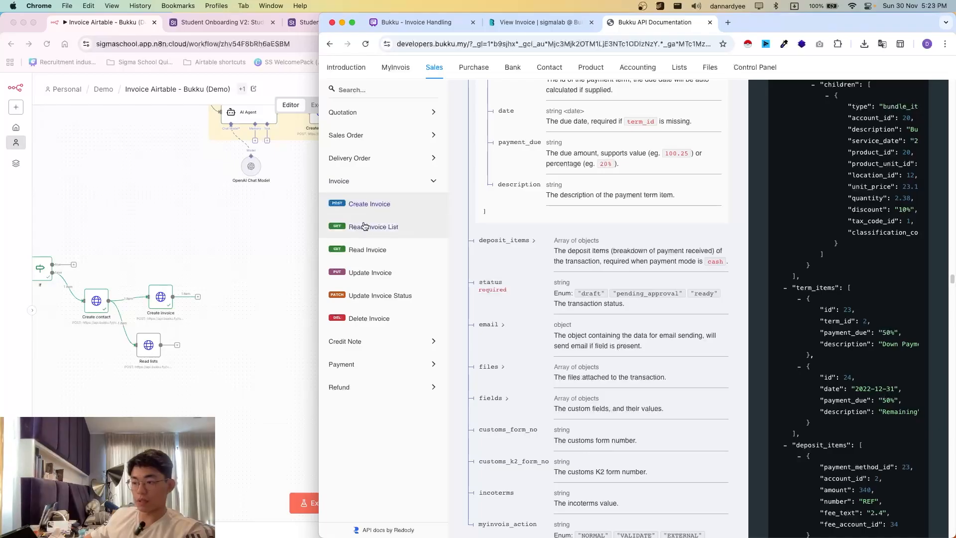
- Copy the staging server URL of Bukku's Read Invoice GET /sales/invoices/{transactionId} endpoint
left_click(369, 251)
left_click(662, 141)
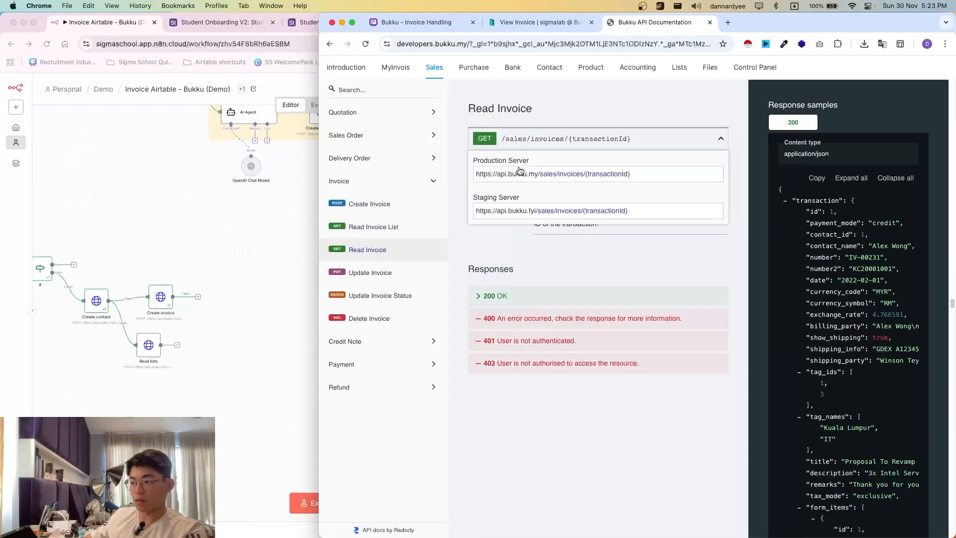
left_click(641, 217)
key("super+c")
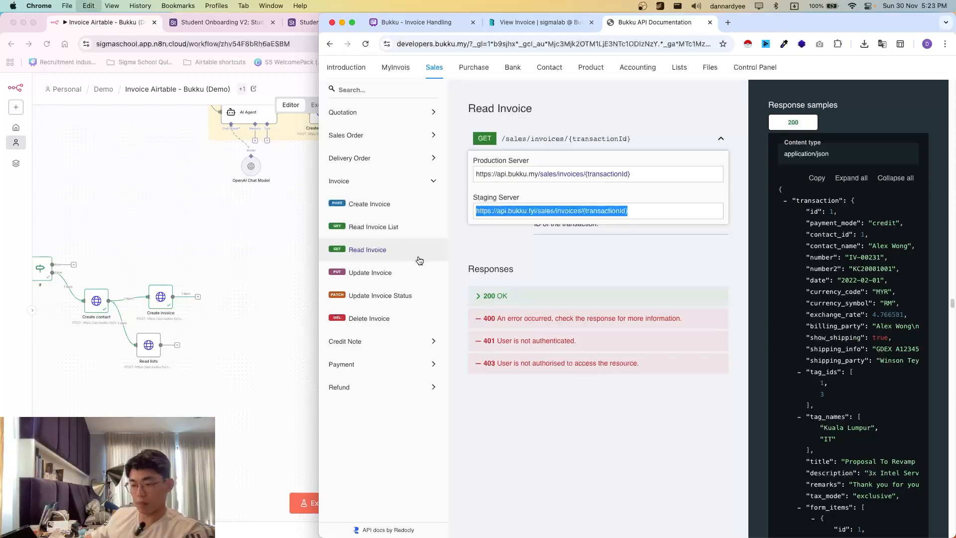
left_click(225, 329)
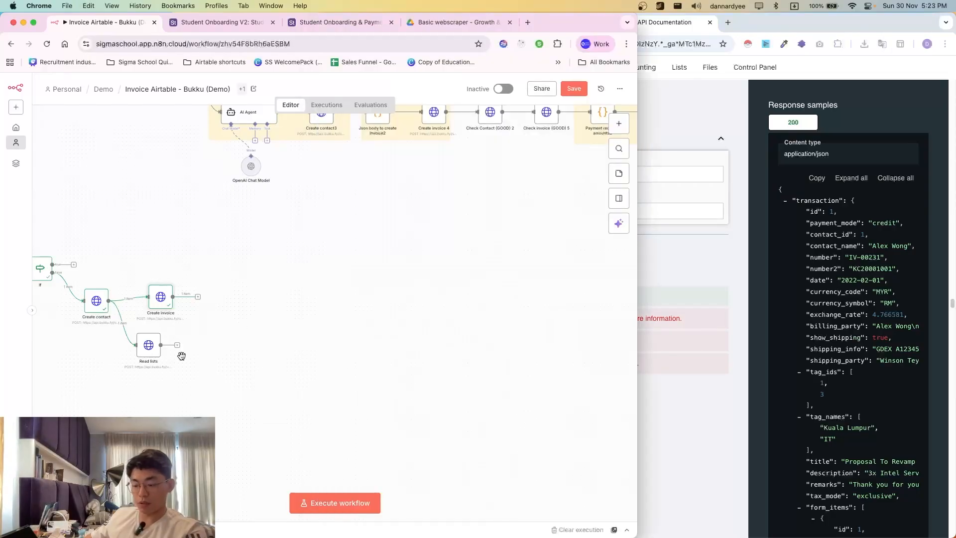
- Duplicate the Create invoice node and paste the Read Invoice staging URL as its request URL
key("super+d")
left_click_drag(185, 335, 225, 299)
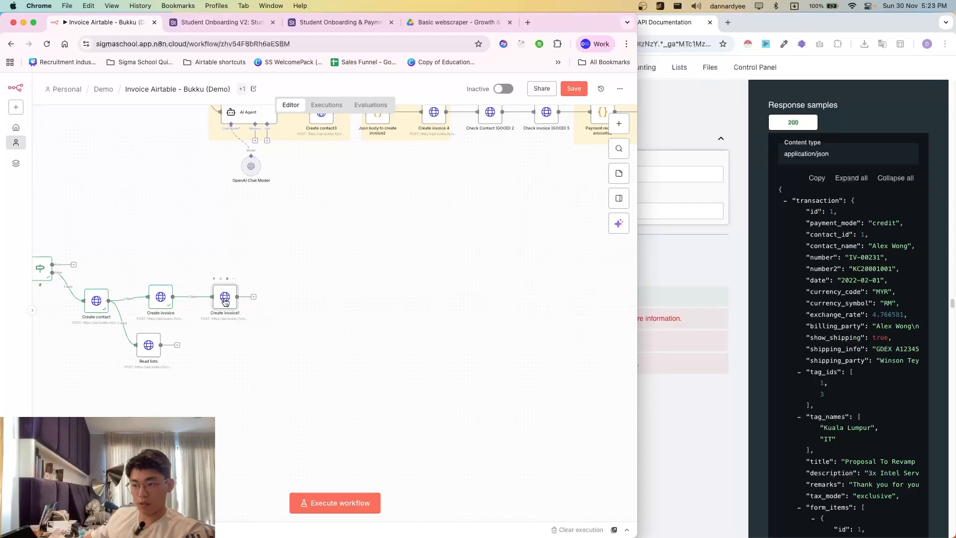
double_click(225, 301)
left_click(284, 205)
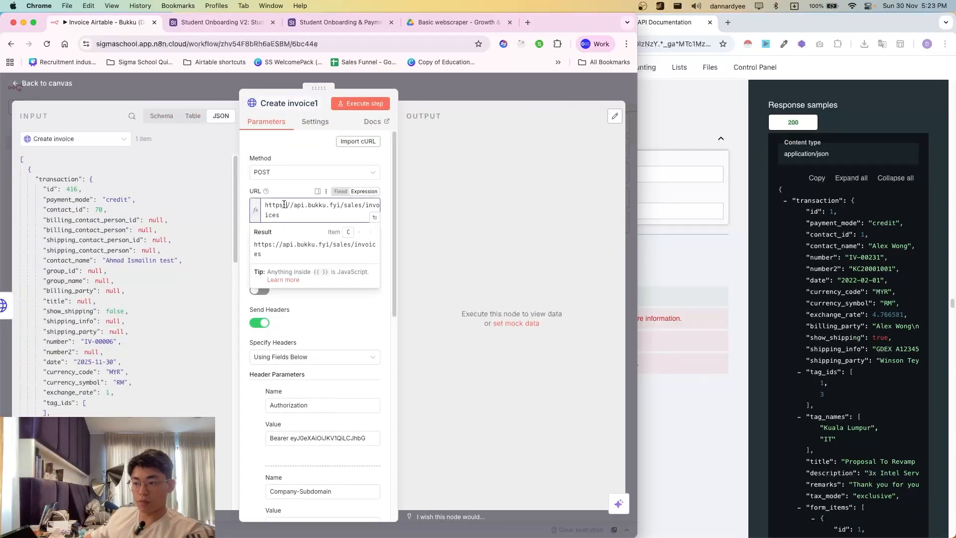
key("super+a")
key("super+v")
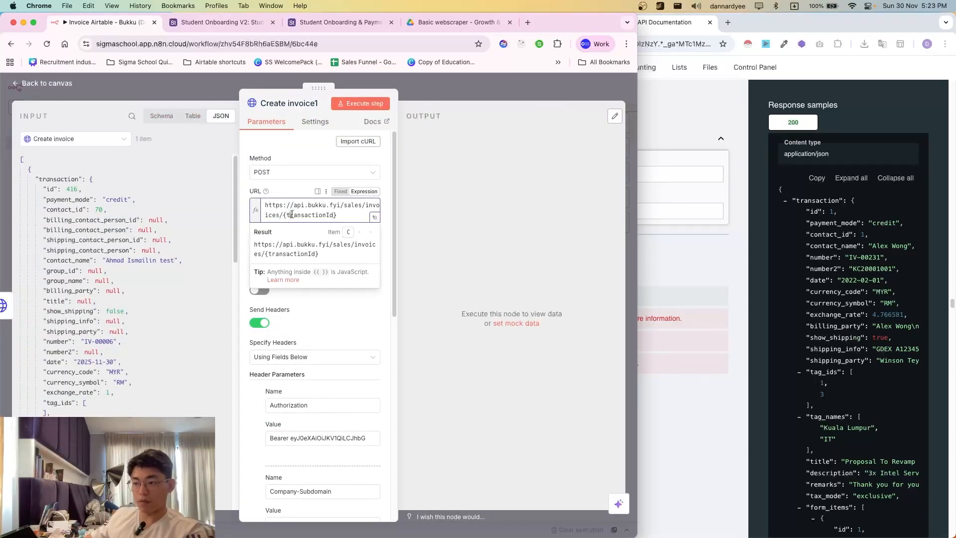
double_click(290, 214)
- Rename the copy 'Check actual invoice' and replace {transactionId} with {{ $json.transaction.id }}
left_click(288, 104)
type("Chec")
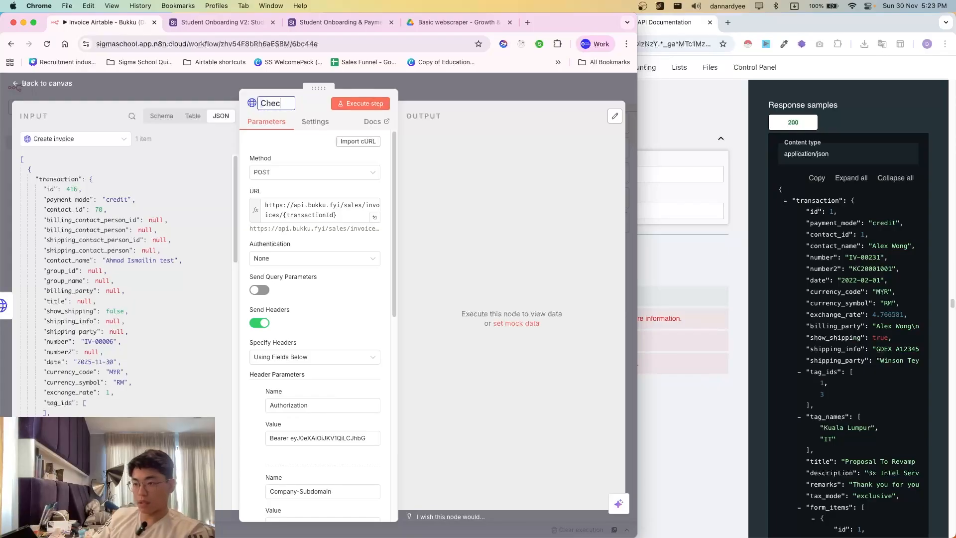
type("k actual invoice")
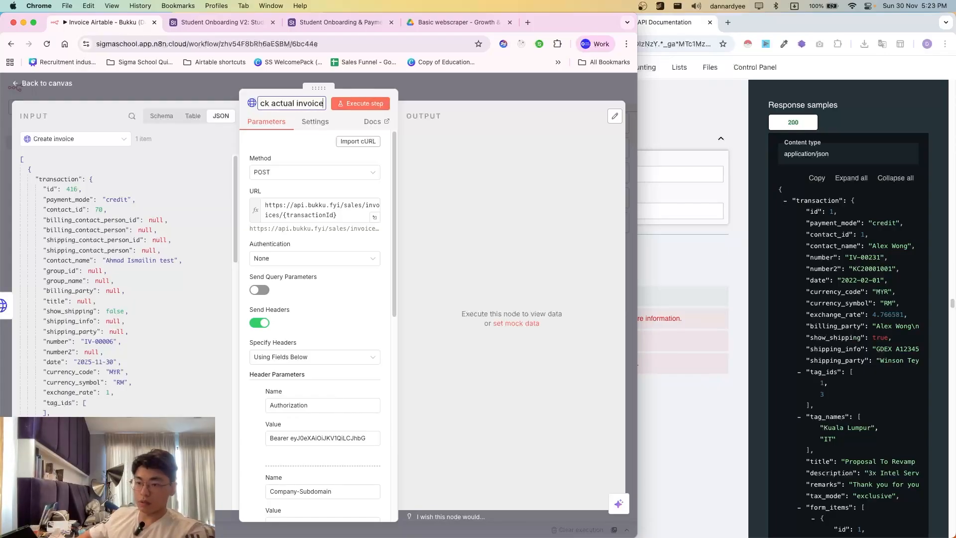
left_click(337, 214)
left_click_drag(338, 215, 282, 215)
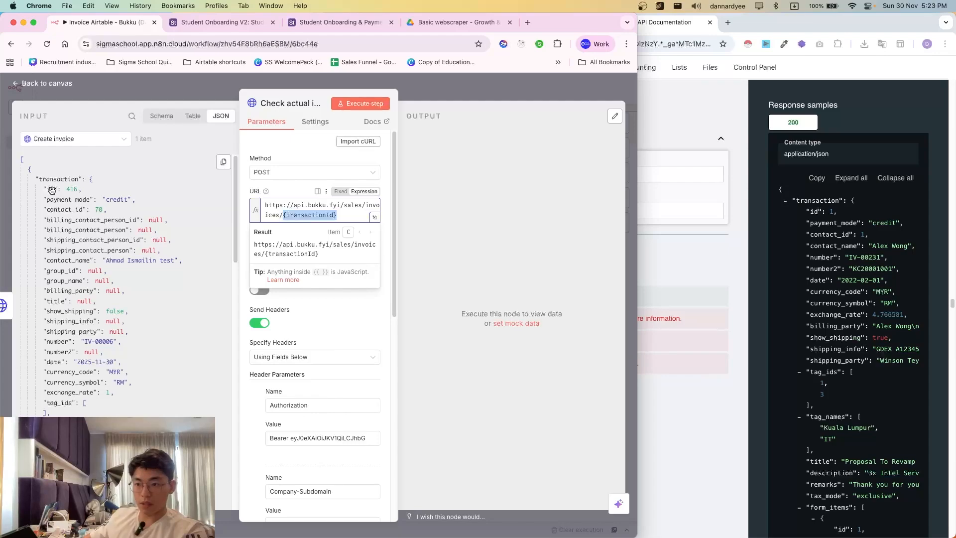
left_click_drag(51, 190, 290, 214)
key("BackSpace")
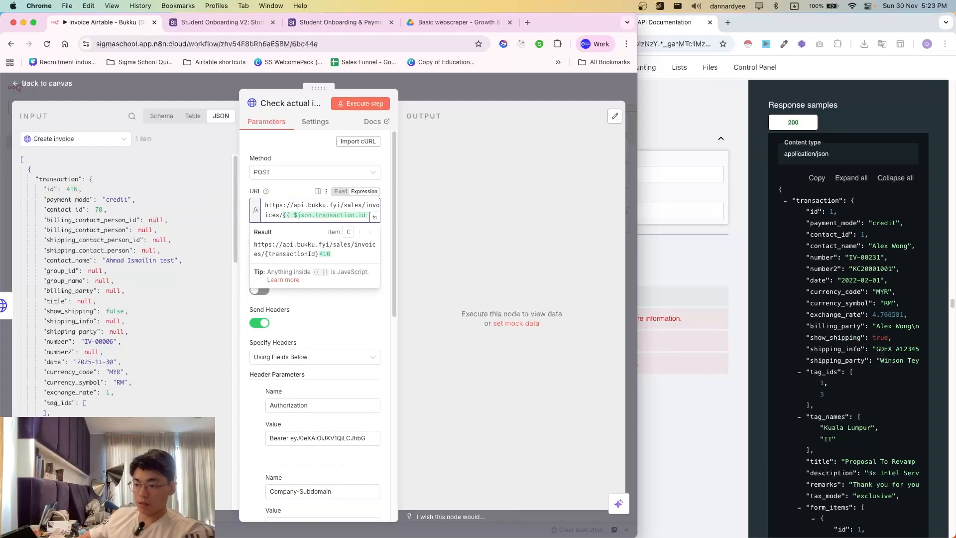
- Turn off Send Body and test-run the Check actual invoice node
scroll(296, 362, "down", 8)
left_click(259, 312)
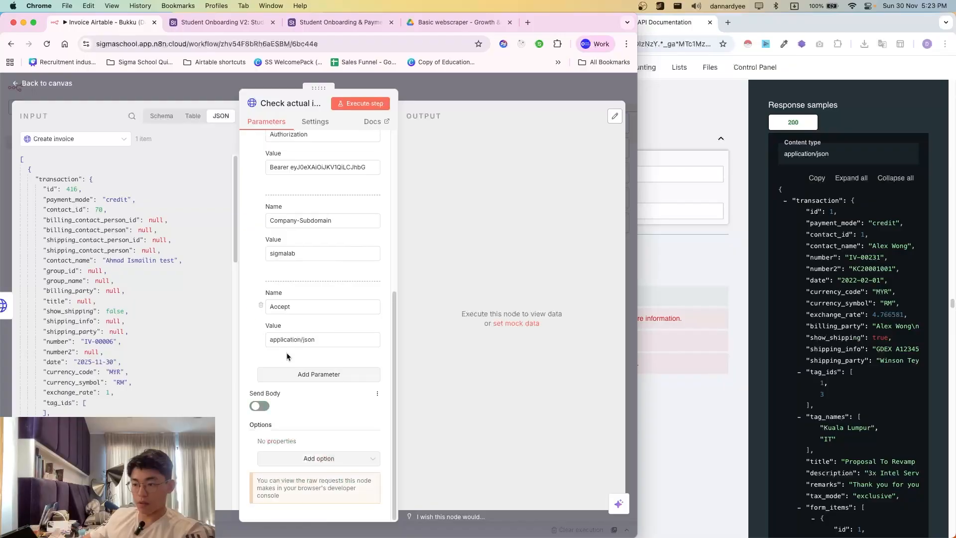
scroll(286, 388, "up", 2)
scroll(278, 352, "up", 5)
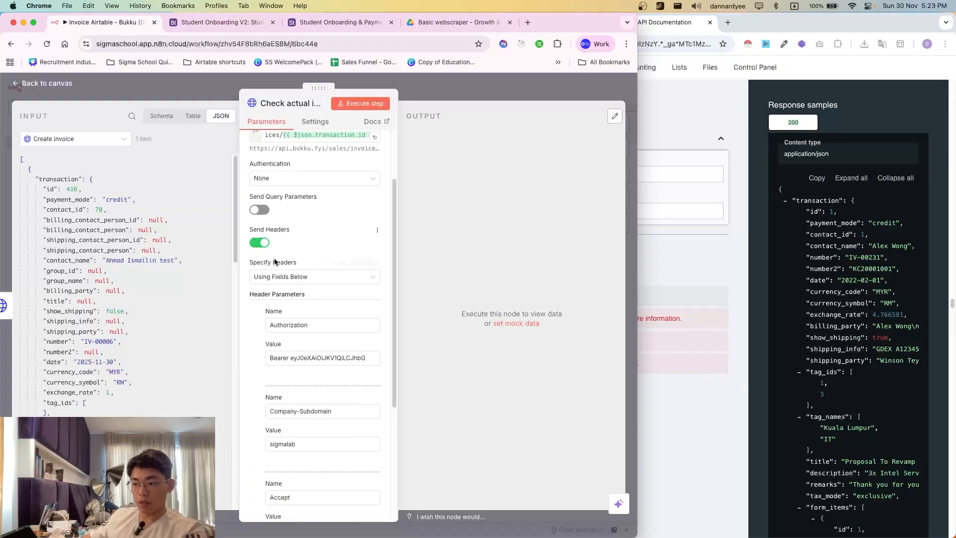
left_click(360, 103)
- Confirm in the docs that Read Invoice uses GET, set Method to GET, and re-run
left_click(686, 261)
left_click(614, 145)
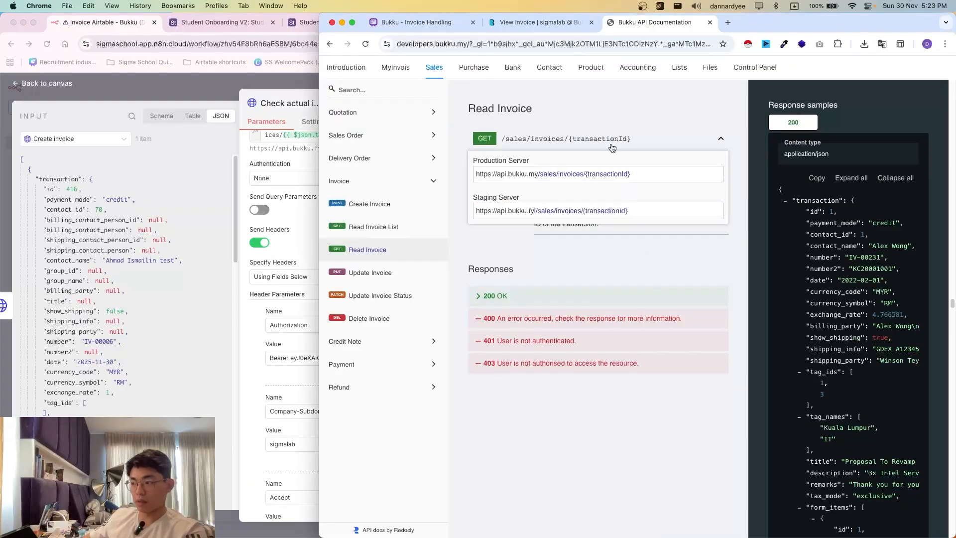
left_click(312, 138)
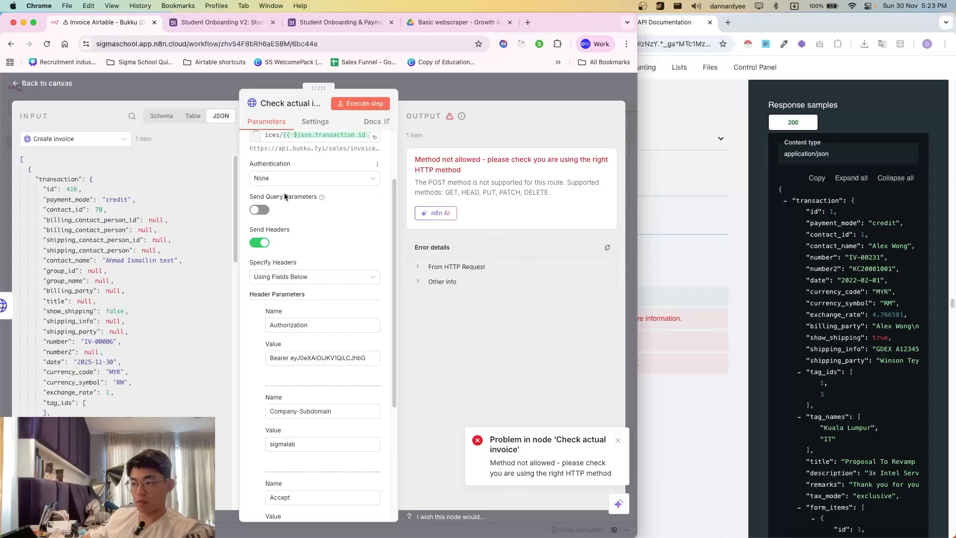
scroll(277, 196, "up", 2)
left_click(276, 172)
left_click(273, 215)
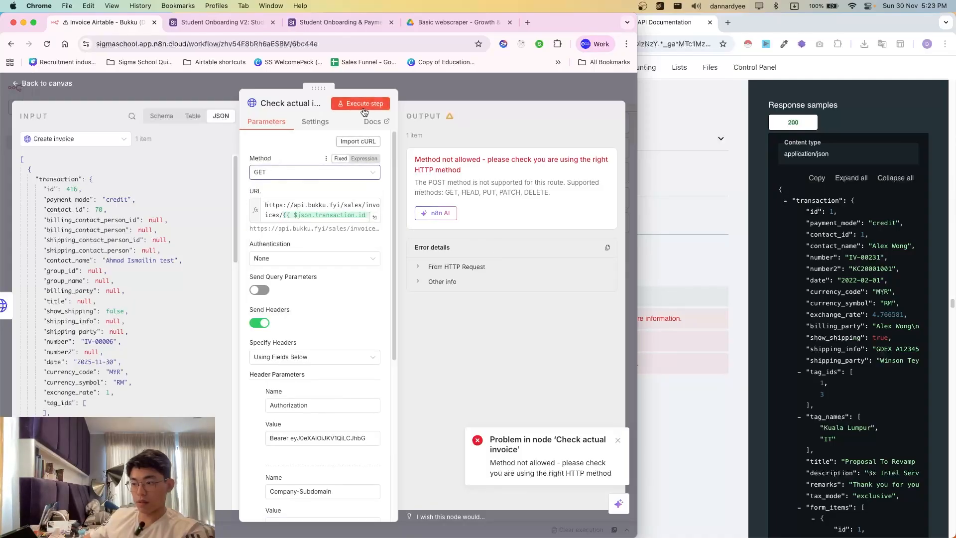
left_click(356, 105)
- Review the returned invoice 416 details, then close the node
left_click(661, 177)
left_click(289, 200)
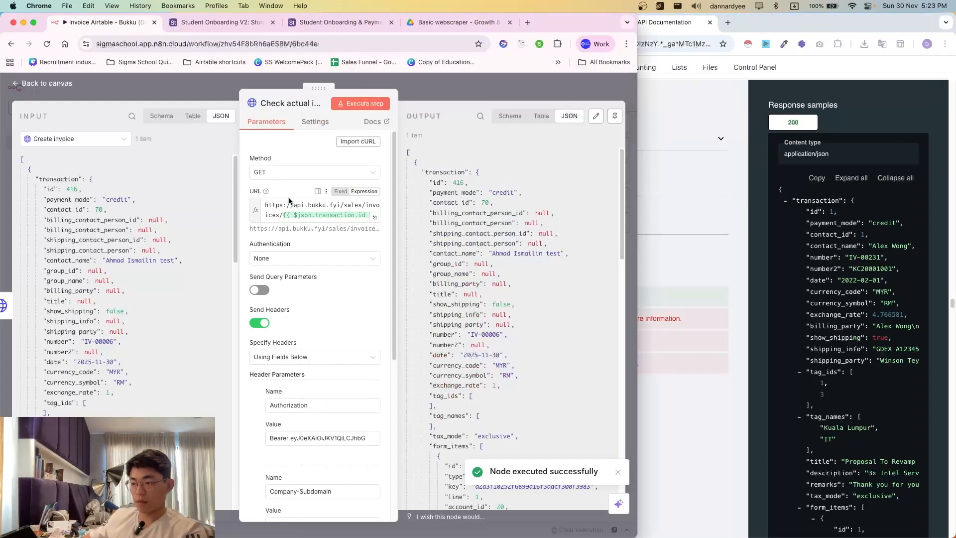
scroll(483, 189, "down", 3)
scroll(506, 365, "down", 1)
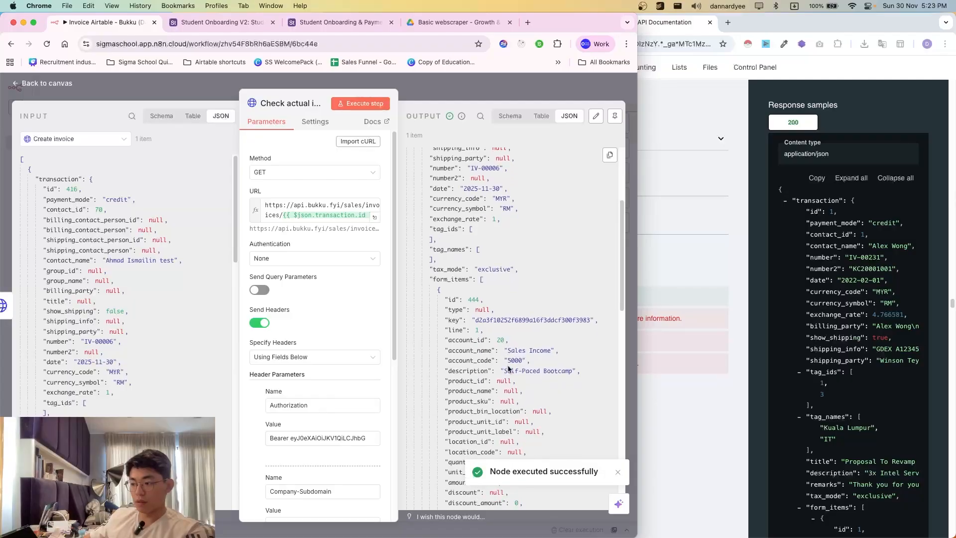
scroll(488, 238, "down", 6)
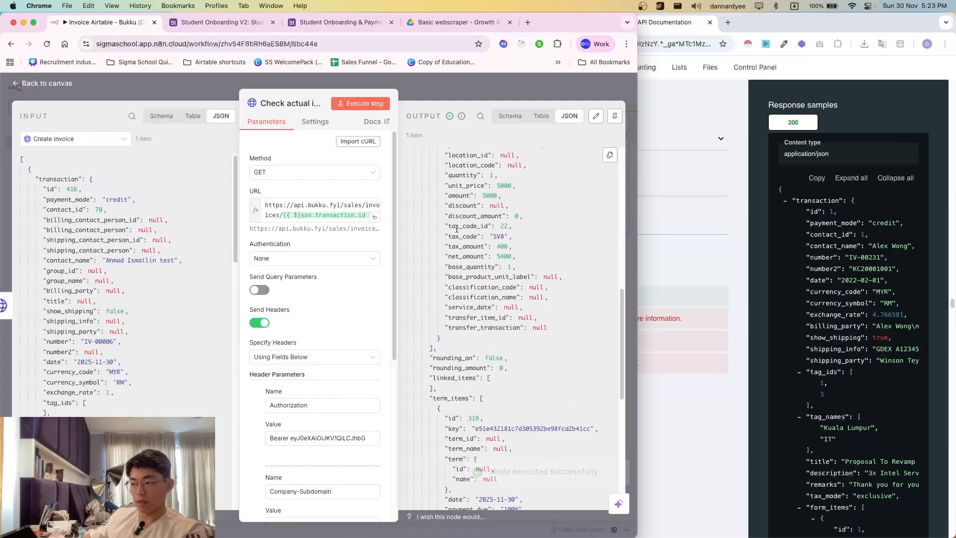
scroll(95, 252, "down", 1)
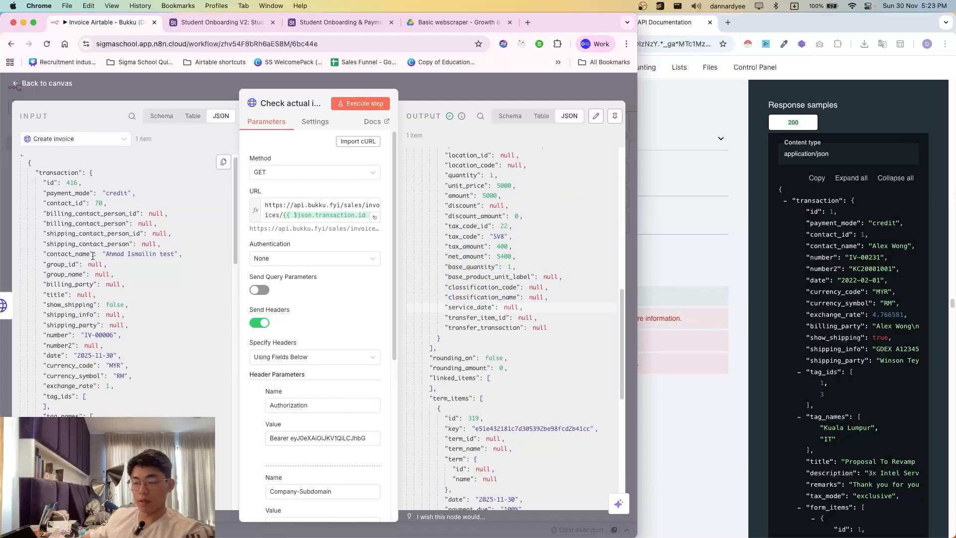
left_click(161, 96)
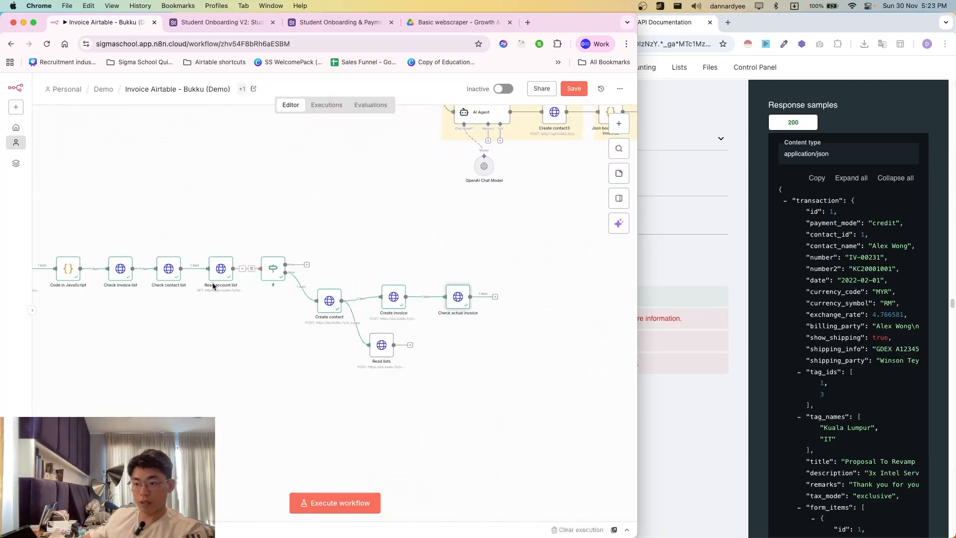
- Glance at the Check invoice list node, then copy the Read Invoice List staging URL from the docs
double_click(135, 272)
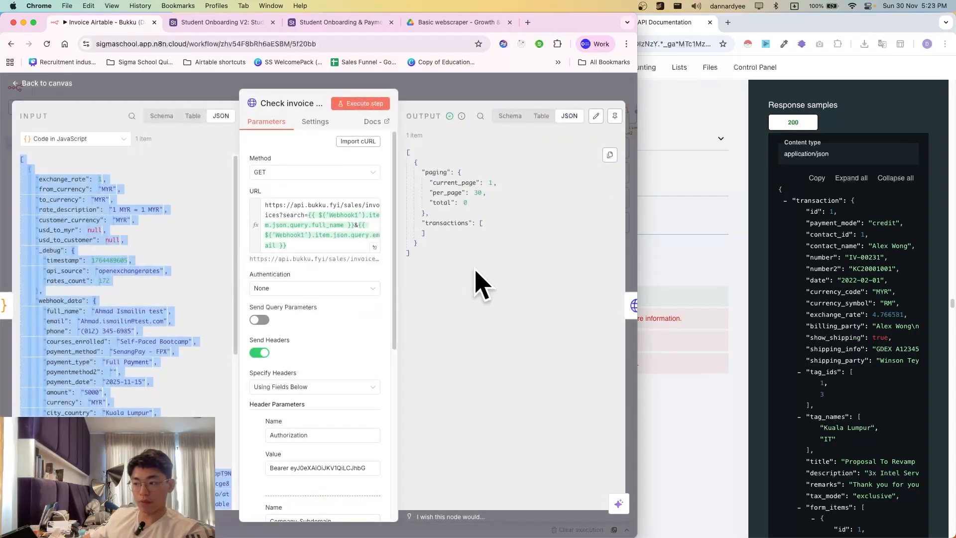
left_click(478, 184)
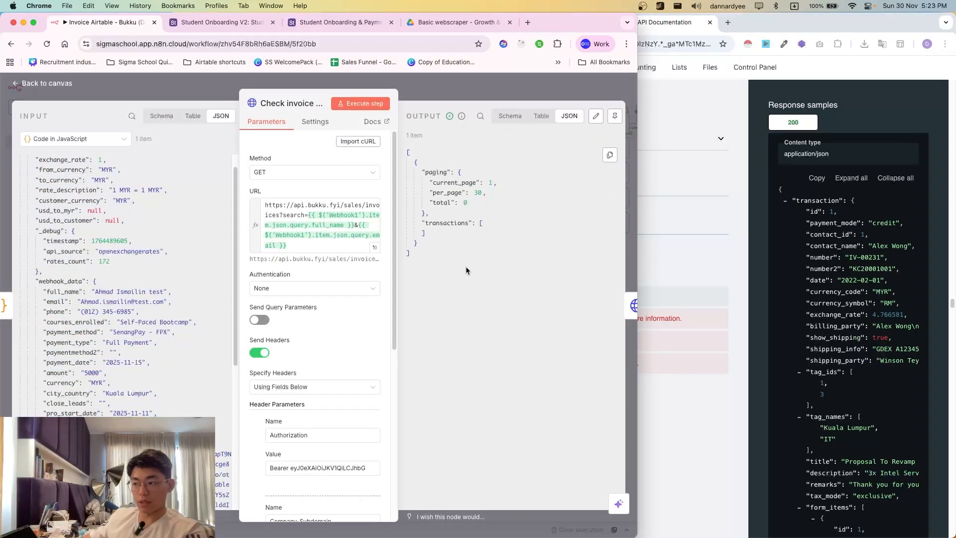
left_click(454, 93)
left_click(644, 256)
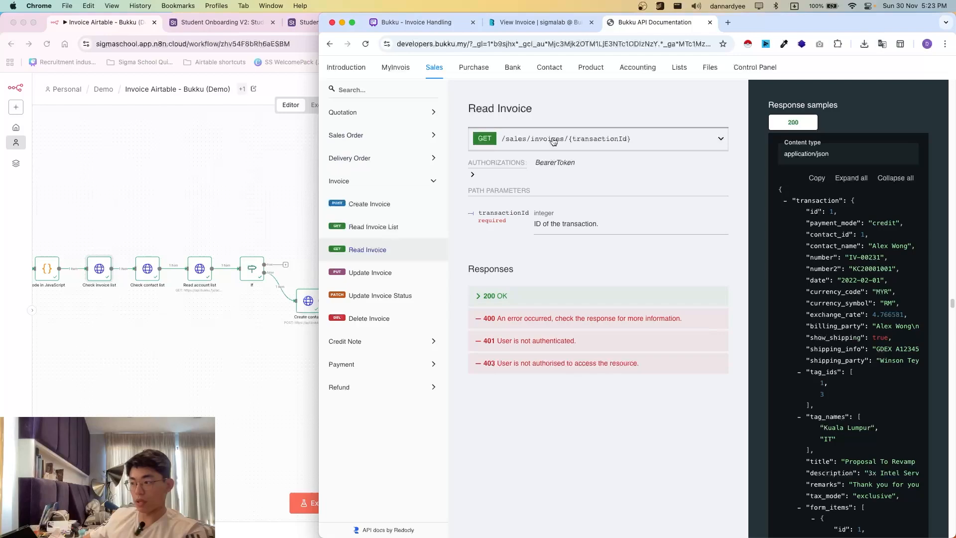
left_click(373, 226)
left_click(593, 147)
left_click(596, 219)
key("super+c")
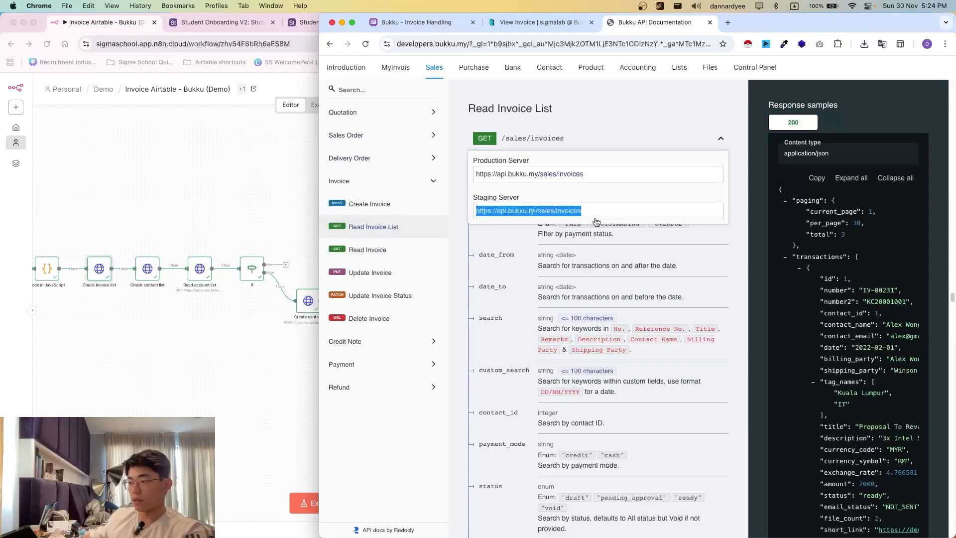
left_click(213, 254)
- Duplicate Check actual invoice as Check actual invoice1 with the invoice list URL and run it
left_click(445, 305)
key("super+d")
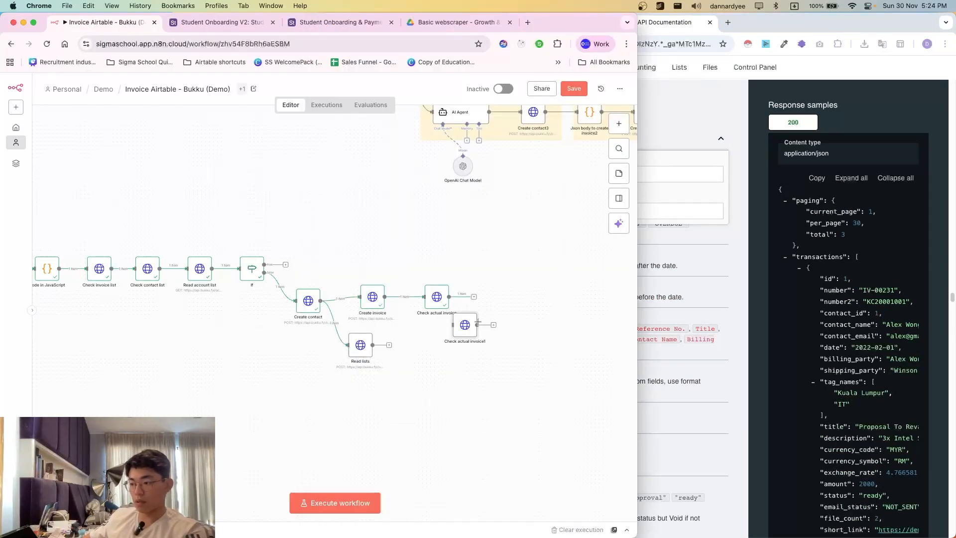
left_click_drag(463, 326, 488, 301)
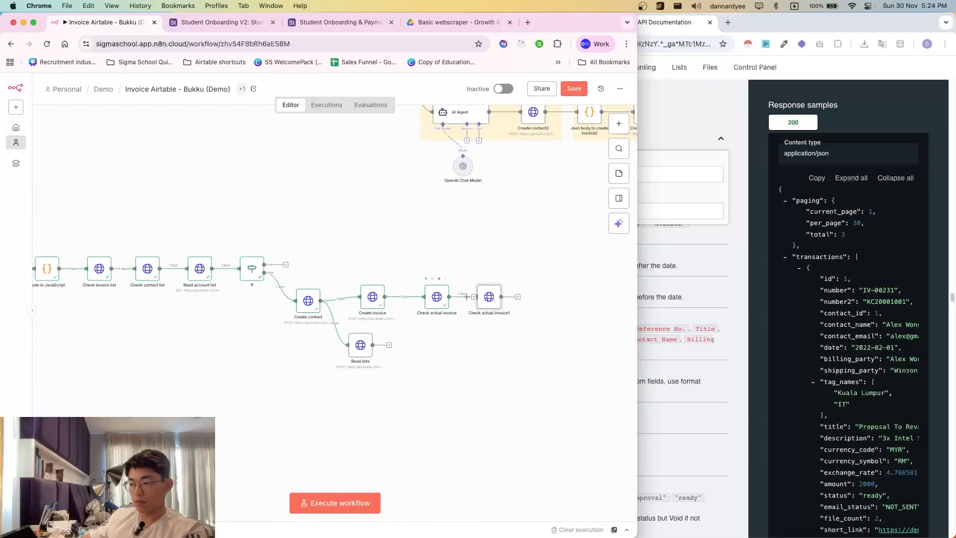
double_click(477, 302)
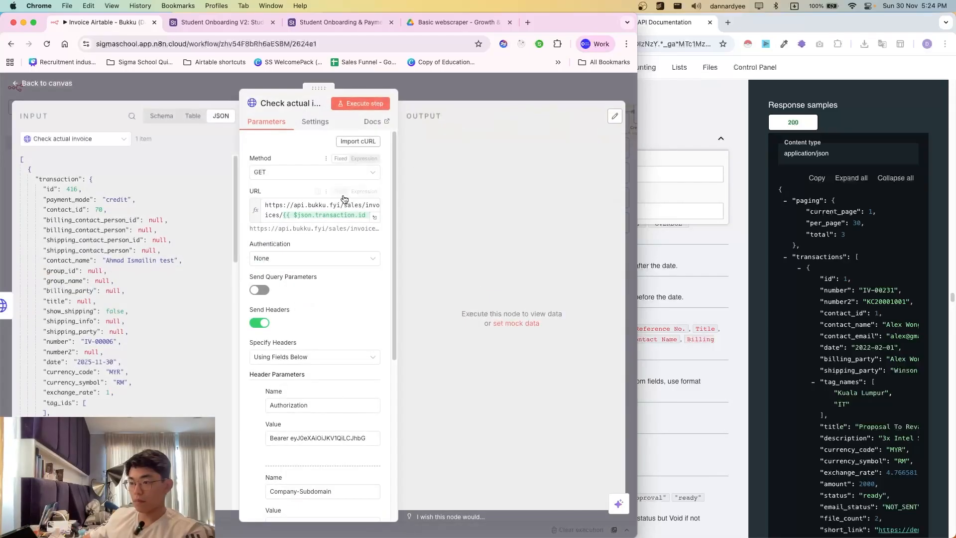
left_click(344, 204)
key("super+a")
key("super+v")
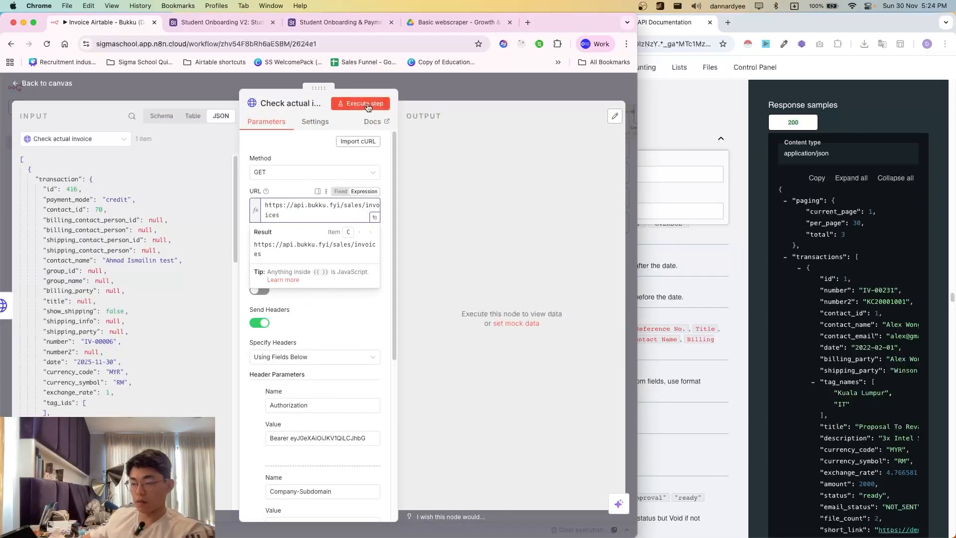
left_click(365, 104)
- Scroll through the returned invoice list showing invoices 416 and 404
scroll(490, 338, "down", 1)
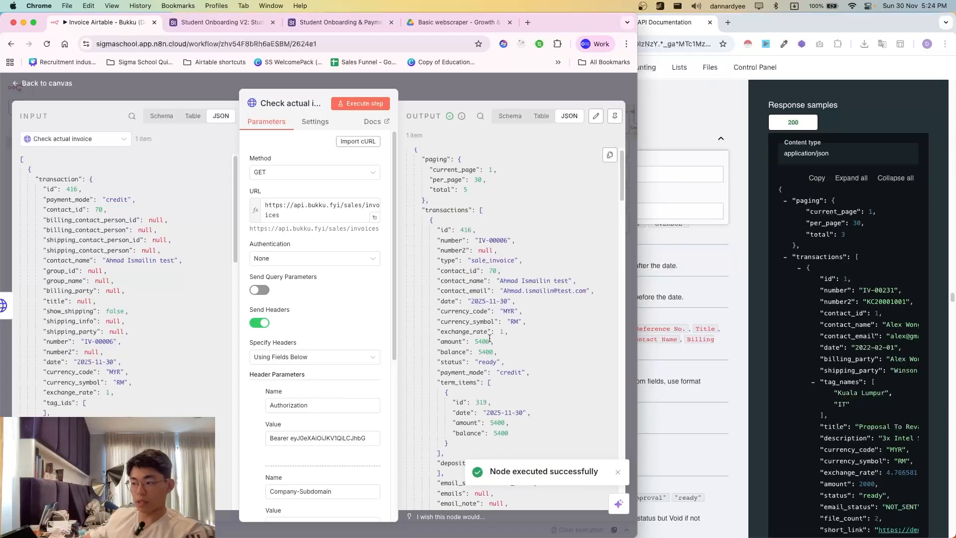
scroll(498, 277, "down", 1)
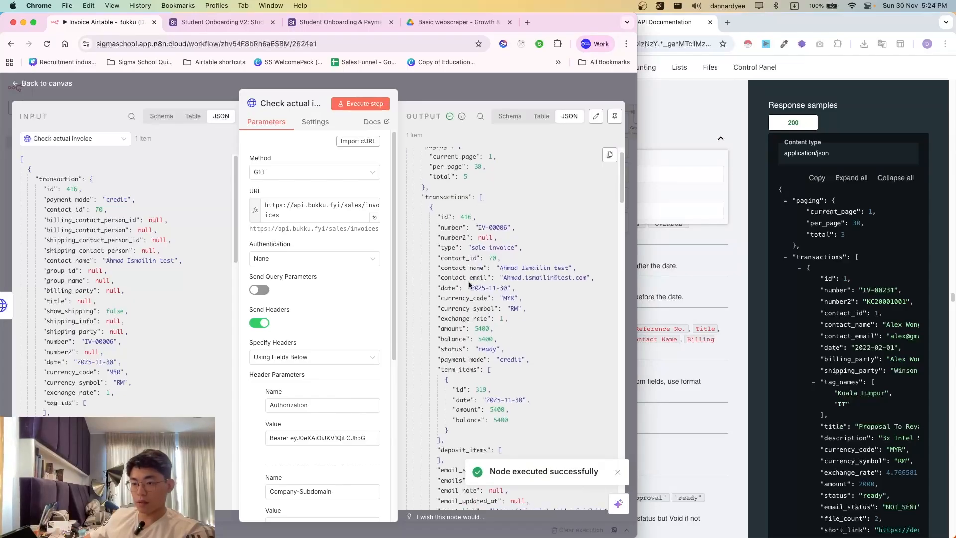
scroll(478, 284, "down", 5)
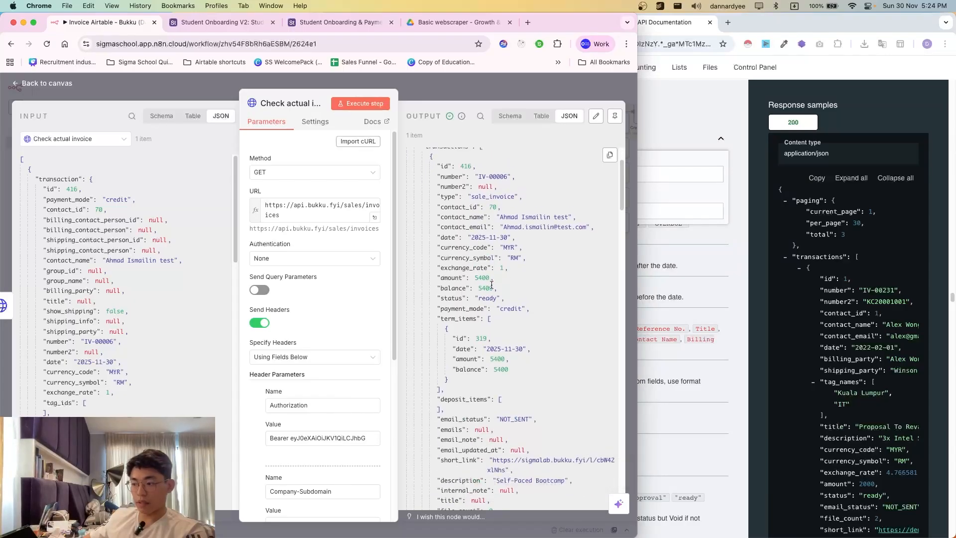
left_click_drag(469, 240, 514, 344)
left_click_drag(551, 375, 449, 248)
left_click(450, 248)
scroll(179, 361, "down", 3)
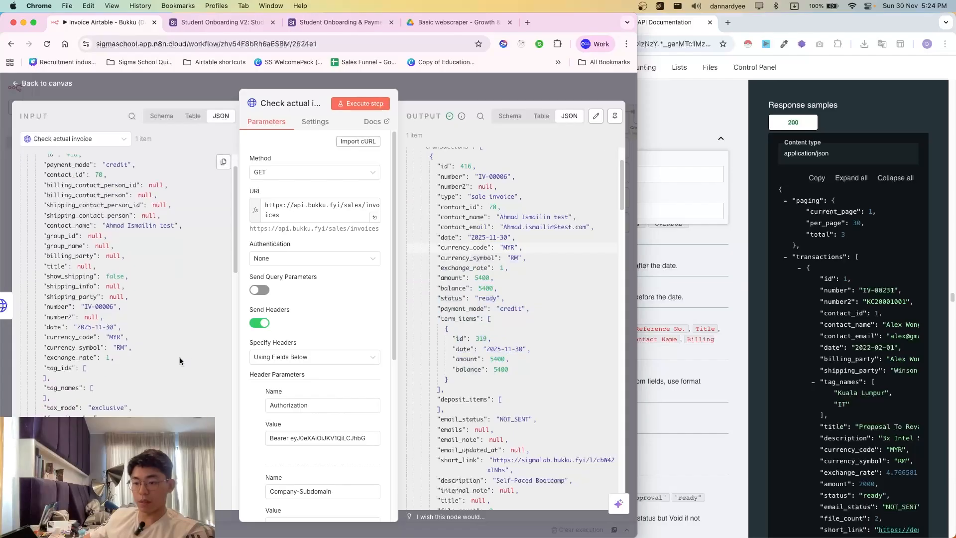
scroll(150, 359, "down", 5)
scroll(140, 356, "up", 8)
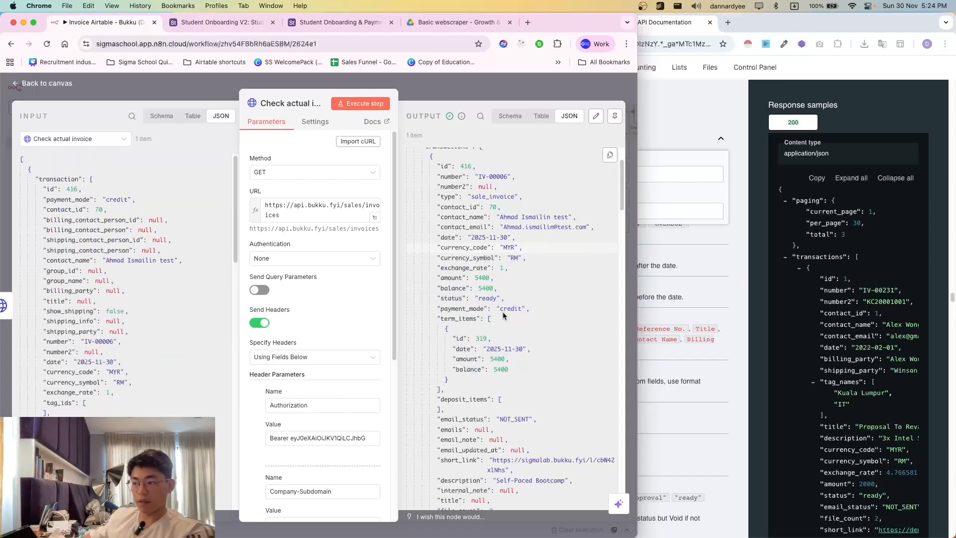
scroll(502, 299, "down", 15)
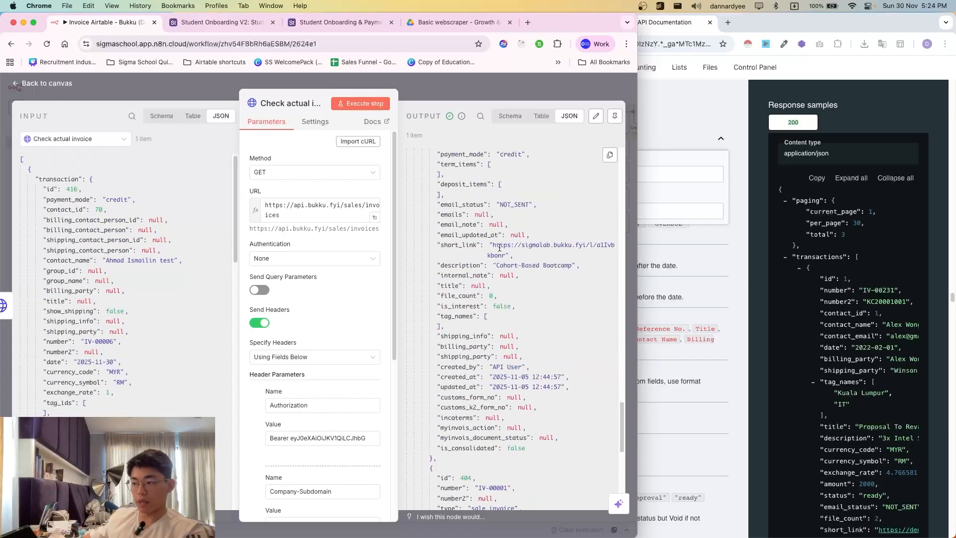
- Compare an invoice's short_link-to-title fields with the input's transaction id 416, then close
left_click_drag(499, 248, 527, 285)
scroll(493, 386, "down", 5)
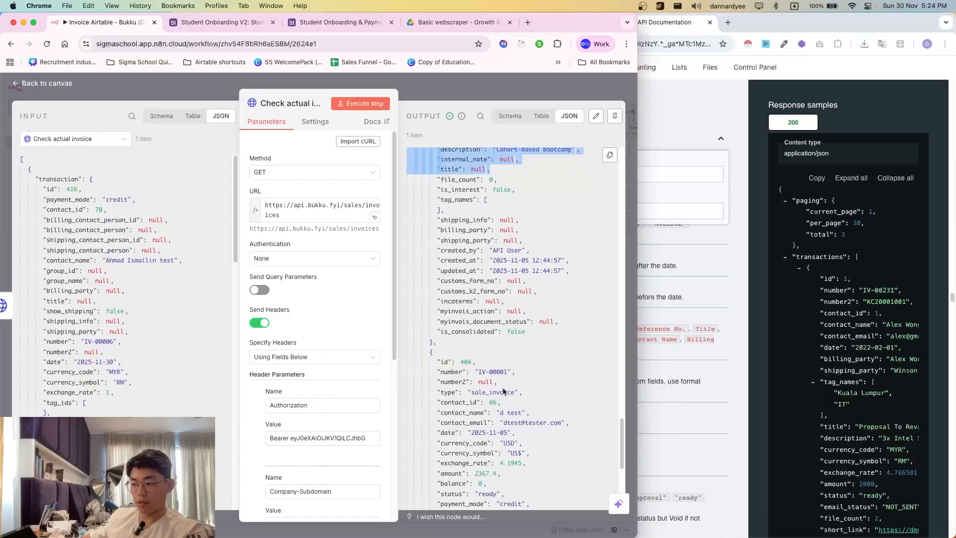
mouse_move(508, 423)
left_mouse_down()
mouse_move(543, 423)
mouse_move(501, 416)
left_mouse_up()
left_click(502, 420)
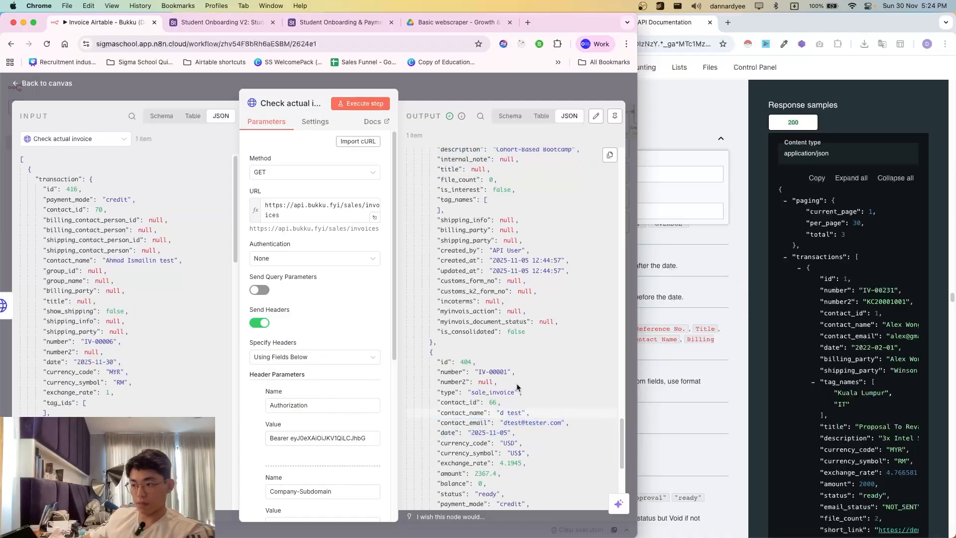
scroll(518, 388, "up", 1)
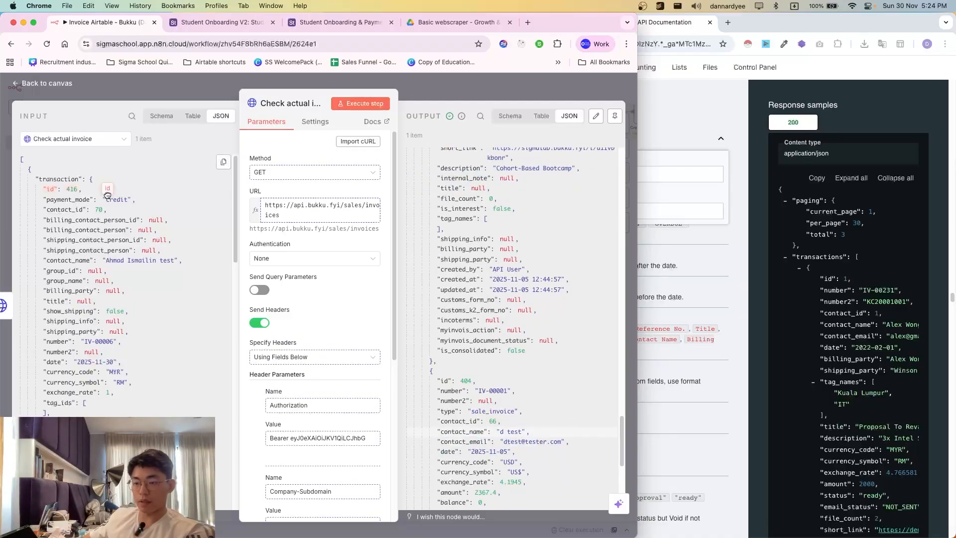
left_click_drag(82, 190, 36, 174)
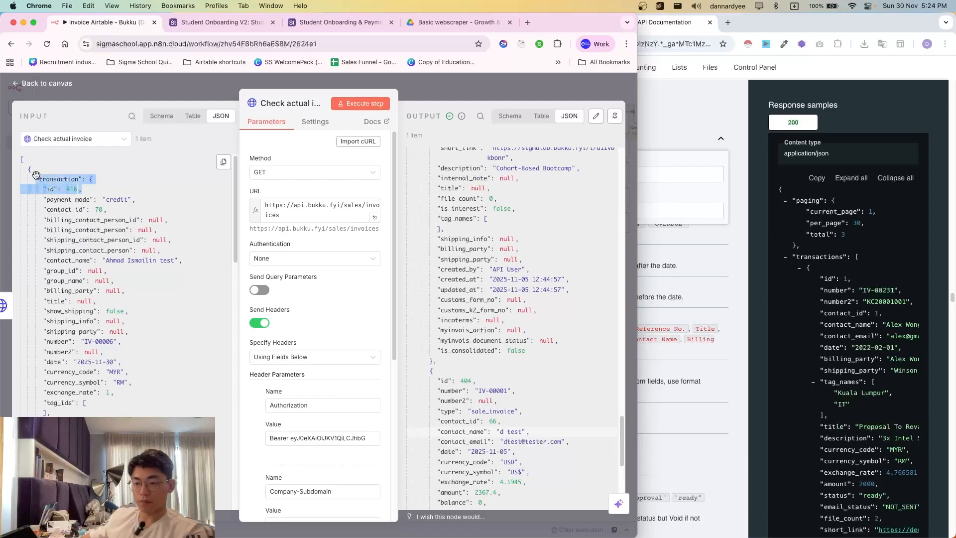
left_click_drag(112, 189, 41, 169)
left_click(42, 170)
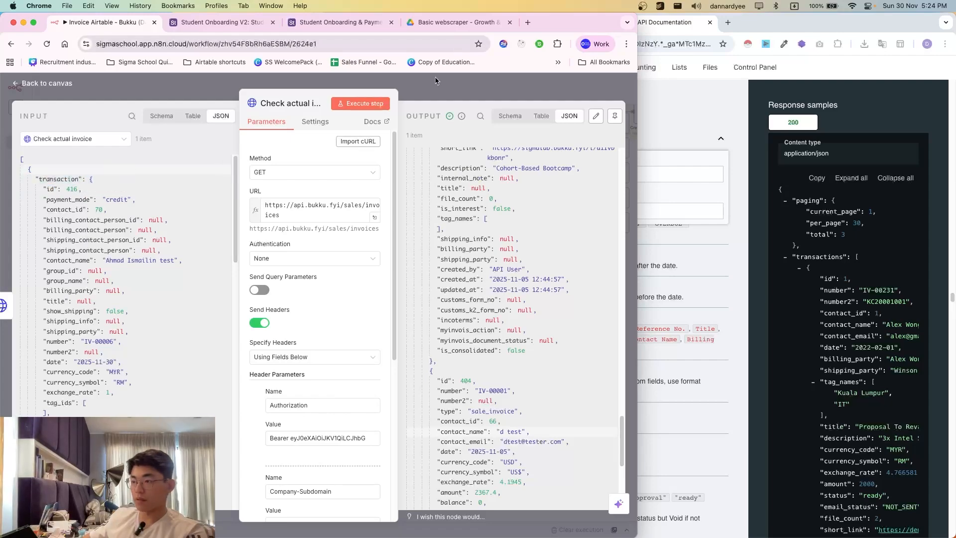
key("Escape")
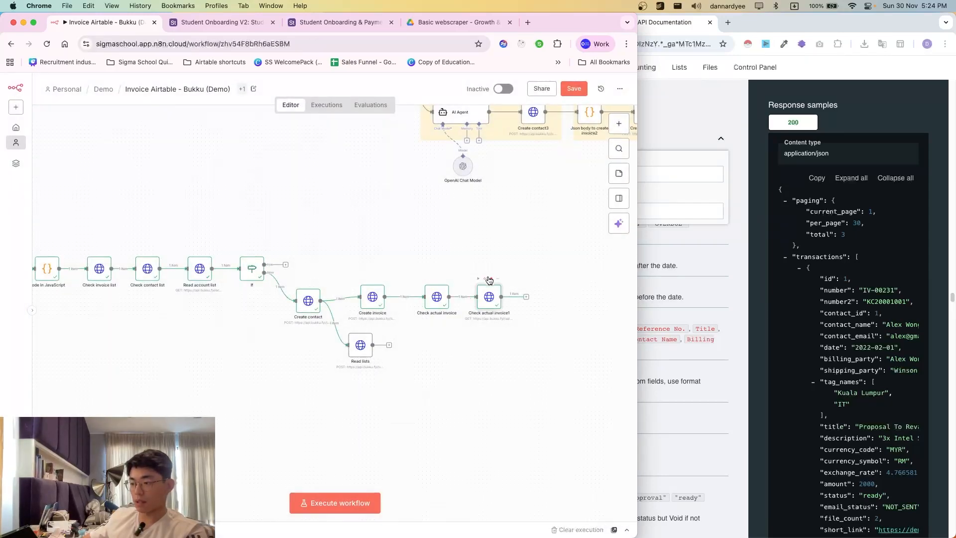
- Delete Check actual invoice1 and look up the Create Payment endpoint in the Bukku docs
left_click(492, 279)
scroll(493, 319, "right", 5)
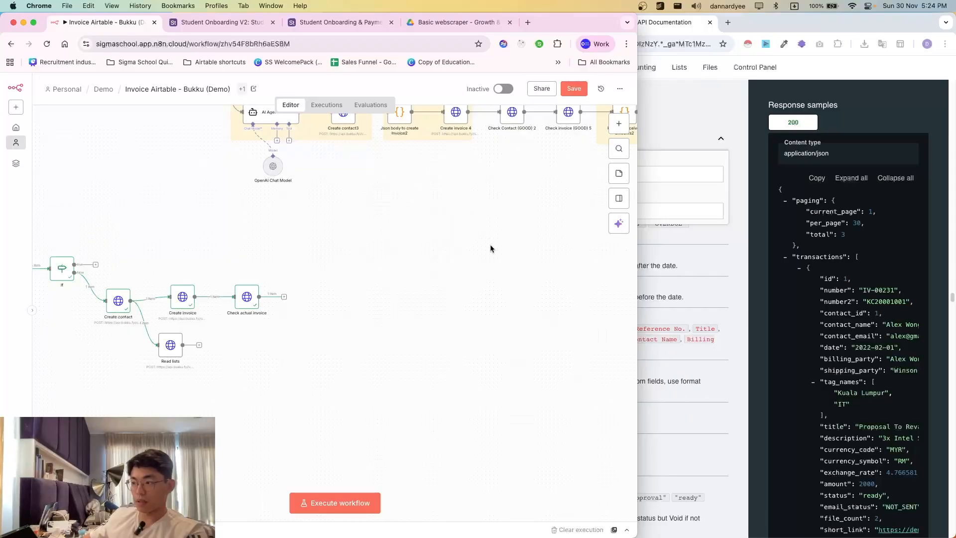
scroll(477, 250, "up", 2)
scroll(463, 252, "right", 2)
scroll(246, 332, "right", 1)
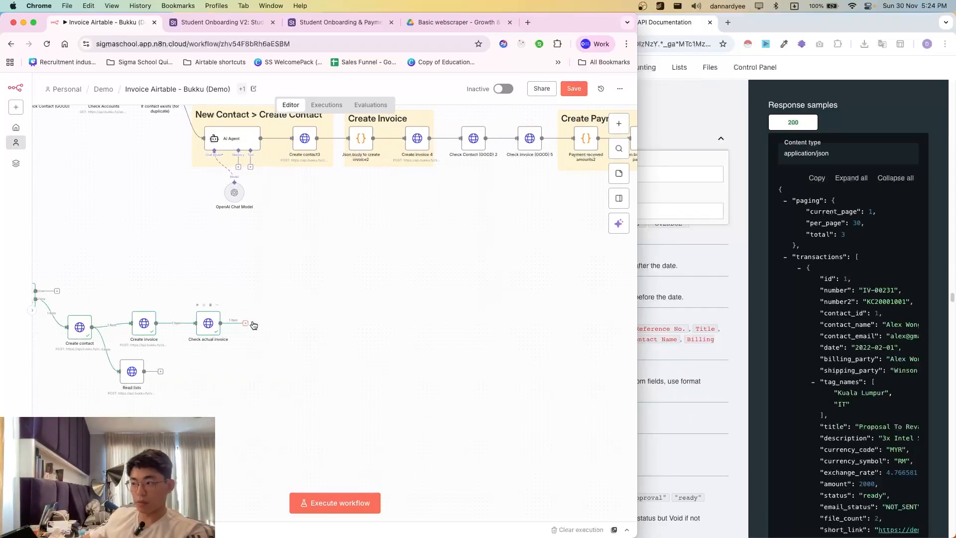
left_click(705, 251)
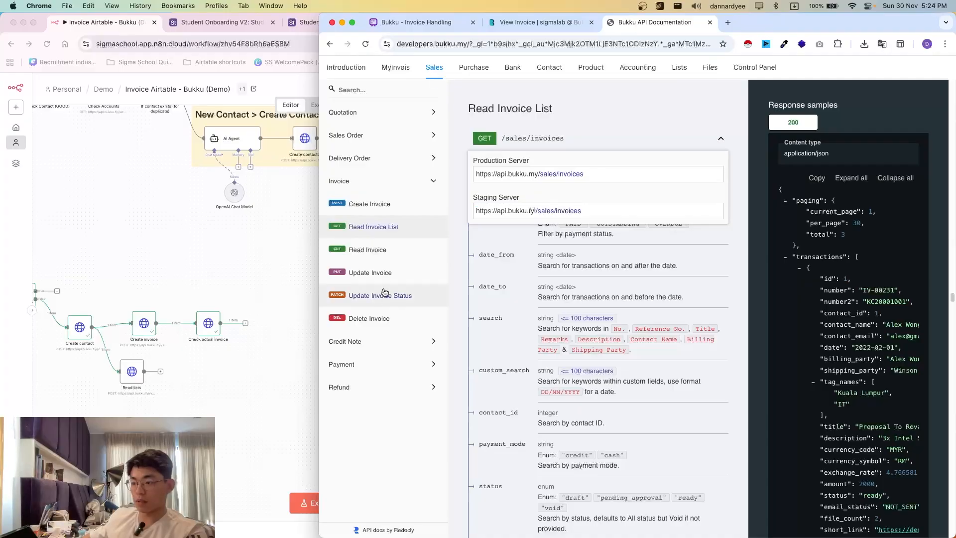
left_click(371, 363)
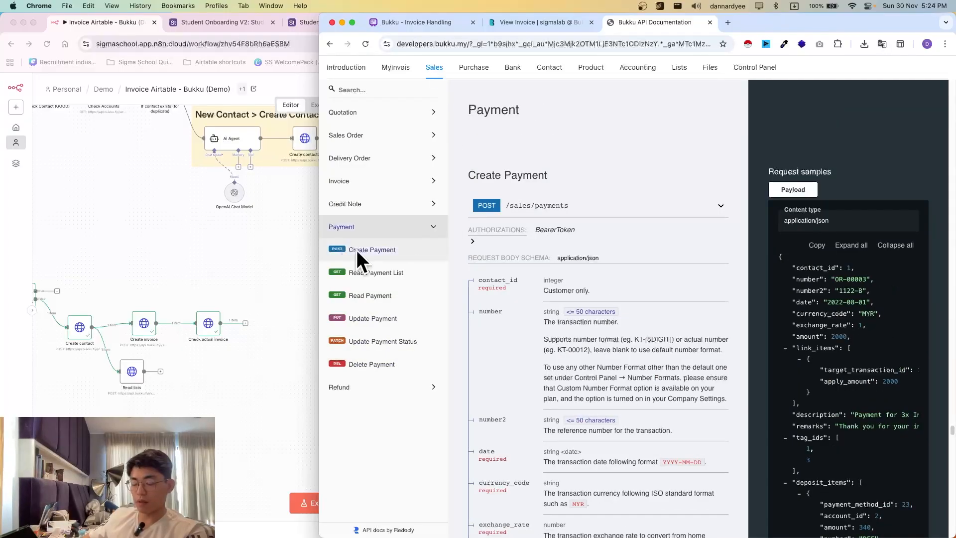
left_click(235, 364)
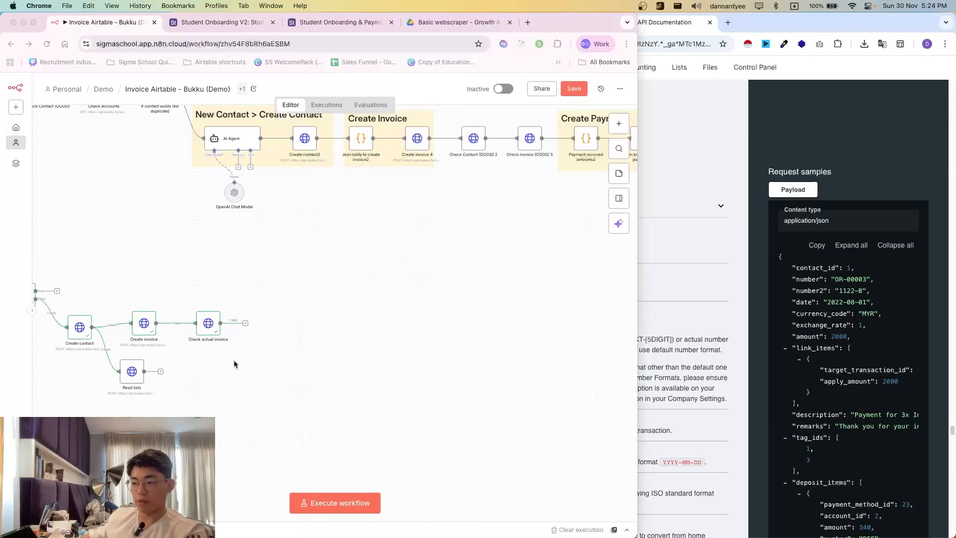
- Duplicate the Create invoice node to make Create invoice1
left_click(246, 323)
key("Escape")
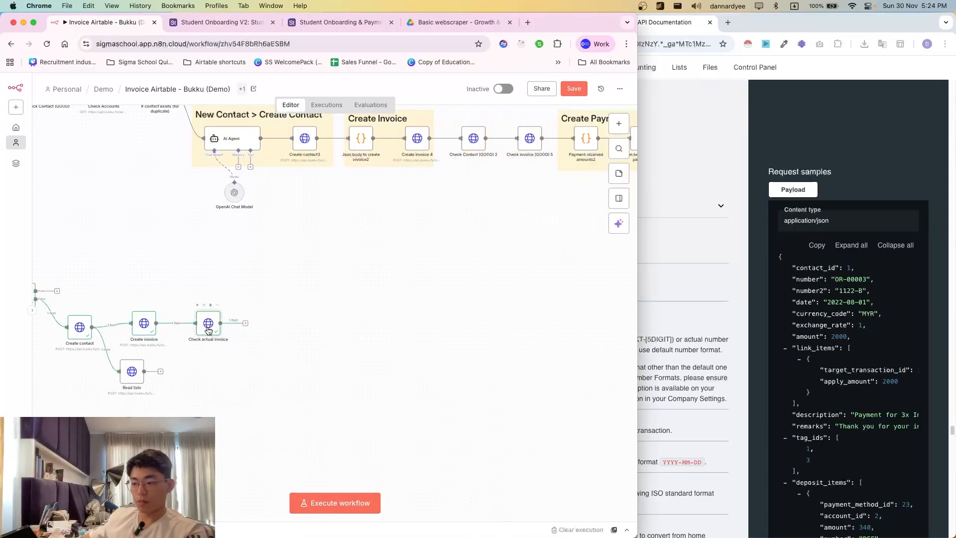
left_click(148, 332)
key("super+d")
left_click_drag(181, 351, 275, 330)
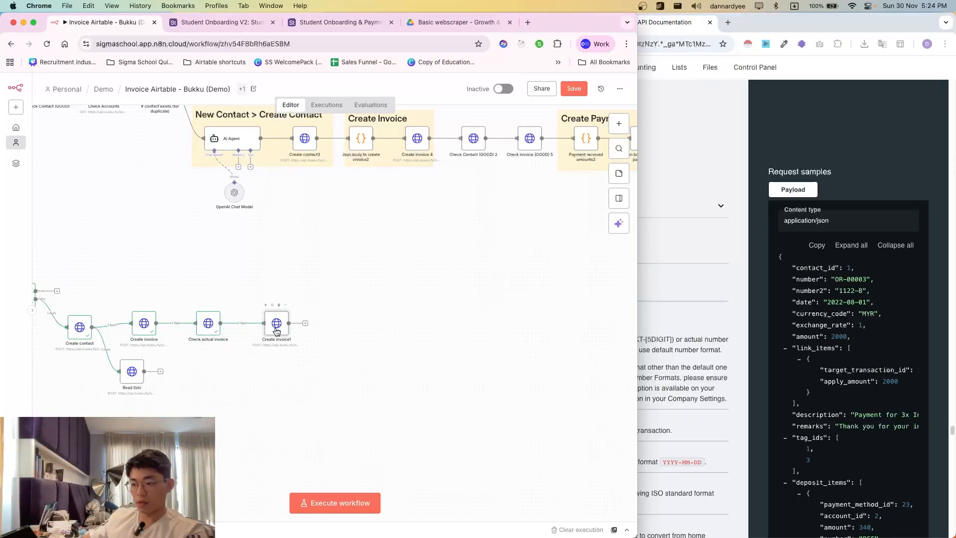
double_click(277, 331)
left_click(648, 234)
left_click(515, 209)
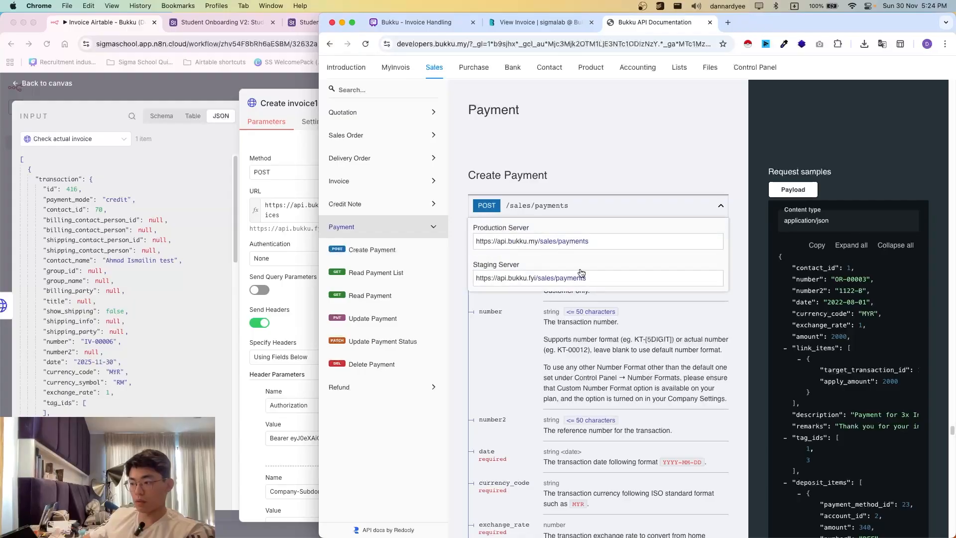
triple_click(592, 278)
key("super+c")
left_click(258, 185)
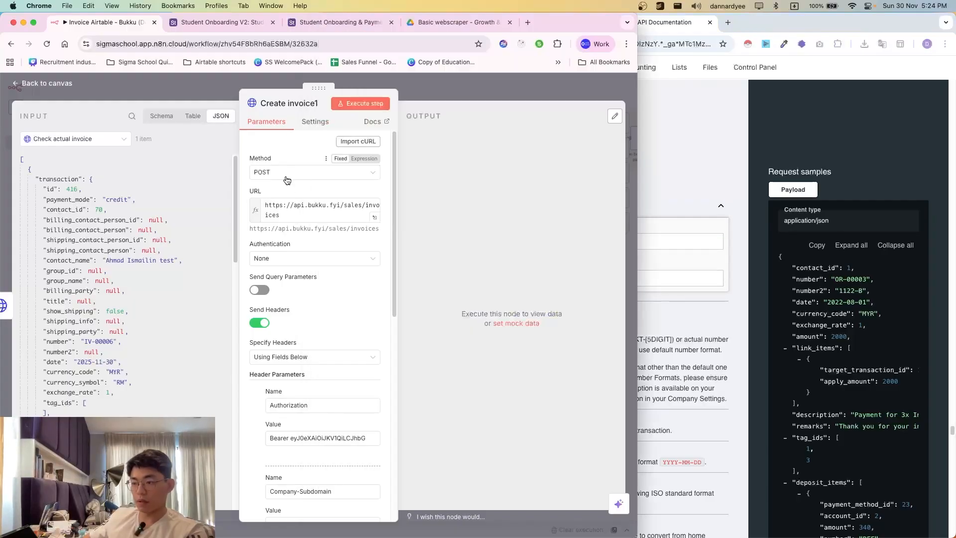
triple_click(296, 214)
key("super+v")
- Copy the Create Payment sample request payload from the Bukku docs
left_click(693, 248)
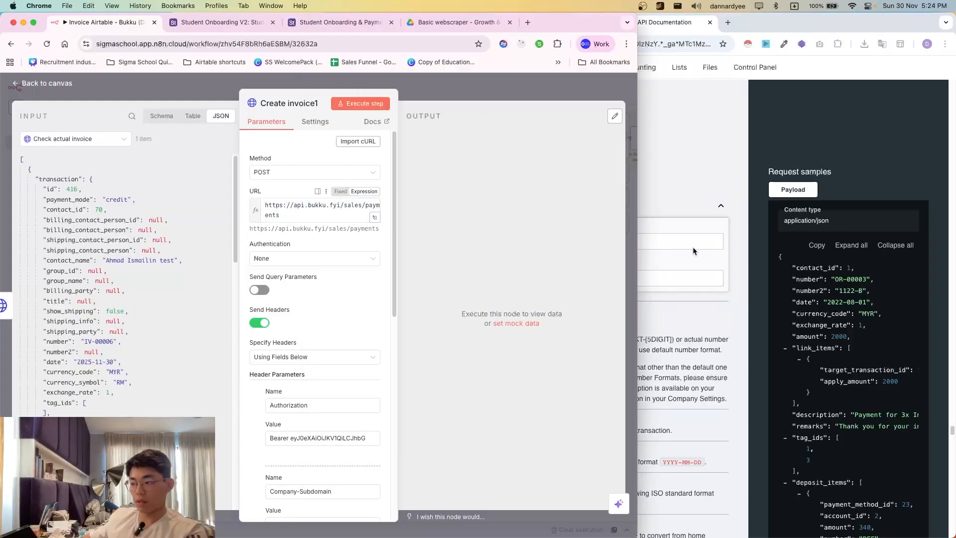
scroll(523, 374, "down", 1)
left_click(604, 187)
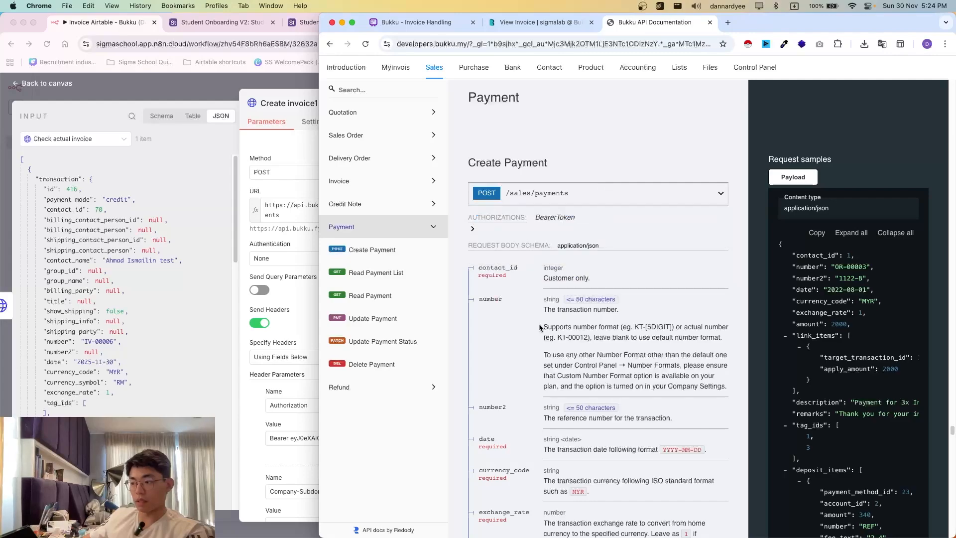
scroll(592, 343, "down", 10)
scroll(639, 355, "down", 10)
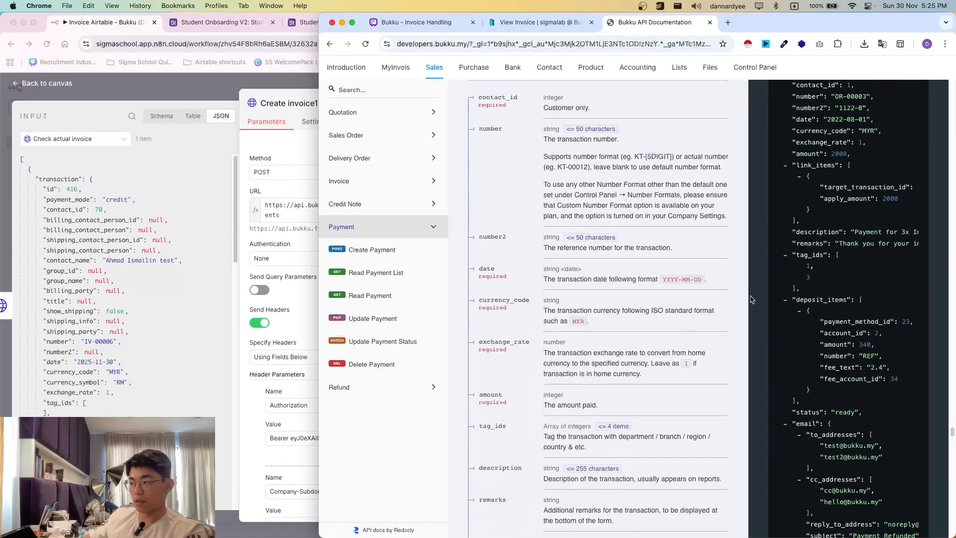
scroll(639, 354, "up", 5)
left_click(816, 305)
- Replace Create invoice1's JSON body with the sample payment payload
left_click(262, 312)
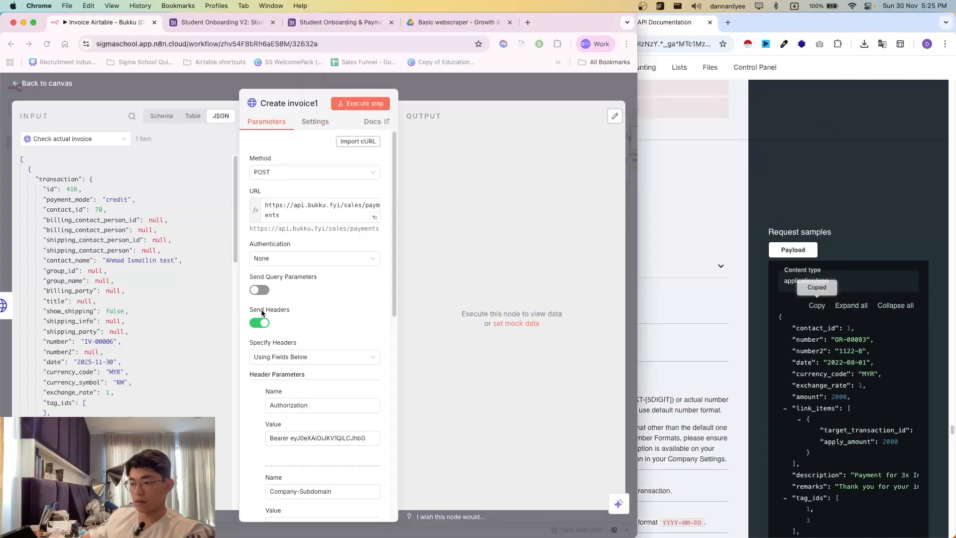
double_click(441, 100)
left_click(441, 98)
scroll(245, 323, "down", 1)
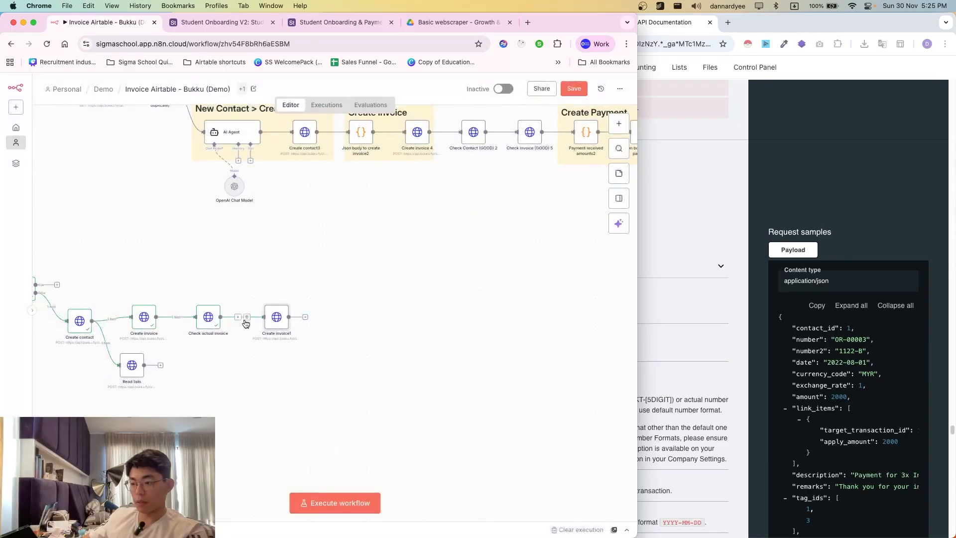
double_click(277, 317)
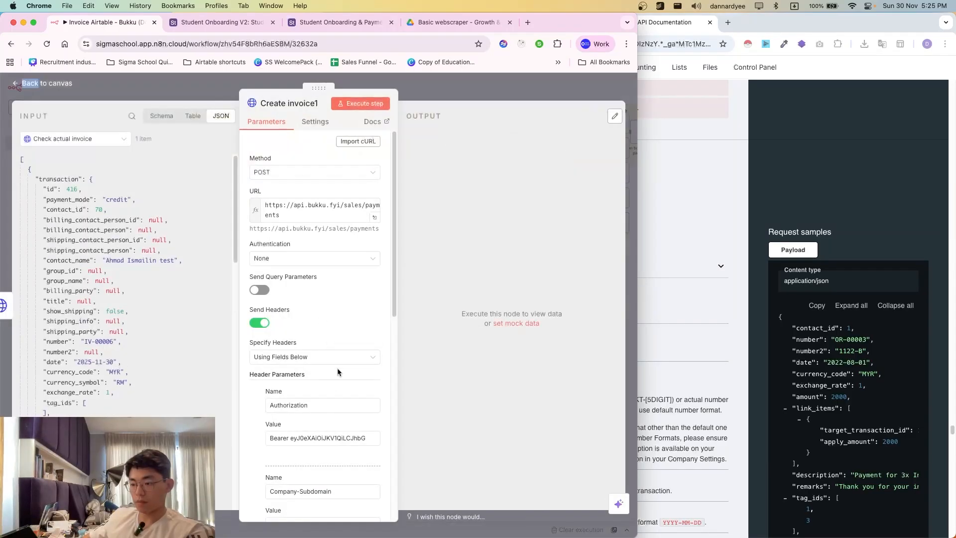
scroll(308, 337, "down", 5)
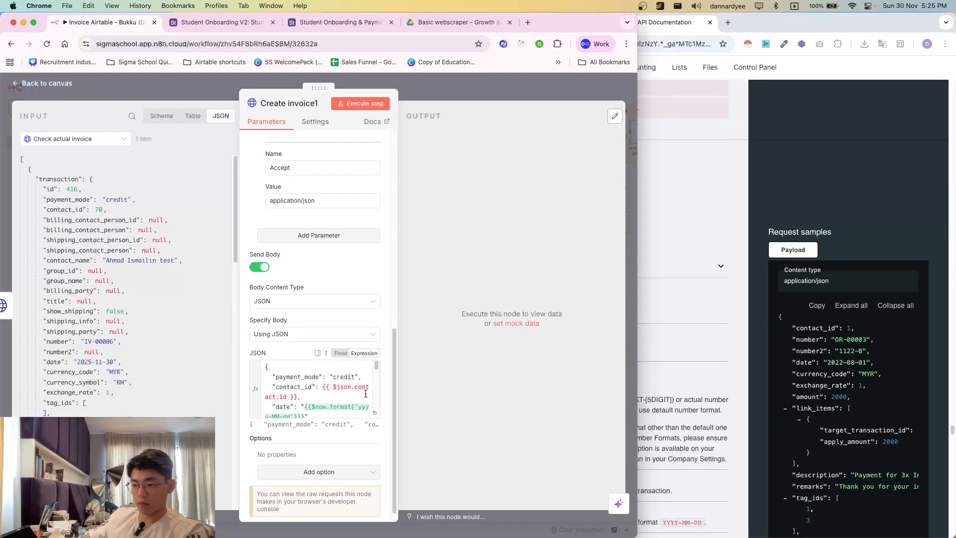
left_click(302, 396)
key("ctrl+a")
key("ctrl+v")
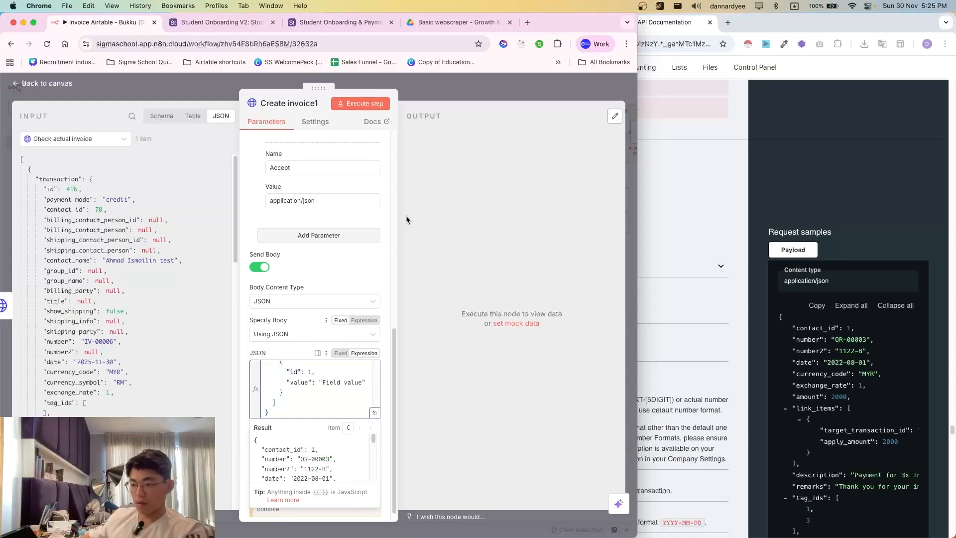
left_click(499, 98)
scroll(428, 317, "right", 5)
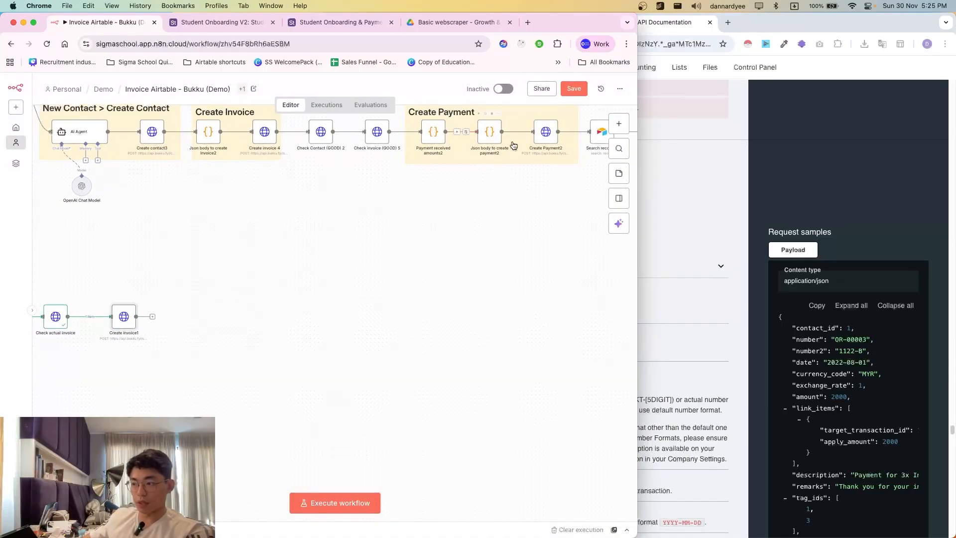
scroll(331, 350, "left", 4)
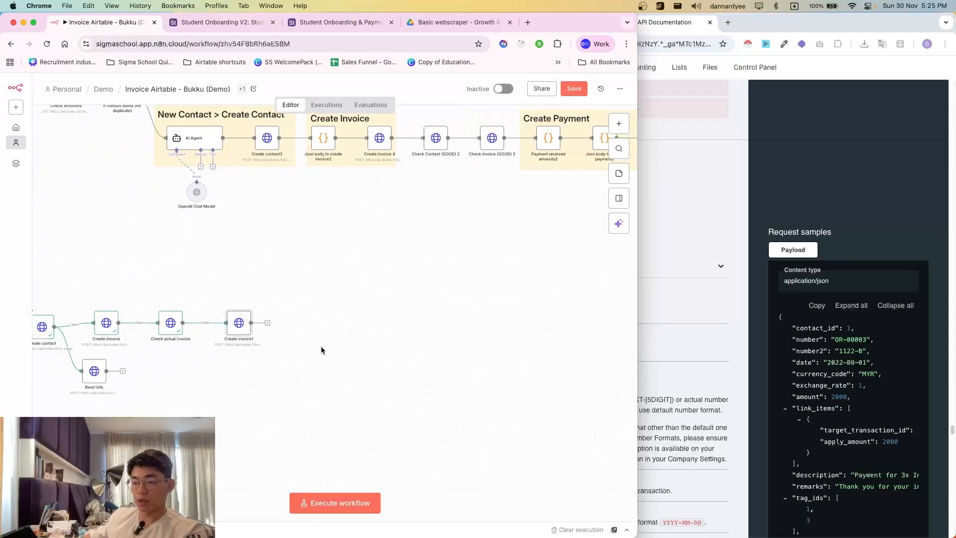
scroll(500, 288, "right", 1)
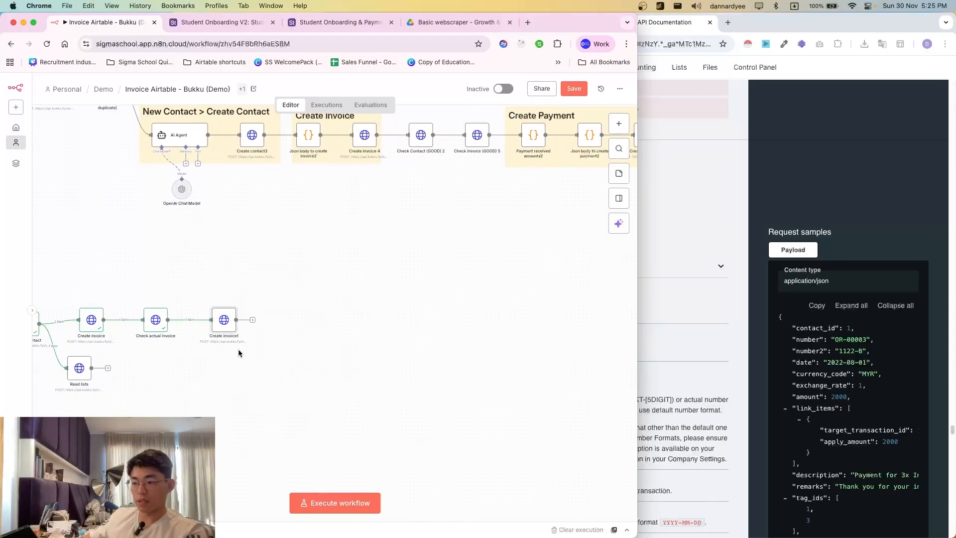
double_click(230, 325)
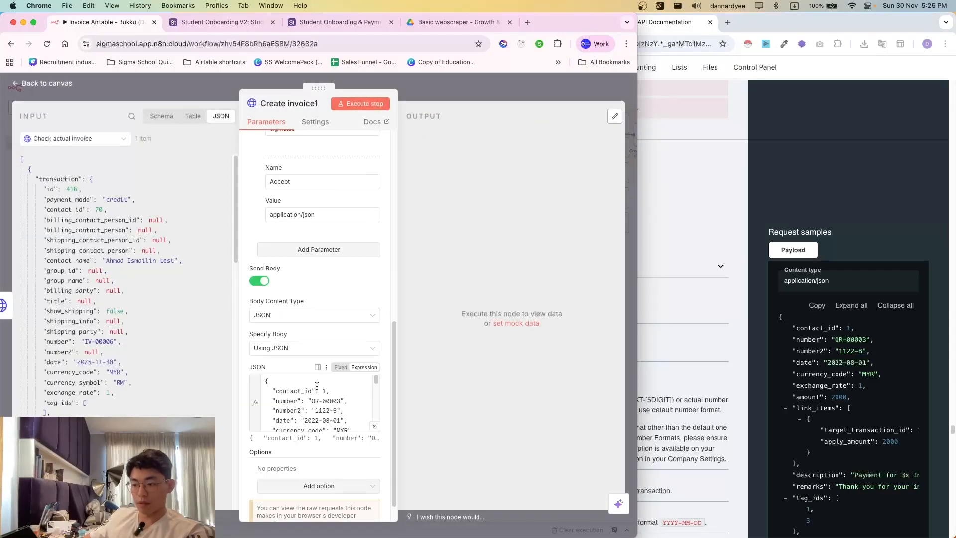
left_click(335, 443)
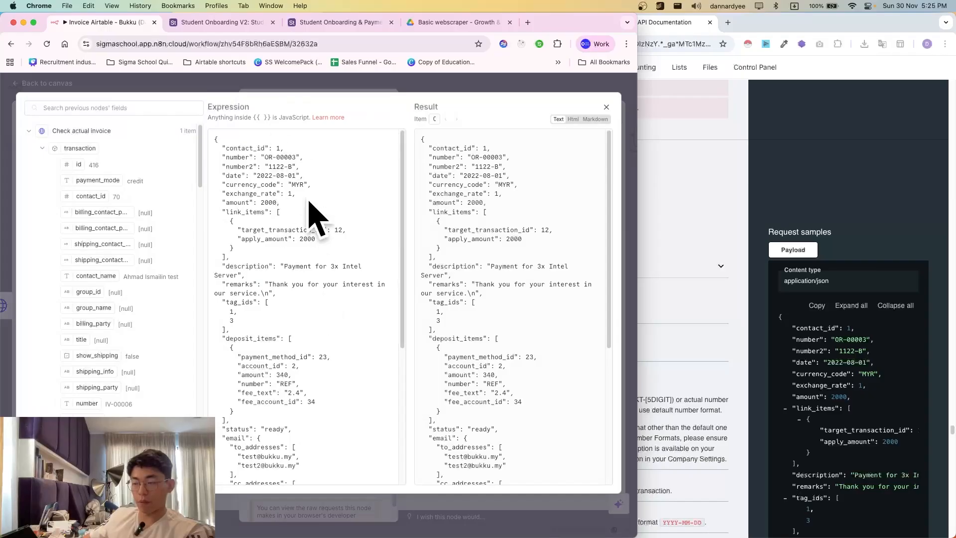
key("Escape")
left_click(541, 97)
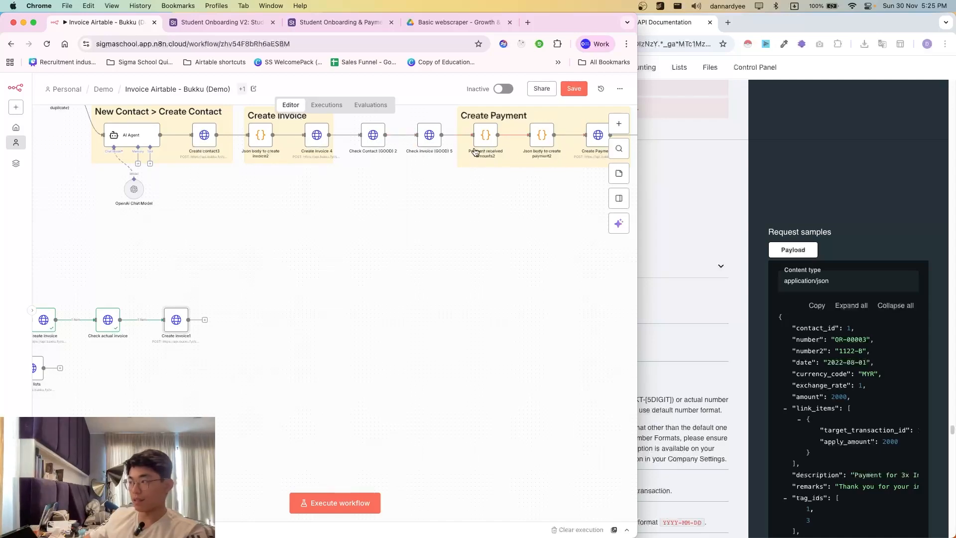
scroll(587, 132, "up", 1)
scroll(398, 348, "left", 1)
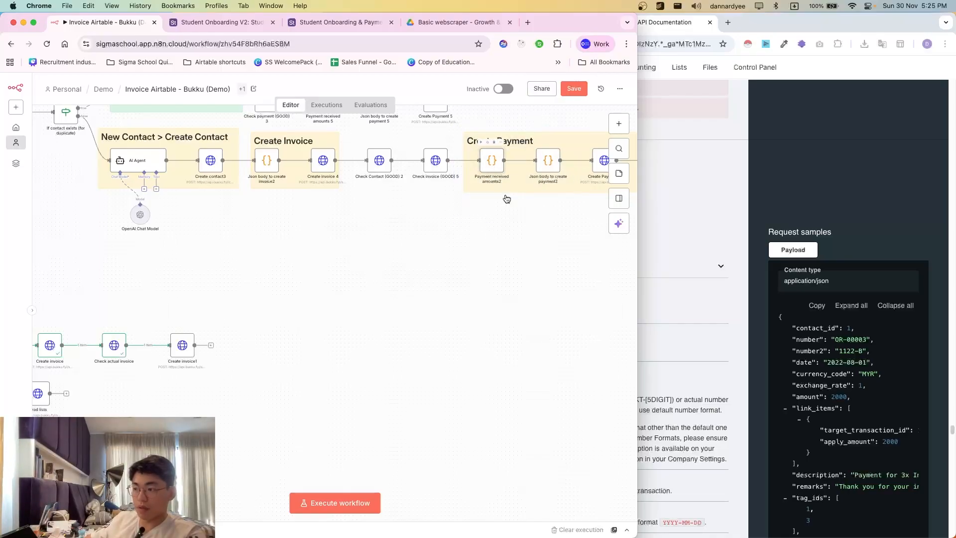
double_click(496, 164)
scroll(278, 320, "down", 5)
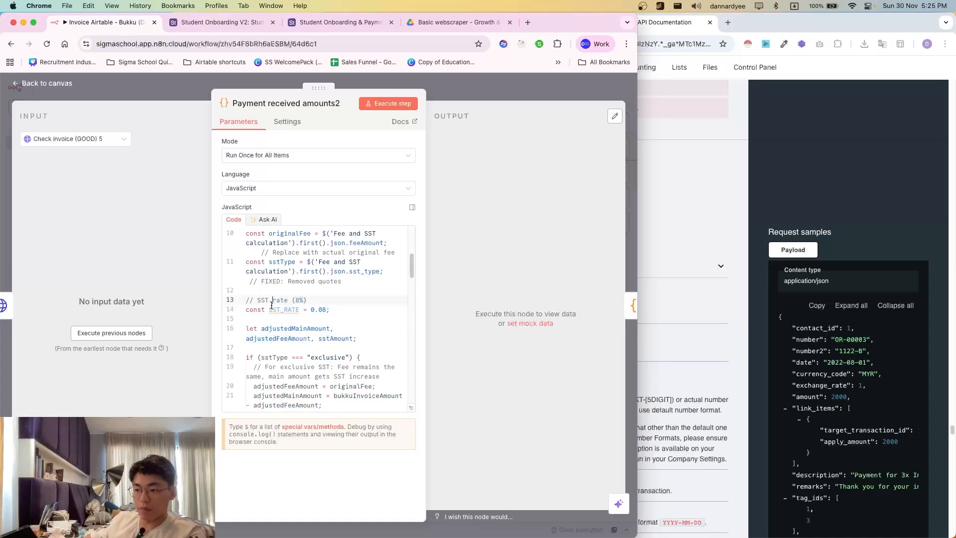
left_click(291, 328)
scroll(292, 328, "down", 5)
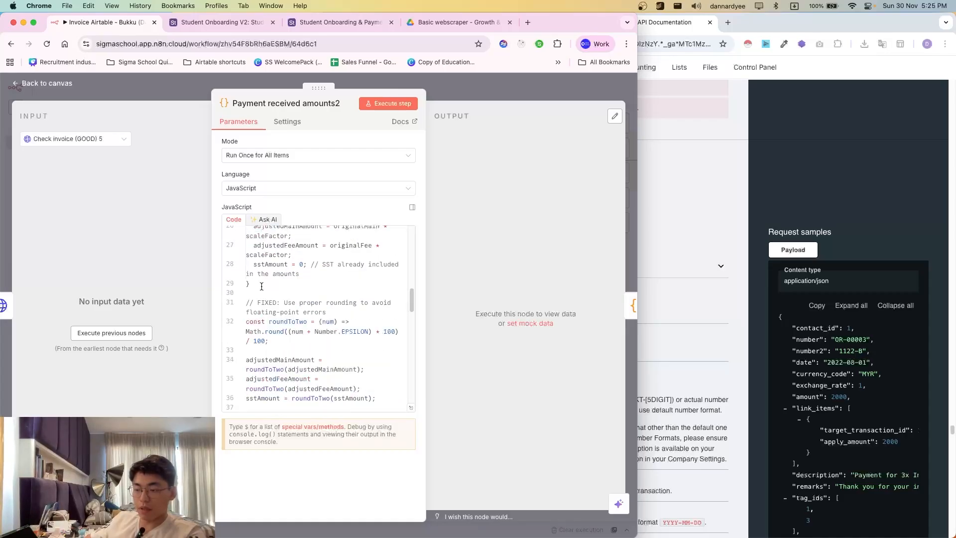
left_click(491, 93)
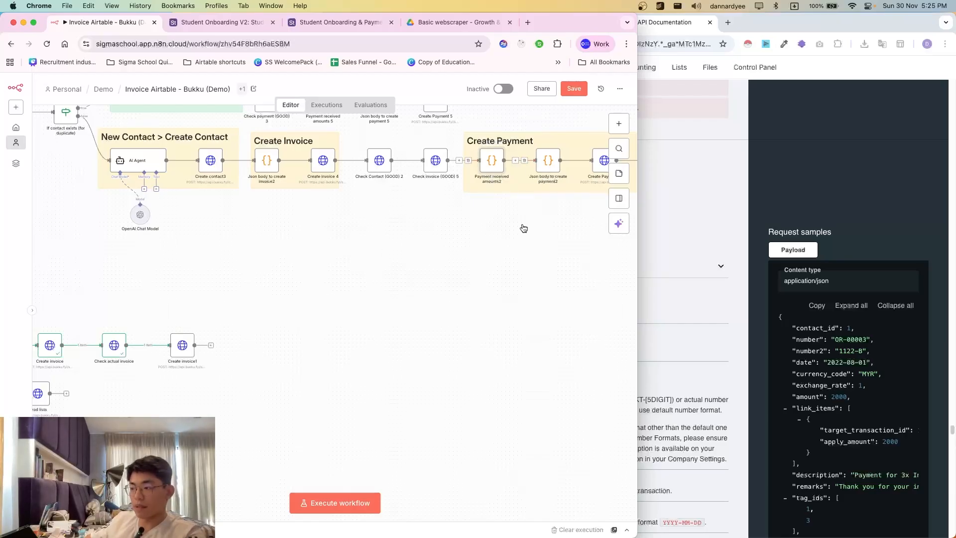
scroll(524, 217, "left", 2)
- Rename the Create invoice1 node to Create Payment
double_click(223, 355)
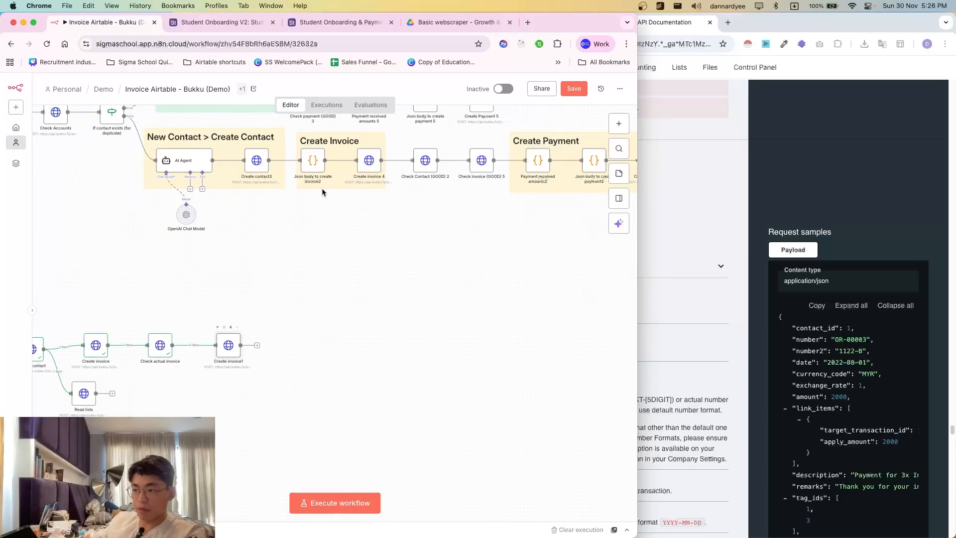
left_click(306, 101)
type("Create Payment")
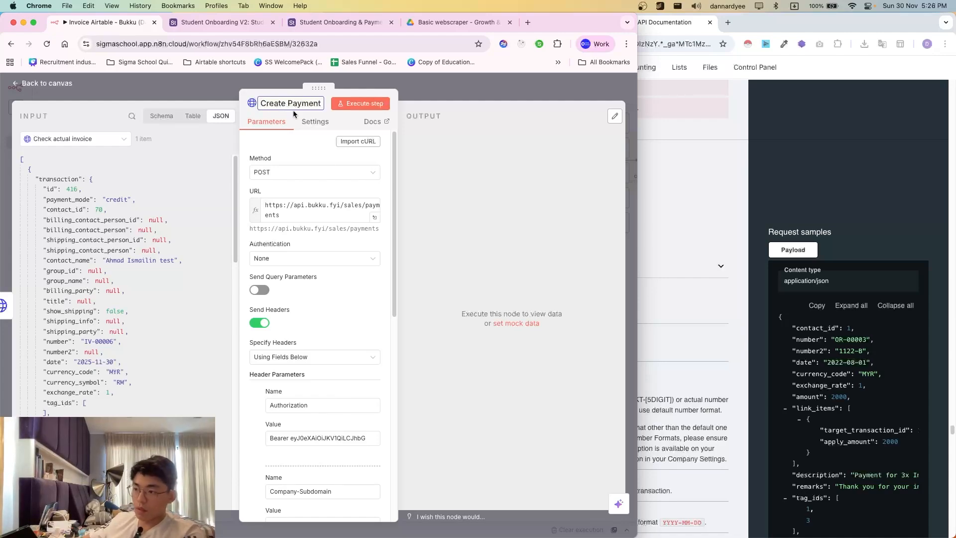
scroll(324, 337, "down", 10)
scroll(376, 401, "up", 10)
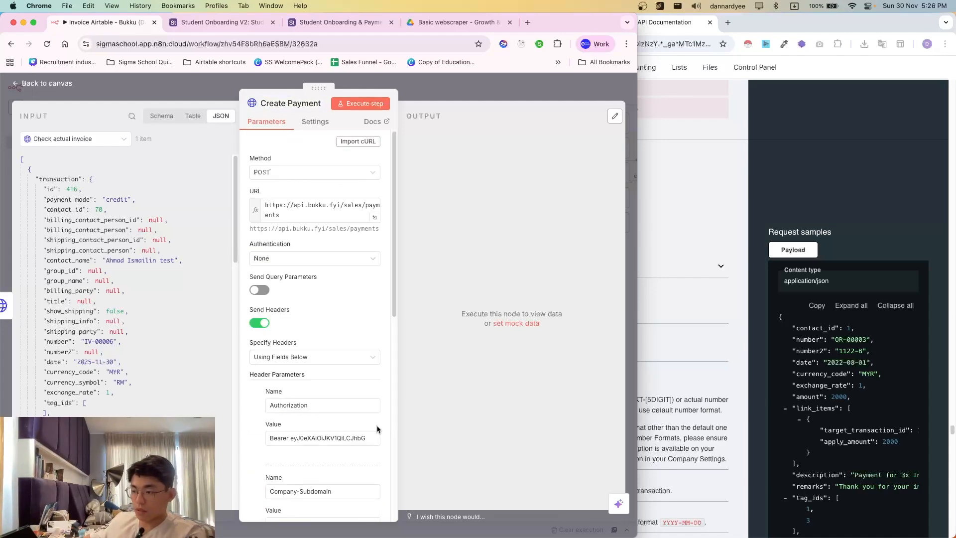
scroll(376, 401, "down", 15)
- Set the JSON body's contact_id to the Create contact node's id, resolving to 70
left_click(373, 403)
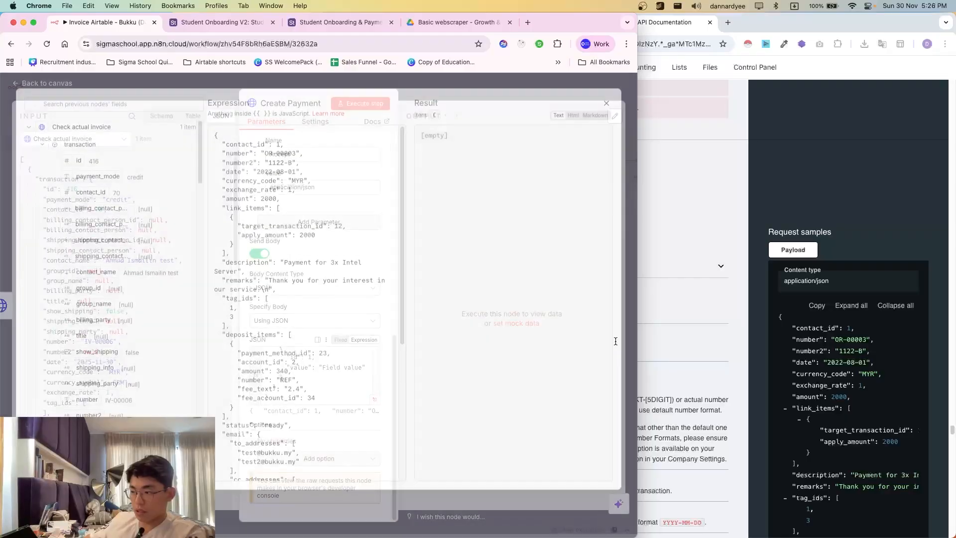
left_click(649, 339)
scroll(569, 309, "down", 4)
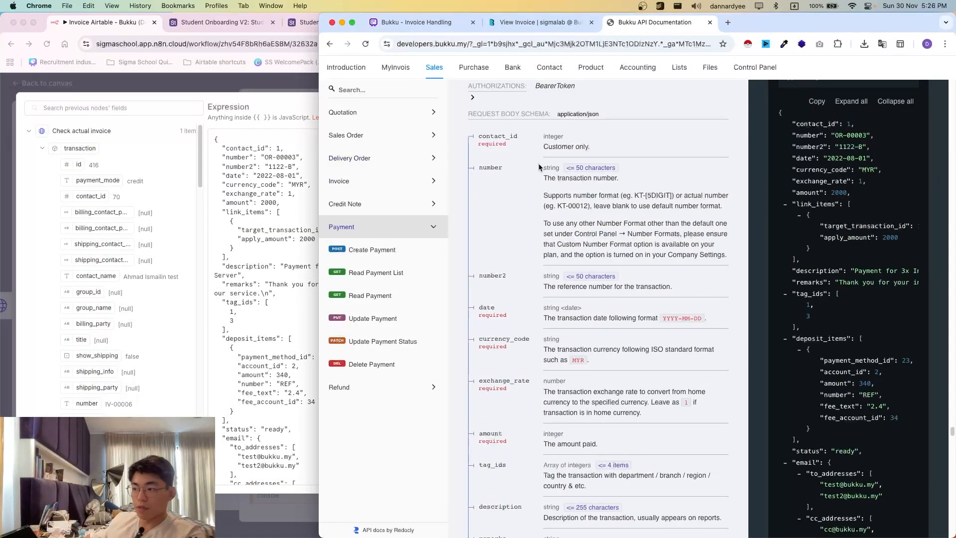
left_click(292, 184)
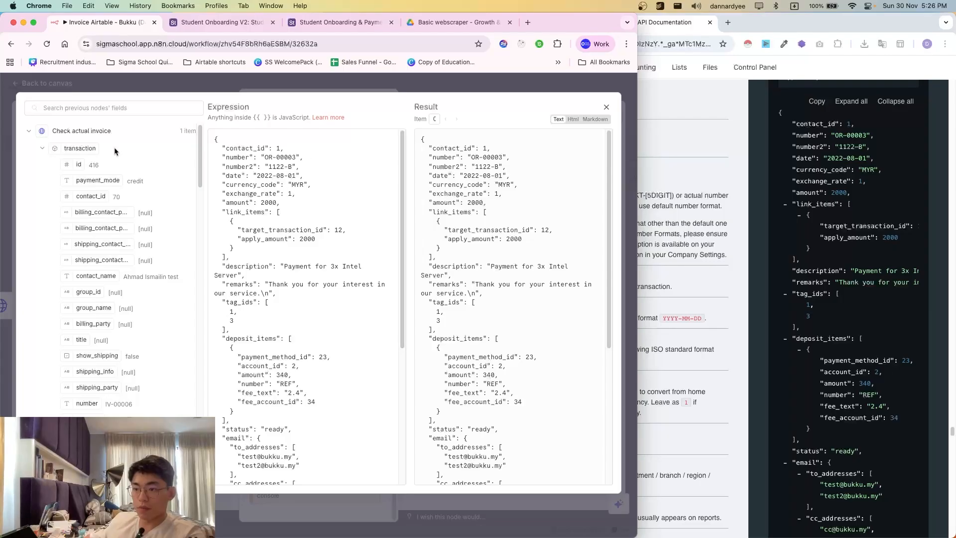
left_click(65, 135)
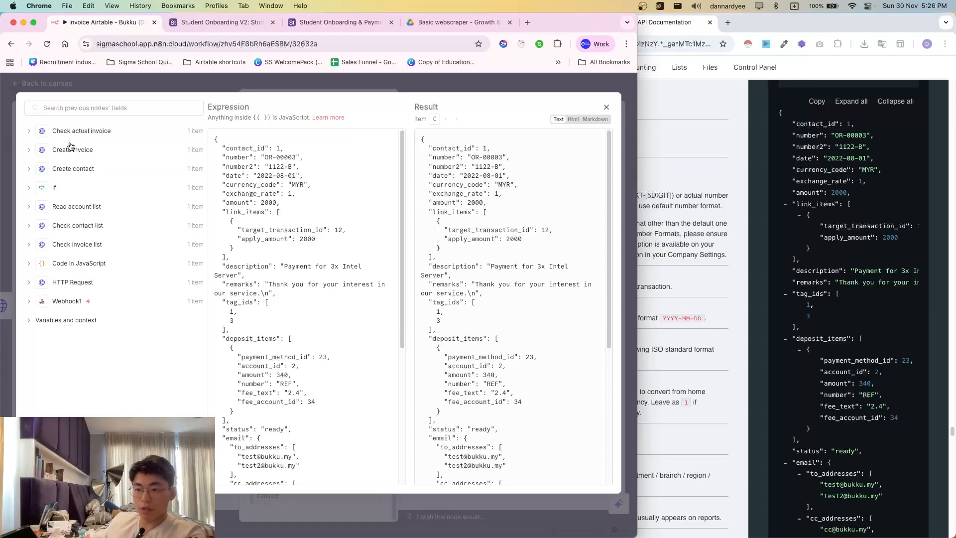
left_click(78, 170)
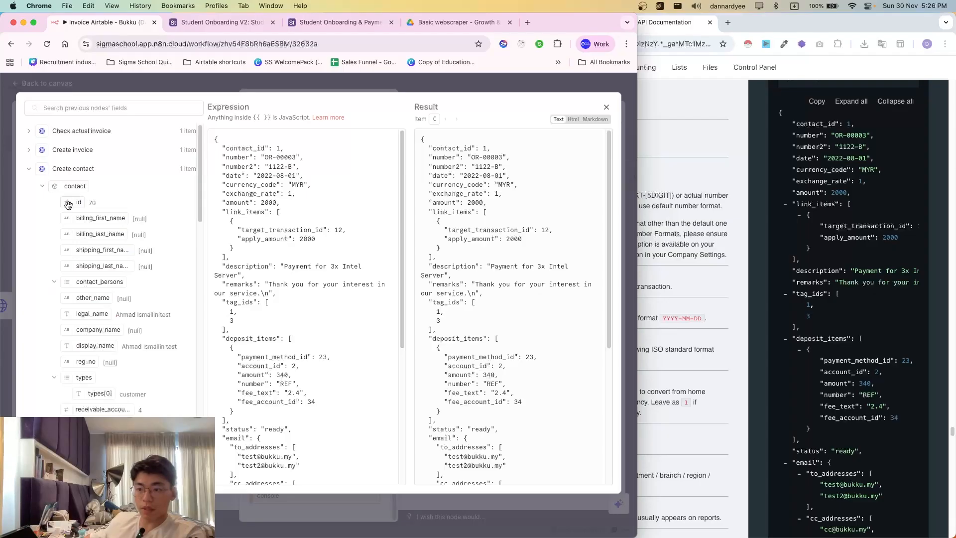
left_click_drag(68, 205, 280, 148)
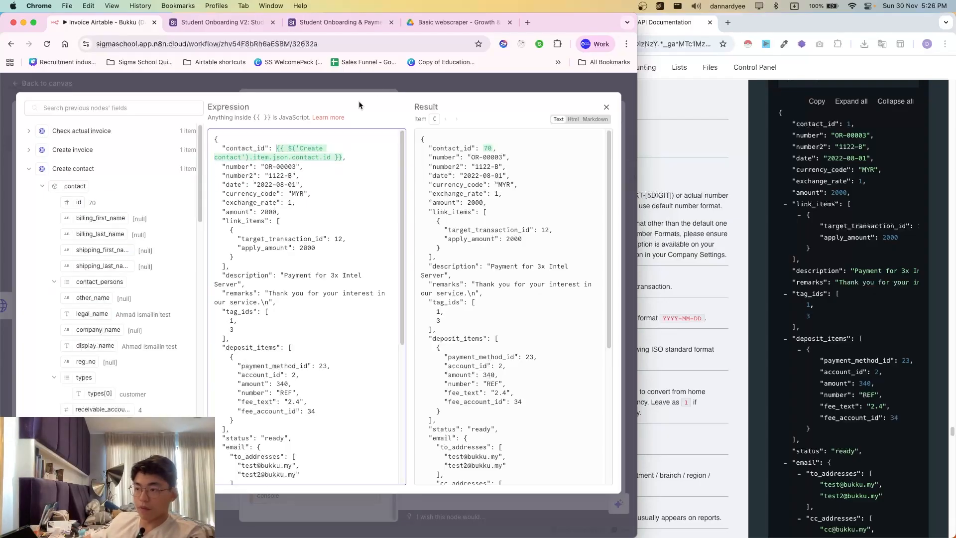
key("Escape")
key("Escape")
scroll(206, 368, "left", 1)
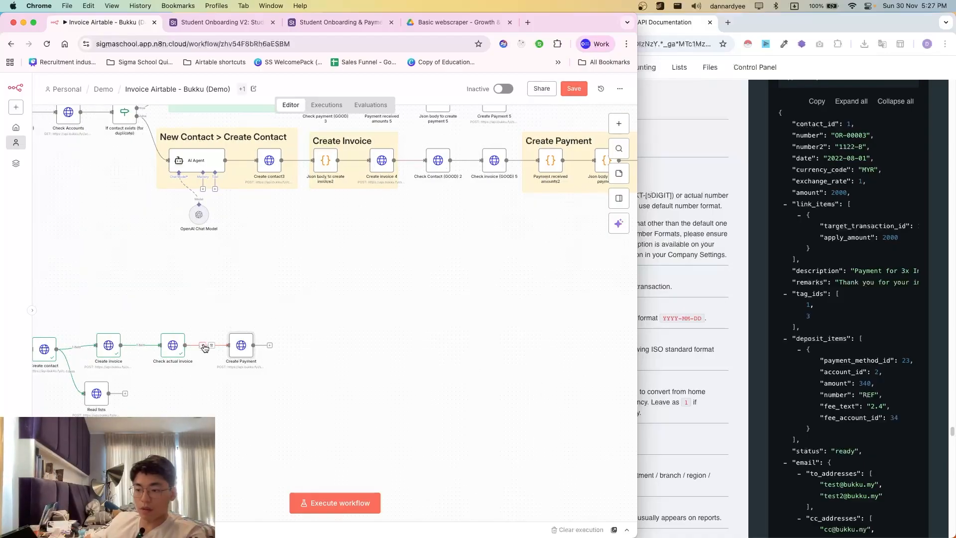
- Unlink Create Payment, then duplicate Check actual invoice and connect the copy after it
left_click_drag(239, 351, 303, 352)
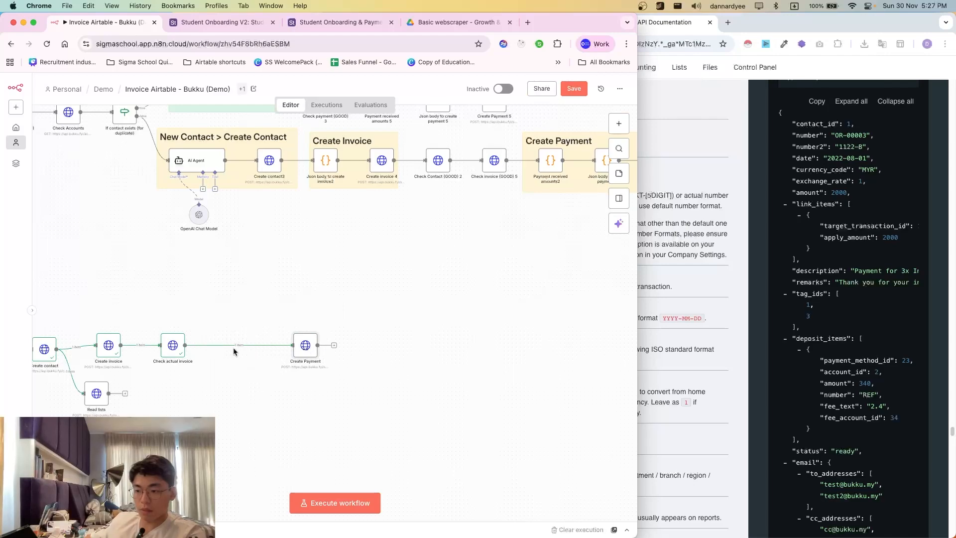
left_click(244, 346)
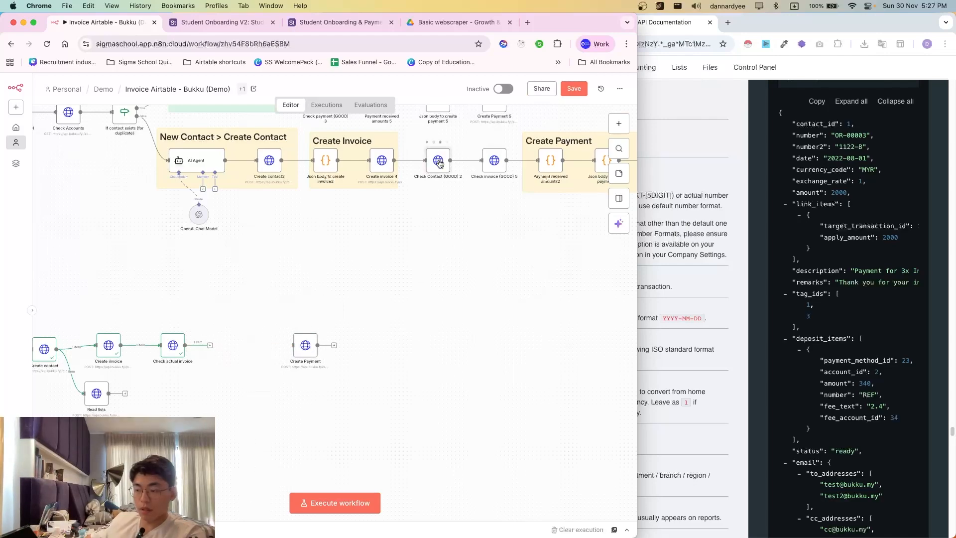
left_click(177, 350)
key("super+c")
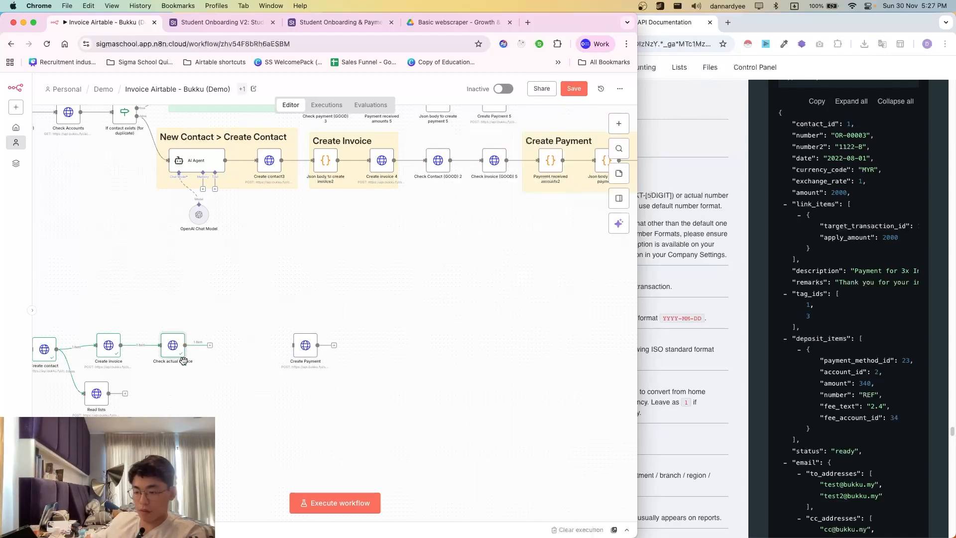
key("super+v")
double_click(237, 345)
left_click(300, 211)
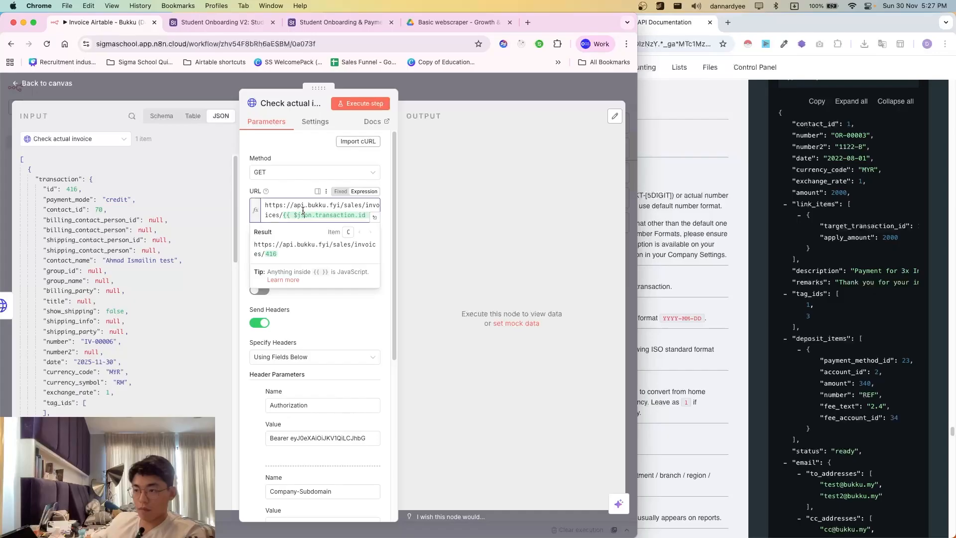
key("super+a")
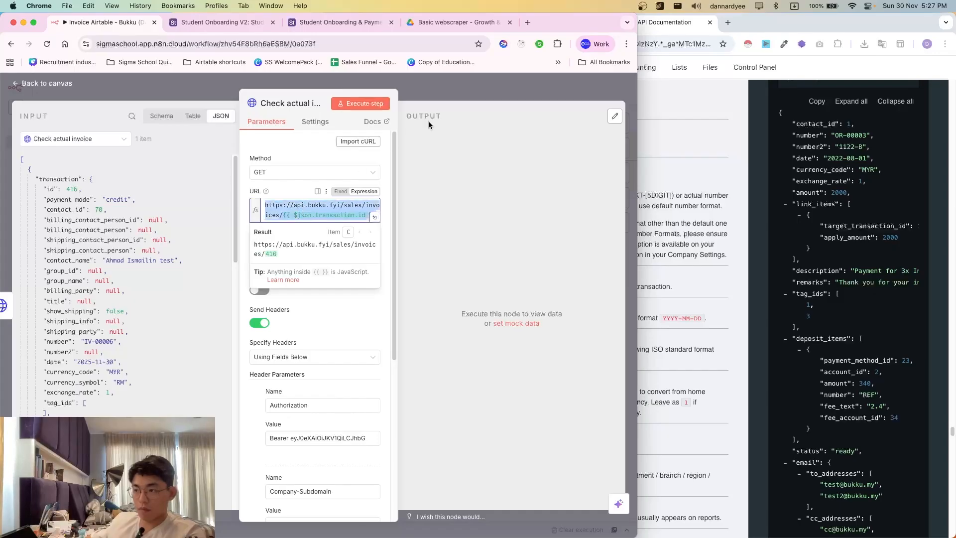
left_click(442, 107)
left_click(444, 91)
- Paste the contacts search expression into the copy's request URL, pointing its Webhook references to Webhook1
double_click(236, 345)
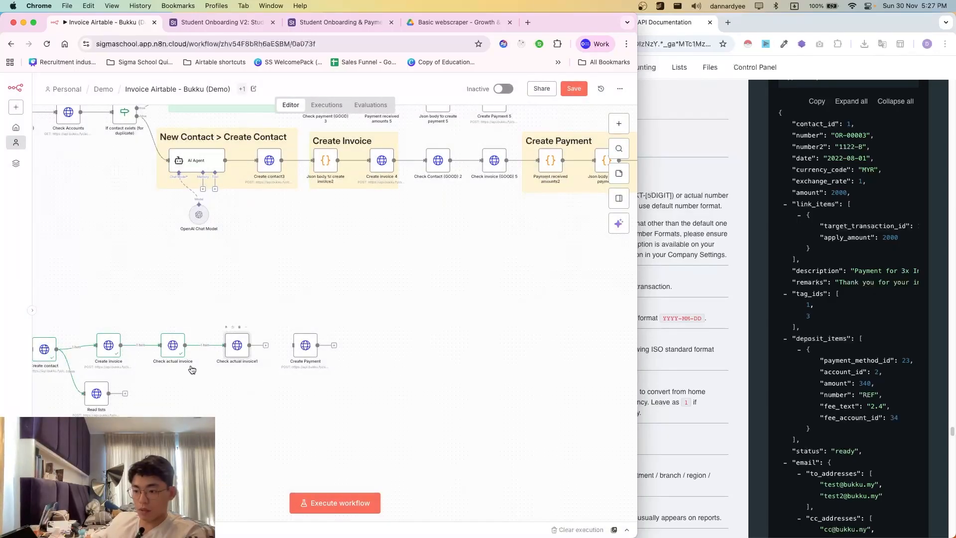
left_click(306, 215)
key("super+a")
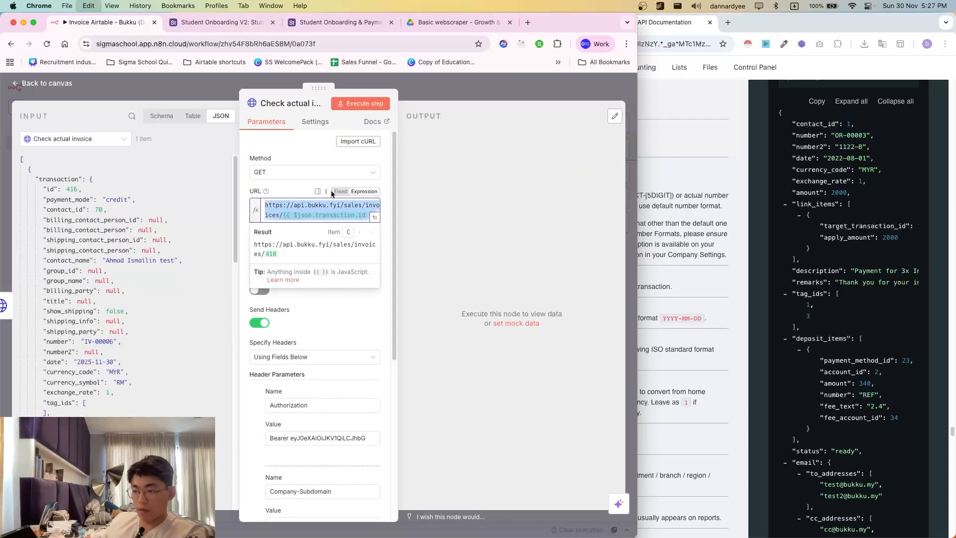
key("super+v")
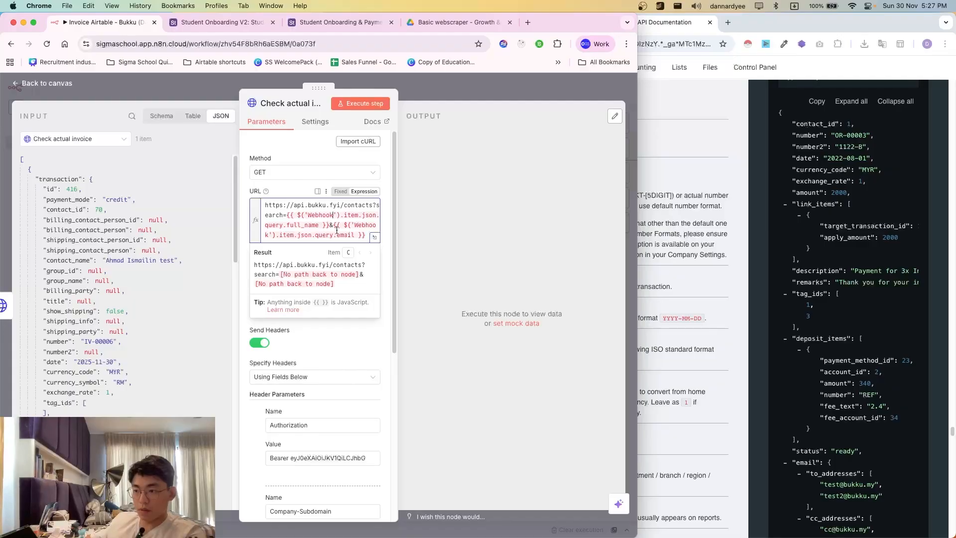
type("1")
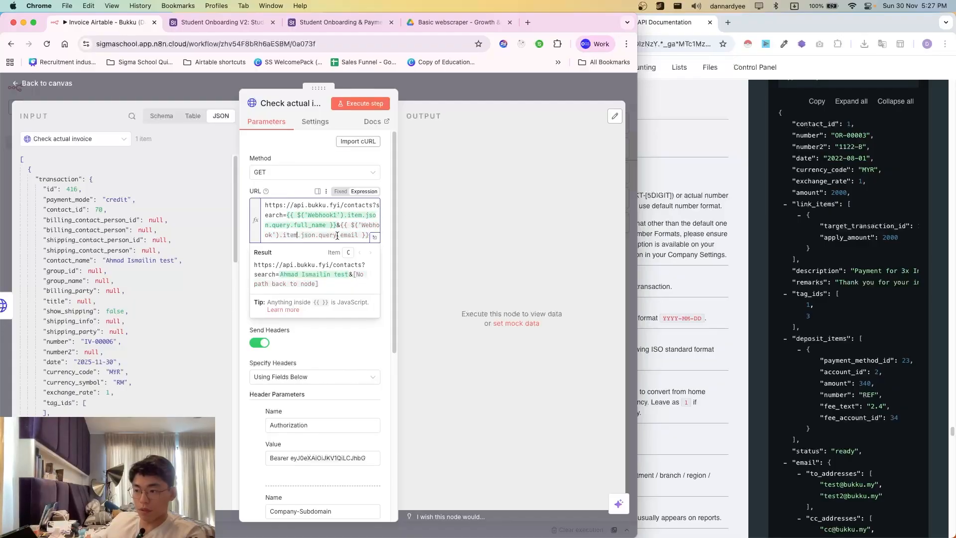
left_click(271, 235)
type("1")
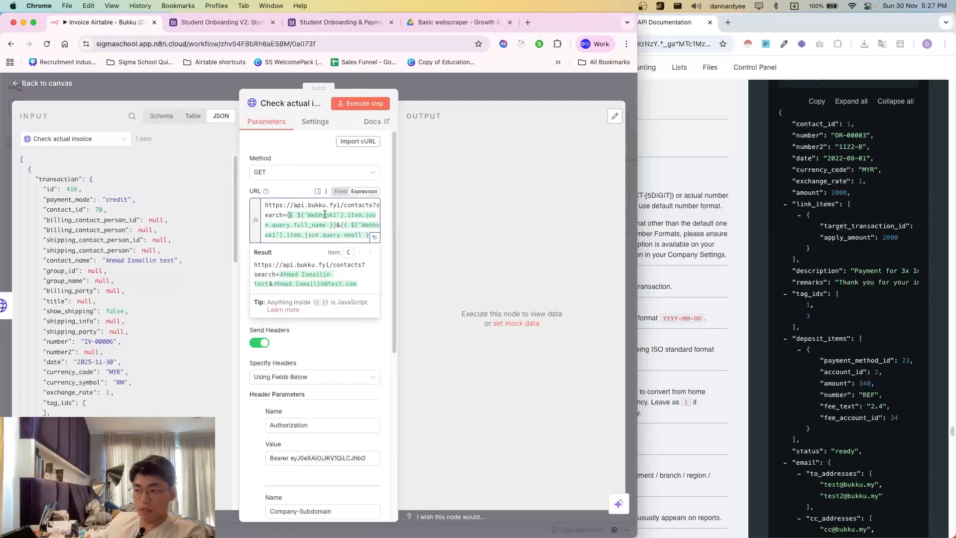
- Review the contact search URL's full_name and email filters against the Bukku API docs
left_click_drag(301, 205, 316, 224)
left_click(316, 224)
left_click(671, 157)
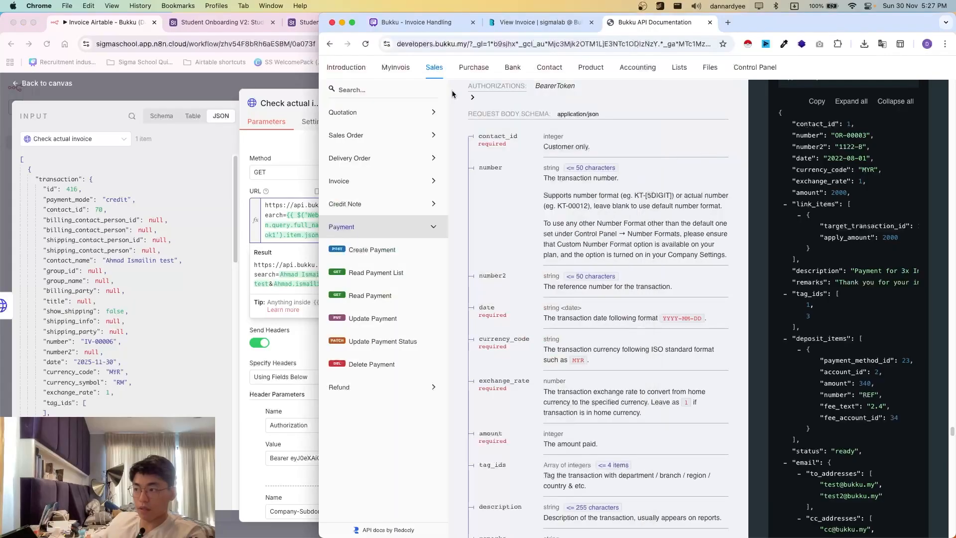
left_click(309, 198)
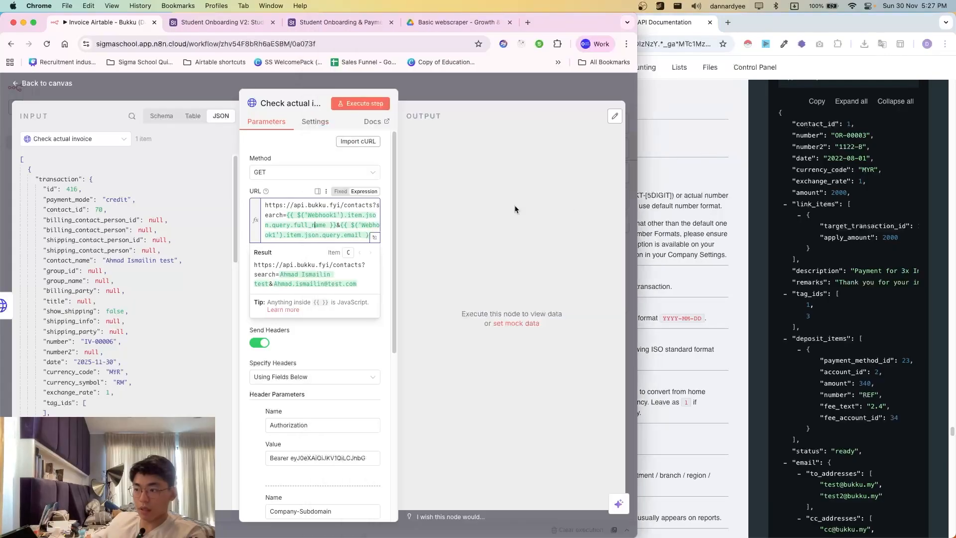
left_click_drag(278, 210, 283, 215)
left_click(284, 215)
left_click(375, 238)
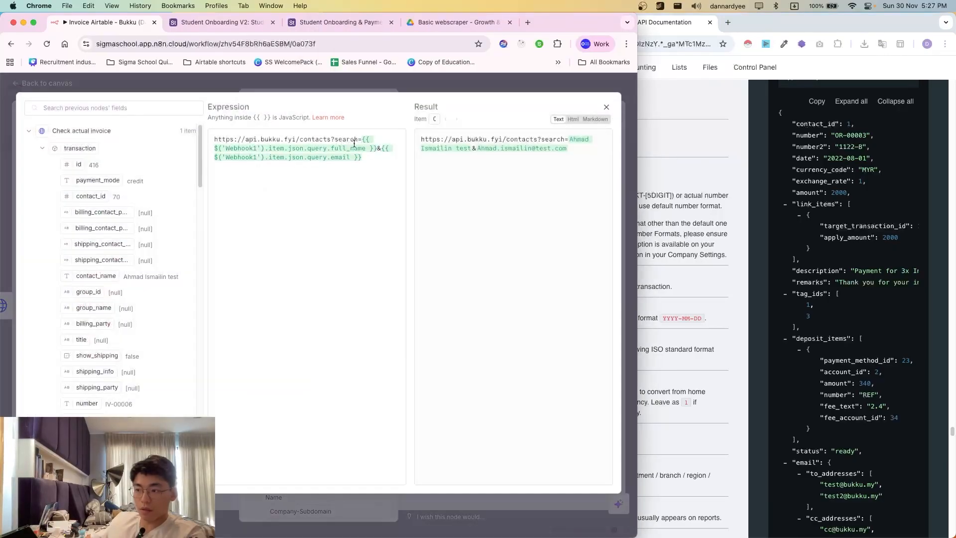
left_click(332, 141)
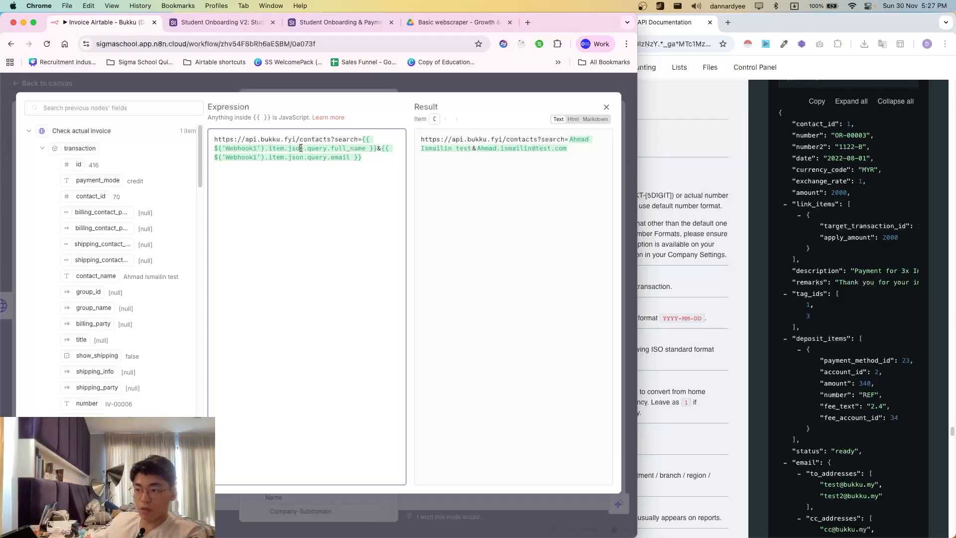
left_click_drag(301, 148, 355, 159)
left_click(348, 168)
left_click(420, 84)
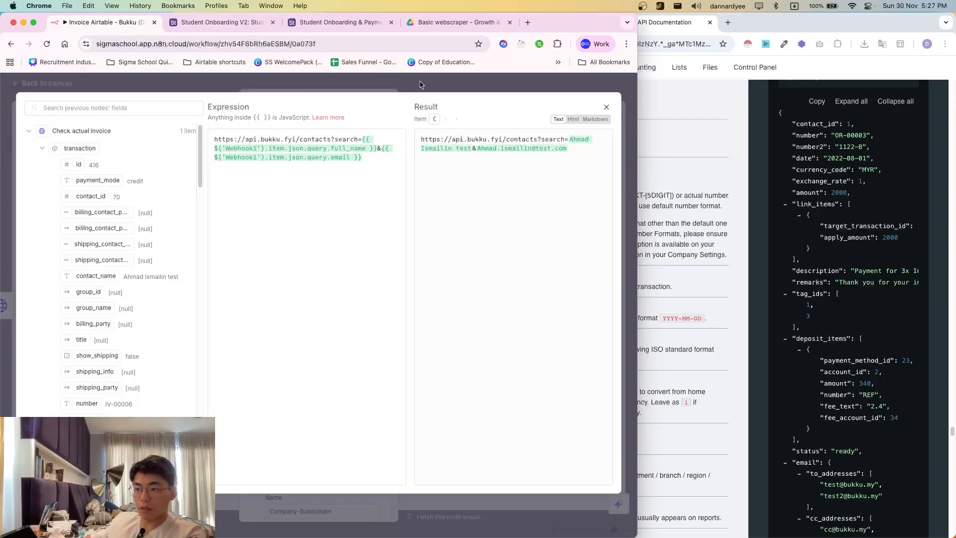
key("Escape")
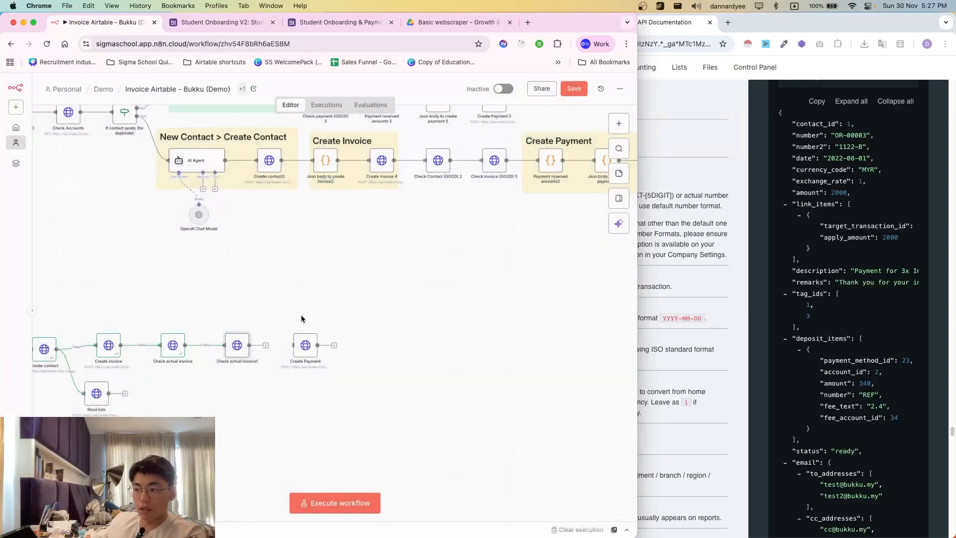
scroll(301, 319, "left", 10)
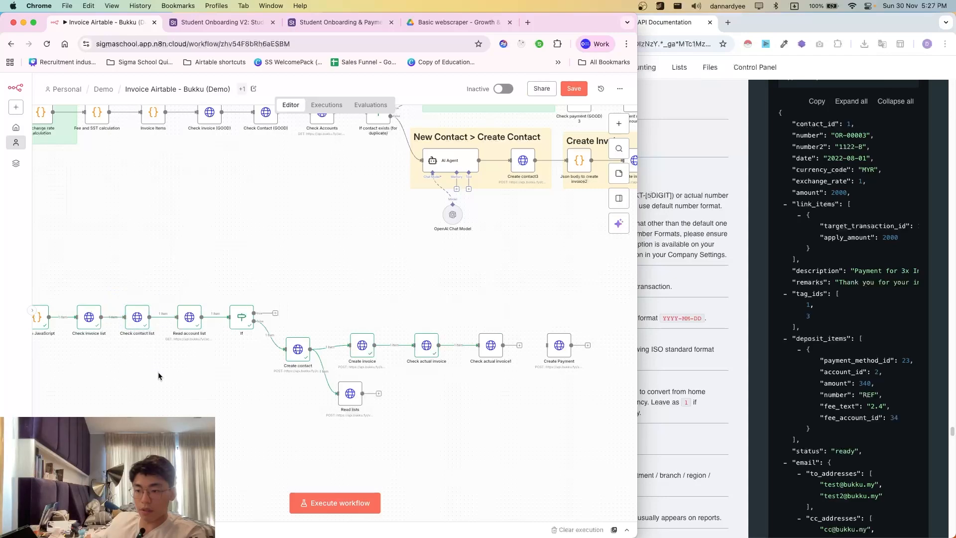
scroll(484, 432, "right", 1)
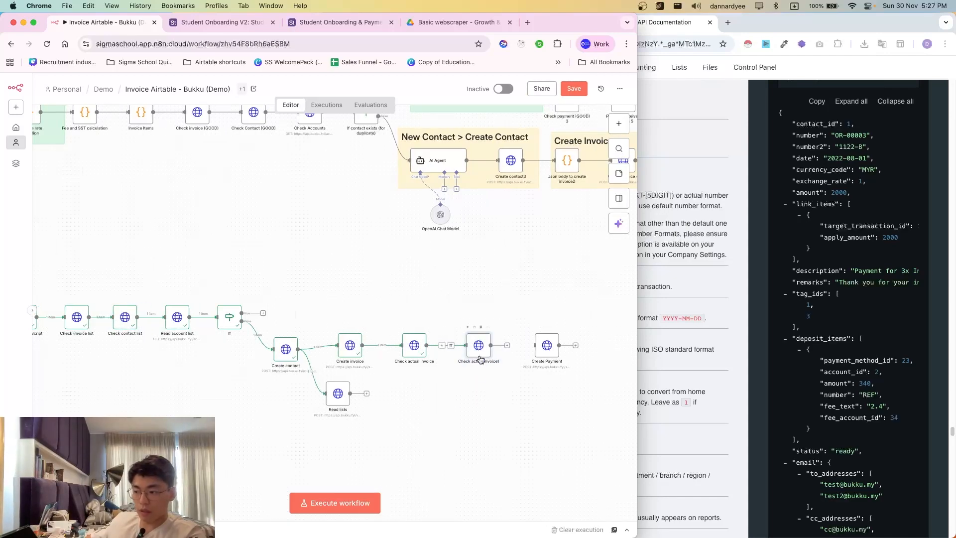
- Rename the Check actual invoice1 node to Check contact
double_click(425, 349)
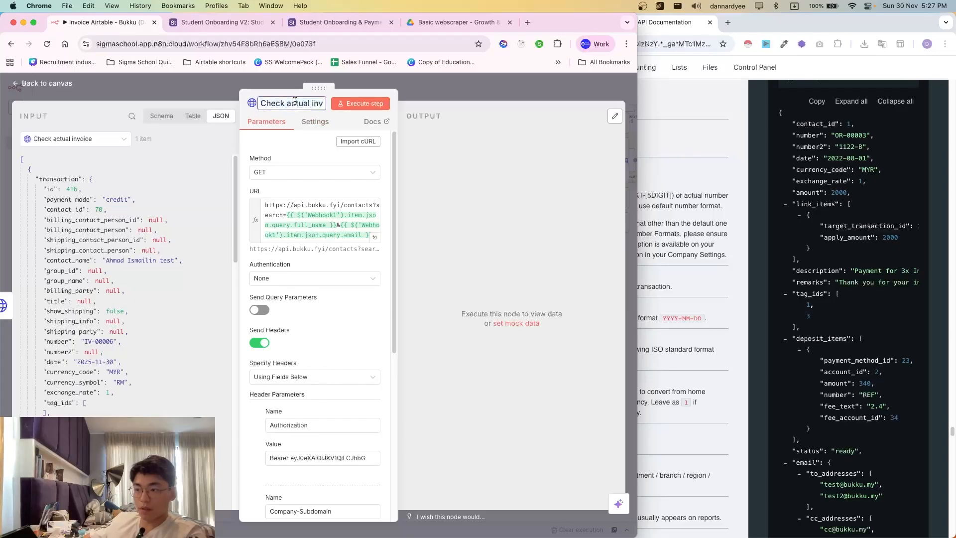
double_click(291, 103)
key("shift+super+Right")
type("cont")
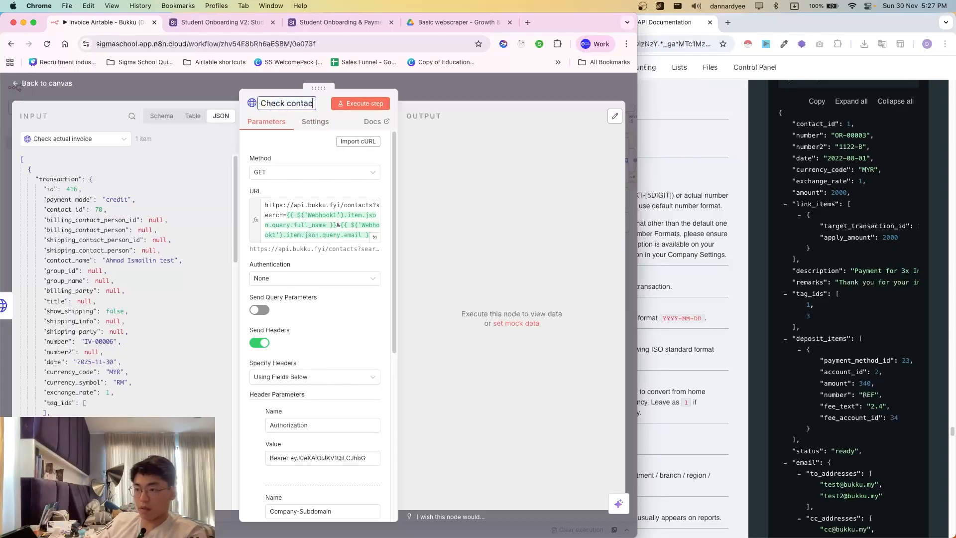
type("act")
key("Return")
scroll(321, 304, "down", 6)
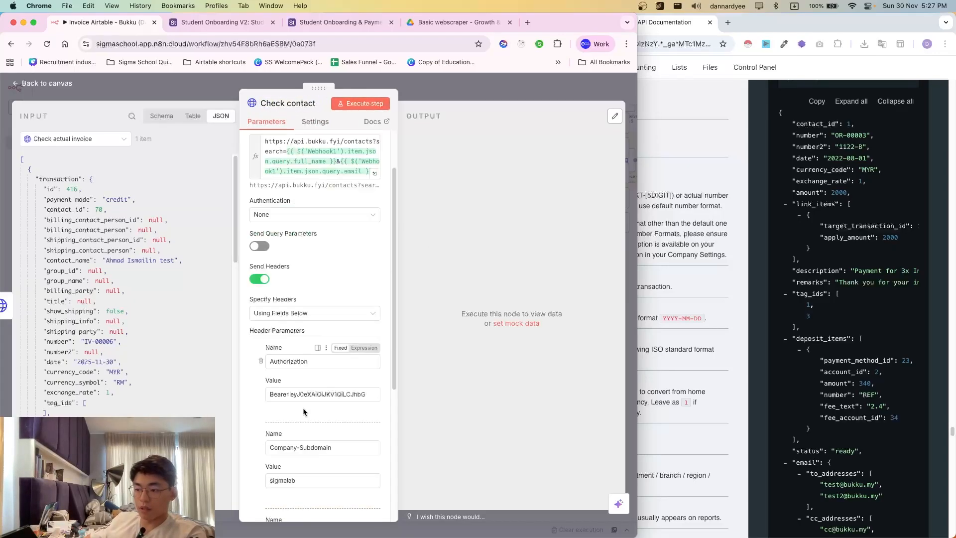
left_click(467, 97)
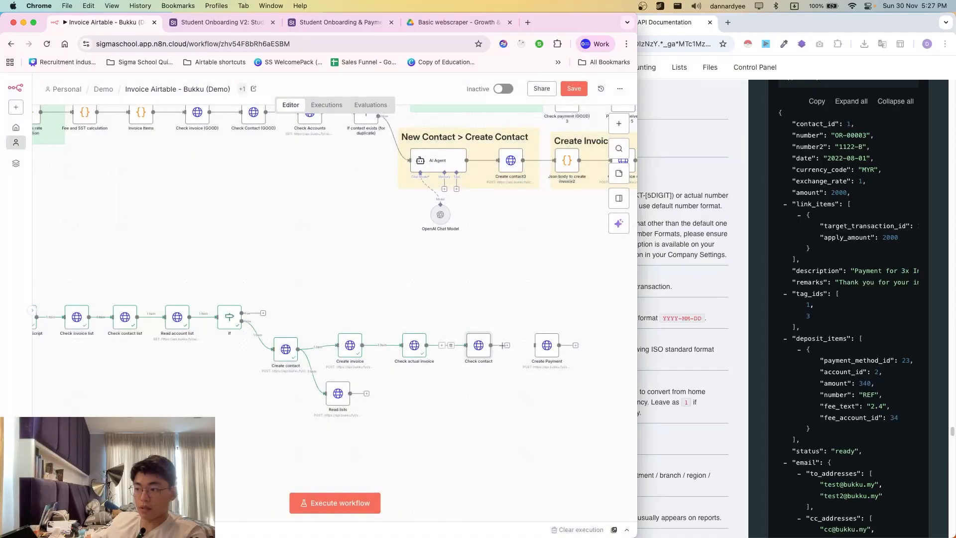
- Run Check contact and inspect its output showing the contact with id 70
left_click(467, 327)
scroll(454, 408, "right", 3)
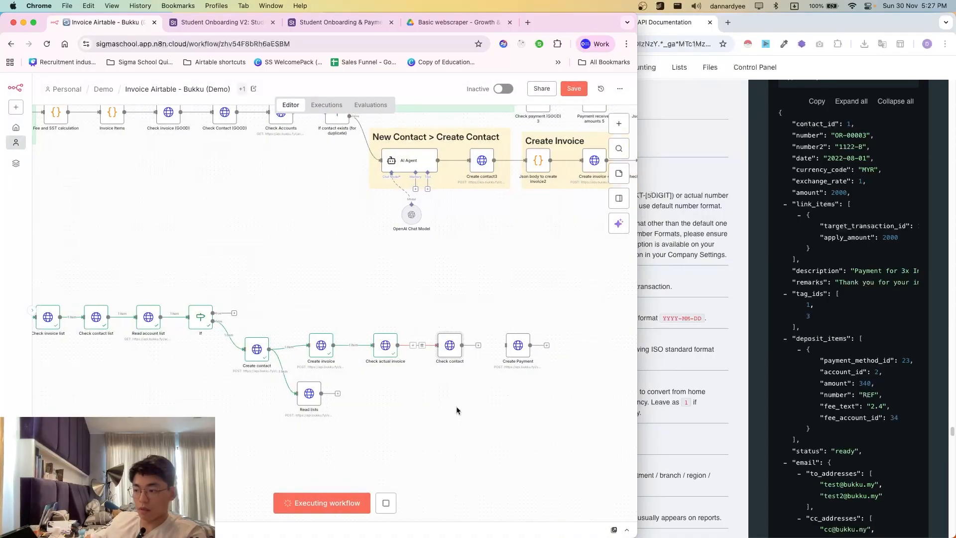
scroll(405, 360, "up", 3)
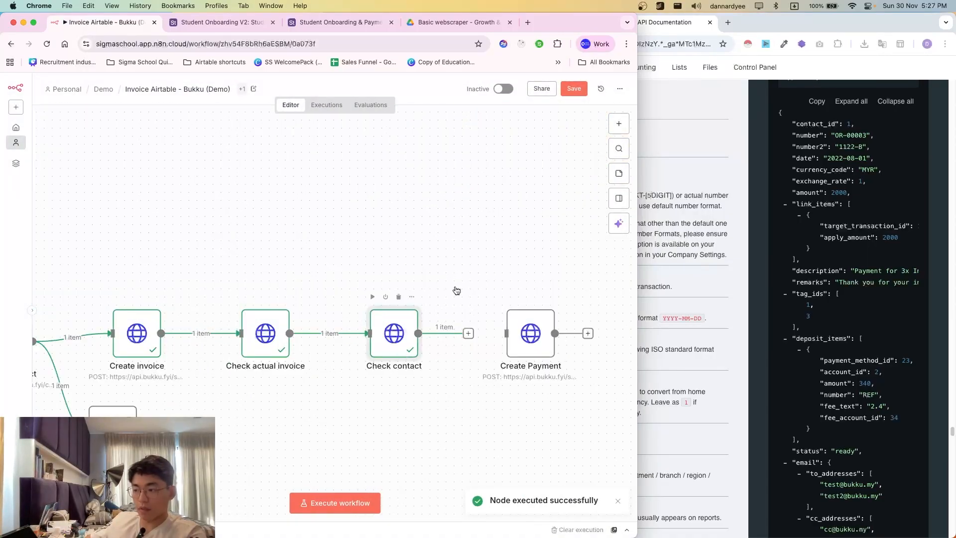
key("Return")
scroll(476, 269, "up", 4)
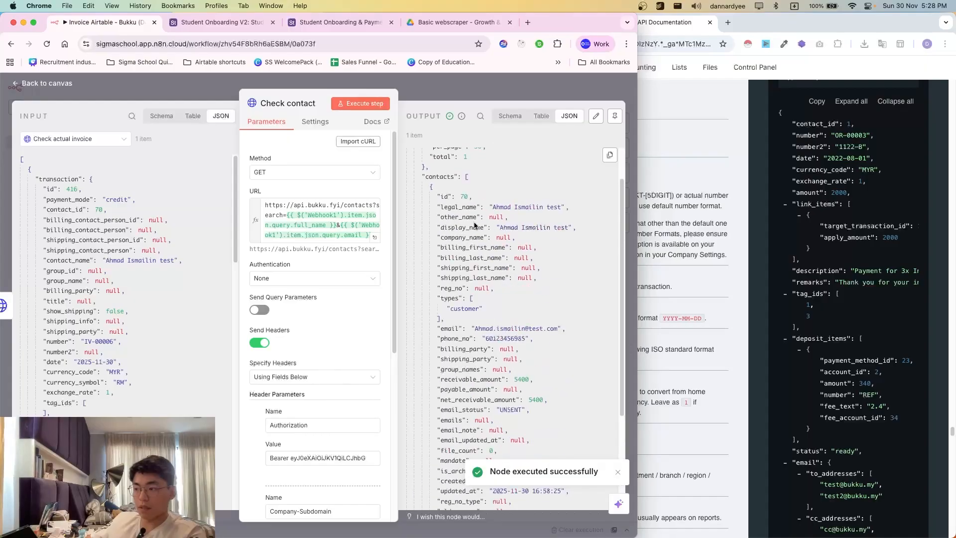
key("Escape")
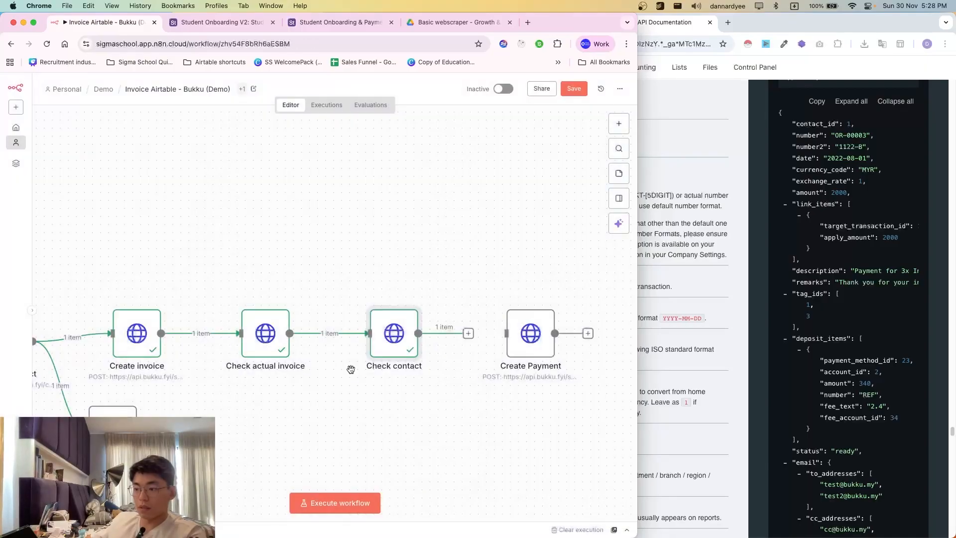
scroll(302, 369, "down", 2)
scroll(261, 388, "left", 10)
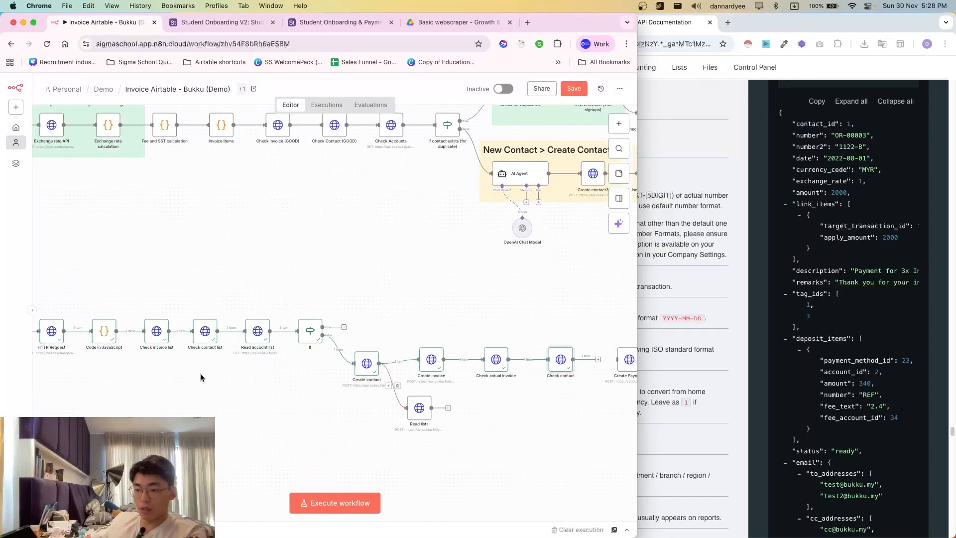
double_click(282, 331)
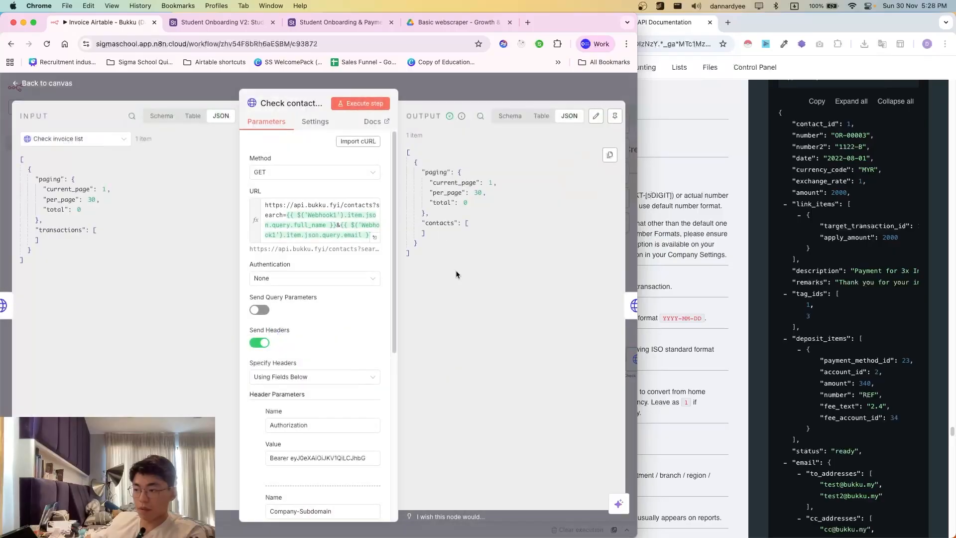
left_click_drag(421, 175, 448, 267)
left_click(477, 100)
scroll(442, 407, "right", 6)
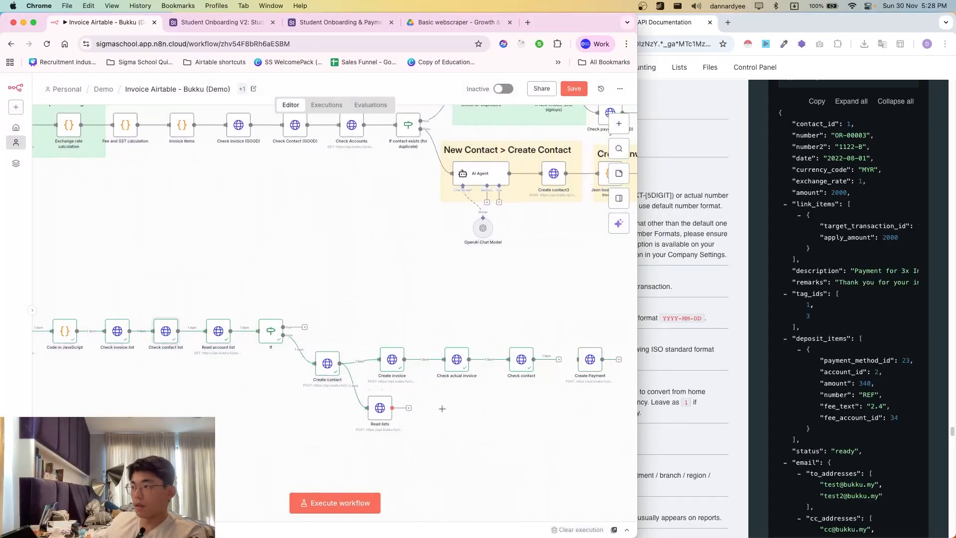
left_click(488, 361)
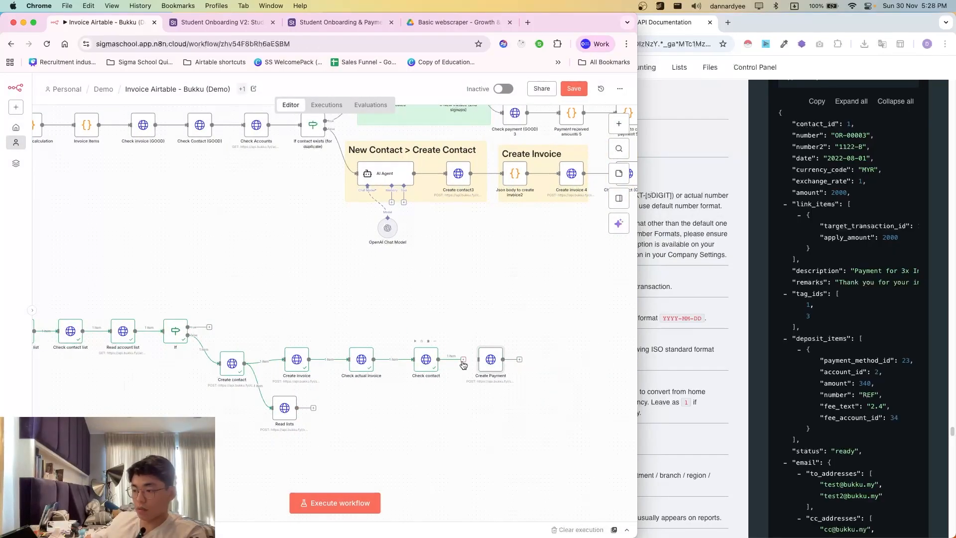
- Map Check contact's id into the Create Payment body's contact_id, checking the Bukku payment docs
double_click(490, 361)
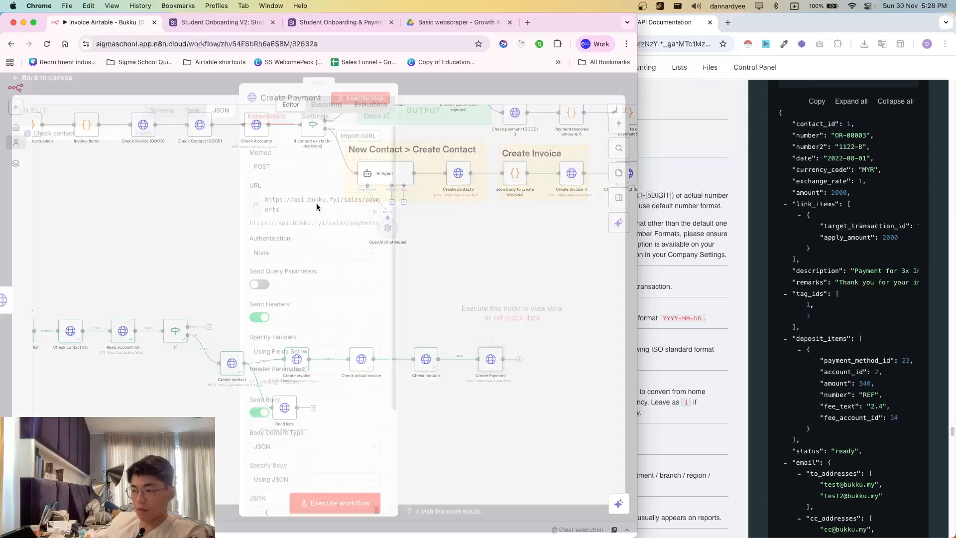
scroll(331, 339, "down", 10)
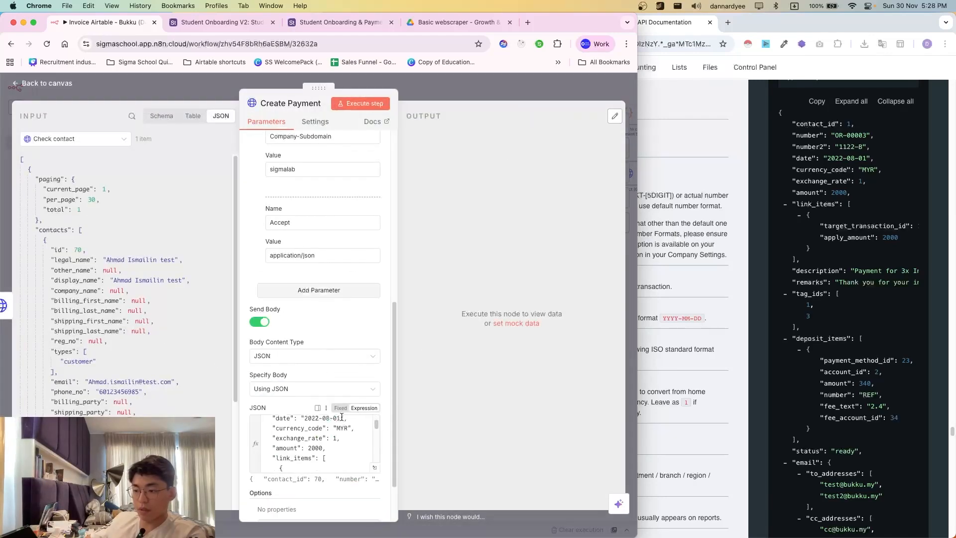
left_click(374, 468)
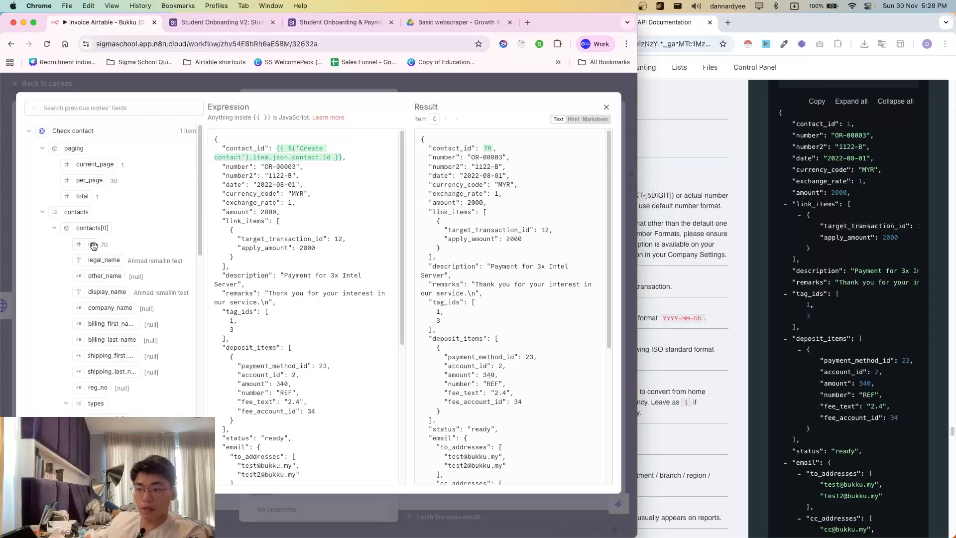
left_click_drag(94, 245, 362, 156)
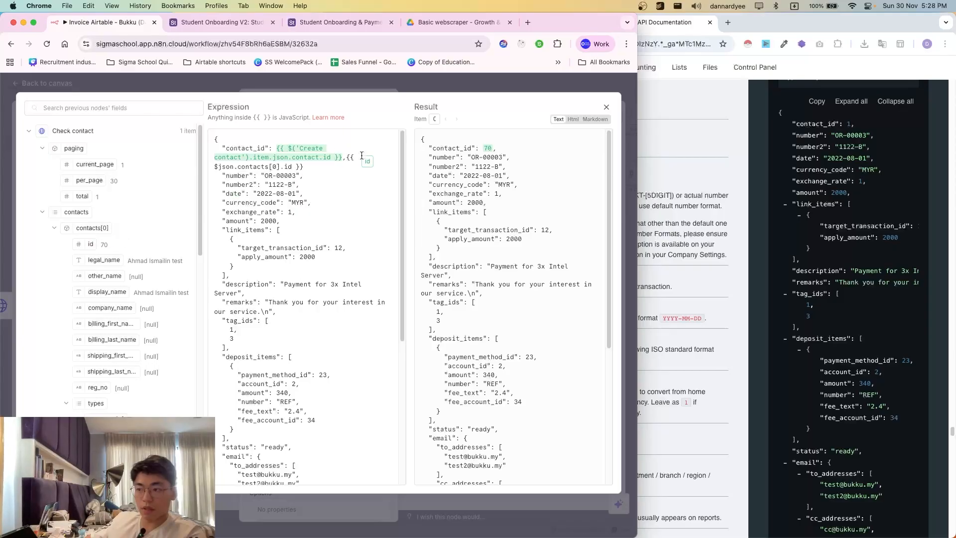
left_click(233, 163)
left_click_drag(215, 166, 351, 159)
left_click(289, 167)
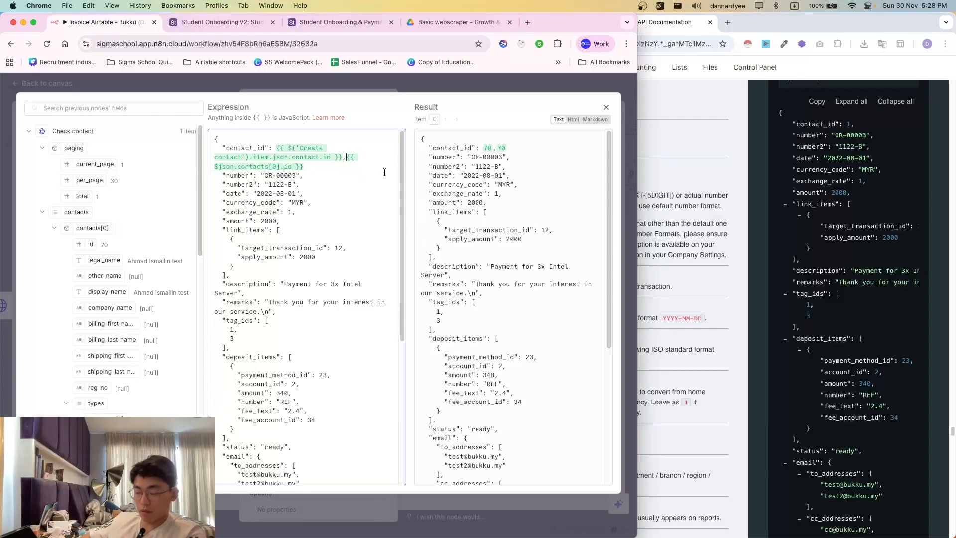
left_click_drag(347, 157, 215, 148)
left_click(217, 139)
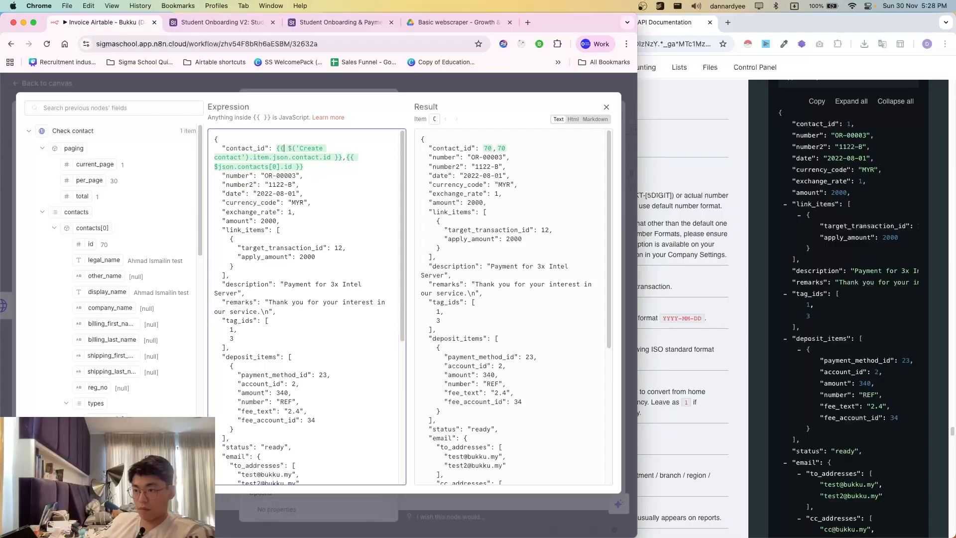
left_click_drag(277, 148, 303, 166)
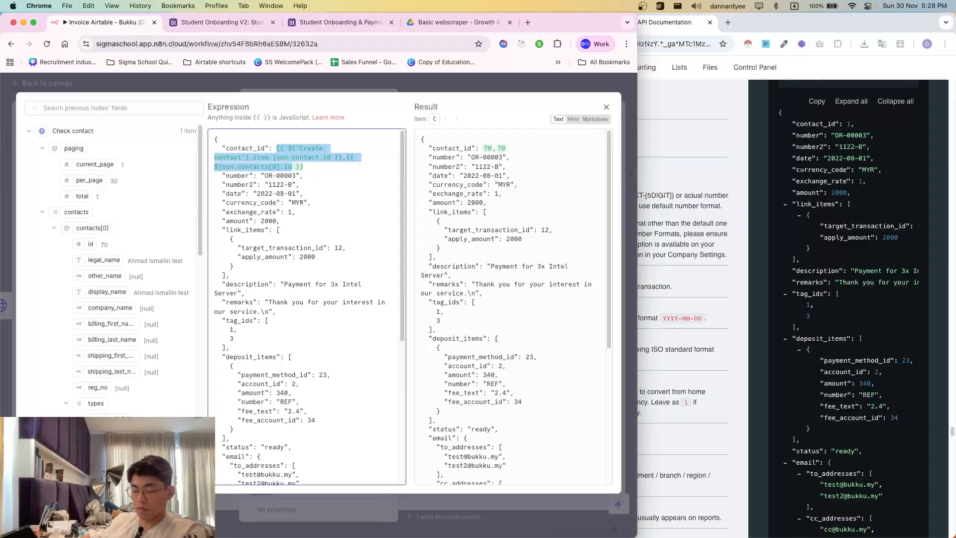
left_click(341, 156)
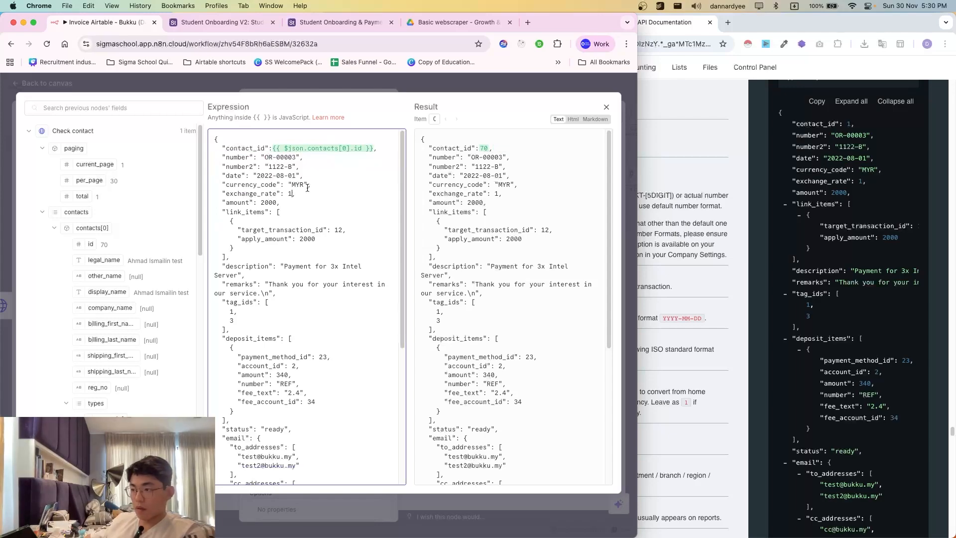
left_click(680, 248)
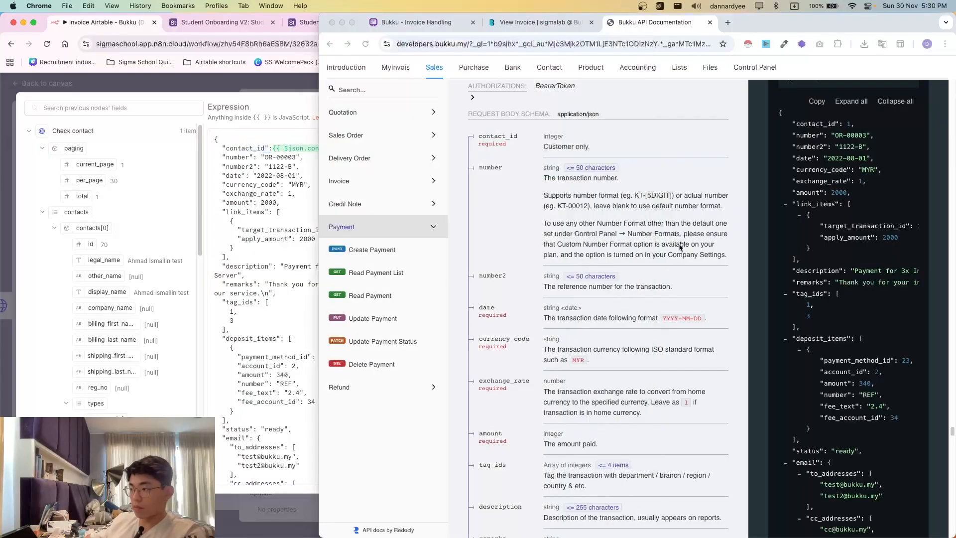
scroll(680, 247, "down", 1)
left_click(221, 200)
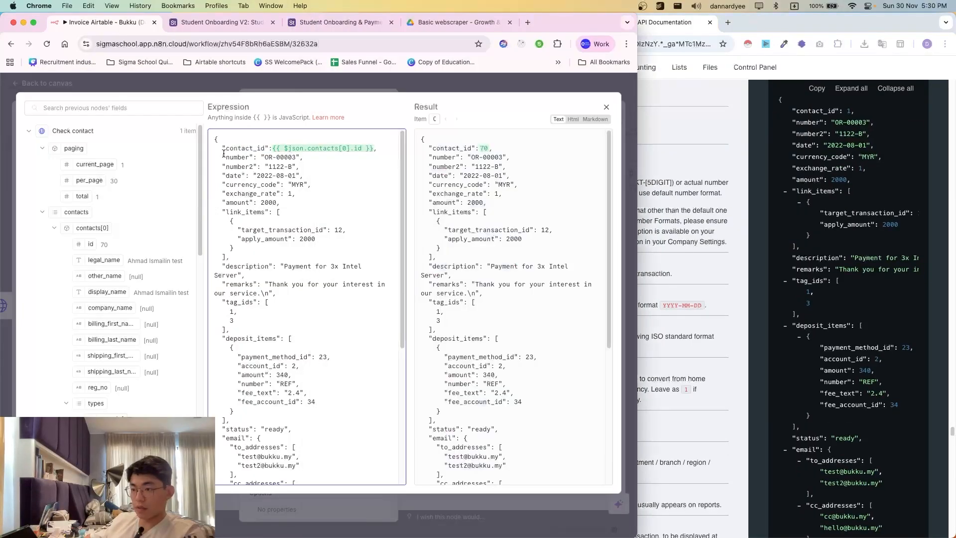
- Delete the number and number2 lines and the blank line below contact_id
left_click_drag(223, 154, 297, 165)
key("BackSpace")
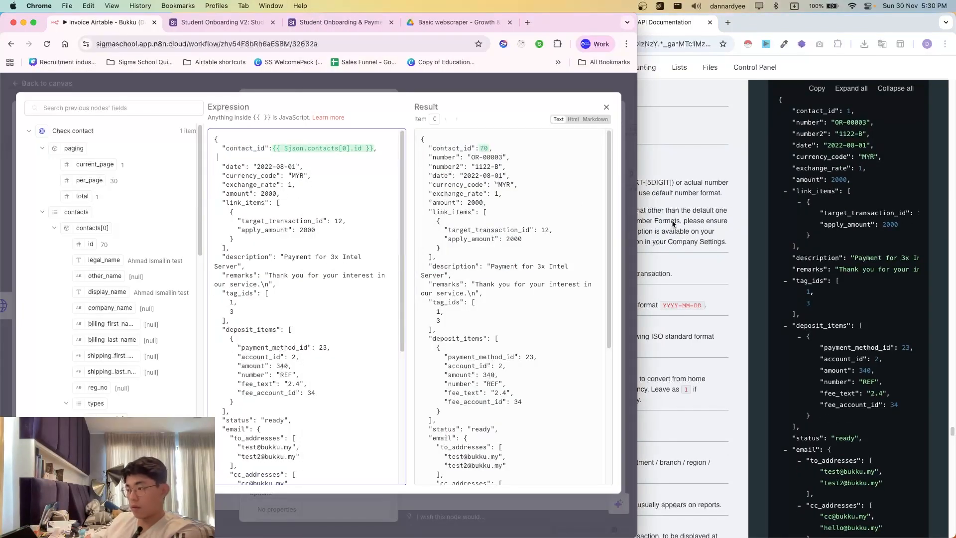
key("super+grave")
scroll(546, 321, "down", 1)
left_click(222, 195)
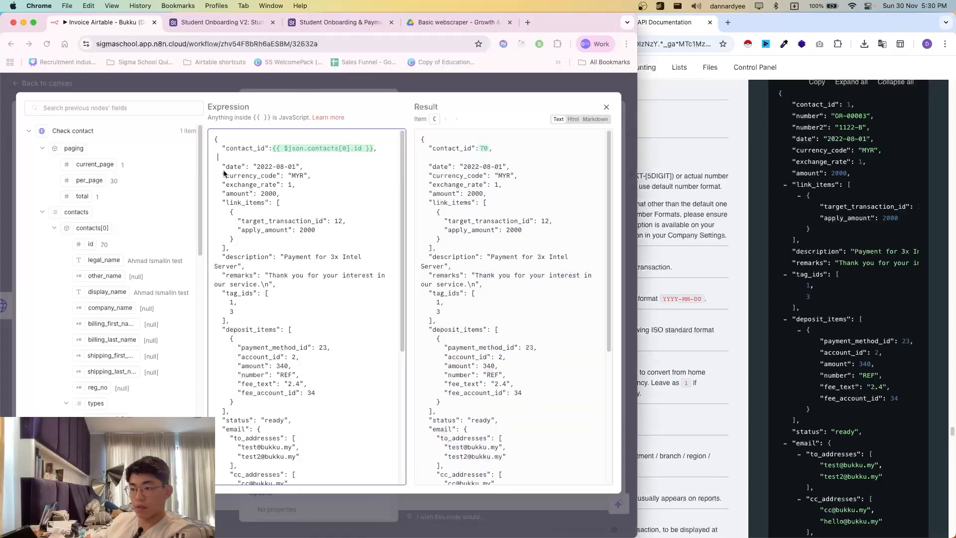
key("BackSpace")
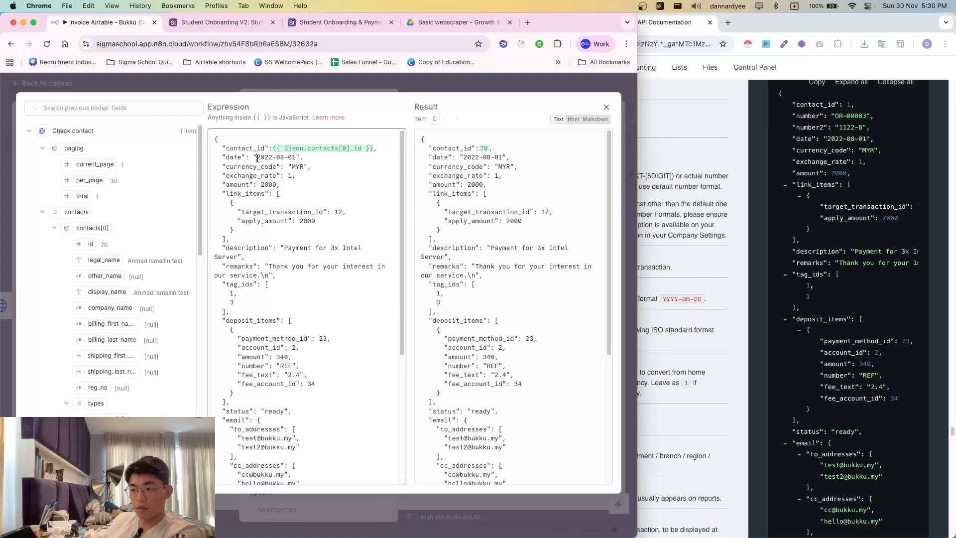
left_click_drag(258, 158, 292, 157)
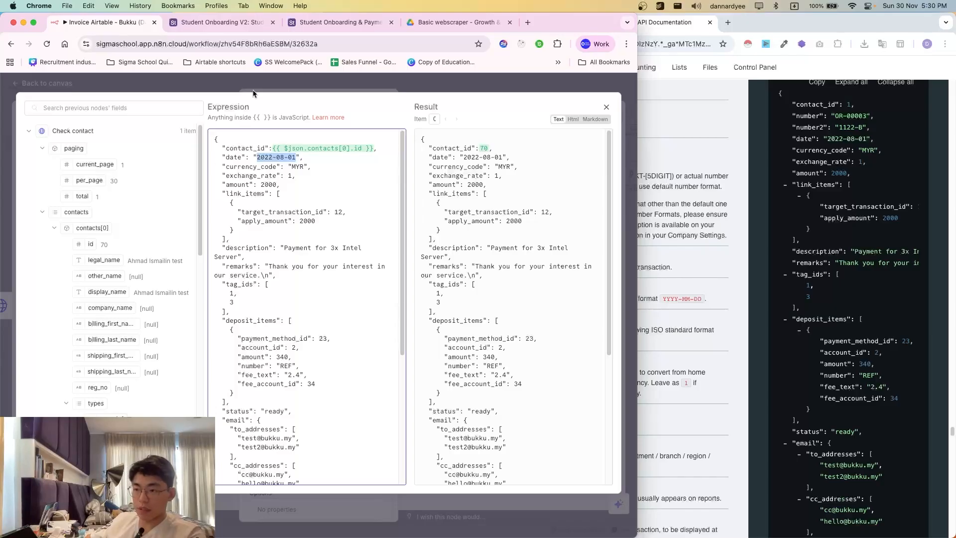
left_click(214, 90)
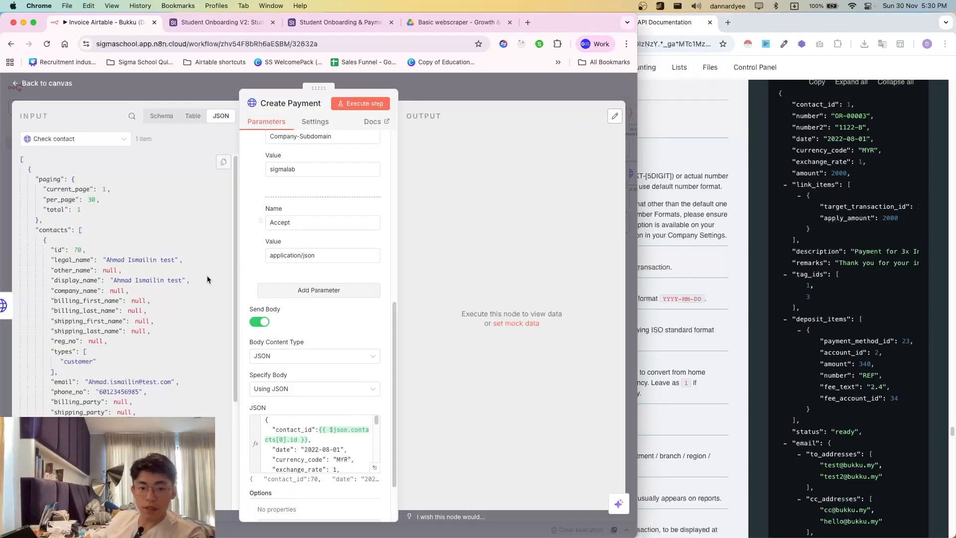
- Copy the $now.format('yyyy-MM-dd') date expression from the Create invoice body
left_click(139, 96)
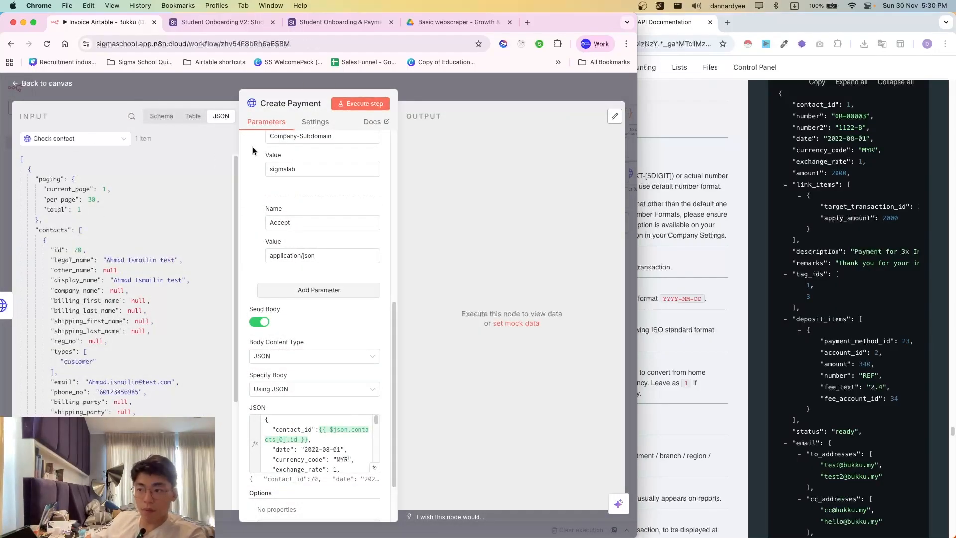
scroll(349, 366, "left", 1)
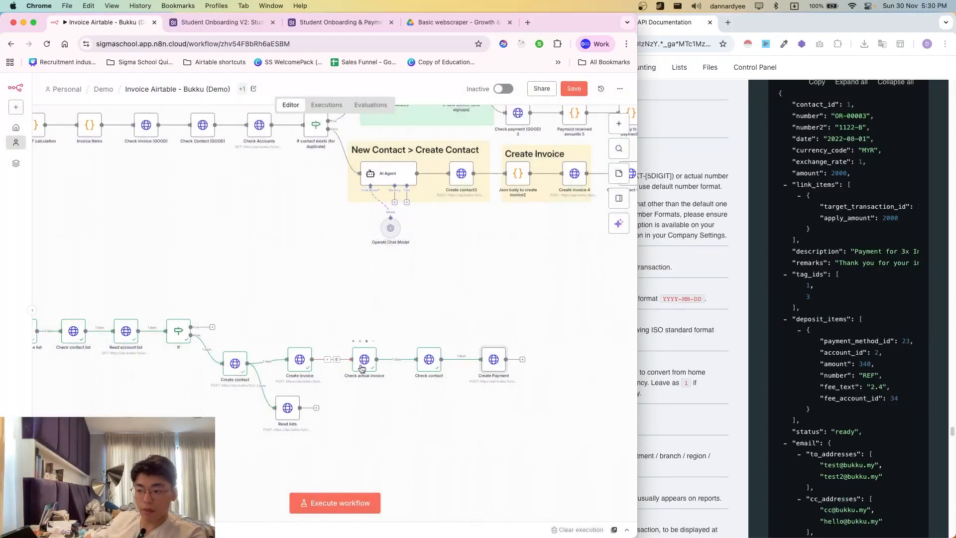
double_click(300, 364)
scroll(366, 390, "down", 3)
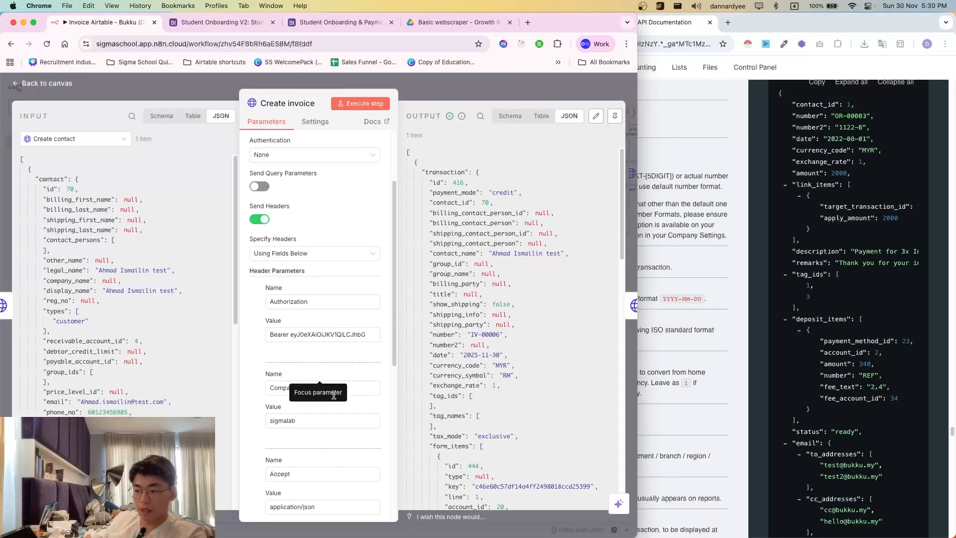
scroll(366, 390, "down", 6)
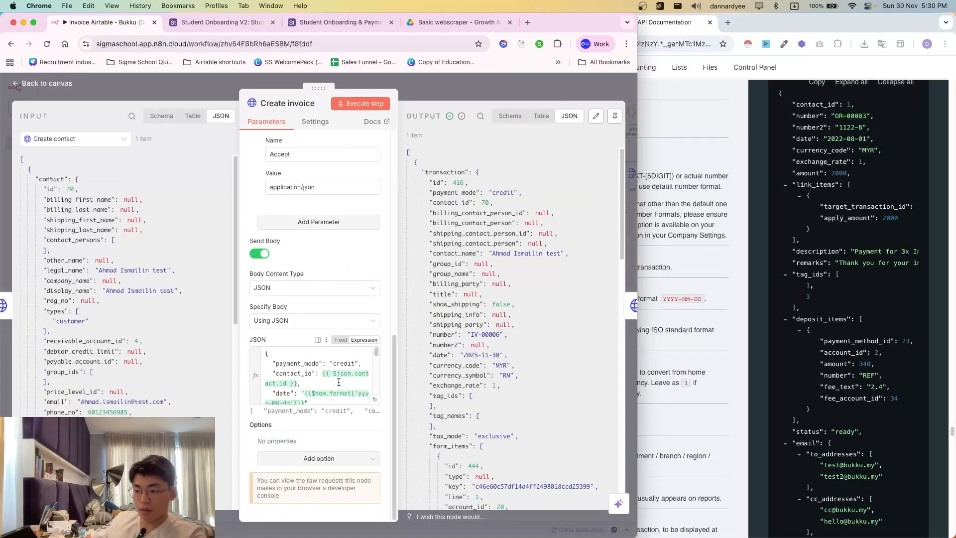
mouse_move(304, 393)
left_mouse_down()
mouse_move(305, 402)
mouse_move(305, 386)
left_mouse_up()
key("super+c")
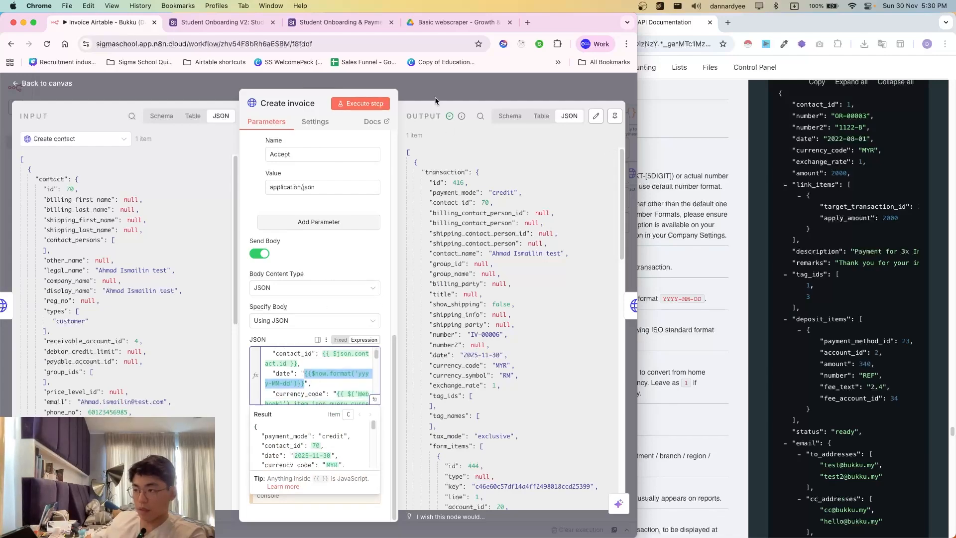
key("Escape")
- Replace Create Payment's fixed date 2022-08-01 with the copied date expression
double_click(482, 373)
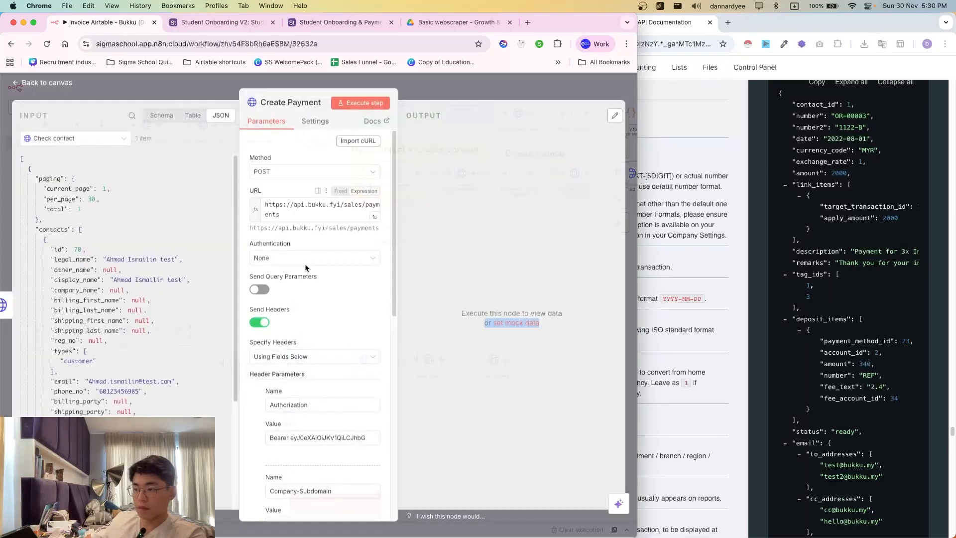
scroll(320, 383, "down", 3)
scroll(321, 384, "down", 5)
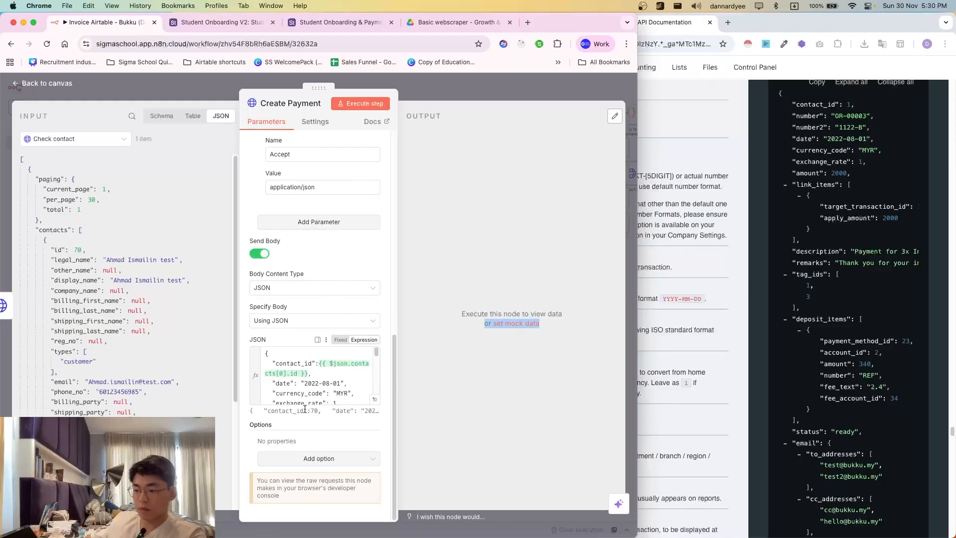
left_click(303, 387)
left_click_drag(303, 383, 343, 383)
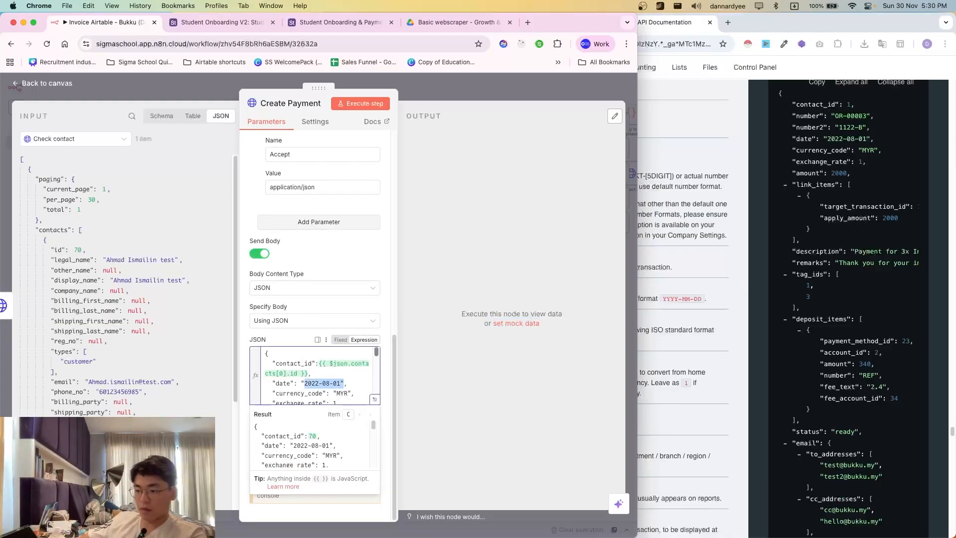
key("super+v")
- Map Check actual invoice's currency_code and exchange_rate into the payment body, replacing MYR and 1
left_click(374, 398)
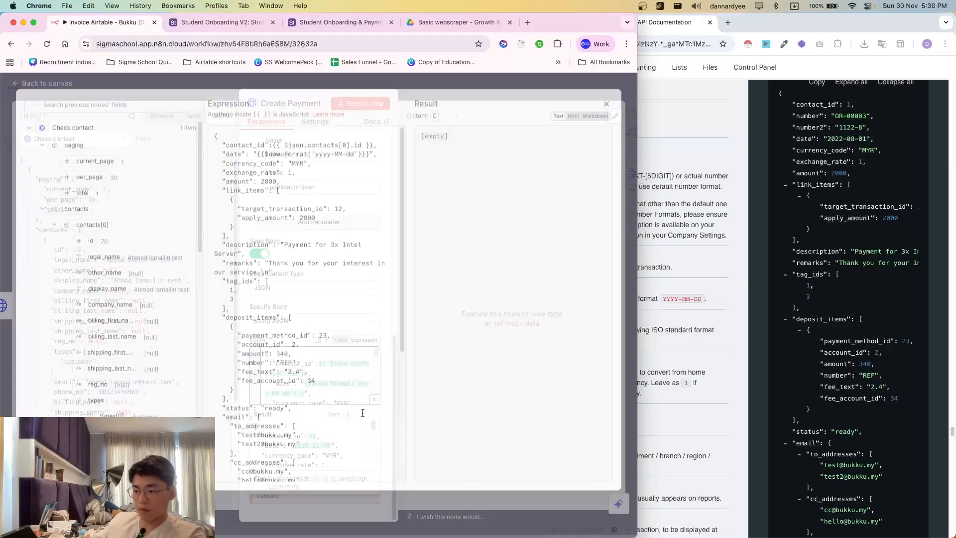
double_click(298, 166)
key("BackSpace")
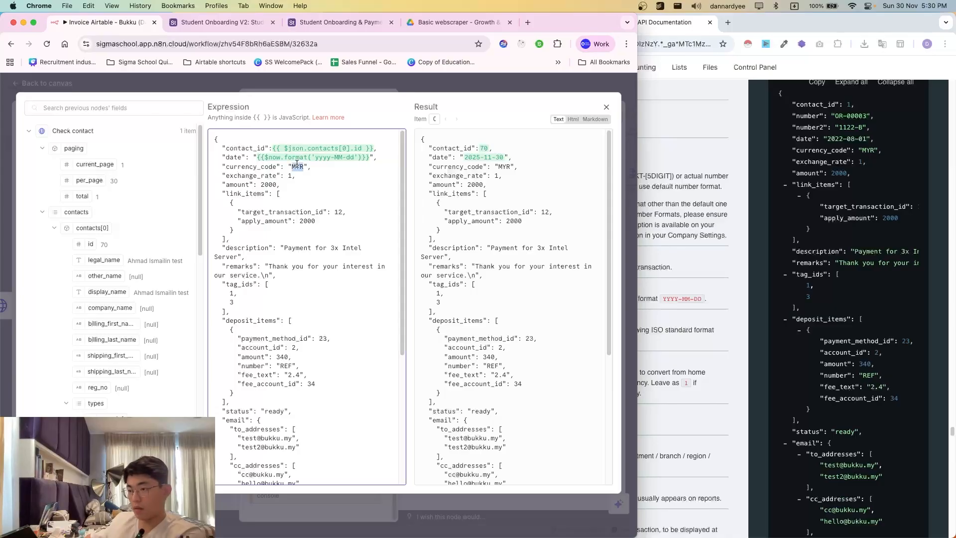
scroll(98, 269, "down", 5)
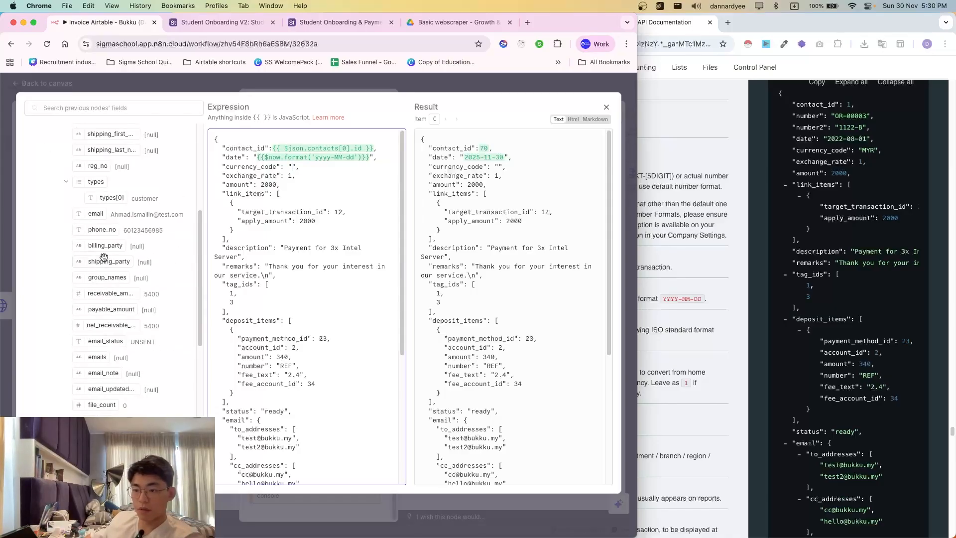
scroll(106, 267, "up", 5)
left_click(78, 133)
left_click(80, 147)
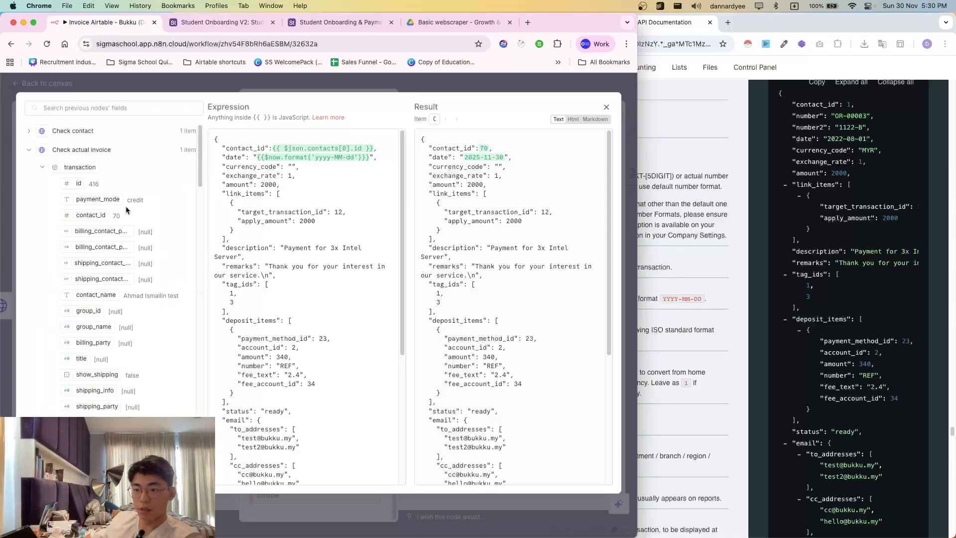
scroll(126, 329, "down", 3)
scroll(126, 329, "down", 1)
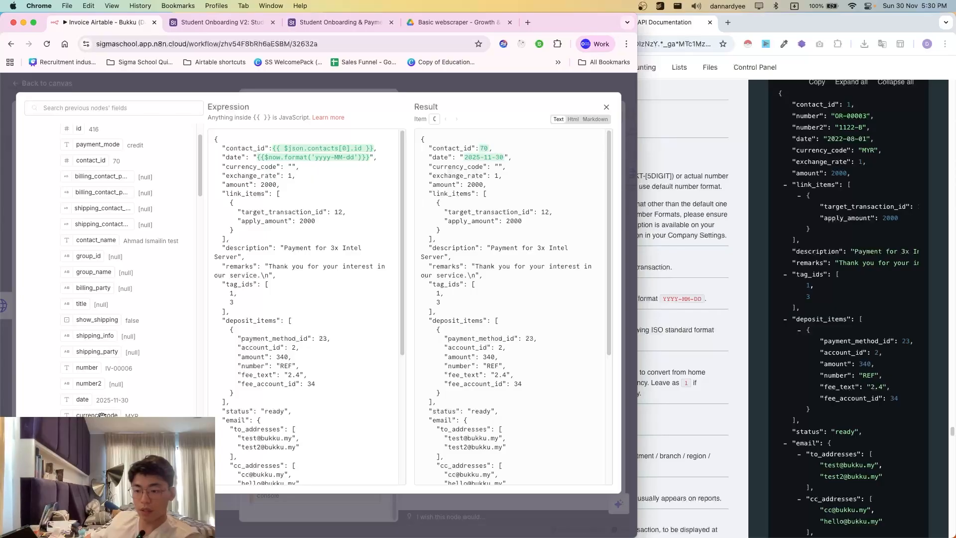
left_click_drag(102, 415, 291, 167)
left_click(279, 212)
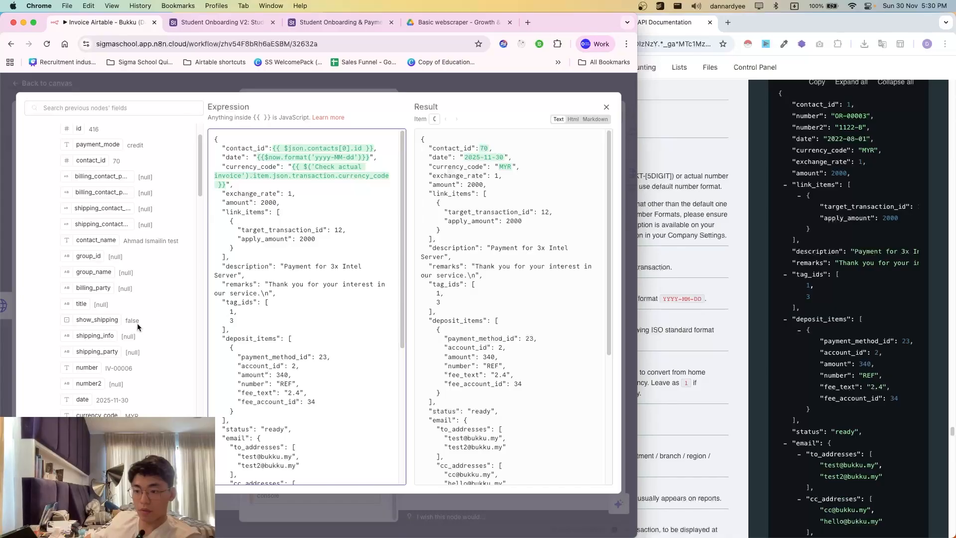
scroll(139, 326, "down", 1)
left_click_drag(296, 262, 288, 195)
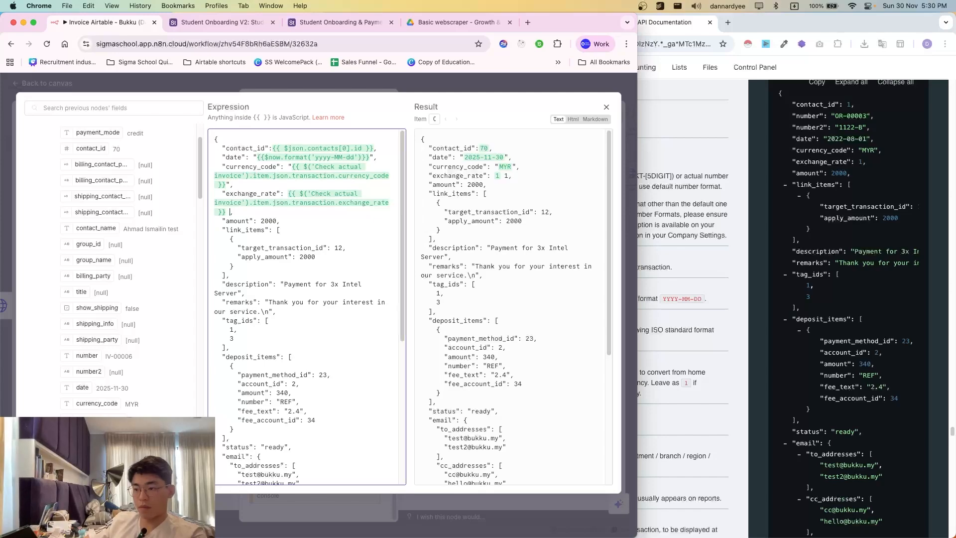
key("BackSpace")
key("BackSpace")
- Replace the fixed amount 2000 with Webhook1's first_payment (1000)
double_click(269, 222)
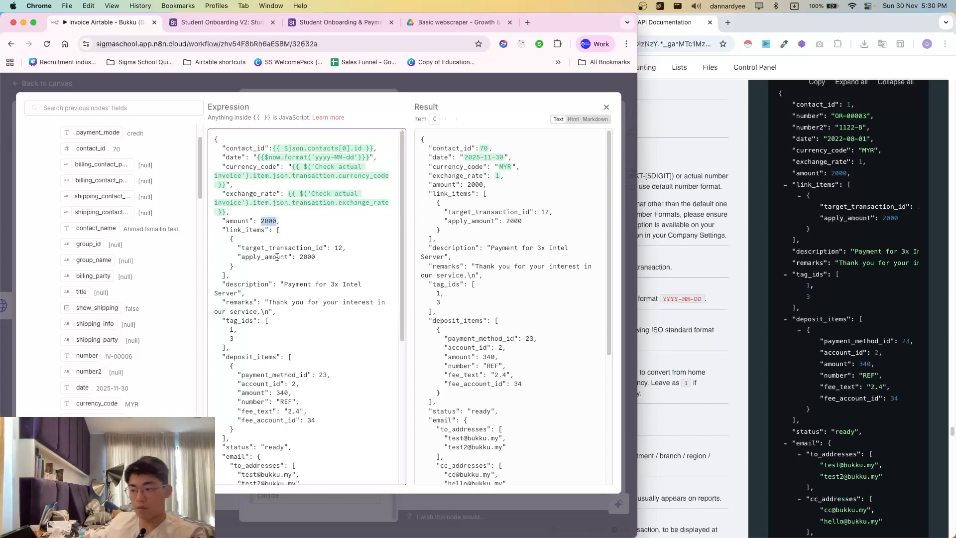
scroll(114, 383, "down", 3)
scroll(114, 382, "up", 5)
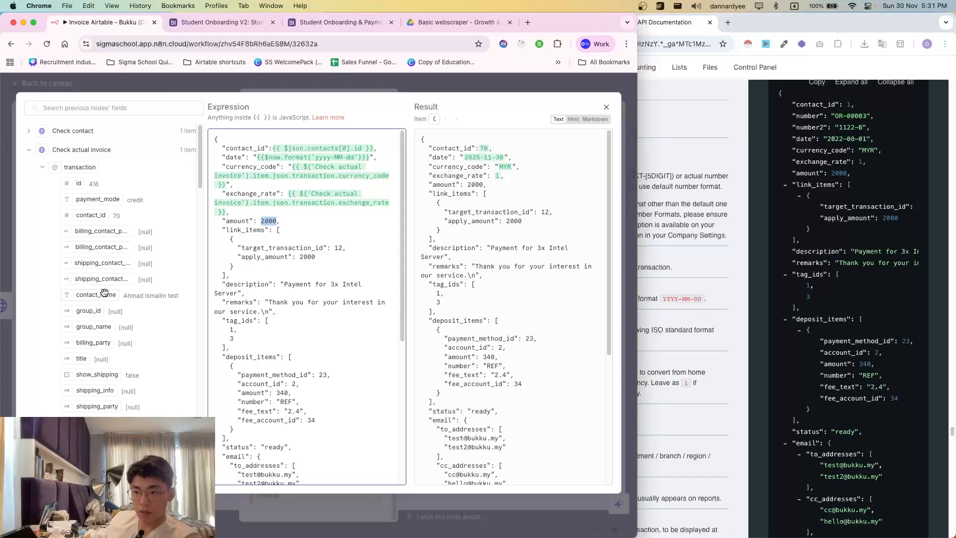
left_click(58, 150)
left_click(54, 319)
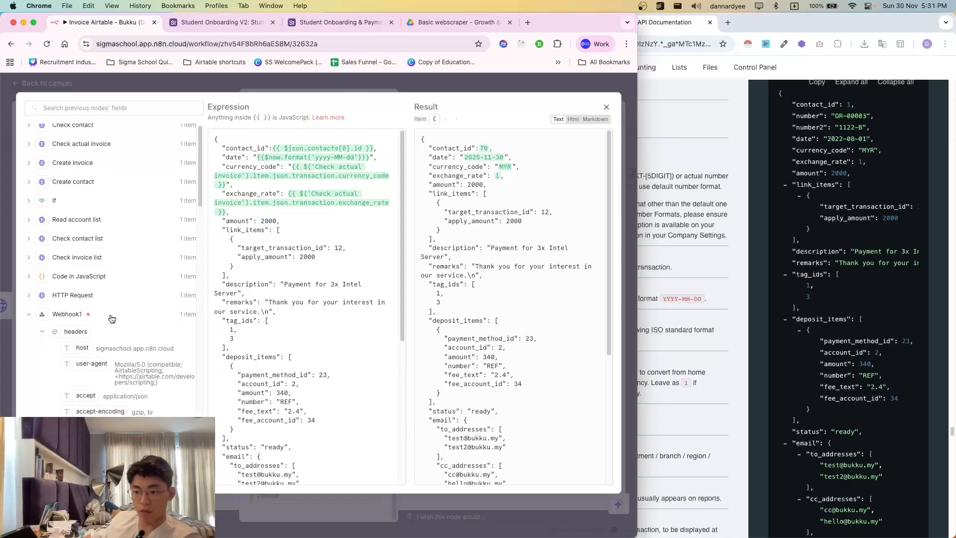
scroll(70, 314, "down", 10)
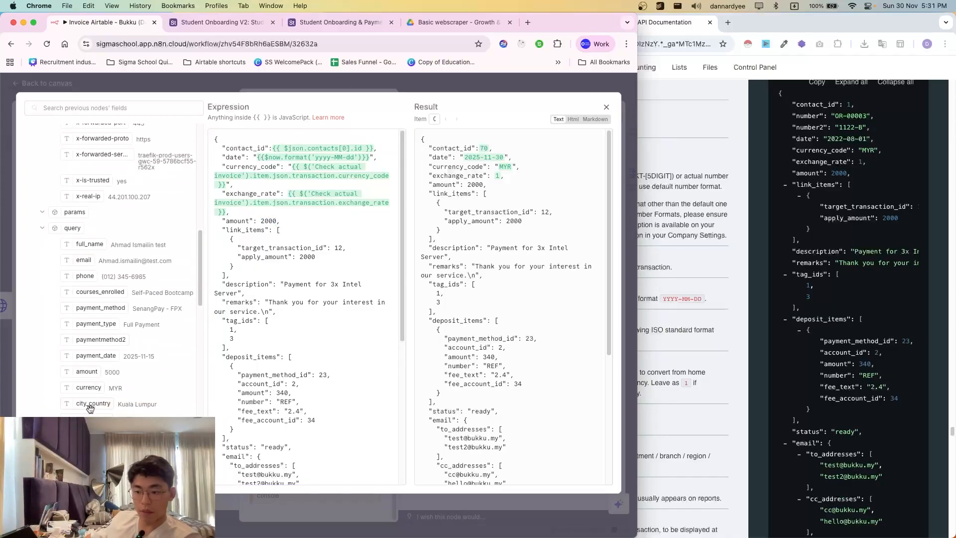
scroll(88, 391, "down", 2)
scroll(89, 342, "down", 10)
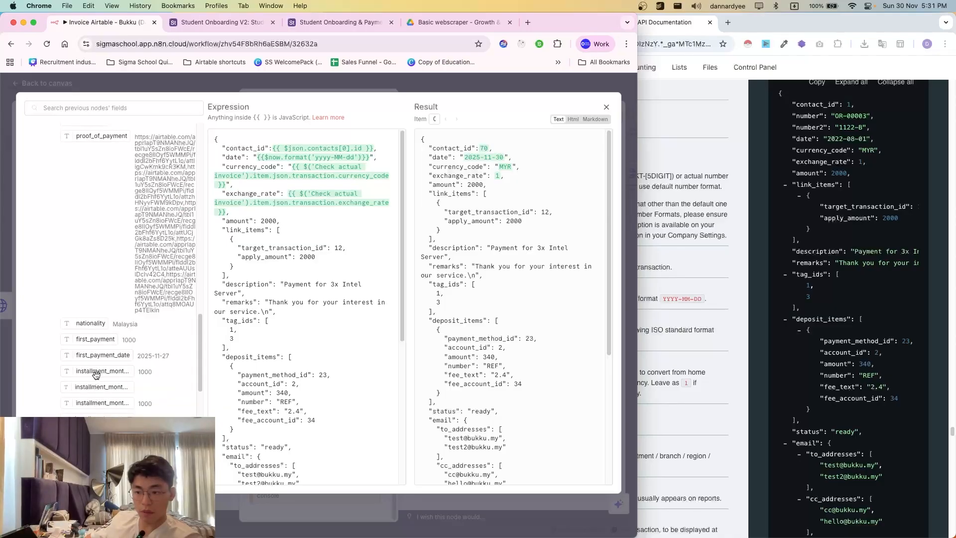
left_click_drag(95, 339, 261, 221)
double_click(235, 239)
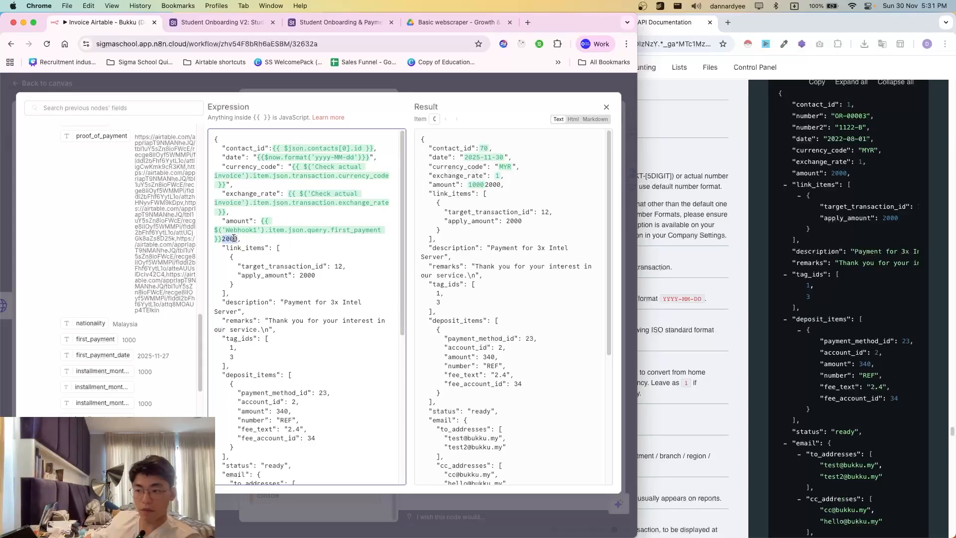
key("BackSpace")
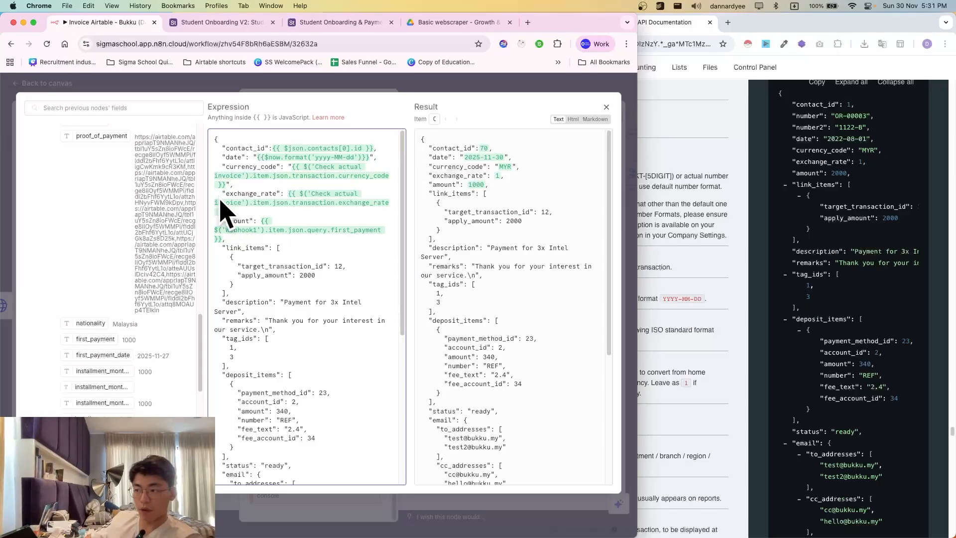
- Clear the hard-coded 12 from target_transaction_id to make room for the invoice's transaction id
scroll(263, 239, "down", 5)
scroll(214, 209, "up", 5)
left_click_drag(445, 211, 523, 219)
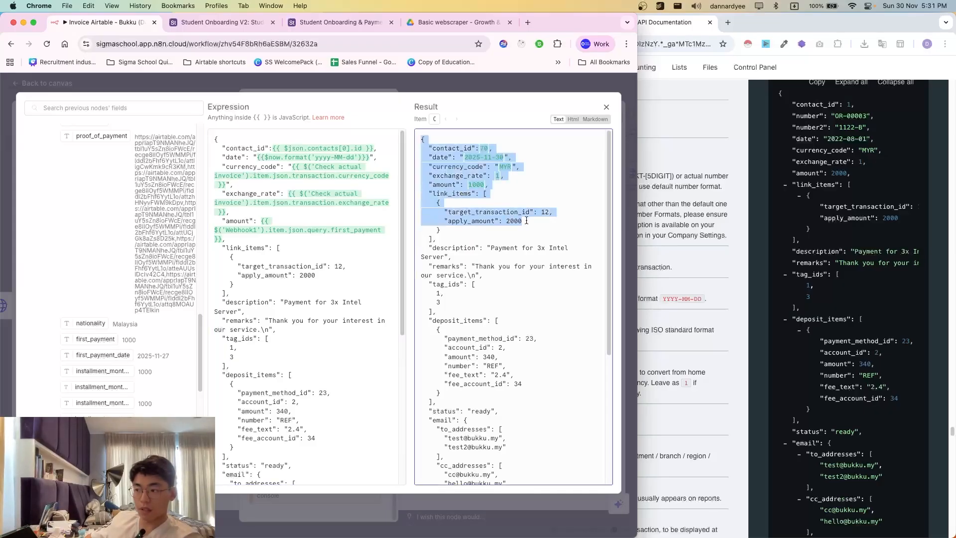
left_click(525, 220)
scroll(144, 249, "up", 15)
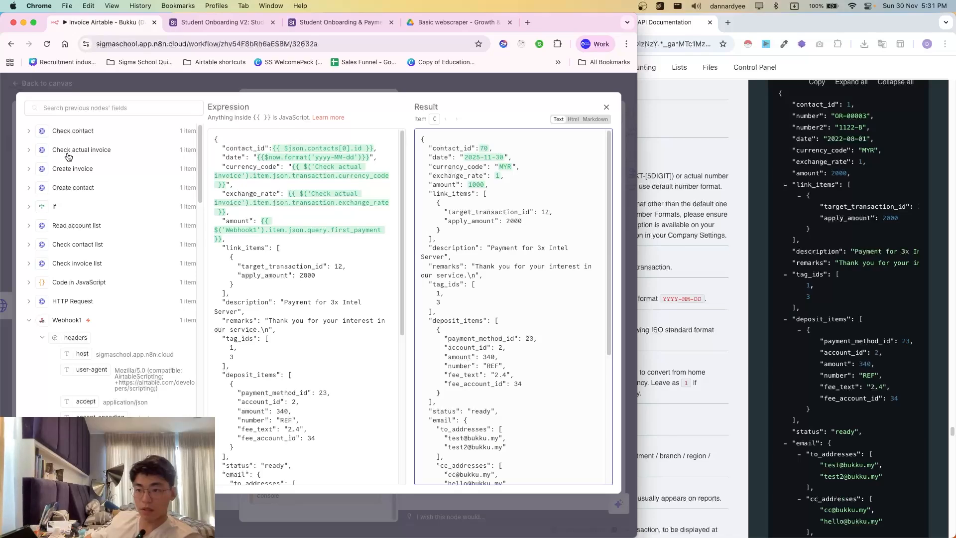
left_click(68, 154)
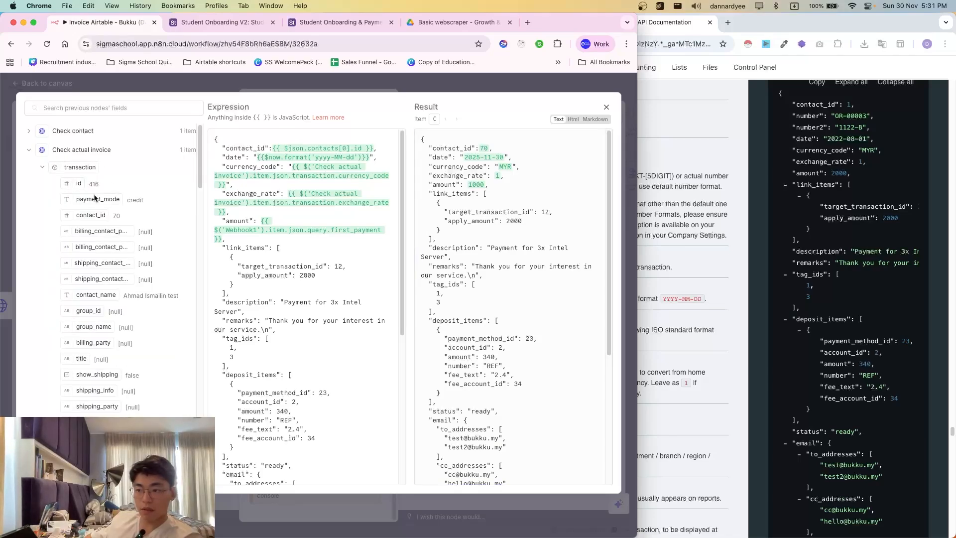
double_click(339, 267)
key("BackSpace")
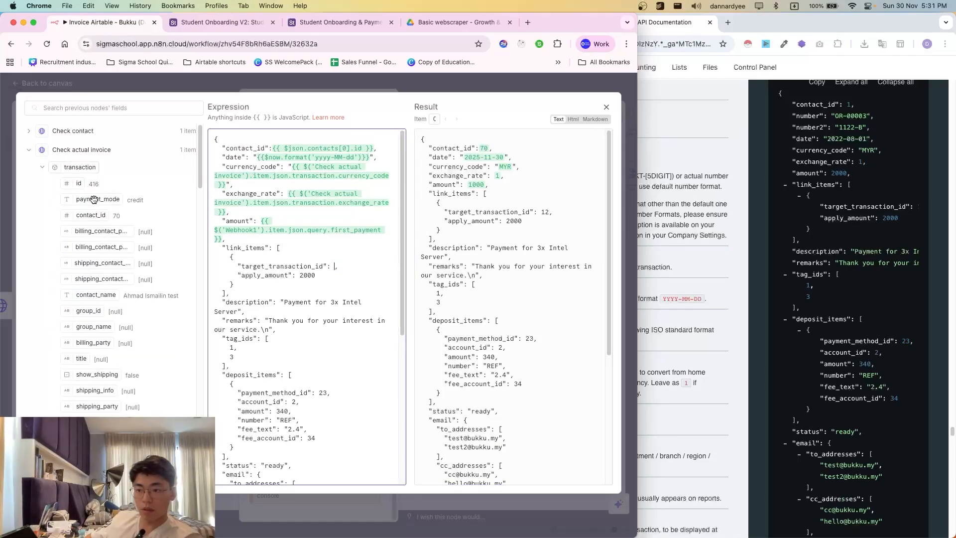
left_click_drag(78, 183, 335, 266)
- Read the Bukku docs' link_items descriptions of id and target_transaction_id
left_click(694, 305)
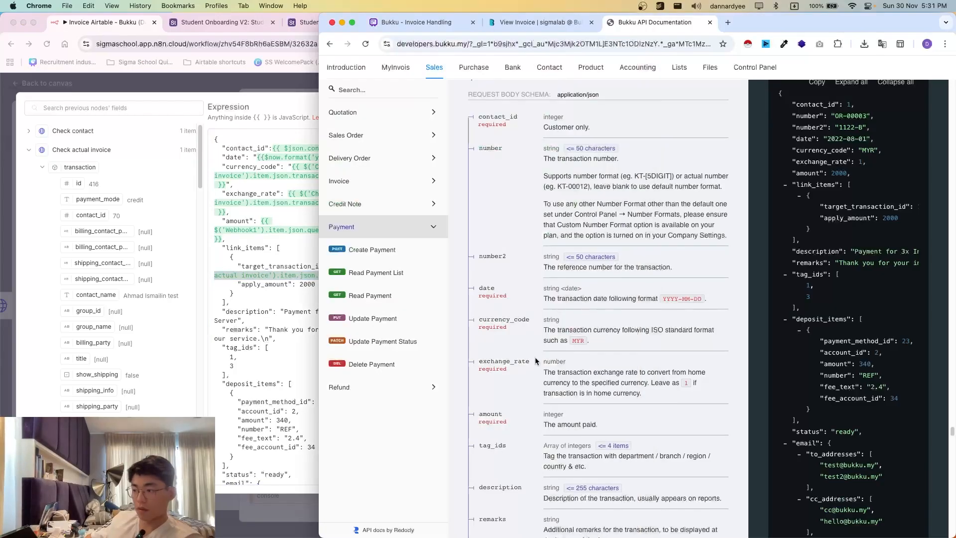
scroll(539, 365, "down", 2)
scroll(568, 361, "up", 3)
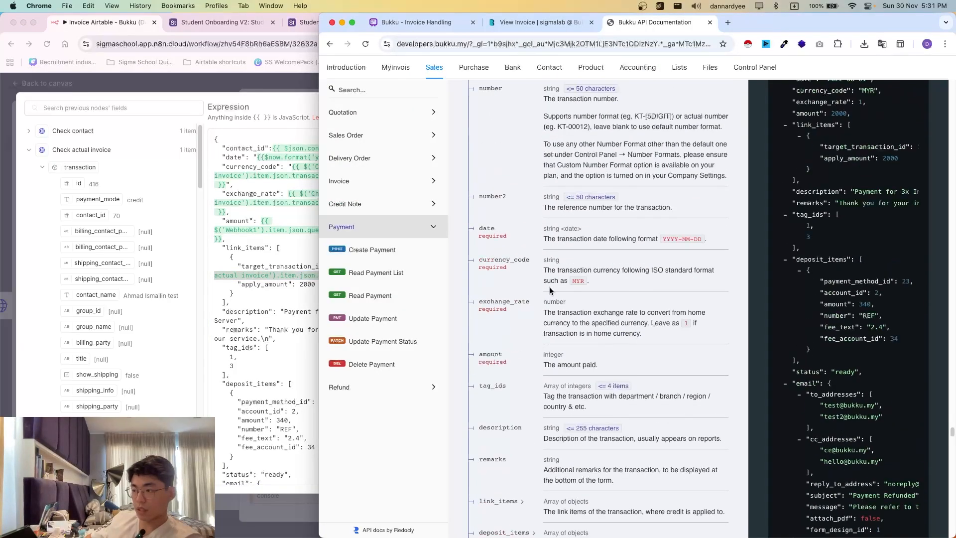
scroll(579, 359, "down", 2)
left_click(503, 404)
scroll(547, 418, "down", 3)
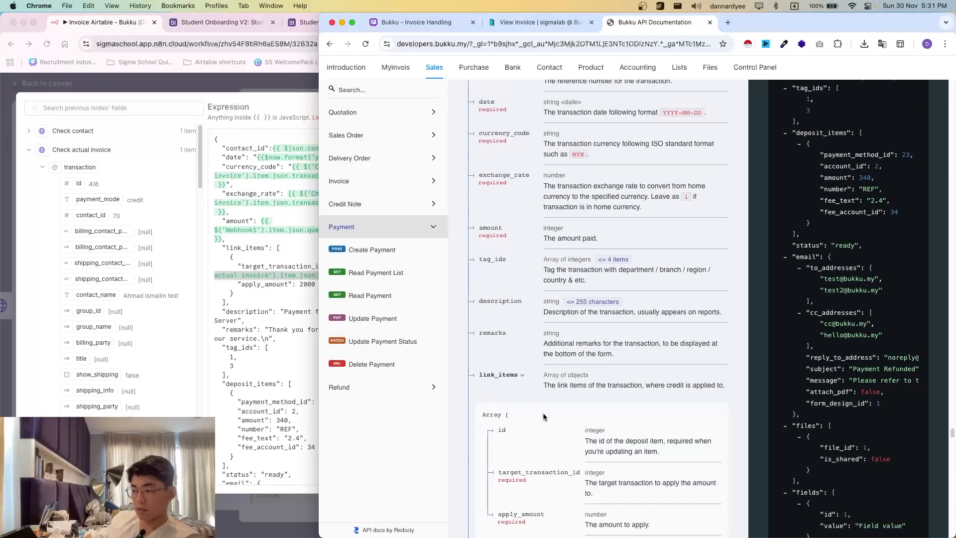
left_click_drag(584, 340, 503, 340)
left_click(575, 380)
left_click_drag(534, 380, 636, 414)
left_click(635, 413)
left_click(253, 324)
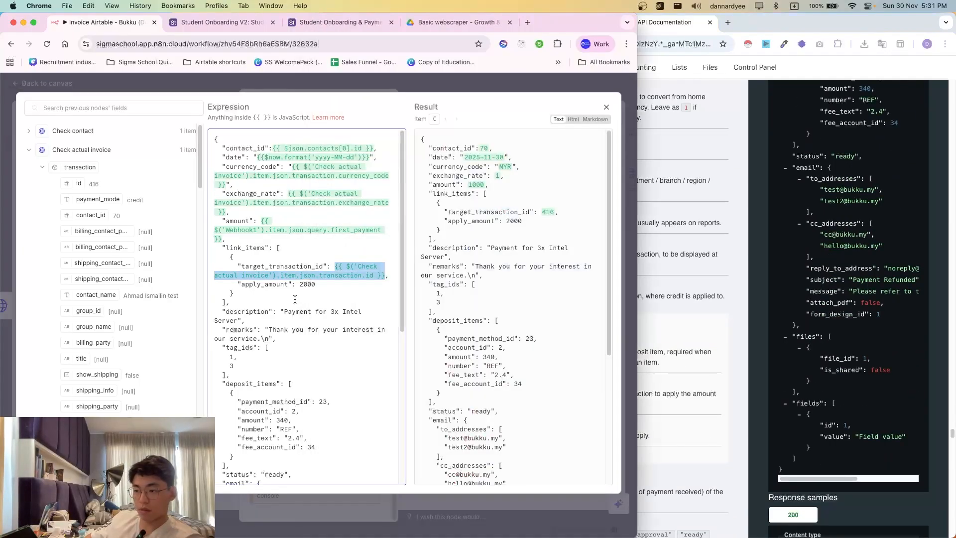
- Replace apply_amount 2000 with Check actual invoice's first form item amount (5000)
double_click(307, 284)
scroll(126, 316, "down", 1)
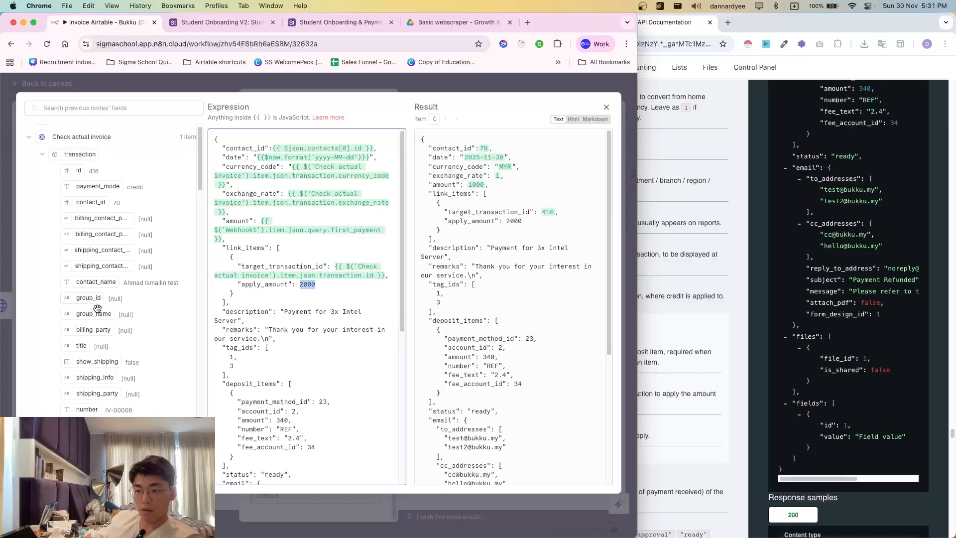
scroll(126, 316, "down", 1)
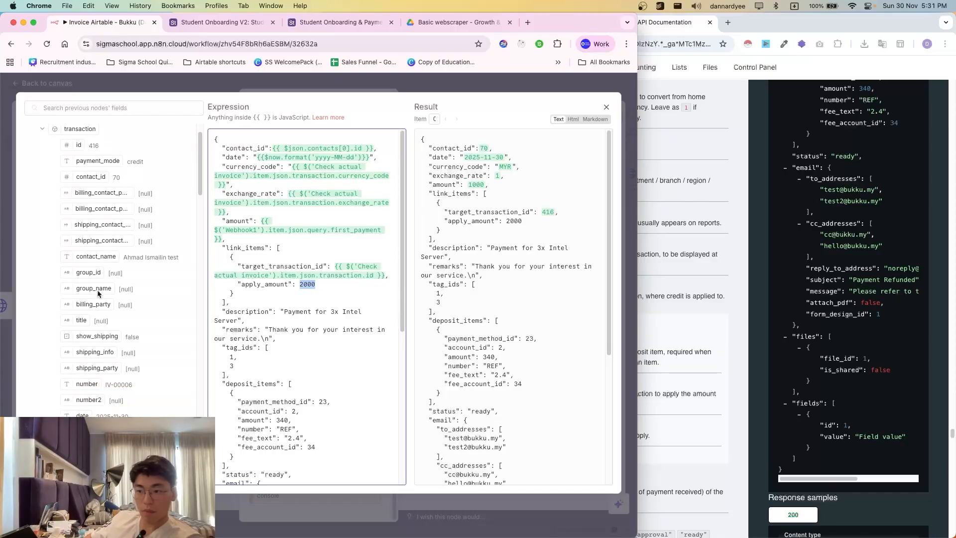
scroll(98, 294, "down", 5)
scroll(99, 328, "down", 5)
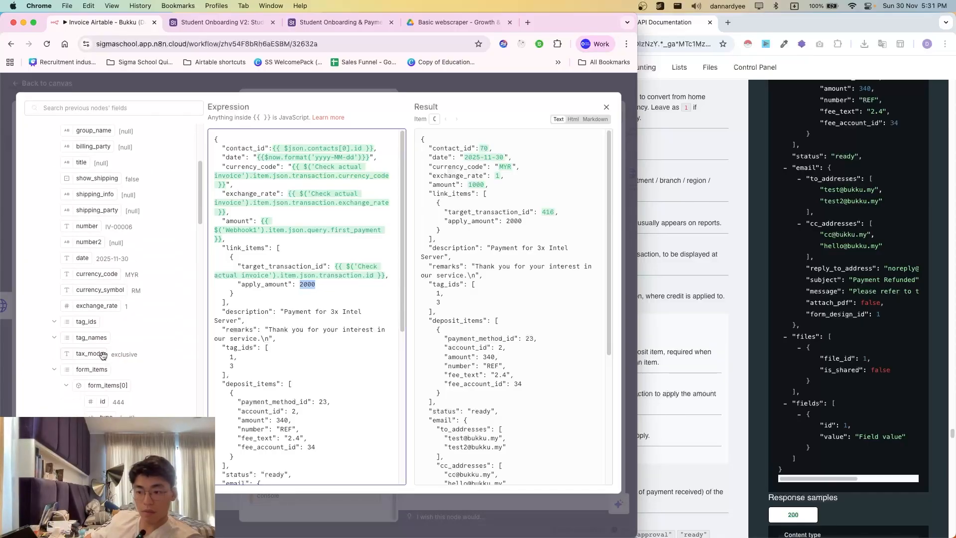
scroll(109, 379, "down", 9)
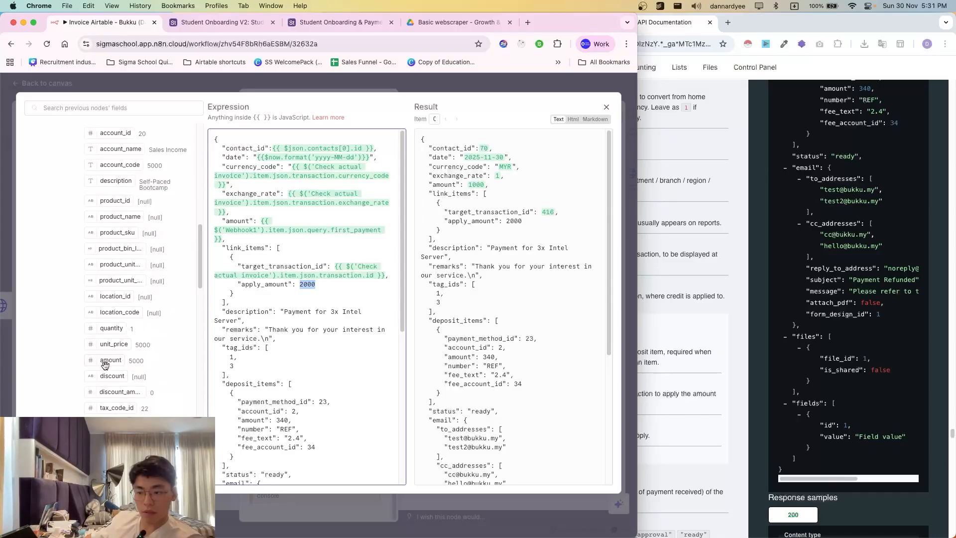
scroll(123, 306, "up", 1)
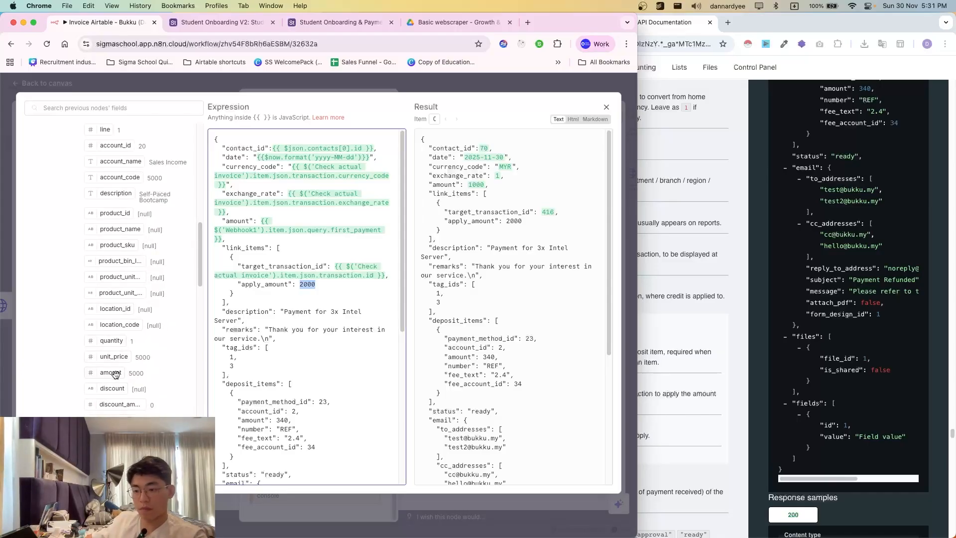
left_click_drag(116, 374, 299, 285)
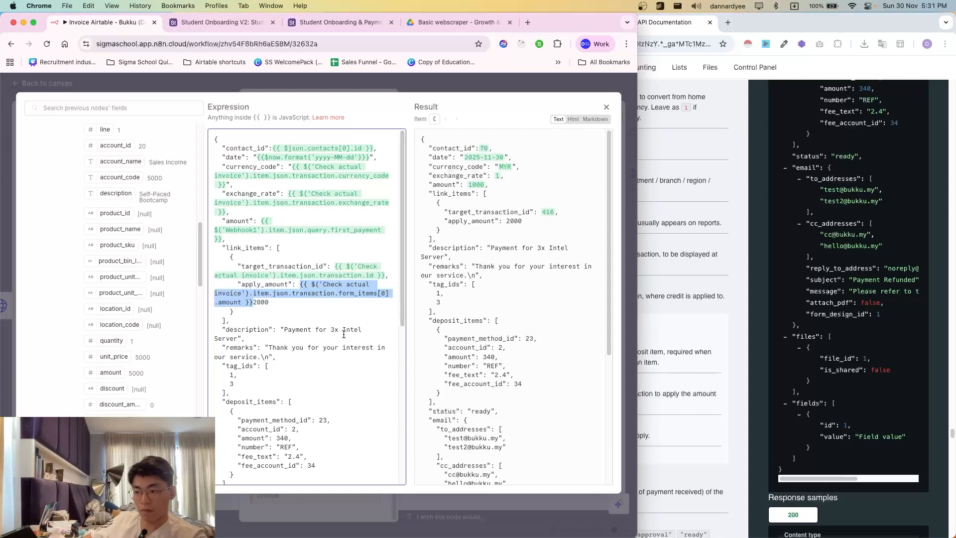
key("BackSpace")
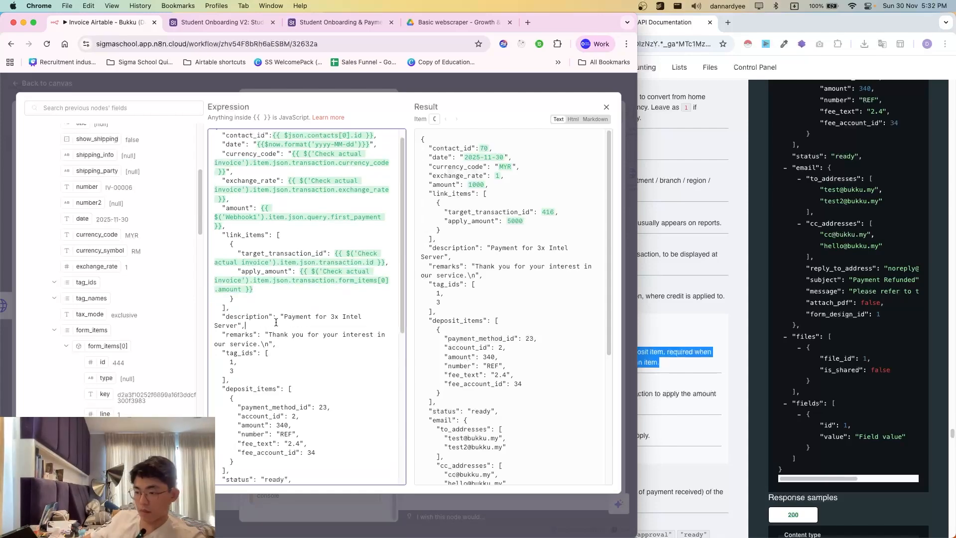
- Set the payment description to 'Payment for' plus the invoice's first form item description
scroll(139, 329, "down", 5)
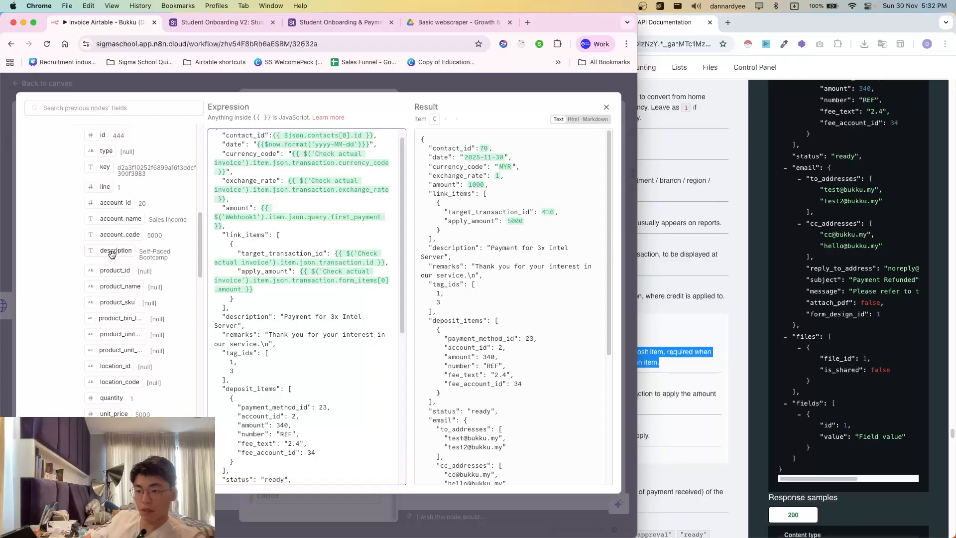
scroll(121, 280, "down", 1)
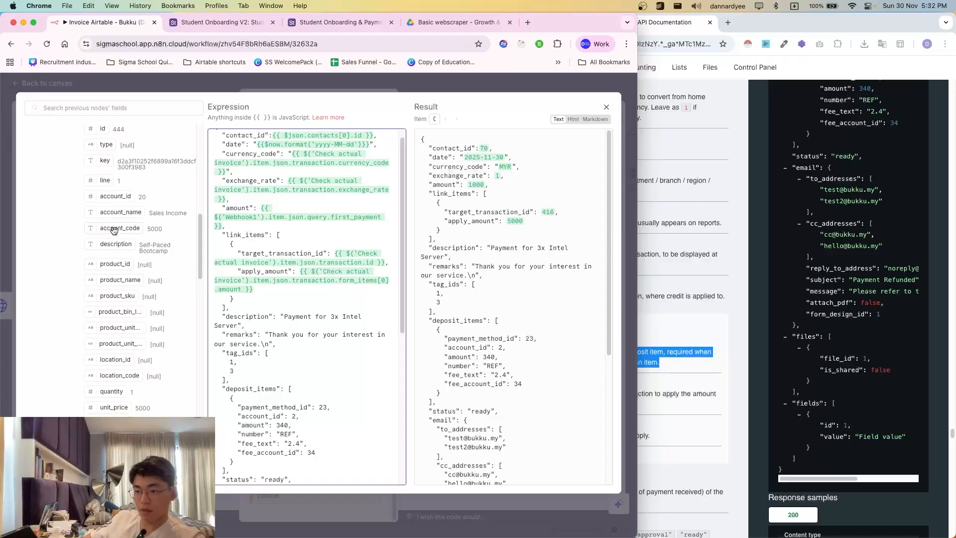
left_click_drag(115, 244, 390, 334)
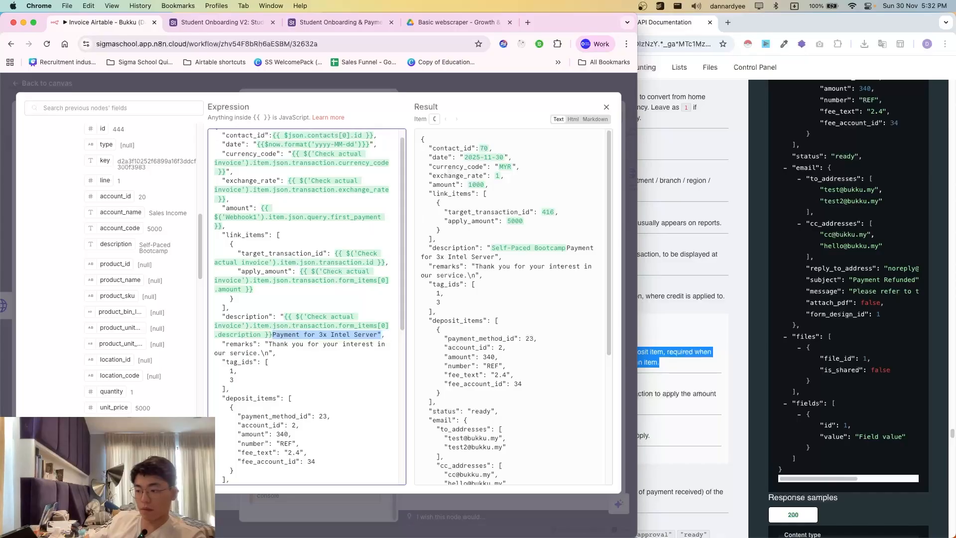
key("BackSpace")
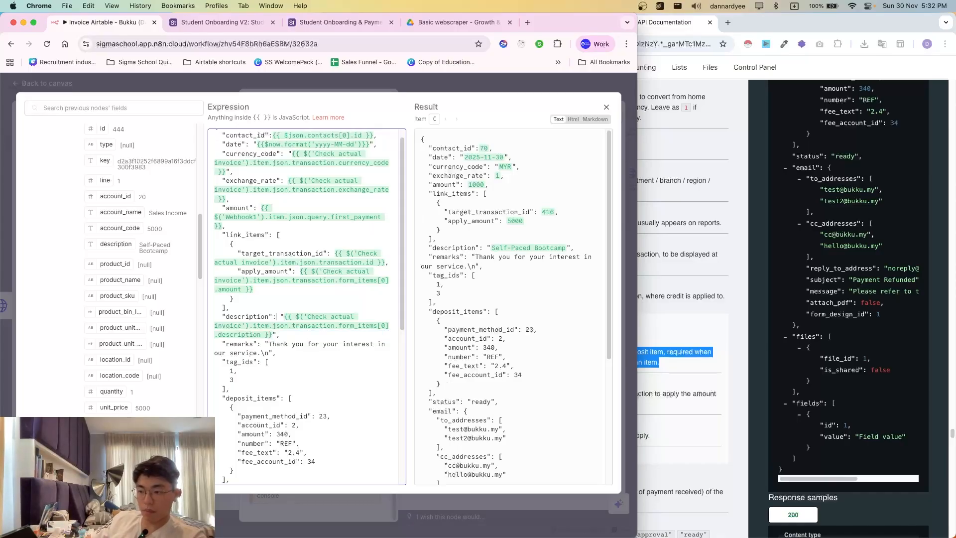
type("Payment f")
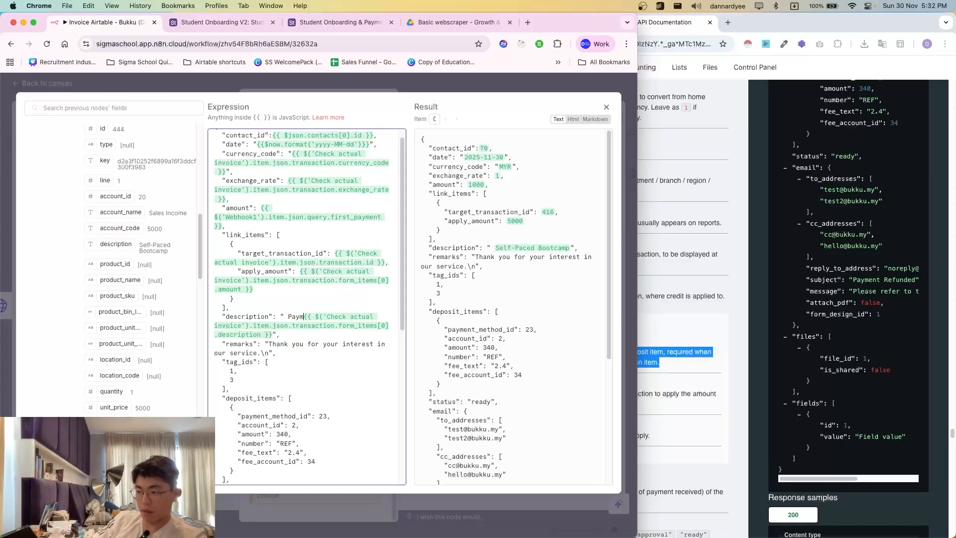
type("or")
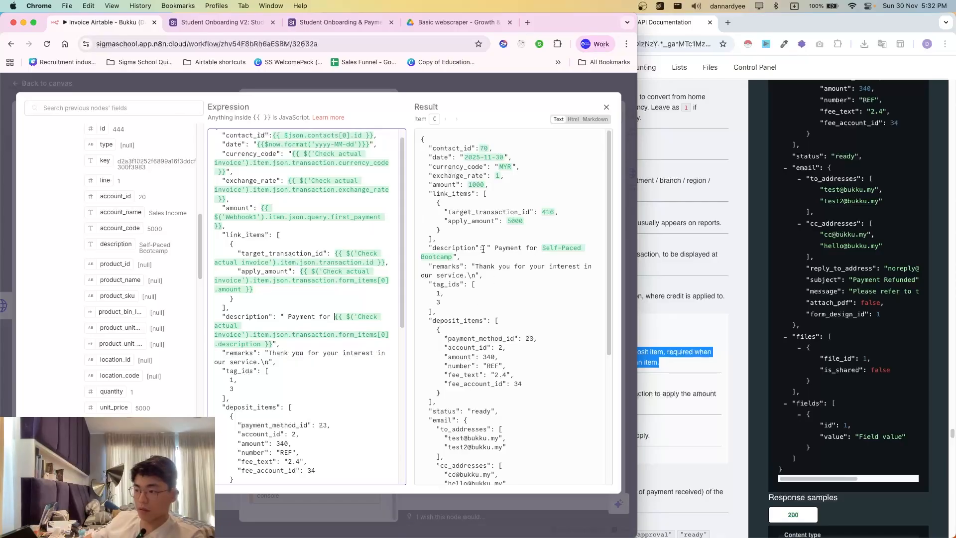
left_click_drag(483, 249, 502, 267)
left_click(479, 302)
- Delete the existing remarks text so the remarks value is empty
scroll(476, 303, "down", 1)
scroll(254, 351, "down", 1)
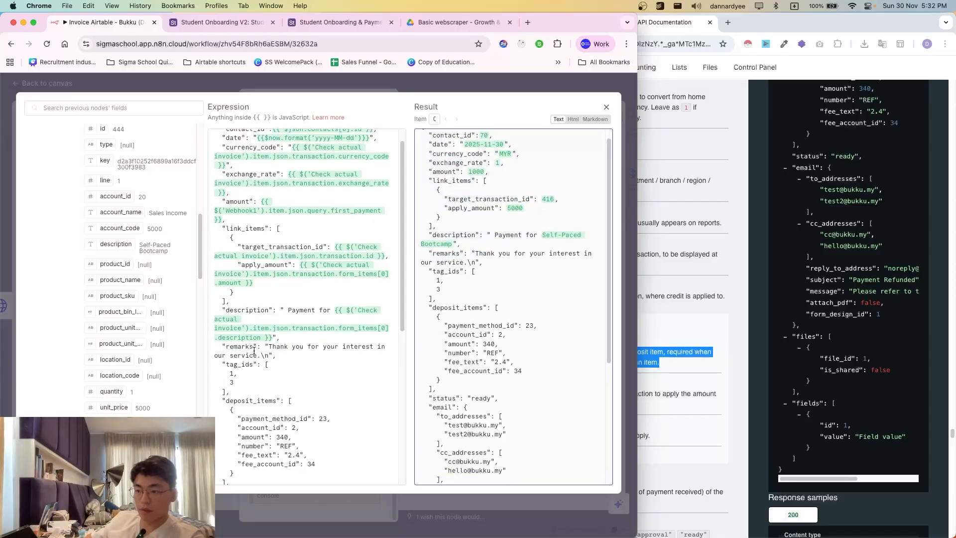
left_click(269, 356)
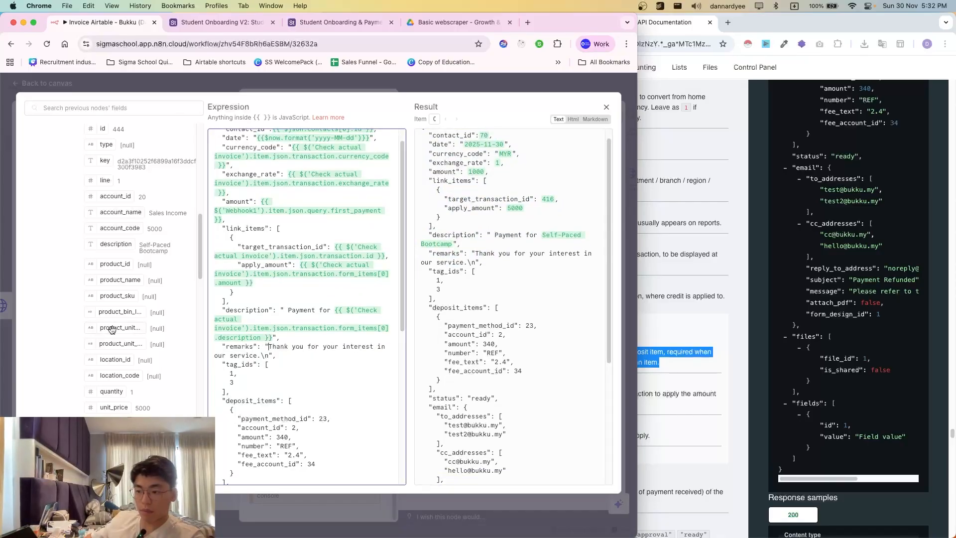
scroll(269, 372, "down", 1)
scroll(261, 334, "down", 1)
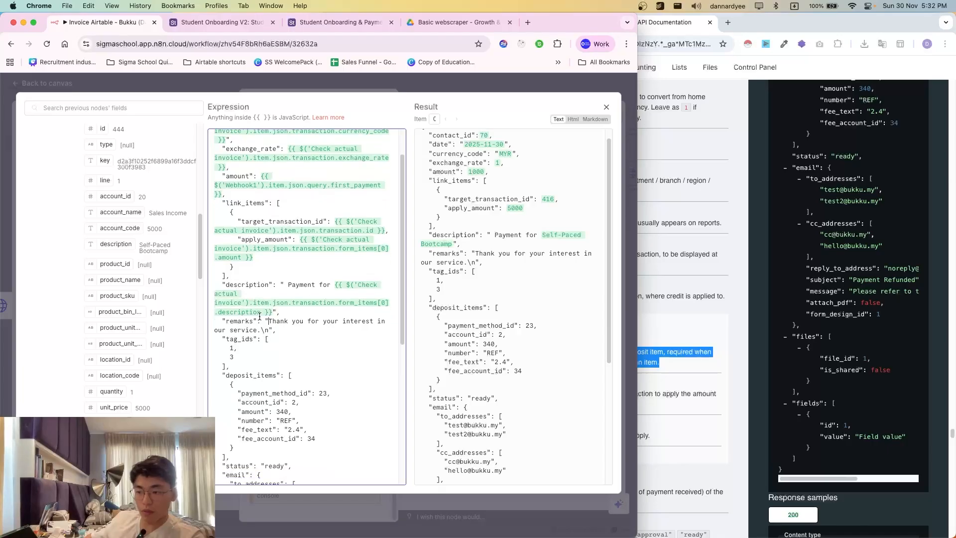
left_click(269, 331, "shift")
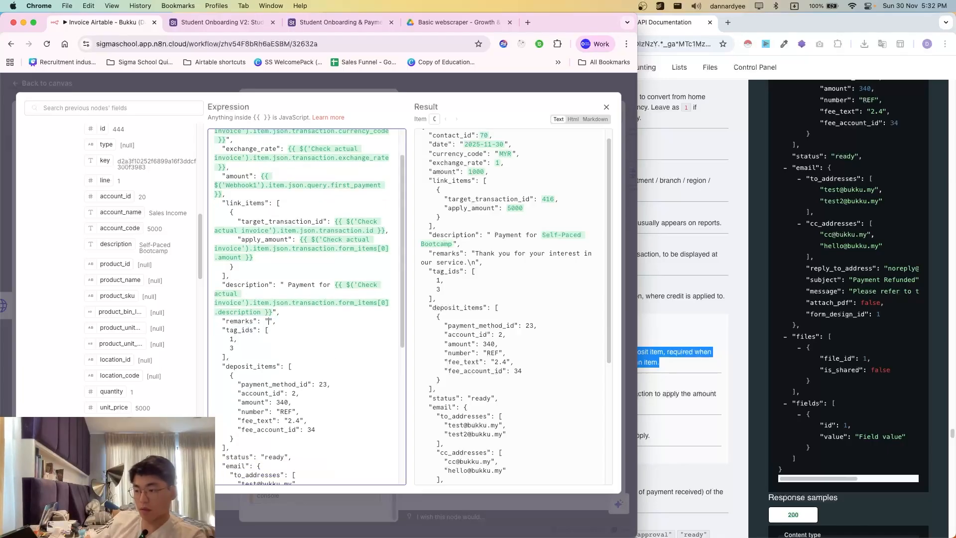
key("BackSpace")
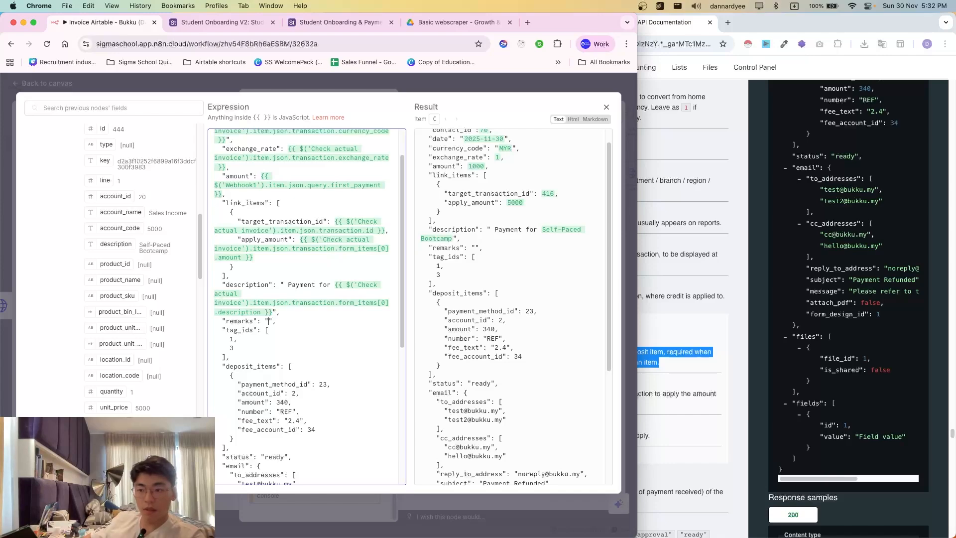
- Fill remarks with the webhook's full_name, email and phone, separated by ' - '
scroll(158, 277, "up", 10)
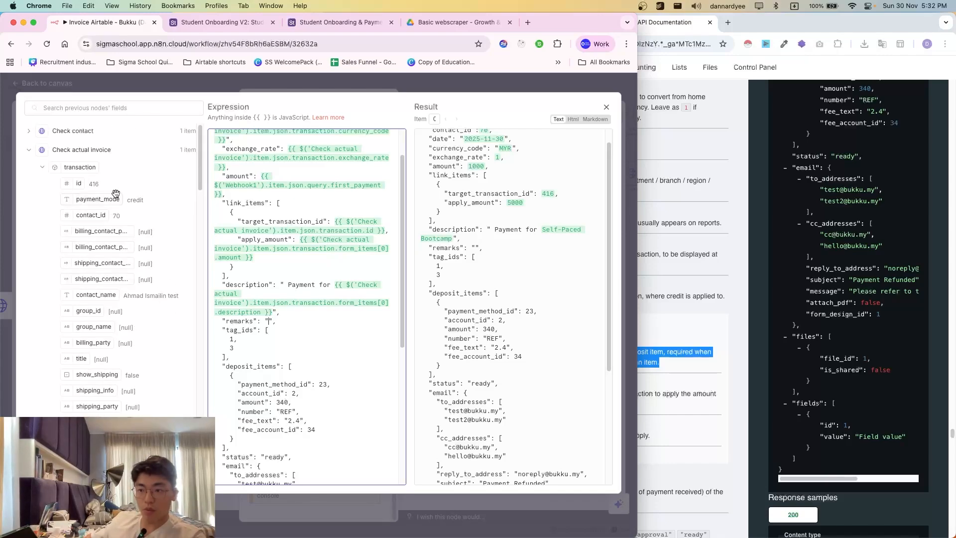
left_click(63, 151)
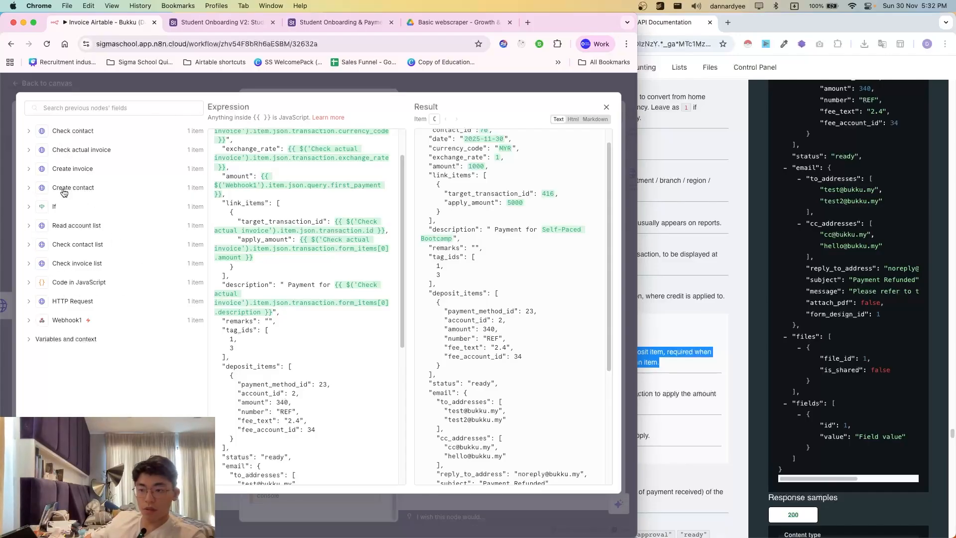
scroll(66, 320, "down", 10)
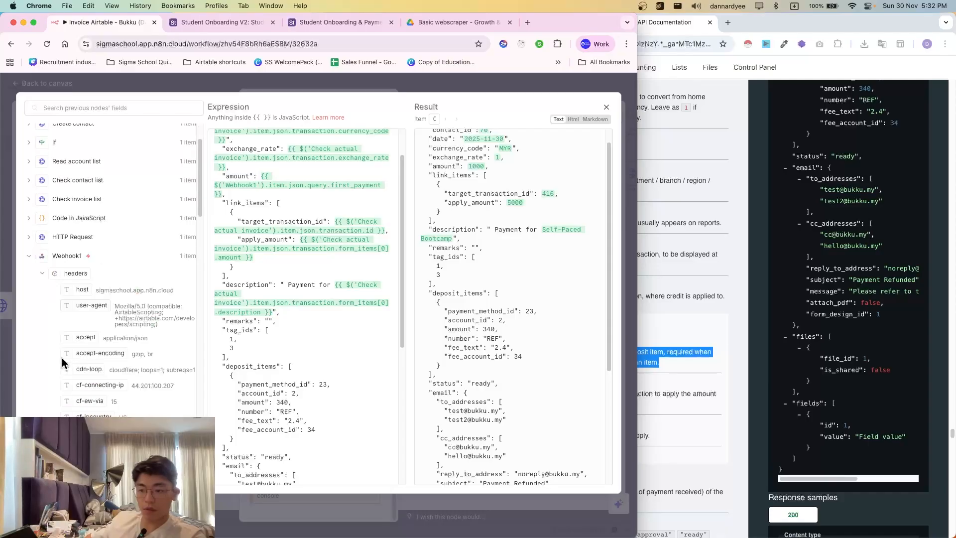
left_click_drag(90, 175, 269, 321)
left_click(378, 332)
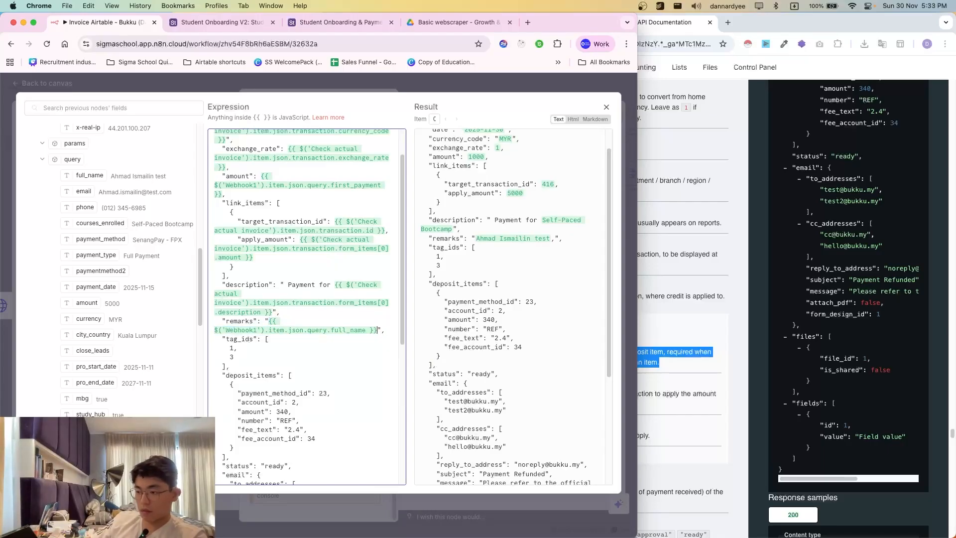
type("-")
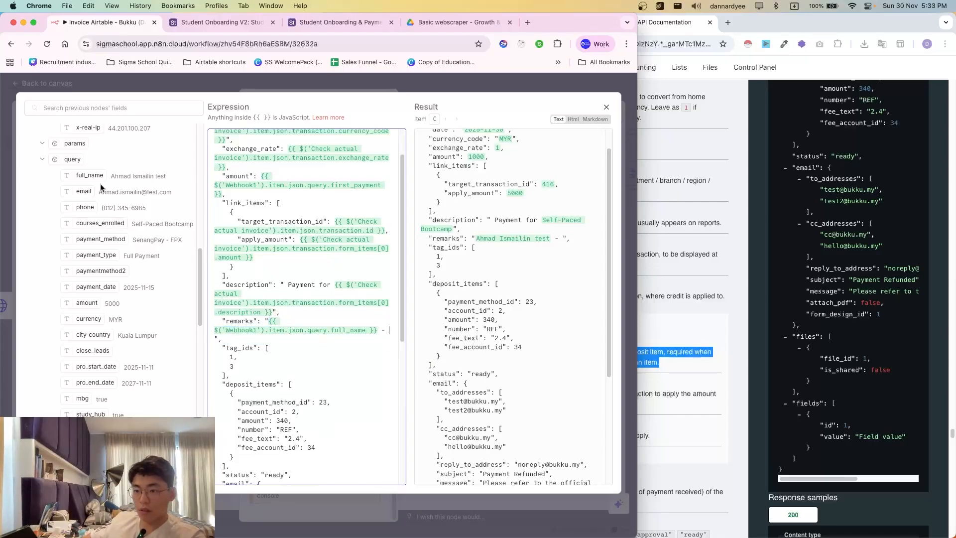
left_click_drag(89, 191, 244, 336)
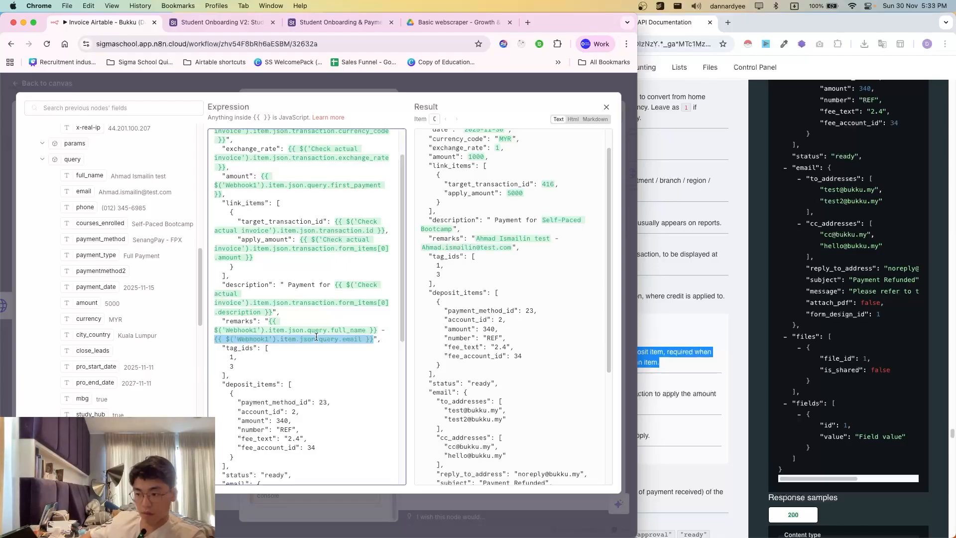
type("-")
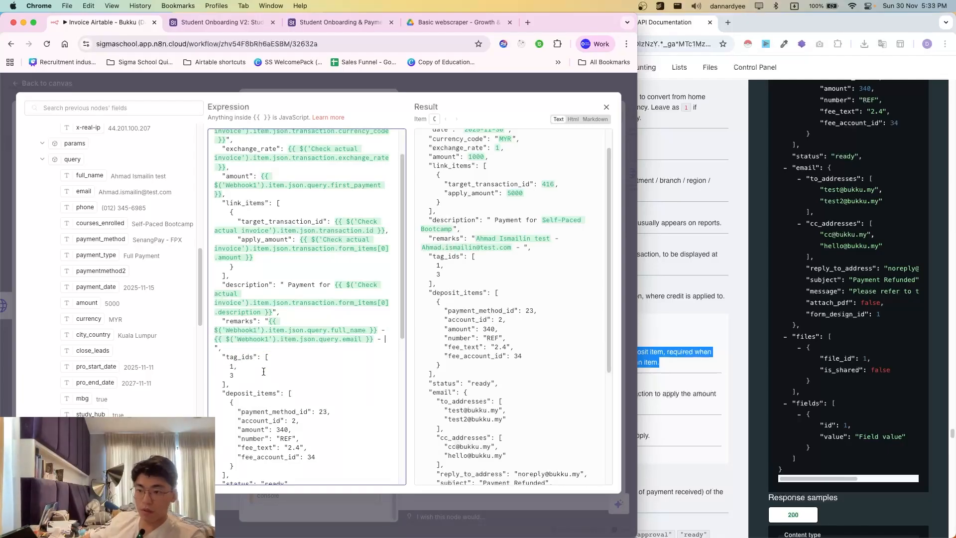
left_click_drag(87, 209, 215, 349)
scroll(291, 354, "down", 1)
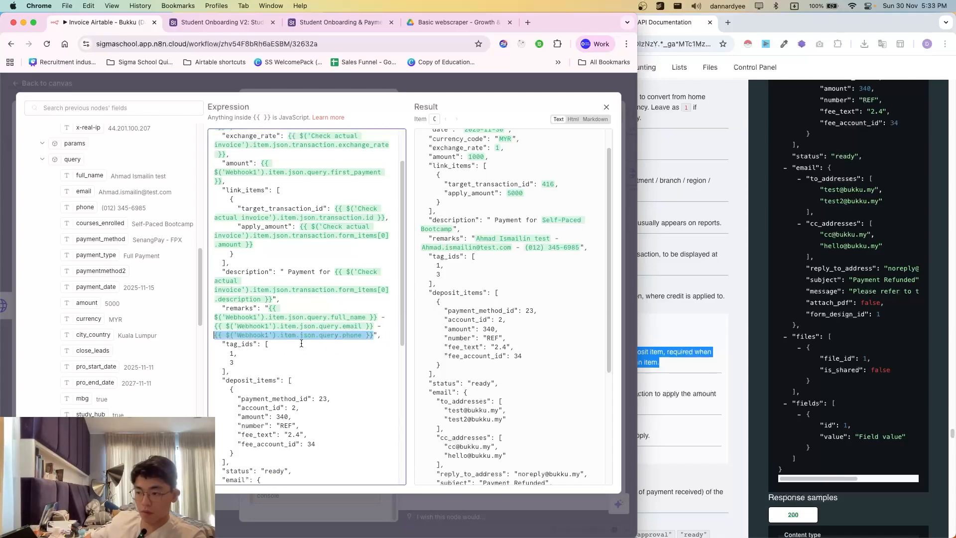
key("Right")
type("-")
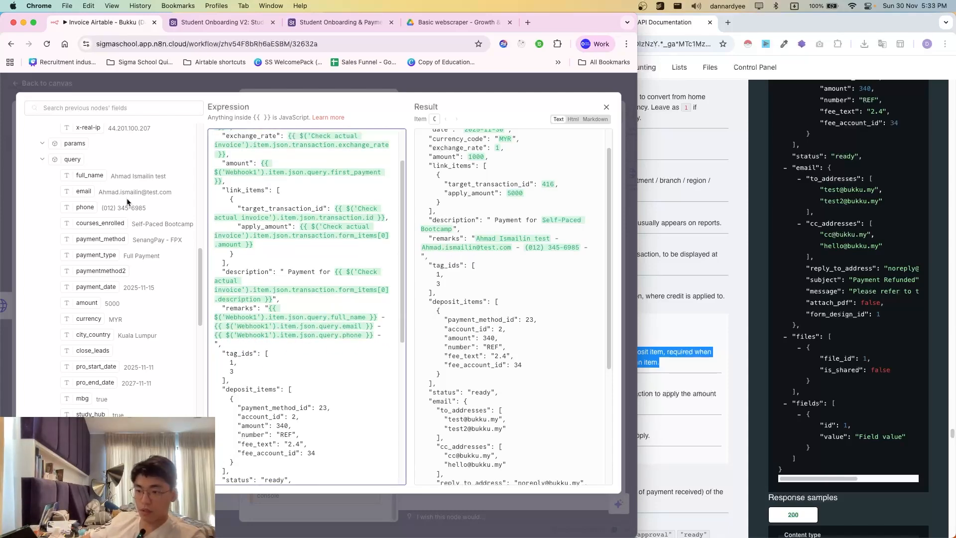
scroll(109, 288, "down", 1)
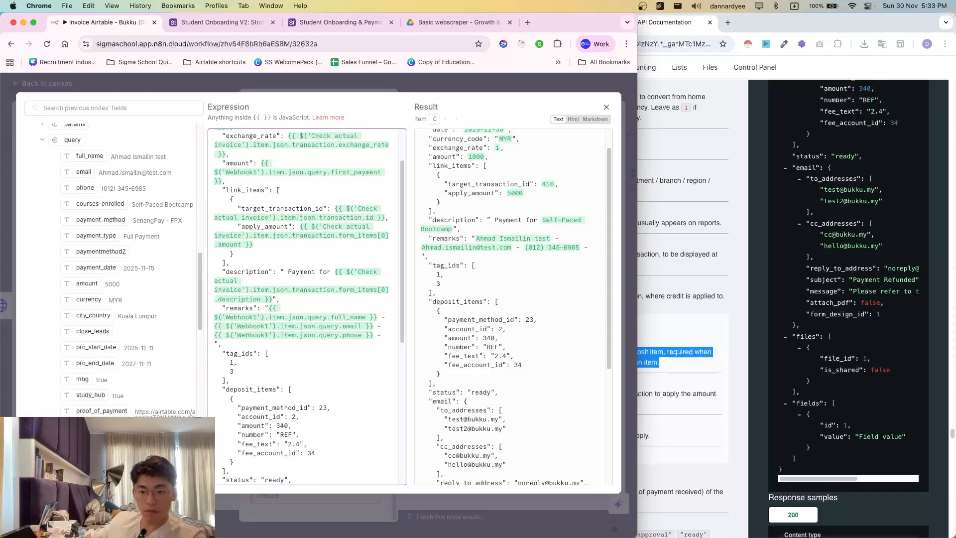
- Add a new 'Payment Method:' line in remarks with the webhook's payment_method field
key("super+Tab")
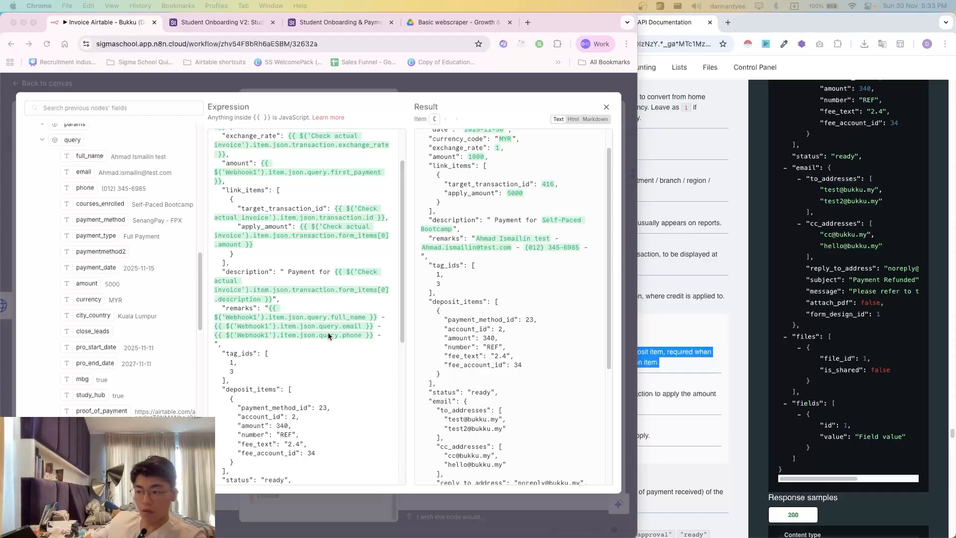
key("super+Tab")
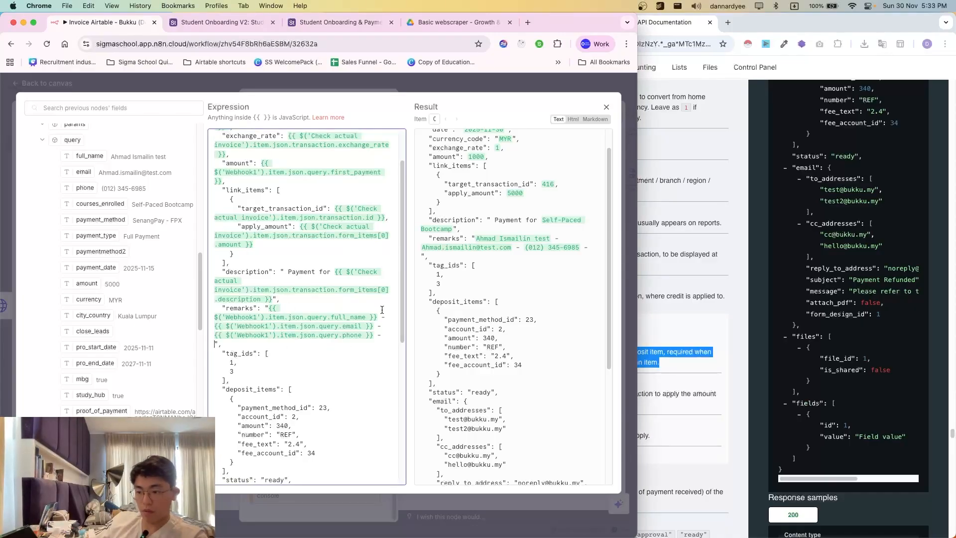
key("BackSpace")
key("BackSpace")
key("BackSpace")
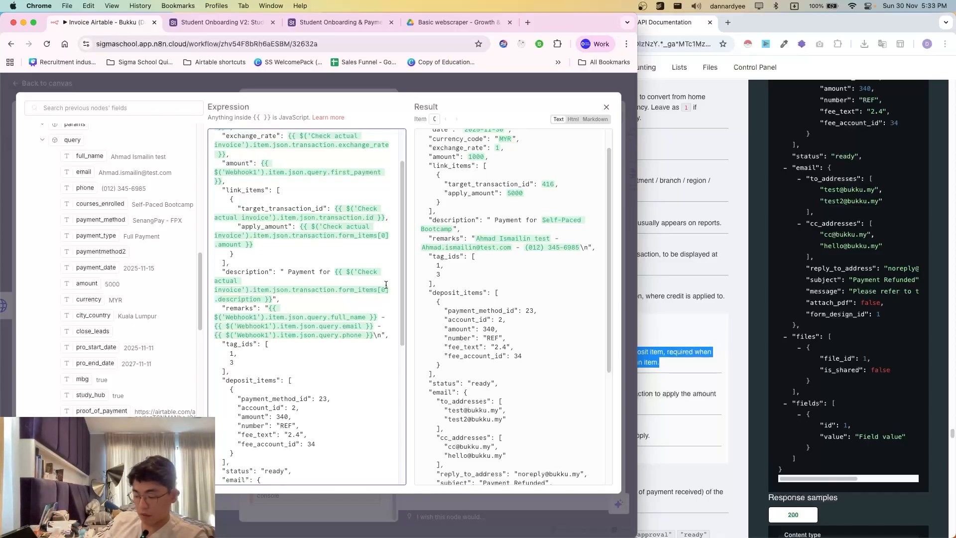
key("Return")
key("BackSpace")
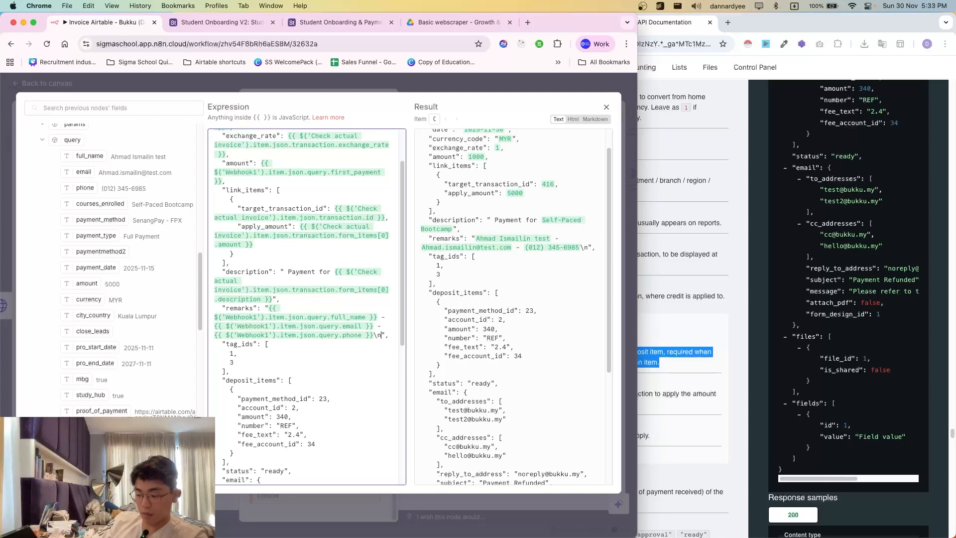
type("Payment Method:")
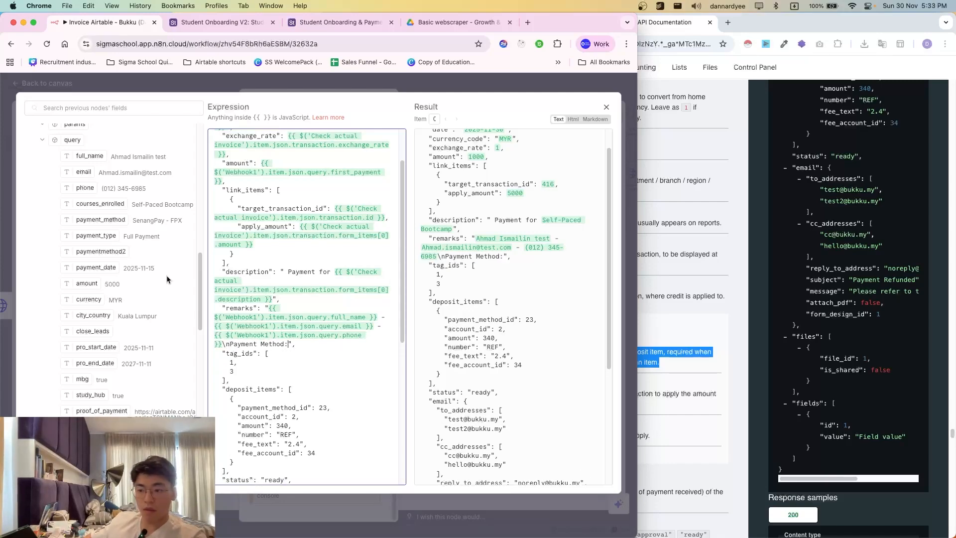
scroll(128, 362, "down", 1)
scroll(118, 303, "up", 1)
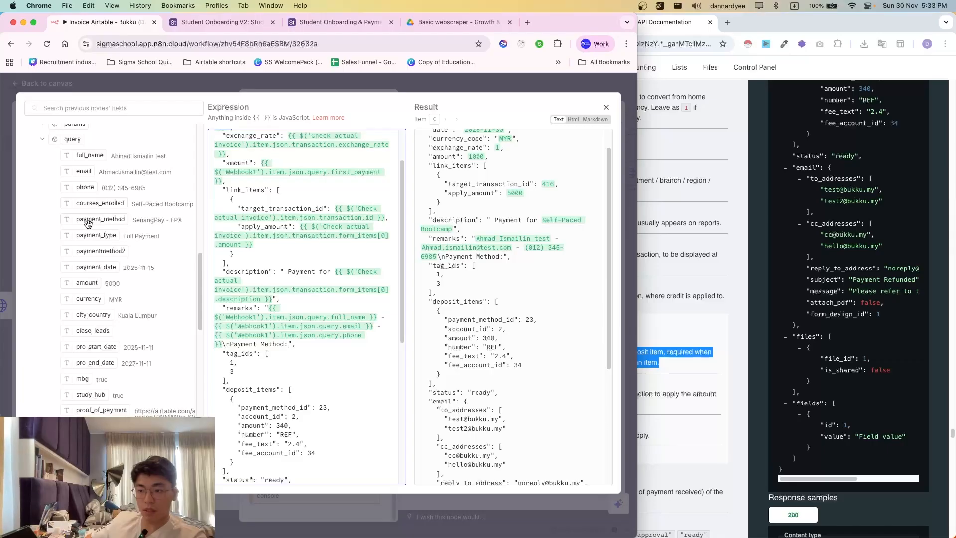
left_click_drag(90, 220, 288, 345)
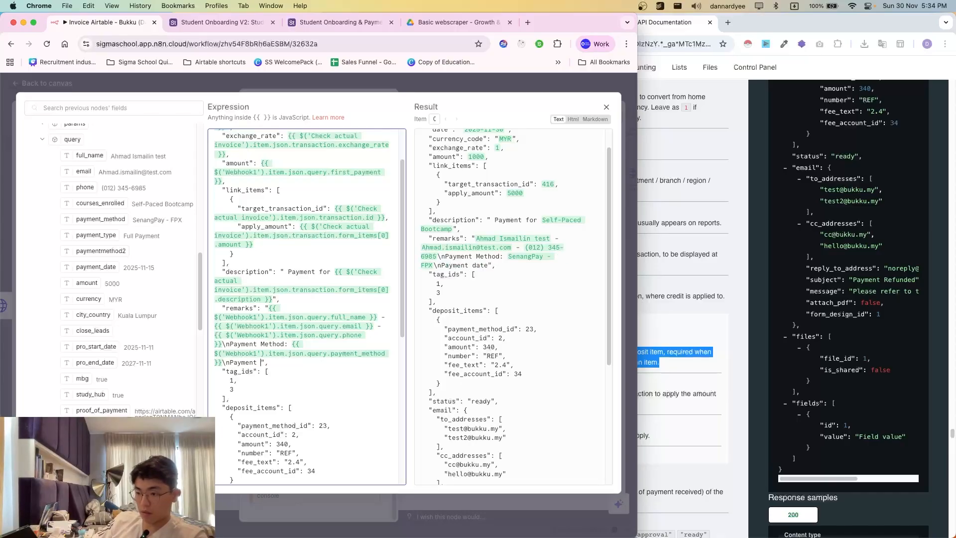
- Add a 'Payment date:' line with the webhook's payment_date and check the remarks preview
type("date:")
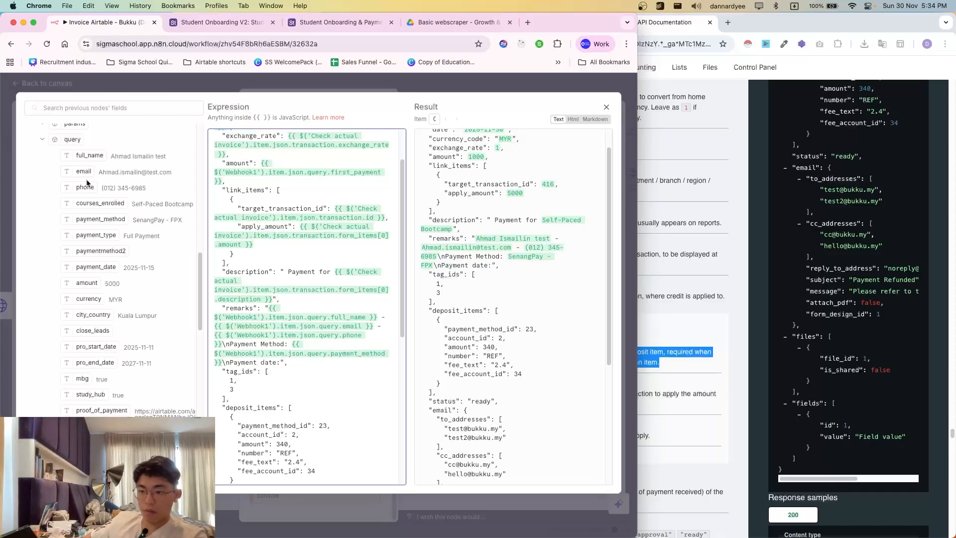
left_click_drag(108, 267, 286, 367)
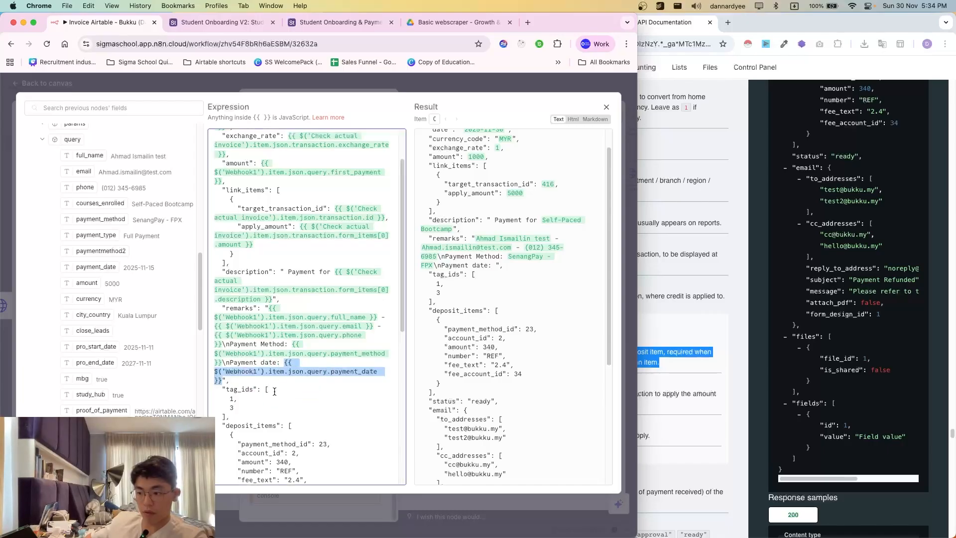
left_click(301, 372)
scroll(301, 371, "down", 3)
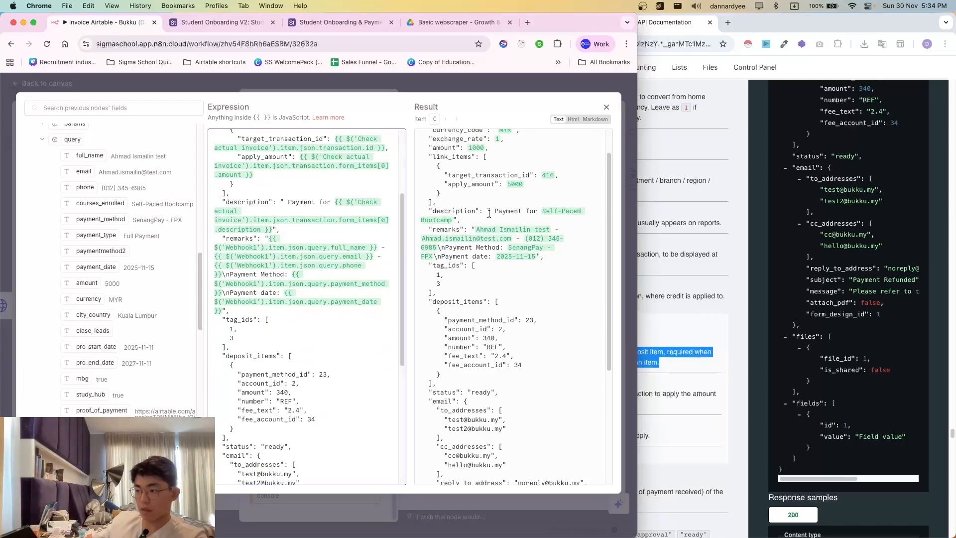
left_click_drag(489, 213, 536, 257)
left_click(460, 280)
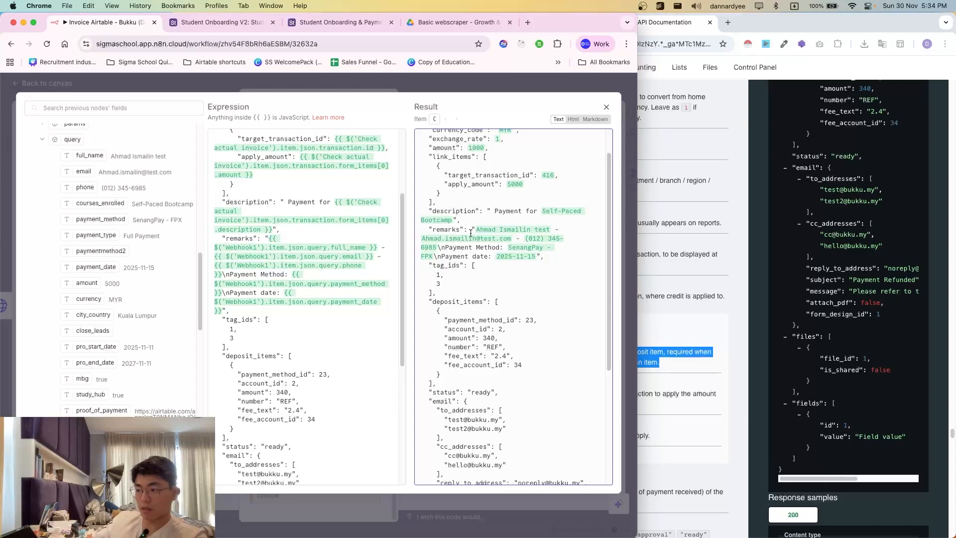
left_click_drag(471, 232, 519, 256)
left_click(518, 256)
scroll(452, 259, "down", 1)
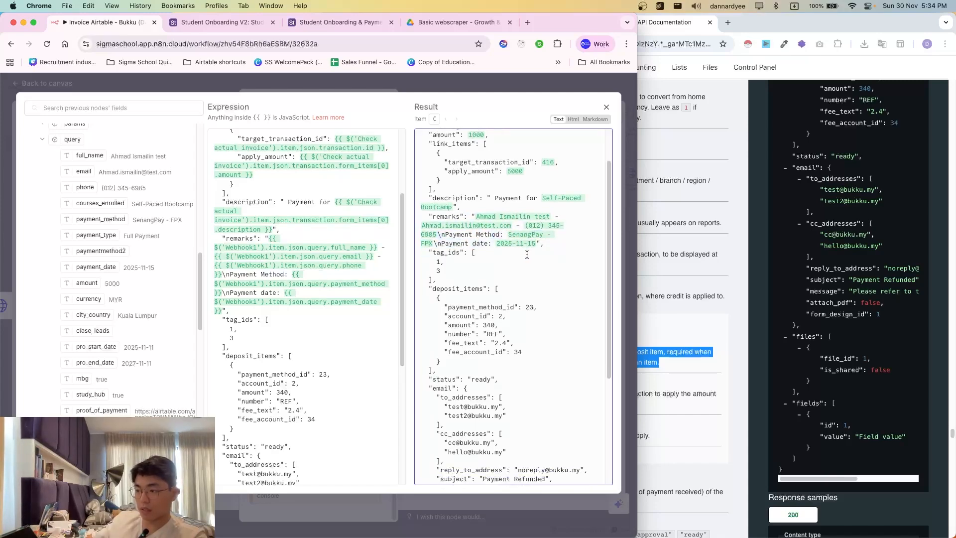
scroll(448, 259, "down", 3)
scroll(292, 265, "down", 3)
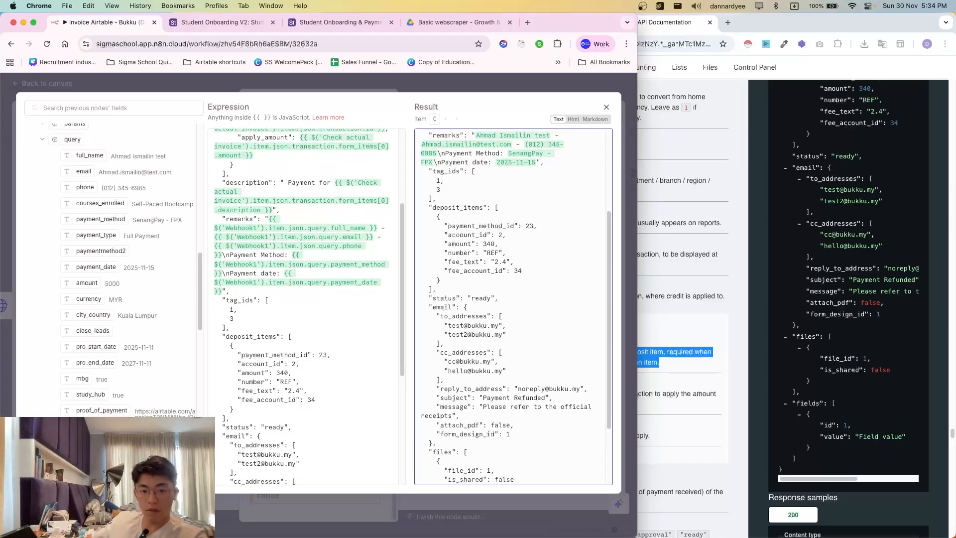
left_click(269, 317)
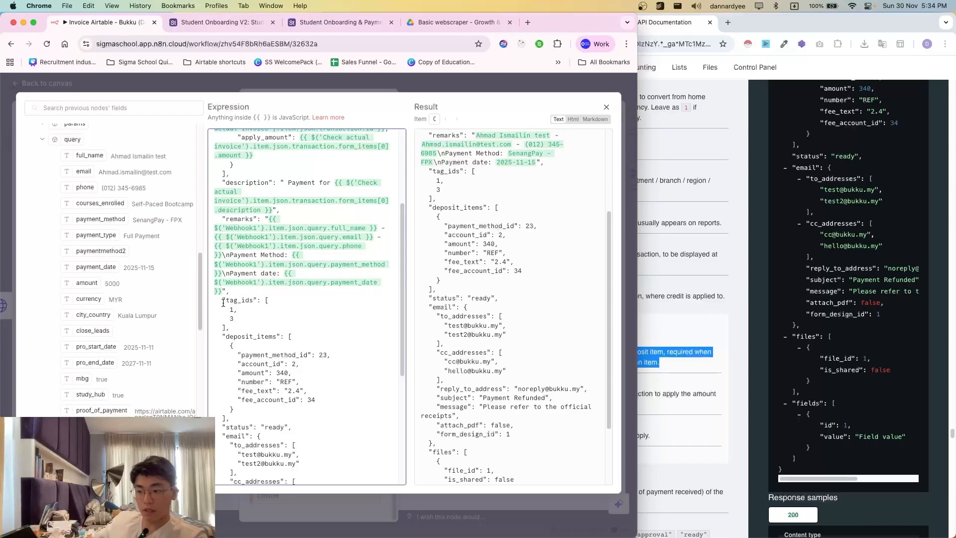
- Check the Bukku API docs for optional fields and delete the tag_ids block from the body
left_click(715, 378)
scroll(615, 324, "down", 3)
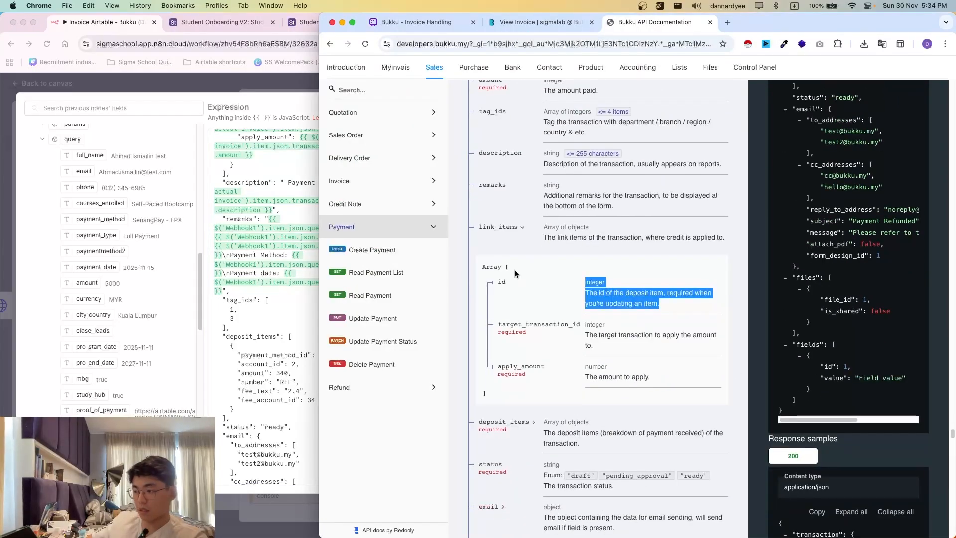
scroll(505, 244, "down", 3)
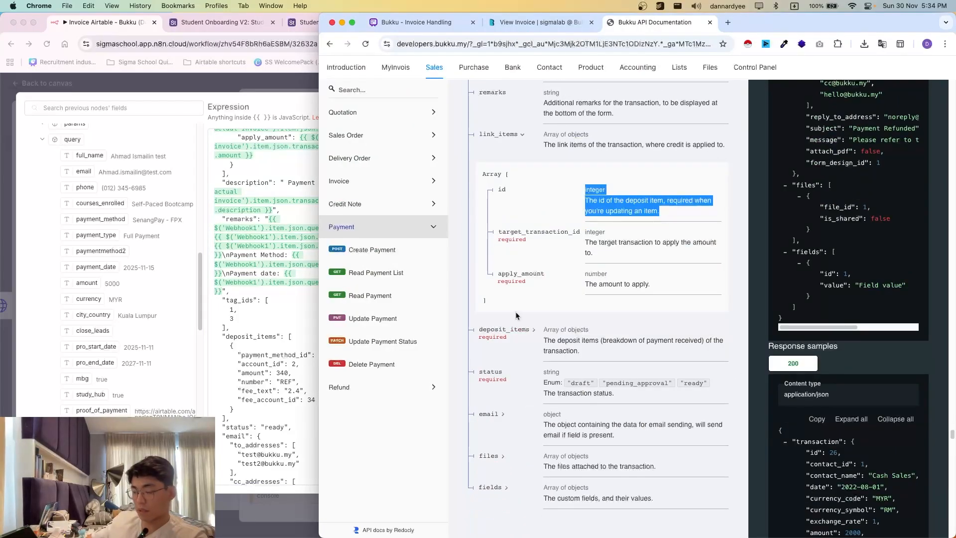
left_click(222, 304)
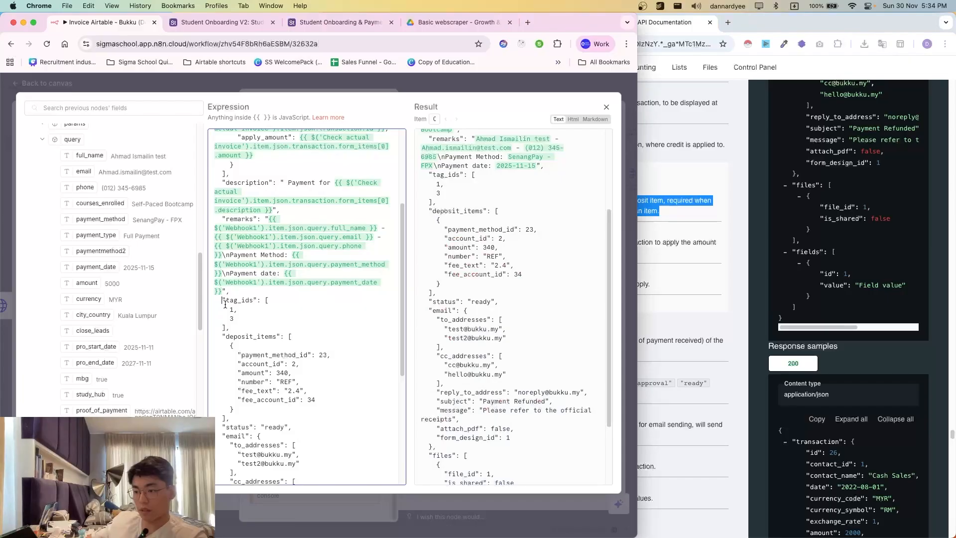
left_click_drag(225, 302, 274, 330)
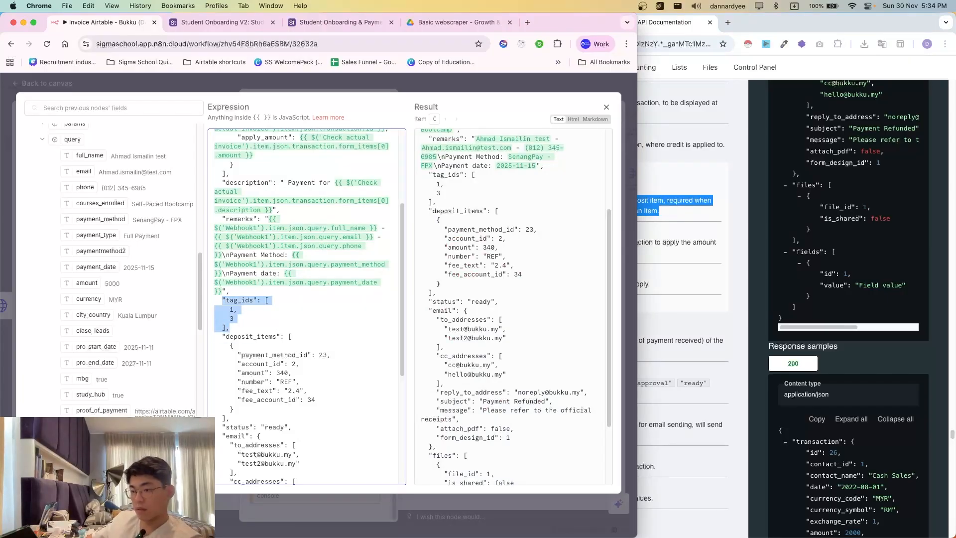
key("BackSpace")
key("BackSpace")
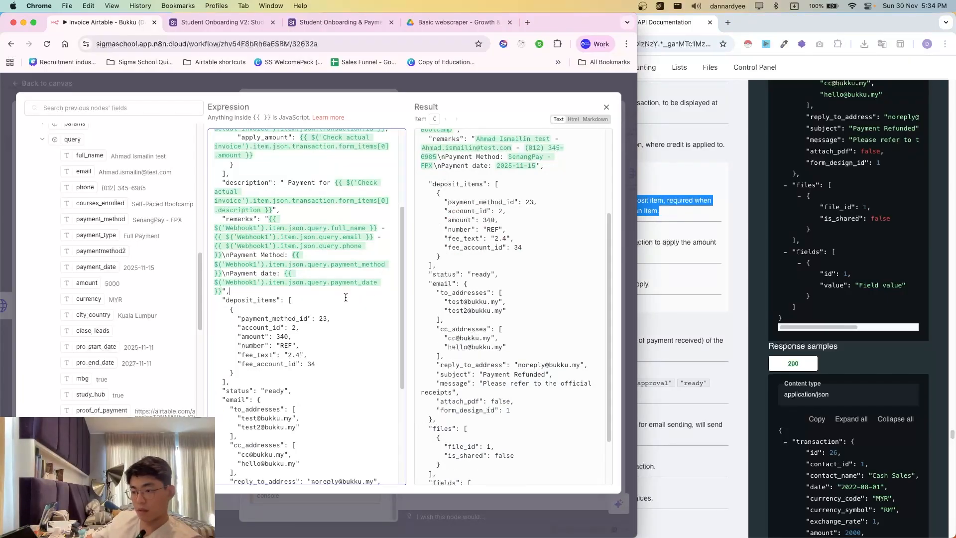
- Compare the deposit_items fields in the docs with the body's deposit item, then close the expression editor
left_click(663, 342)
left_click(508, 315)
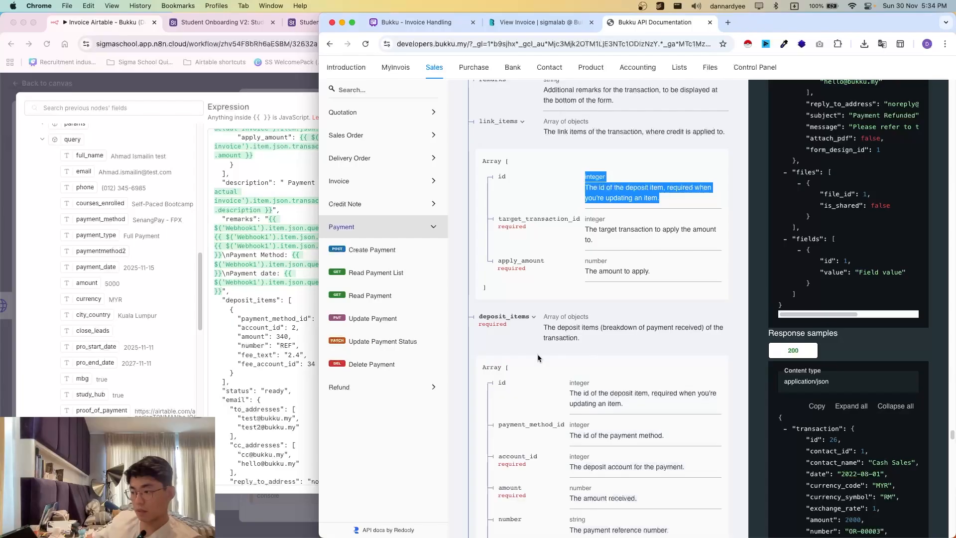
scroll(547, 359, "down", 3)
scroll(562, 376, "down", 1)
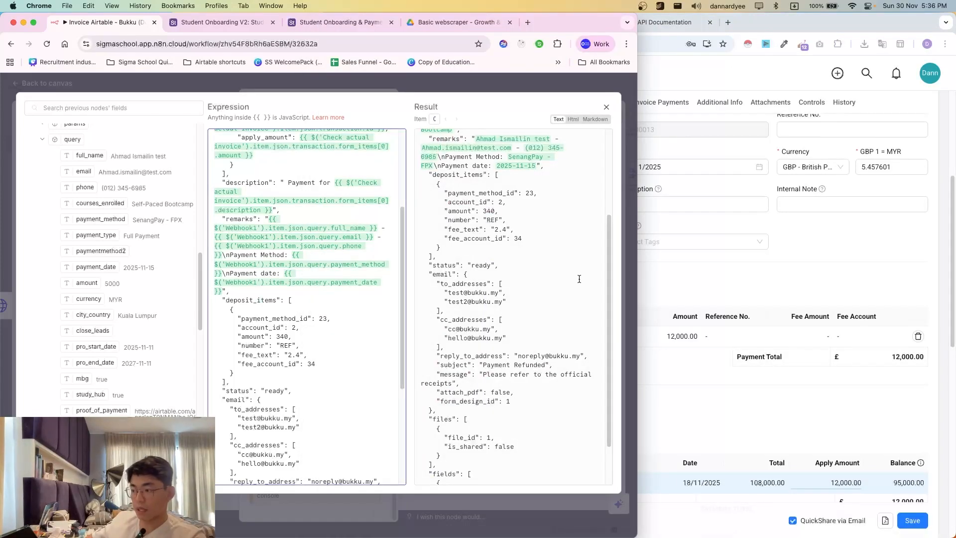
key("super+grave")
key("super+grave")
key("super+grave")
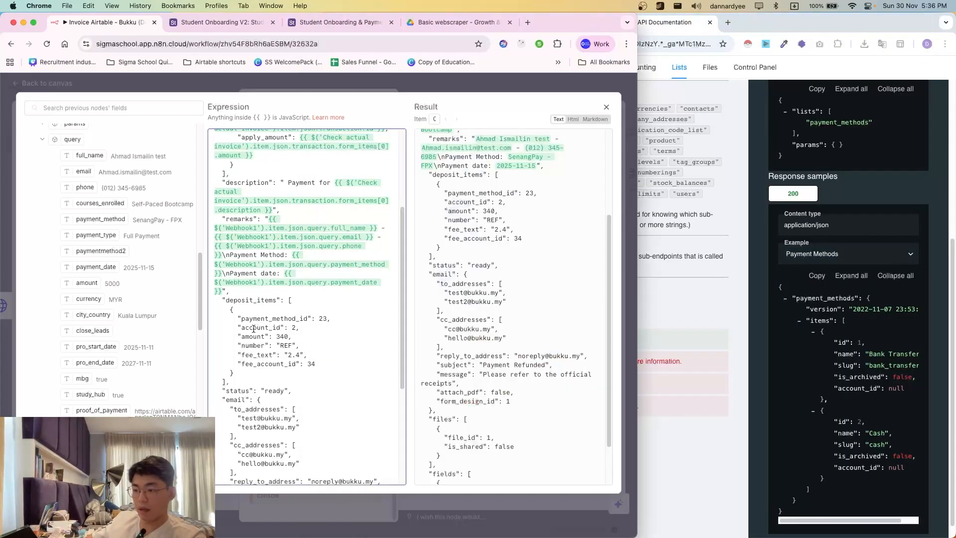
mouse_move(241, 318)
left_mouse_down()
mouse_move(300, 364)
mouse_move(237, 328)
left_mouse_up()
left_click(237, 328)
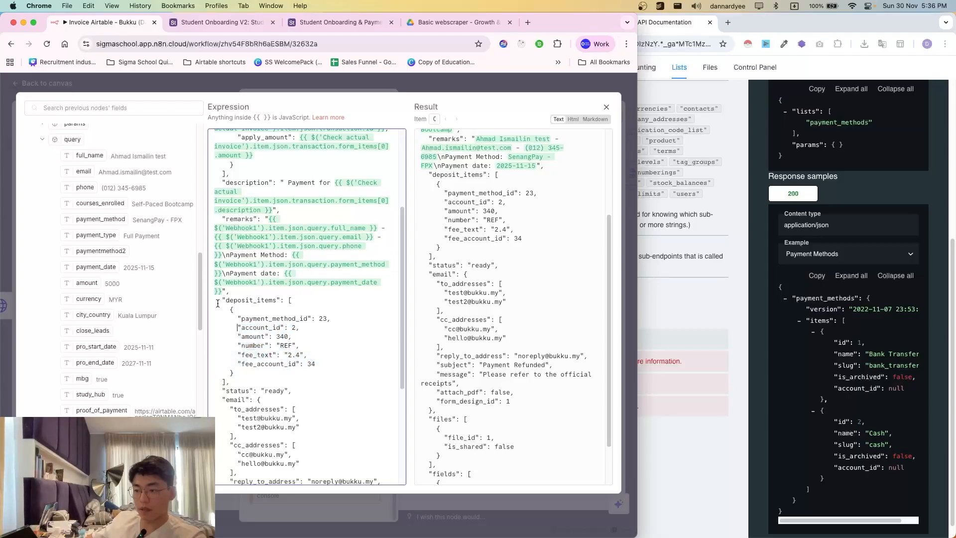
left_click(409, 90)
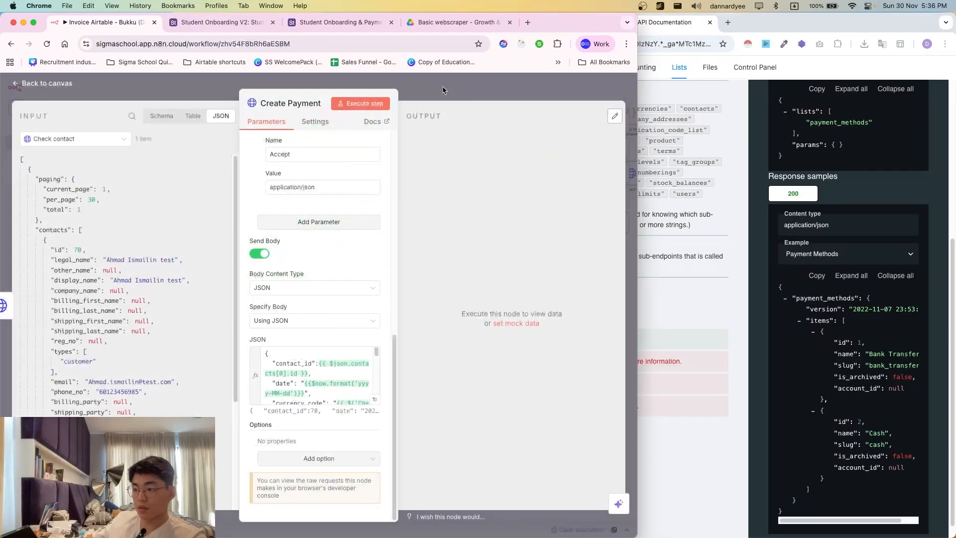
- Place the Read lists node below Create Payment and connect Check contact's output to it
left_click(443, 90)
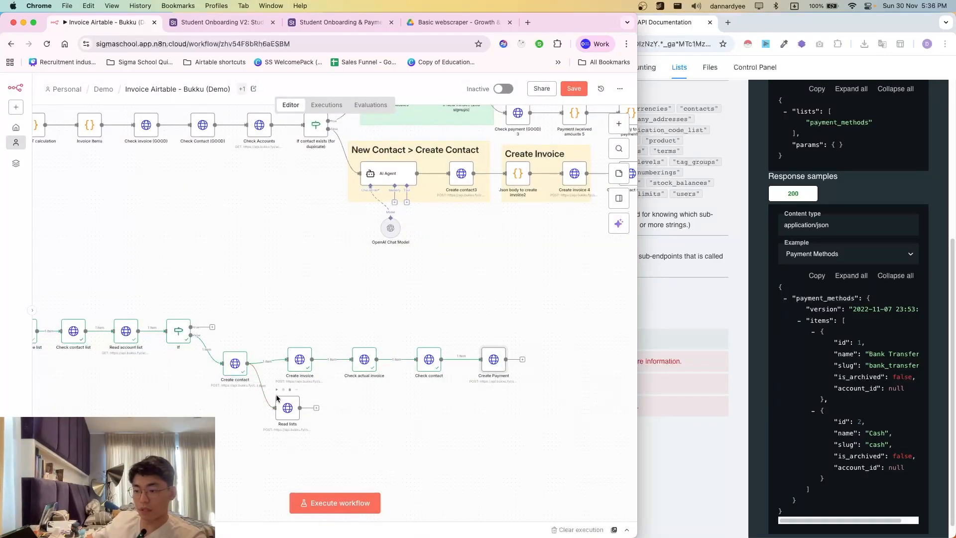
left_click_drag(287, 410, 487, 402)
left_click_drag(441, 359, 470, 411)
- Copy the Payment Methods sample request payload from the Bukku API docs
left_click(654, 294)
scroll(722, 323, "up", 5)
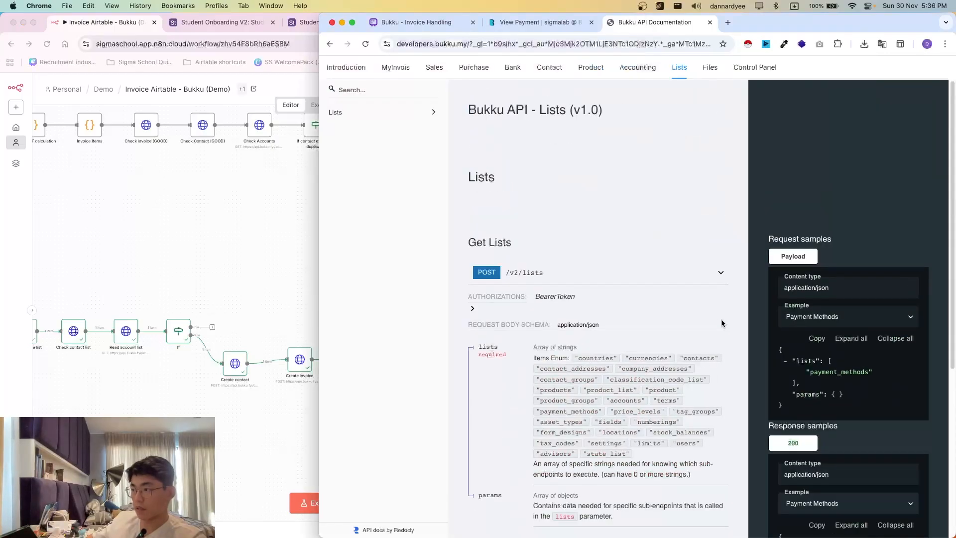
left_click(810, 314)
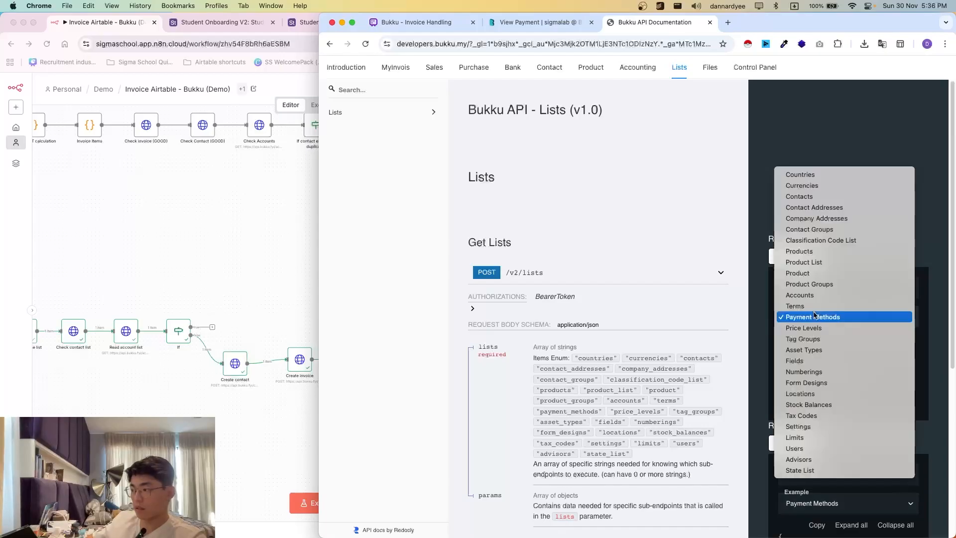
left_click(812, 316)
left_click(816, 338)
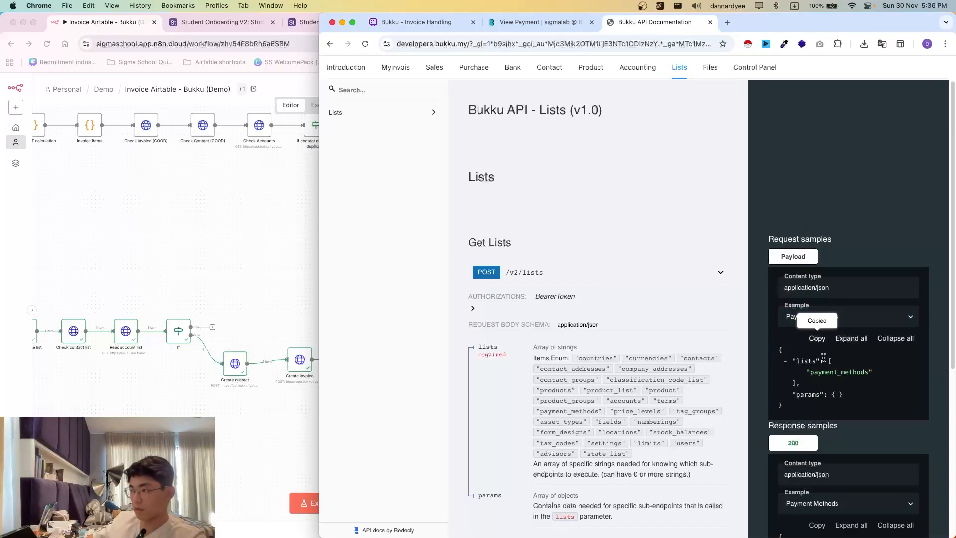
scroll(816, 319, "down", 1)
left_click(540, 22)
left_click(655, 22)
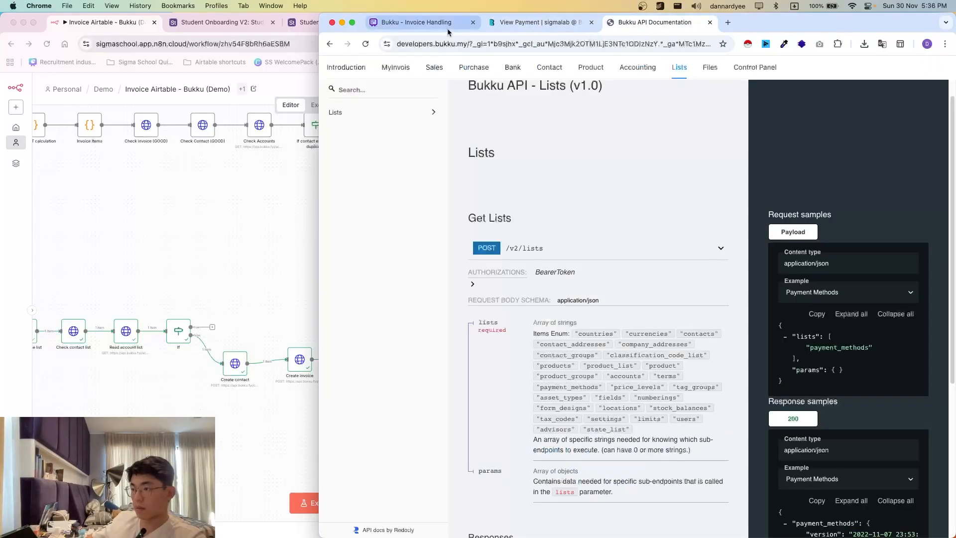
- Copy the Payment Methods payload again and open the Read lists node settings
left_click(255, 254)
left_click(690, 328)
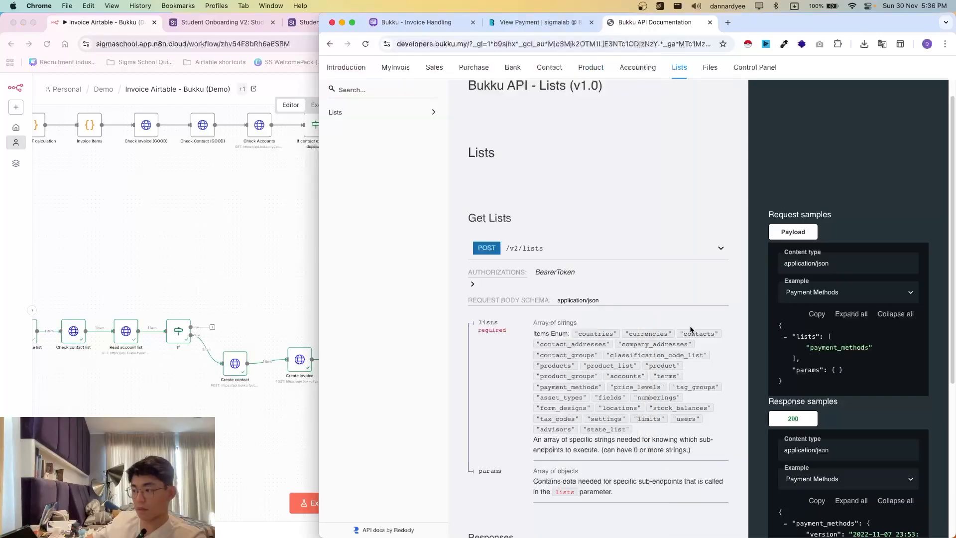
left_click(288, 317)
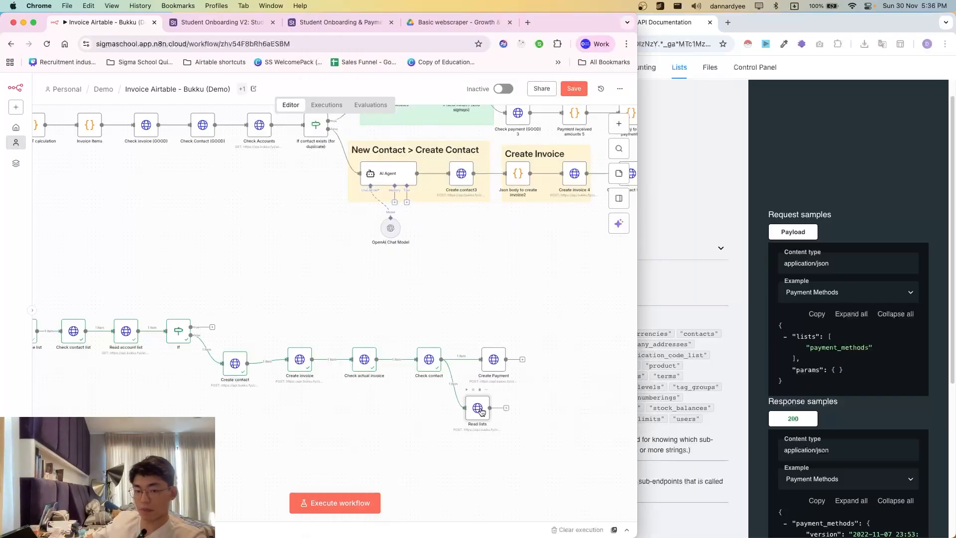
left_click(817, 313)
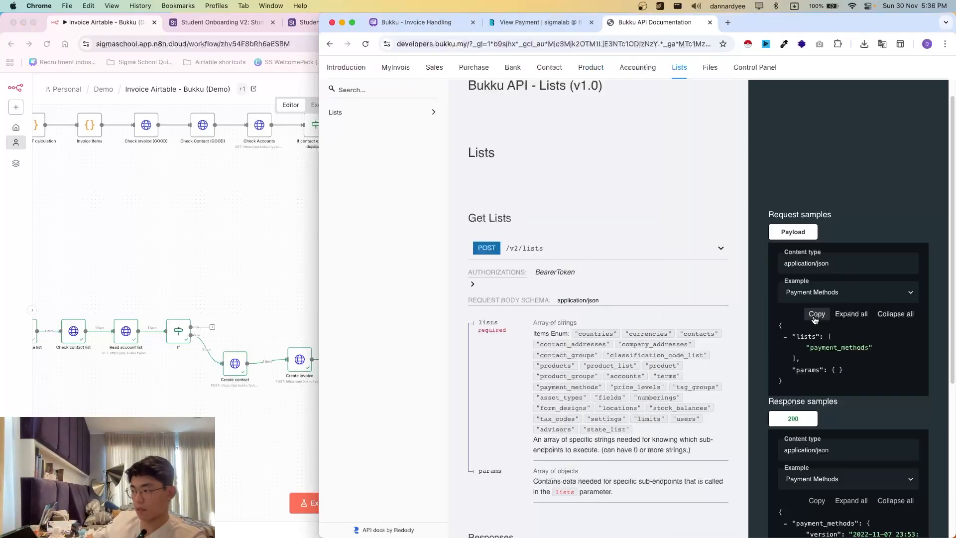
left_click(304, 419)
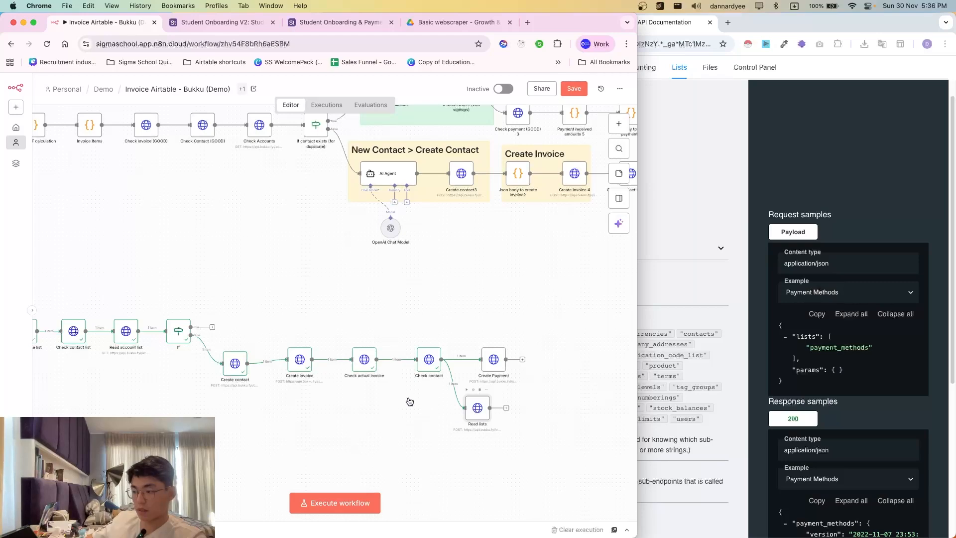
double_click(475, 409)
scroll(323, 404, "down", 5)
- Replace the Read lists JSON body with the copied payment_methods payload
left_click(328, 400)
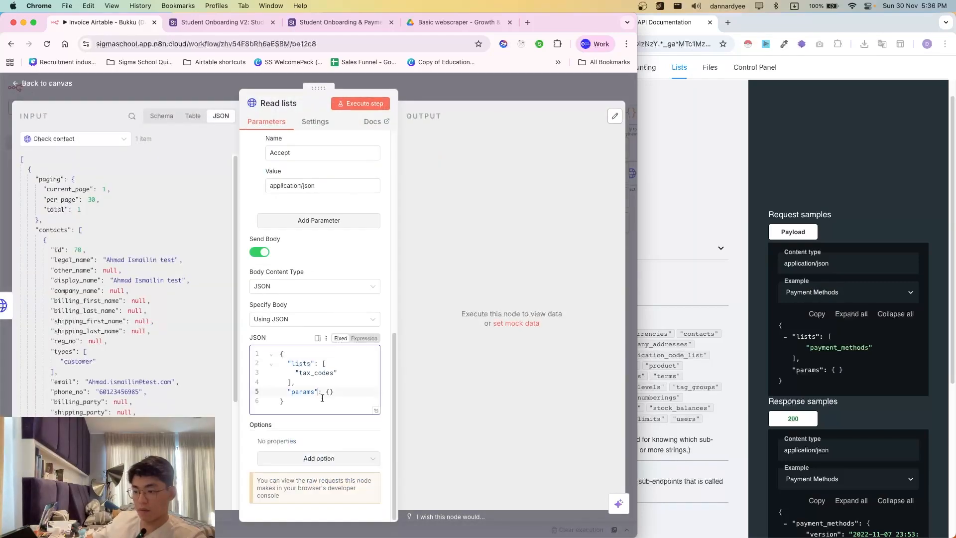
key("ctrl+a")
key("ctrl+v")
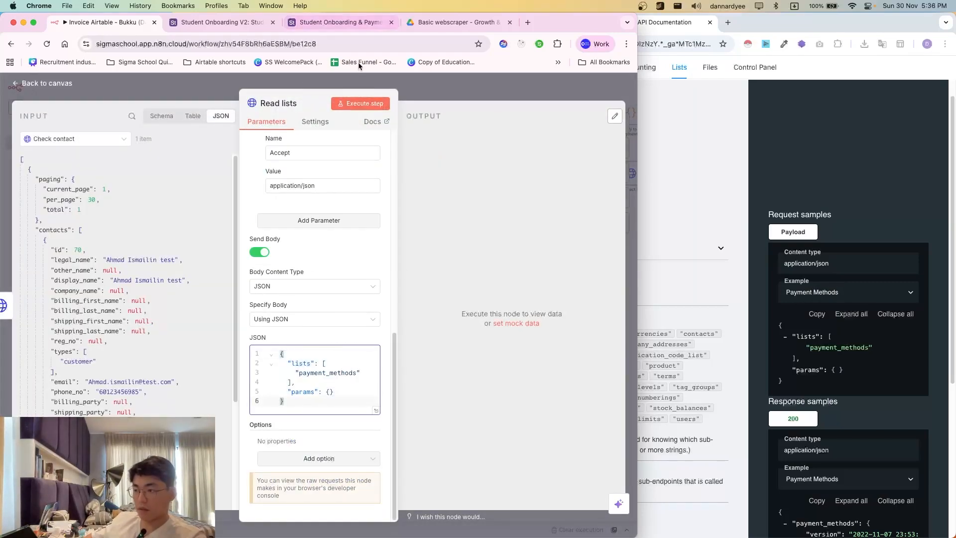
key("Escape")
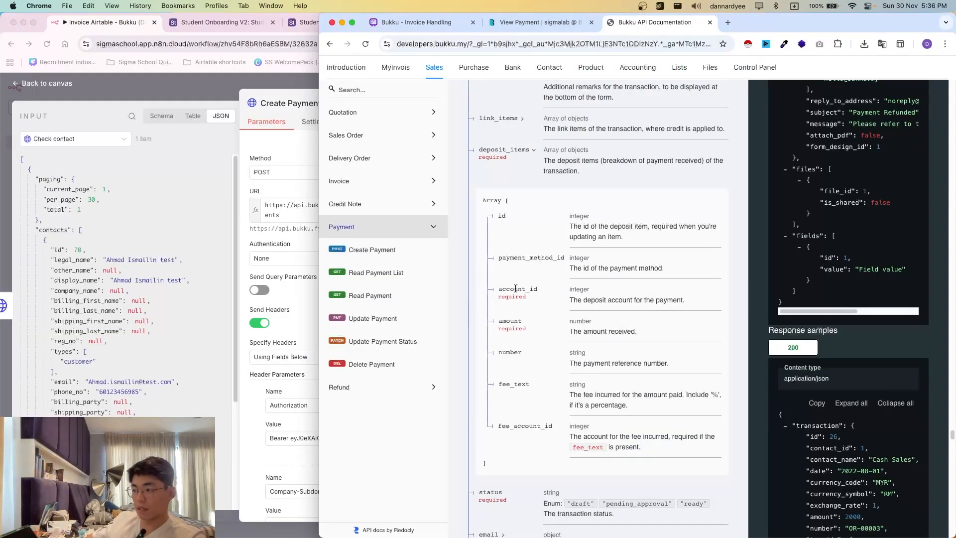
- Note the payment_method_id field in the docs and reopen Read lists to view its output
left_click_drag(507, 261, 530, 260)
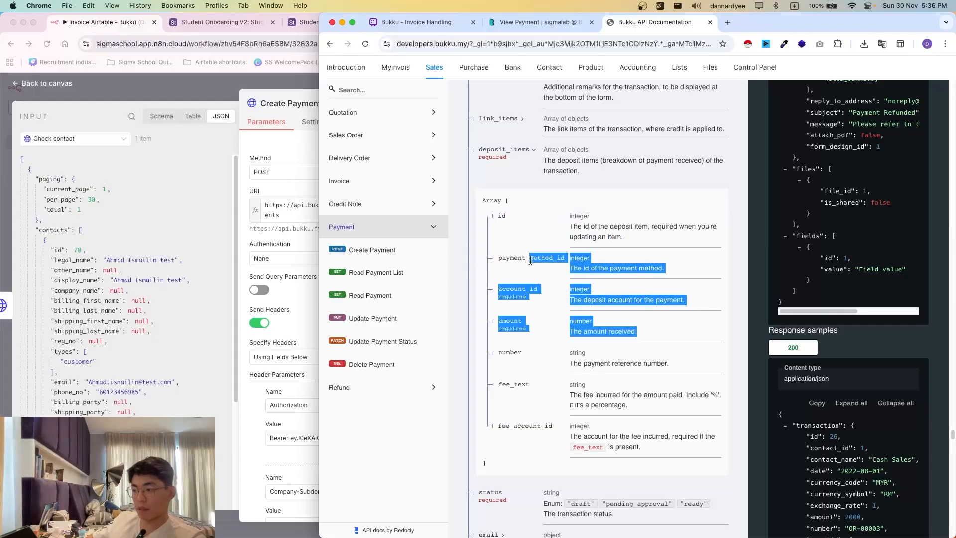
left_click(530, 261)
left_click(289, 314)
left_click(480, 87)
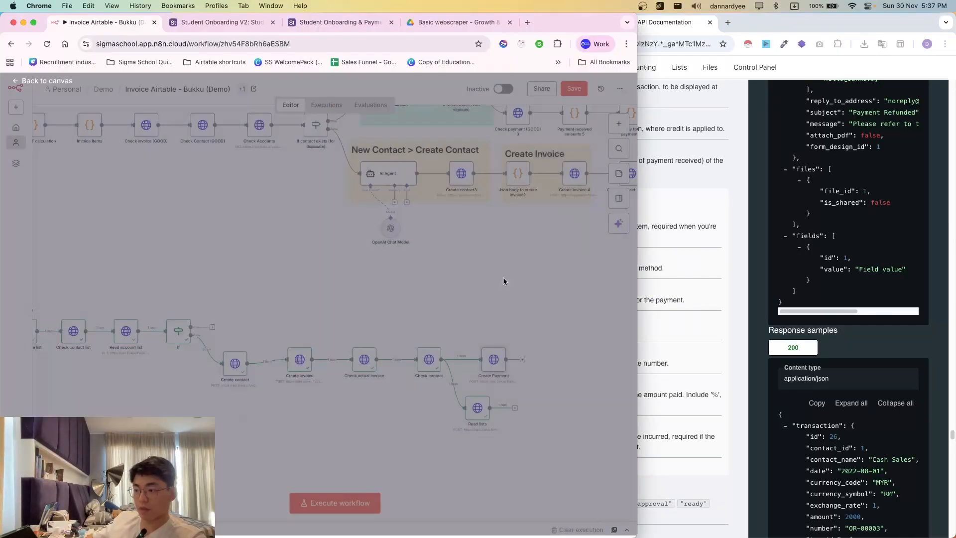
double_click(474, 413)
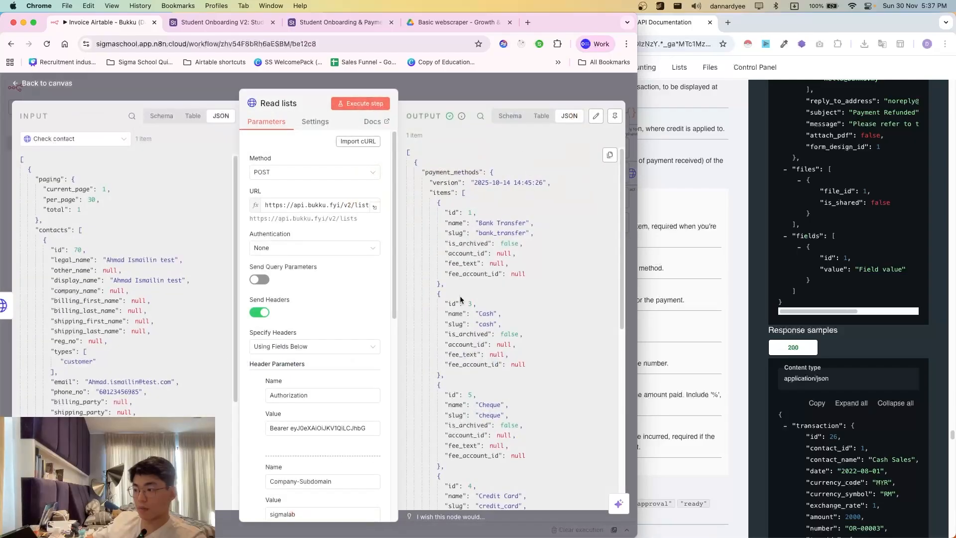
- Review the returned payment methods: Bank Transfer, Cash, Online Payment and Payment Gateway
scroll(487, 282, "down", 1)
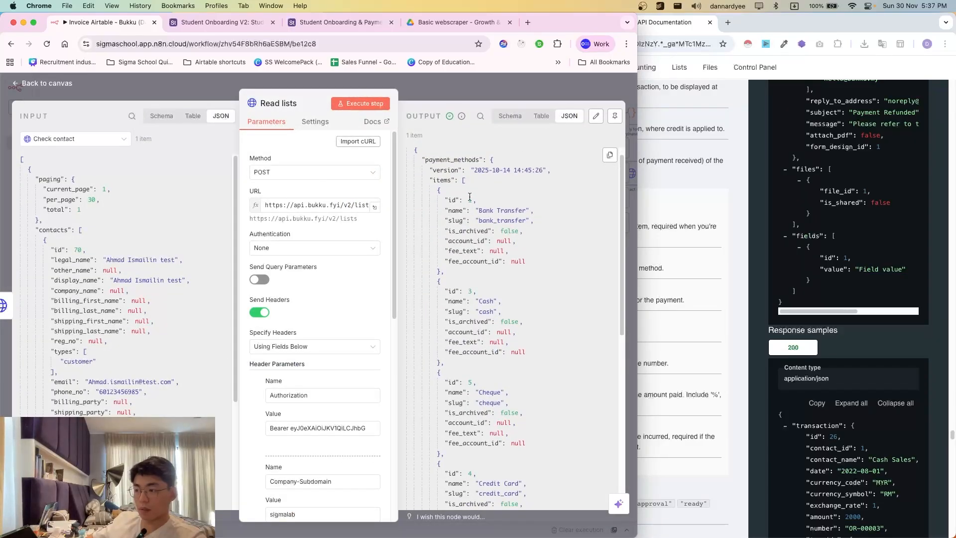
left_click_drag(476, 212, 525, 221)
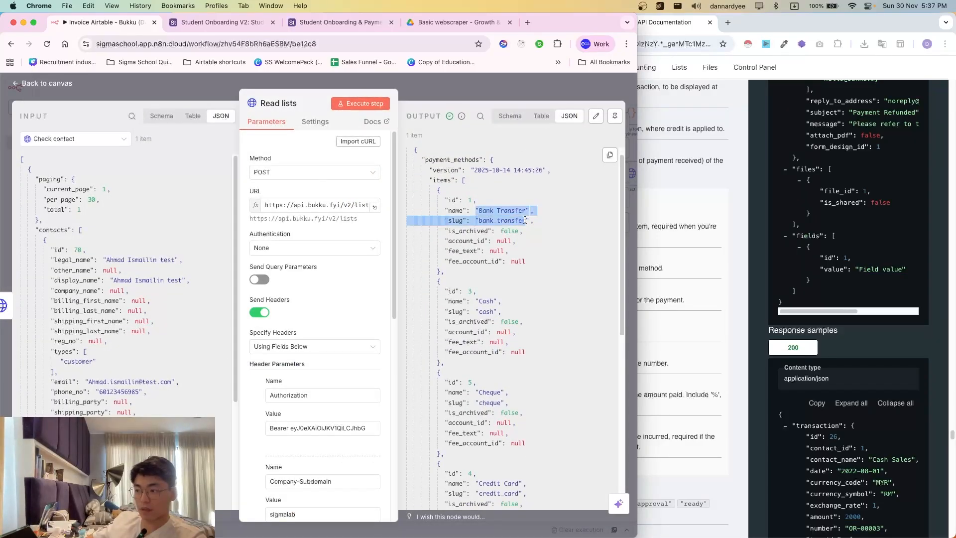
left_click(512, 296)
left_click_drag(469, 292, 501, 321)
left_click(501, 322)
scroll(500, 426, "down", 2)
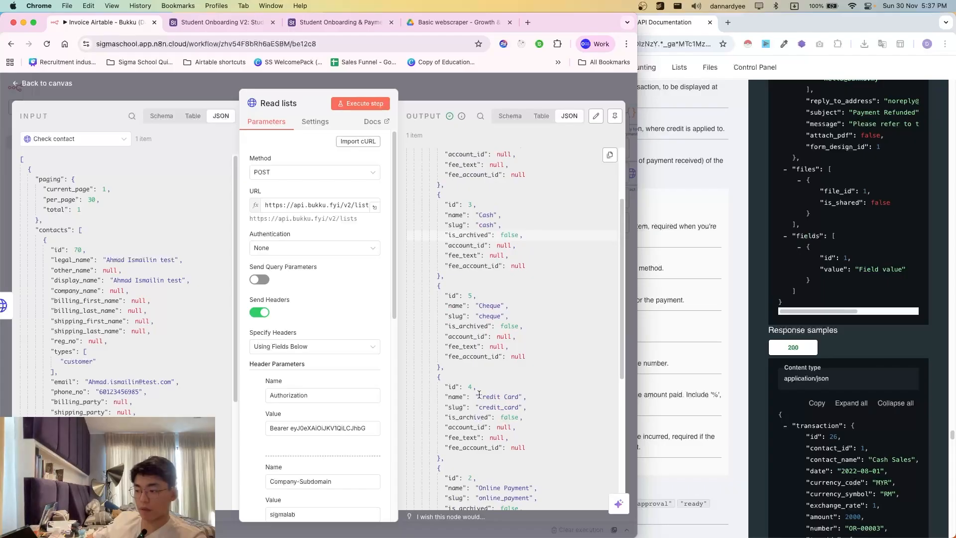
left_click_drag(479, 396, 528, 408)
left_click(522, 428)
scroll(514, 463, "down", 2)
left_click_drag(469, 369, 561, 390)
left_click(545, 393)
scroll(524, 442, "down", 1)
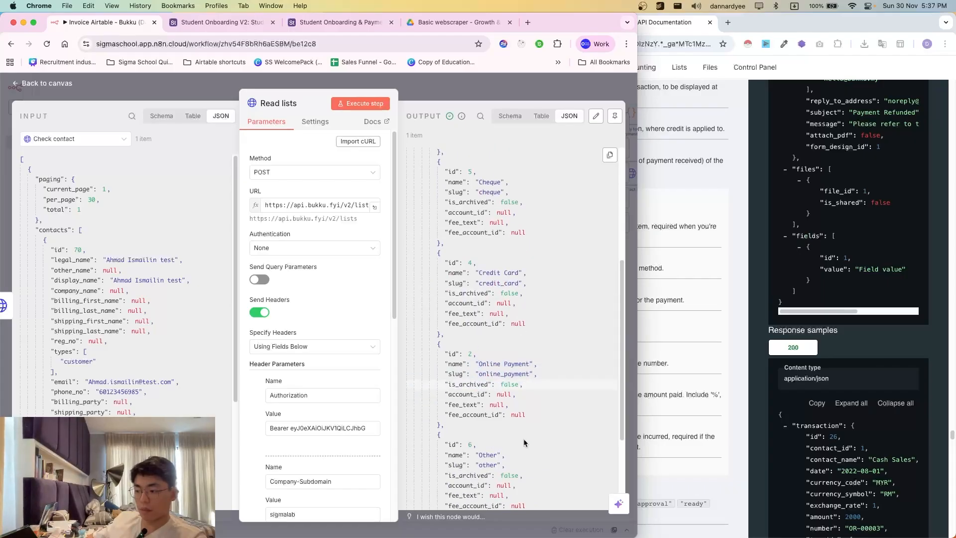
scroll(524, 442, "down", 3)
left_click_drag(475, 371, 545, 386)
left_click(491, 366)
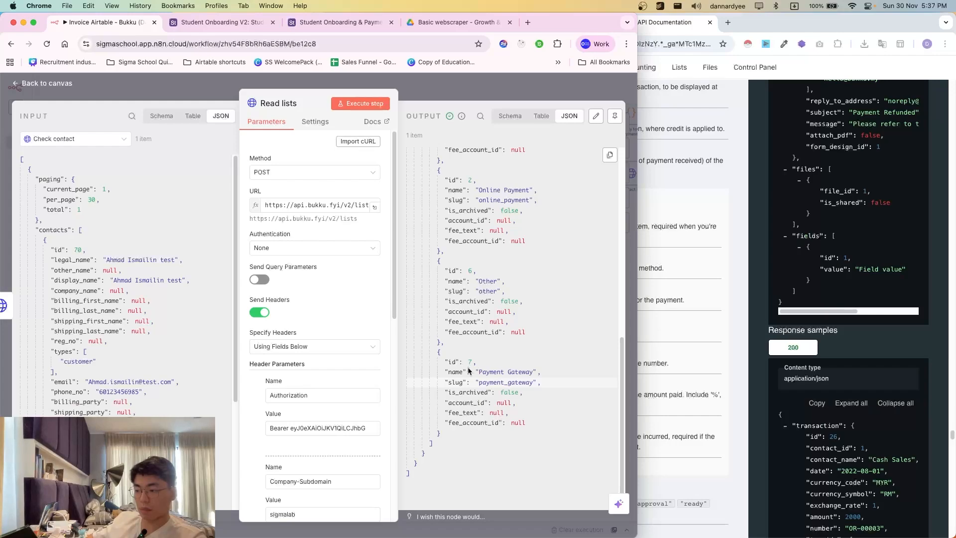
- Identify Payment Gateway's id 7 in the output, then close the Read lists node
left_click_drag(541, 383, 465, 363)
left_click(436, 350)
left_click(568, 390)
left_click(465, 362)
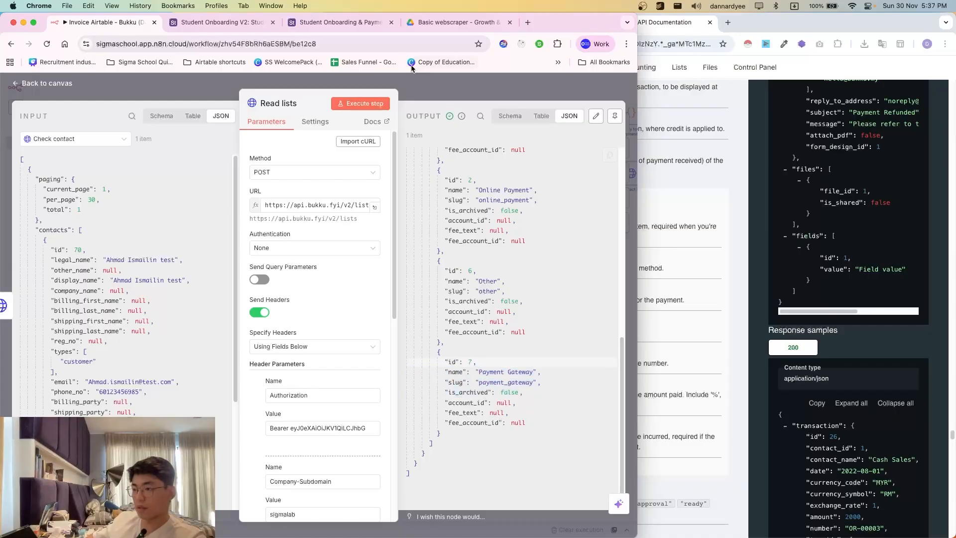
left_click(428, 90)
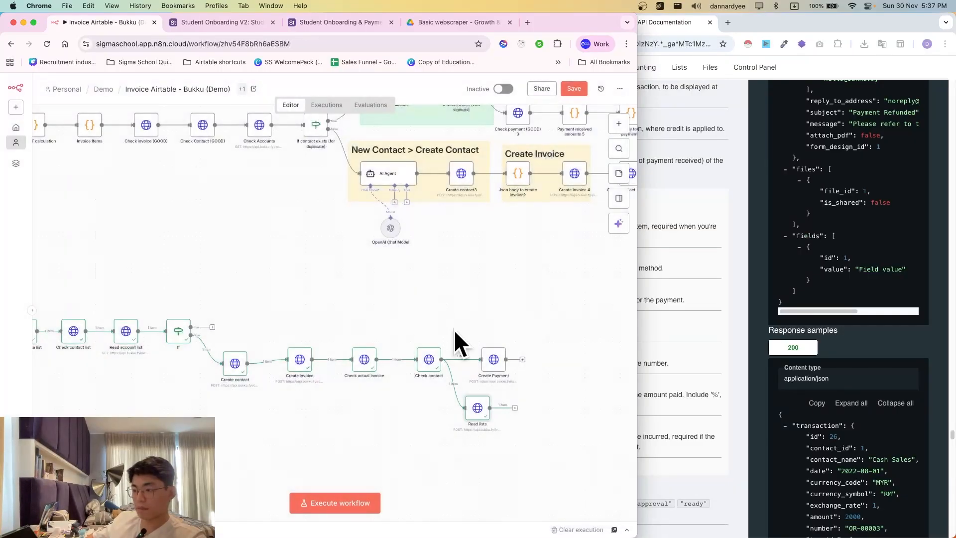
double_click(477, 407)
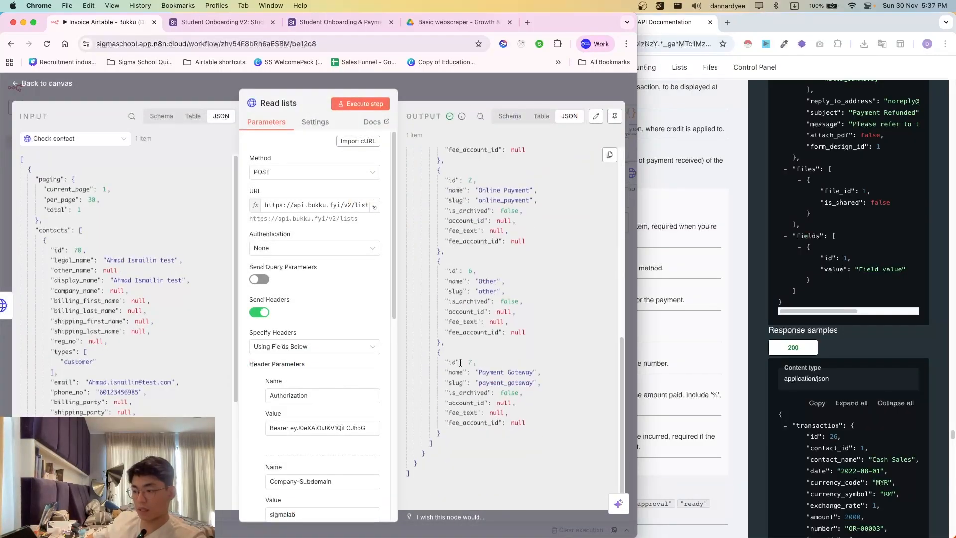
left_click(452, 101)
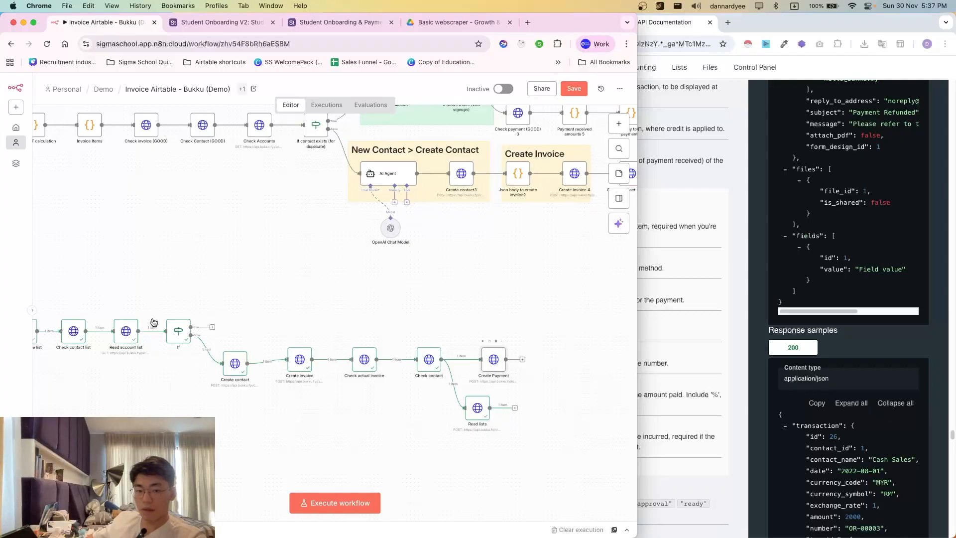
- Change the Create Payment deposit item's payment_method_id from 23 to 7 in the JSON body
double_click(152, 321)
scroll(360, 292, "down", 10)
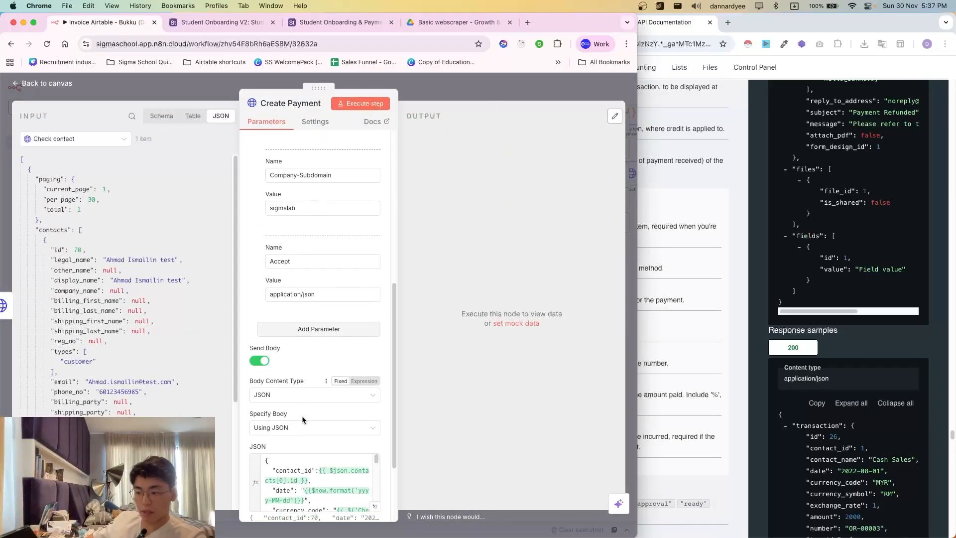
scroll(319, 393, "down", 4)
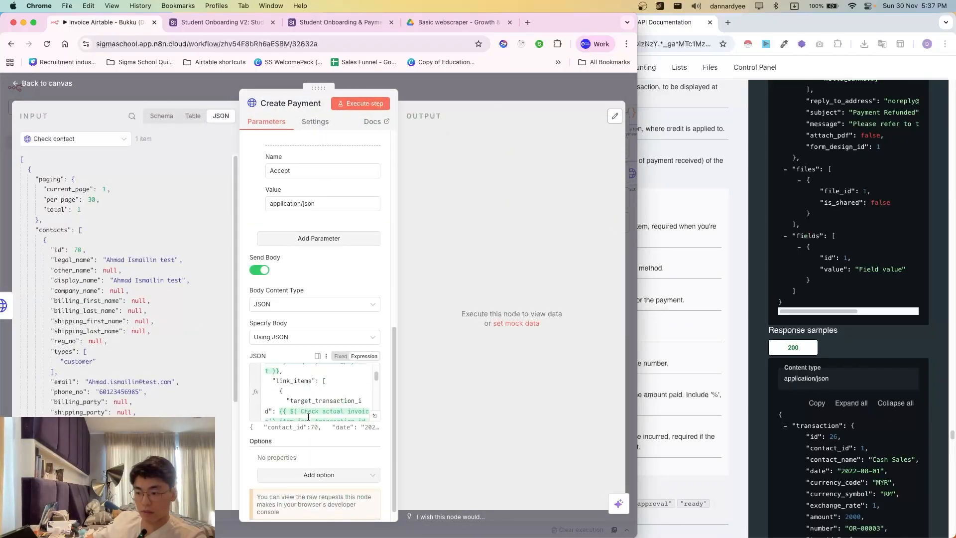
left_click(374, 415)
scroll(305, 321, "down", 4)
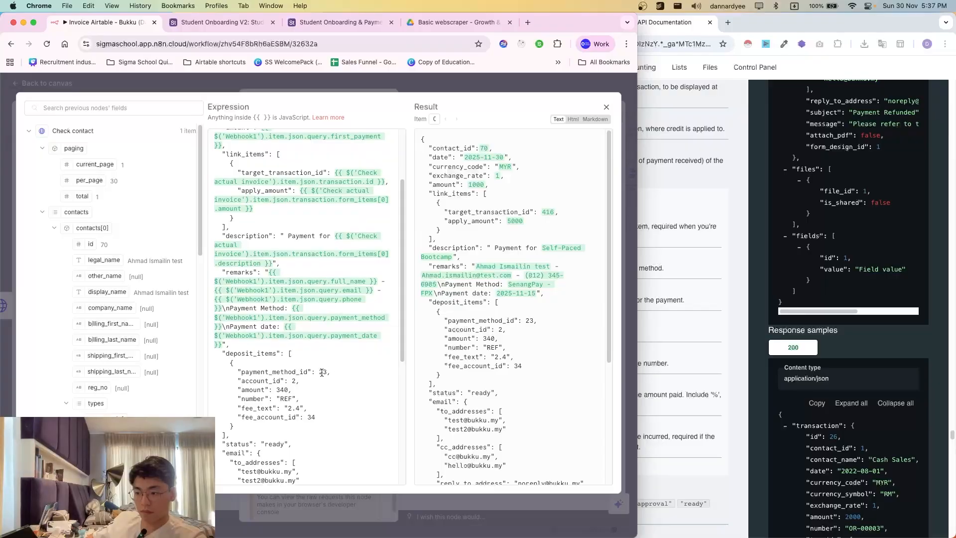
double_click(322, 372)
type("7")
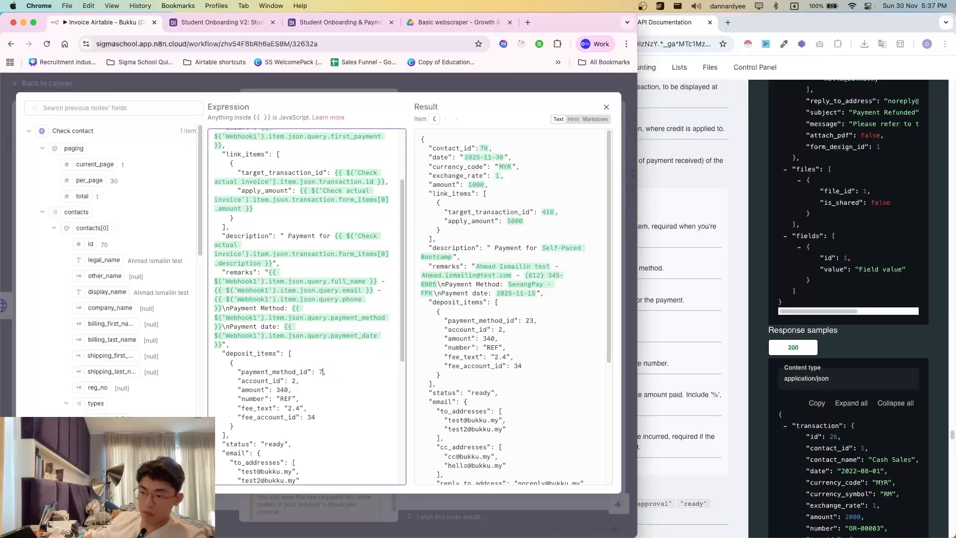
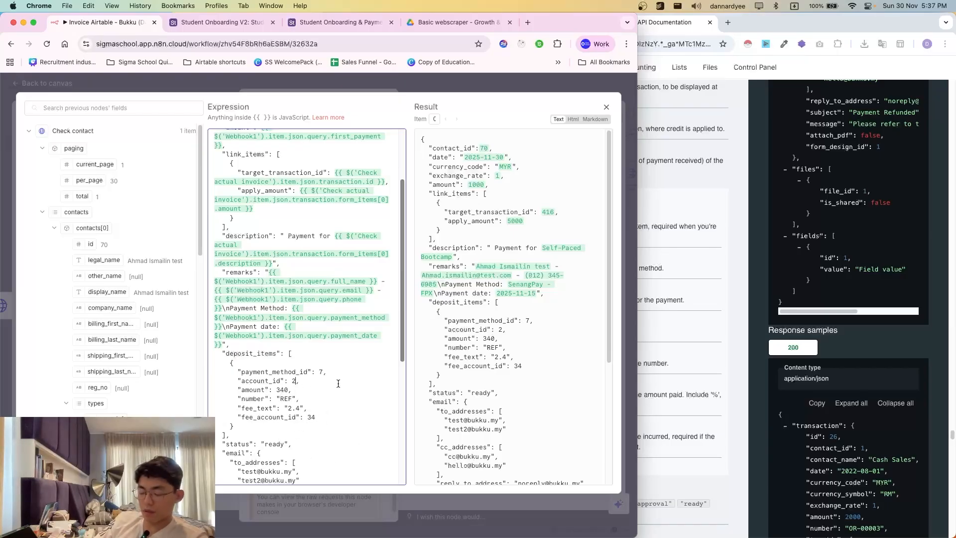
- Browse the Read account list, Create contact and Create invoice output fields in the input panel
left_click(60, 132)
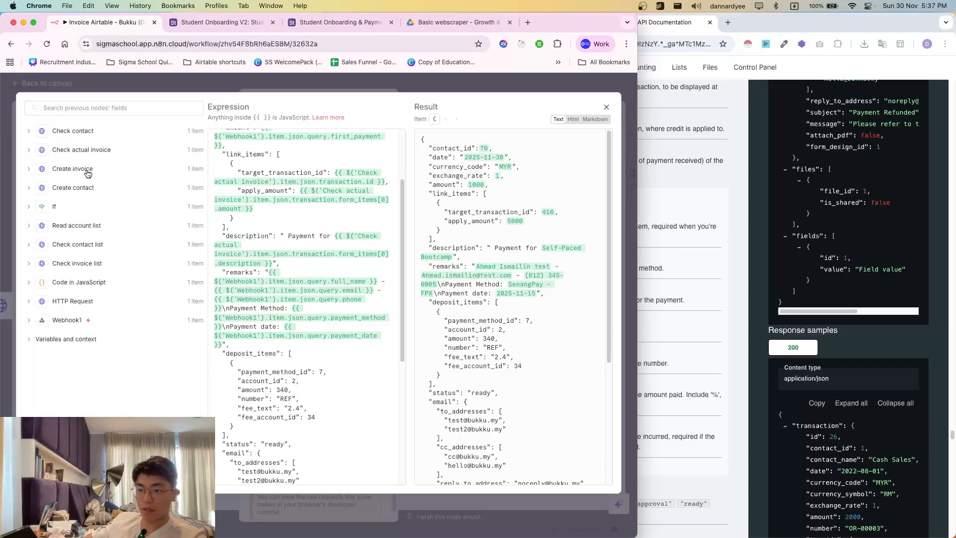
left_click(76, 225)
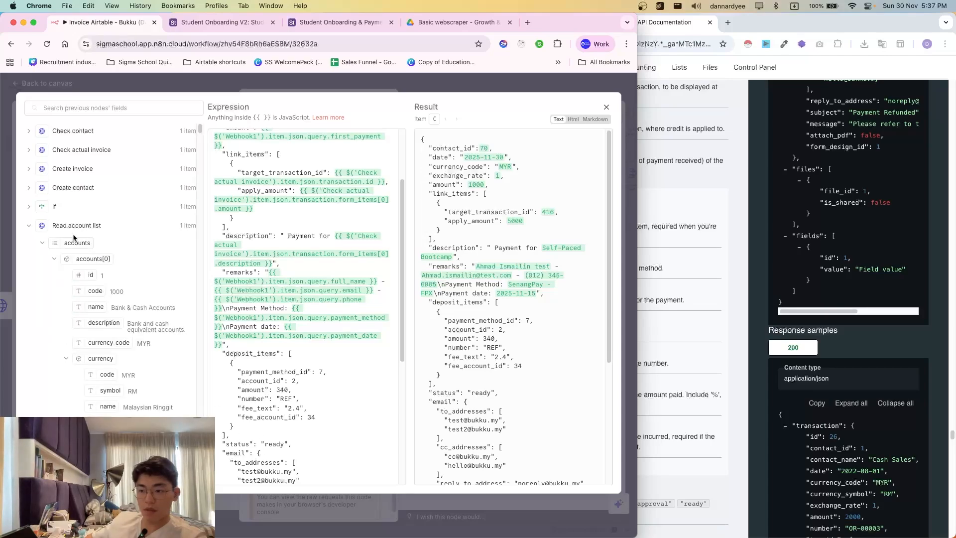
left_click(73, 230)
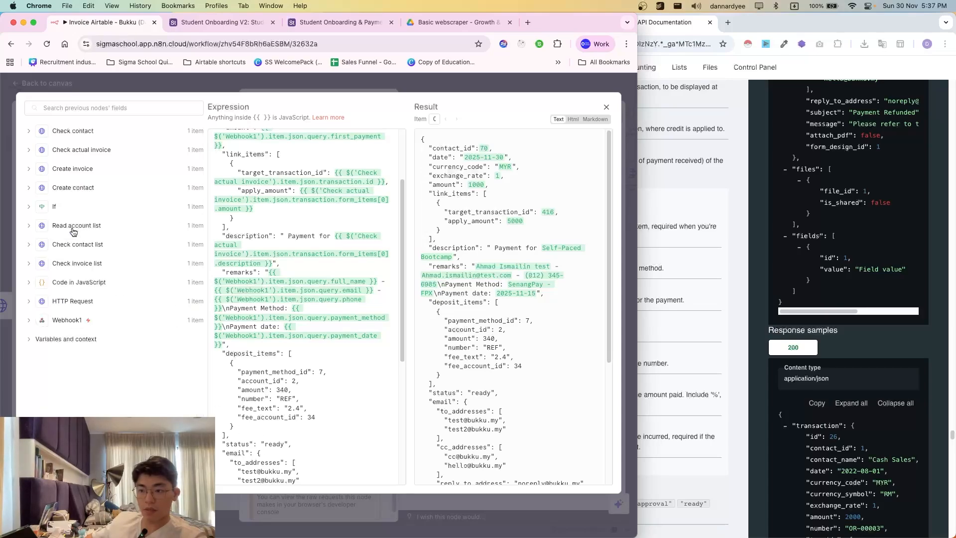
left_click(67, 188)
scroll(124, 298, "down", 5)
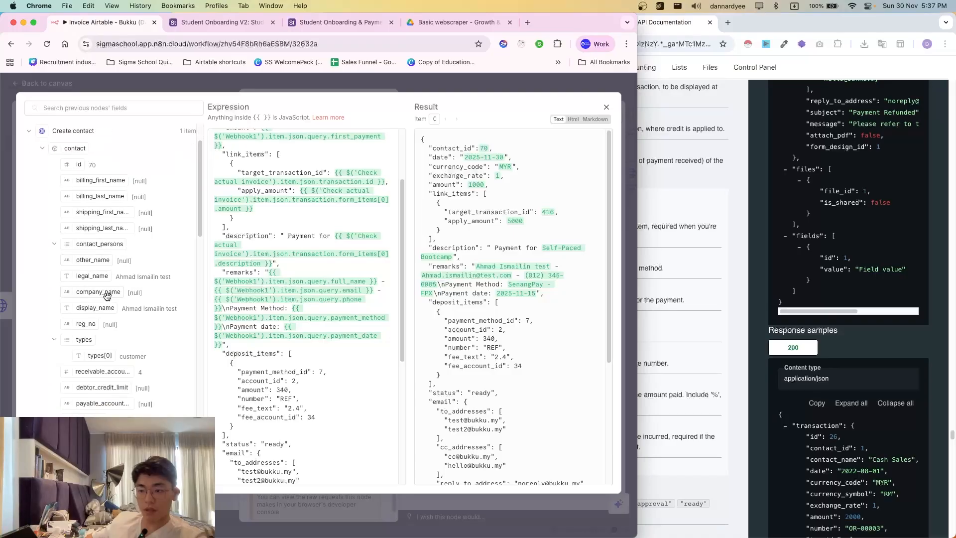
scroll(133, 399, "down", 10)
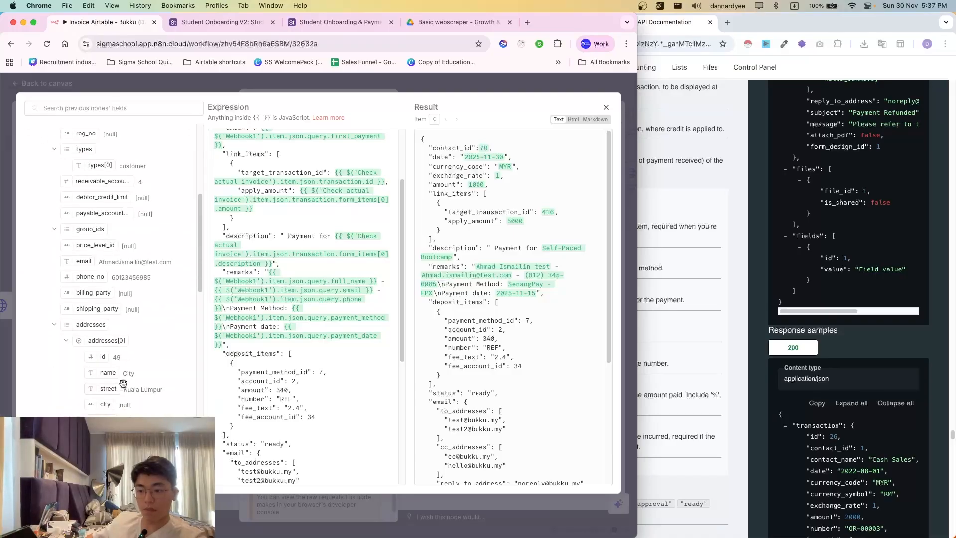
scroll(129, 346, "up", 10)
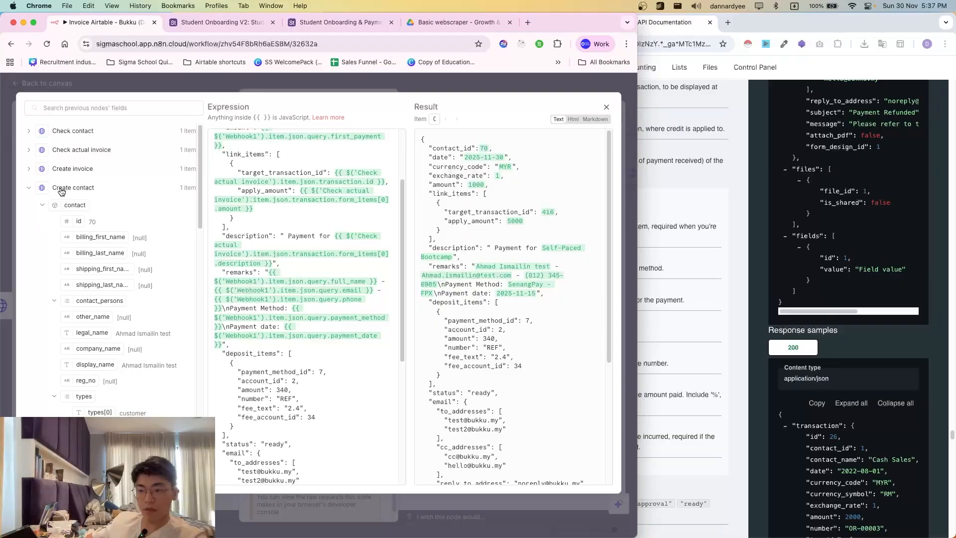
left_click(61, 190)
left_click(69, 172)
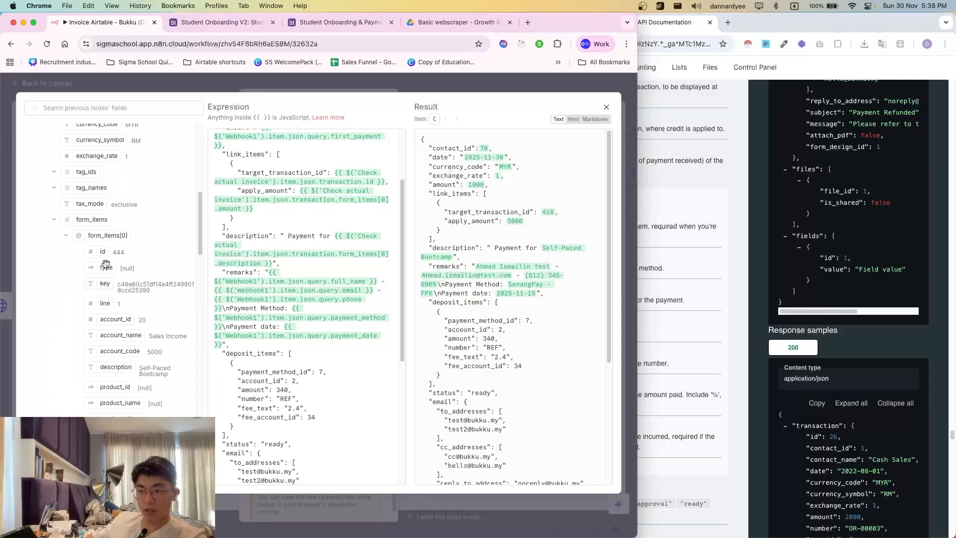
left_click(77, 171)
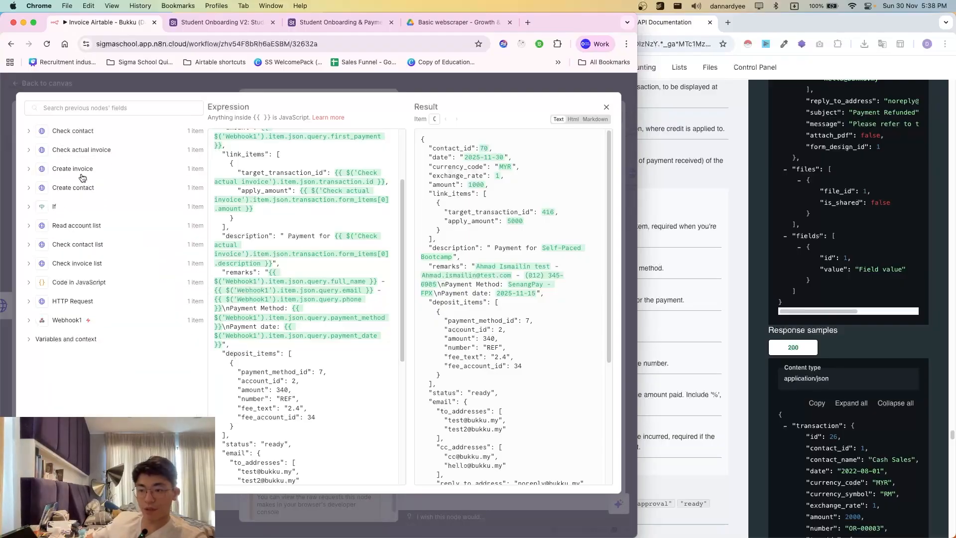
left_click(83, 172)
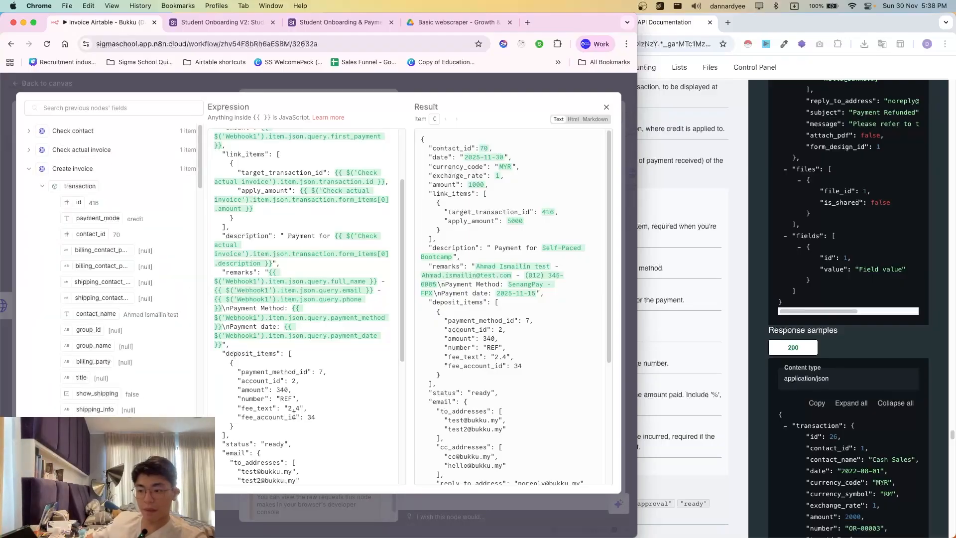
- Map Create invoice form_items[0] account_id into the deposit account_id, replacing the hard-coded 2
left_click(292, 382)
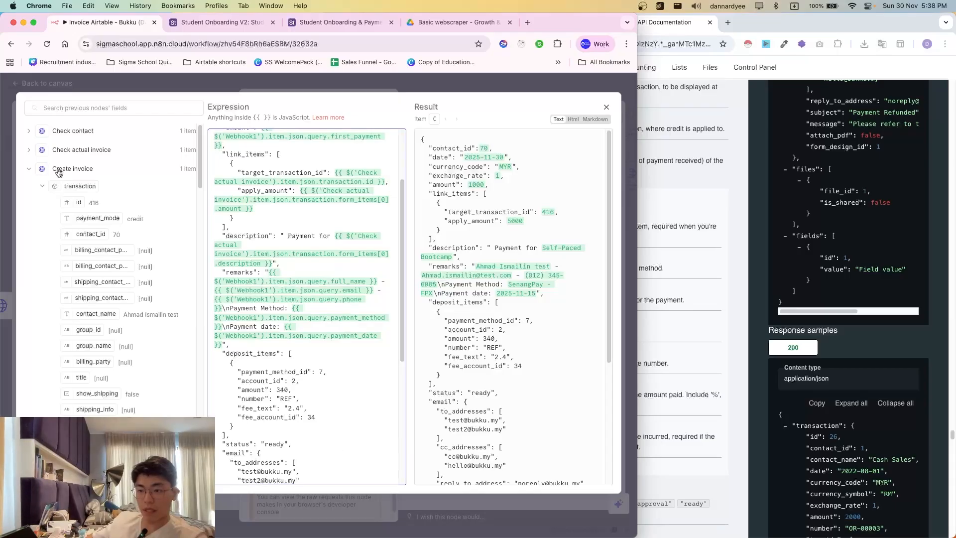
scroll(93, 391, "down", 5)
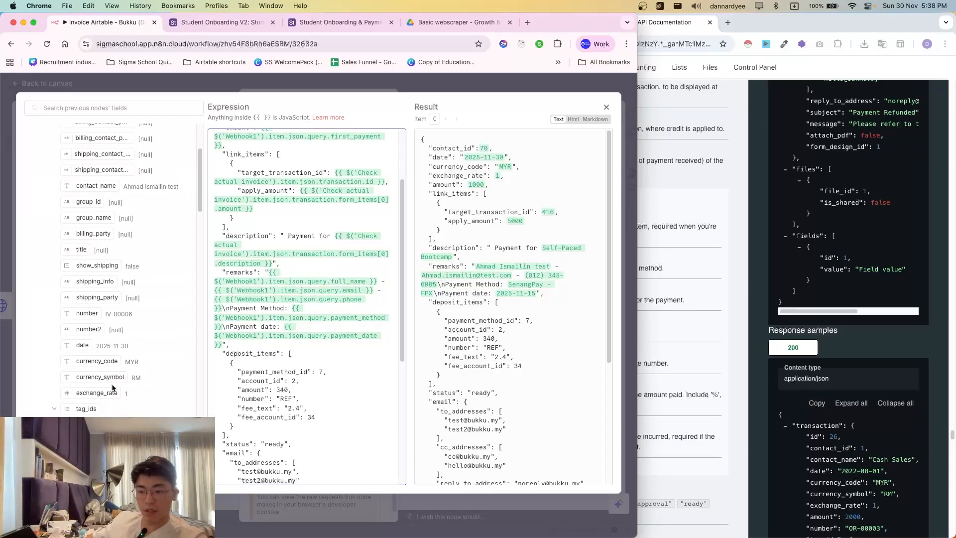
scroll(113, 388, "down", 10)
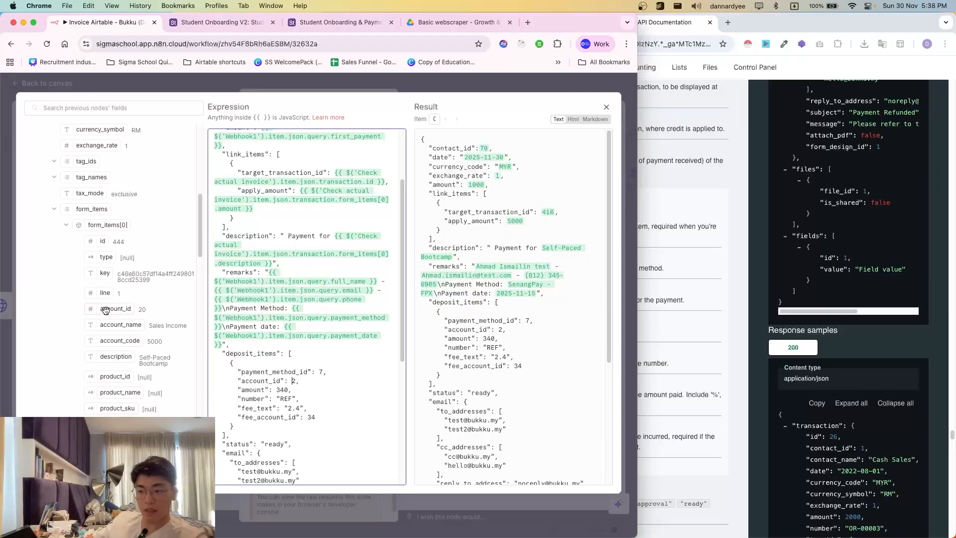
left_click_drag(118, 309, 294, 382)
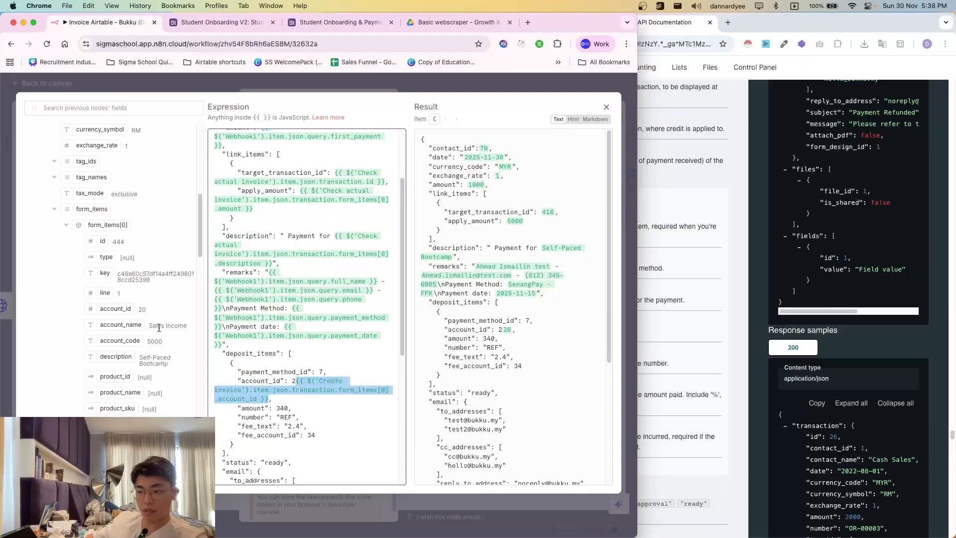
left_click(292, 382)
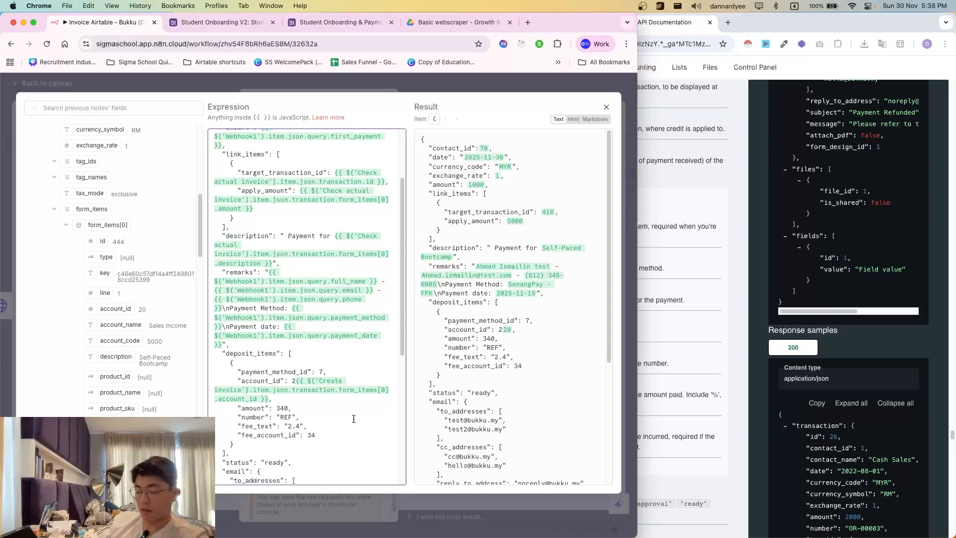
key("BackSpace")
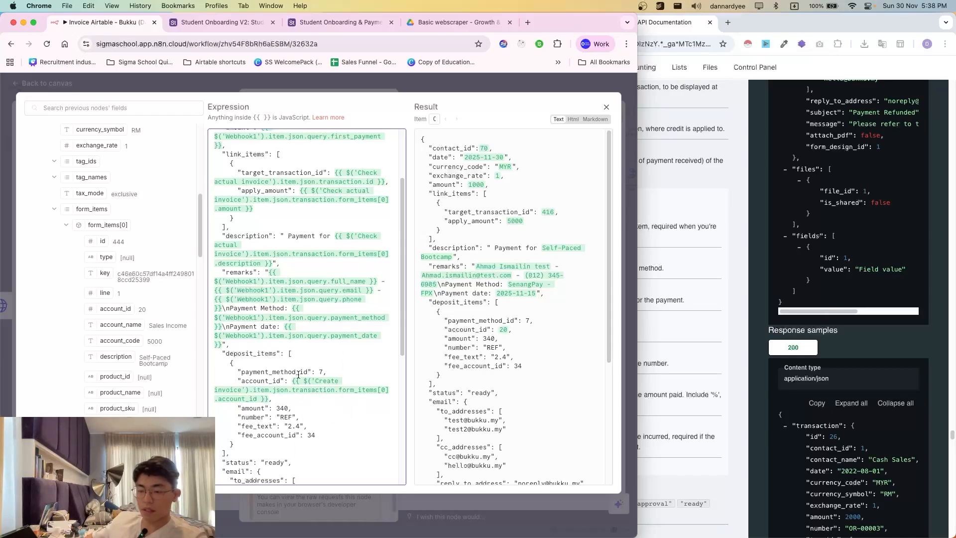
scroll(281, 357, "down", 1)
- Map Webhook1 query first_payment into the deposit amount, replacing the fixed 340 so it resolves to 1000
scroll(287, 369, "down", 1)
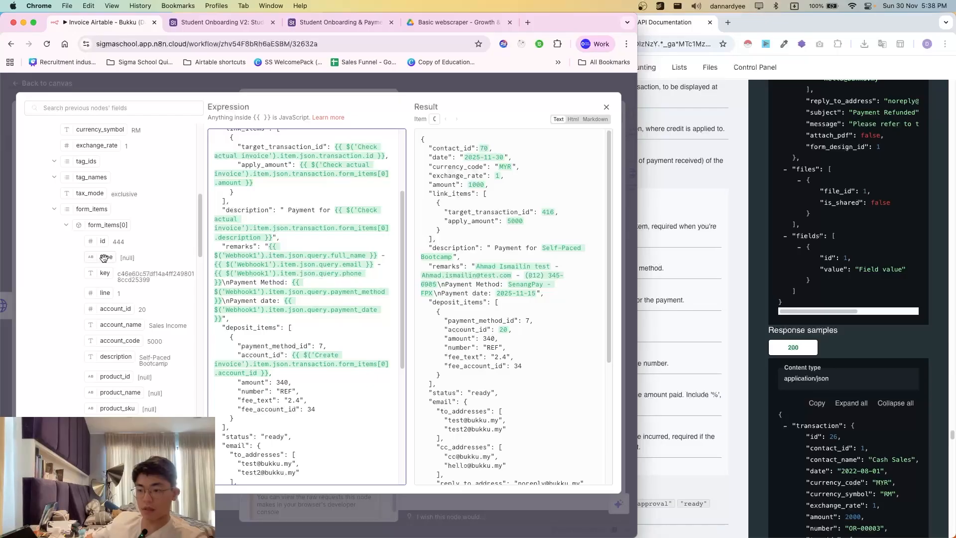
scroll(313, 416, "down", 1)
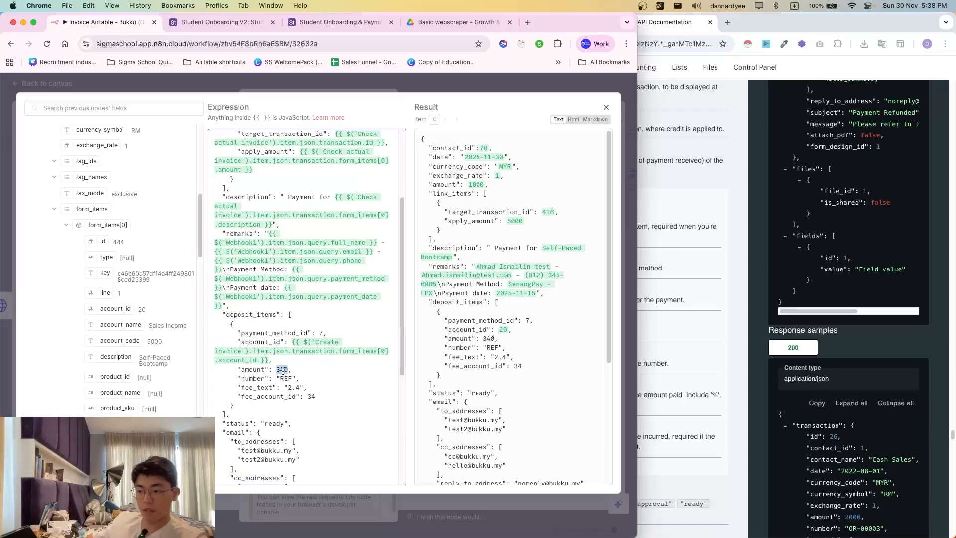
scroll(111, 277, "up", 10)
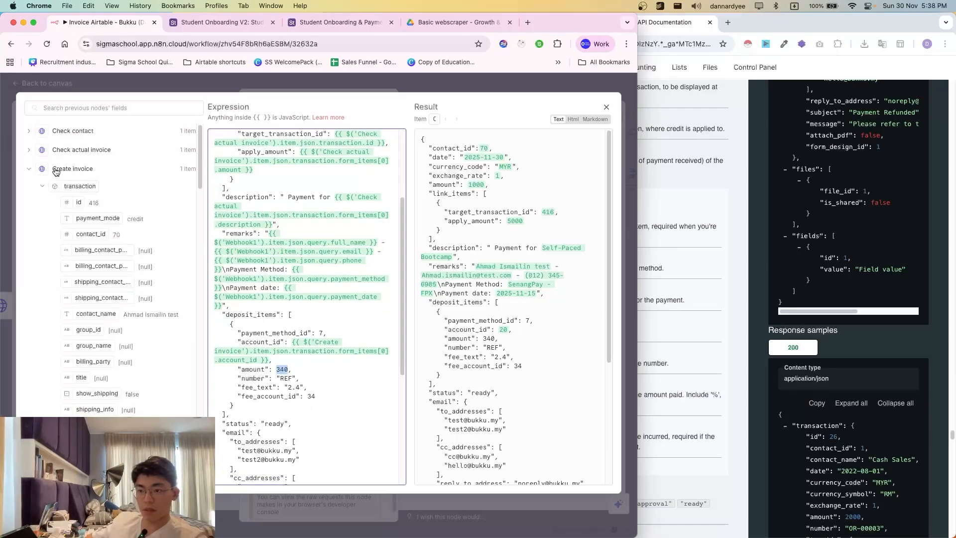
left_click(56, 171)
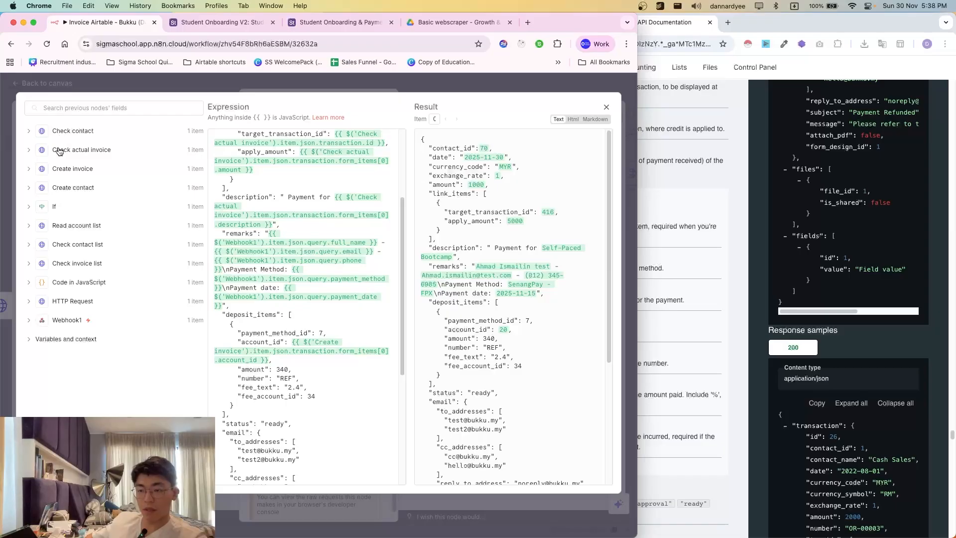
left_click(70, 327)
scroll(120, 388, "down", 10)
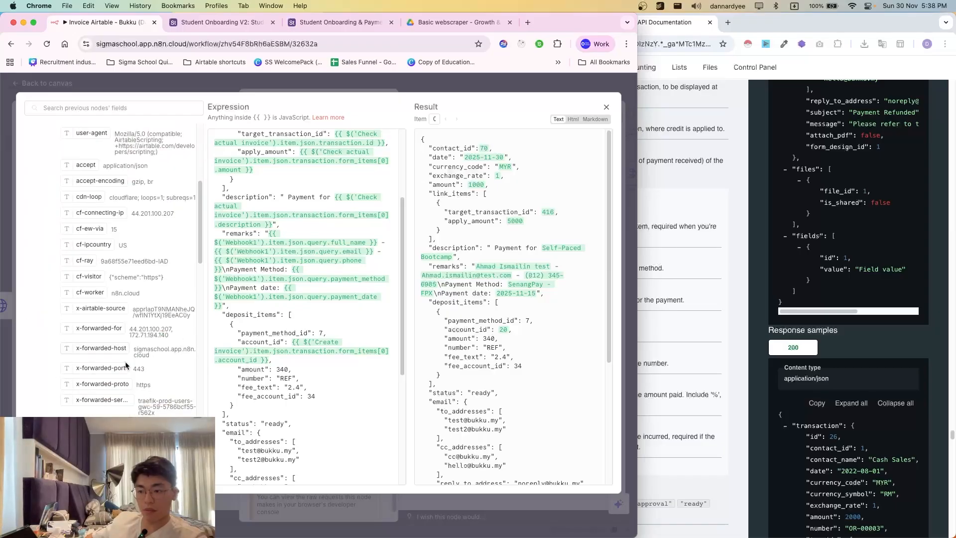
scroll(127, 401, "down", 10)
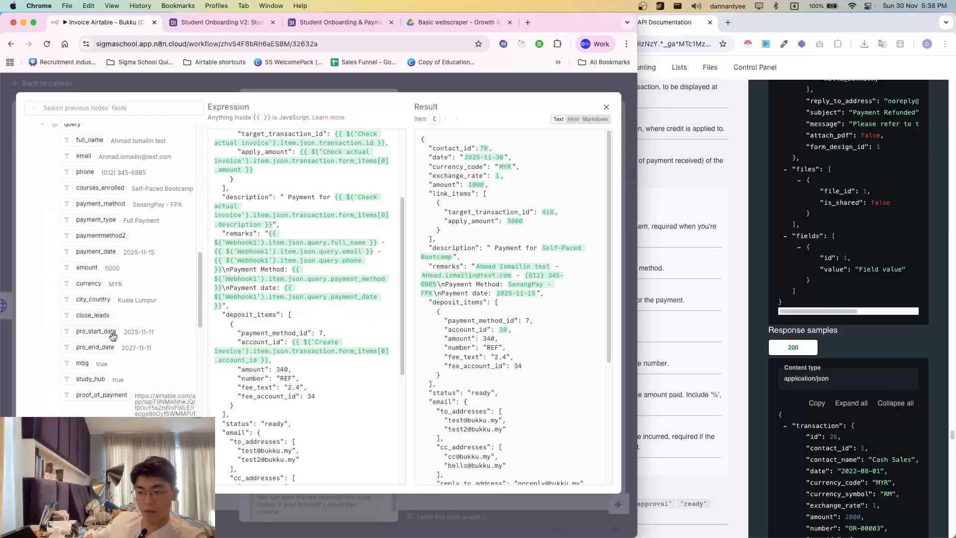
scroll(94, 378, "down", 1)
left_click_drag(144, 382, 277, 370)
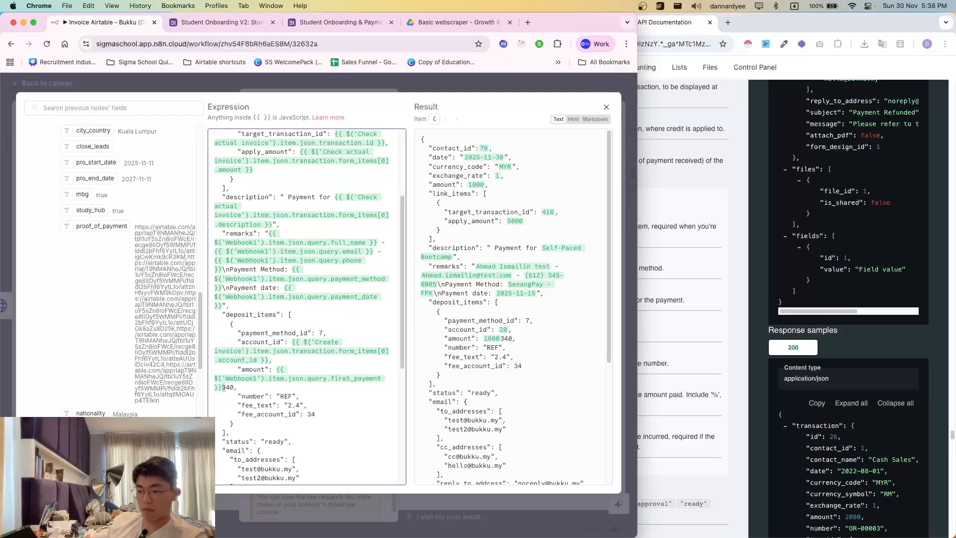
key("BackSpace")
scroll(322, 288, "up", 3)
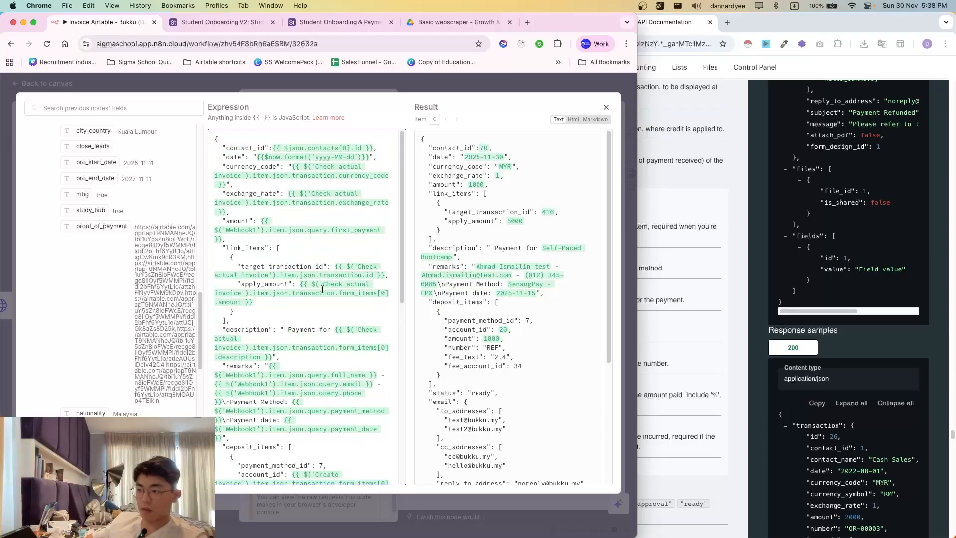
scroll(284, 381, "down", 5)
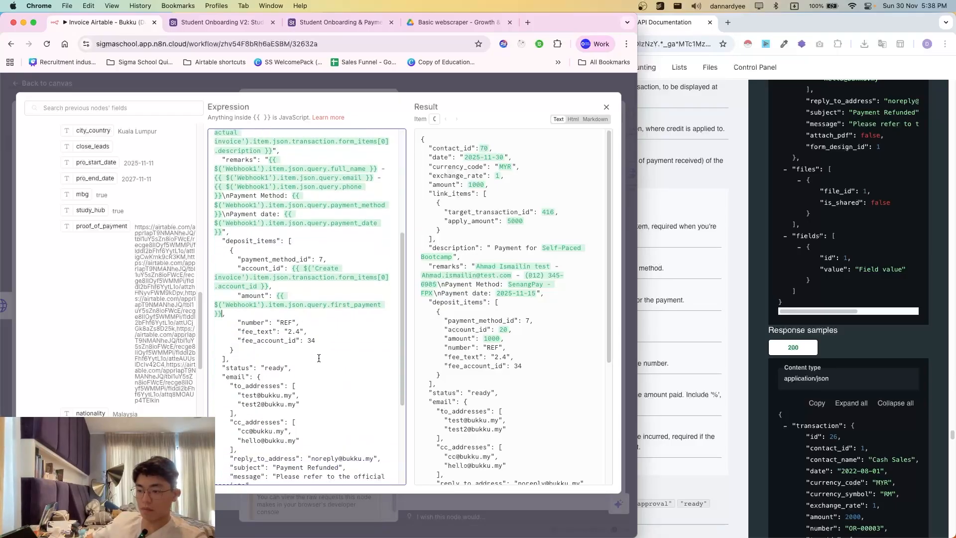
left_click(690, 357)
- Remove the optional number, fee_text and fee_account_id lines from the deposit item, per Bukku's docs
scroll(531, 276, "down", 2)
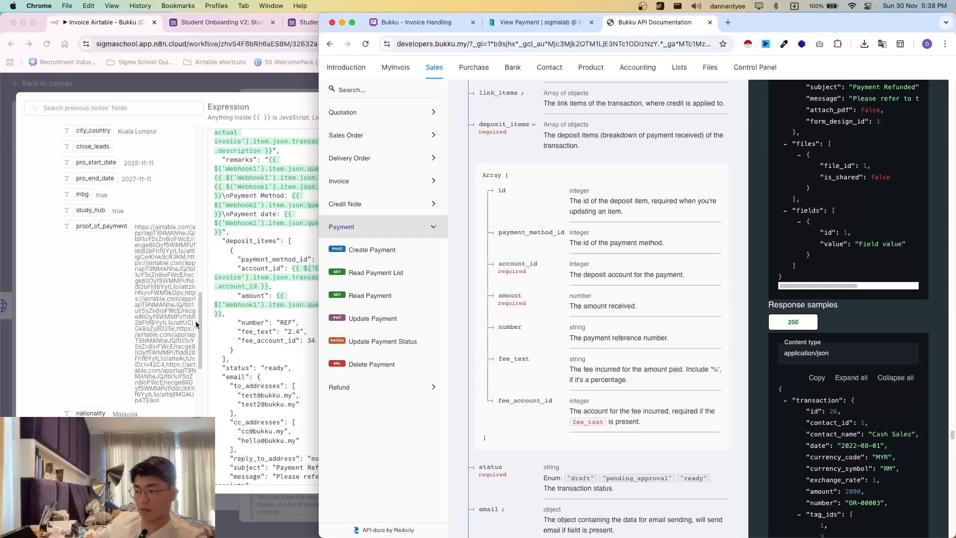
left_click(237, 390)
left_click(627, 381)
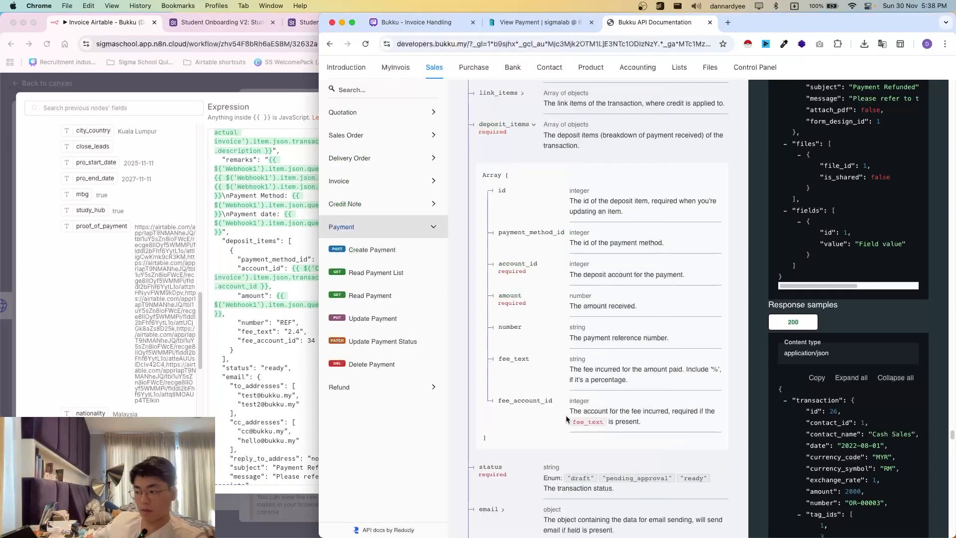
left_click(251, 343)
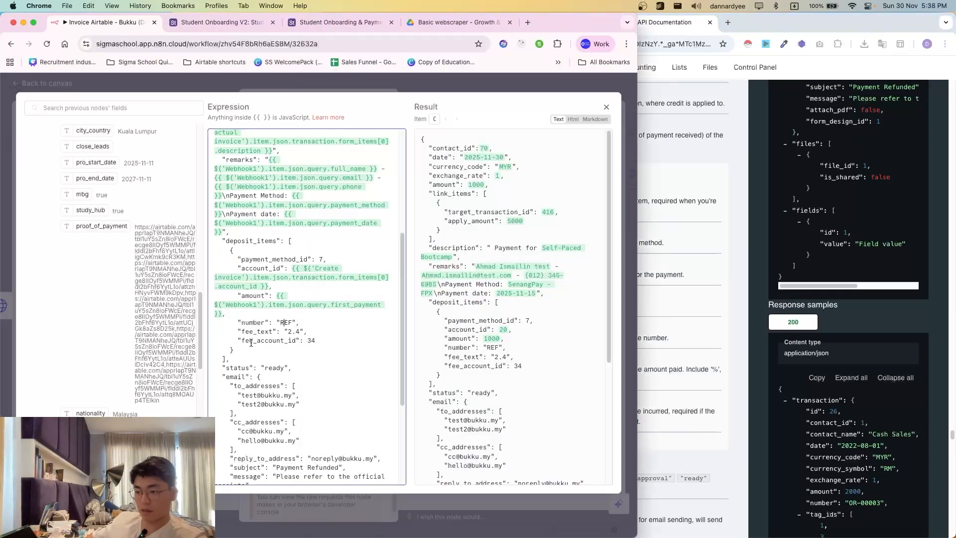
left_click_drag(243, 323, 224, 317)
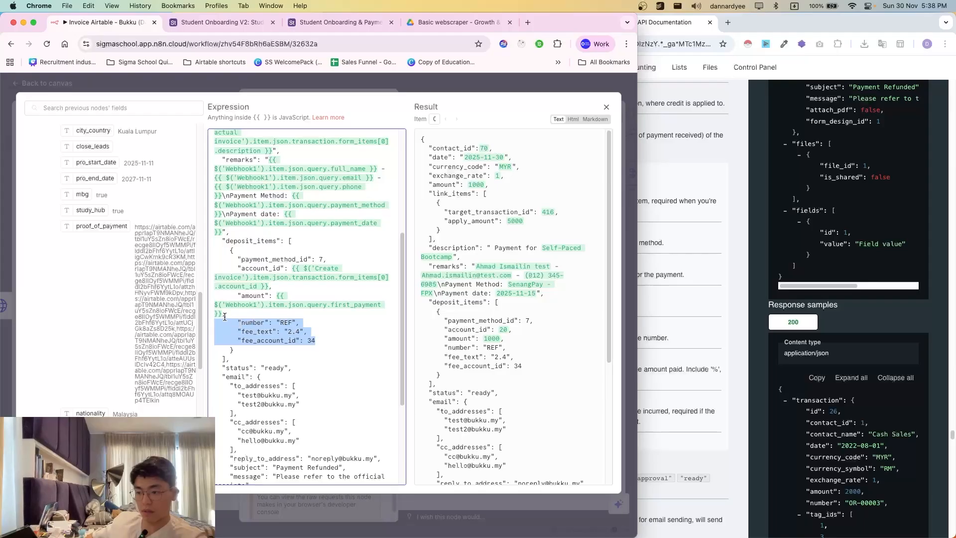
key("BackSpace")
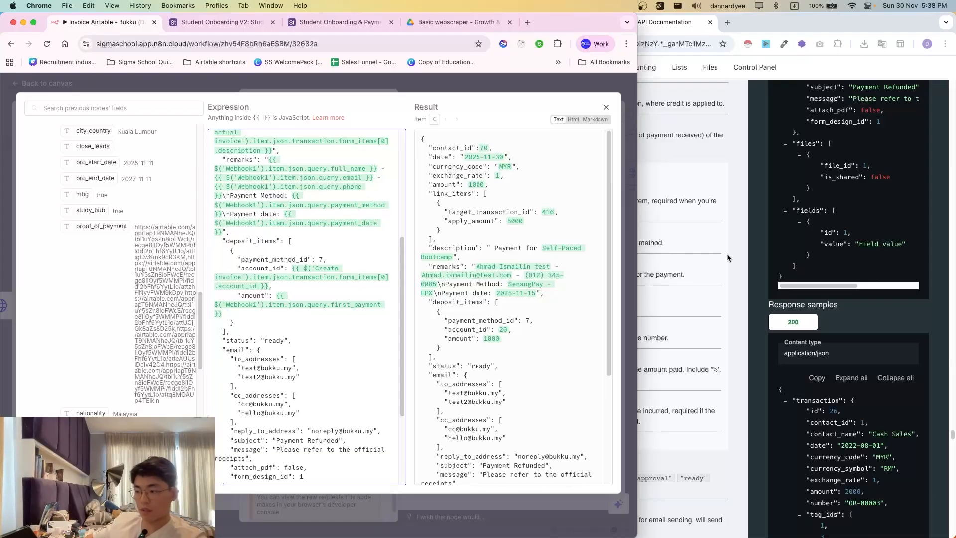
- Delete the email, files and fields blocks from the payment body and execute Create Payment
left_click(779, 302)
scroll(630, 411, "down", 2)
left_click(222, 331)
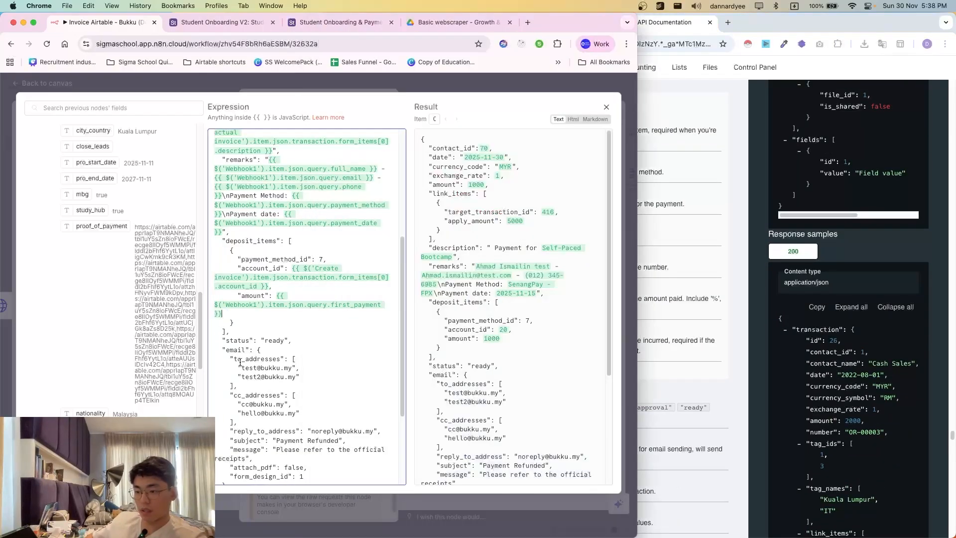
scroll(244, 363, "down", 2)
scroll(239, 298, "down", 1)
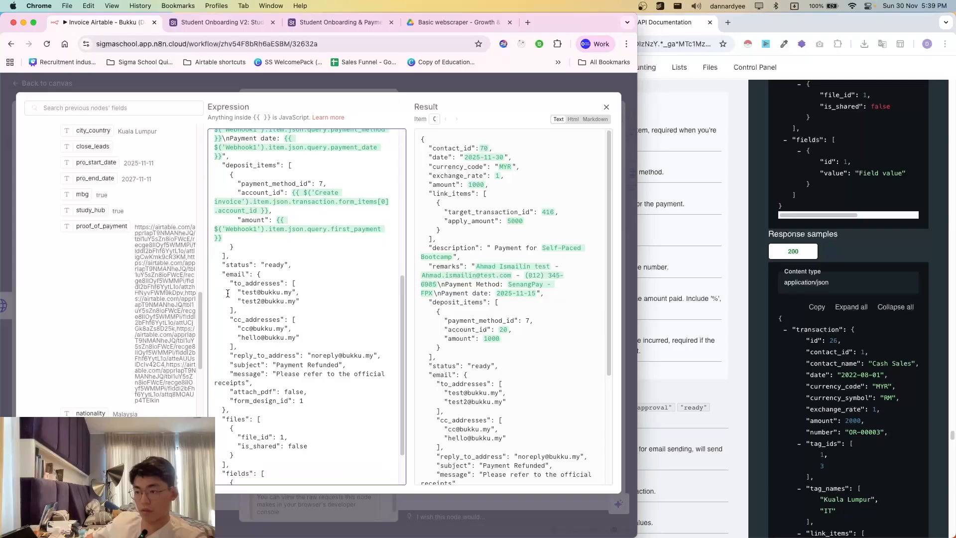
left_click(655, 380)
scroll(615, 438, "down", 3)
left_click(237, 333)
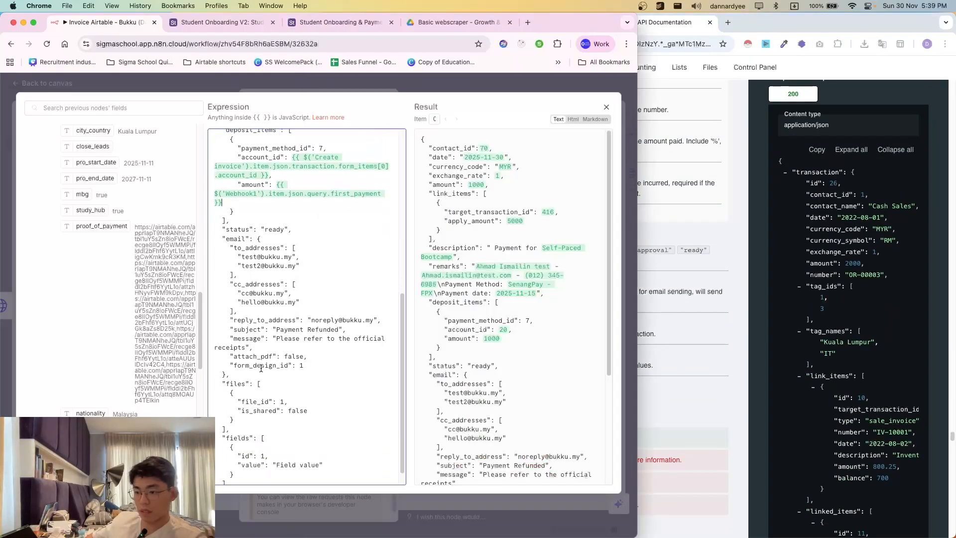
scroll(237, 333, "down", 2)
left_click_drag(215, 230, 307, 217)
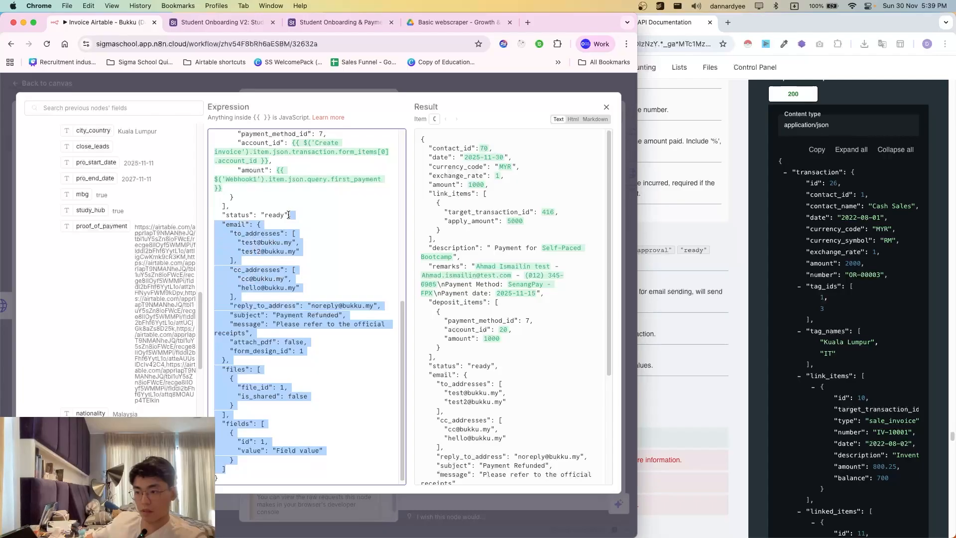
scroll(296, 355, "down", 1)
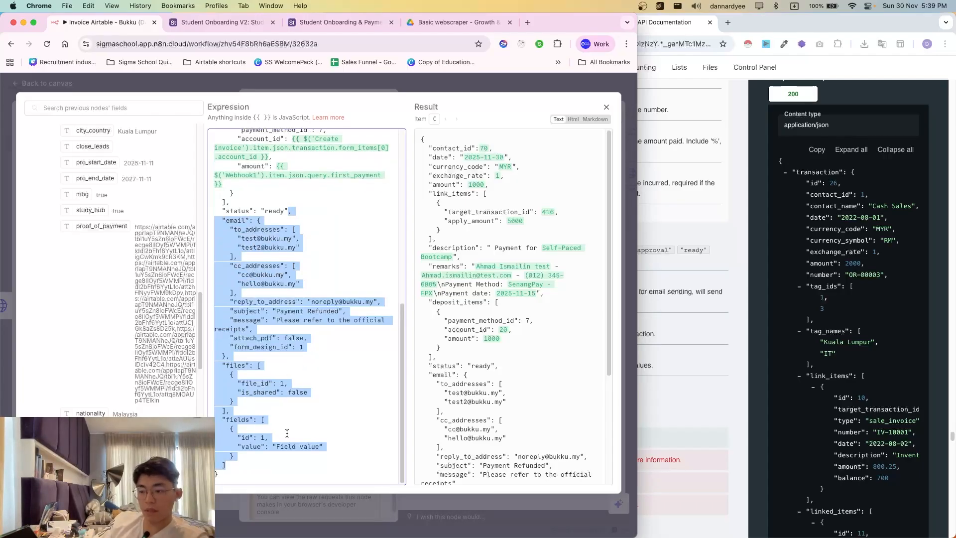
key("BackSpace")
left_click(422, 87)
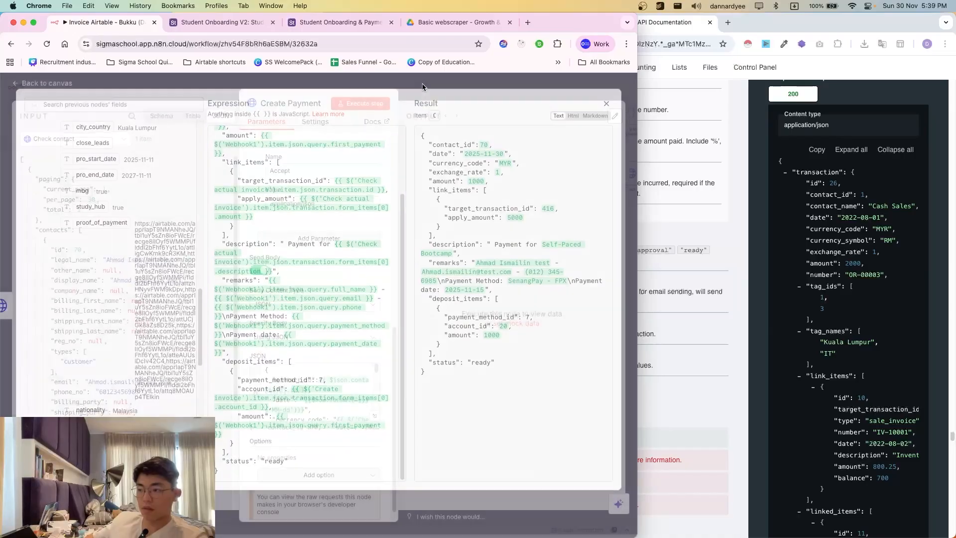
left_click(361, 103)
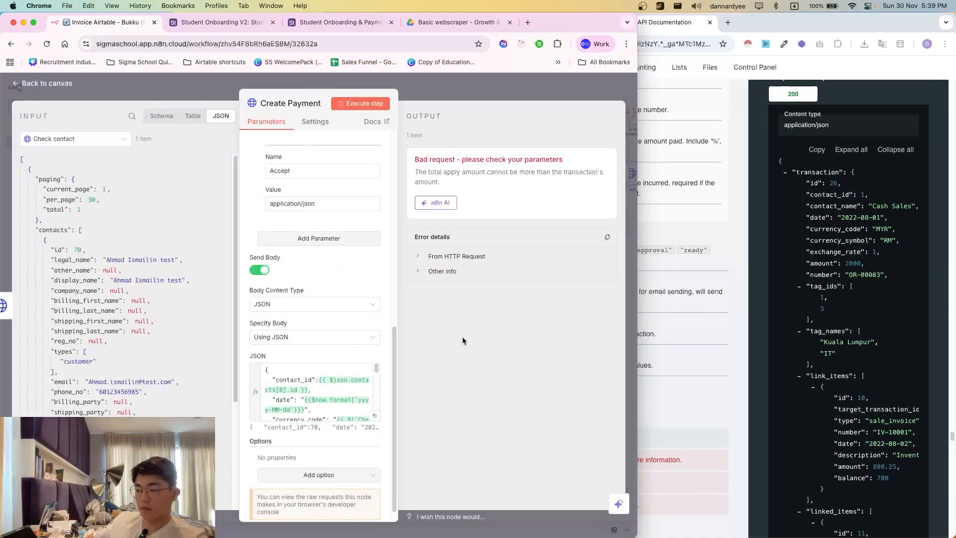
- Expand the HTTP request error showing the apply amount exceeds the transaction
left_click(463, 255)
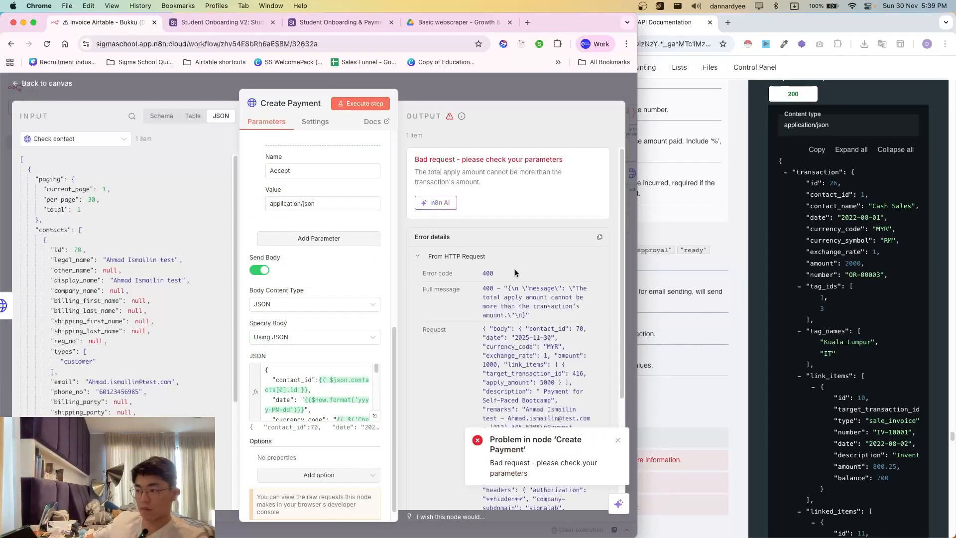
mouse_move(510, 188)
left_mouse_down()
mouse_move(435, 172)
mouse_move(503, 184)
left_mouse_up()
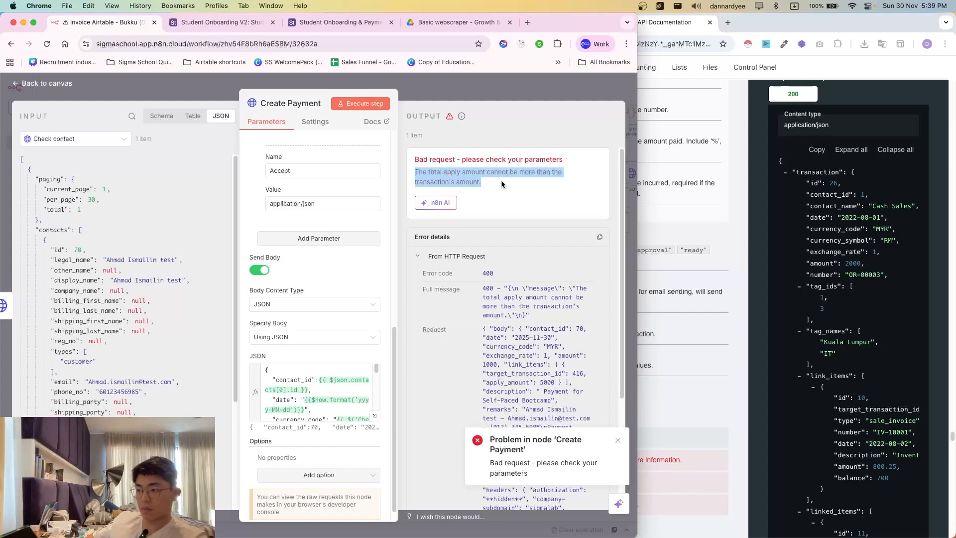
left_click(503, 184)
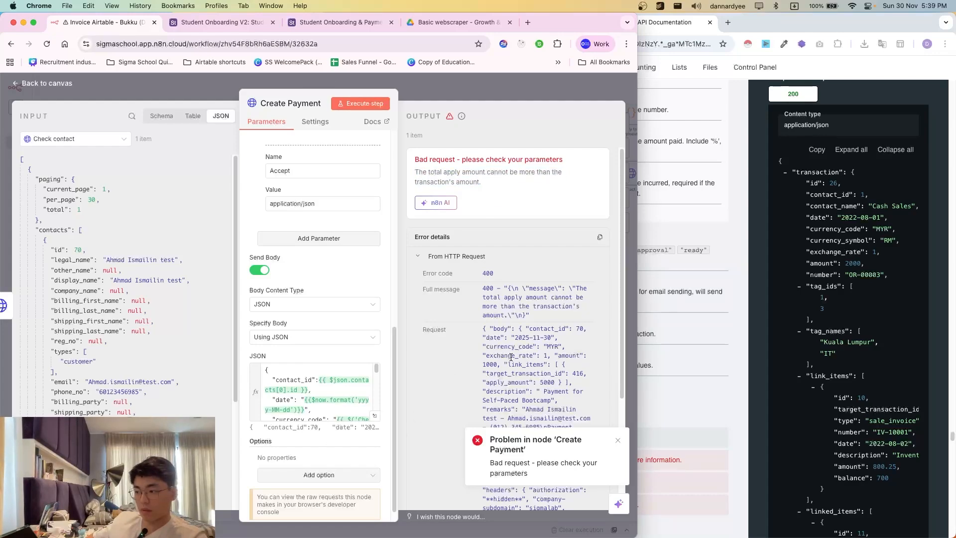
- Verify amount and apply_amount in the JSON body both use first_payment (1000) for transaction 416
left_click(374, 418)
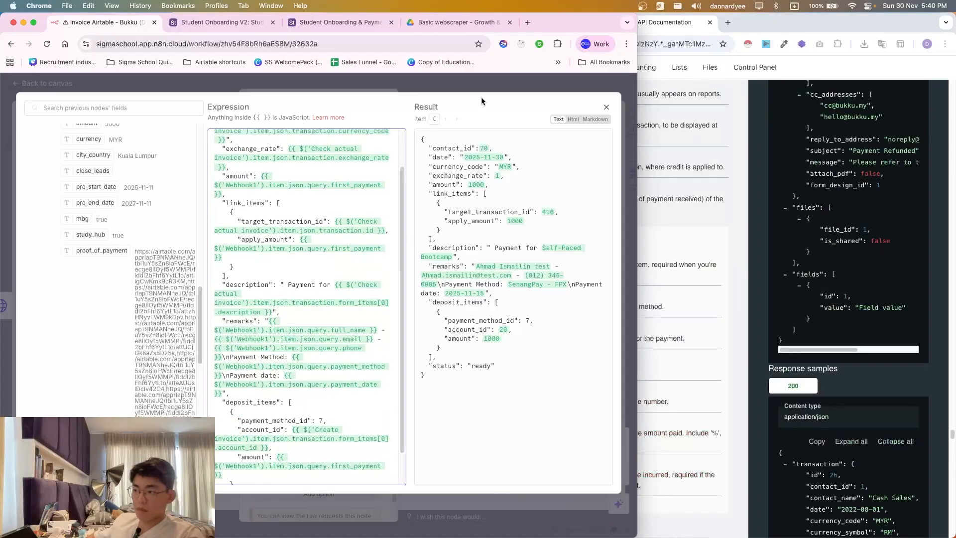
scroll(310, 396, "down", 2)
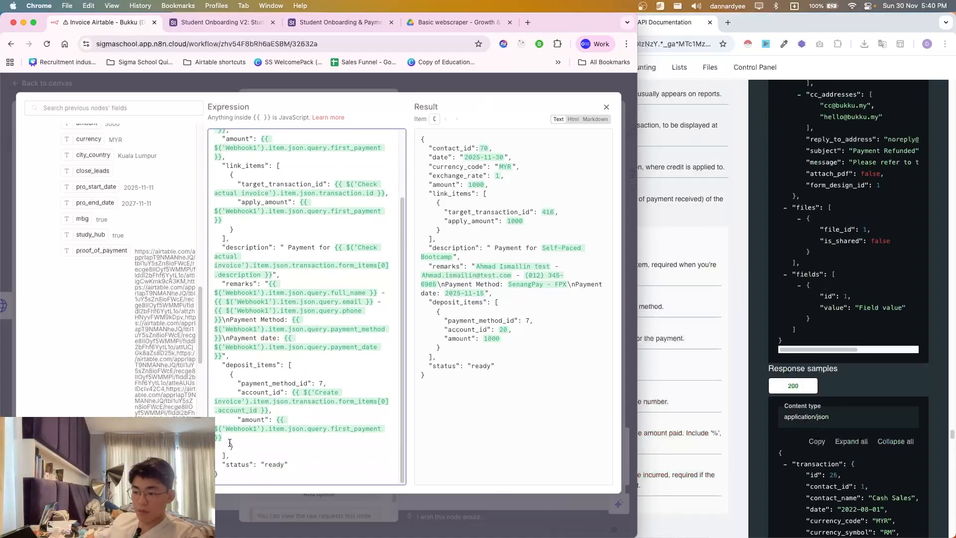
left_click(277, 437)
left_click_drag(277, 420, 289, 443)
left_click(289, 443)
scroll(297, 400, "up", 1)
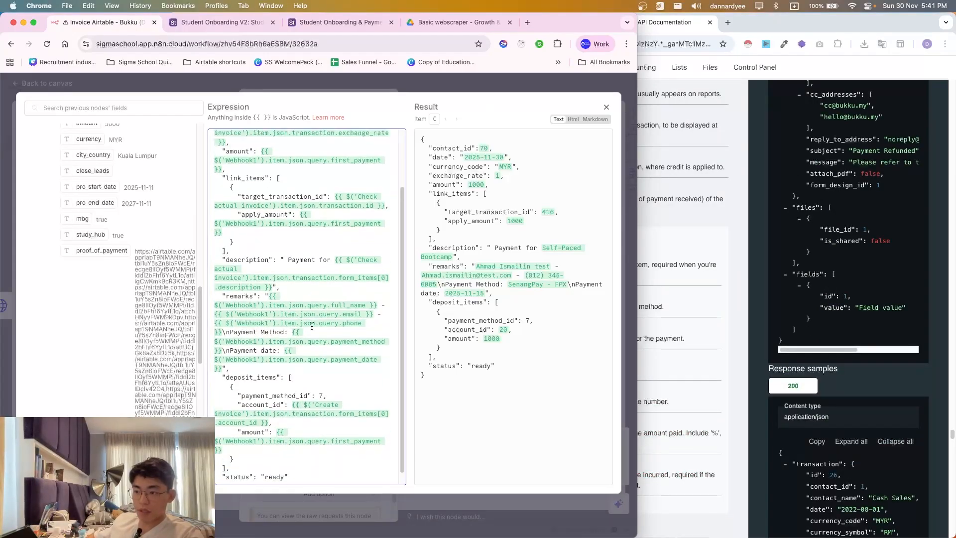
scroll(296, 263, "up", 1)
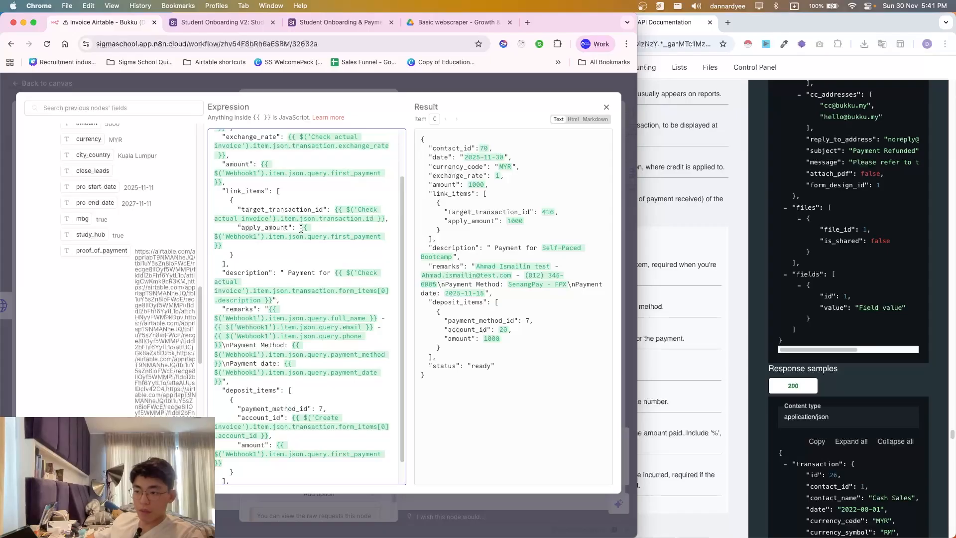
left_click_drag(298, 228, 222, 246)
left_click(222, 246)
scroll(256, 200, "up", 2)
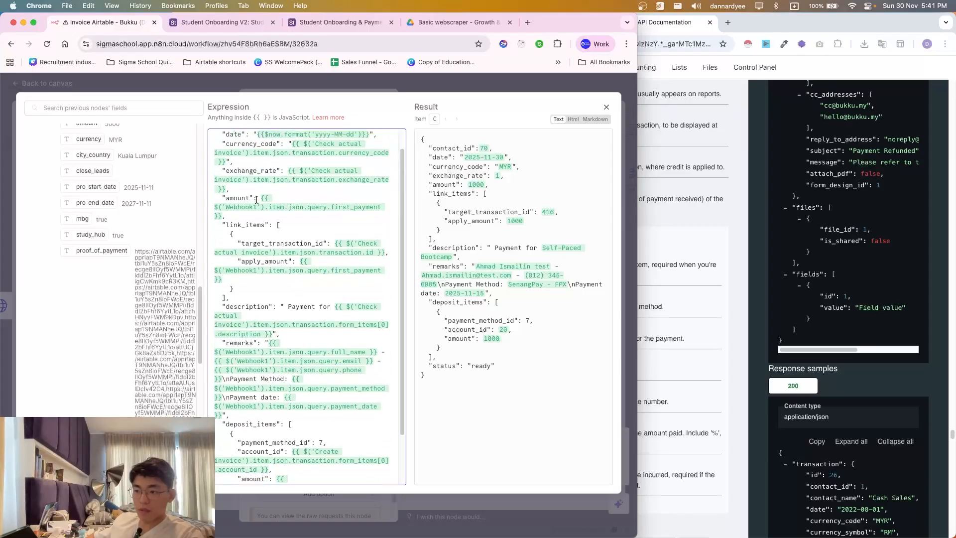
scroll(260, 201, "up", 1)
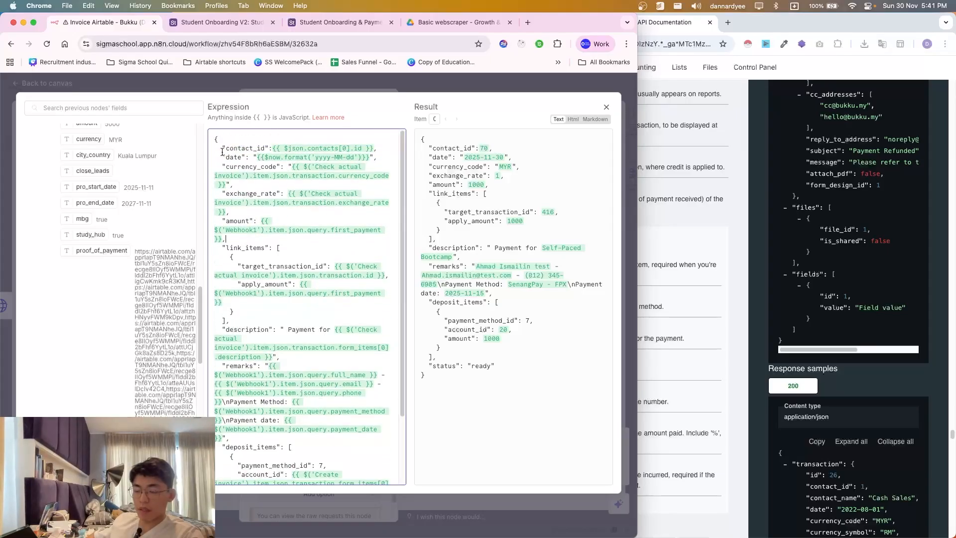
left_click(494, 87)
- Rerun Create Payment and confirm link_items applies 1000 with a balance_after_apply of 4400
left_click(365, 104)
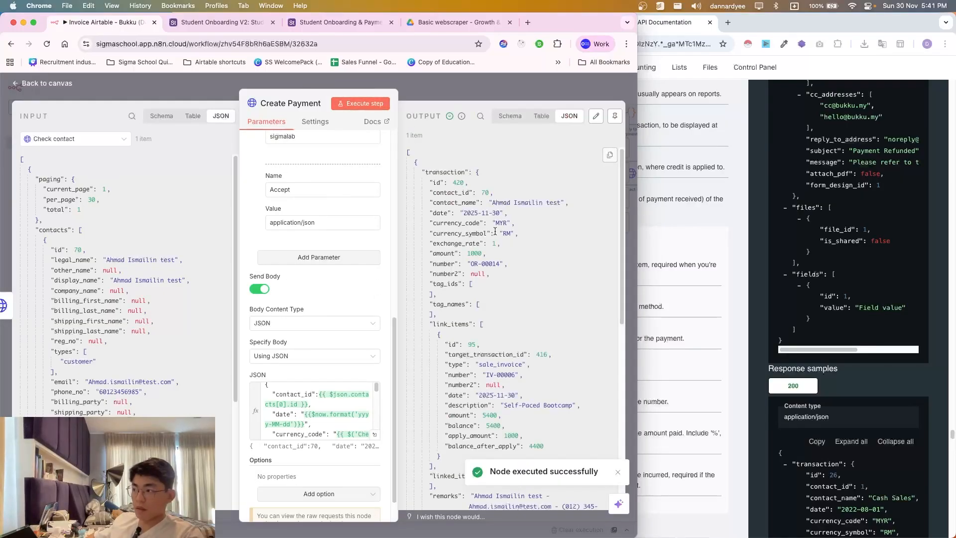
scroll(520, 252, "down", 4)
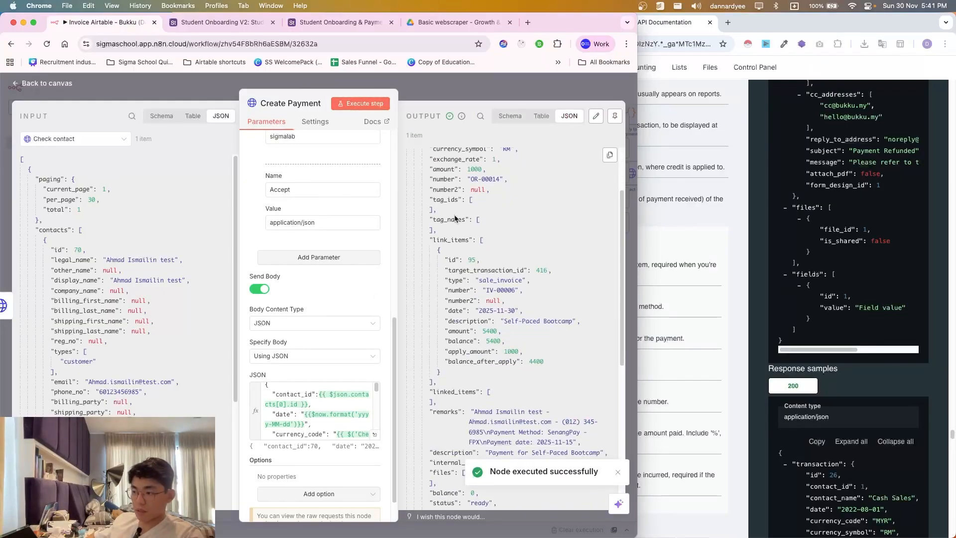
scroll(487, 370, "down", 1)
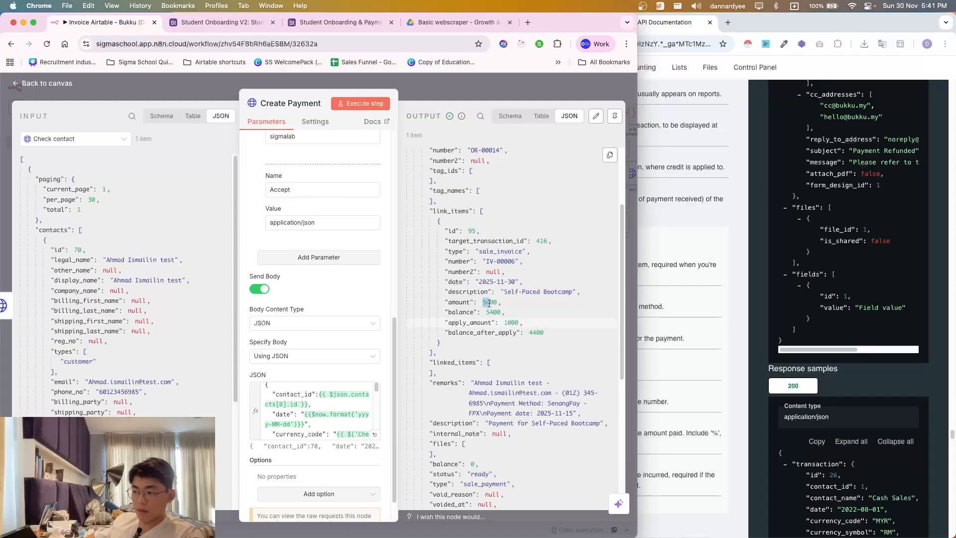
left_click(532, 341)
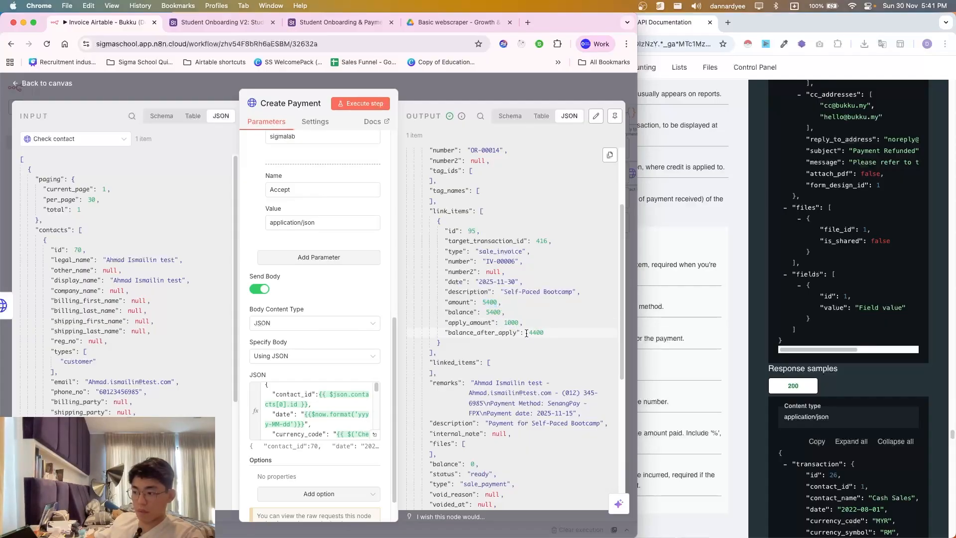
double_click(534, 333)
- Open payment OR-00014 from Bukku's sales payments list and review its received payment line
left_click(677, 270)
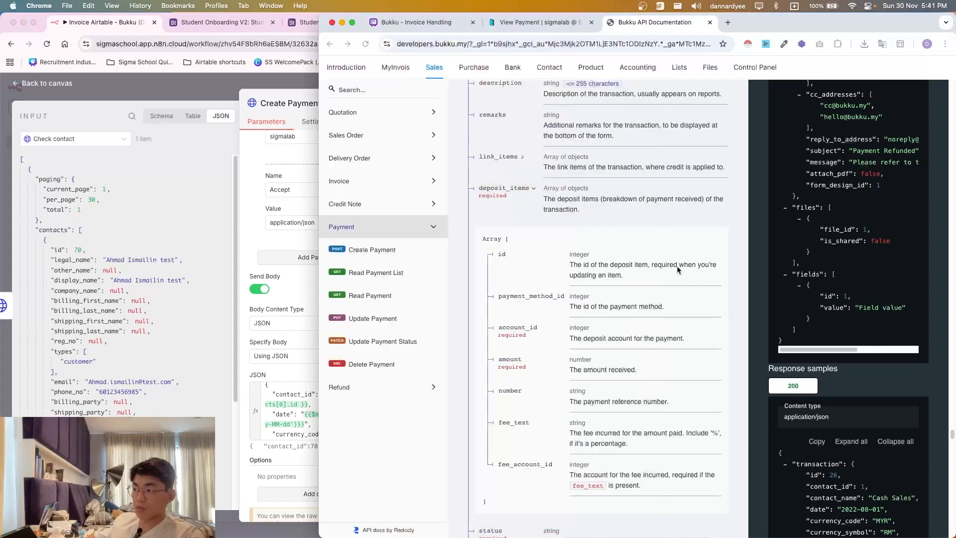
left_click(536, 22)
left_click(376, 279)
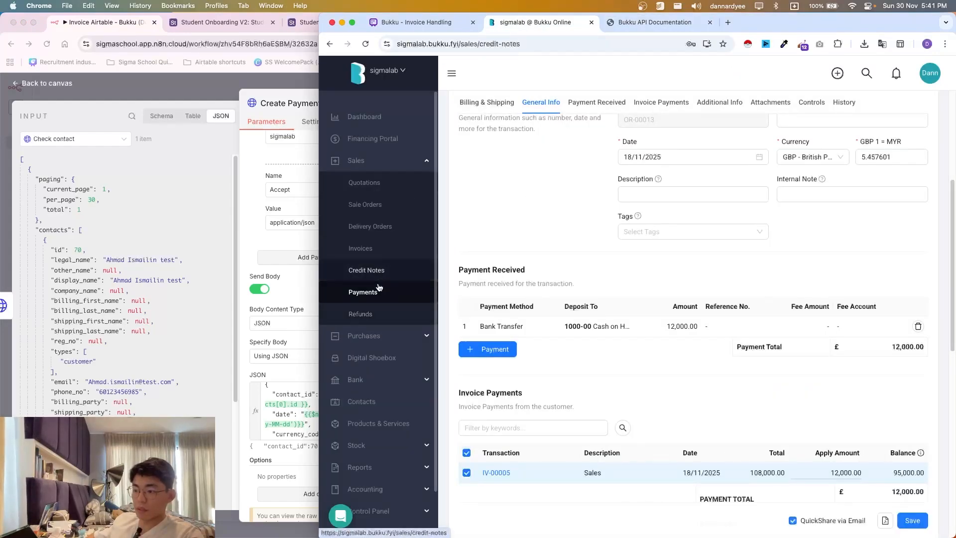
left_click(379, 289)
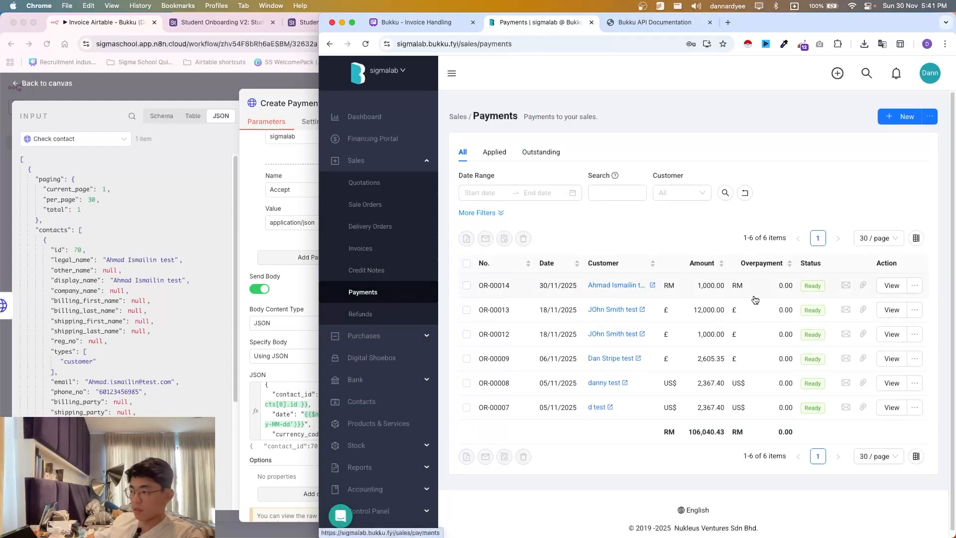
left_click(704, 290)
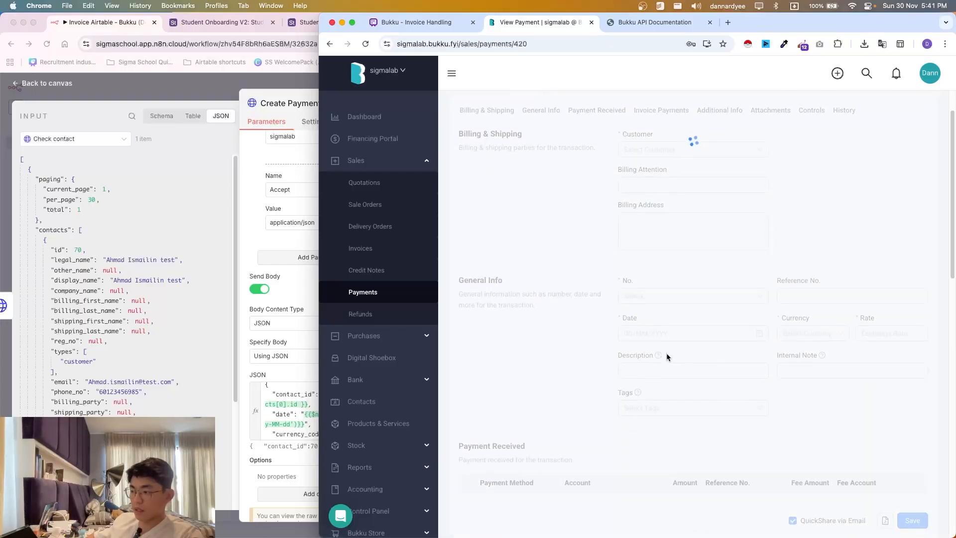
scroll(665, 356, "down", 6)
scroll(538, 214, "down", 1)
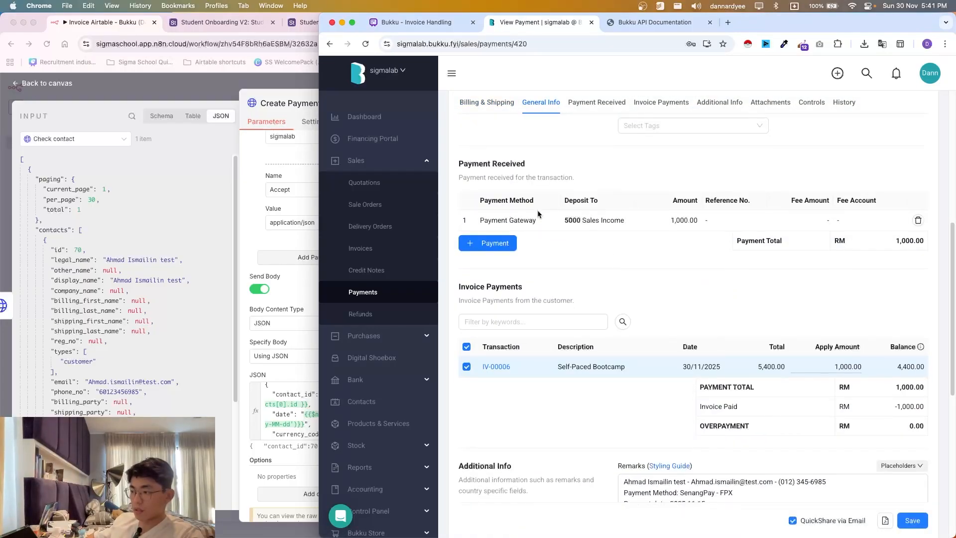
left_click(473, 221)
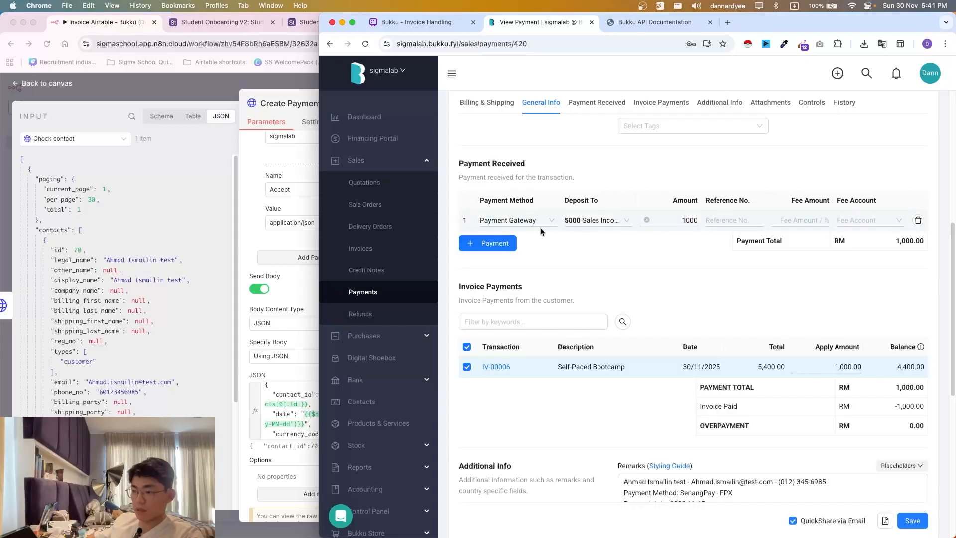
scroll(271, 400, "down", 3)
- Compare against the deposit items in the n8n Create Payment JSON body
left_click(278, 407)
scroll(298, 405, "down", 5)
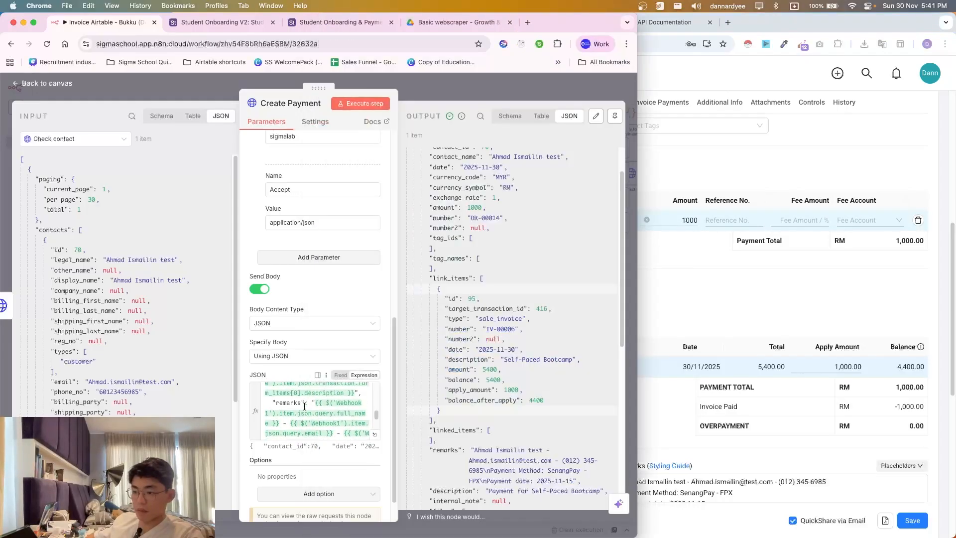
scroll(306, 407, "down", 5)
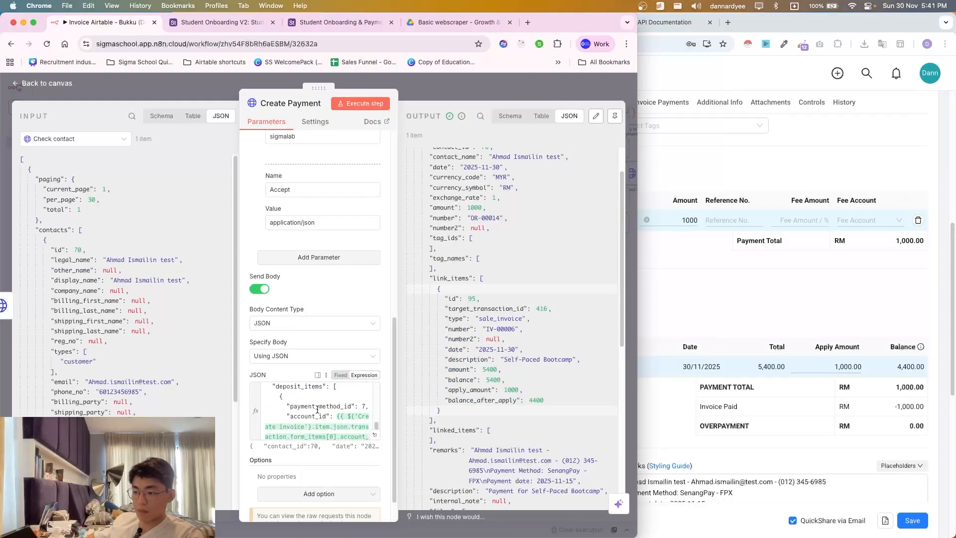
left_click(317, 409)
scroll(319, 413, "up", 1)
- Open the linked invoice IV-00006 from the payment, then return to the payment record
left_click(708, 330)
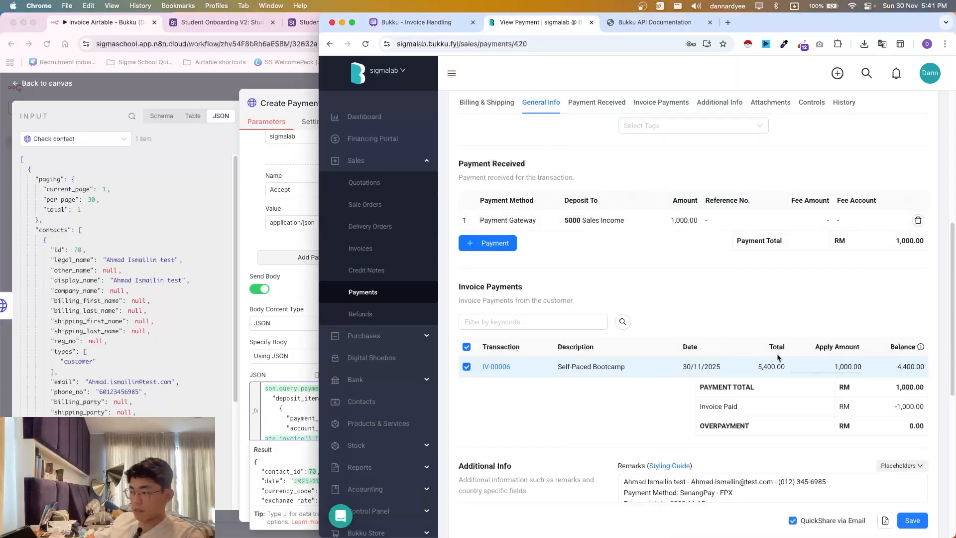
scroll(737, 328, "down", 2)
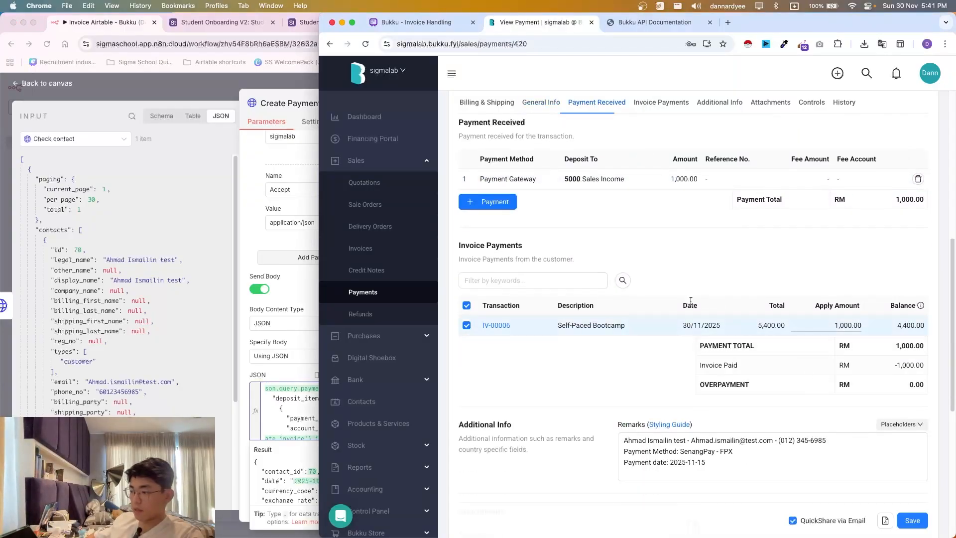
left_click(493, 326)
left_click(522, 23)
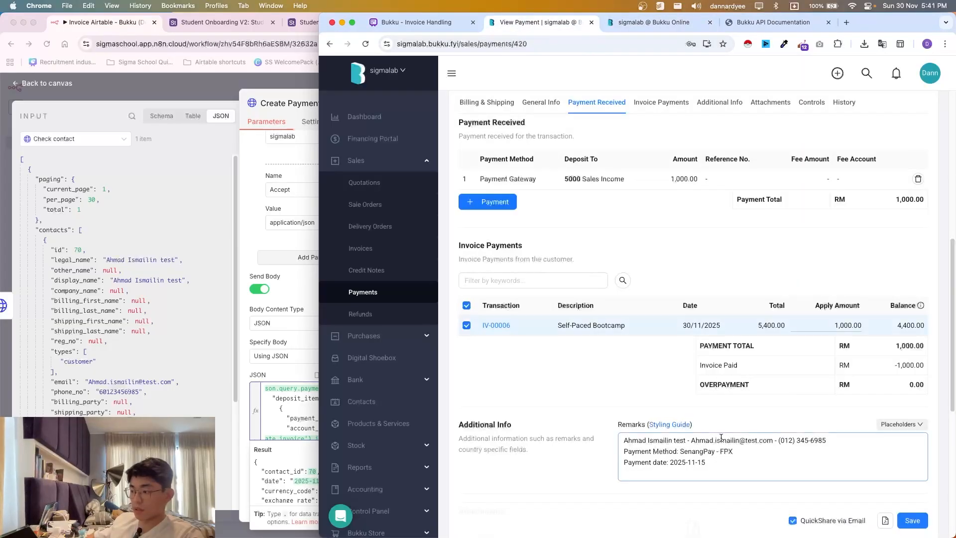
- Review the payment remarks: customer contact details, phone number, SenangPay - FPX method and payment date
scroll(716, 415, "down", 5)
left_click_drag(708, 403, 633, 381)
left_click_drag(628, 382, 832, 387)
left_click(802, 388)
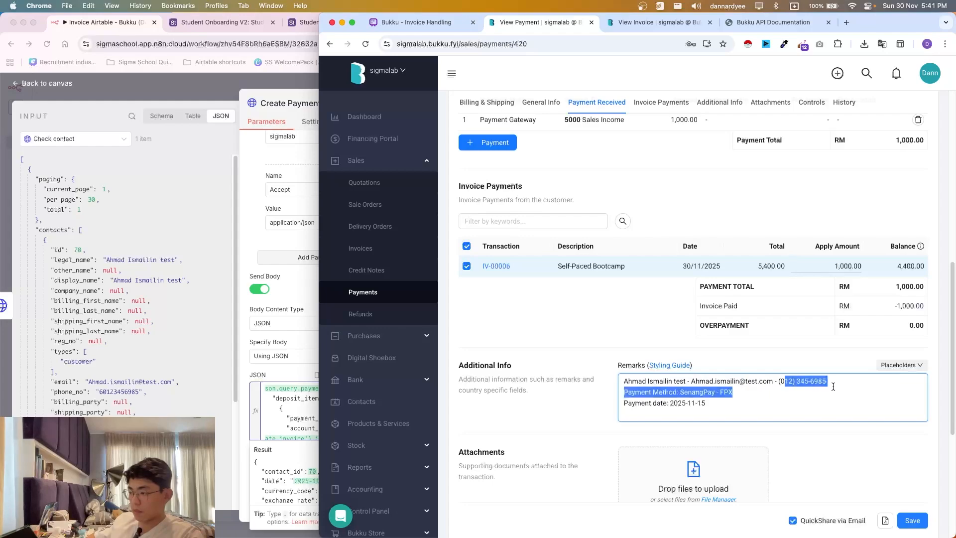
left_click(832, 388)
left_click_drag(632, 393, 713, 402)
left_click_drag(640, 403, 706, 404)
left_click(709, 407)
scroll(705, 409, "up", 1)
- Check invoice IV-00006 totals: RM 5,400.00 total, RM 1,000.00 paid via OR-00014, RM 4,400.00 balance
scroll(704, 407, "up", 5)
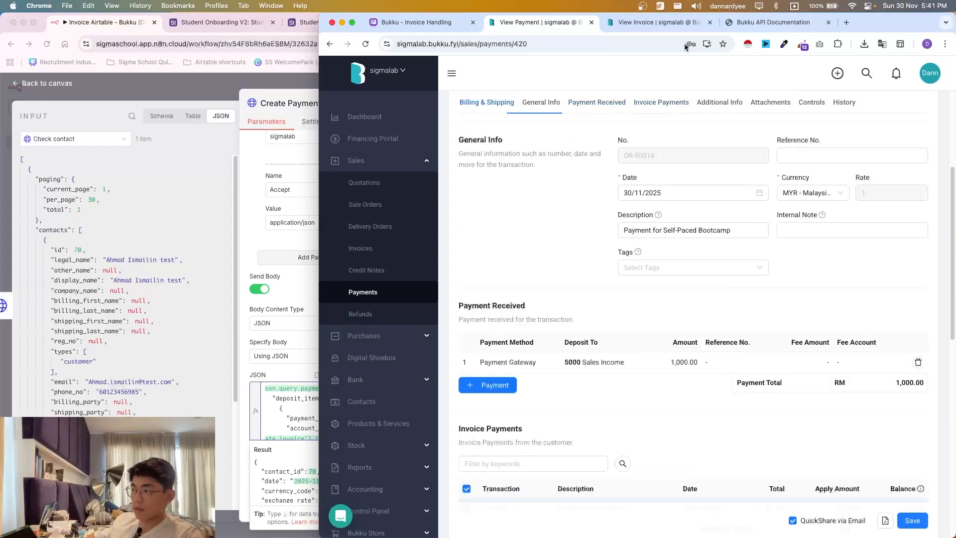
left_click(662, 23)
scroll(667, 386, "down", 6)
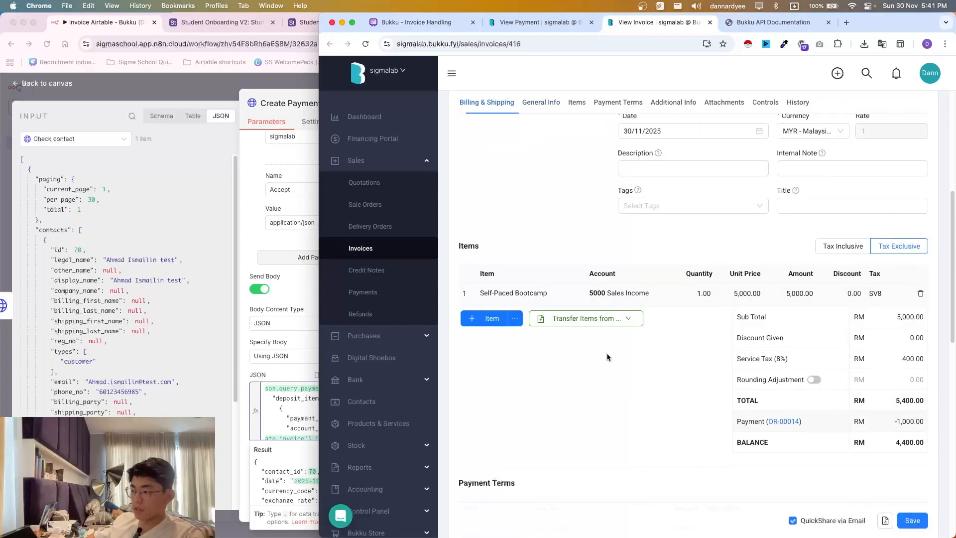
scroll(829, 385, "down", 1)
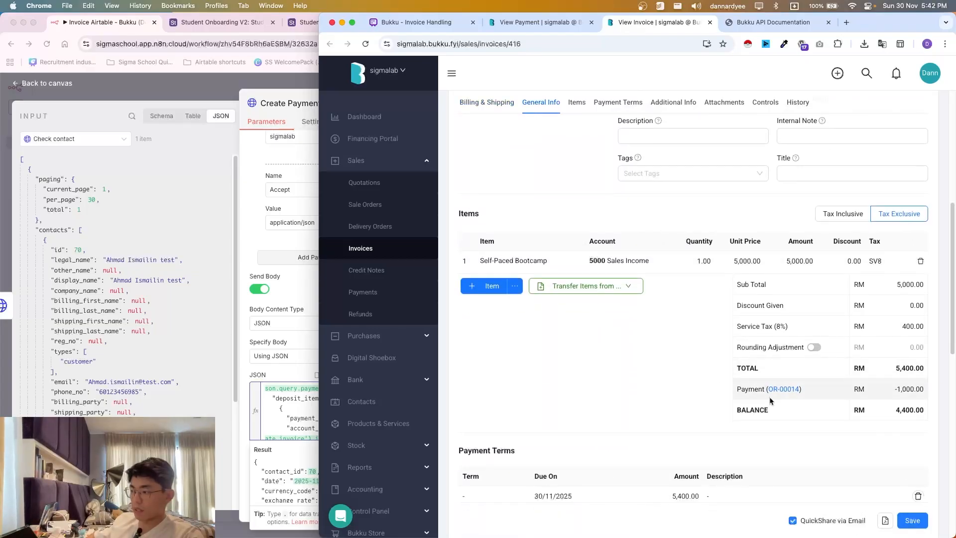
left_click_drag(761, 397, 850, 424)
left_click(873, 407)
left_click(838, 447)
scroll(708, 365, "down", 10)
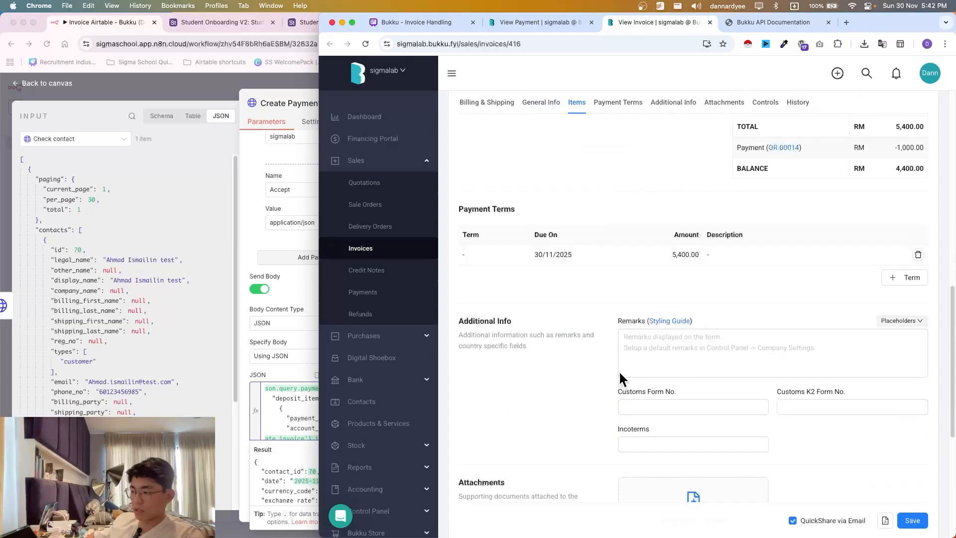
scroll(610, 366, "up", 15)
left_click(525, 24)
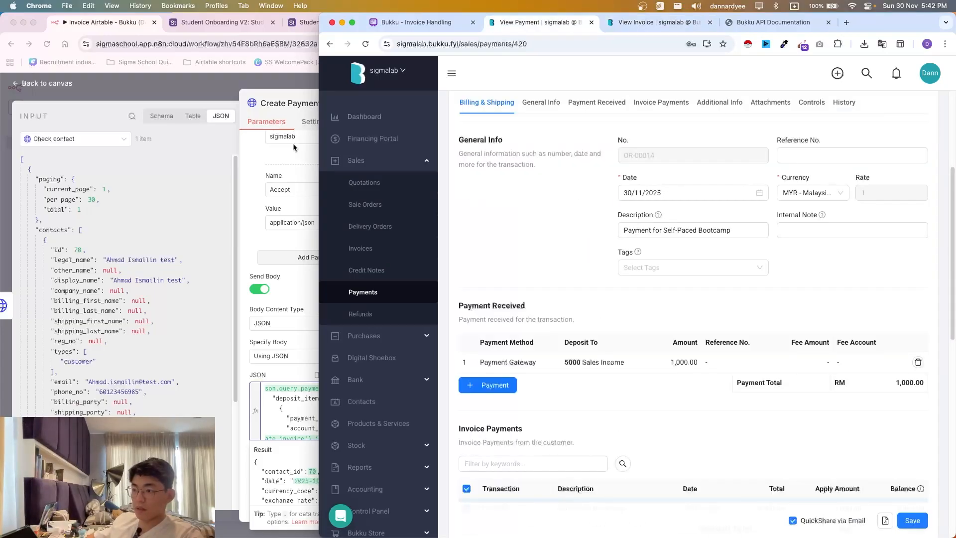
left_click(294, 146)
- Close the Create Payment node and pan around the Invoice Airtable - Bukku (Demo) canvas
left_click(439, 97)
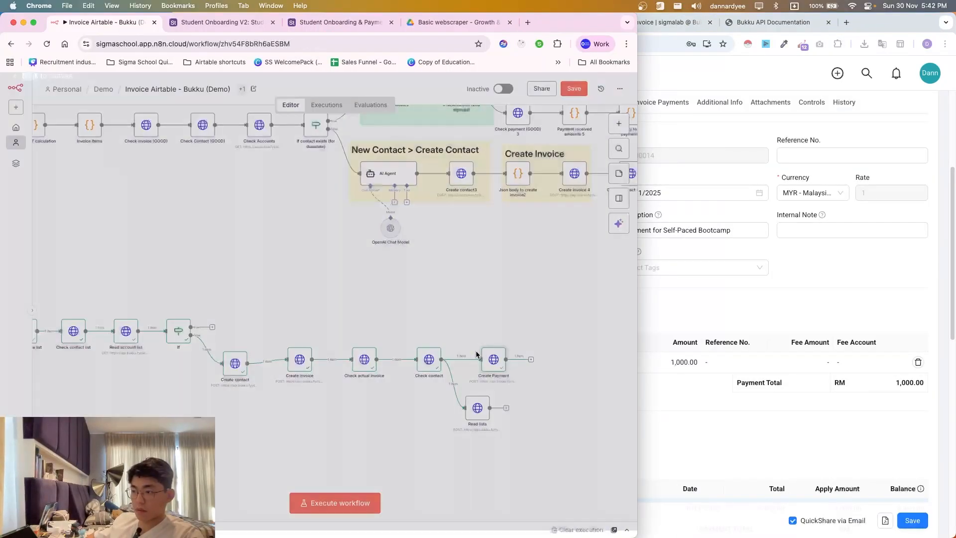
scroll(480, 358, "right", 10)
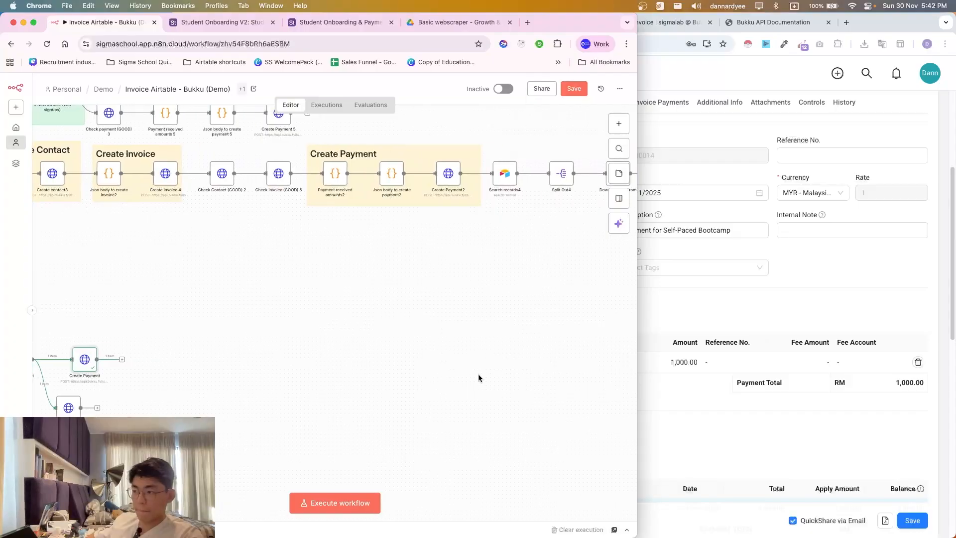
scroll(478, 376, "left", 10)
scroll(478, 375, "up", 2)
scroll(458, 381, "left", 10)
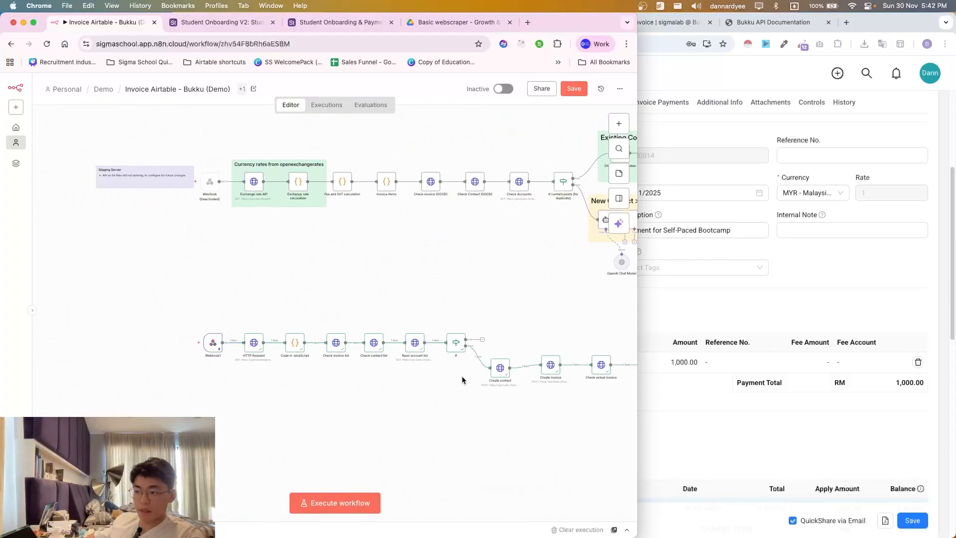
scroll(488, 381, "right", 20)
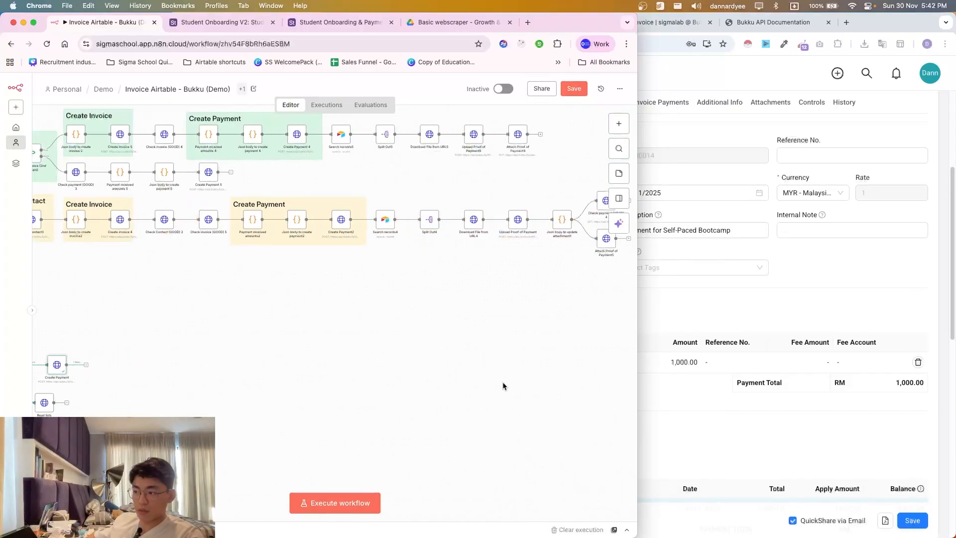
left_click_drag(502, 280, 206, 183)
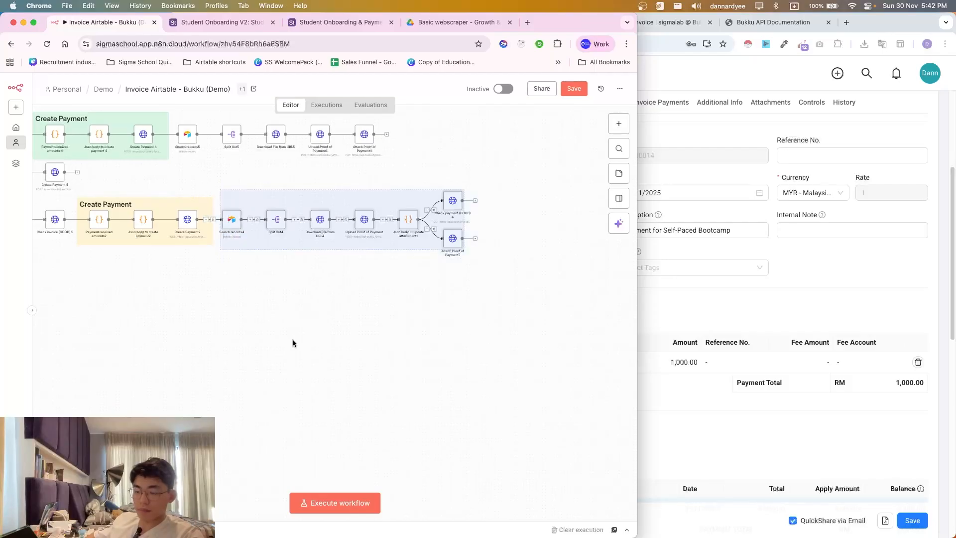
left_click(307, 360)
scroll(306, 369, "left", 15)
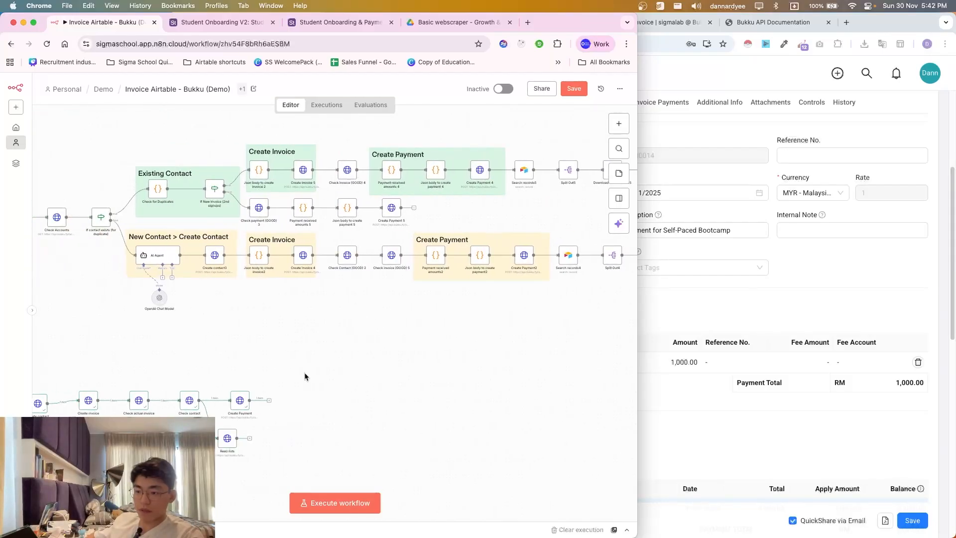
- Check the Bukku payment history showing creation by the API user at 5:41 pm on 30/11/2025
left_click(726, 301)
scroll(697, 334, "down", 8)
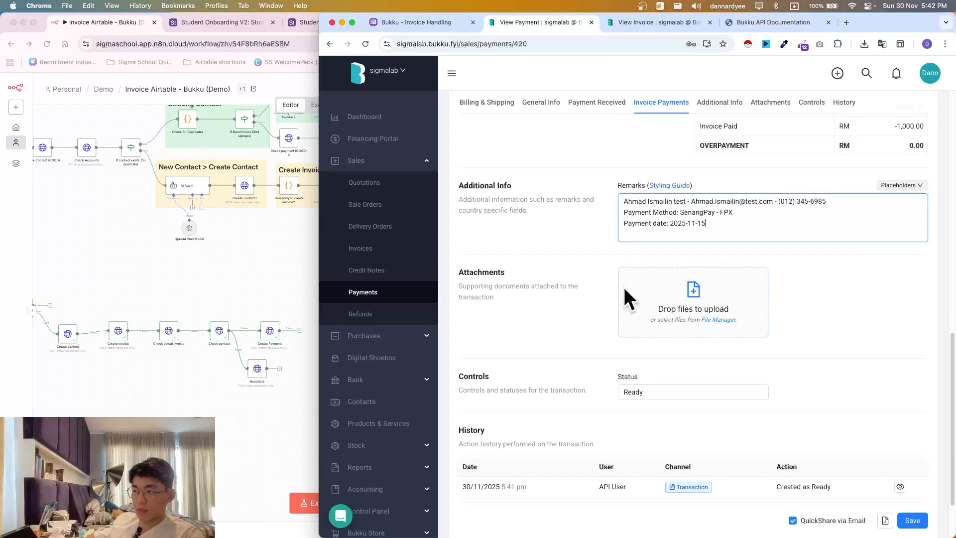
left_click(227, 315)
scroll(388, 378, "left", 10)
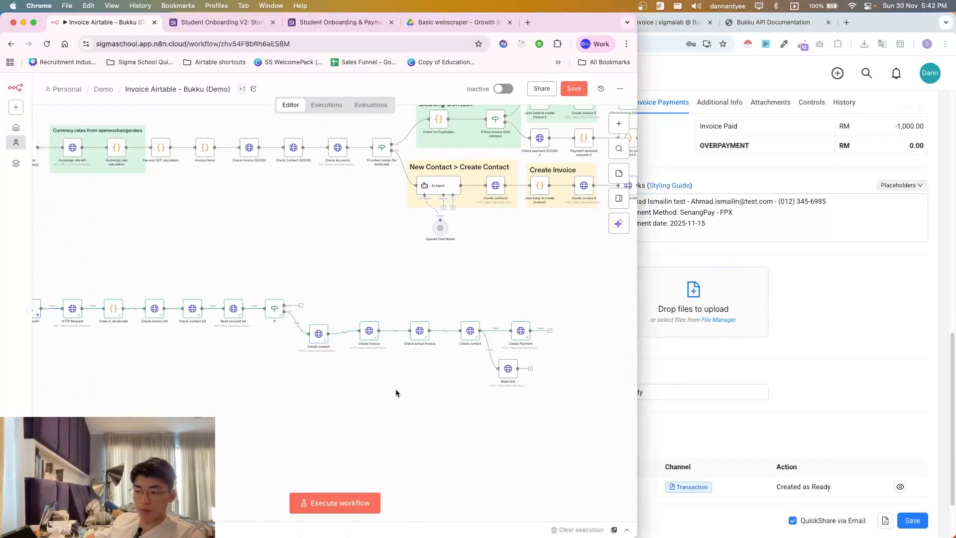
- Rearrange the lower workflow's Webhook, HTTP Request, Check contact and Create Payment nodes on the canvas
scroll(396, 391, "down", 3)
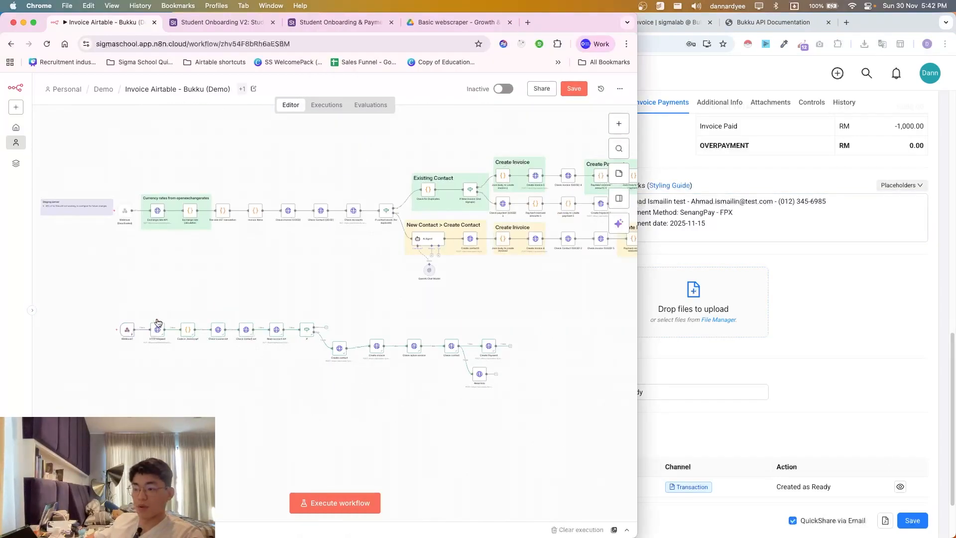
scroll(353, 408, "down", 2)
left_click_drag(89, 246, 550, 391)
left_click_drag(465, 331, 463, 396)
left_click(426, 328)
scroll(258, 348, "down", 3)
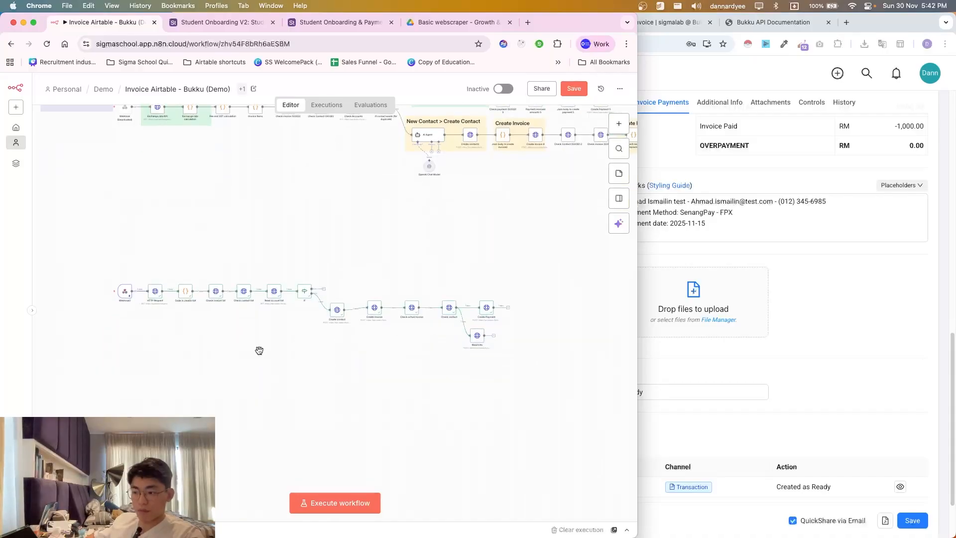
scroll(228, 330, "up", 2)
scroll(229, 328, "right", 1)
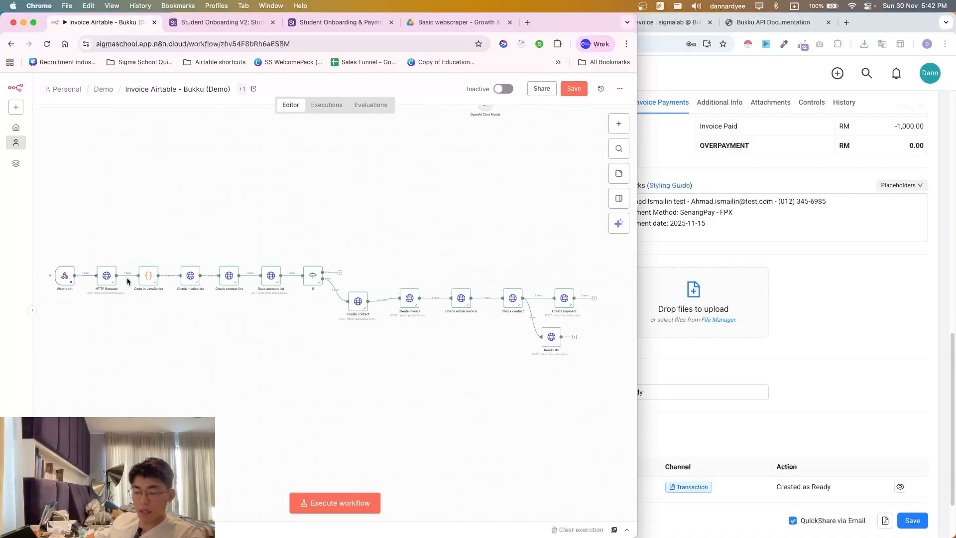
scroll(460, 408, "down", 1)
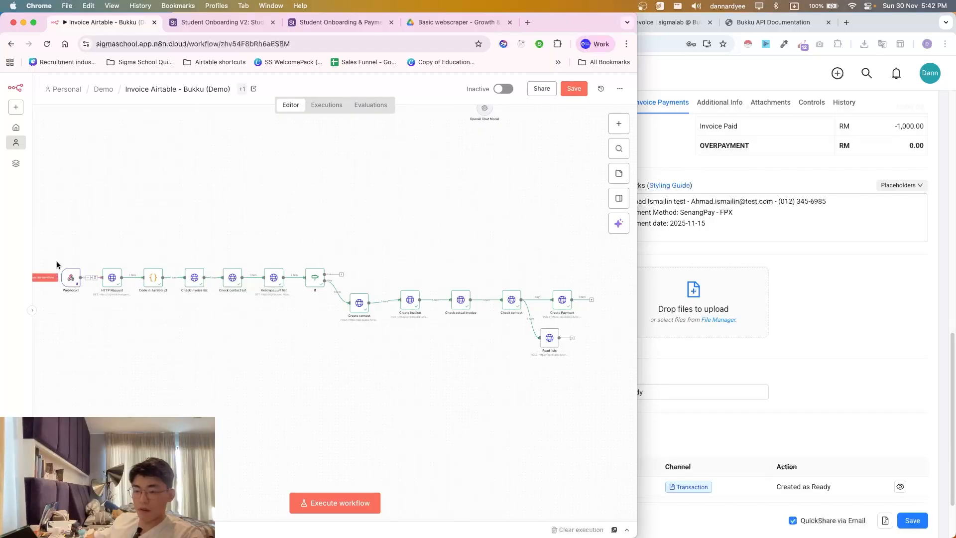
left_click_drag(41, 245, 134, 352)
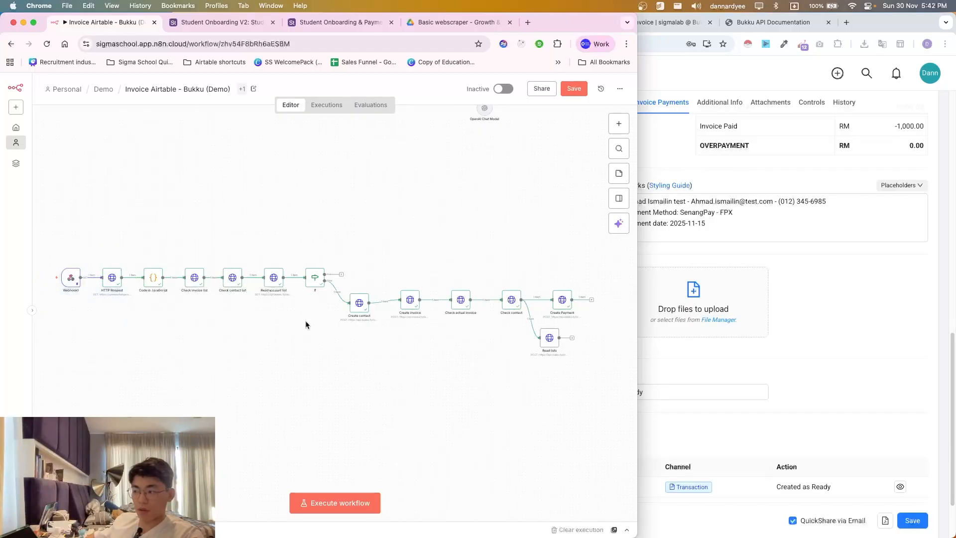
left_click_drag(447, 251, 592, 391)
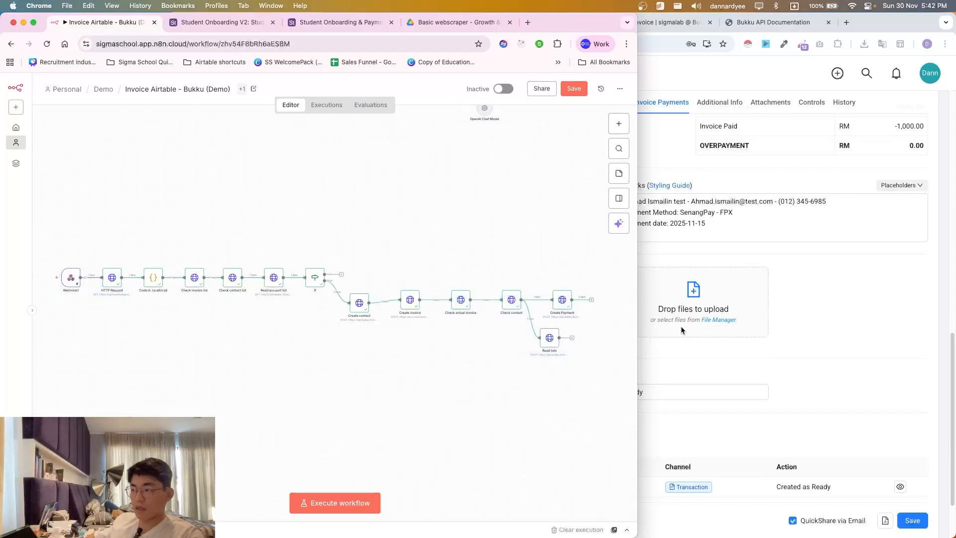
left_click(705, 80)
left_click(160, 345)
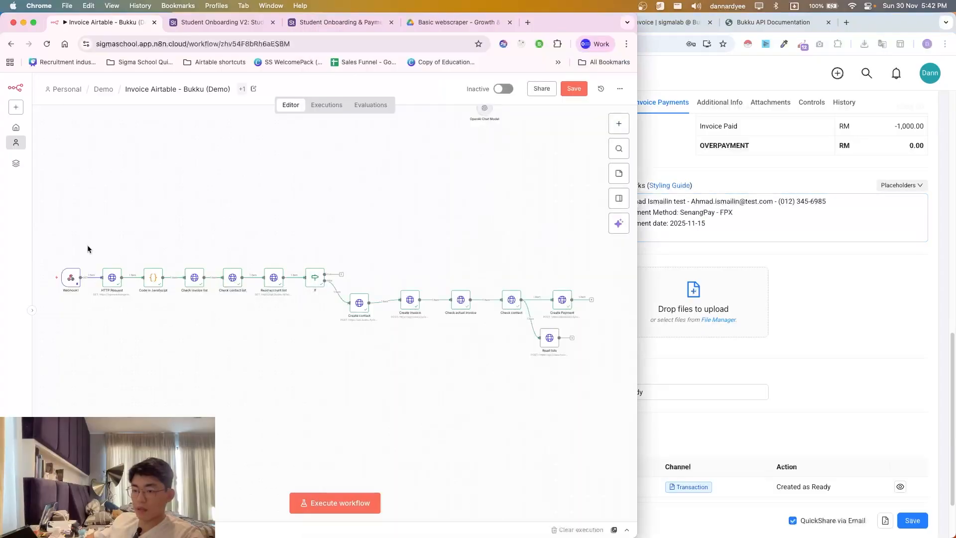
- Save the workflow and execute it so it waits for the webhook trigger event
mouse_move(70, 277)
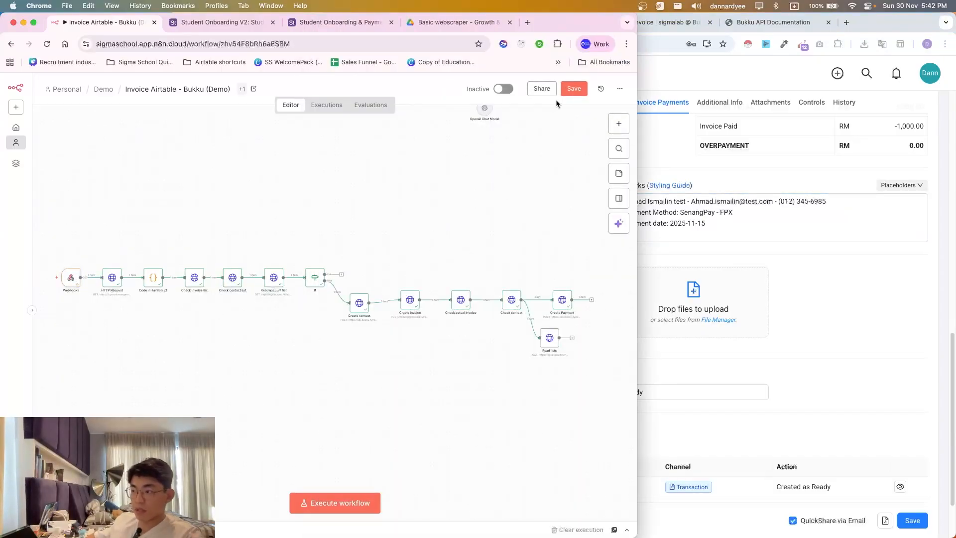
left_click(570, 92)
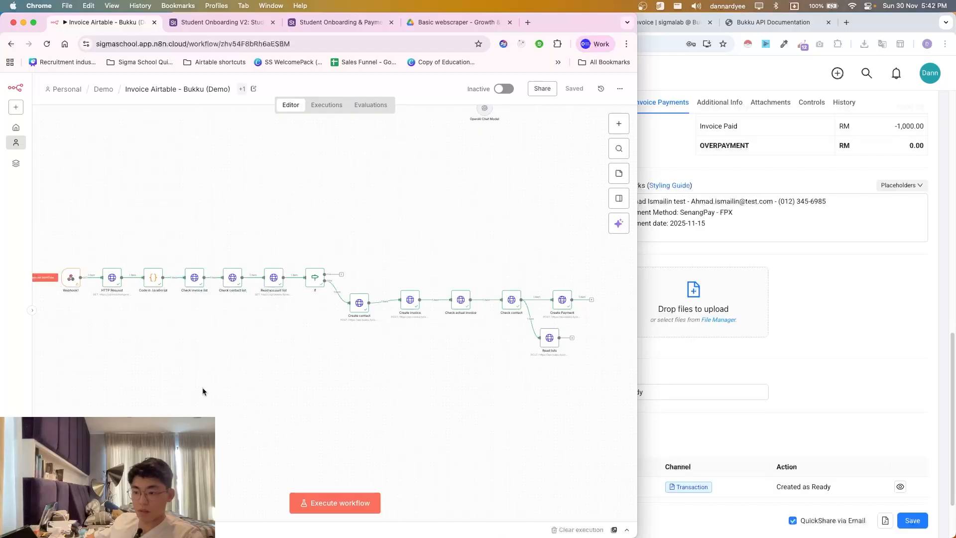
scroll(193, 407, "up", 3)
scroll(193, 377, "down", 2)
scroll(181, 306, "down", 4)
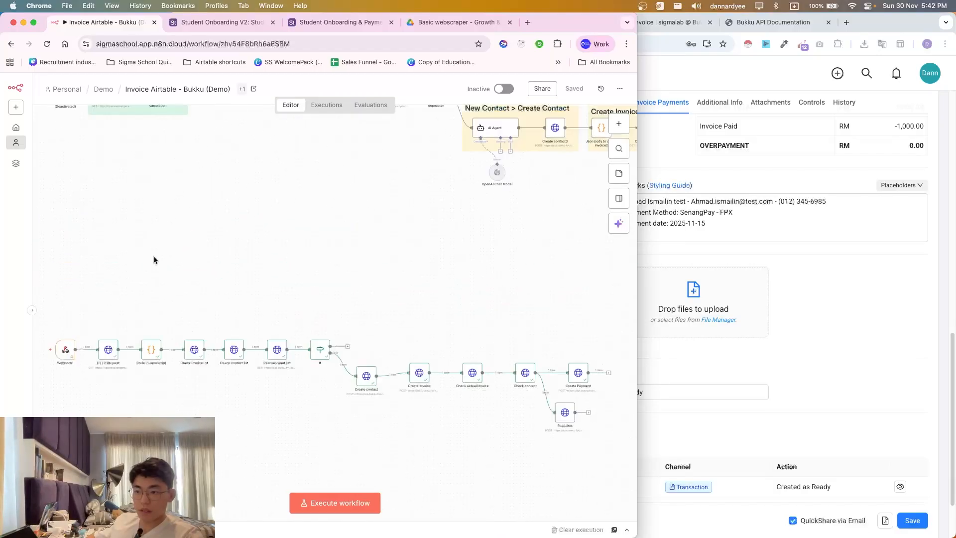
scroll(234, 398, "up", 5)
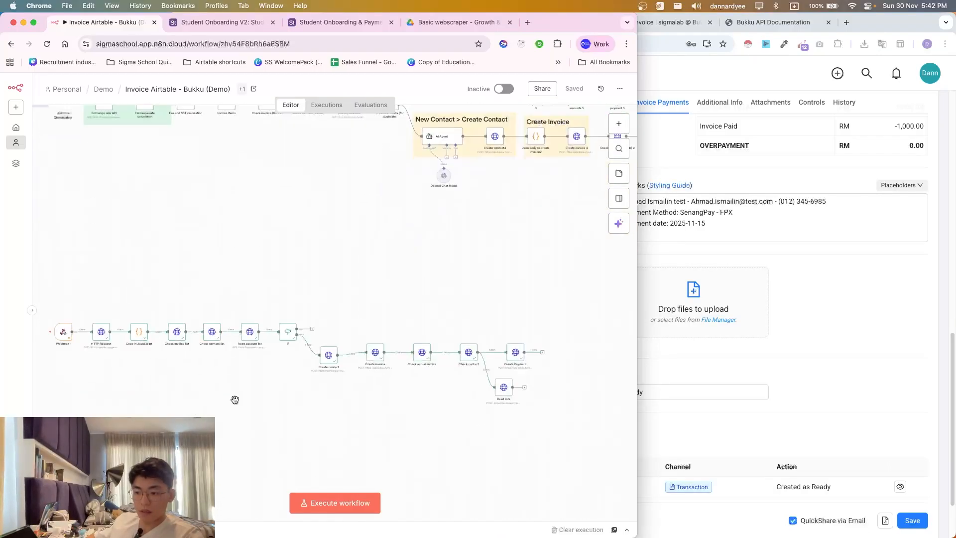
scroll(263, 429, "up", 1)
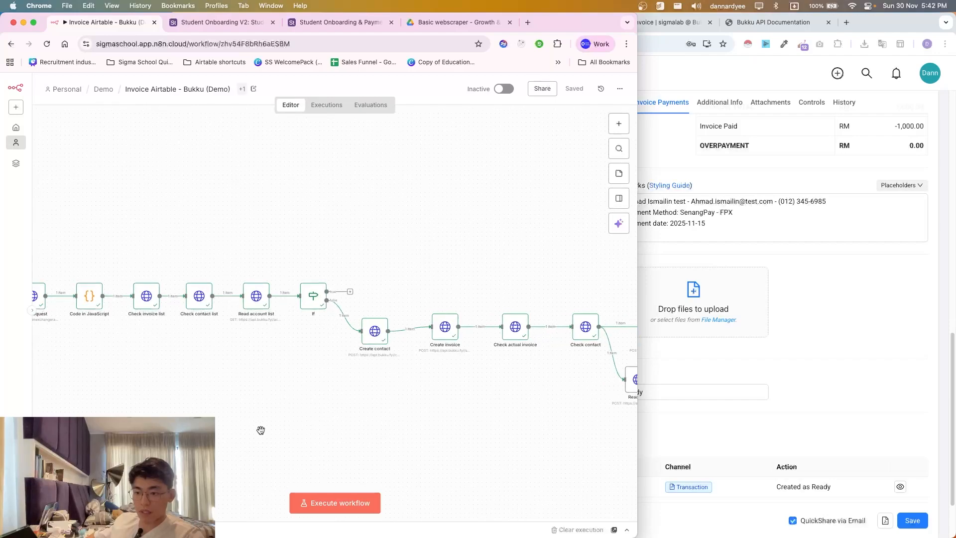
left_click(328, 502)
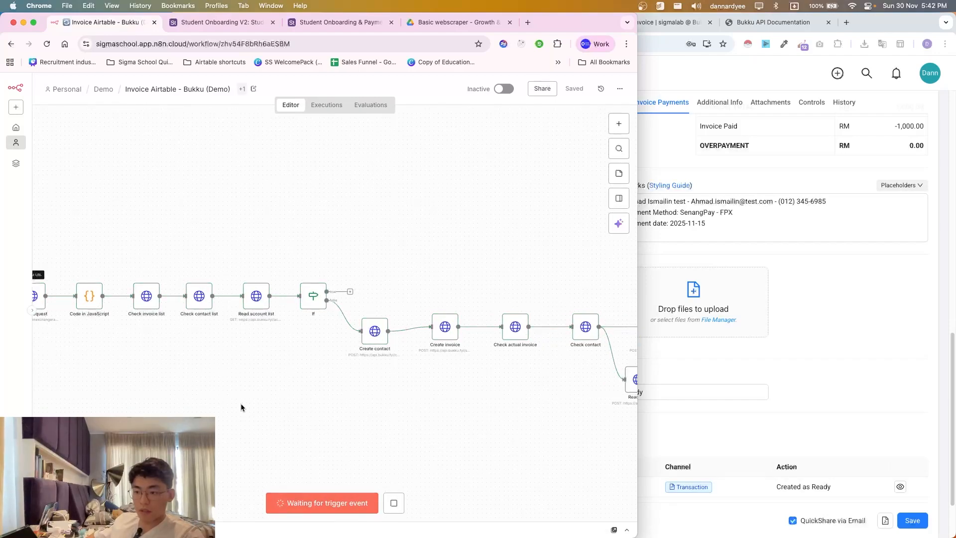
scroll(241, 407, "left", 5)
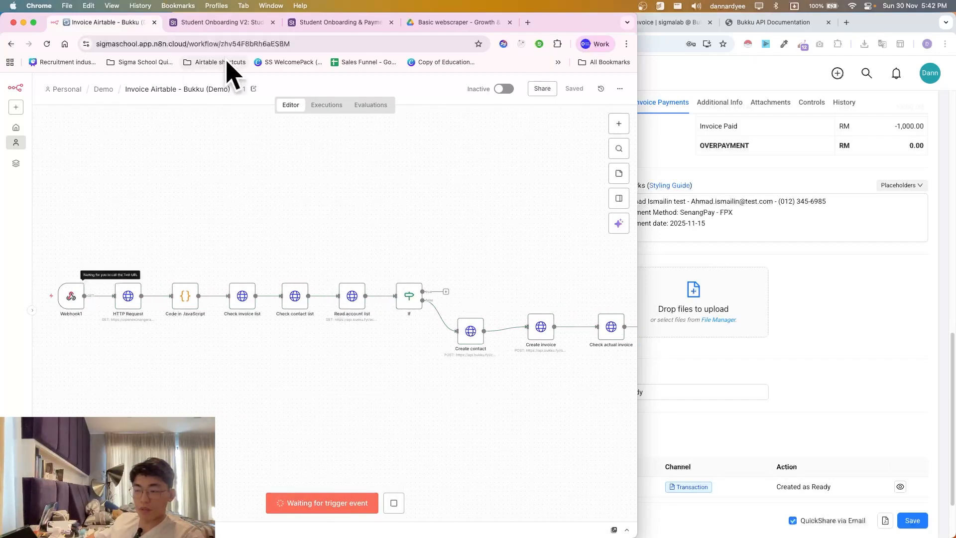
left_click(232, 23)
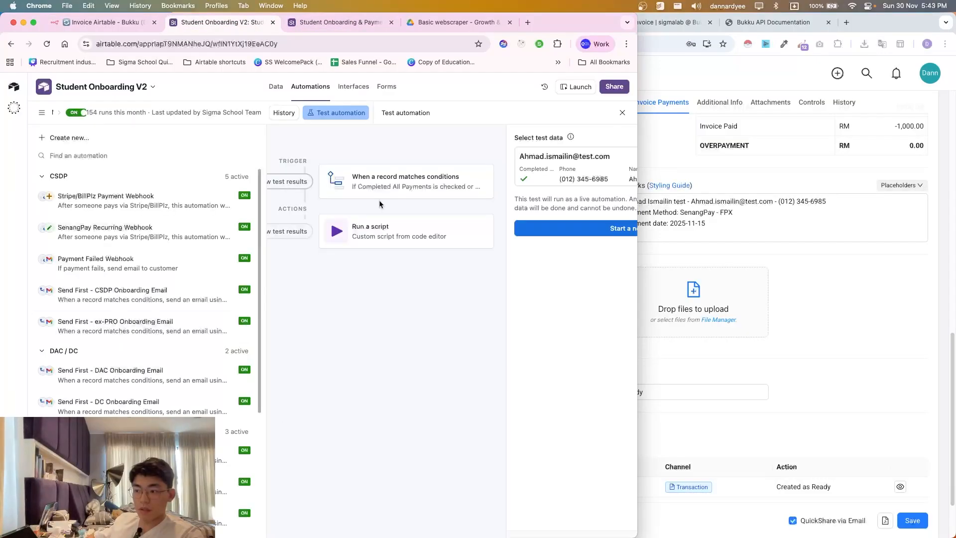
- Run a fresh Airtable automation test on the newly created test student record, then return to n8n
left_click(605, 237)
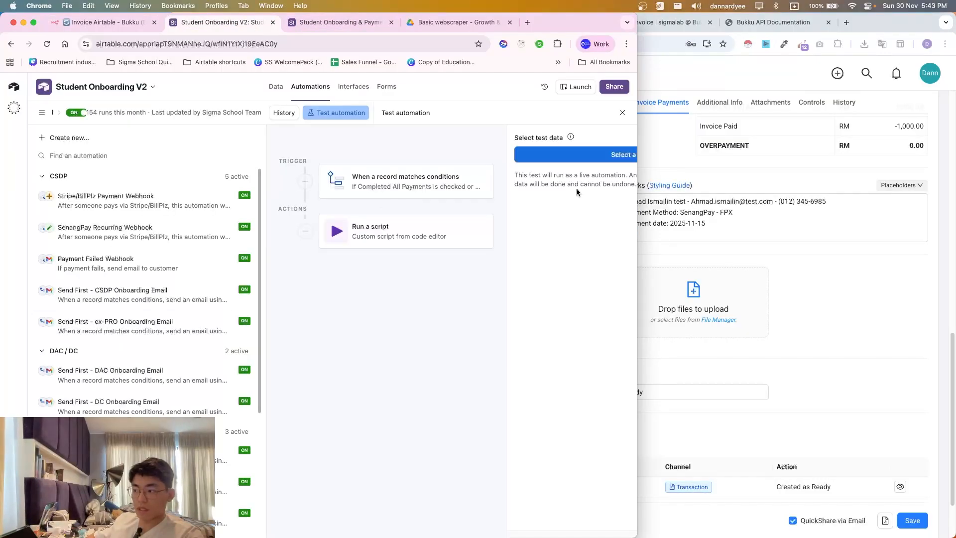
left_click(576, 155)
scroll(233, 259, "up", 1)
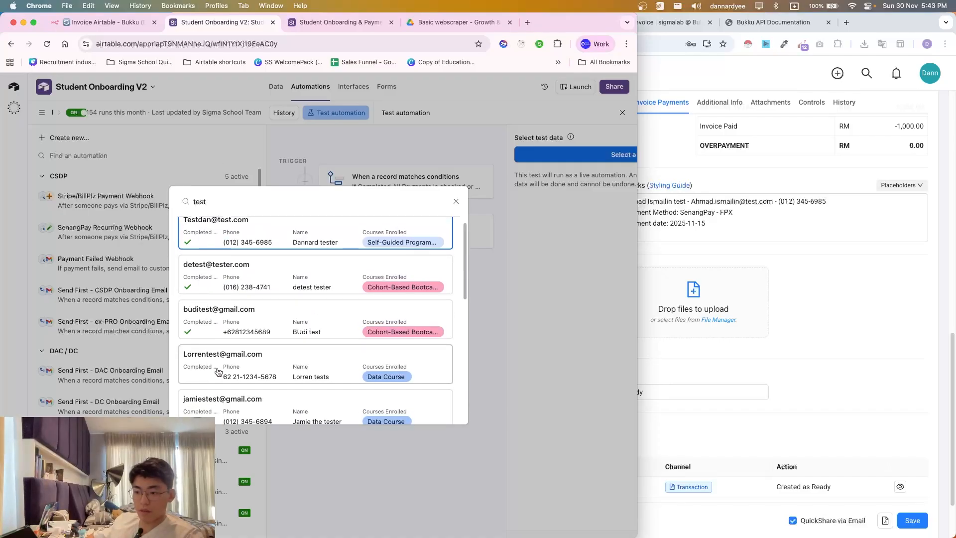
left_click(246, 391)
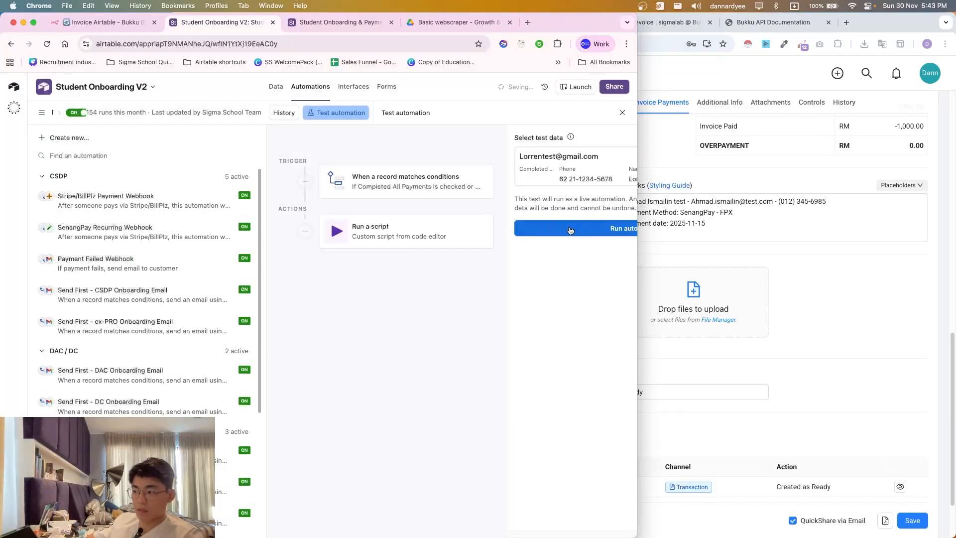
left_click(543, 229)
left_click(109, 29)
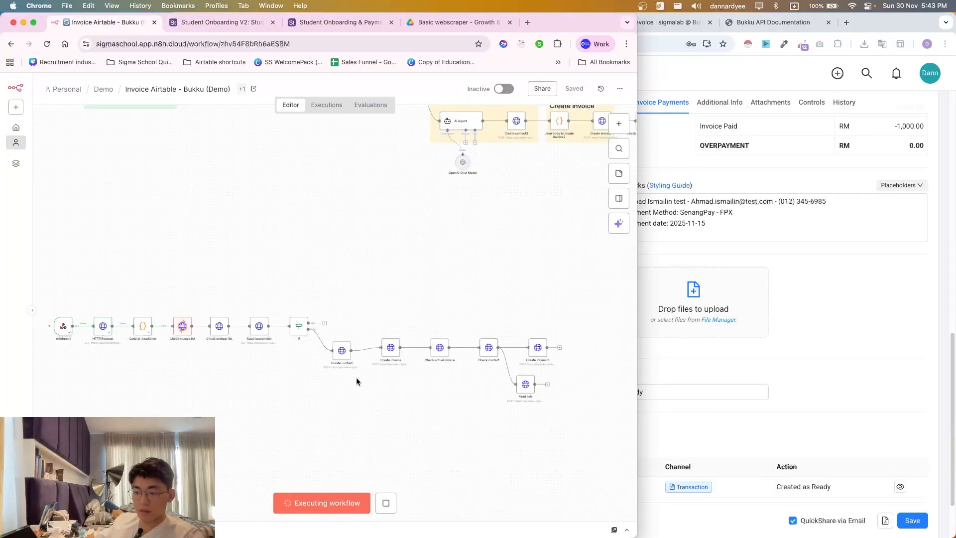
- Open Bukku's Sales > Payments list and refresh it via Credit Notes to catch the new payment
left_click(895, 387)
left_click(349, 301)
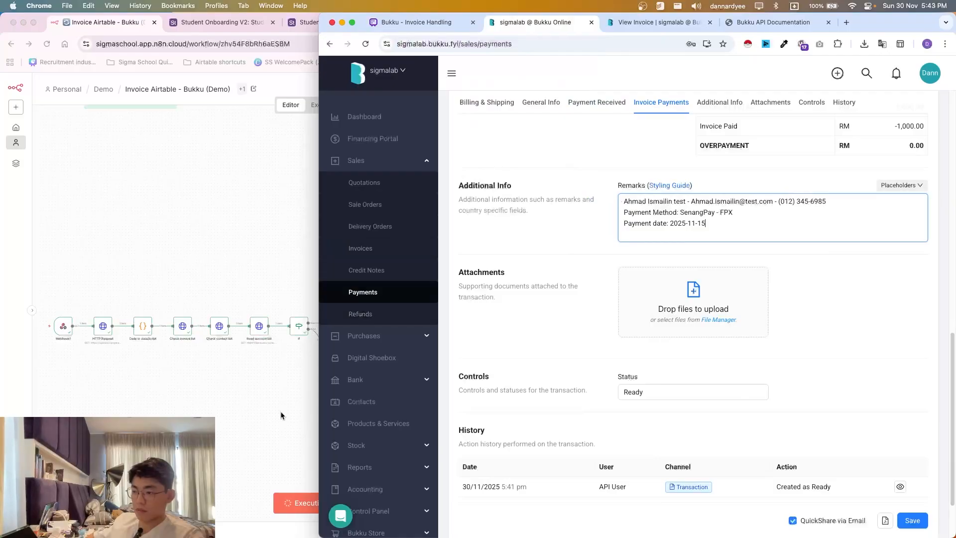
left_click(297, 384)
left_click(768, 351)
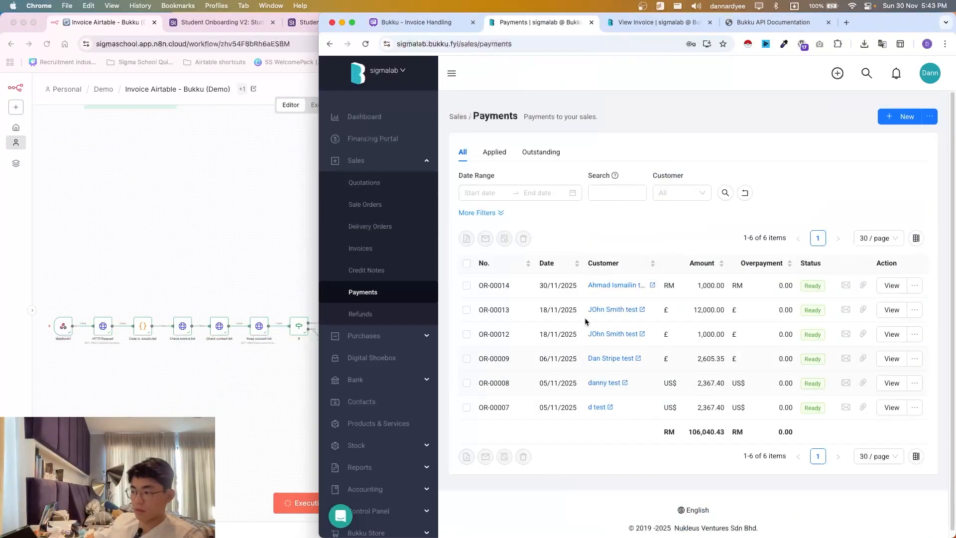
left_click(276, 369)
left_click(733, 339)
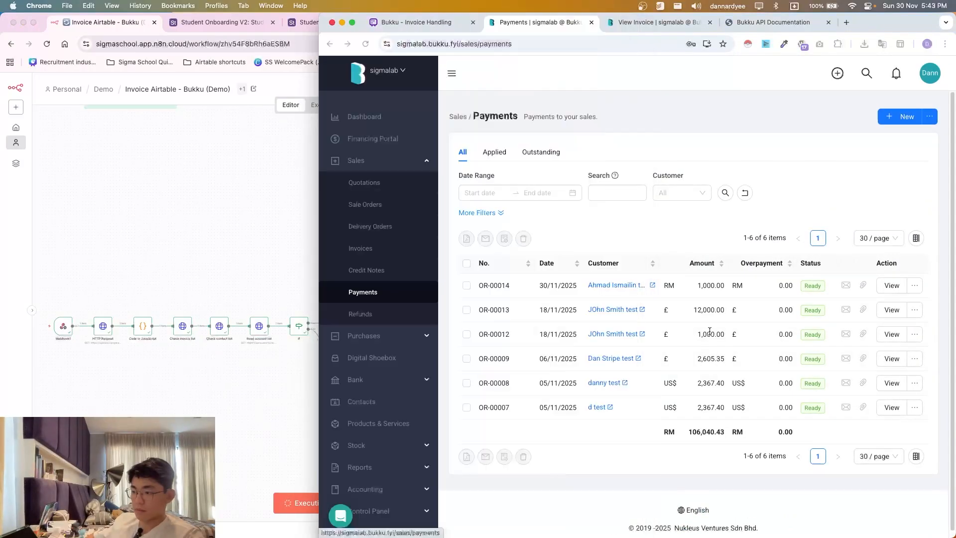
left_click(393, 270)
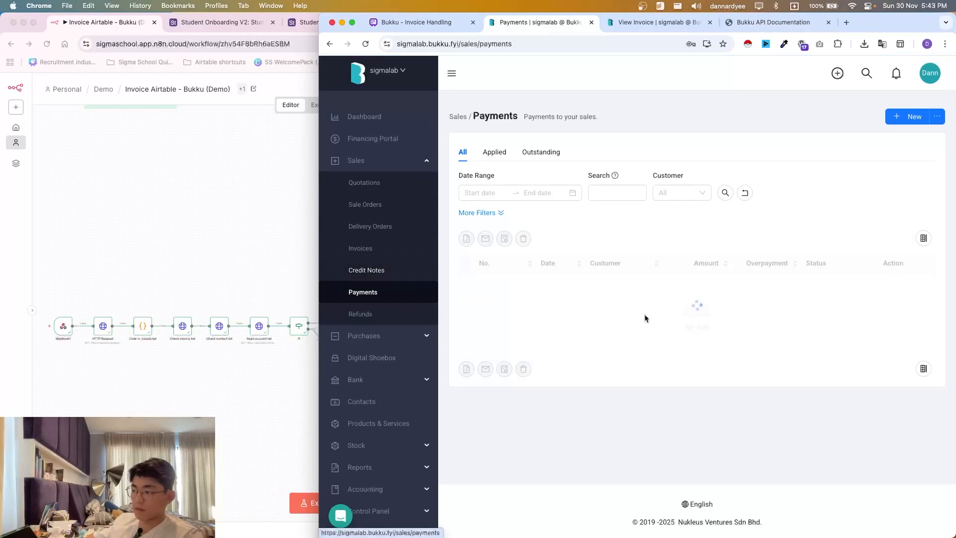
- Open the newest payment OR-00015 and check its USD to MYR exchange rate and totals
left_click(667, 309)
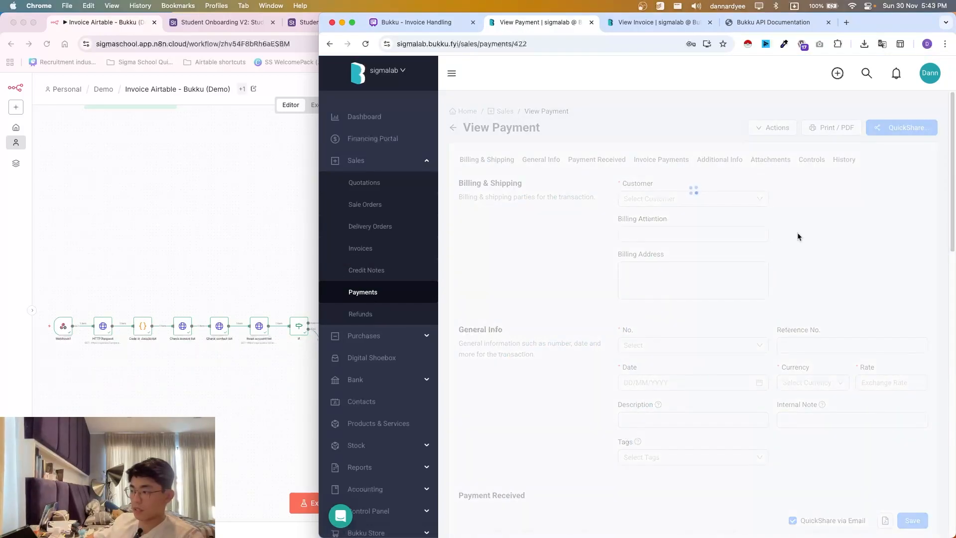
scroll(863, 366, "down", 1)
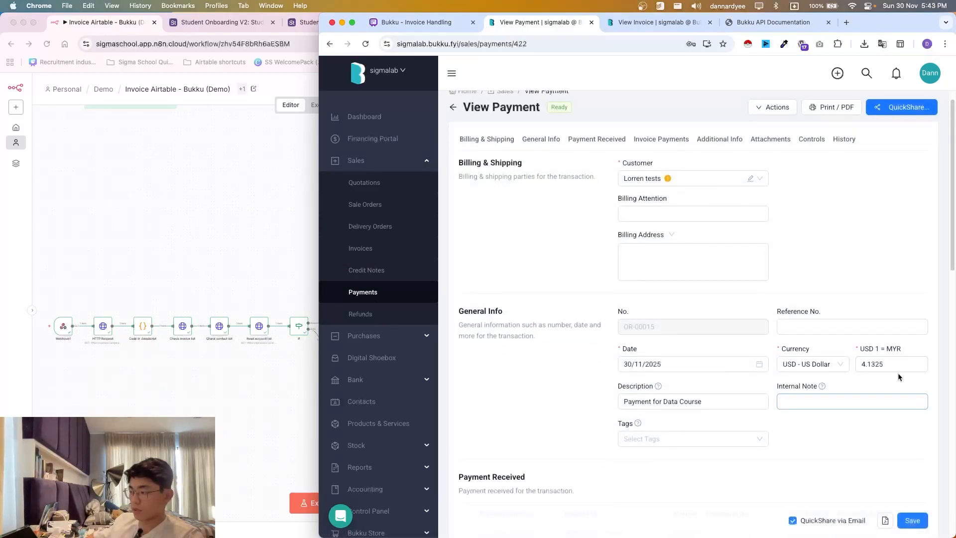
left_click_drag(897, 369, 857, 364)
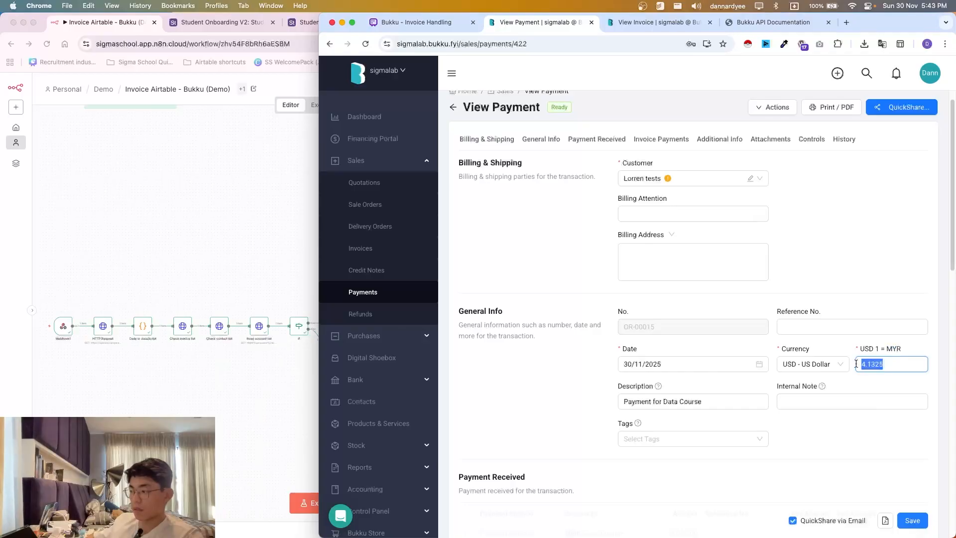
left_click(858, 364)
scroll(834, 404, "down", 5)
scroll(798, 379, "down", 1)
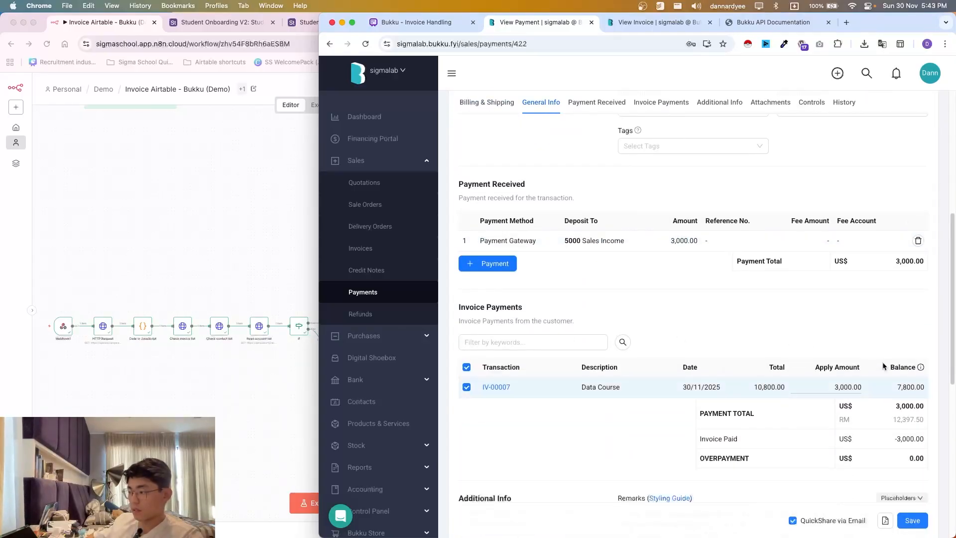
scroll(791, 384, "down", 1)
scroll(891, 406, "down", 3)
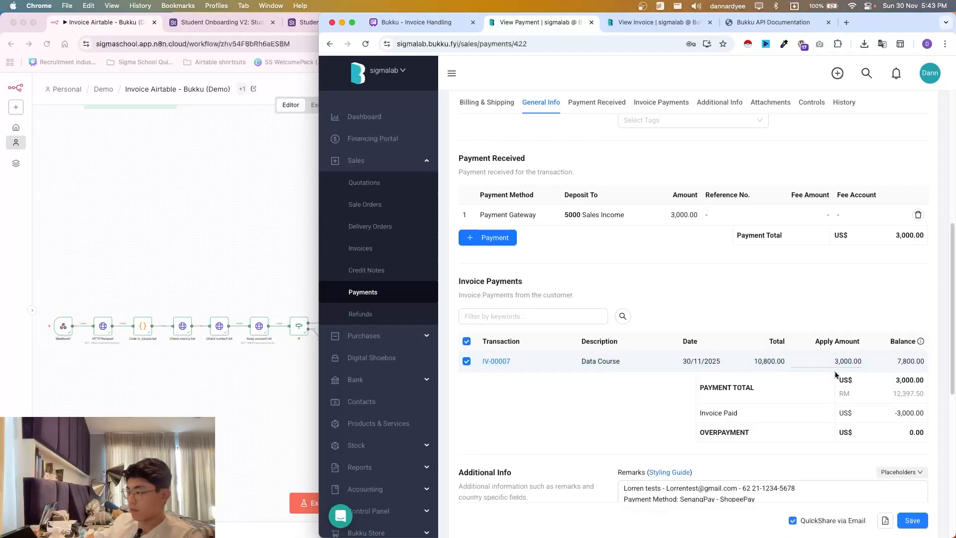
scroll(722, 388, "down", 4)
left_click_drag(704, 350, 918, 368)
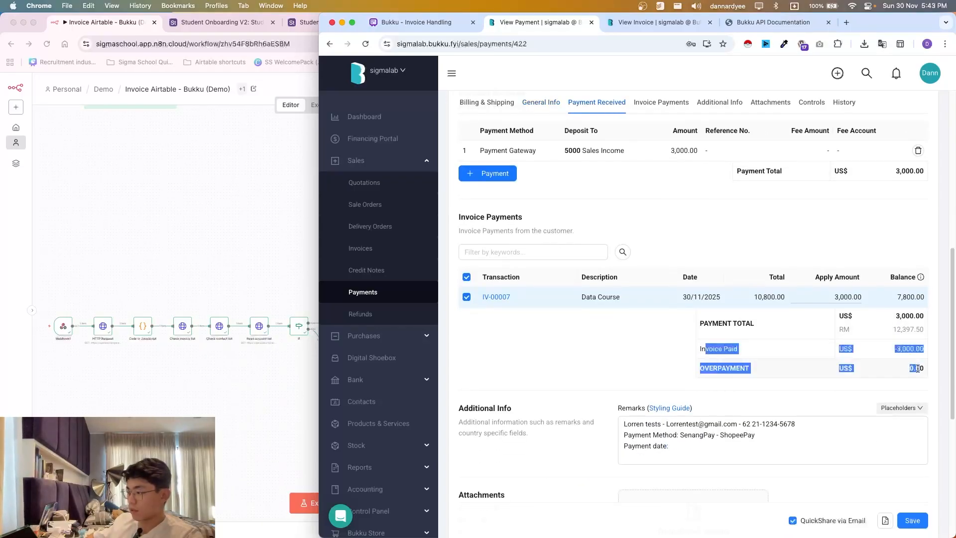
left_click(804, 382)
- Verify 3,000.00 was applied to the 10,800.00 invoice IV-00007 leaving 7,800.00, and open that invoice
scroll(731, 359, "down", 1)
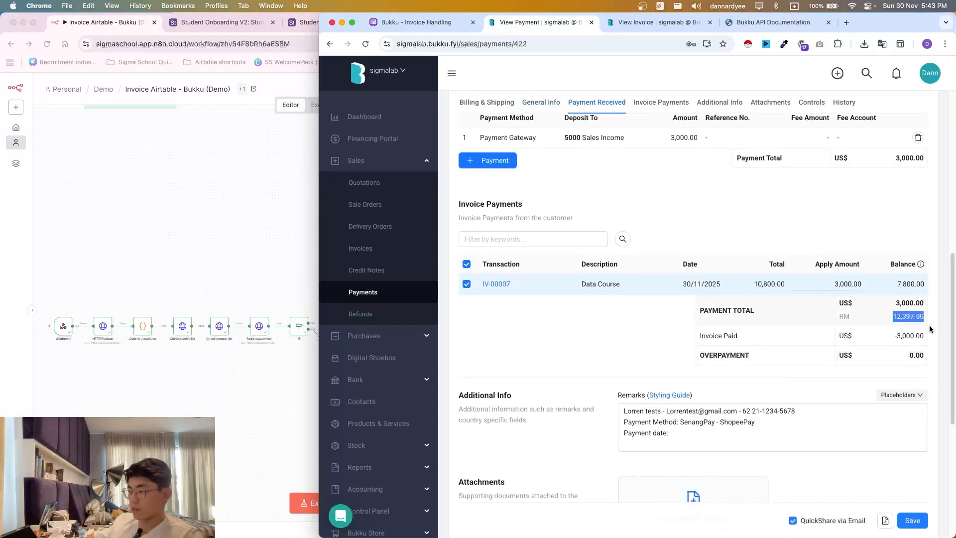
left_click_drag(896, 285, 920, 293)
left_click(887, 335)
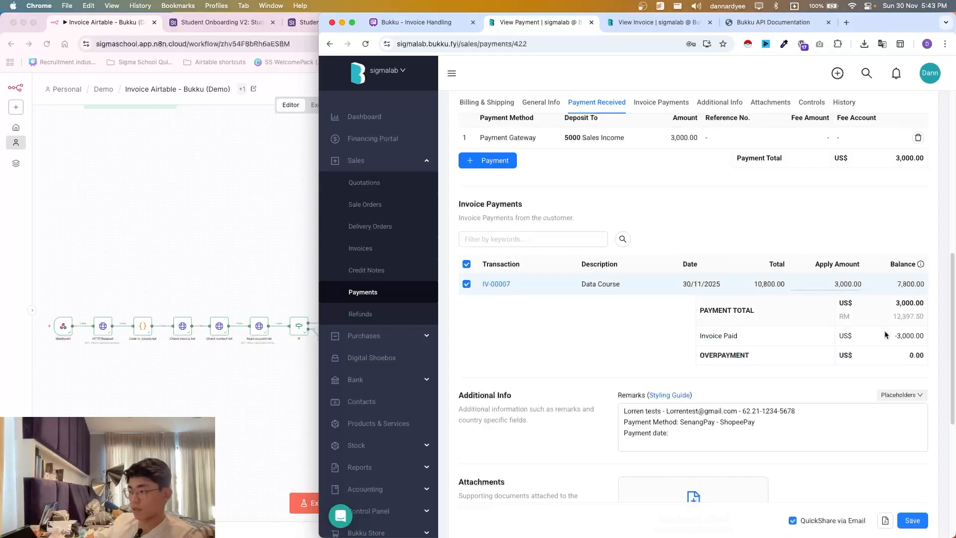
scroll(797, 308, "down", 1)
left_click_drag(759, 272, 767, 273)
left_click_drag(895, 273, 919, 277)
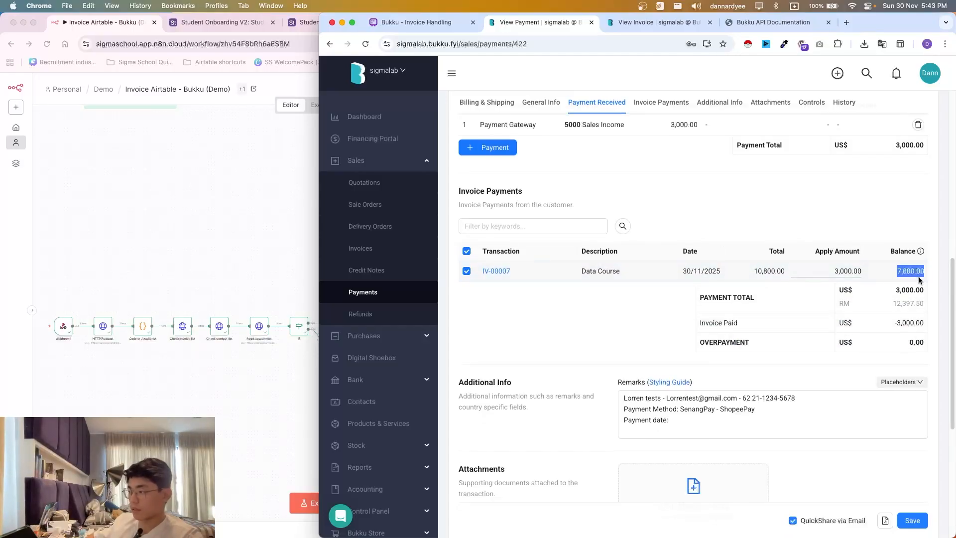
left_click(724, 277)
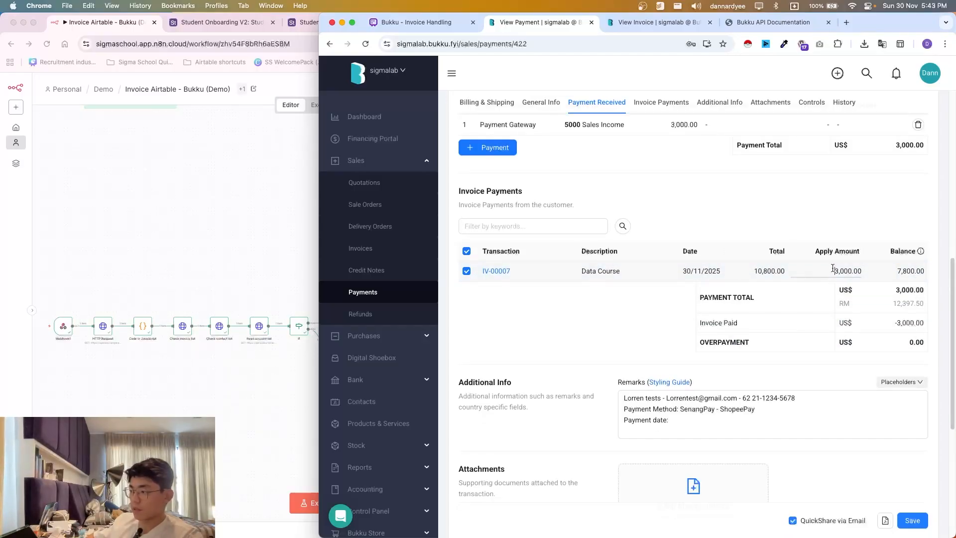
left_click_drag(833, 269, 868, 276)
left_click_drag(755, 267, 781, 277)
left_click(781, 277)
left_click(495, 270)
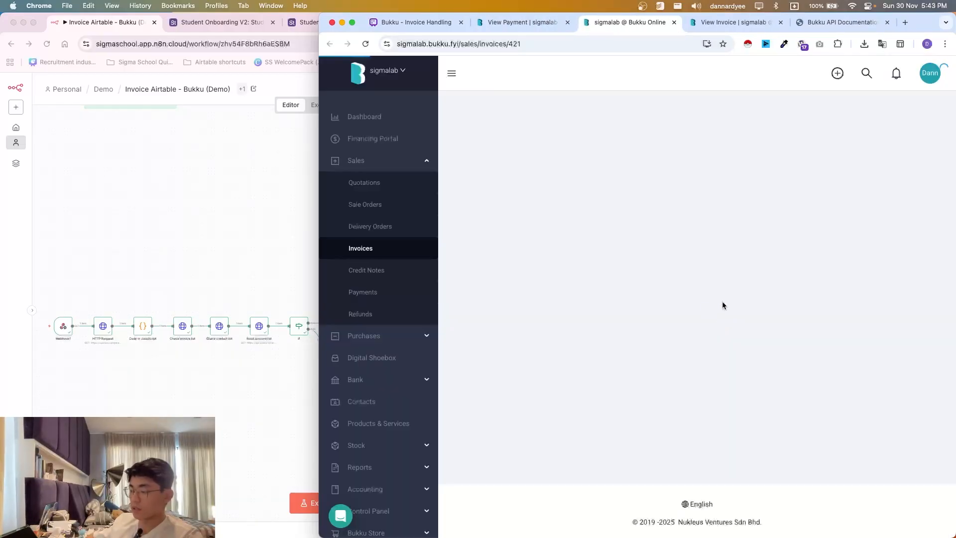
- Scroll invoice IV-00007 to confirm payment OR-00015 of -3,000.00 and the 7,800.00 balance
scroll(707, 348, "down", 5)
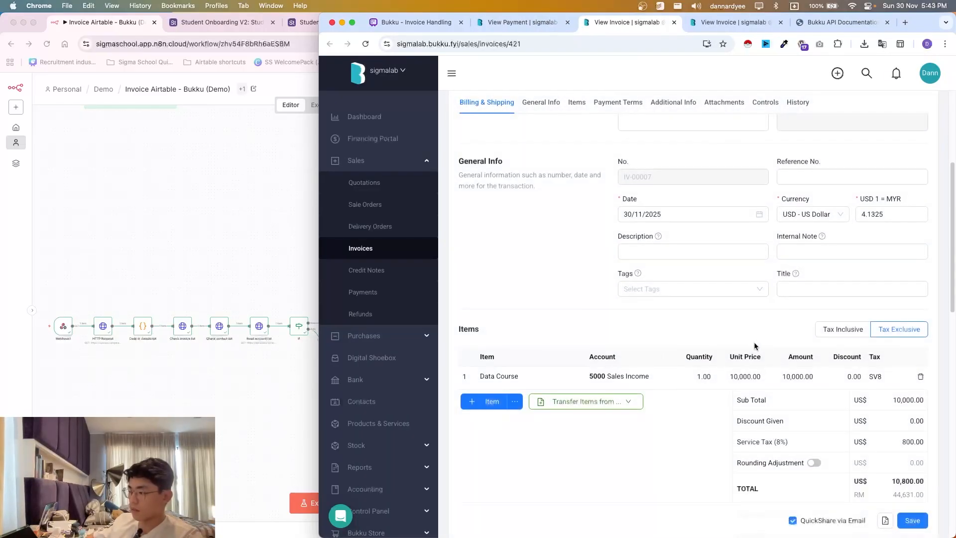
scroll(757, 343, "down", 1)
scroll(879, 205, "down", 7)
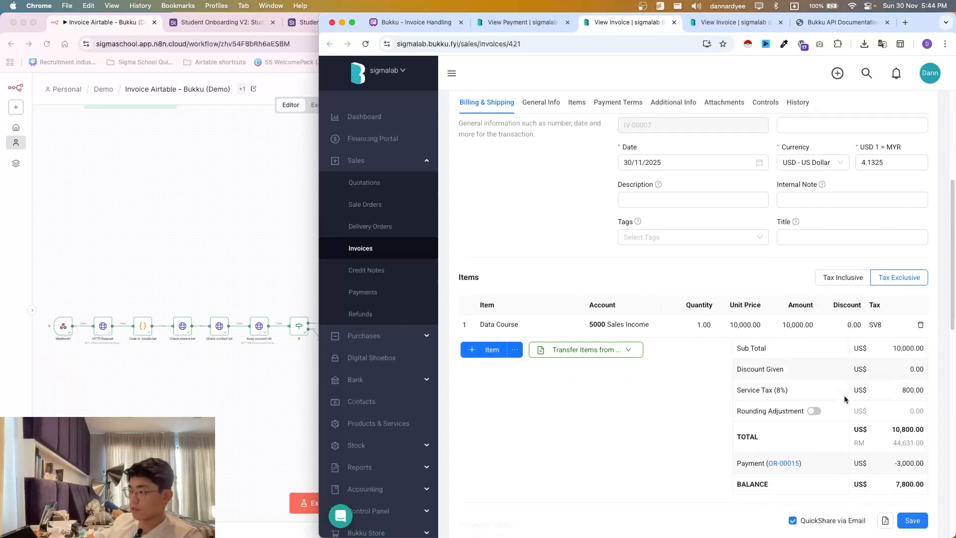
scroll(721, 379, "down", 2)
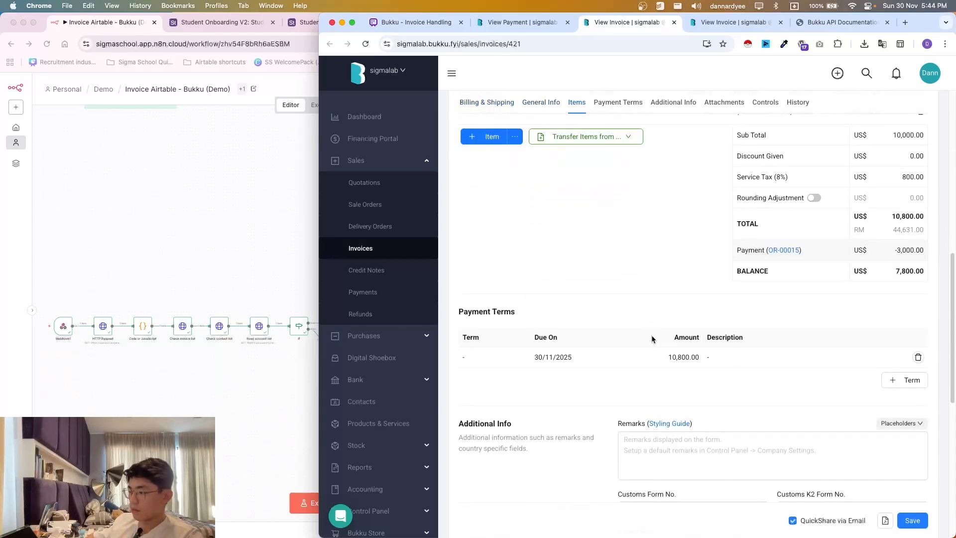
- Return to the OR-00015 payment page and review its payment method and date remarks
key("ctrl+shift+Tab")
scroll(636, 283, "down", 5)
left_click_drag(747, 263, 626, 243)
scroll(647, 249, "up", 13)
scroll(699, 398, "down", 2)
scroll(699, 398, "down", 5)
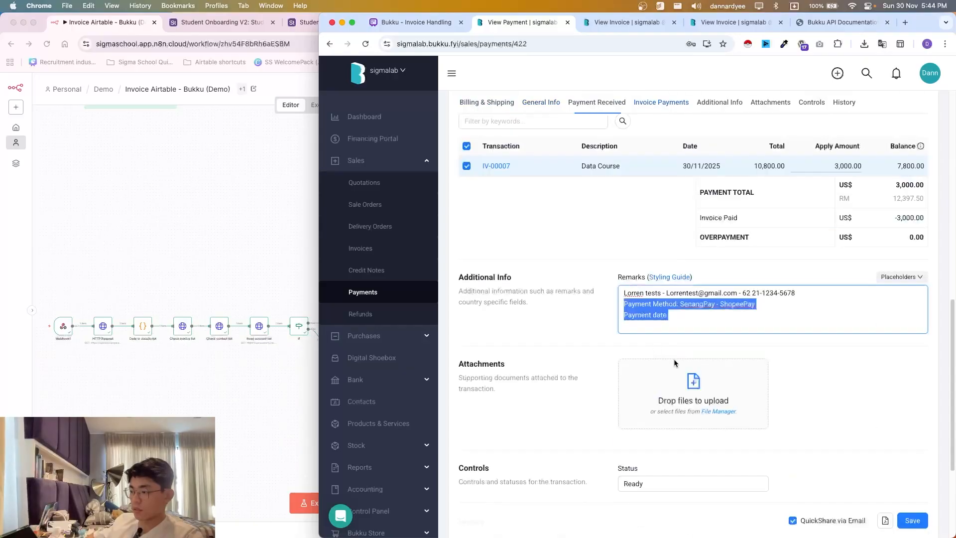
left_click(681, 321)
- Search the Airtable student payments view for the test student and open their record
left_click(234, 198)
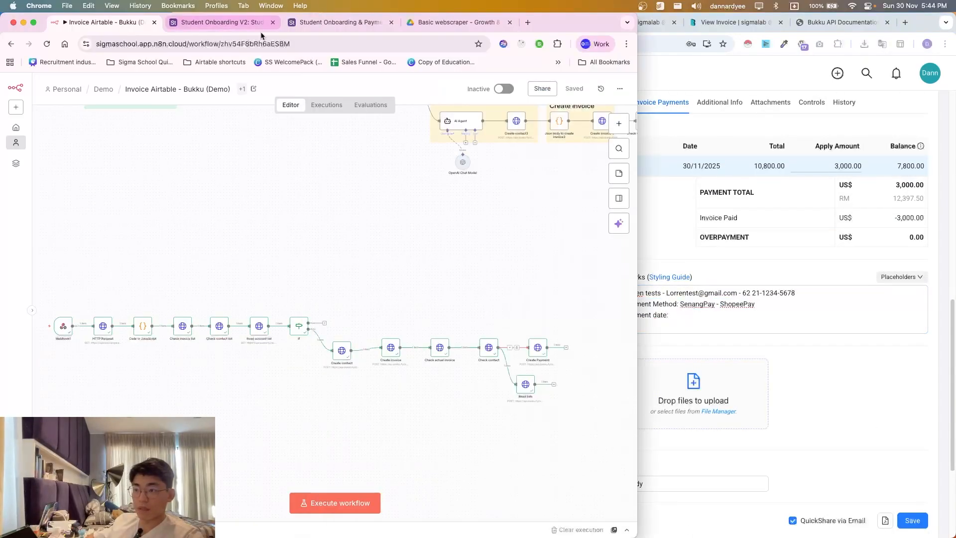
left_click(339, 21)
left_click(150, 138)
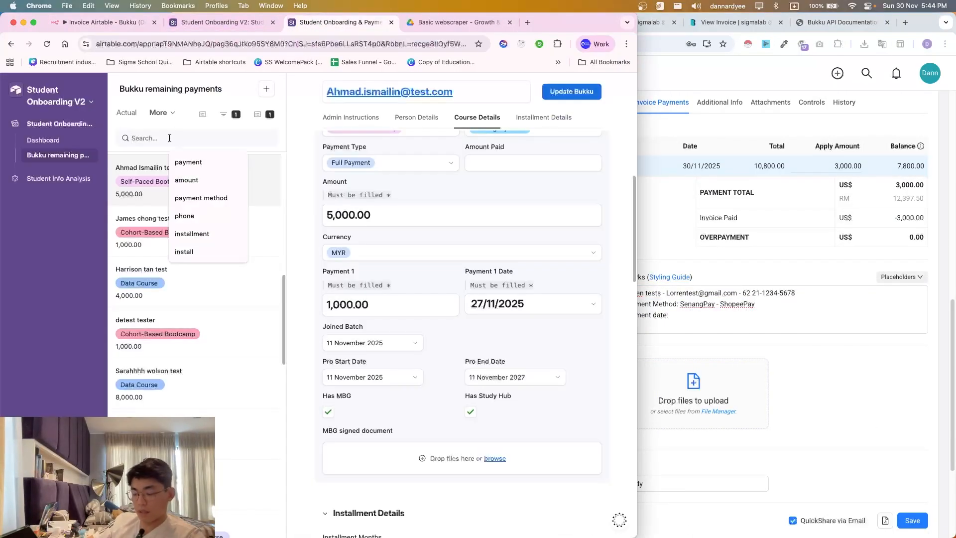
type("lorren")
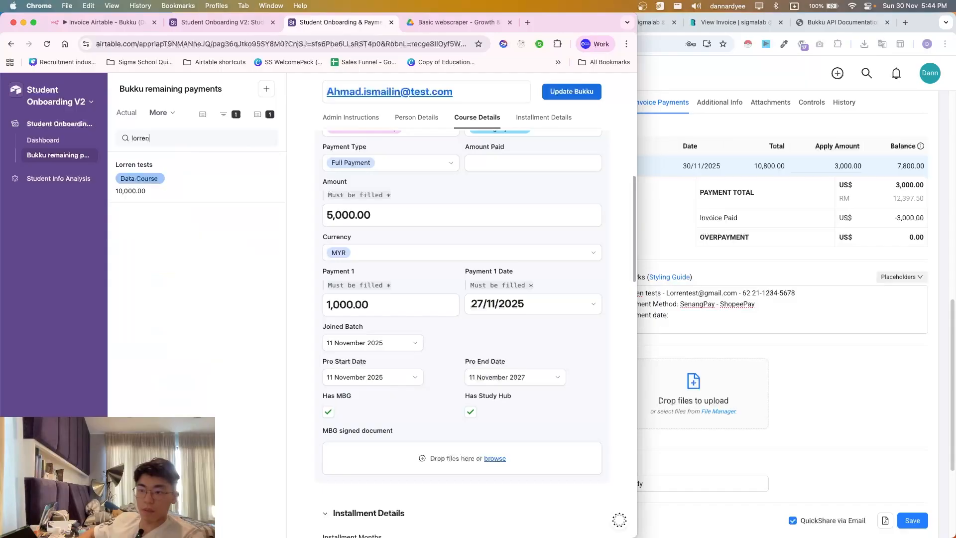
left_click(192, 179)
- Review the test student's record, then cycle tabs back to the n8n Invoice Airtable - Bukku (Demo) workflow
scroll(408, 355, "up", 7)
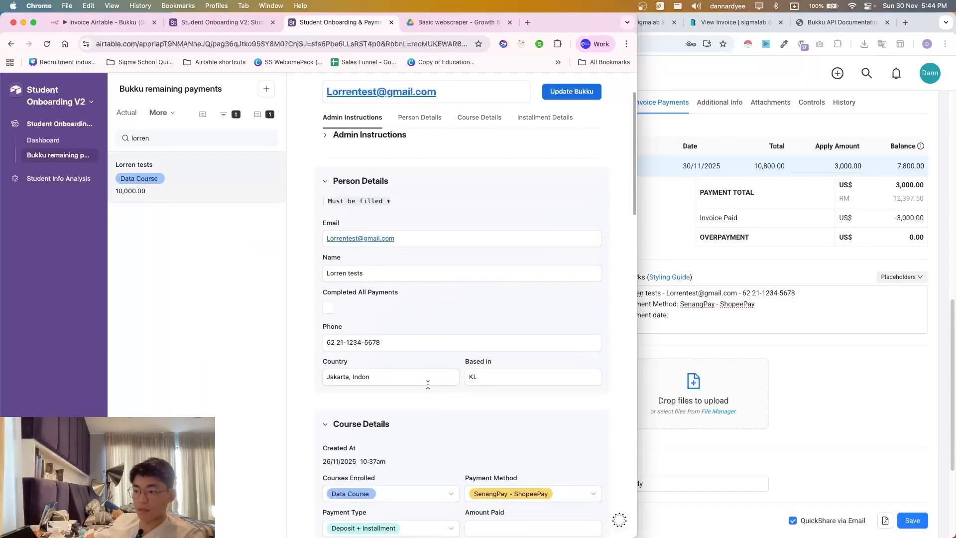
scroll(429, 387, "down", 2)
scroll(454, 427, "down", 3)
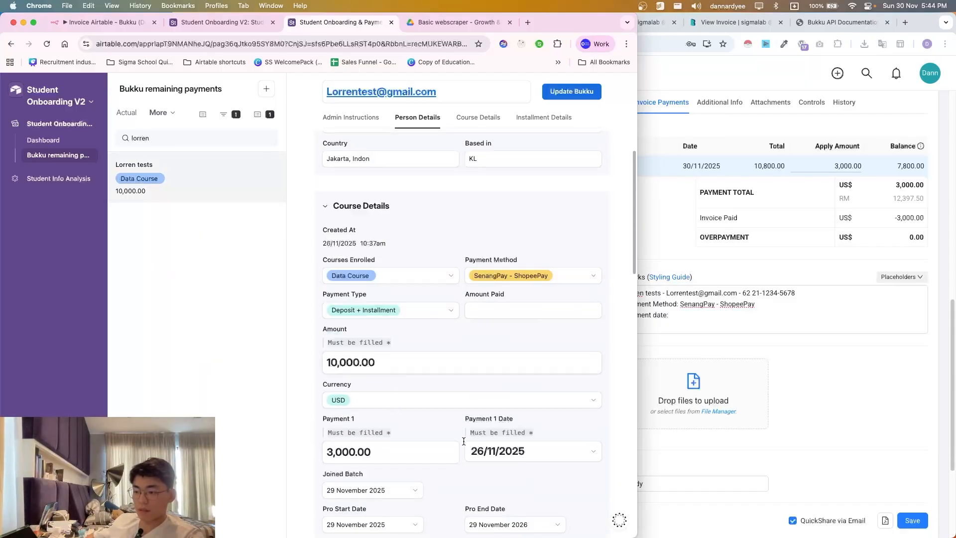
scroll(416, 442, "down", 11)
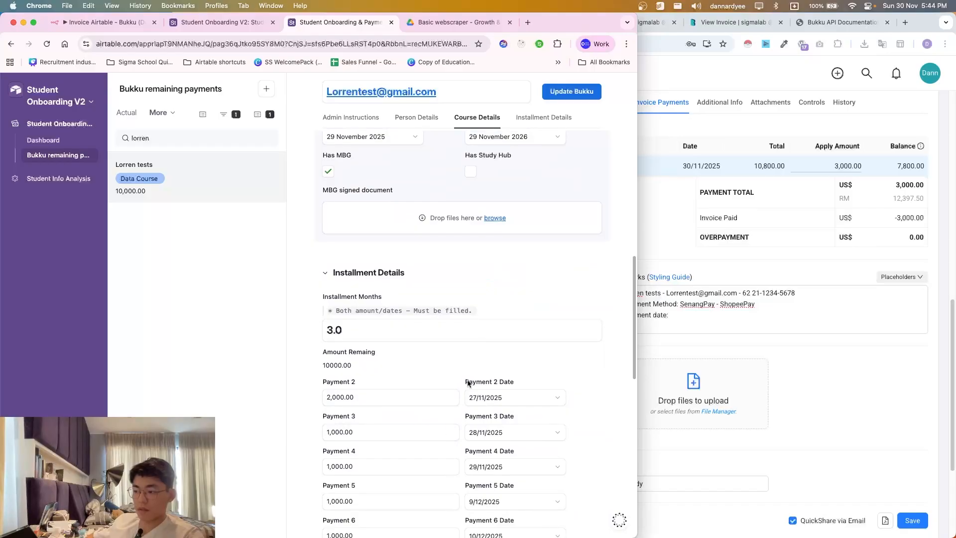
scroll(442, 319, "up", 15)
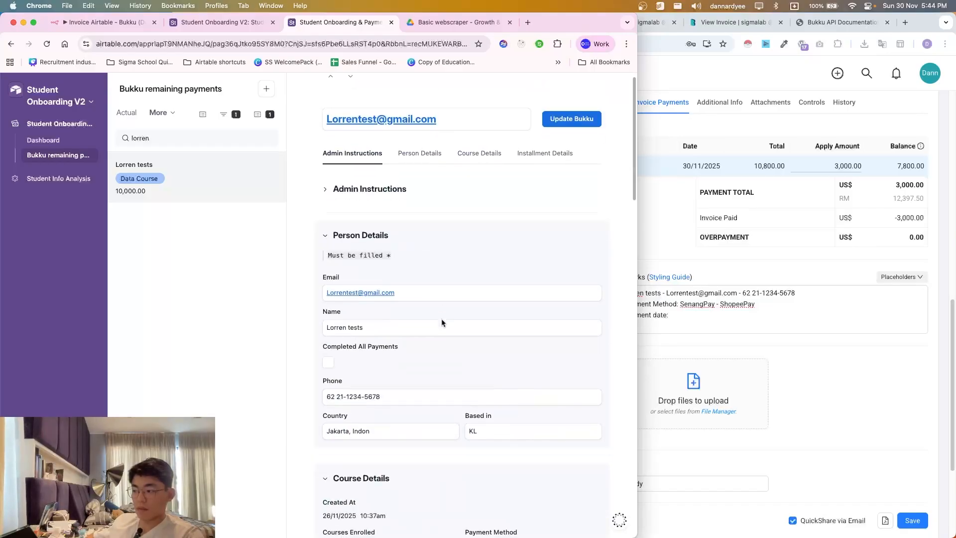
key("ctrl+shift+Tab")
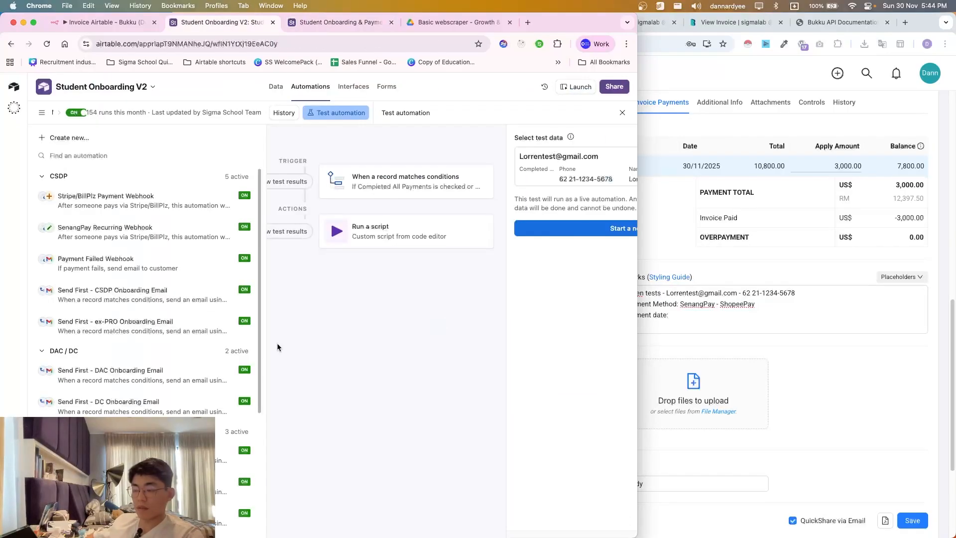
key("ctrl+shift+Tab")
- Compare the n8n workflow with Whimsical's Bukku - Invoice Handling flowchart, ending back on n8n
scroll(240, 373, "down", 3)
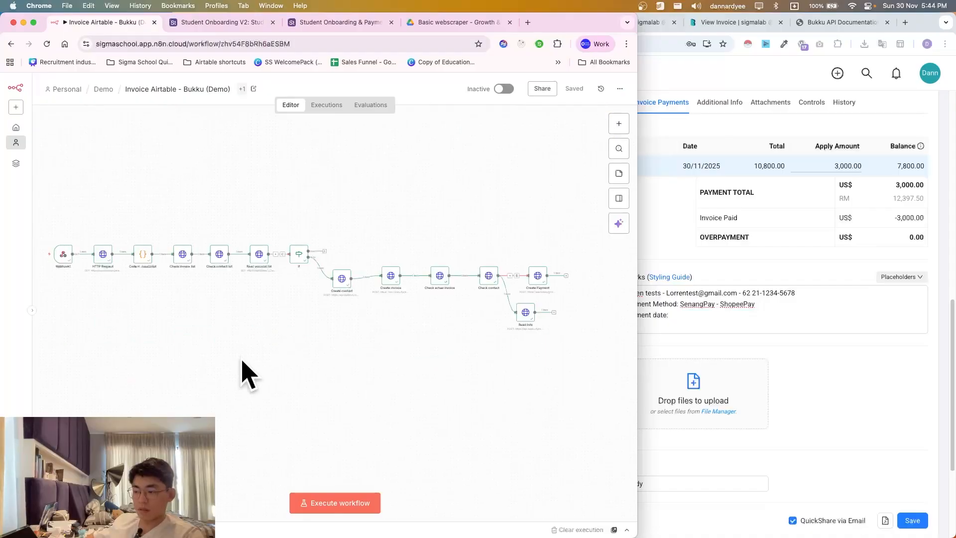
scroll(302, 341, "left", 1)
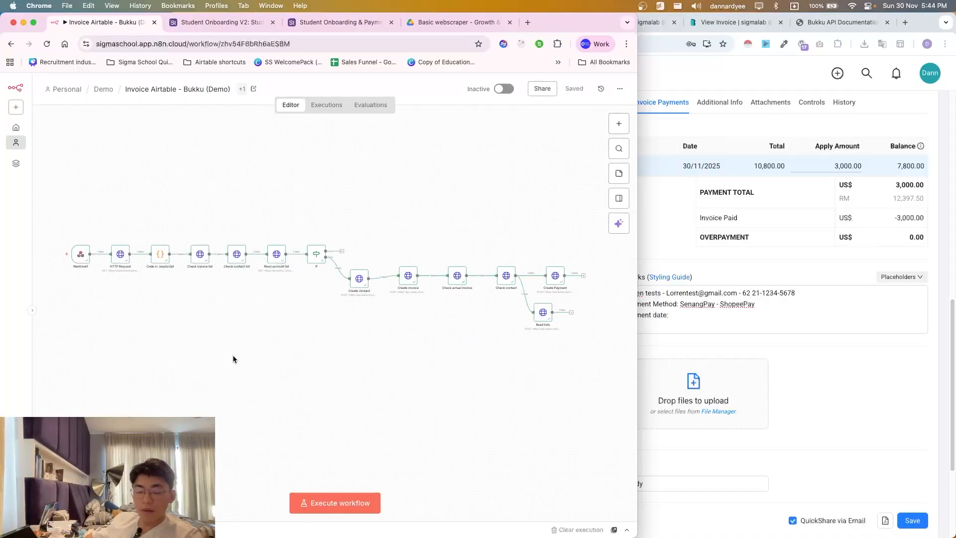
key("super+grave")
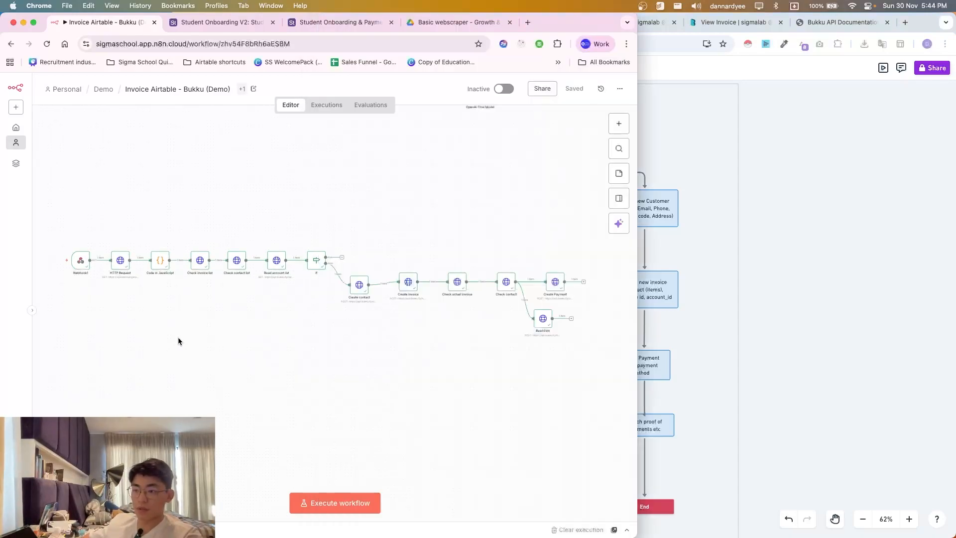
left_click(180, 340)
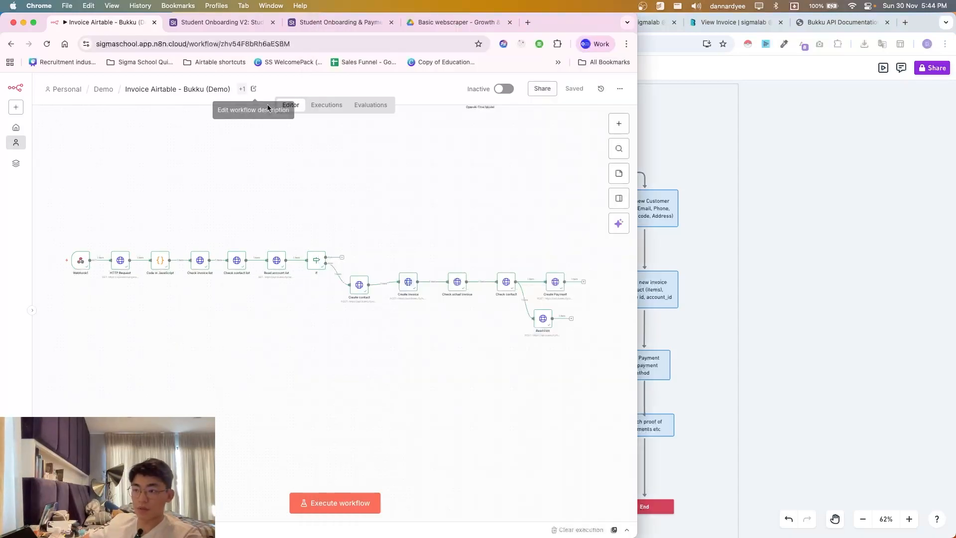
mouse_move(79, 269)
key("super+grave")
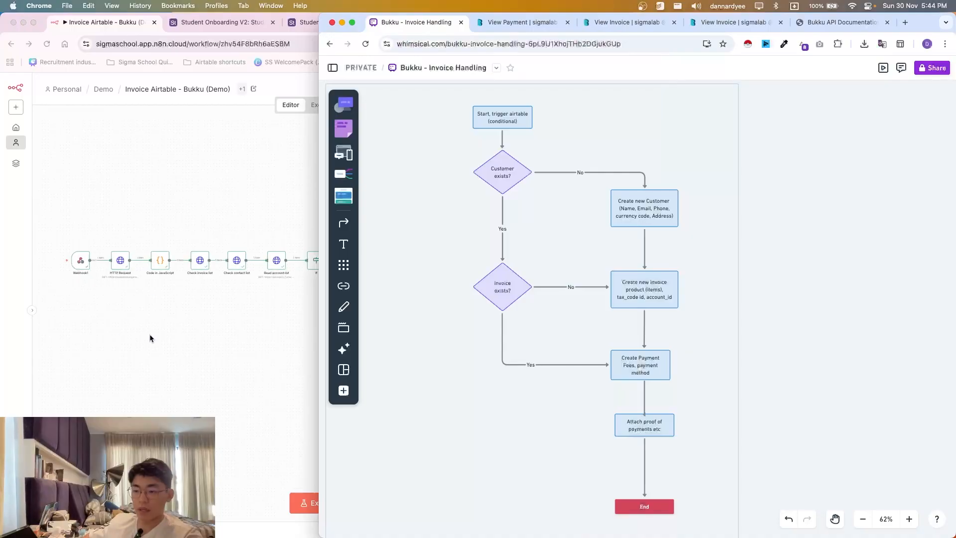
scroll(150, 338, "right", 2)
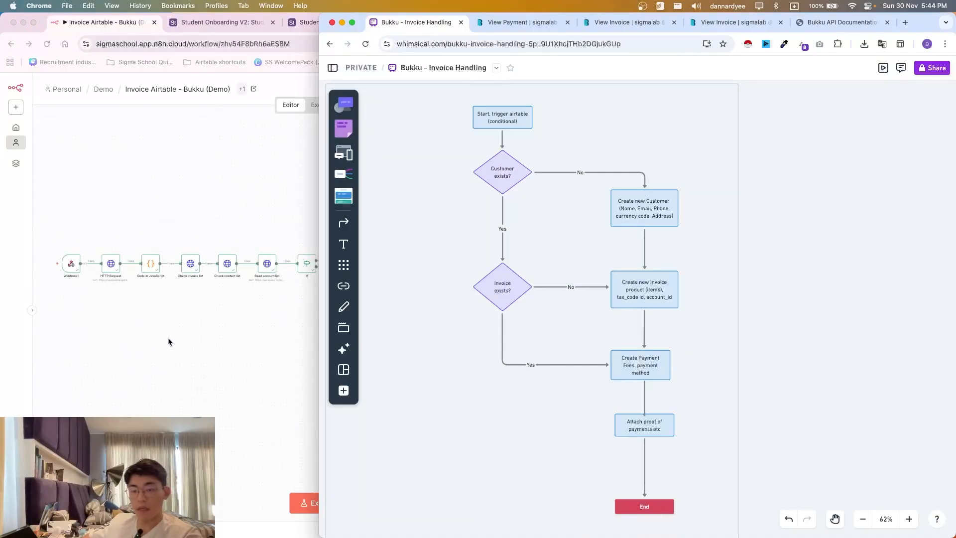
scroll(172, 342, "right", 1)
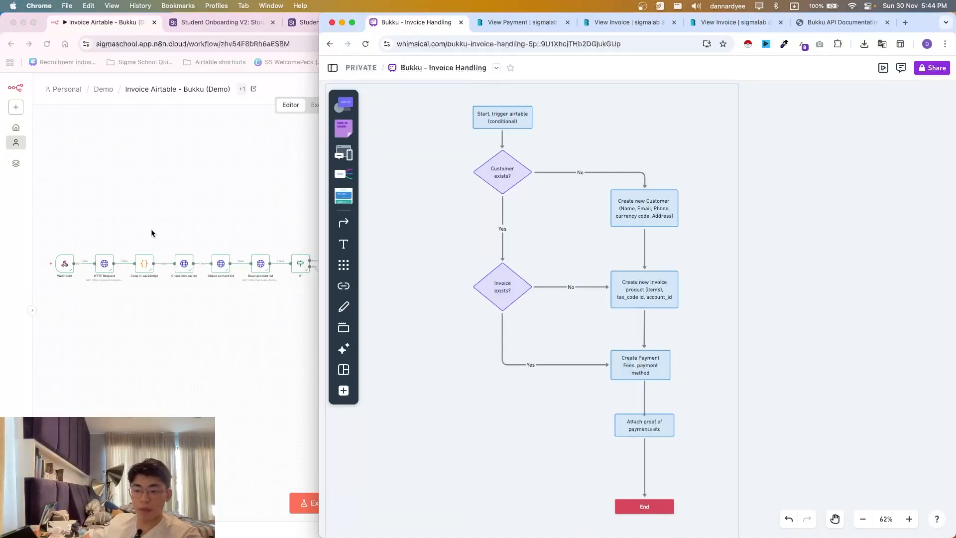
left_click(149, 170)
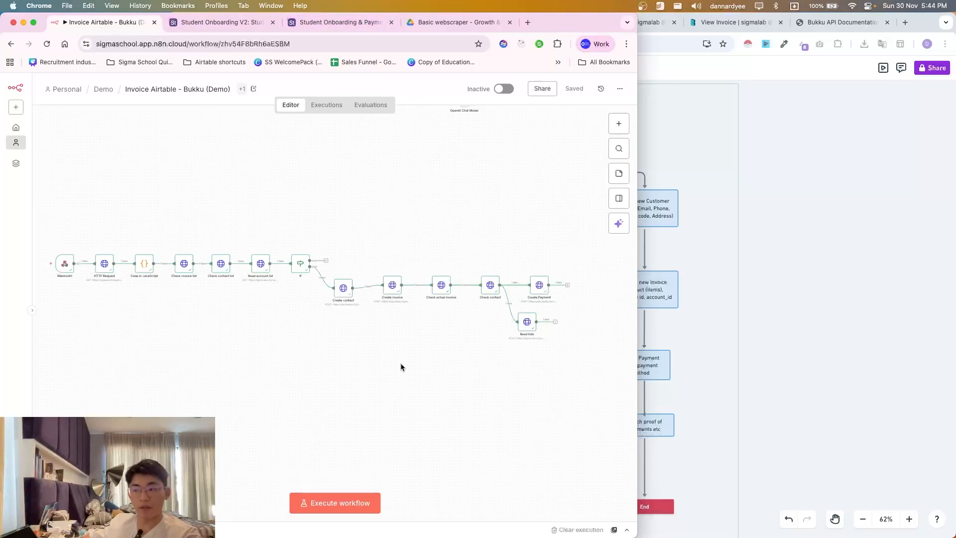
left_click(807, 303)
scroll(616, 379, "down", 5)
left_click(169, 347)
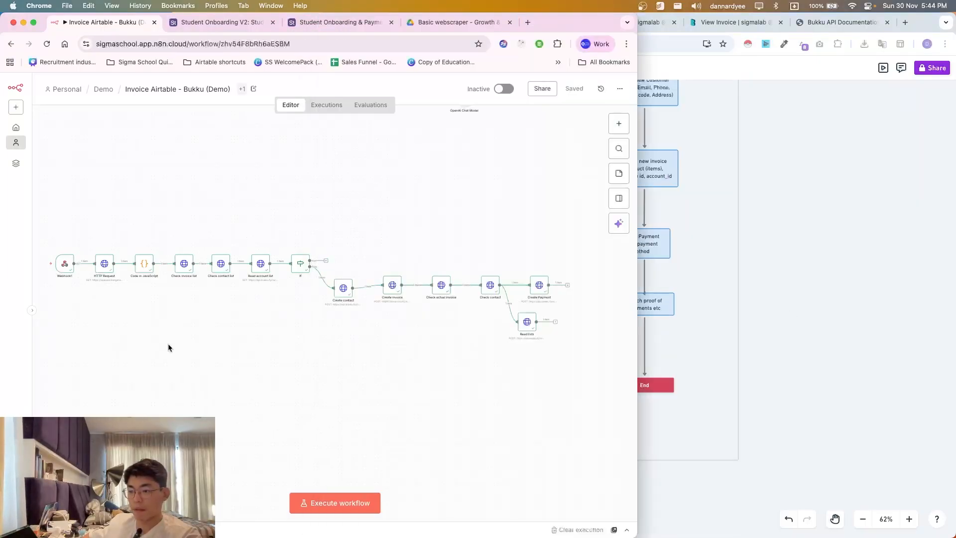
scroll(381, 375, "right", 2)
scroll(490, 359, "right", 3)
scroll(498, 338, "right", 2)
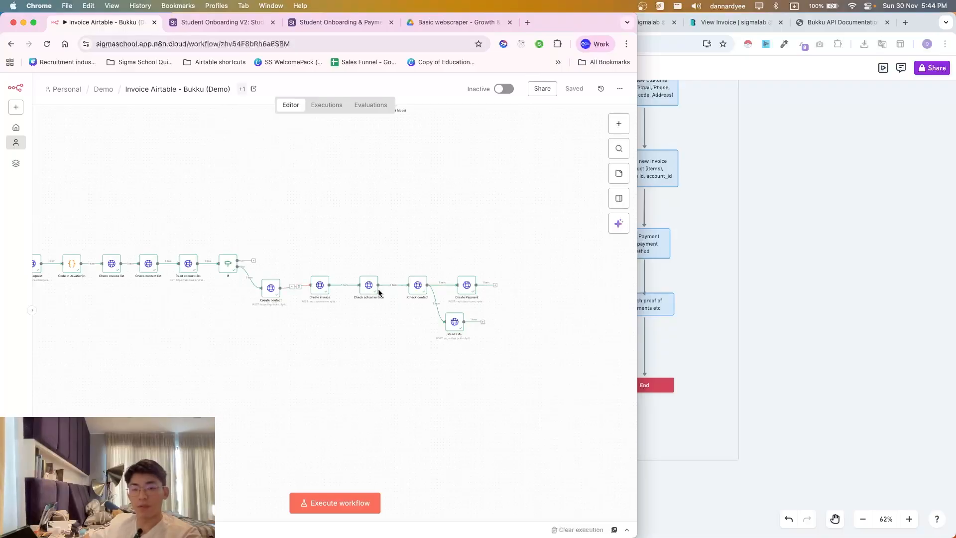
scroll(283, 398, "left", 4)
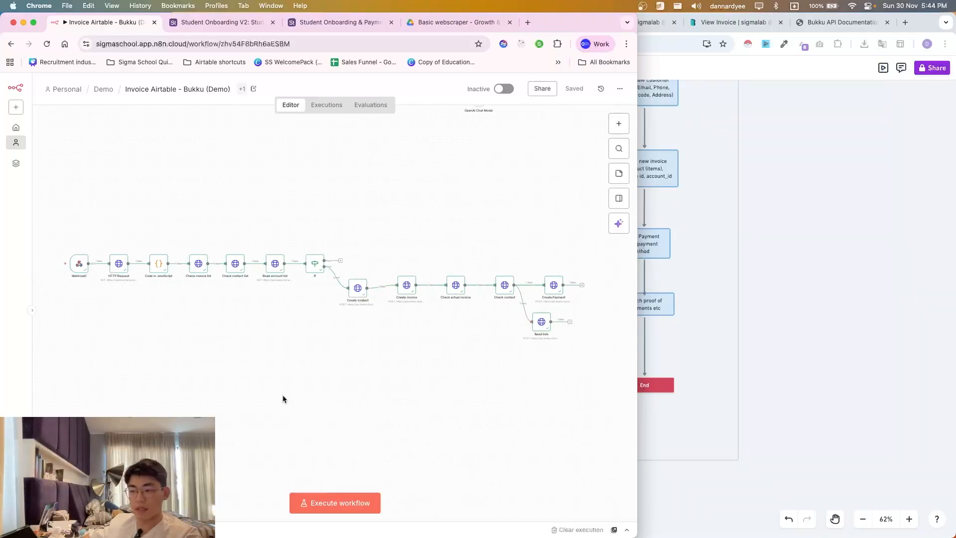
scroll(248, 346, "up", 1)
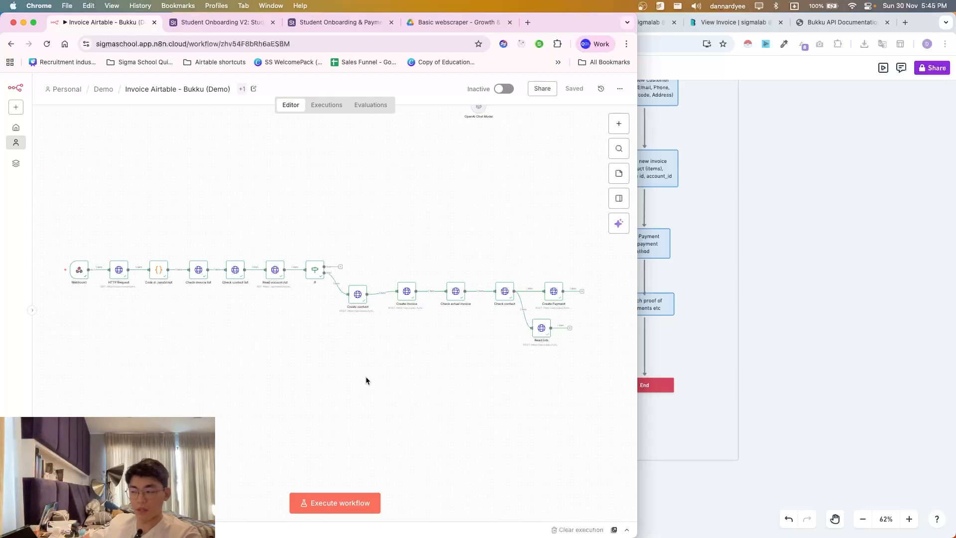
scroll(346, 423, "up", 3)
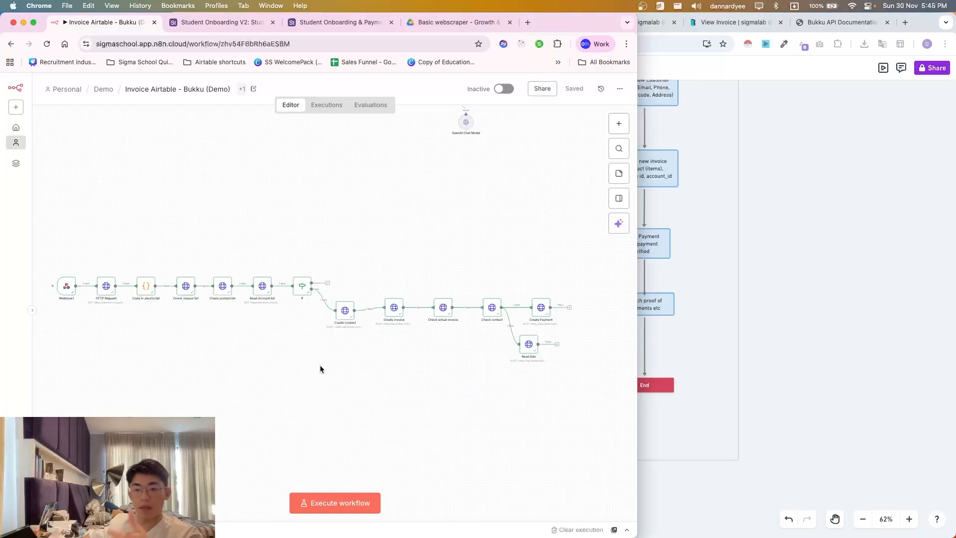
scroll(370, 401, "up", 5)
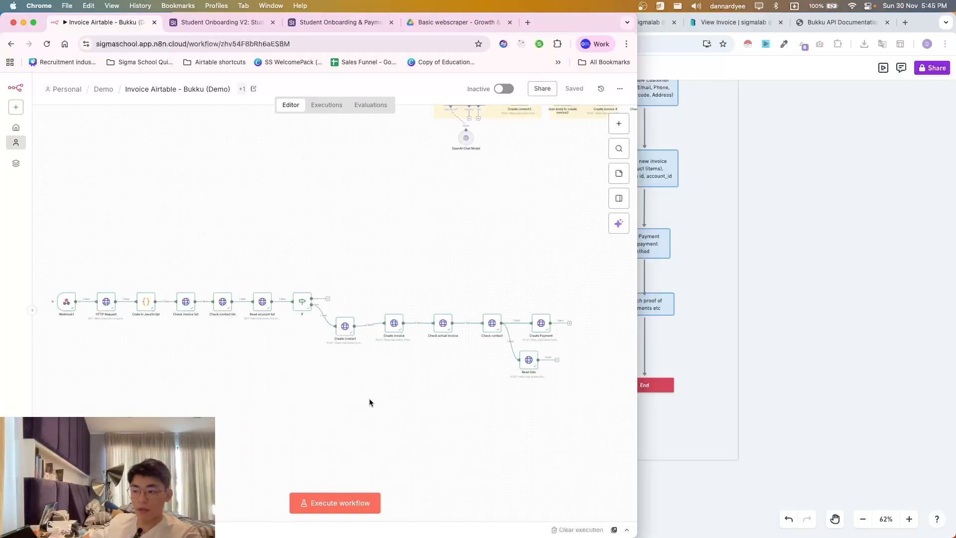
scroll(369, 401, "up", 10)
scroll(370, 402, "right", 6)
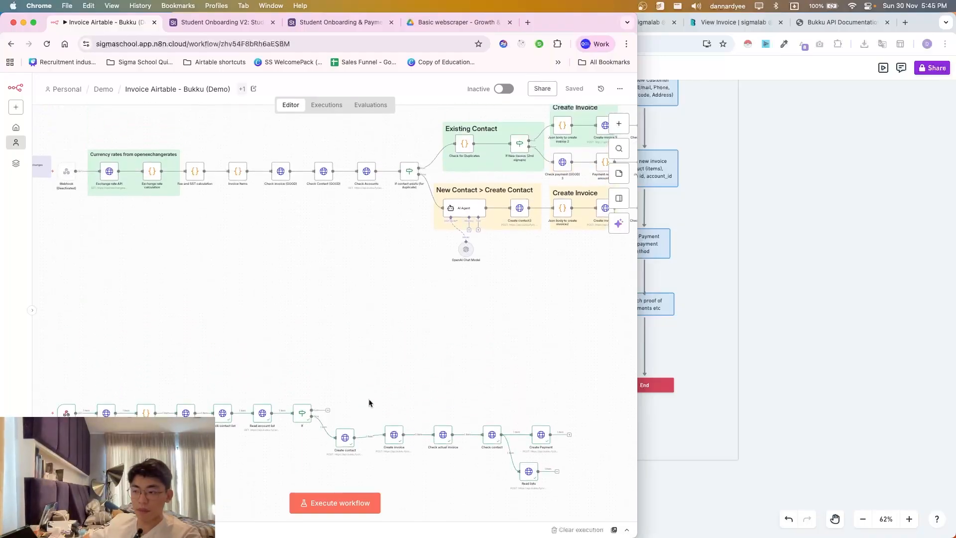
scroll(398, 384, "left", 6)
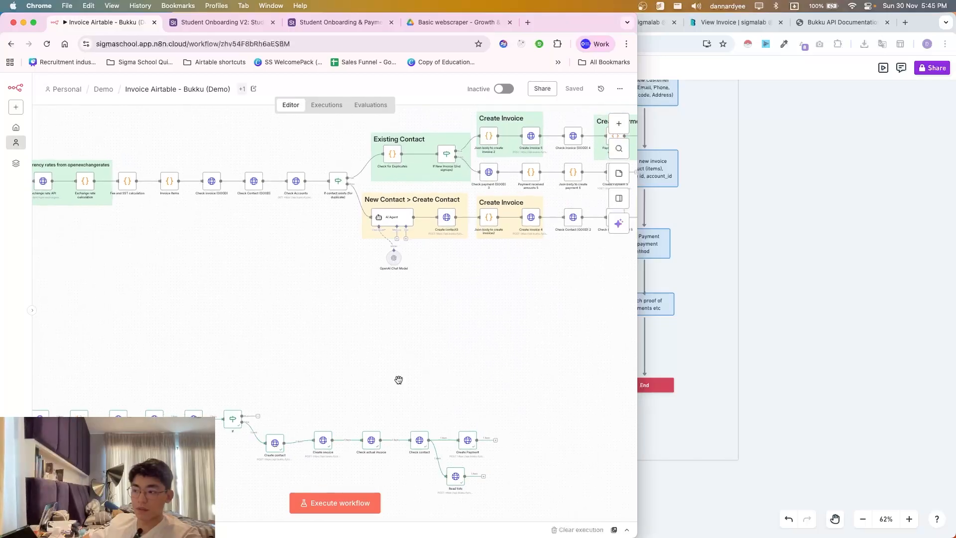
scroll(348, 395, "down", 5)
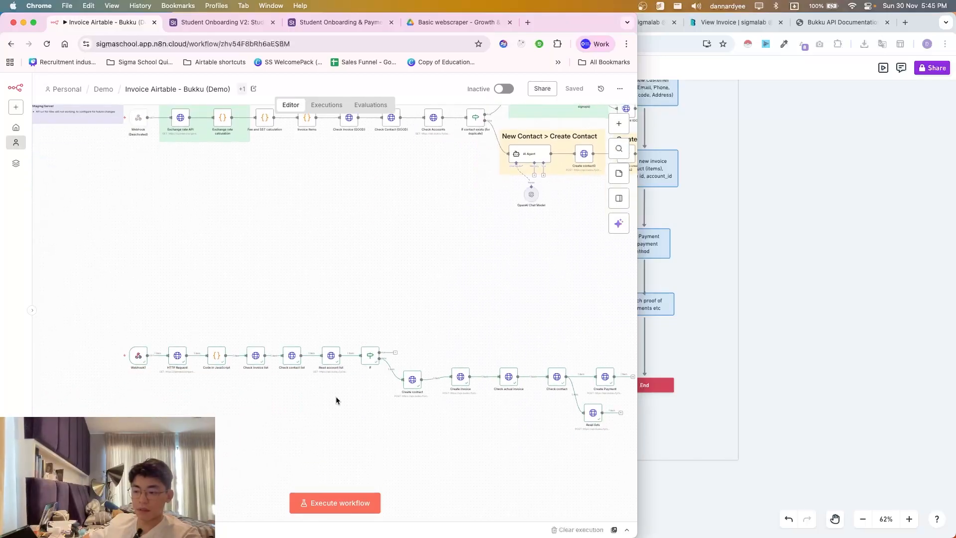
scroll(387, 416, "right", 5)
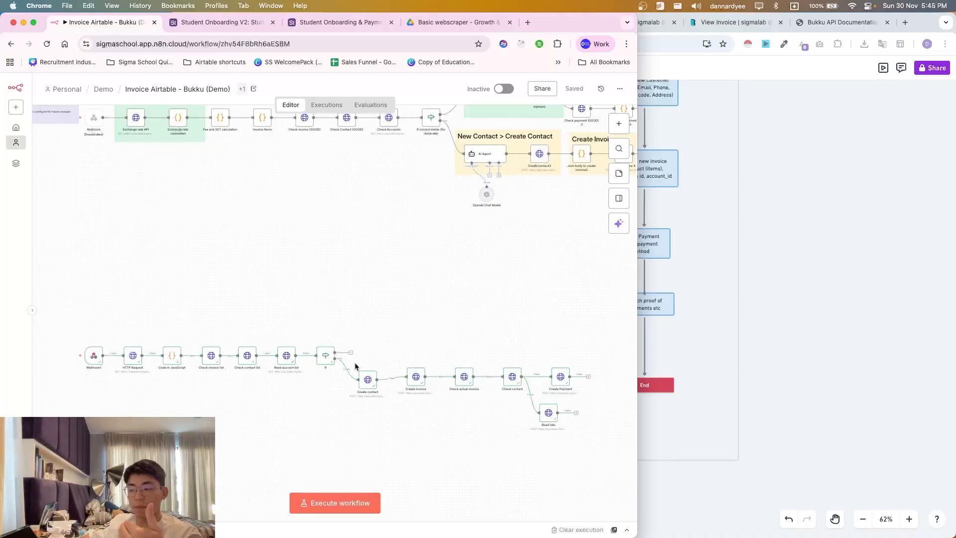
scroll(299, 378, "up", 1)
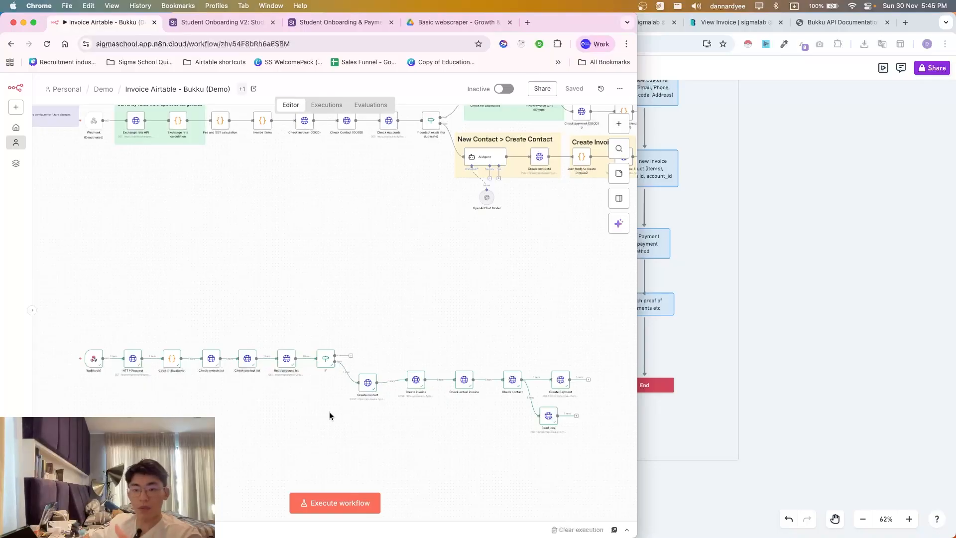
scroll(379, 389, "up", 3)
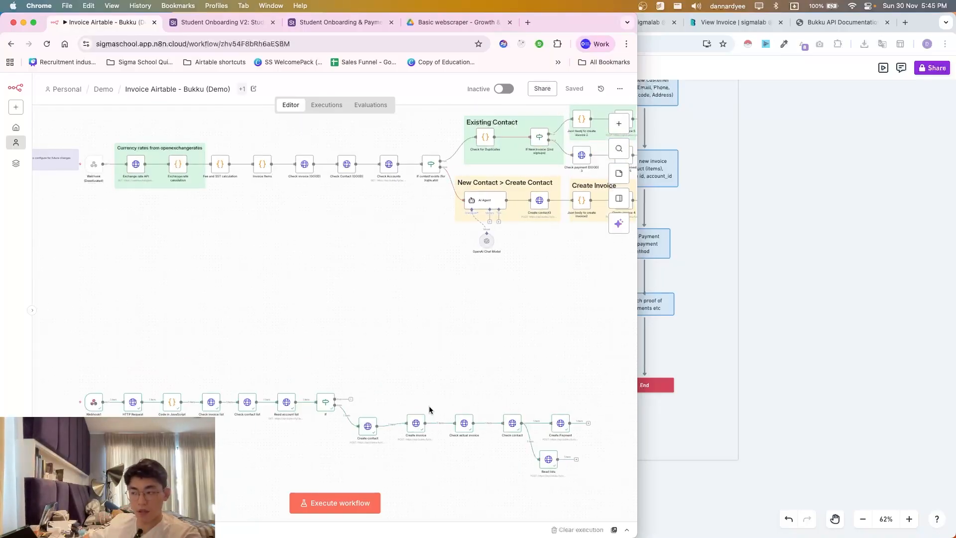
scroll(429, 409, "right", 1)
scroll(452, 346, "up", 3)
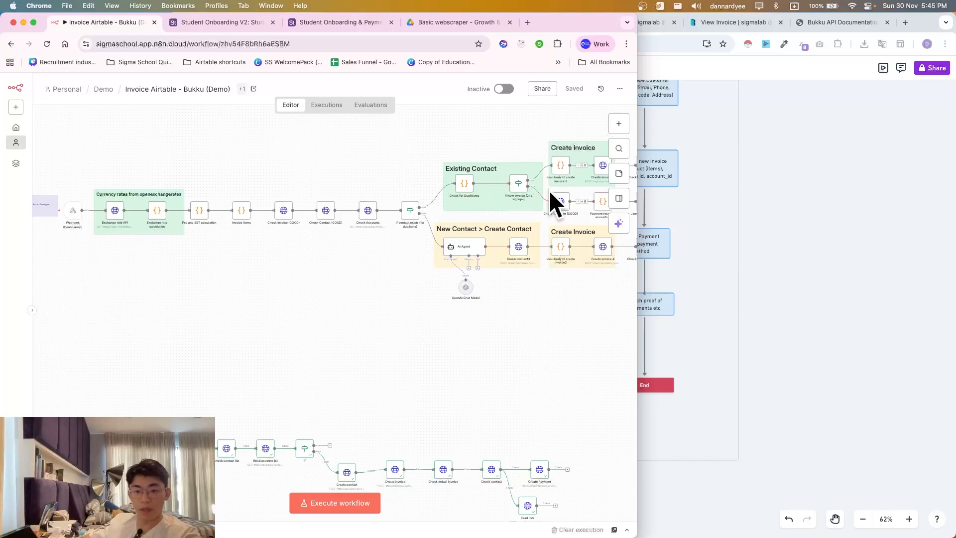
scroll(427, 369, "right", 1)
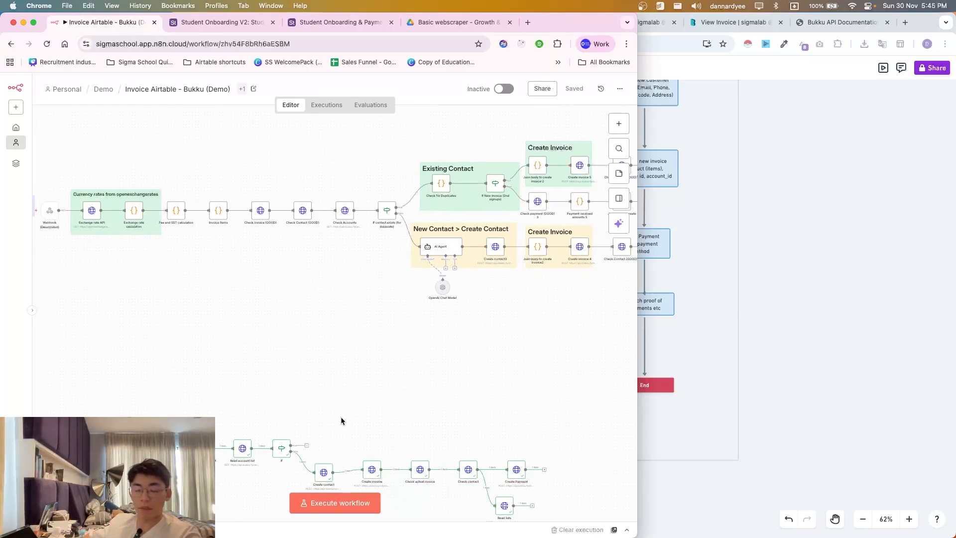
scroll(341, 421, "down", 5)
scroll(319, 416, "left", 3)
scroll(330, 405, "down", 2)
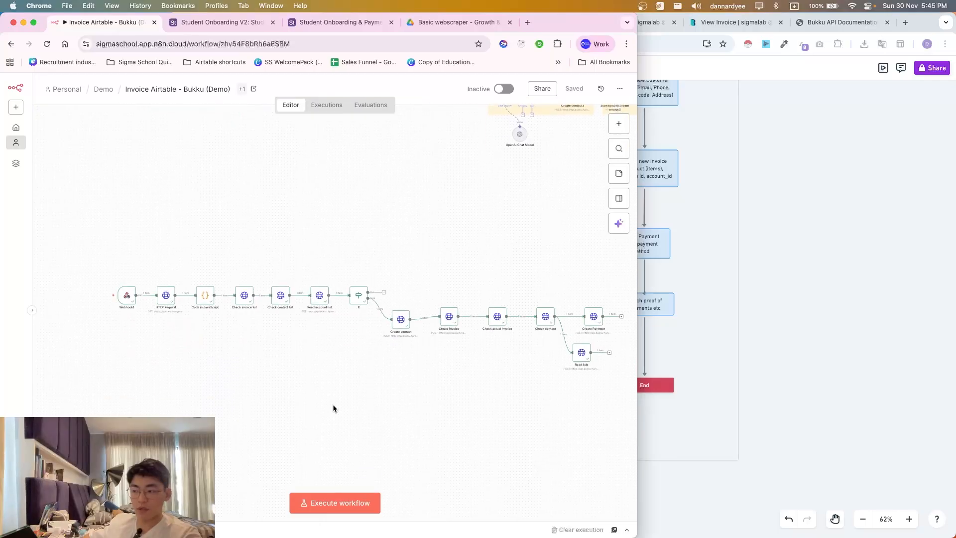
scroll(333, 405, "up", 1)
scroll(409, 403, "right", 1)
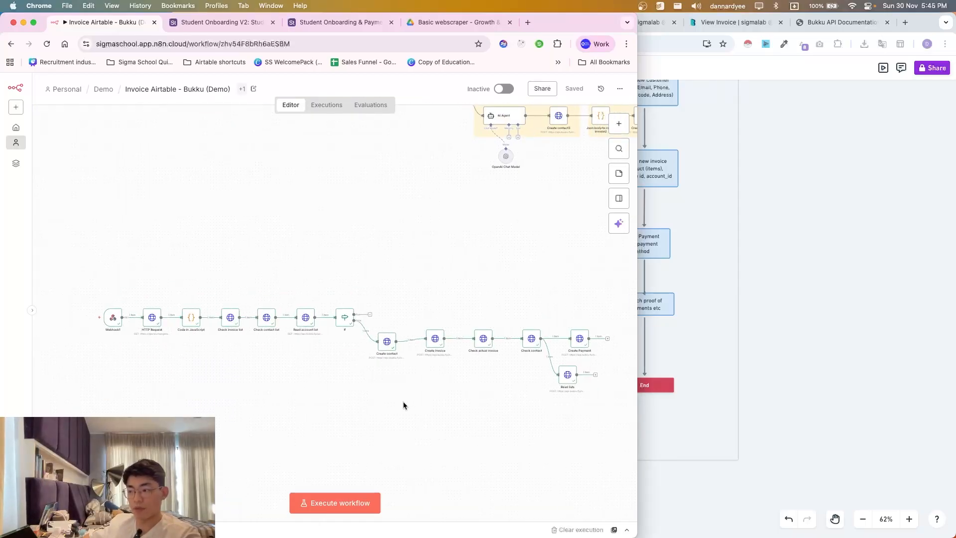
scroll(354, 384, "down", 2)
scroll(355, 384, "left", 1)
scroll(366, 375, "up", 1, "ctrl")
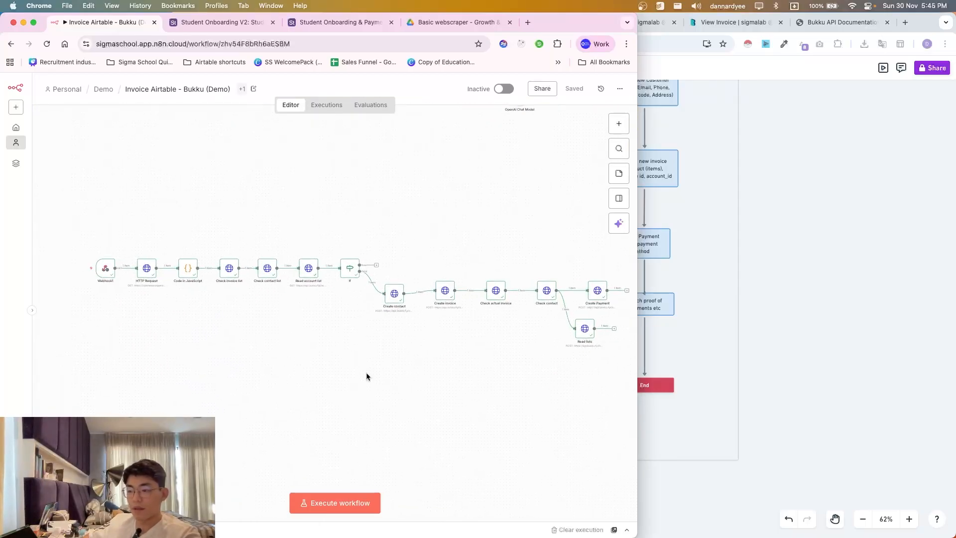
scroll(367, 376, "up", 1)
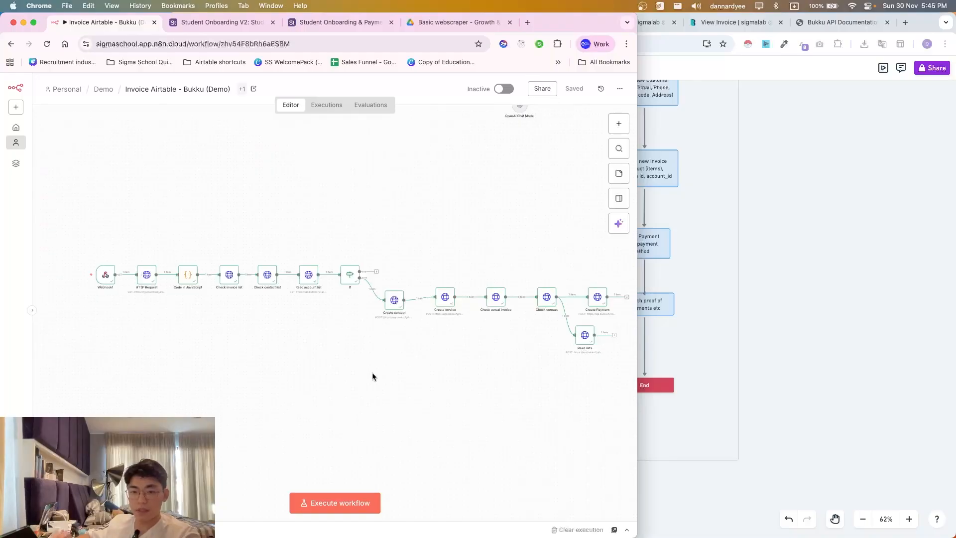